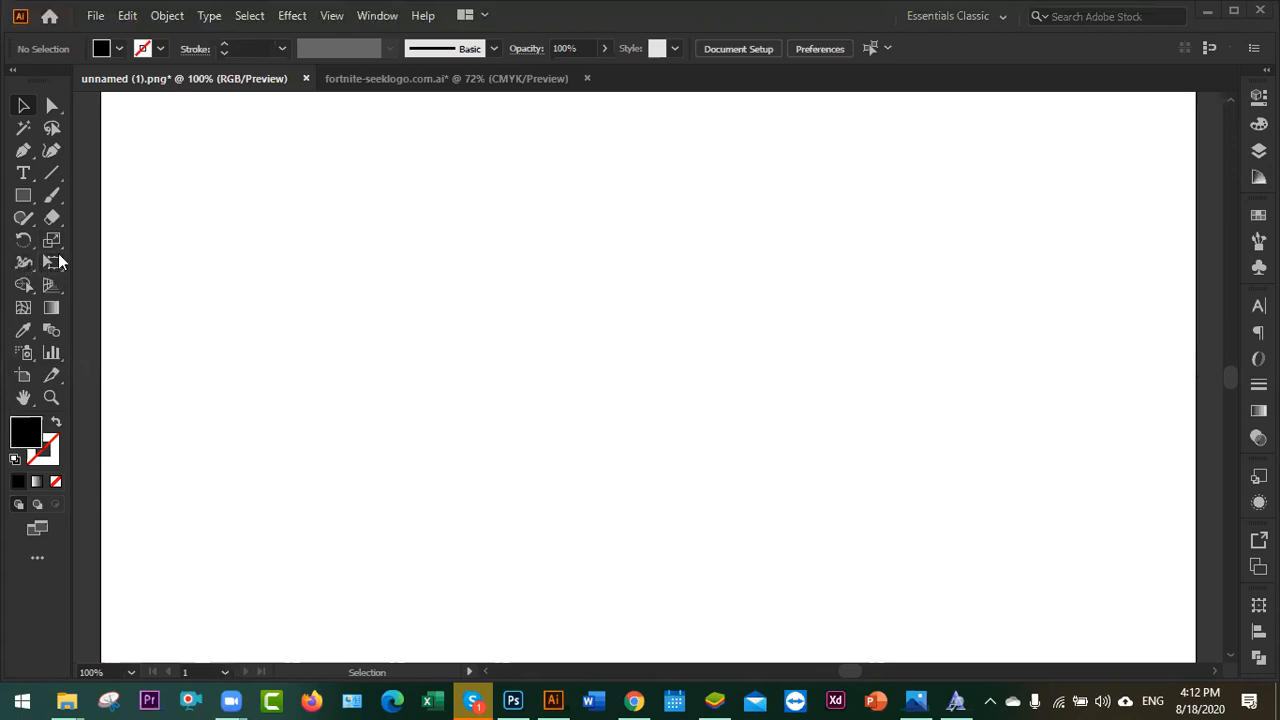
{"action": "right_click", "coordinate": [53, 263]}
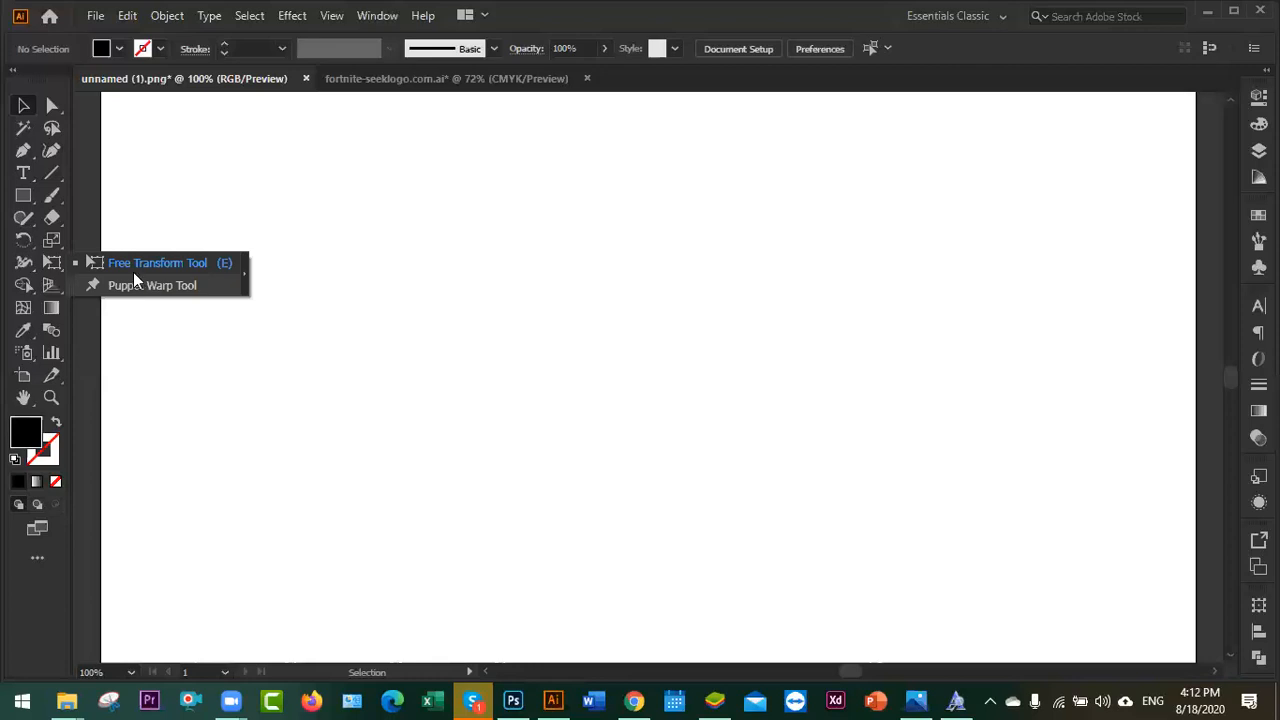
{"action": "left_click", "coordinate": [183, 181]}
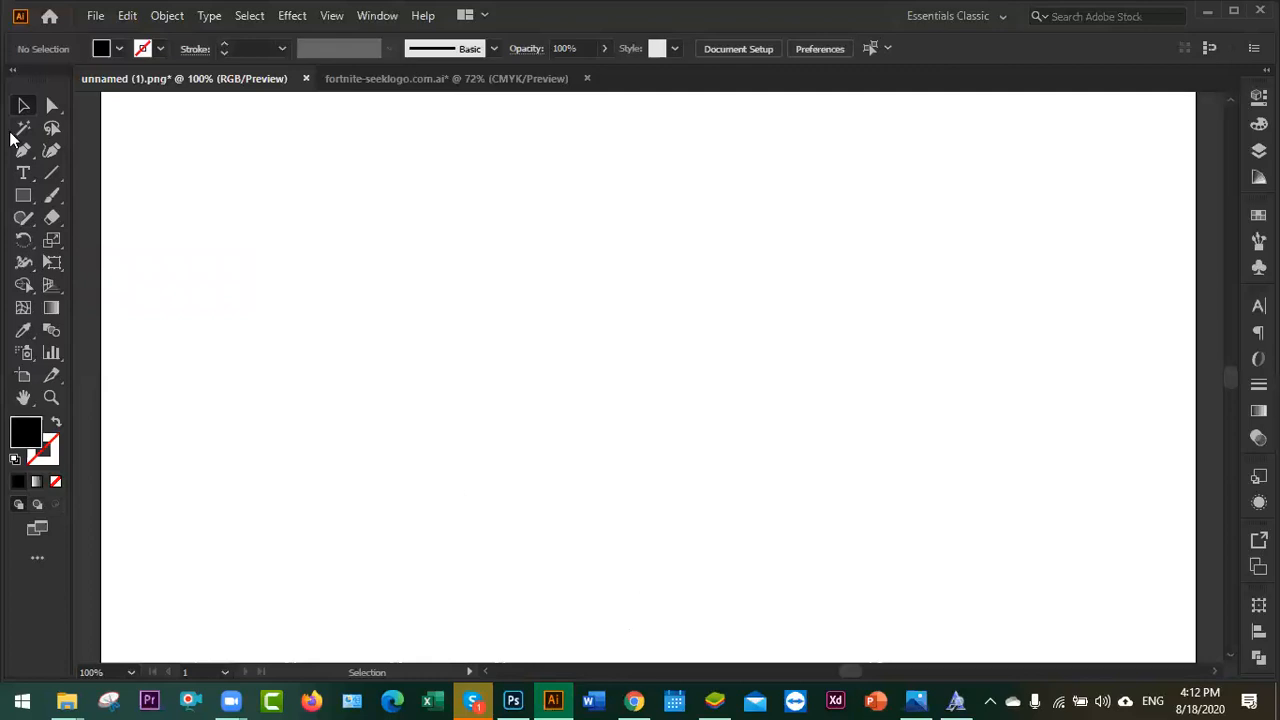
{"action": "key", "text": "alt+Tab"}
{"action": "left_click_drag", "start_coordinate": [426, 140], "coordinate": [6, 148]}
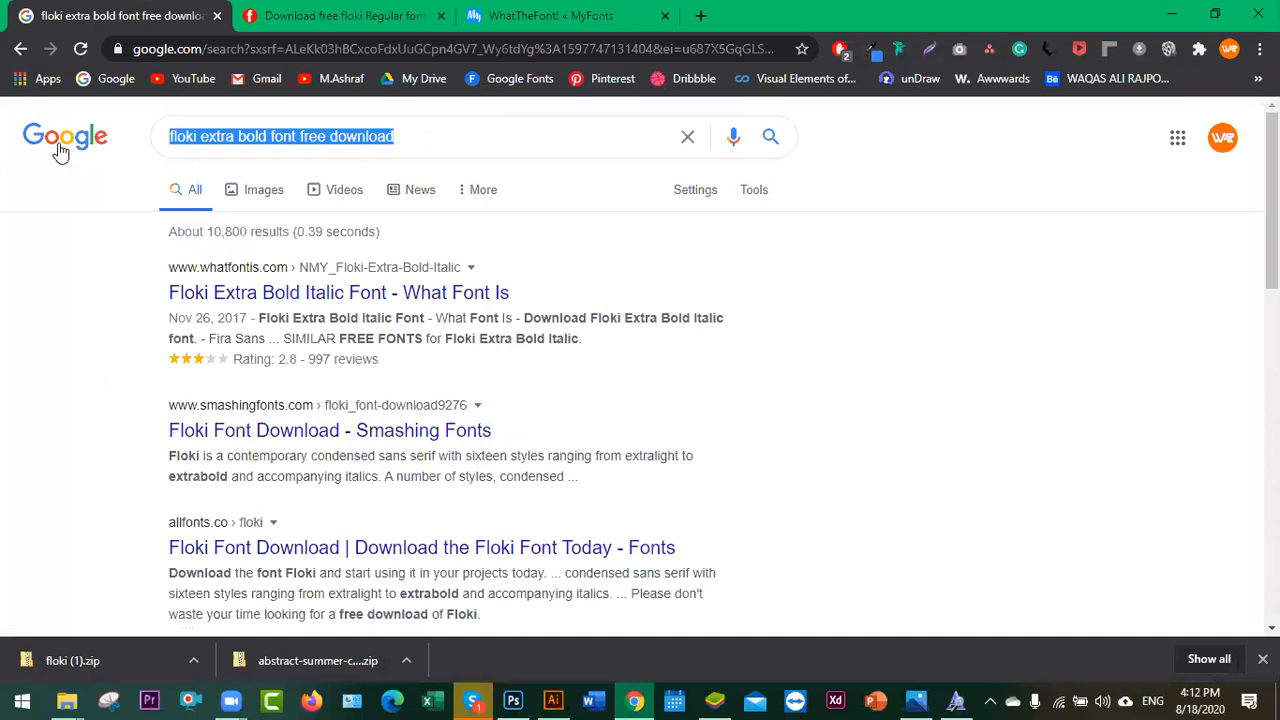
{"action": "left_click", "coordinate": [533, 298]}
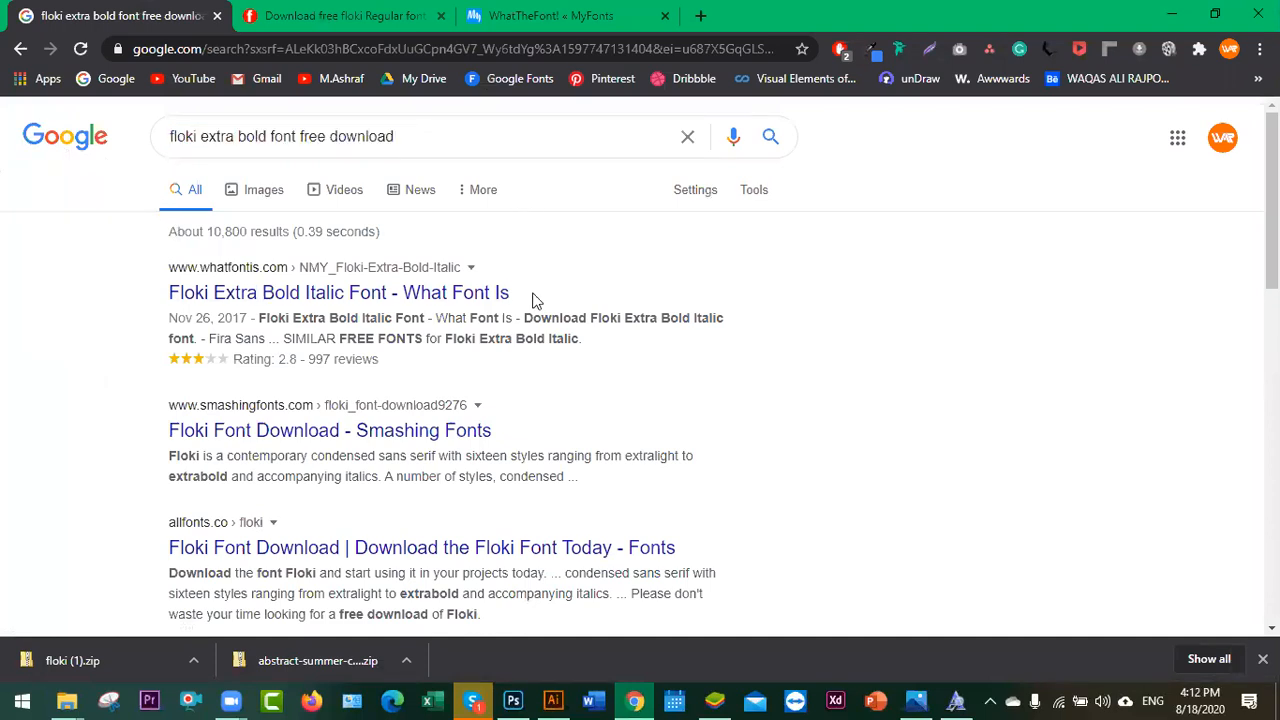
{"action": "left_click", "coordinate": [1171, 14]}
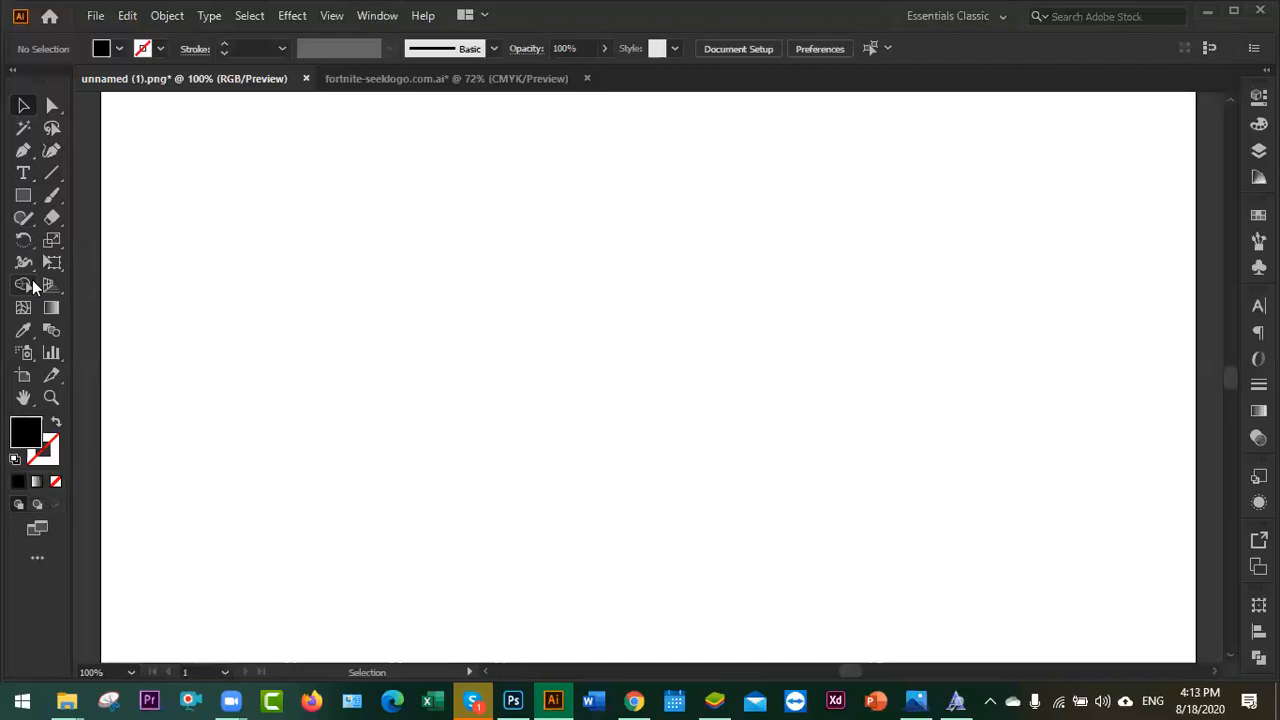
- Draw a black circle about 70 mm in diameter on the artboard with the Ellipse tool
{"action": "left_click", "coordinate": [22, 200]}
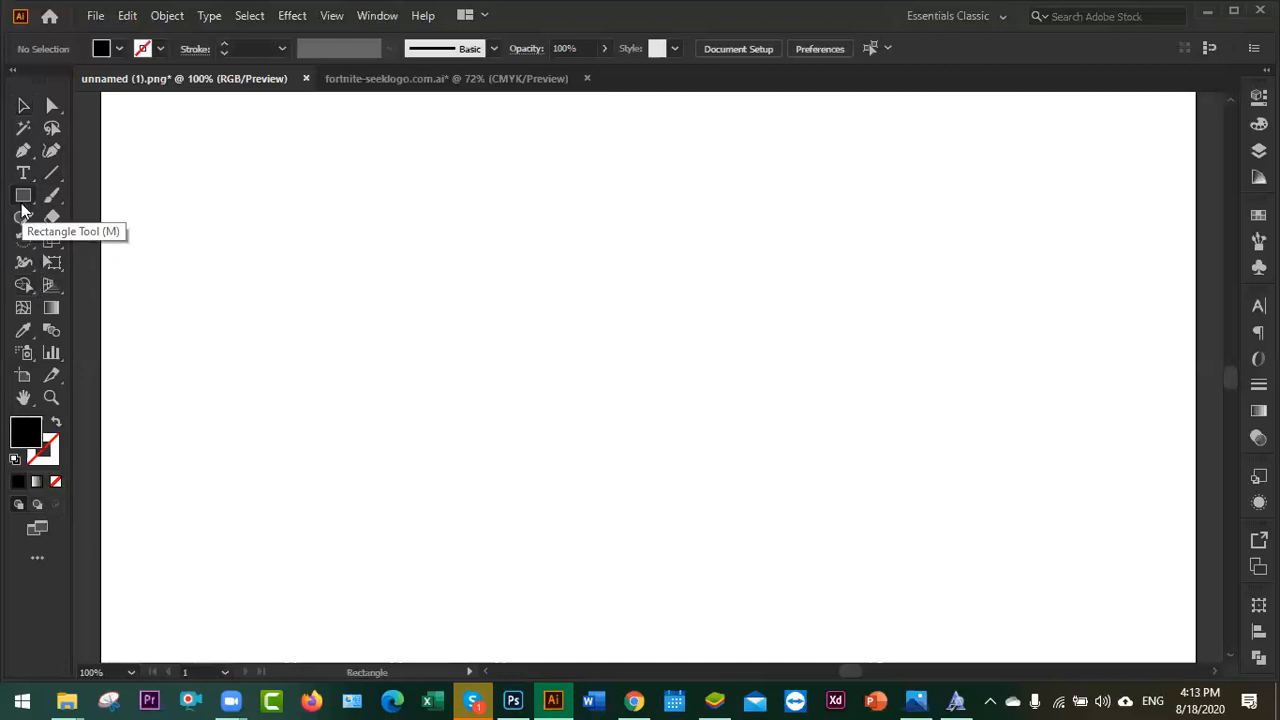
{"action": "left_click", "coordinate": [22, 200]}
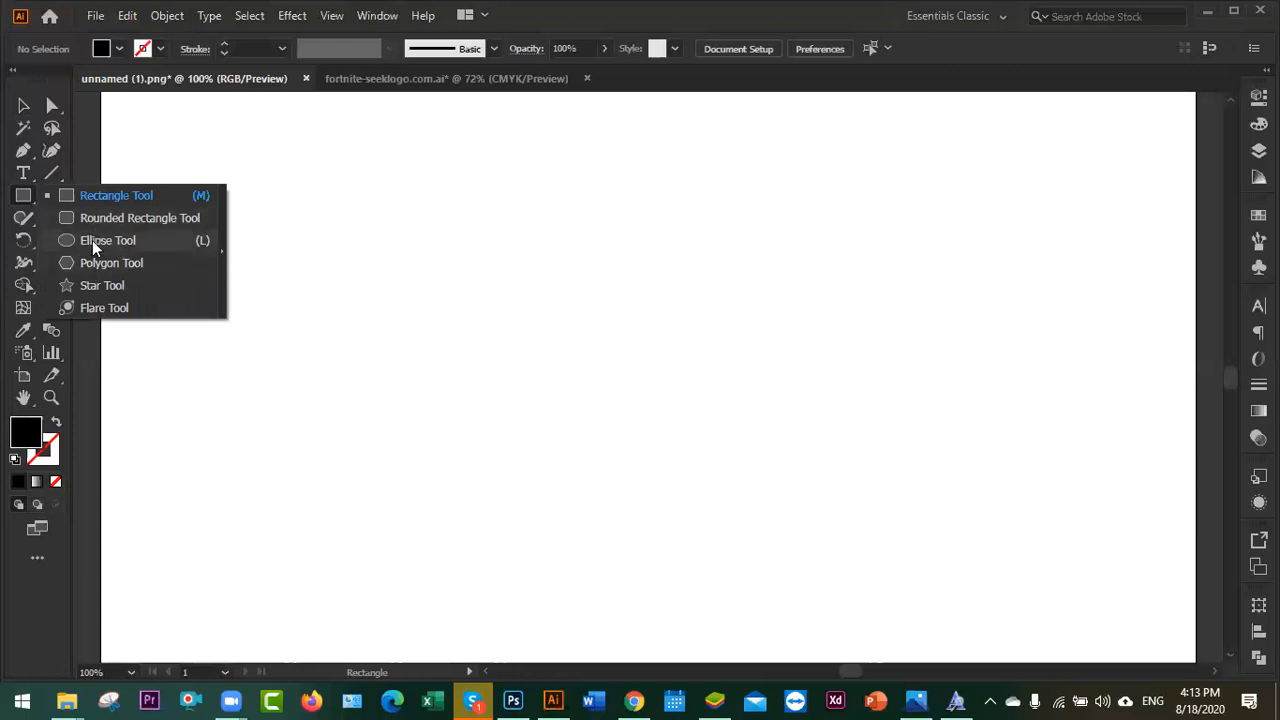
{"action": "left_click", "coordinate": [92, 240]}
{"action": "left_click_drag", "start_coordinate": [388, 221], "coordinate": [651, 434]}
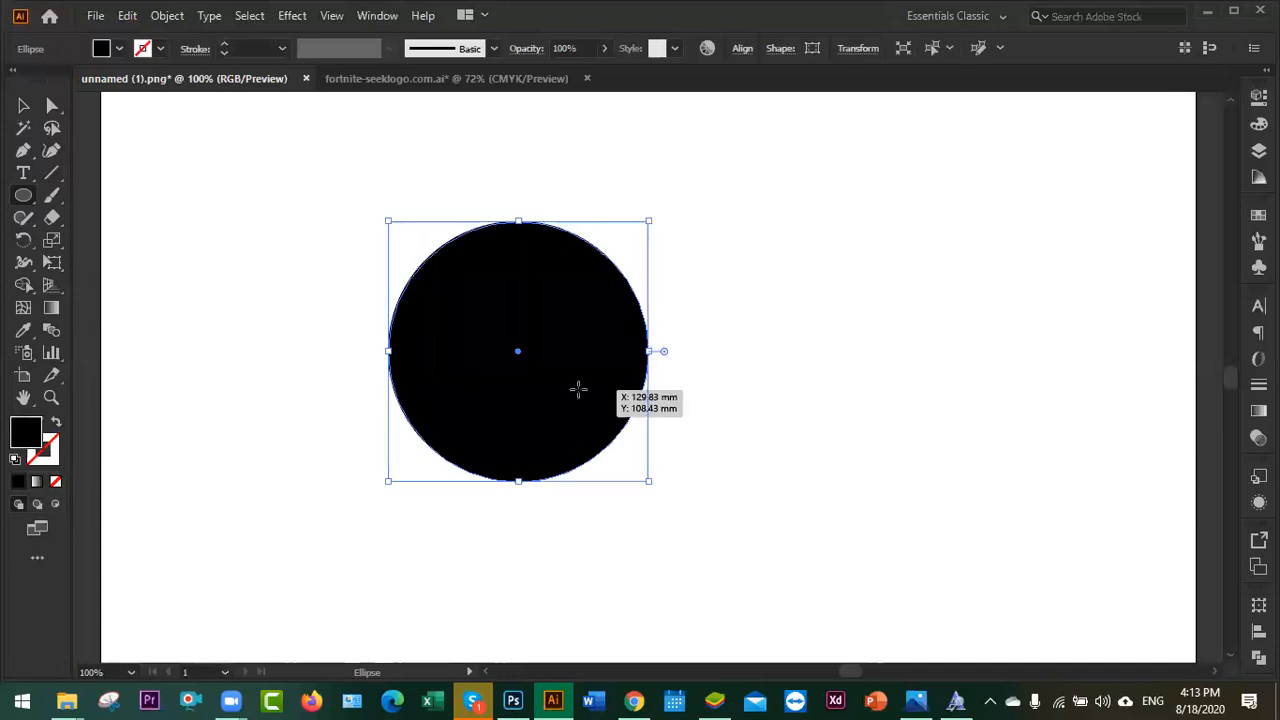
- Duplicate the circle repeatedly to build an overlapping cluster of eight circles
{"action": "key", "text": "v"}
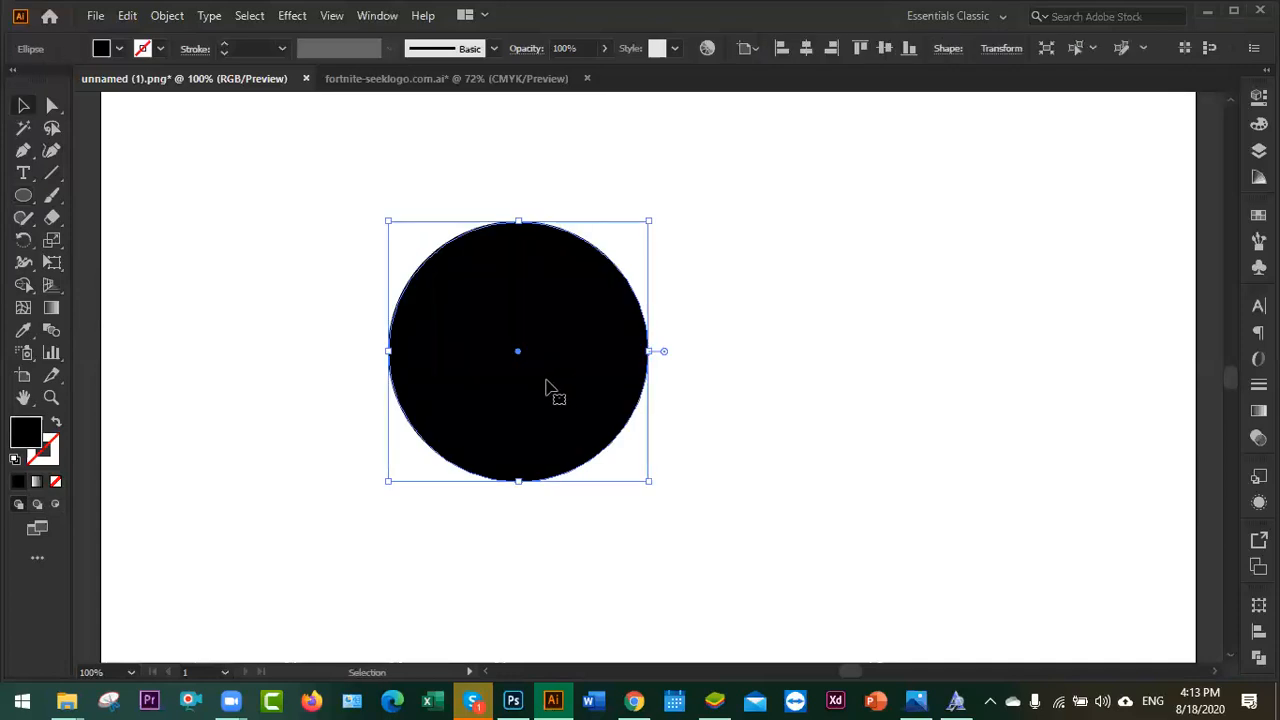
{"action": "left_click", "coordinate": [692, 385]}
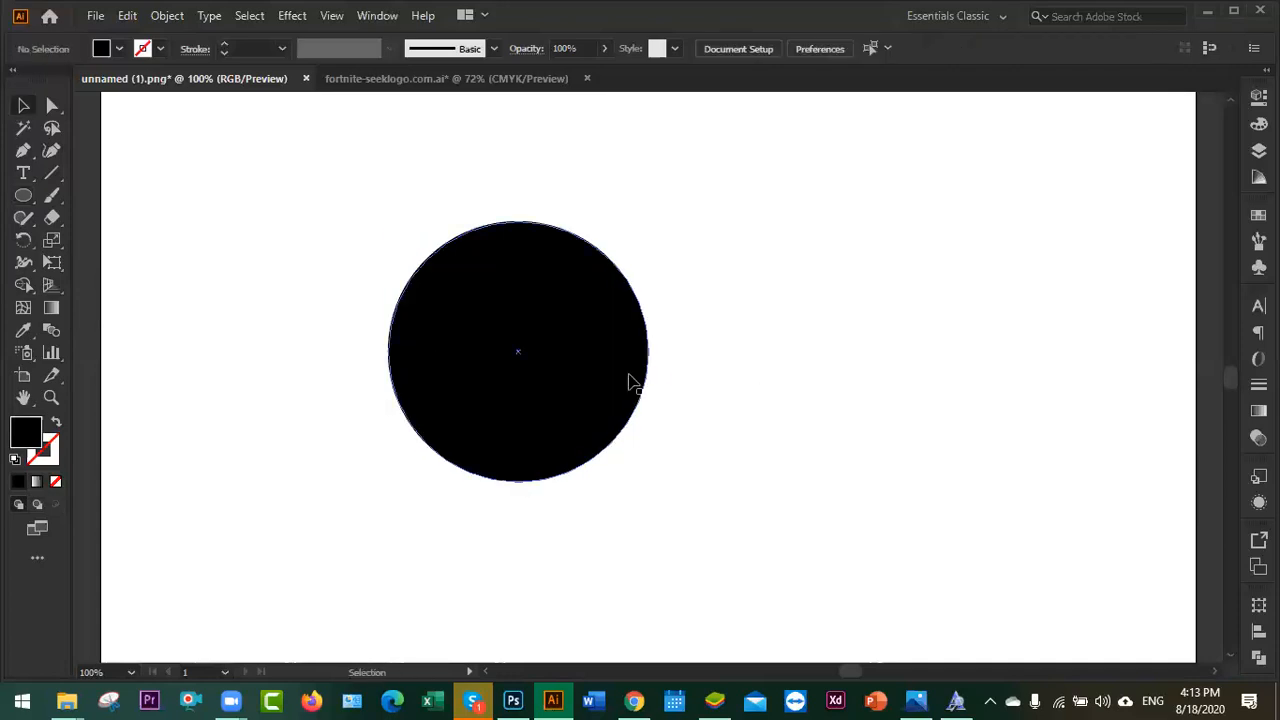
{"action": "left_click_drag", "start_coordinate": [624, 380], "coordinate": [670, 404]}
{"action": "left_click_drag", "start_coordinate": [705, 417], "coordinate": [782, 549]}
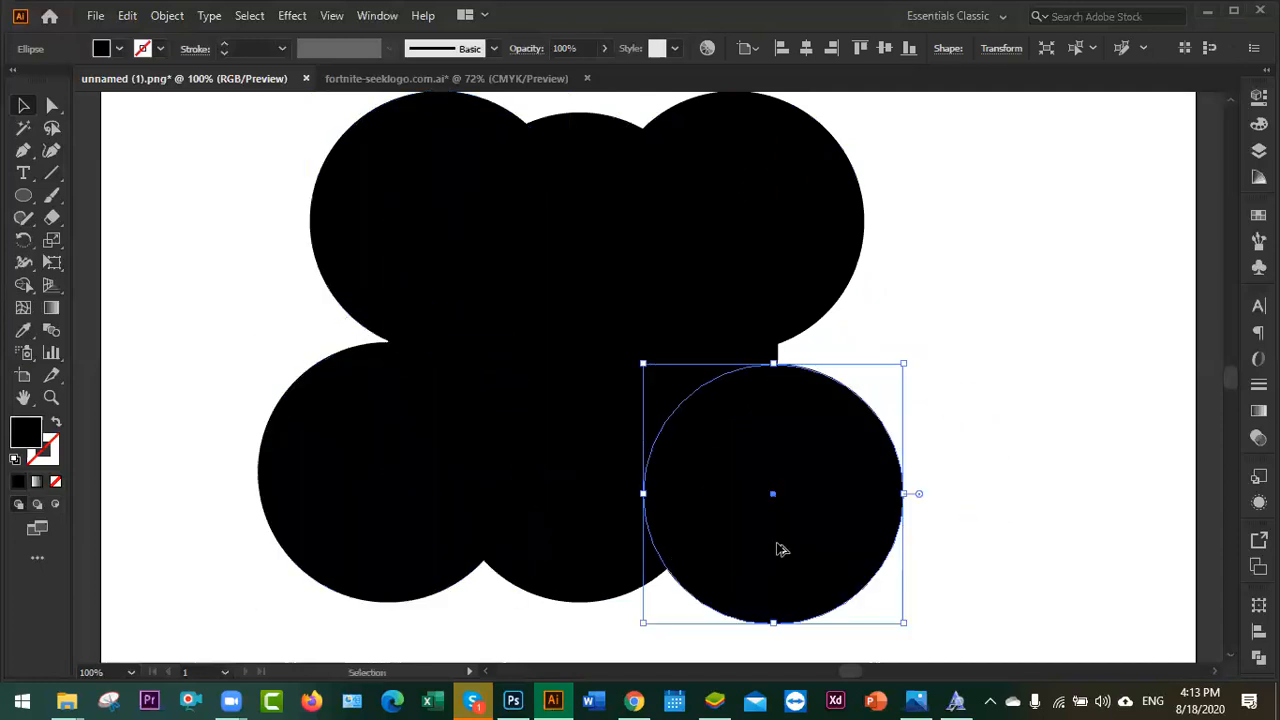
- Fill the upper-right circle of the cluster with the red color e20041
{"action": "left_click", "coordinate": [790, 242]}
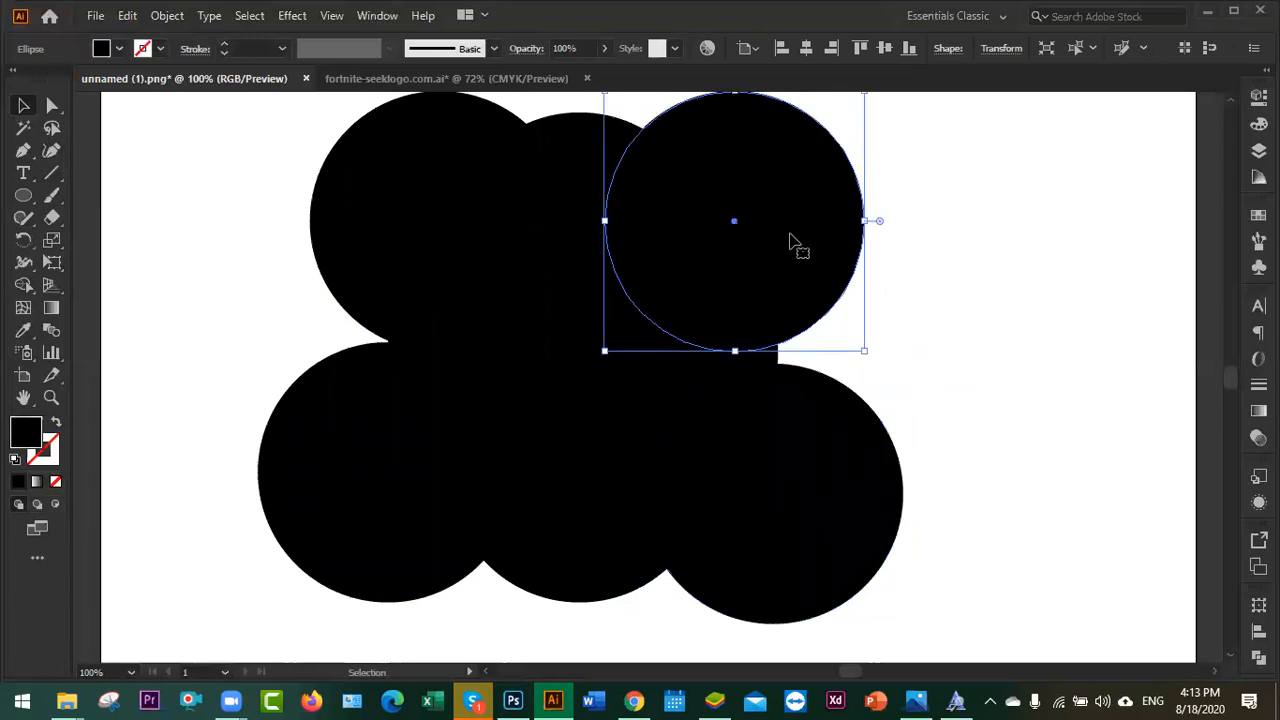
{"action": "double_click", "coordinate": [27, 435]}
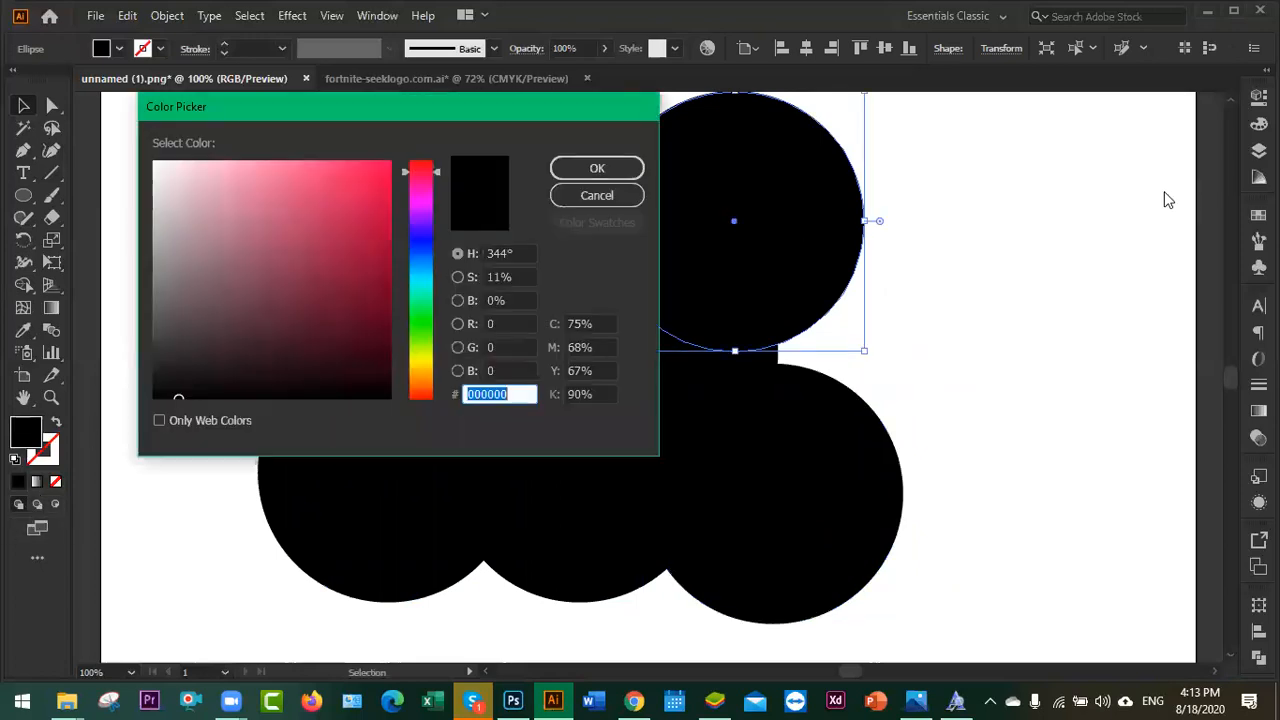
{"action": "left_click_drag", "start_coordinate": [378, 192], "coordinate": [448, 187]}
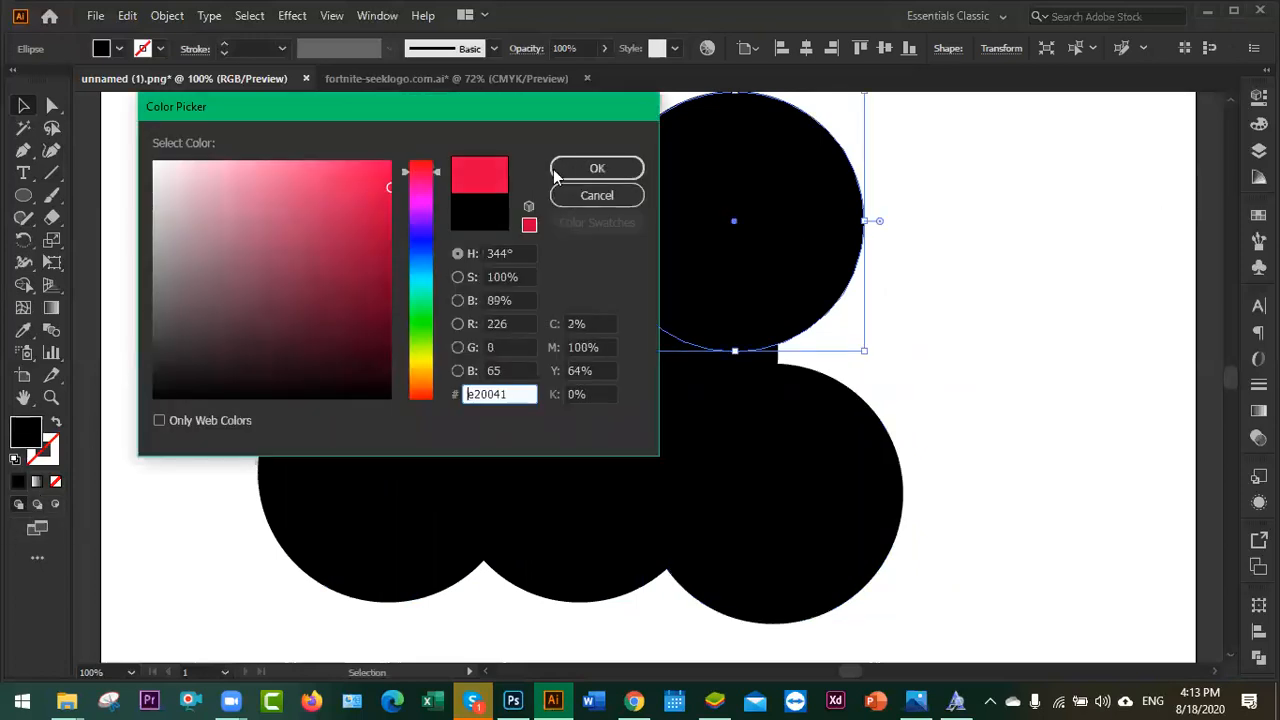
{"action": "left_click", "coordinate": [597, 168]}
- Fill the lower-right circle with bright green 84ff48 and the lower-middle circle with blue
{"action": "left_click", "coordinate": [1259, 124]}
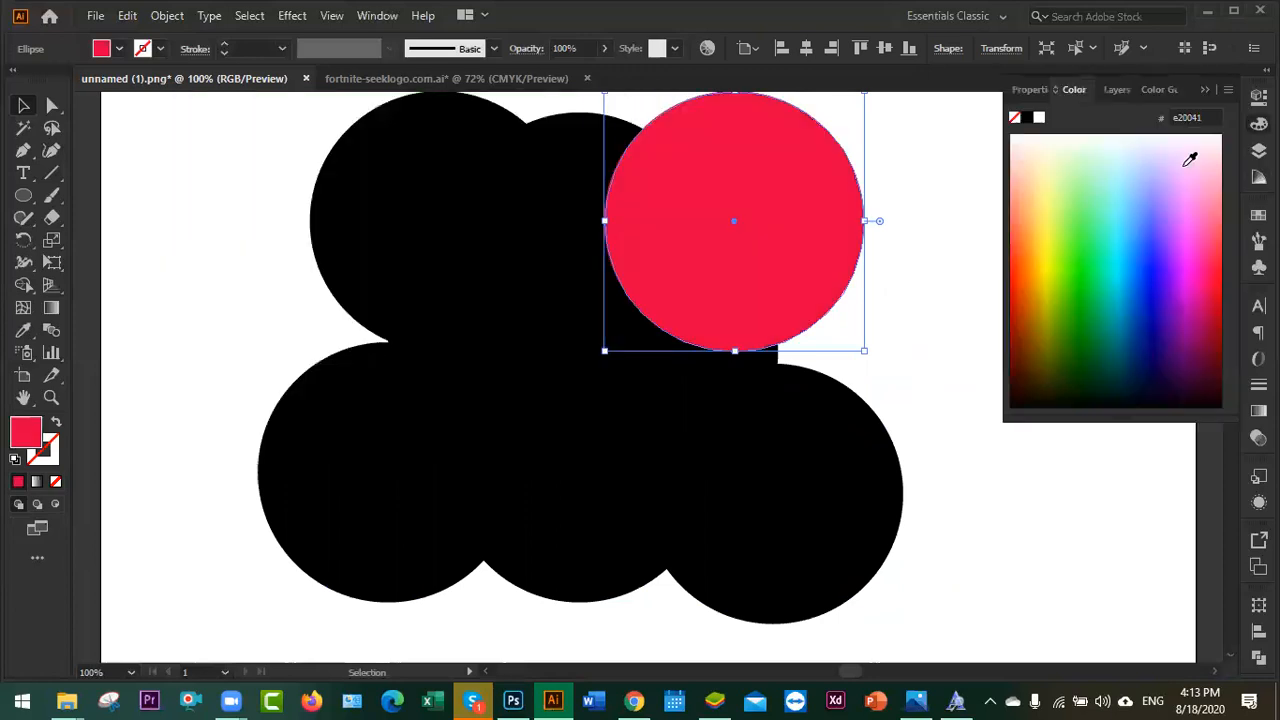
{"action": "left_click", "coordinate": [887, 432]}
{"action": "left_click", "coordinate": [1074, 221]}
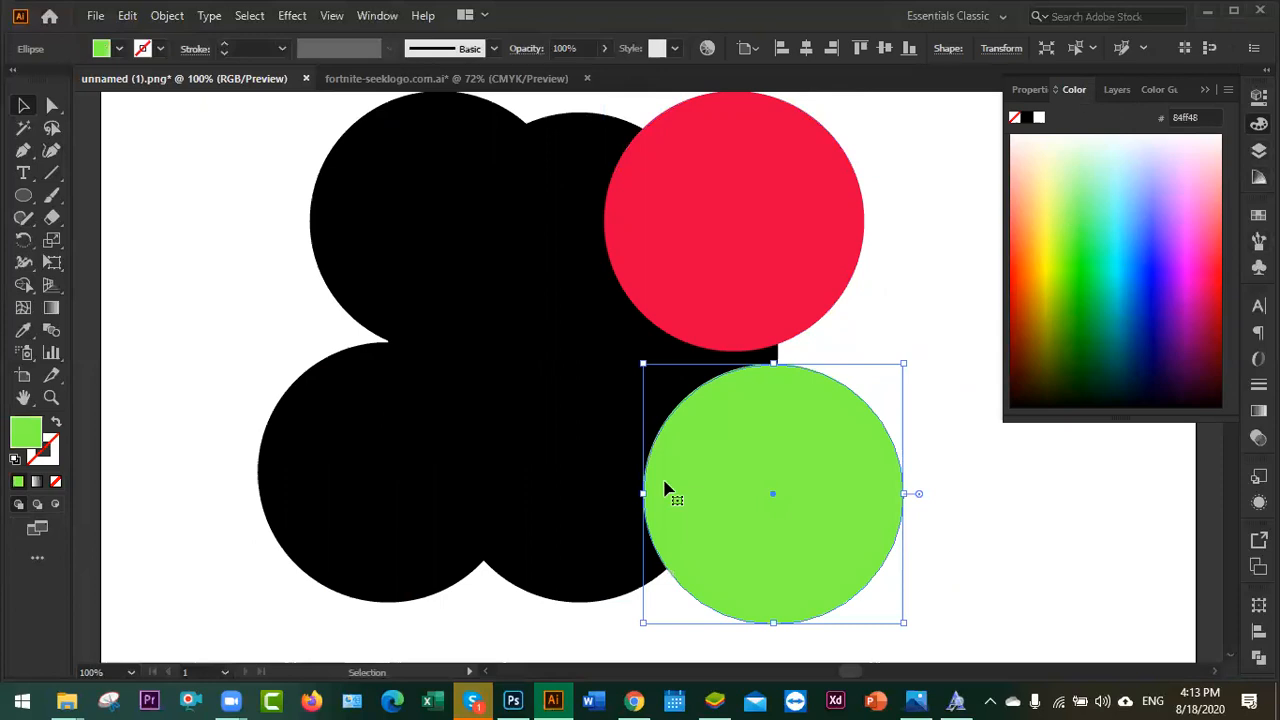
{"action": "left_click", "coordinate": [563, 482]}
{"action": "left_click", "coordinate": [1157, 248]}
- Fill the lower-left circle with orange and the upper-left circle with magenta
{"action": "left_click", "coordinate": [392, 440]}
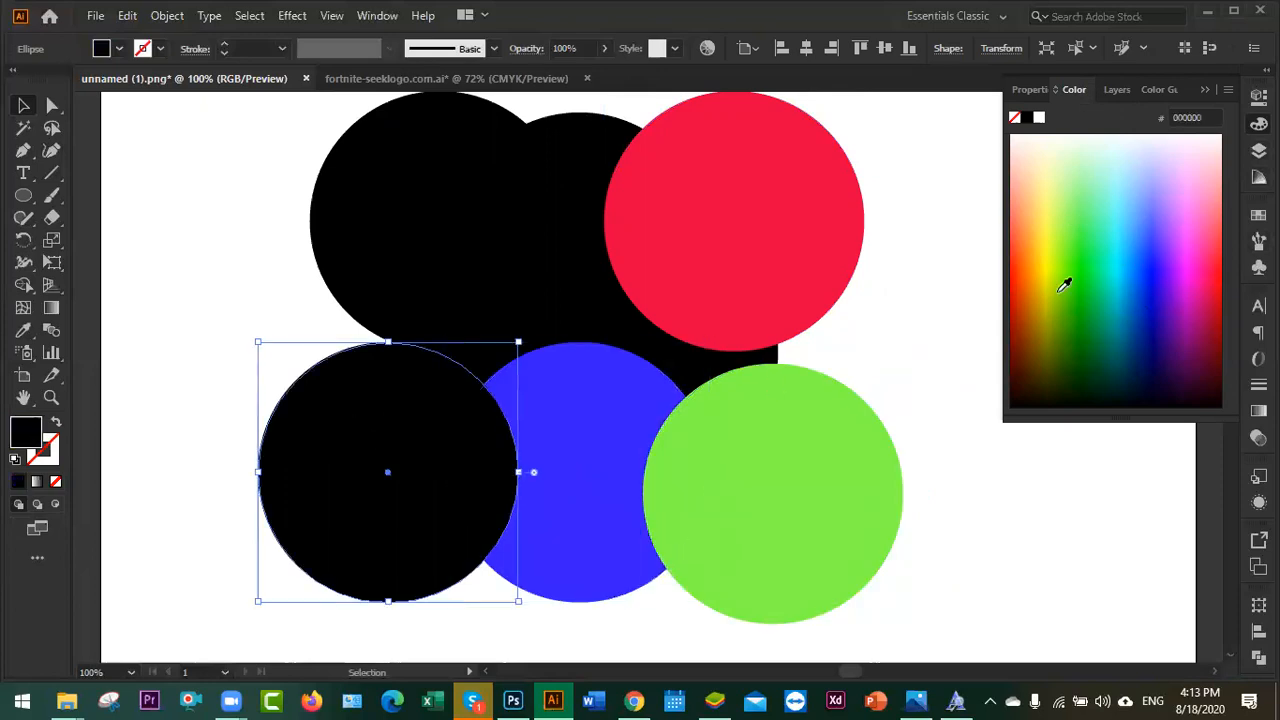
{"action": "left_click", "coordinate": [1026, 260]}
{"action": "left_click", "coordinate": [420, 220]}
{"action": "left_click", "coordinate": [1040, 211]}
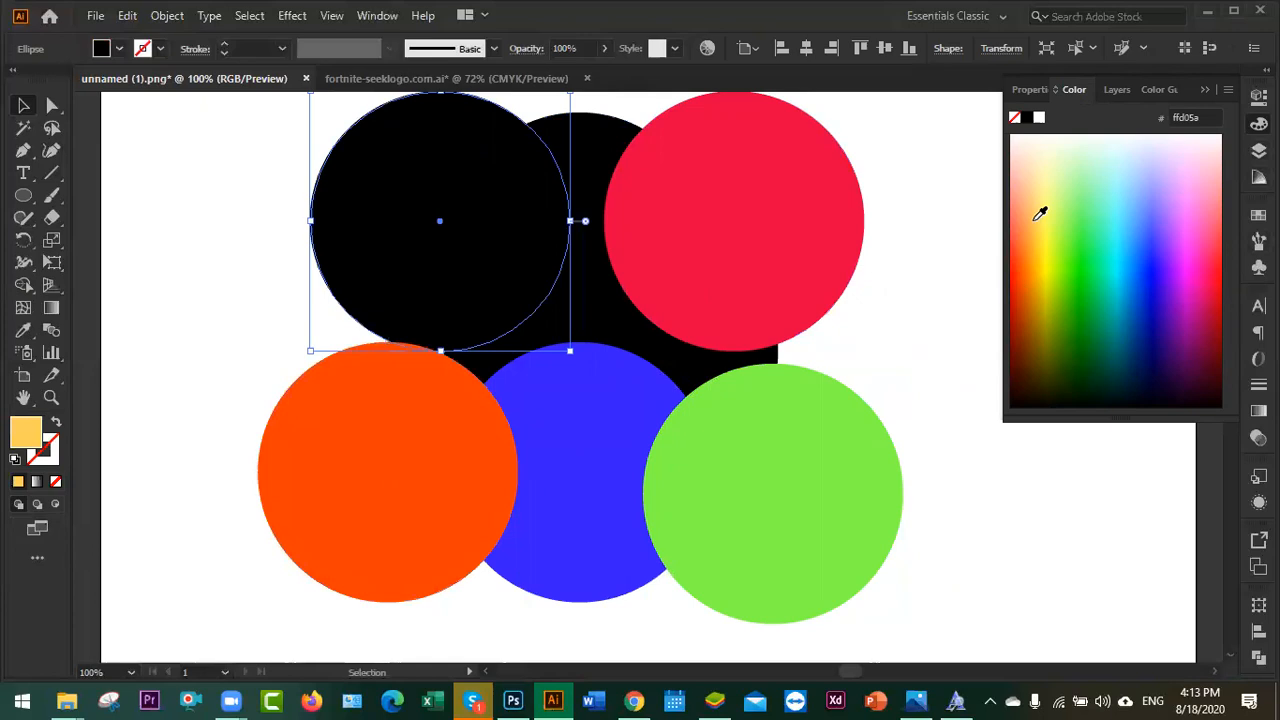
{"action": "left_click", "coordinate": [1222, 295]}
- Fill the upper-middle circle with dark green 074300 and the circle behind the cluster's left half with dark purple
{"action": "left_click", "coordinate": [588, 230]}
{"action": "left_click", "coordinate": [1081, 363]}
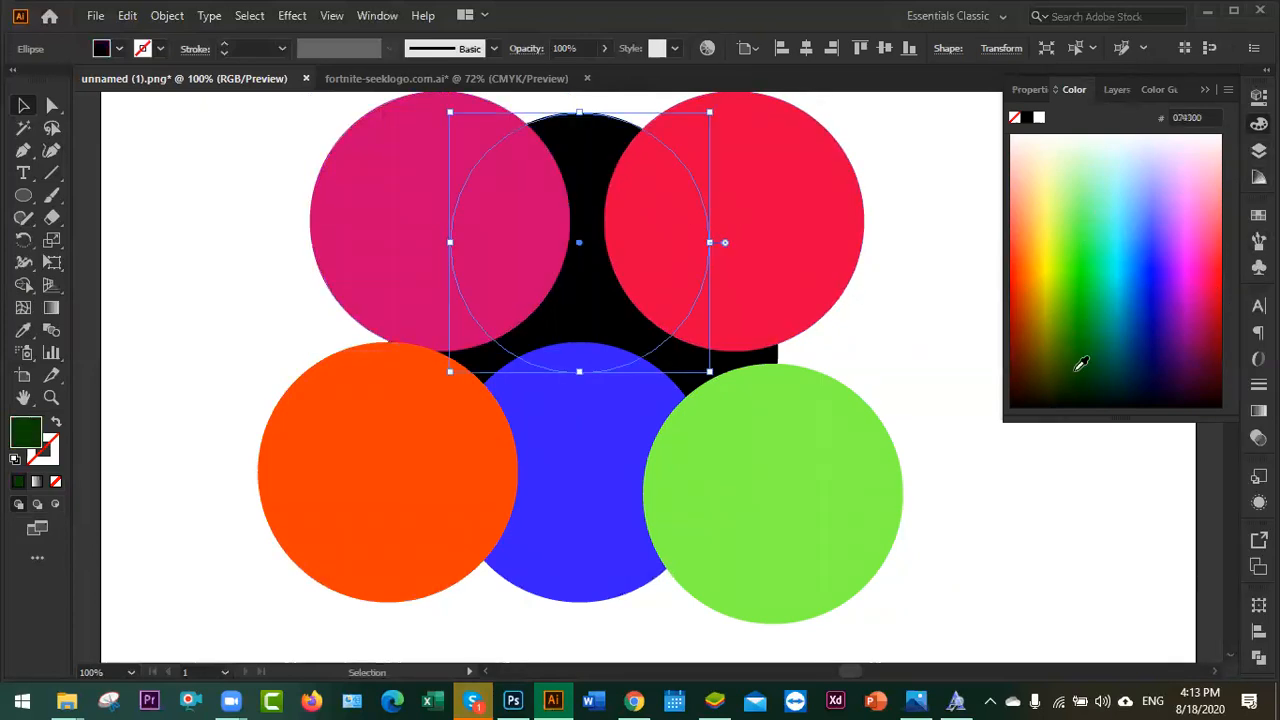
{"action": "left_click", "coordinate": [491, 366]}
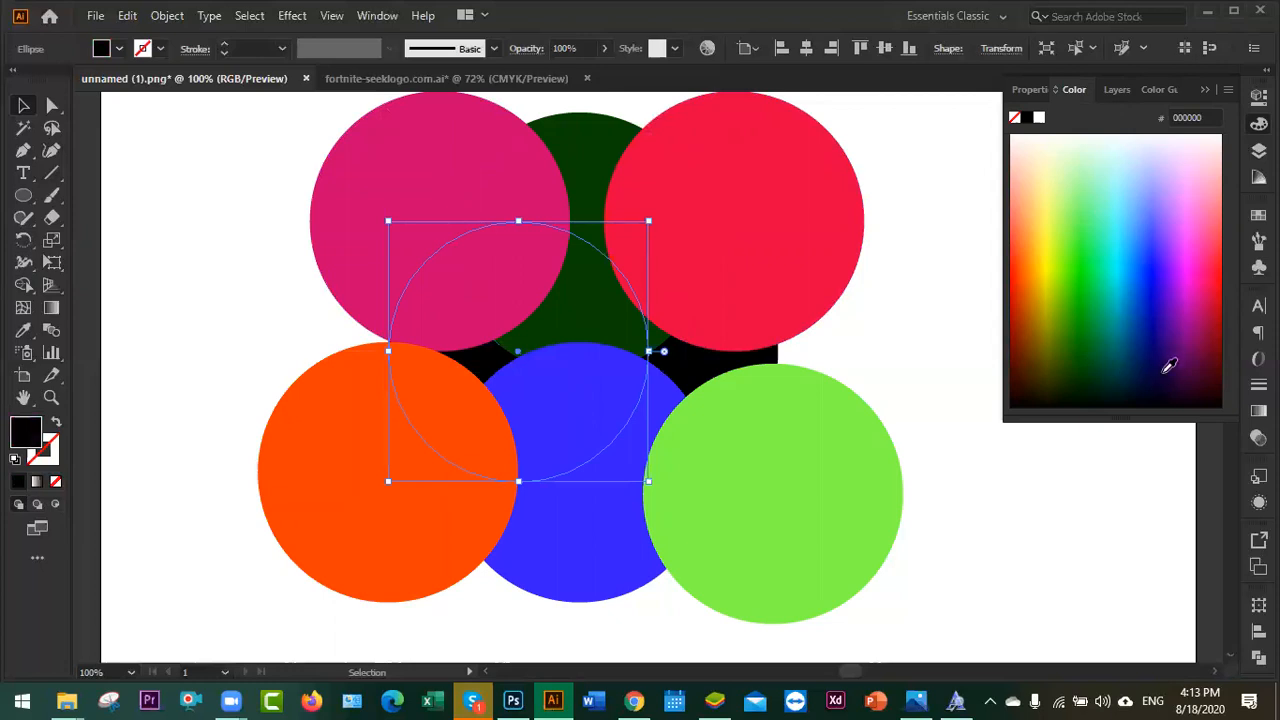
{"action": "left_click", "coordinate": [1167, 368]}
{"action": "left_click", "coordinate": [1168, 358]}
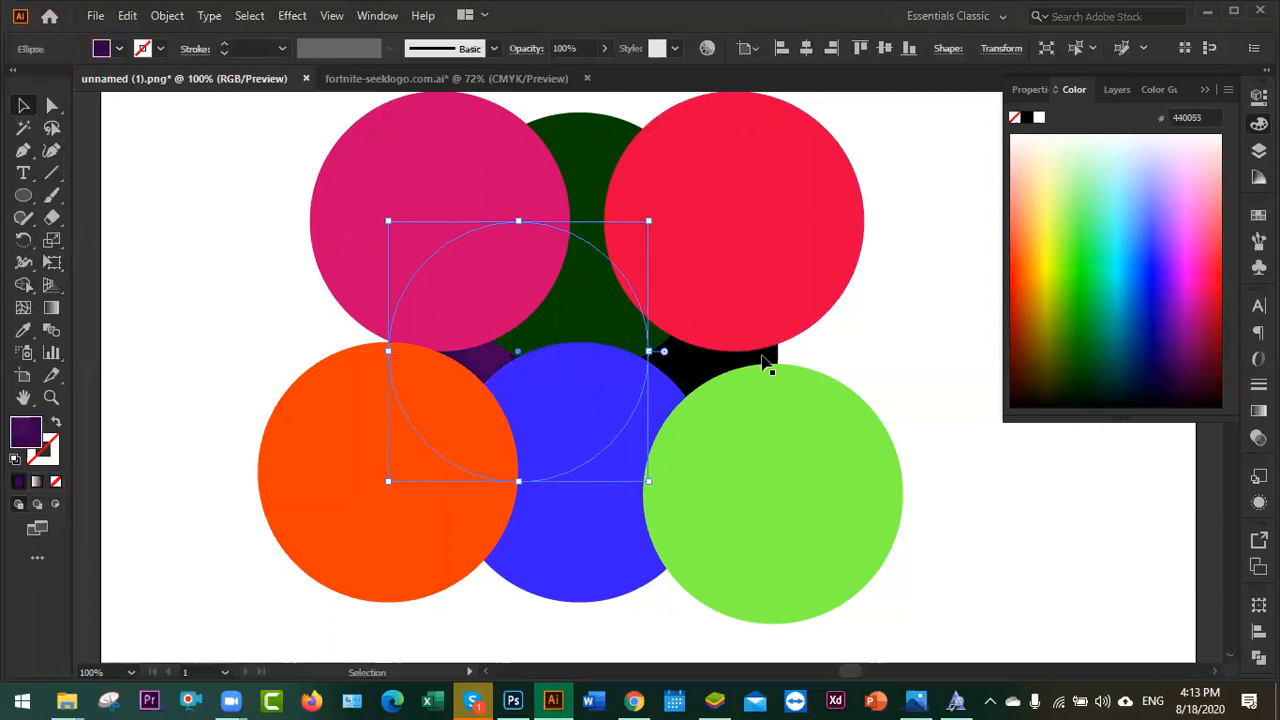
- Fill the remaining black circle behind the cluster's right half with gold b49400 and deselect it
{"action": "left_click", "coordinate": [708, 376]}
{"action": "left_click", "coordinate": [1091, 199]}
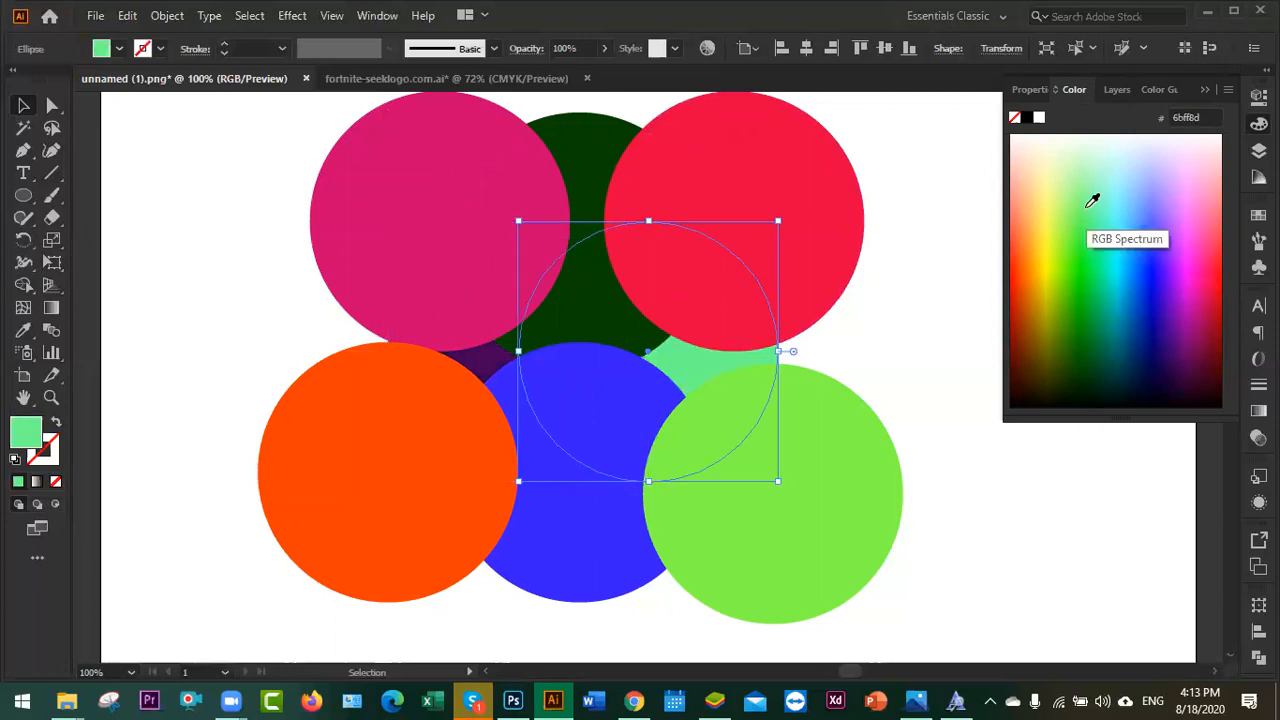
{"action": "left_click", "coordinate": [1020, 277]}
{"action": "left_click", "coordinate": [1021, 278]}
{"action": "left_click", "coordinate": [1040, 302]}
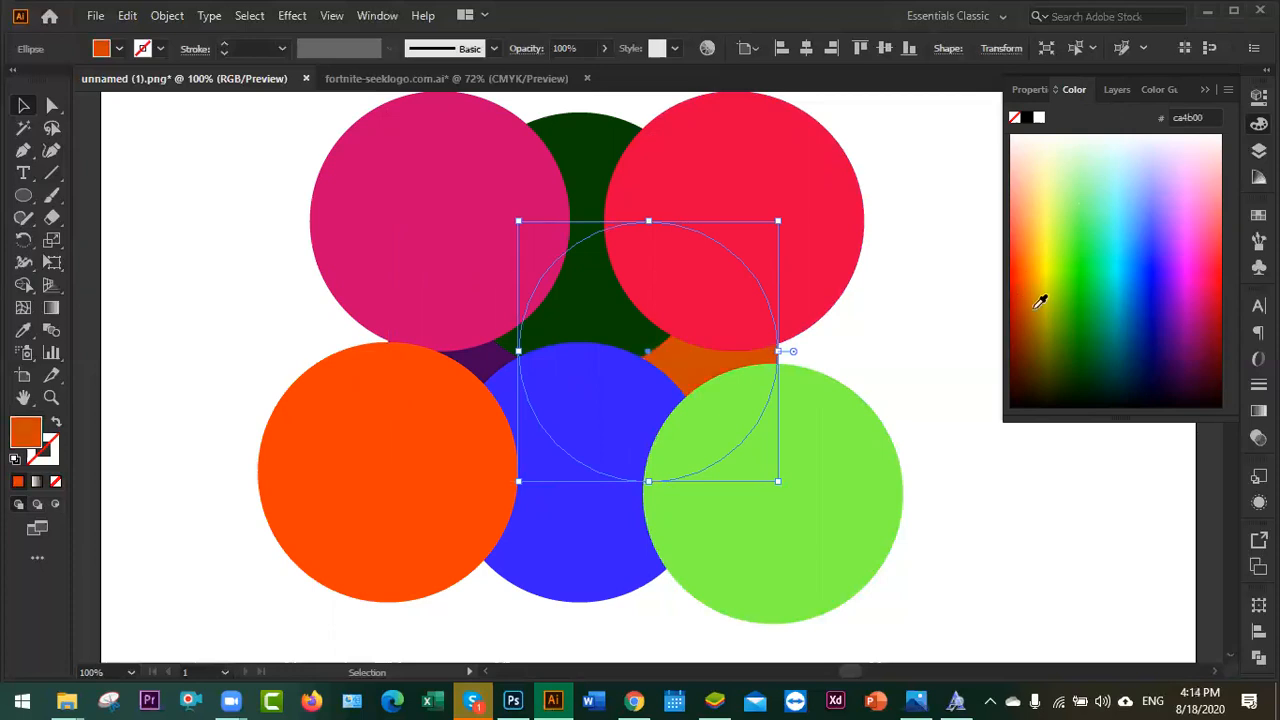
{"action": "left_click", "coordinate": [1044, 297]}
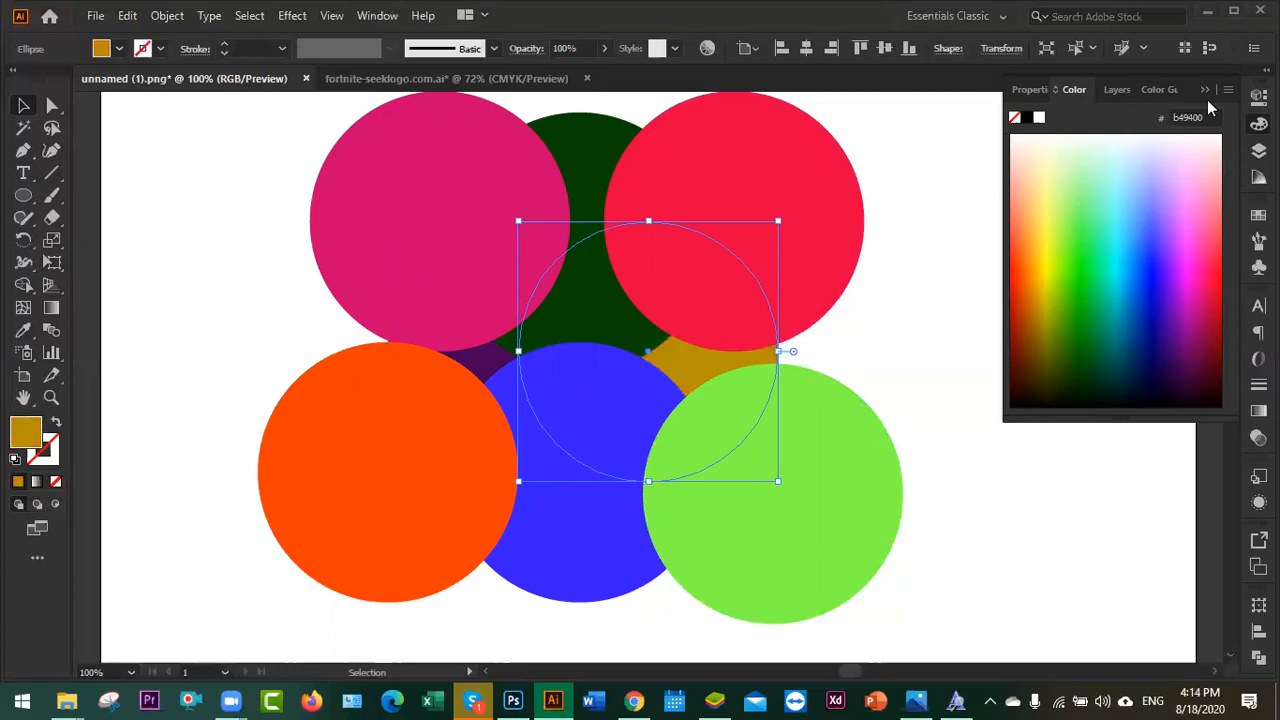
{"action": "left_click", "coordinate": [1205, 94]}
{"action": "left_click", "coordinate": [992, 398]}
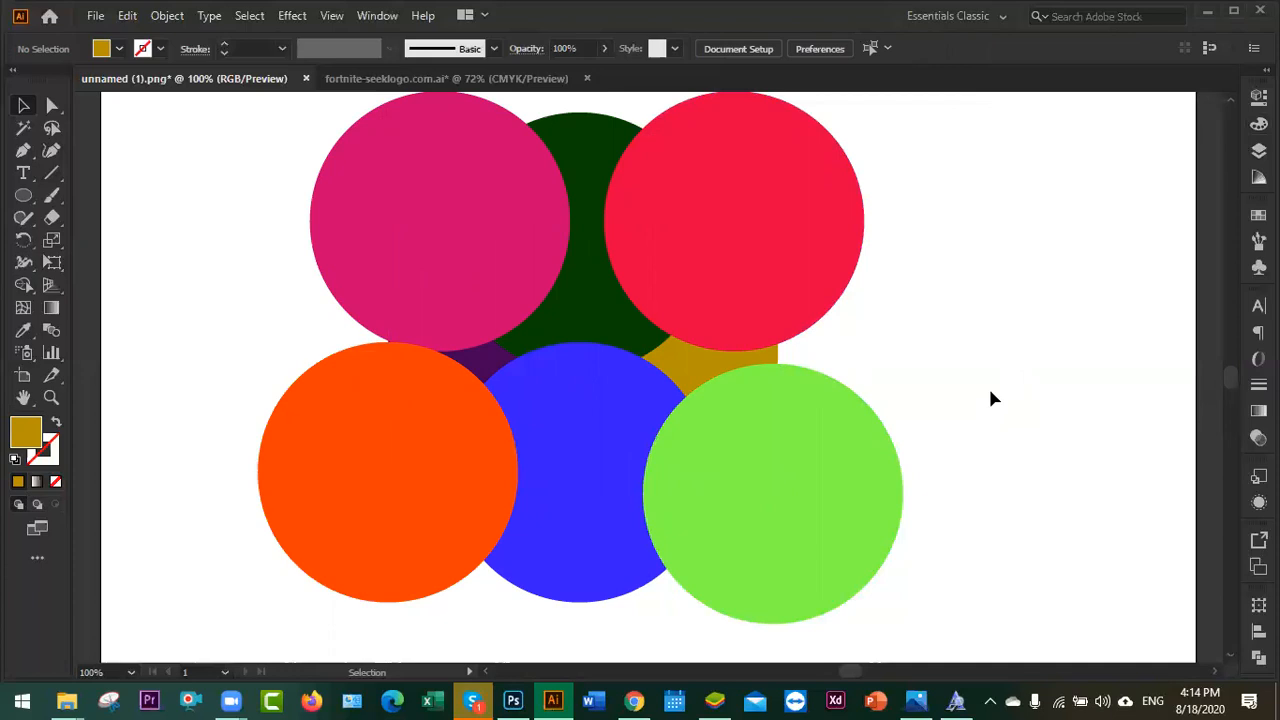
- Select all eight circles and activate the Shape Builder tool
{"action": "left_click_drag", "start_coordinate": [1086, 260], "coordinate": [286, 565]}
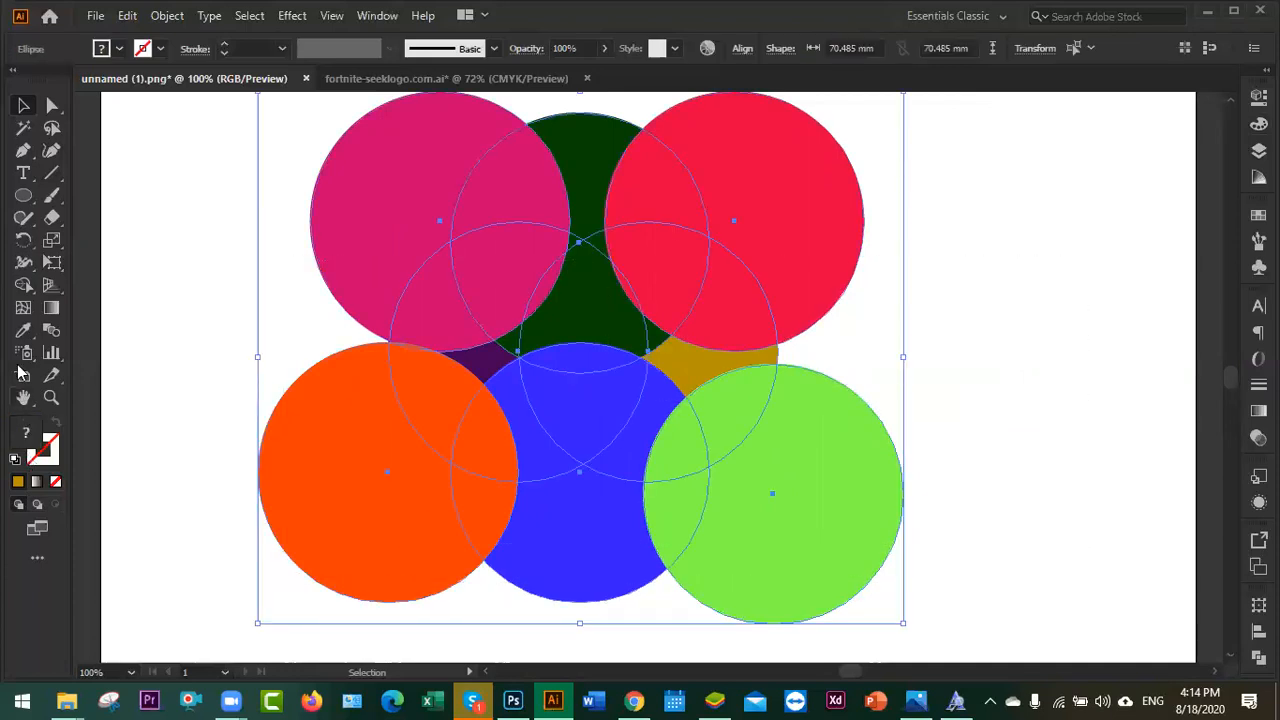
{"action": "mouse_move", "coordinate": [31, 288]}
{"action": "left_mouse_down"}
{"action": "mouse_move", "coordinate": [86, 331]}
{"action": "mouse_move", "coordinate": [111, 313]}
{"action": "left_mouse_up"}
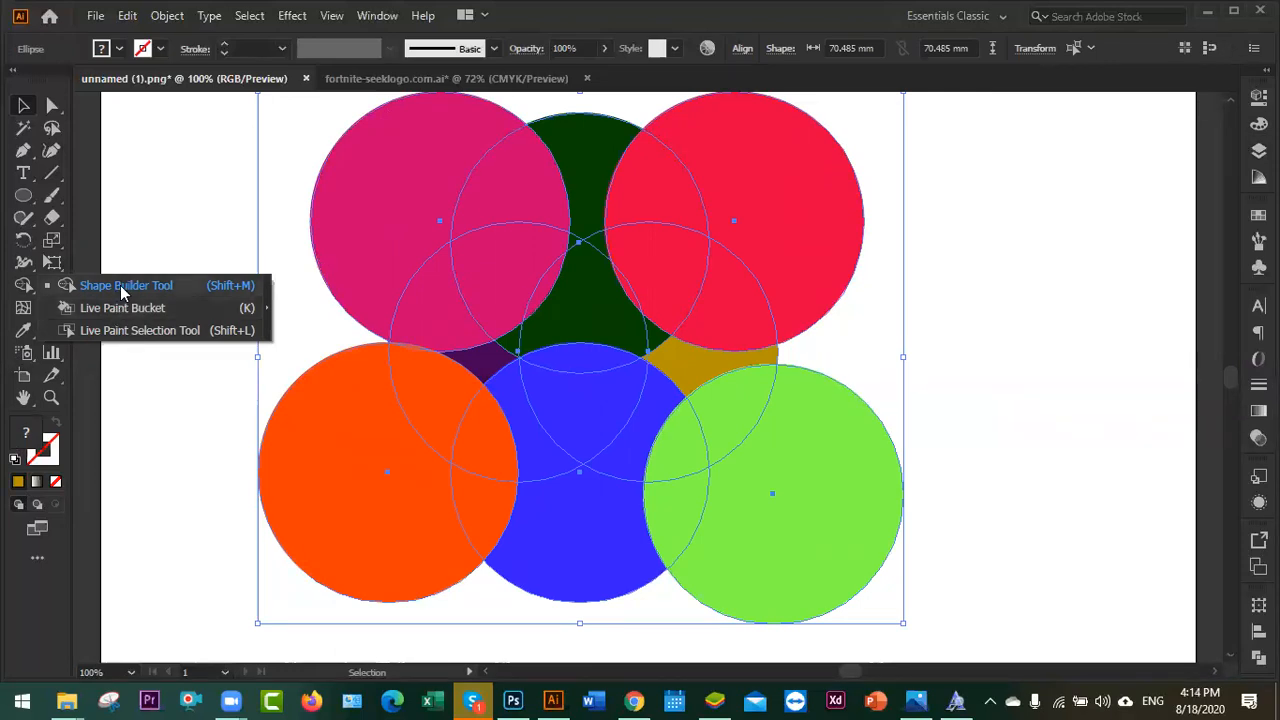
{"action": "left_click", "coordinate": [120, 285]}
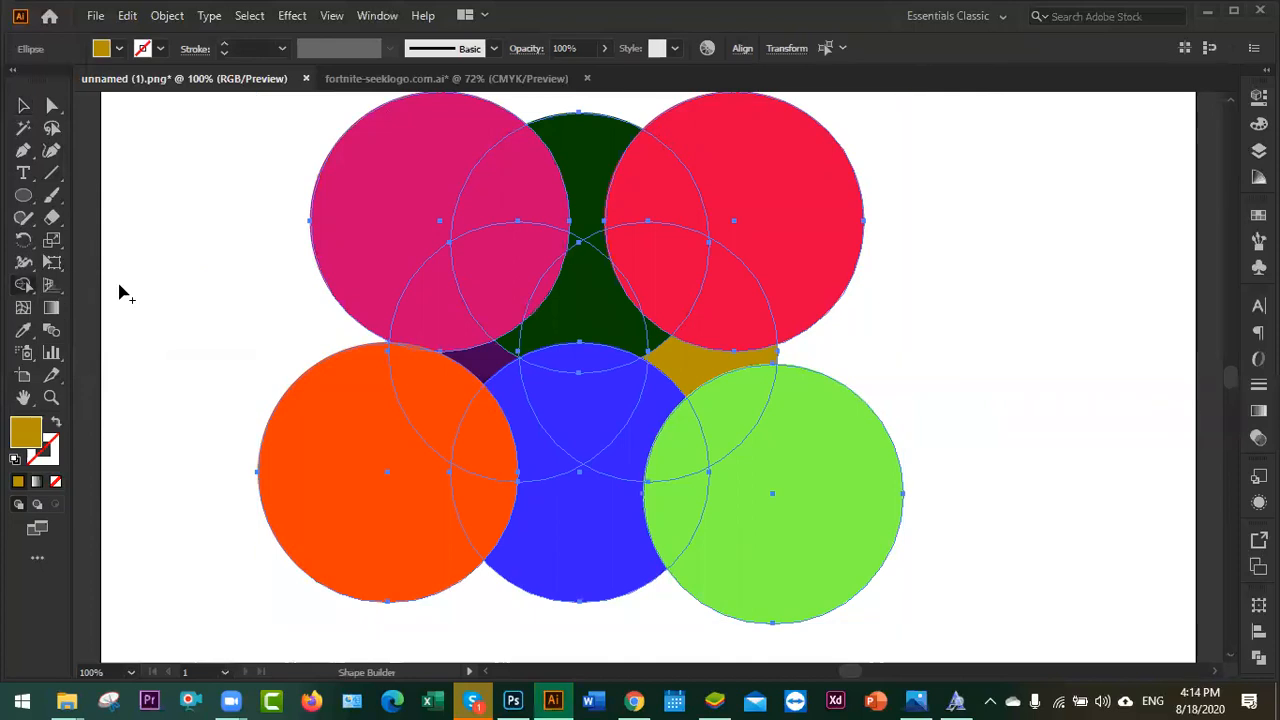
{"action": "left_click", "coordinate": [24, 285]}
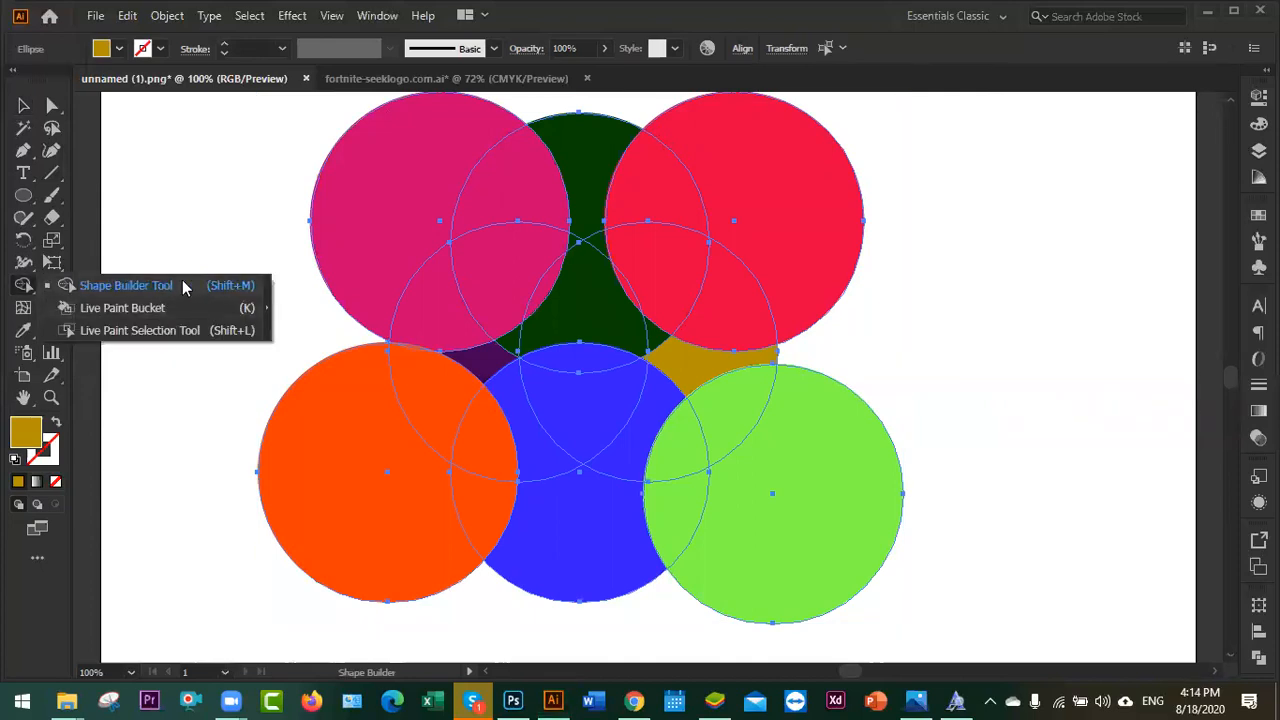
{"action": "left_click", "coordinate": [183, 287]}
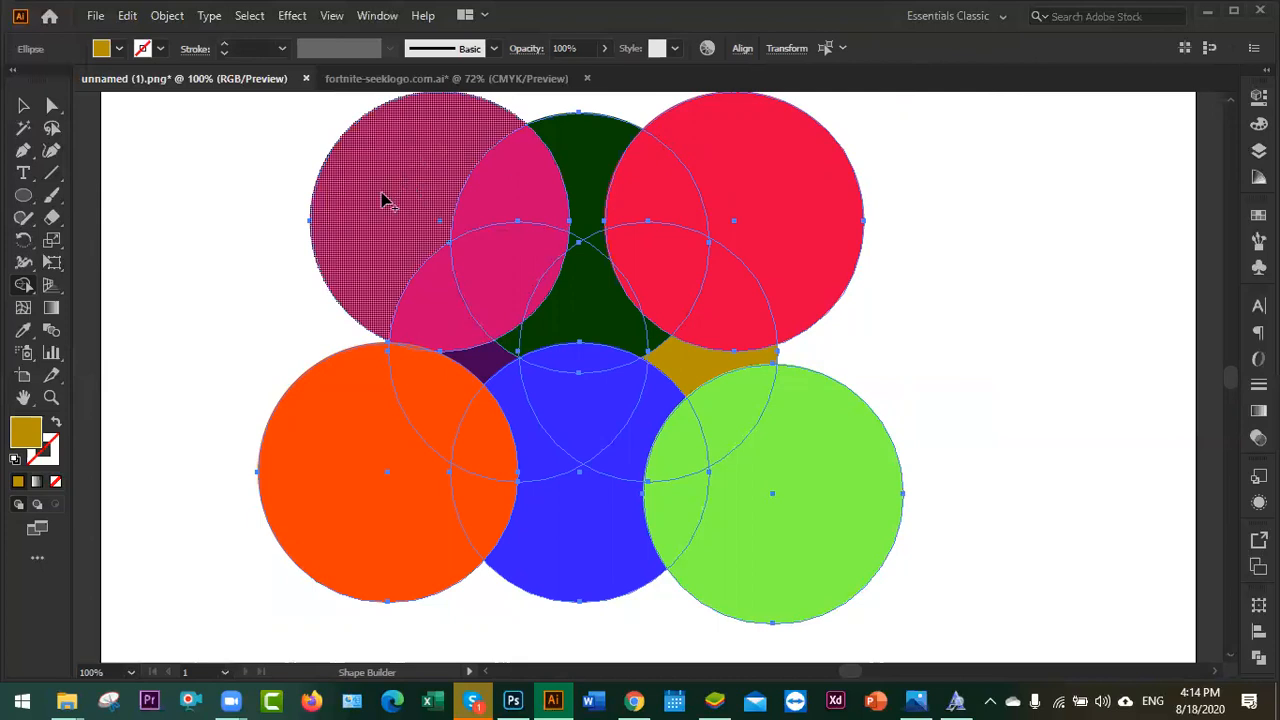
- Try merging two regions of the magenta circle and removing its outer region with Shape Builder, undoing each attempt
{"action": "left_click_drag", "start_coordinate": [428, 182], "coordinate": [496, 195]}
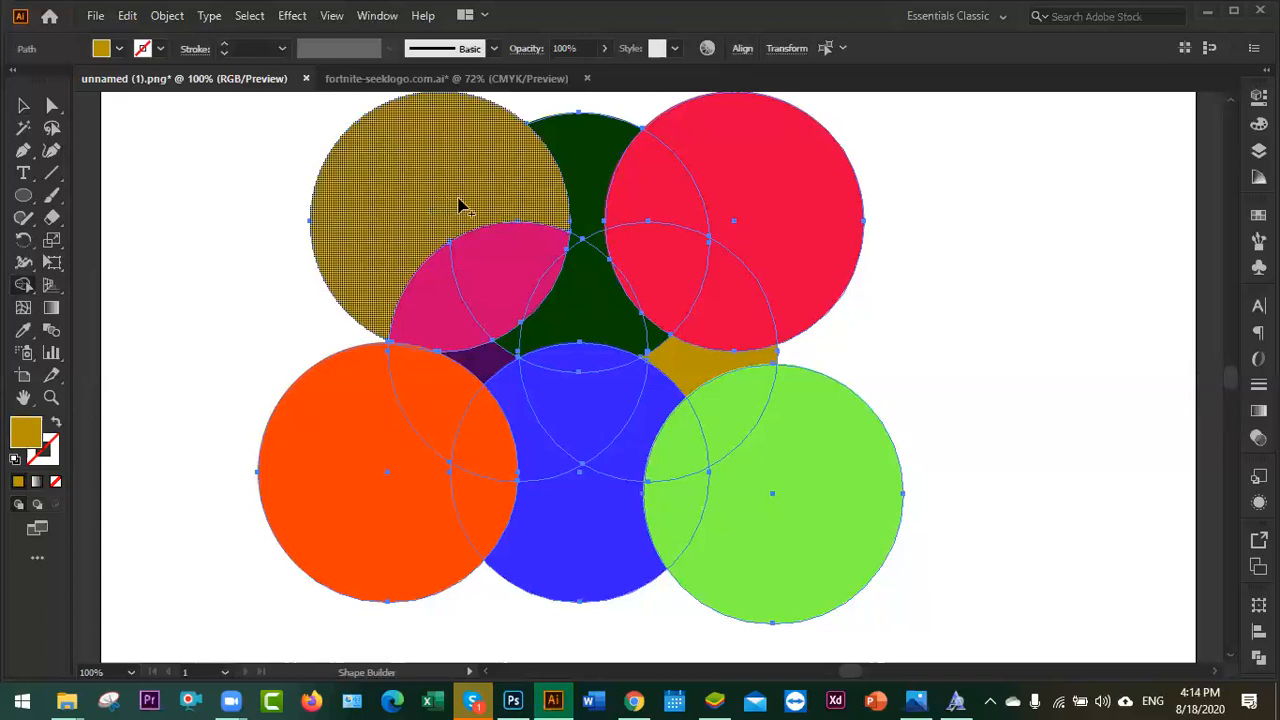
{"action": "key", "text": "ctrl+z"}
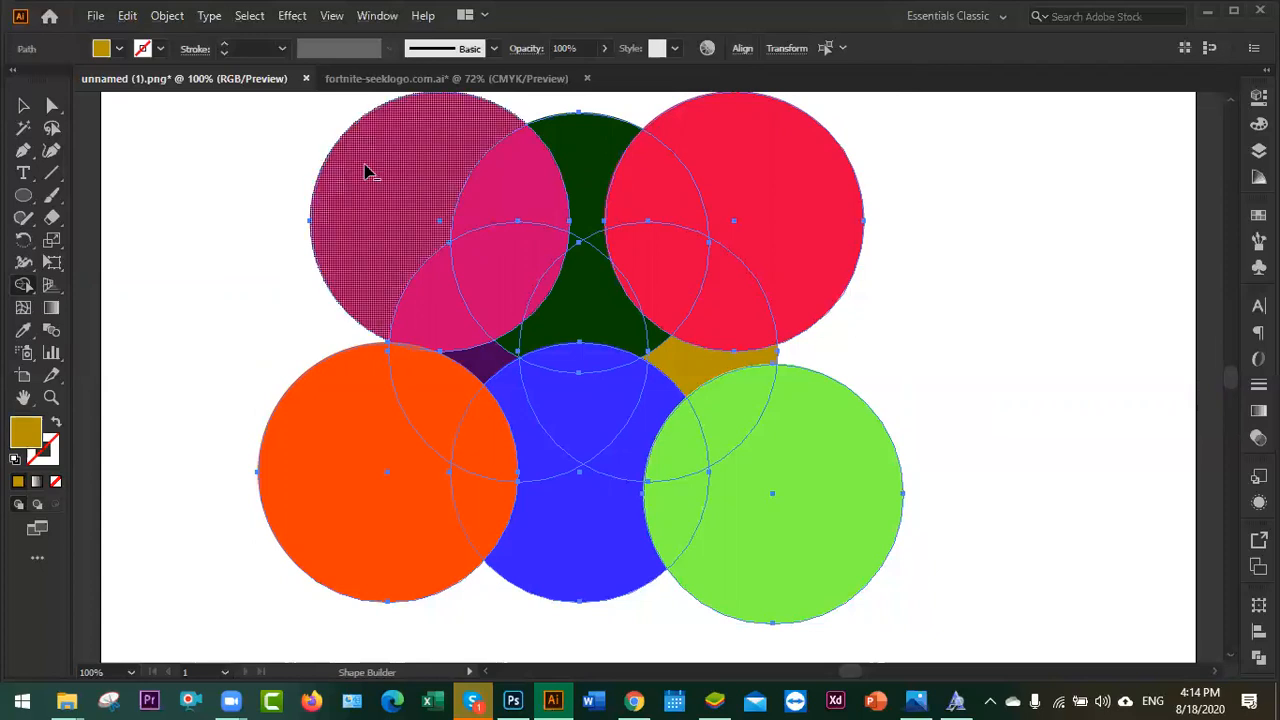
{"action": "left_click", "coordinate": [366, 172], "text": "alt"}
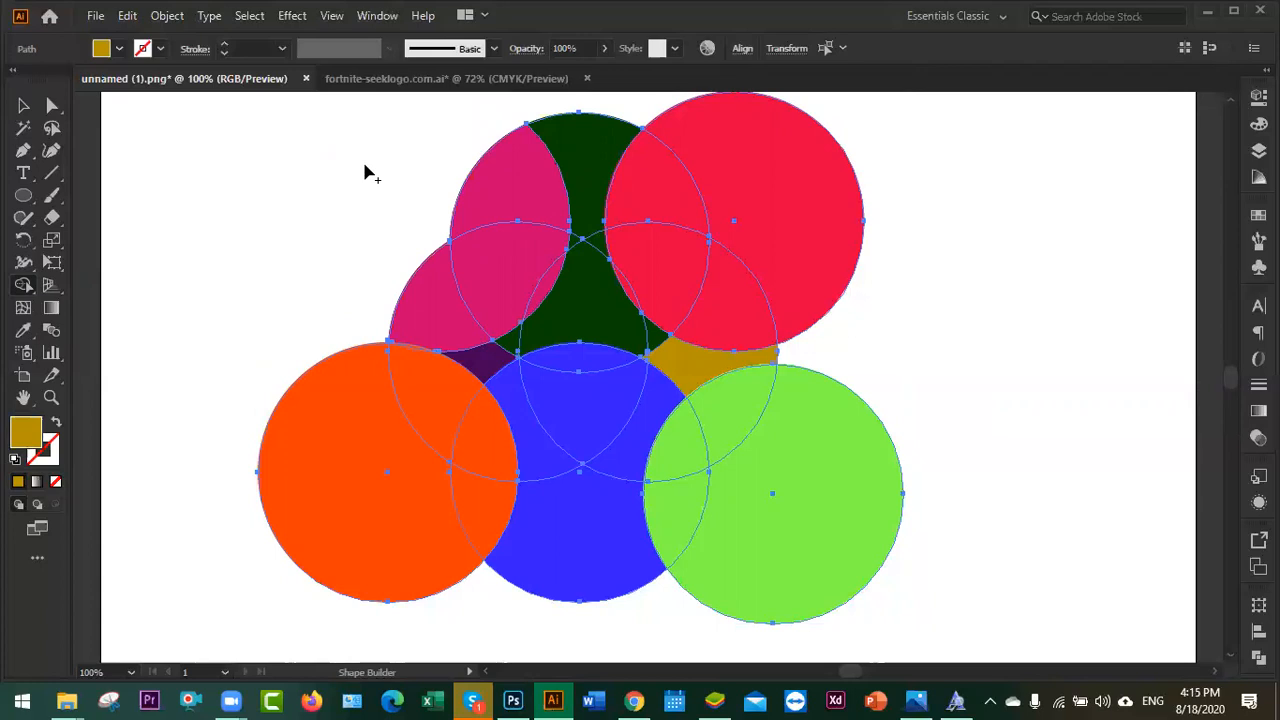
{"action": "key", "text": "ctrl+z"}
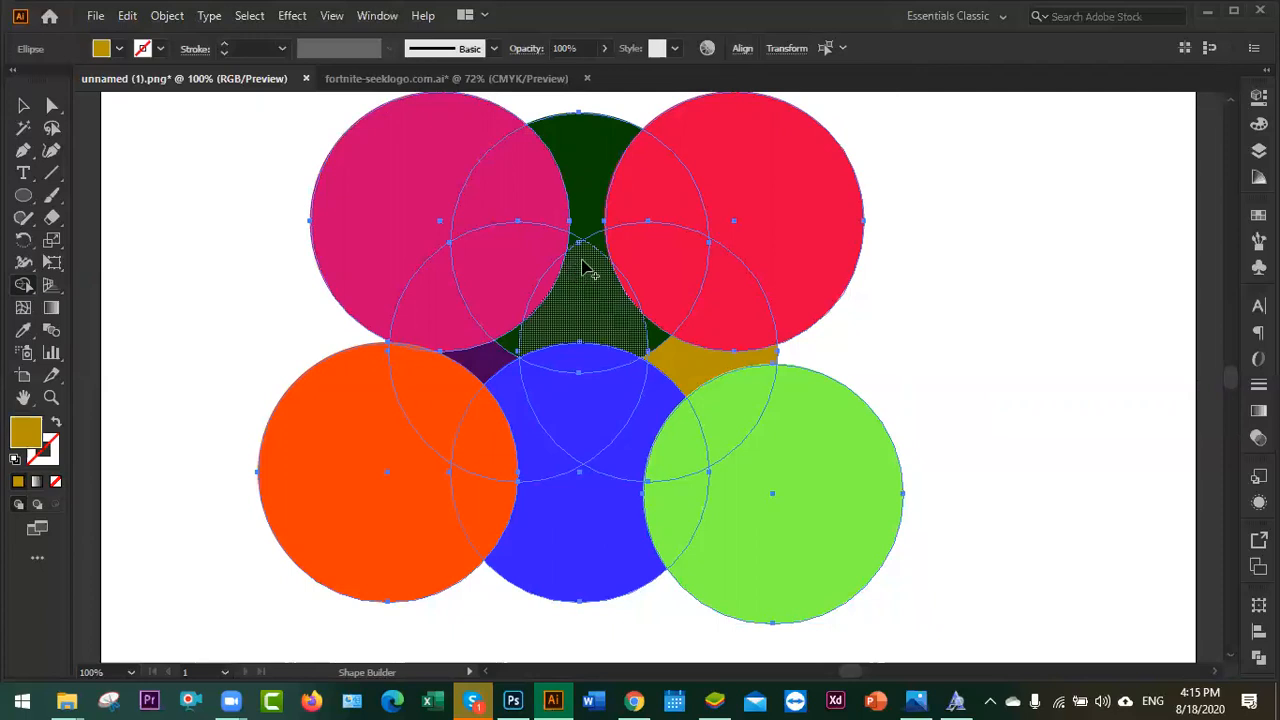
- Merge the central overlapping regions of the dark green and blue circles into one gold lens-shaped piece
{"action": "mouse_move", "coordinate": [563, 277]}
{"action": "left_mouse_down"}
{"action": "mouse_move", "coordinate": [531, 354]}
{"action": "mouse_move", "coordinate": [546, 405]}
{"action": "left_mouse_up"}
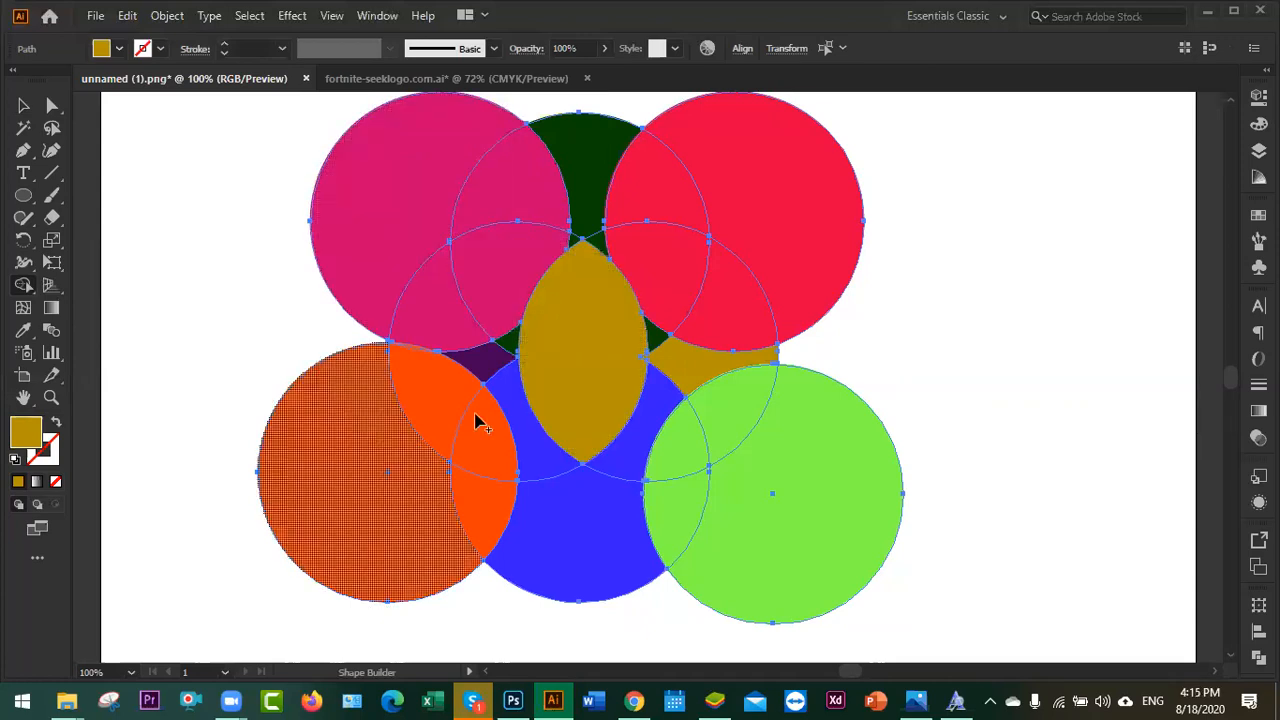
- Remove the outer circle regions and the small leftover pieces touching the gold lens with Shape Builder
{"action": "mouse_move", "coordinate": [615, 536]}
{"action": "left_mouse_down"}
{"action": "mouse_move", "coordinate": [442, 383]}
{"action": "mouse_move", "coordinate": [489, 155]}
{"action": "mouse_move", "coordinate": [635, 176]}
{"action": "mouse_move", "coordinate": [728, 279]}
{"action": "mouse_move", "coordinate": [754, 447]}
{"action": "mouse_move", "coordinate": [615, 503]}
{"action": "mouse_move", "coordinate": [657, 494]}
{"action": "left_mouse_up"}
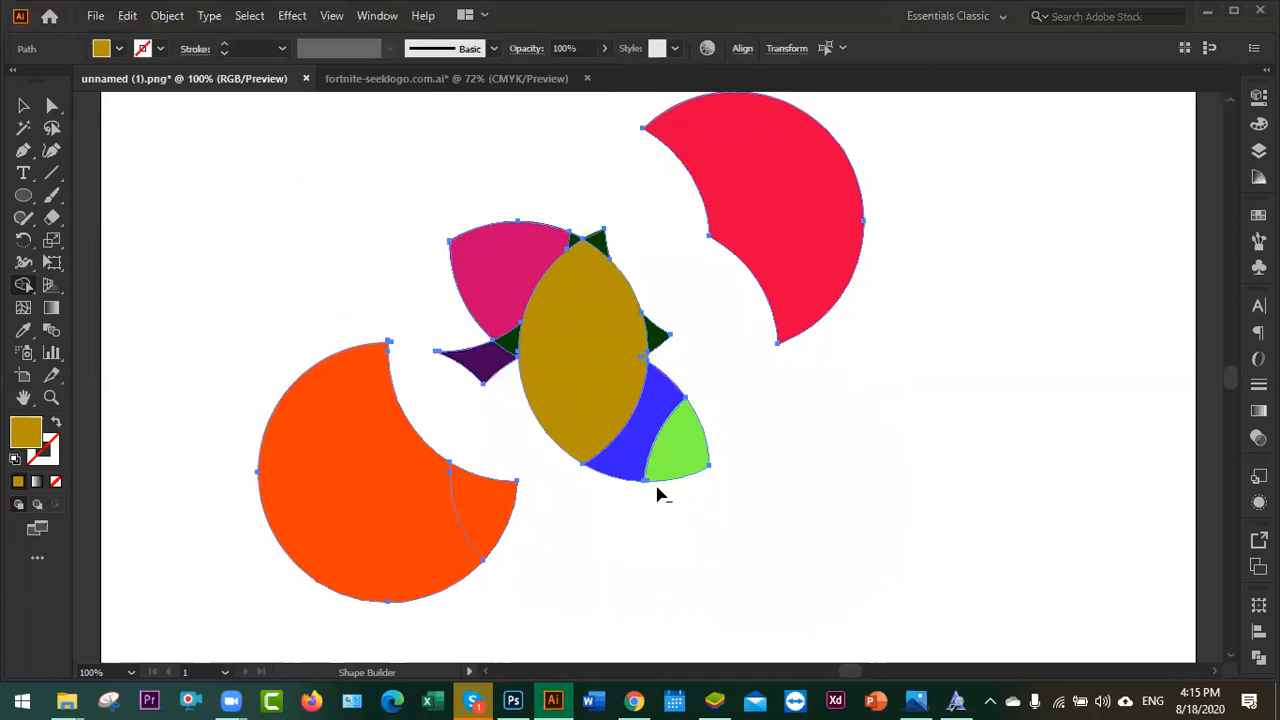
{"action": "left_click_drag", "start_coordinate": [690, 364], "coordinate": [638, 487]}
{"action": "left_click", "coordinate": [686, 451], "text": "alt"}
{"action": "left_click", "coordinate": [663, 343], "text": "alt"}
{"action": "left_click", "coordinate": [497, 362], "text": "alt"}
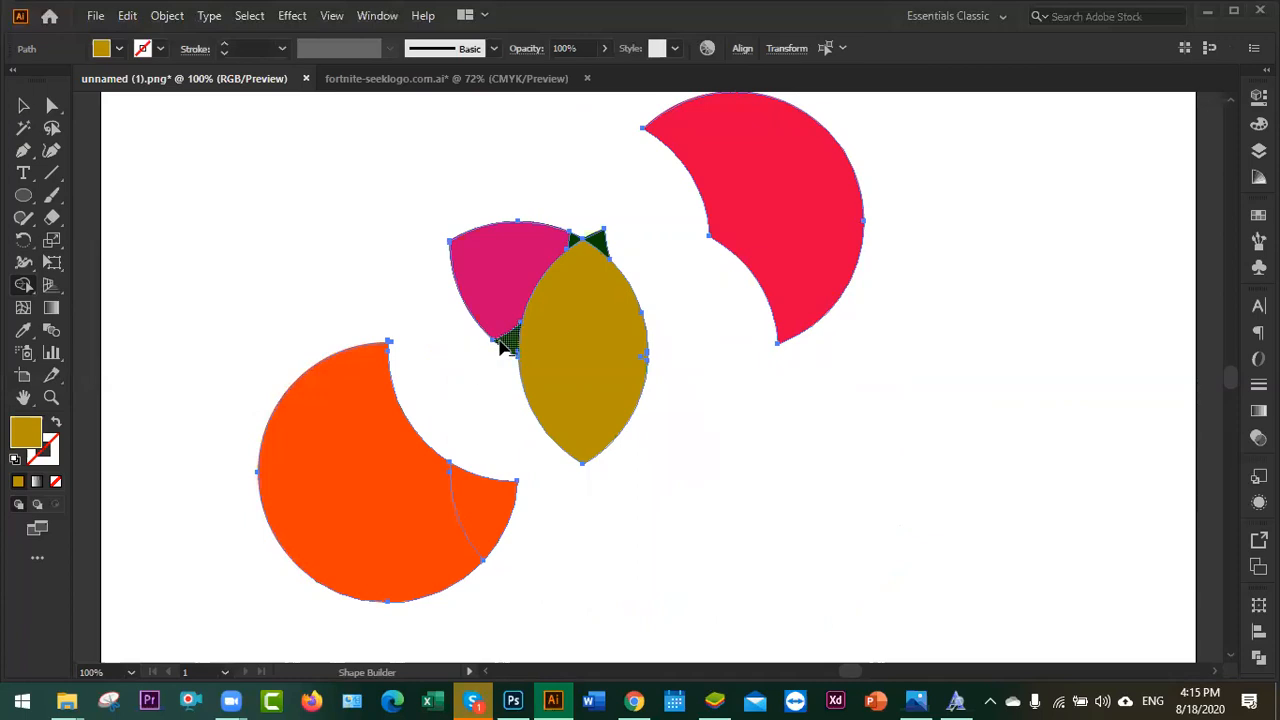
{"action": "left_click", "coordinate": [528, 272], "text": "alt"}
{"action": "left_click", "coordinate": [596, 242], "text": "alt"}
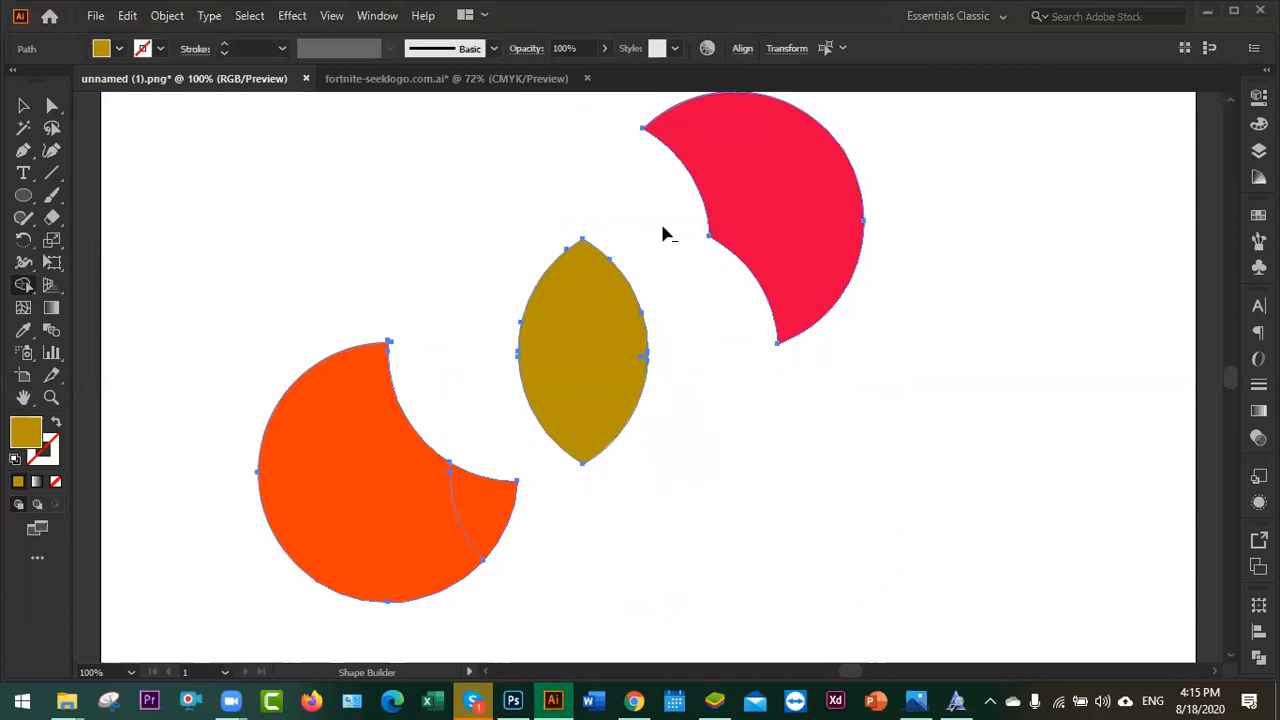
- Remove the remaining red and orange pieces with Shape Builder, leaving only the gold lens, and deselect it
{"action": "left_click", "coordinate": [700, 180], "text": "alt"}
{"action": "left_click", "coordinate": [370, 449], "text": "alt"}
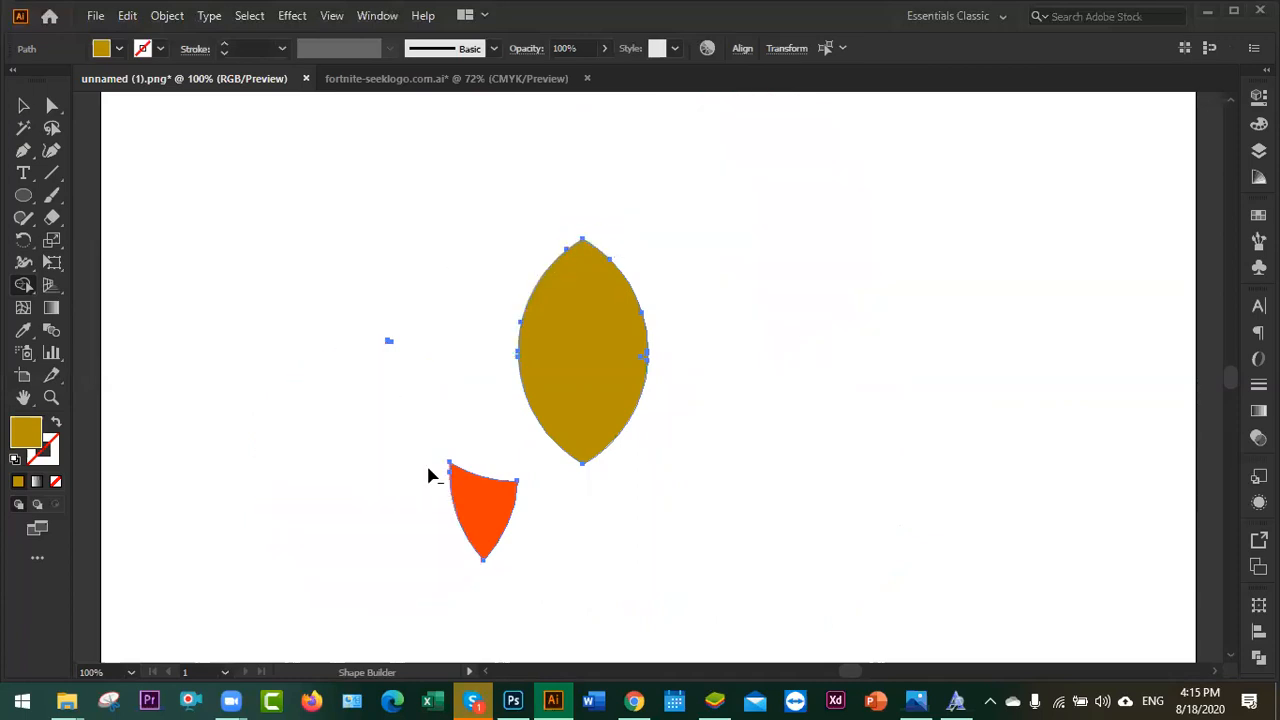
{"action": "left_click", "coordinate": [486, 506], "text": "alt"}
{"action": "left_click_drag", "start_coordinate": [394, 334], "coordinate": [366, 386], "text": "alt"}
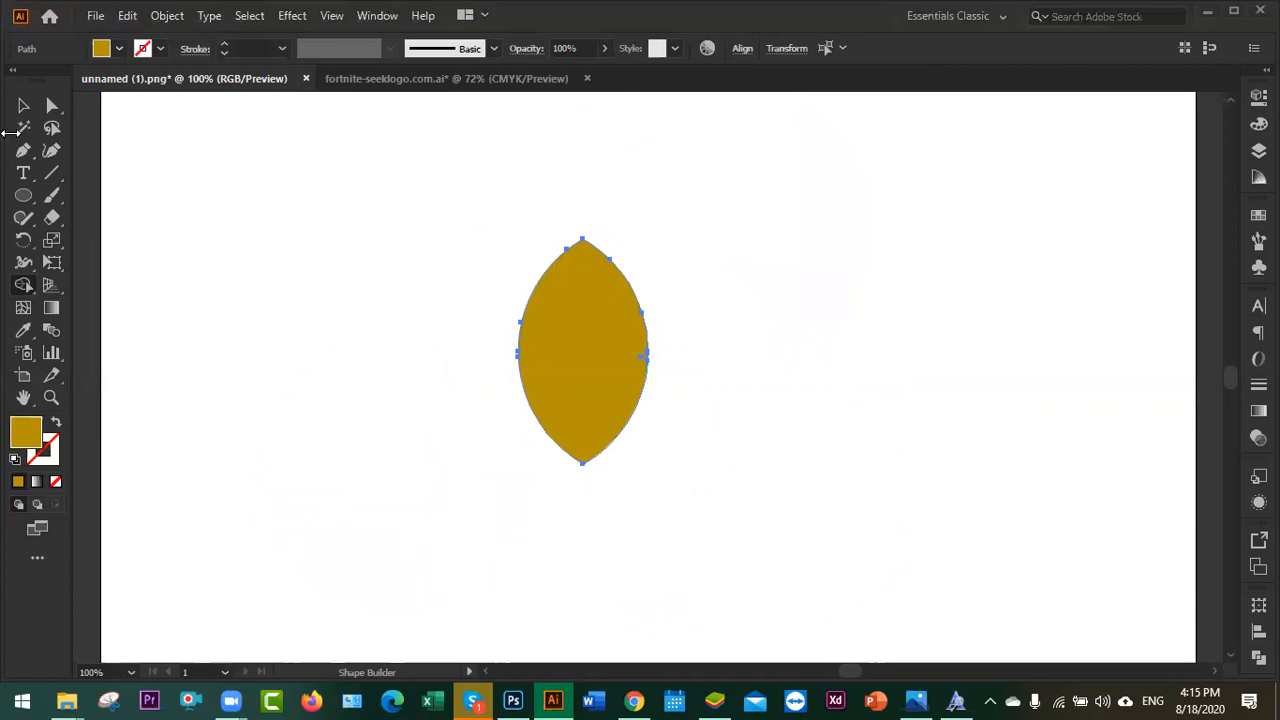
{"action": "key", "text": "v"}
{"action": "left_click", "coordinate": [369, 436]}
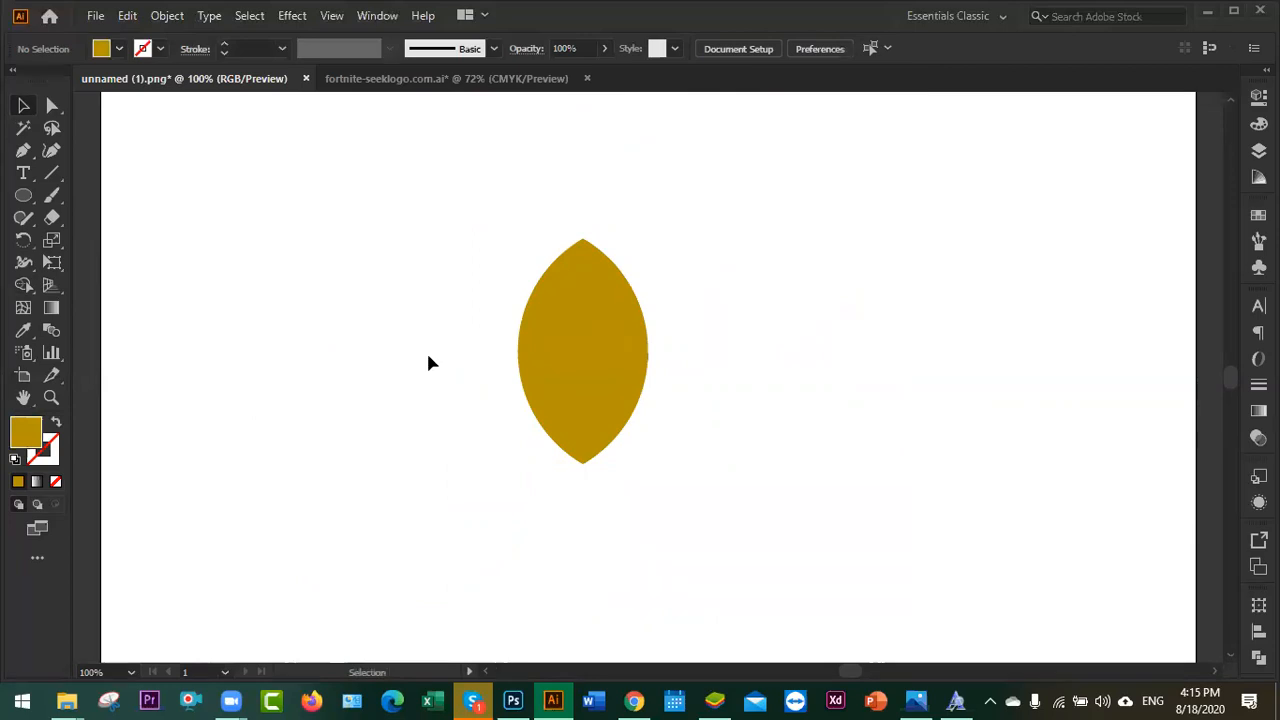
- Rotate the gold lens 90° so it lies horizontally, and deselect it
{"action": "left_click", "coordinate": [572, 347]}
{"action": "left_click_drag", "start_coordinate": [650, 232], "coordinate": [782, 483]}
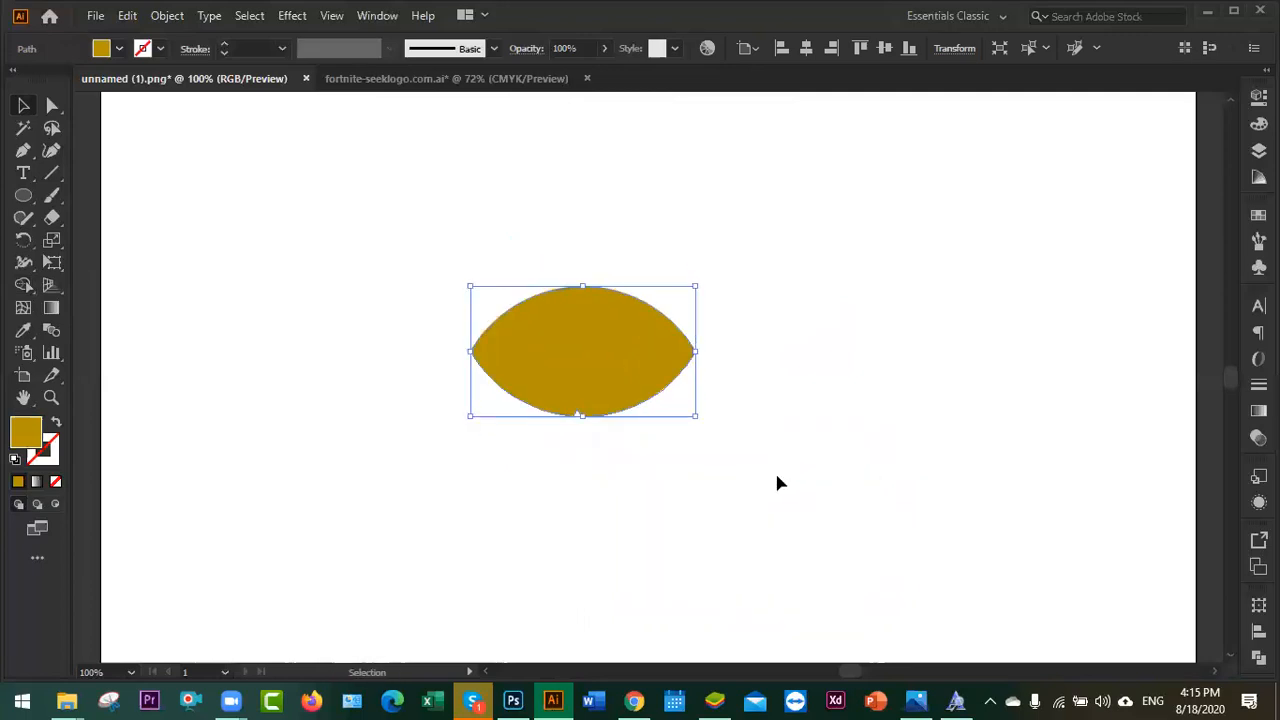
{"action": "key", "text": "Return"}
{"action": "left_click", "coordinate": [422, 424]}
{"action": "left_click", "coordinate": [574, 448]}
{"action": "left_click", "coordinate": [605, 412]}
{"action": "left_click", "coordinate": [600, 520]}
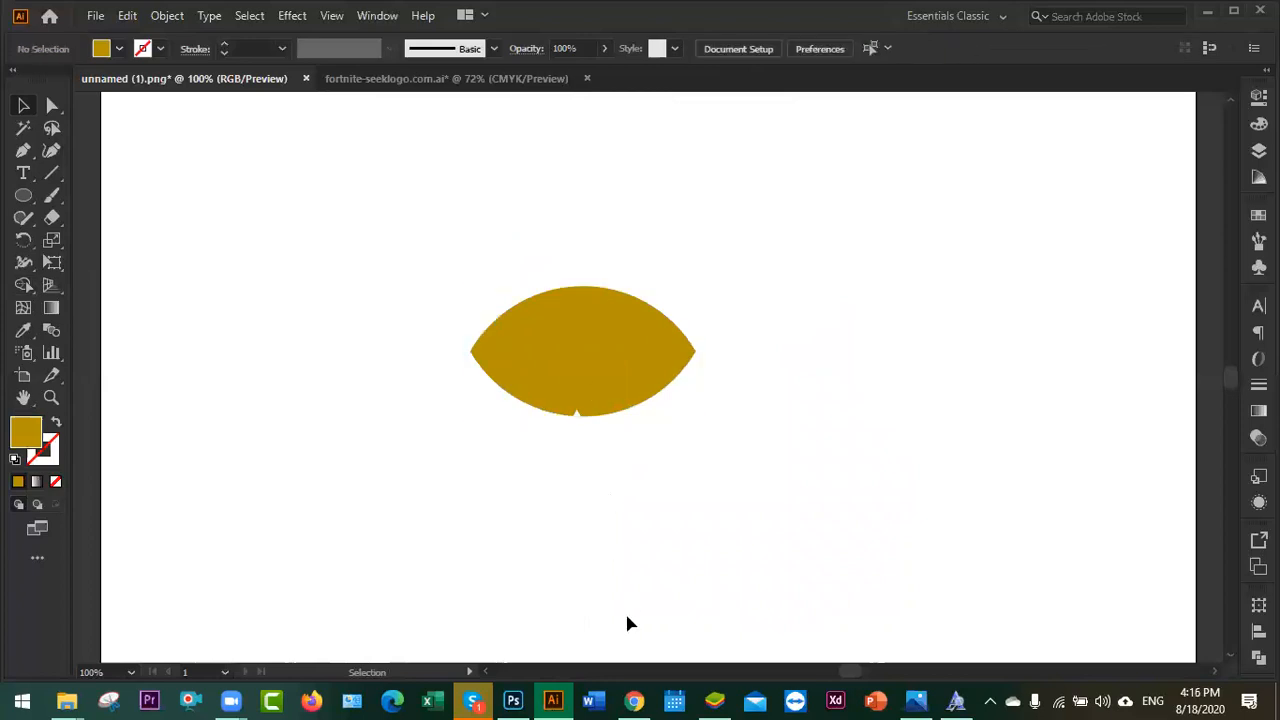
- Switch to Chrome, search Google for "fedex", and view the FedEx logo in the image results
{"action": "key", "text": "alt+Tab"}
{"action": "left_click_drag", "start_coordinate": [430, 137], "coordinate": [78, 136]}
{"action": "type", "text": "fadex"}
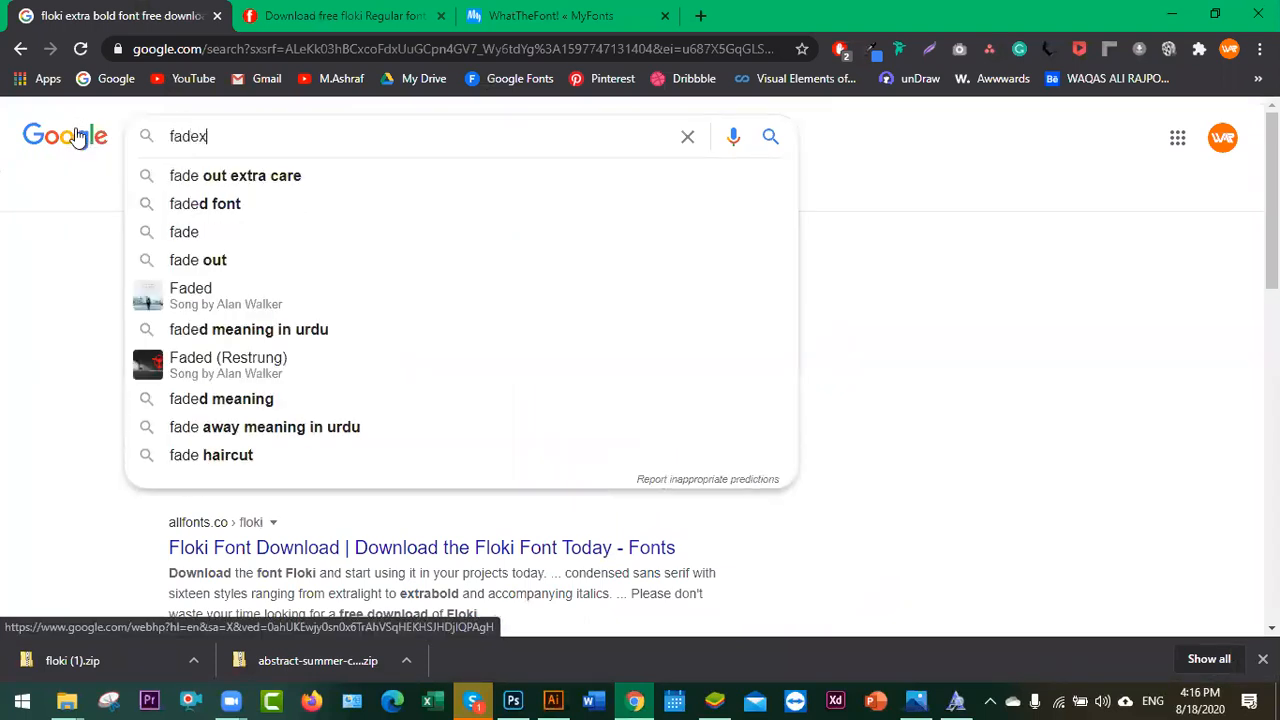
{"action": "key", "text": "Return"}
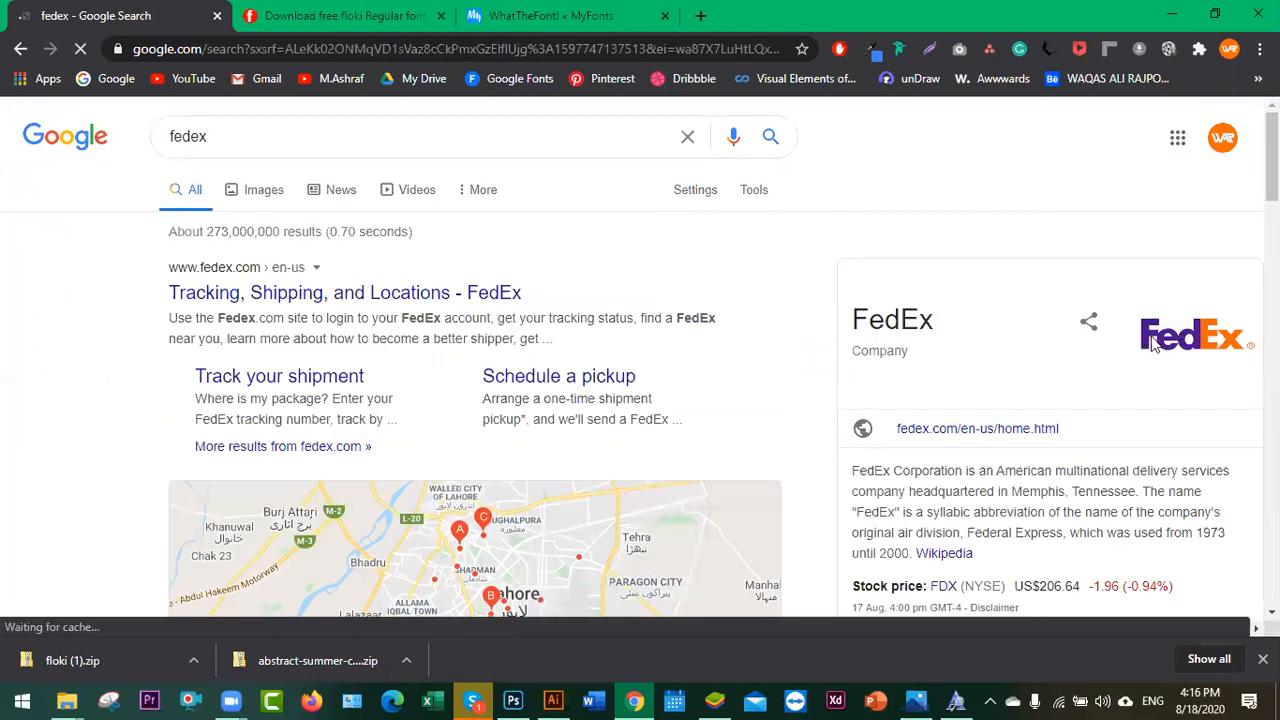
{"action": "left_click", "coordinate": [914, 386]}
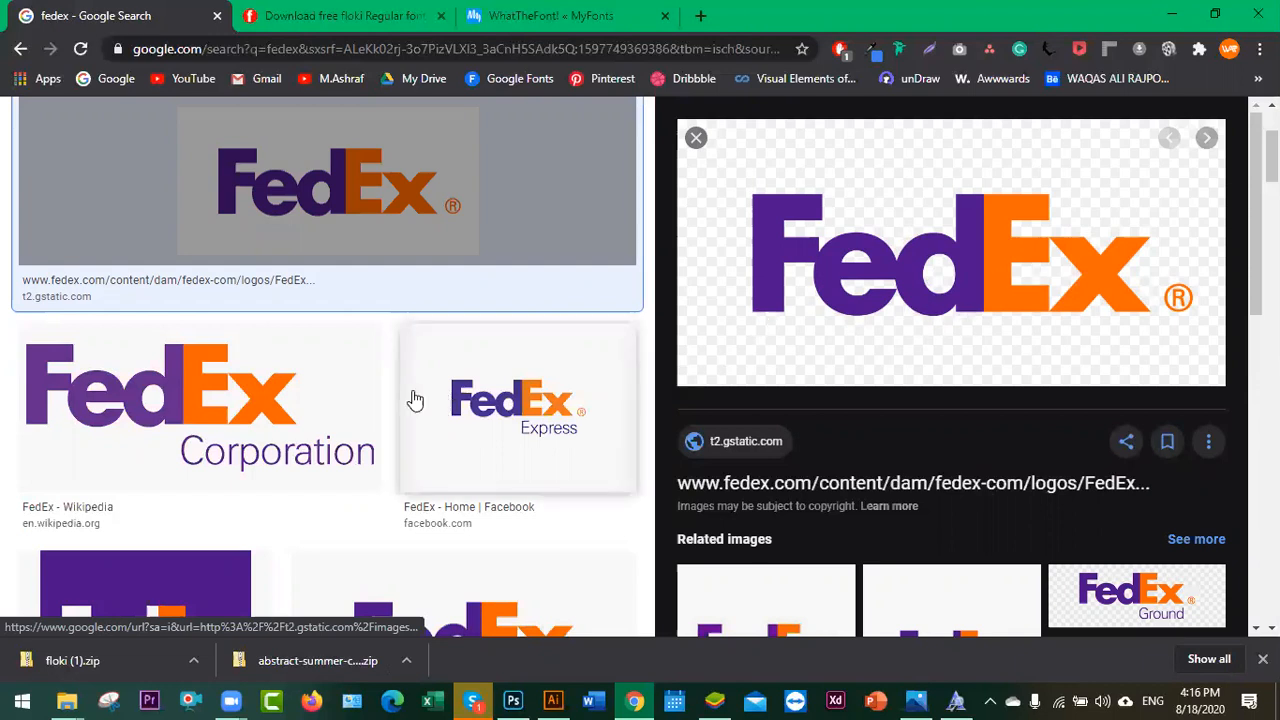
{"action": "scroll", "coordinate": [805, 539], "scroll_direction": "down", "scroll_amount": 2}
{"action": "scroll", "coordinate": [305, 380], "scroll_direction": "up", "scroll_amount": 3}
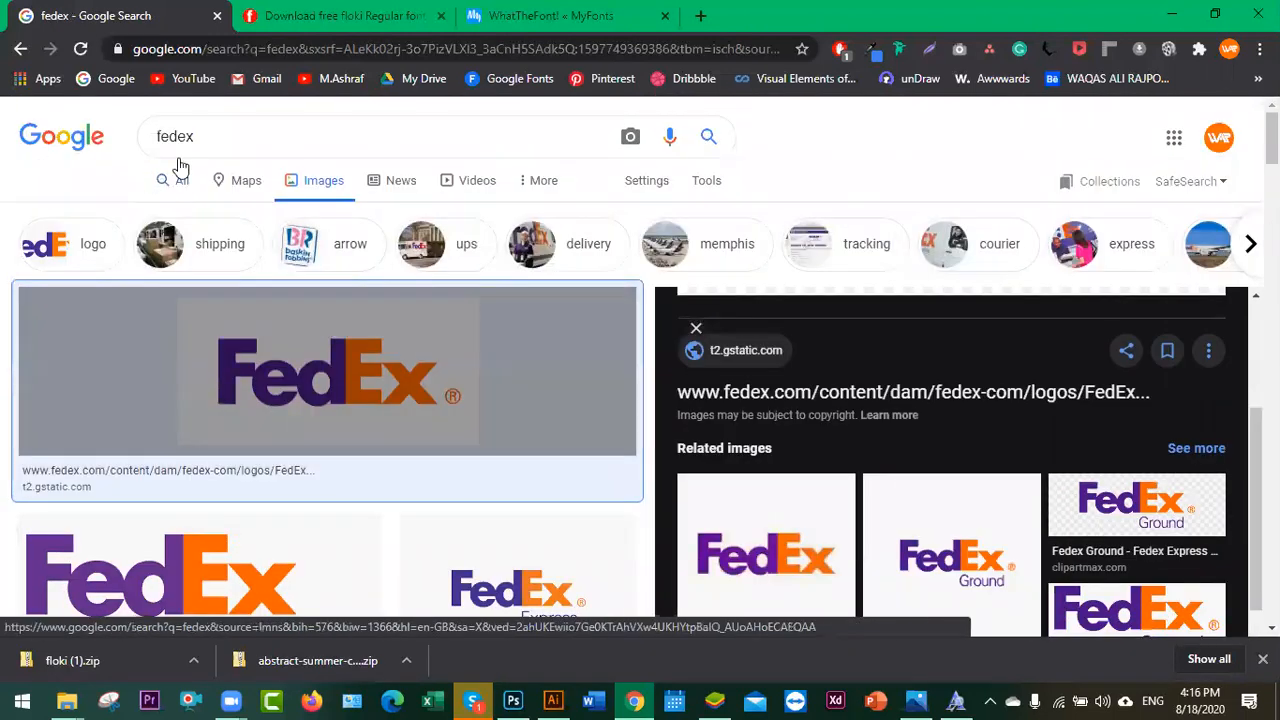
- Search Google Images for "shape builder illustrator" and browse the results
{"action": "double_click", "coordinate": [173, 136]}
{"action": "type", "text": "s"}
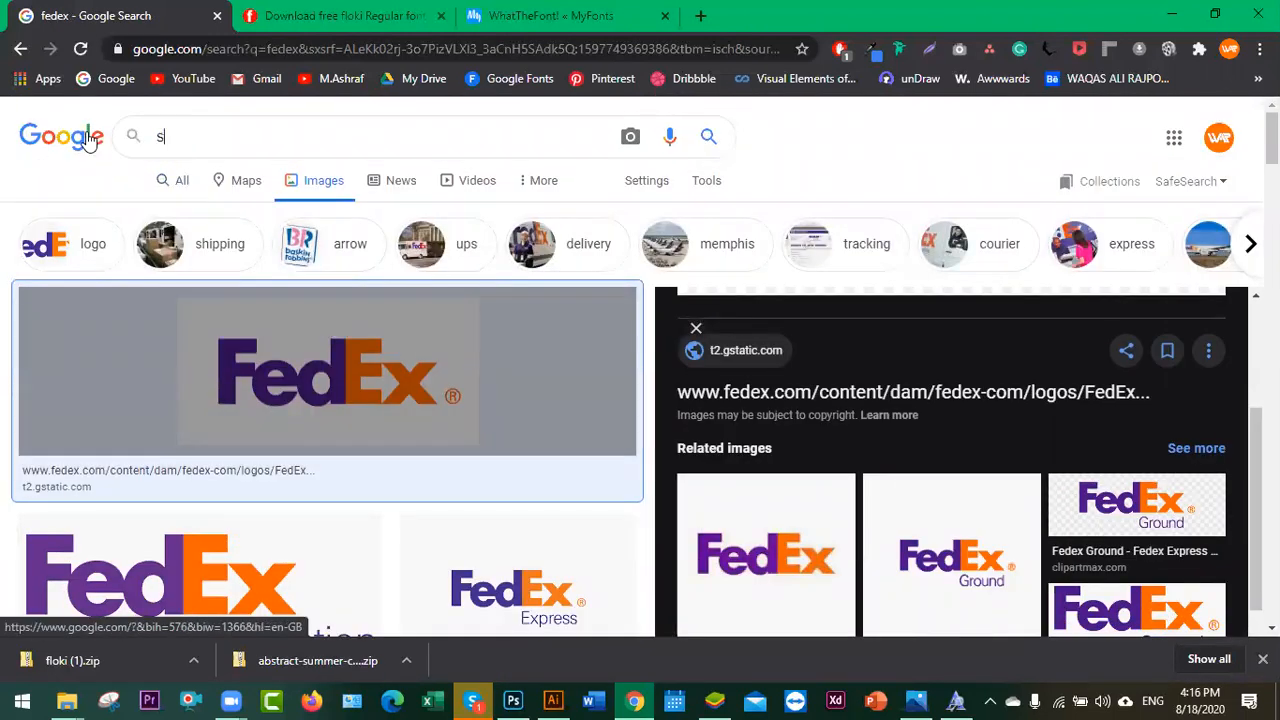
{"action": "type", "text": "hape builder"}
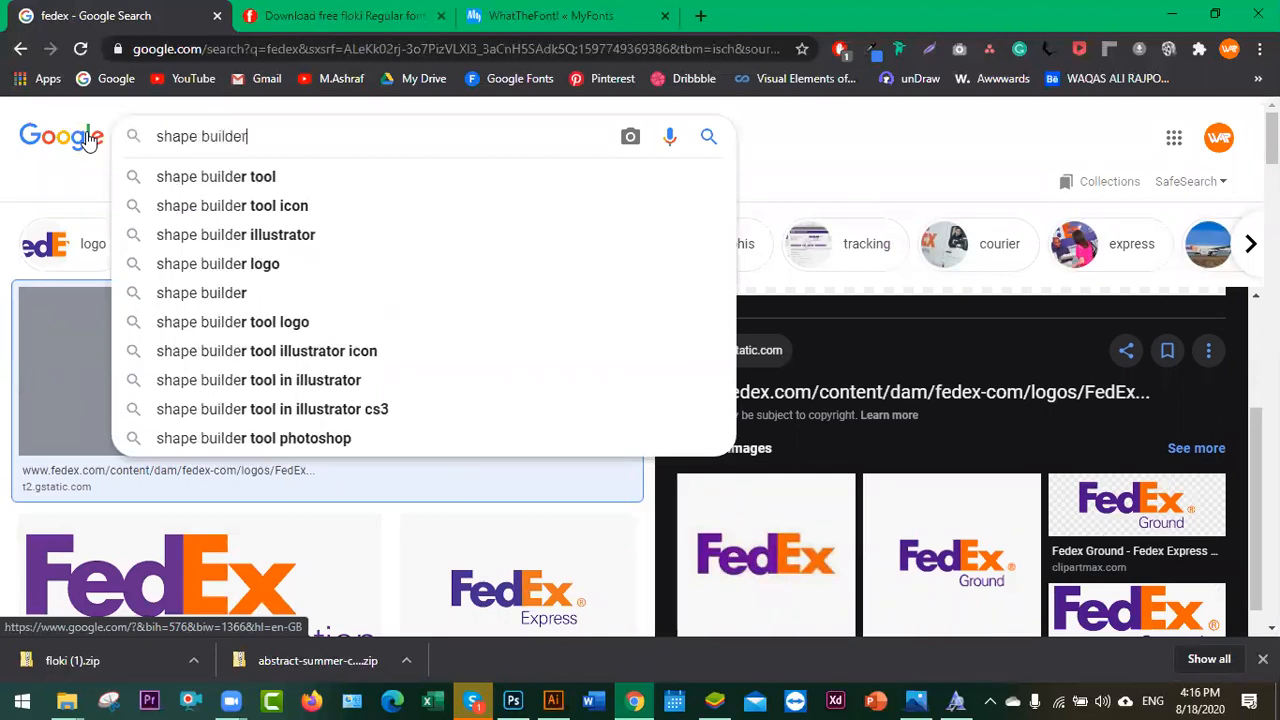
{"action": "key", "text": "Down"}
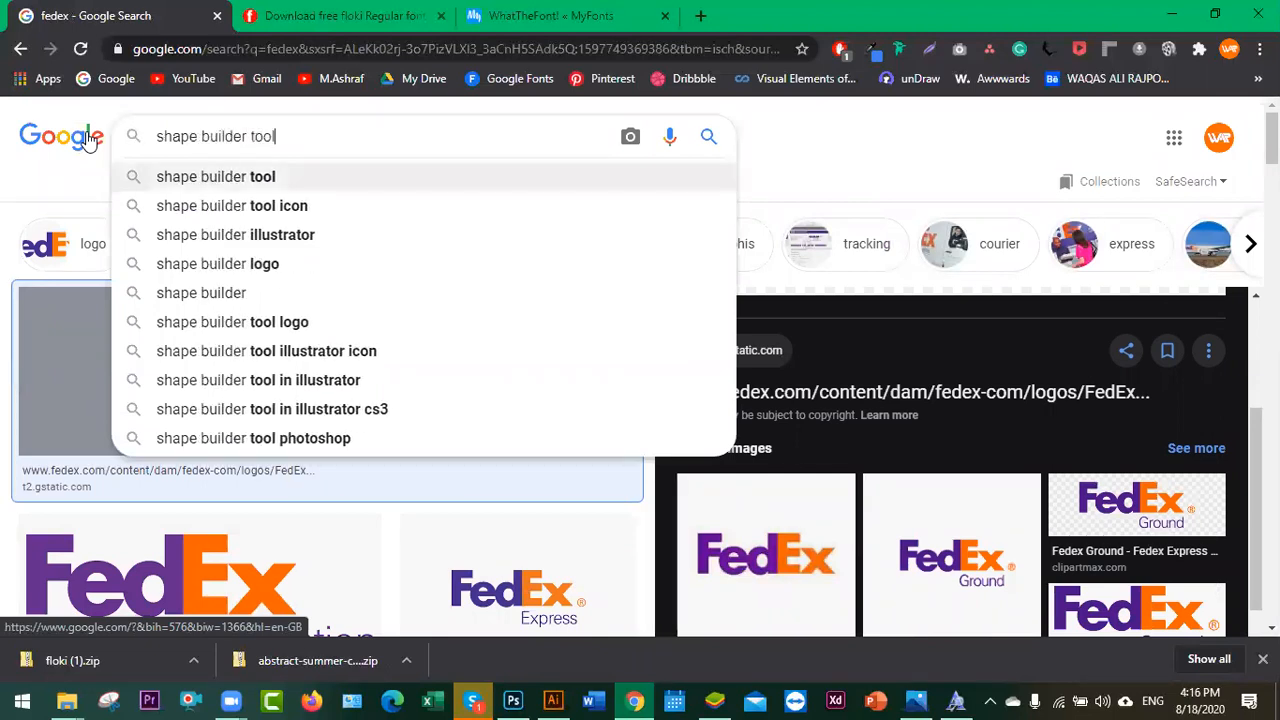
{"action": "key", "text": "Down"}
{"action": "key", "text": "Down"}
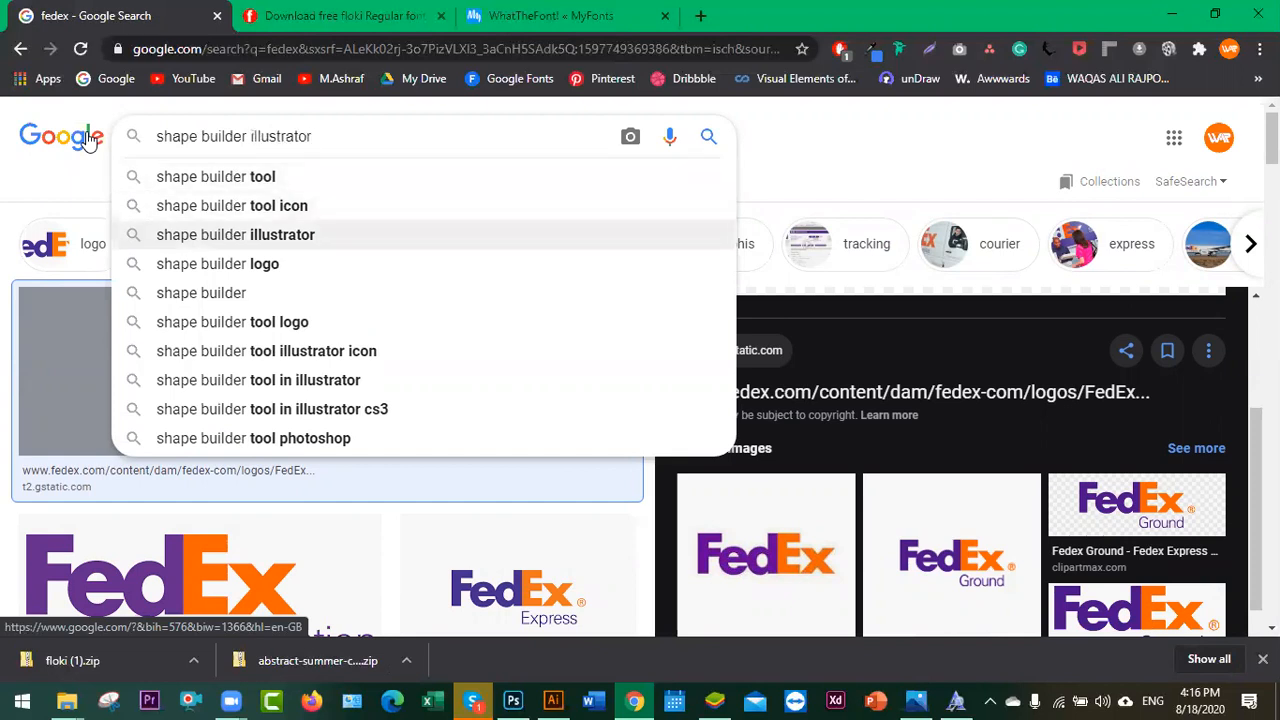
{"action": "key", "text": "Return"}
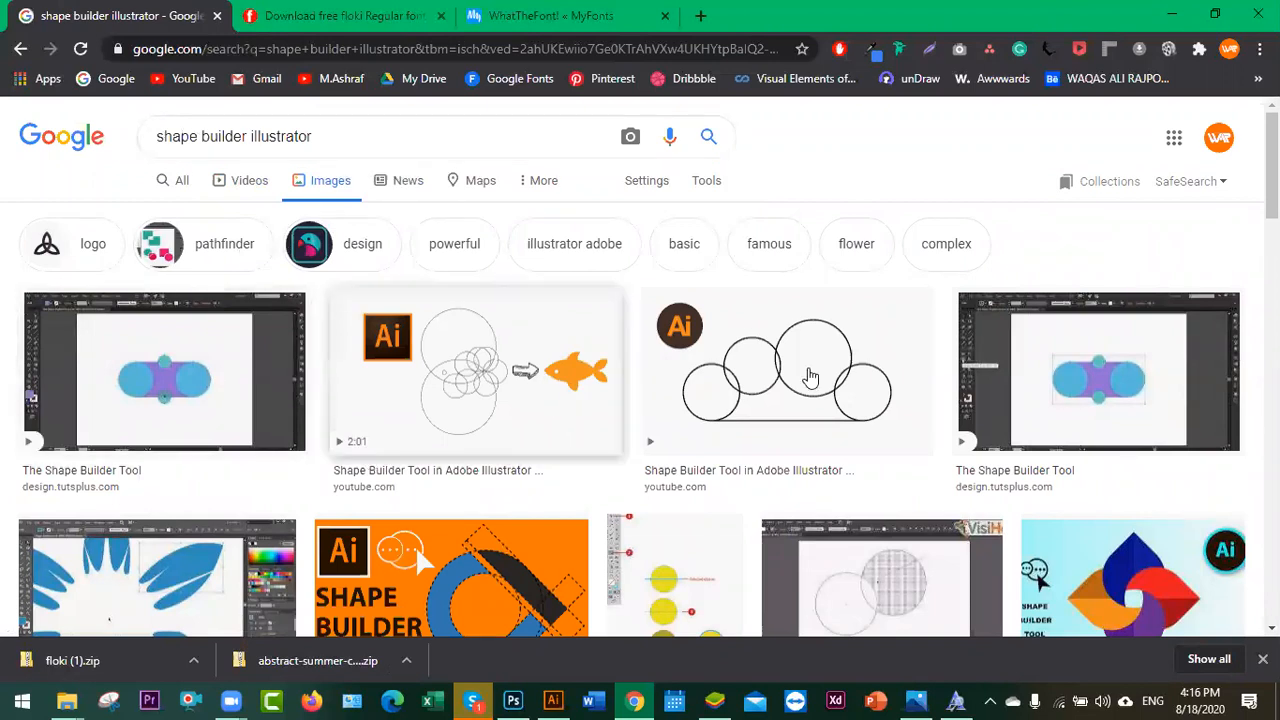
{"action": "scroll", "coordinate": [700, 420], "scroll_direction": "down", "scroll_amount": 2}
{"action": "scroll", "coordinate": [500, 400], "scroll_direction": "up", "scroll_amount": 2}
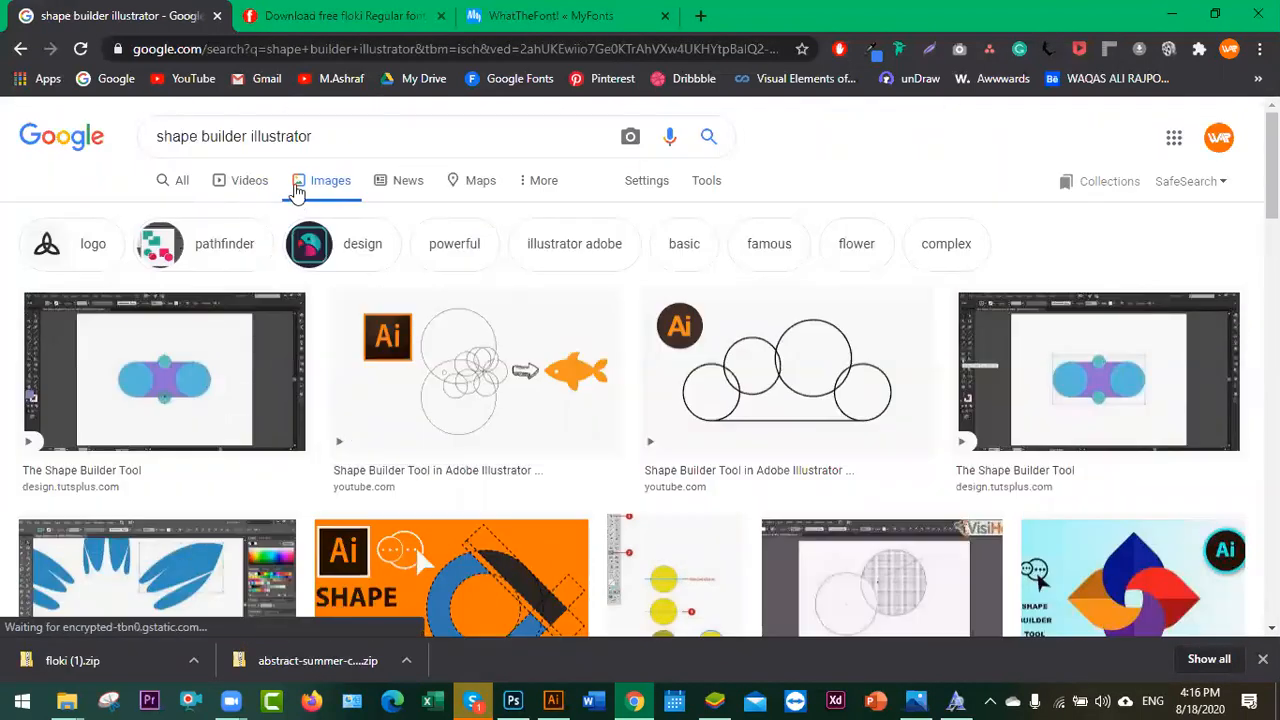
- Shorten the image search to "shape builder" and open the result showing a fish built from circles
{"action": "left_click", "coordinate": [339, 142]}
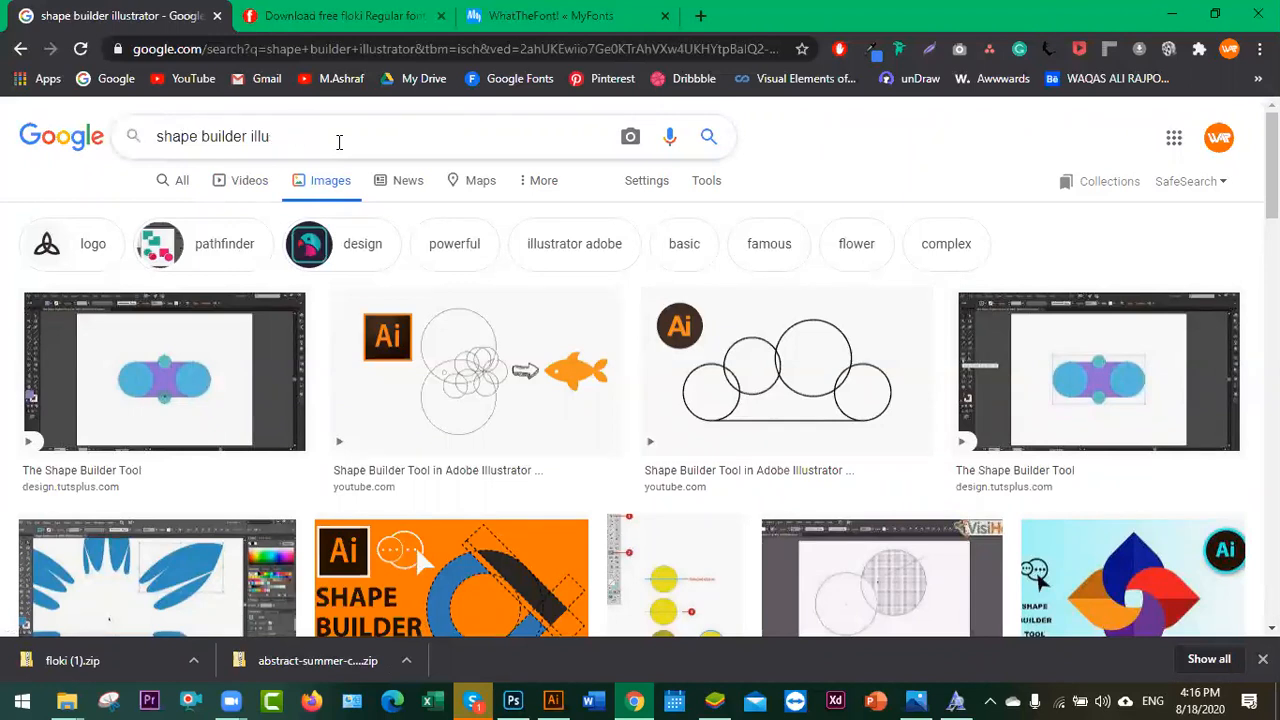
{"action": "key", "text": "BackSpace"}
{"action": "key", "text": "BackSpace"}
{"action": "key", "text": "Return"}
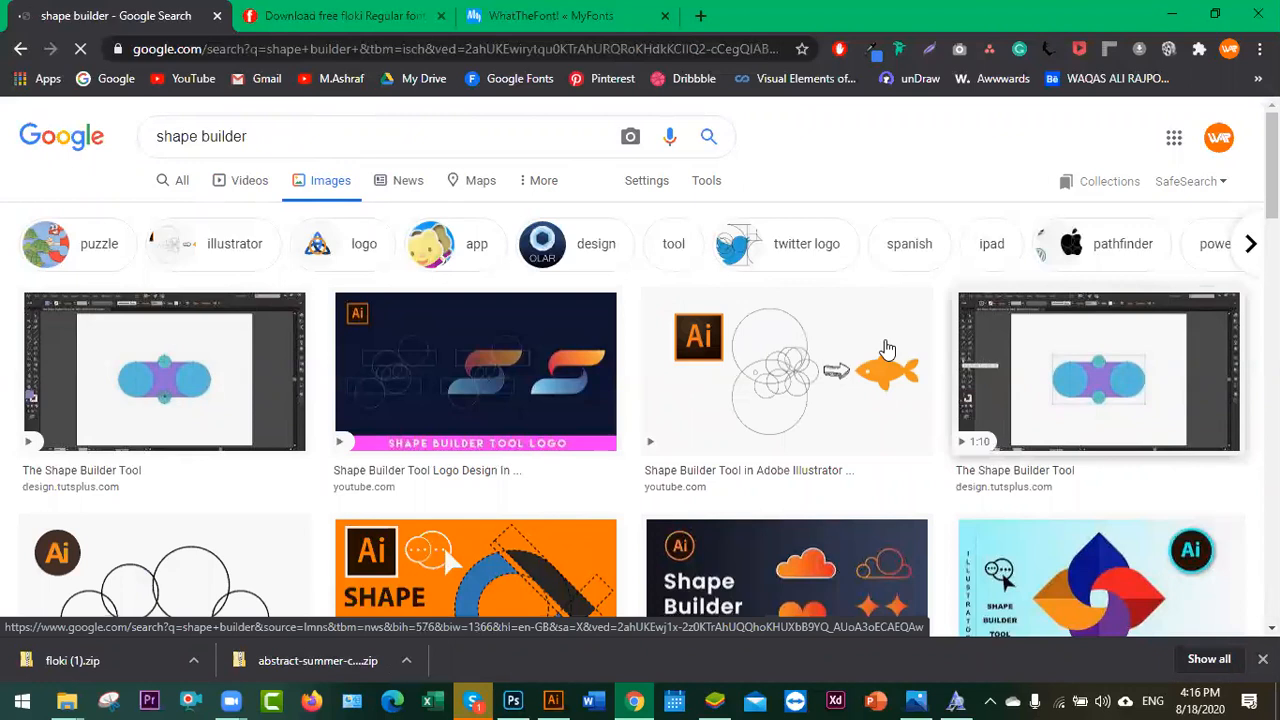
{"action": "left_click", "coordinate": [820, 372]}
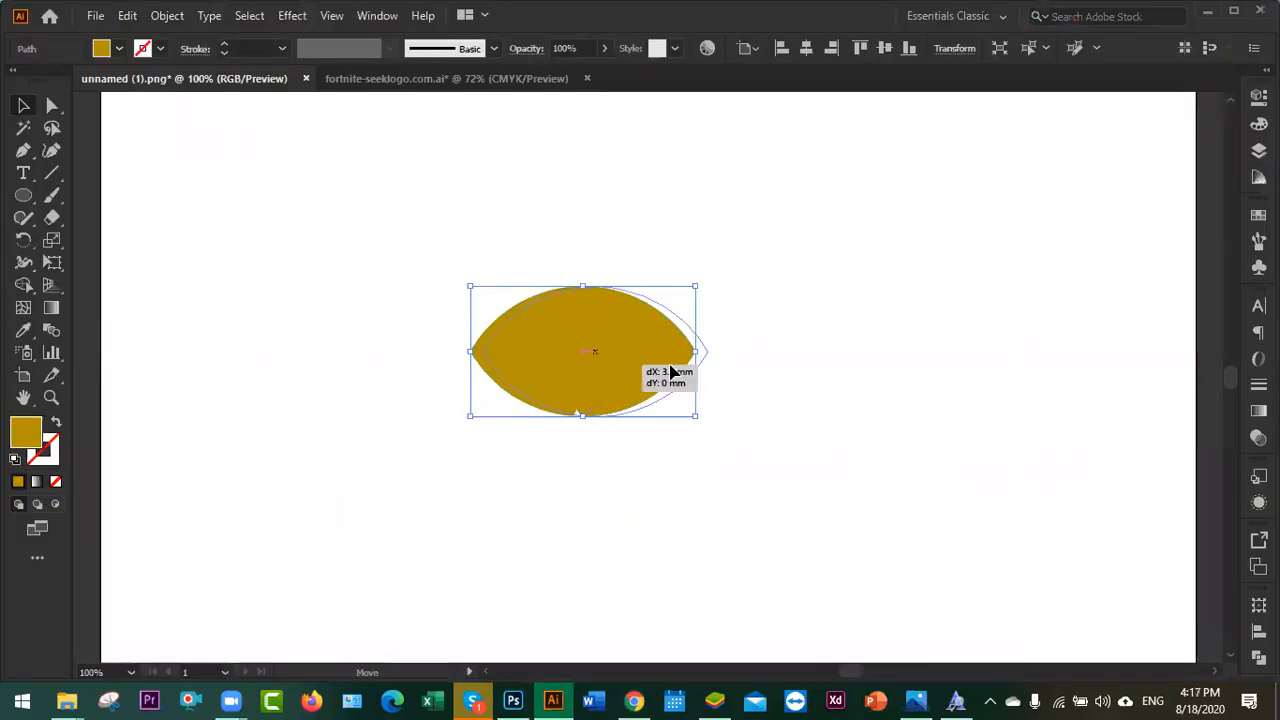
- Back in Illustrator, move the lens to the right, duplicate it, and shrink and tilt the copy into an upper tail fin
{"action": "left_click_drag", "start_coordinate": [600, 370], "coordinate": [757, 375]}
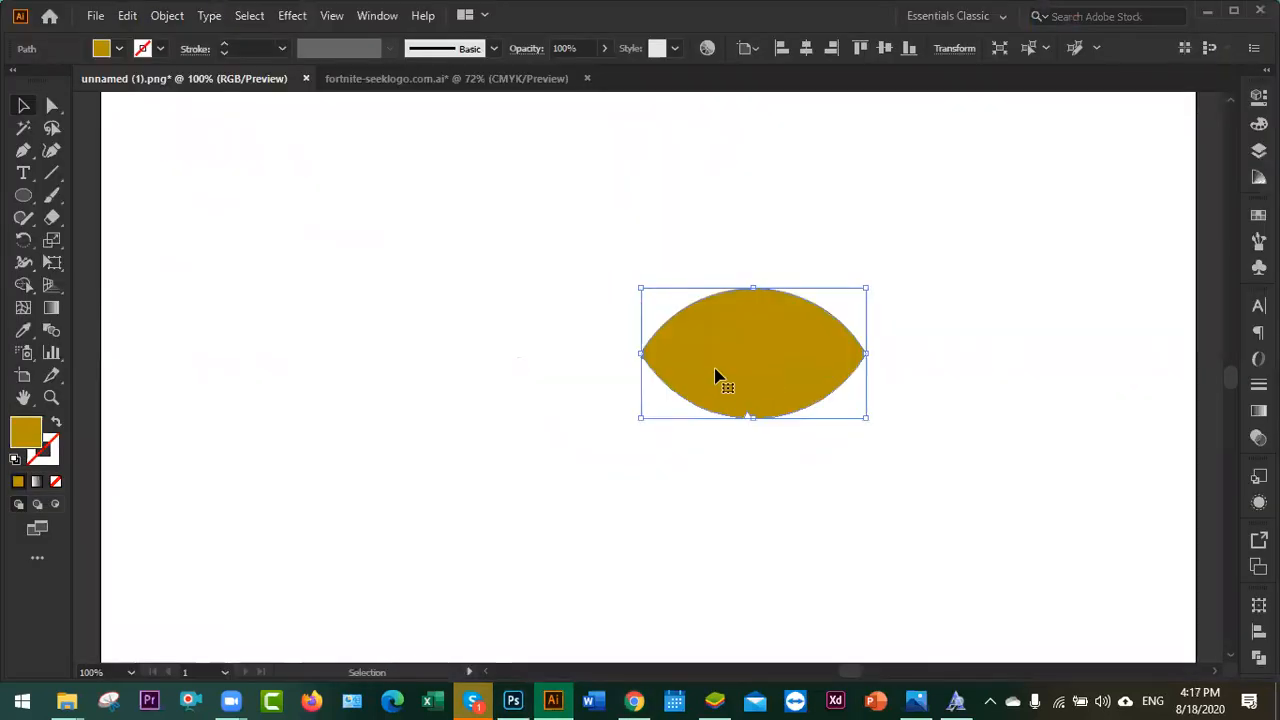
{"action": "key", "text": "ctrl"}
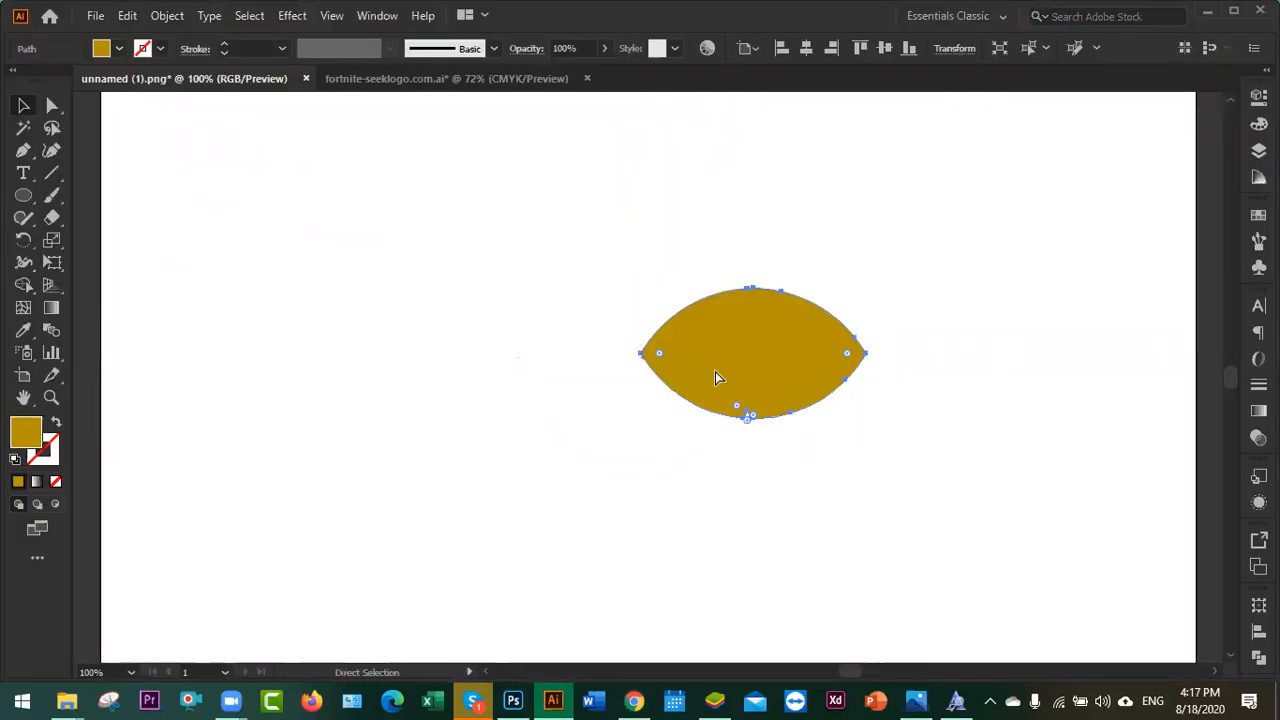
{"action": "left_click_drag", "start_coordinate": [715, 377], "coordinate": [870, 373]}
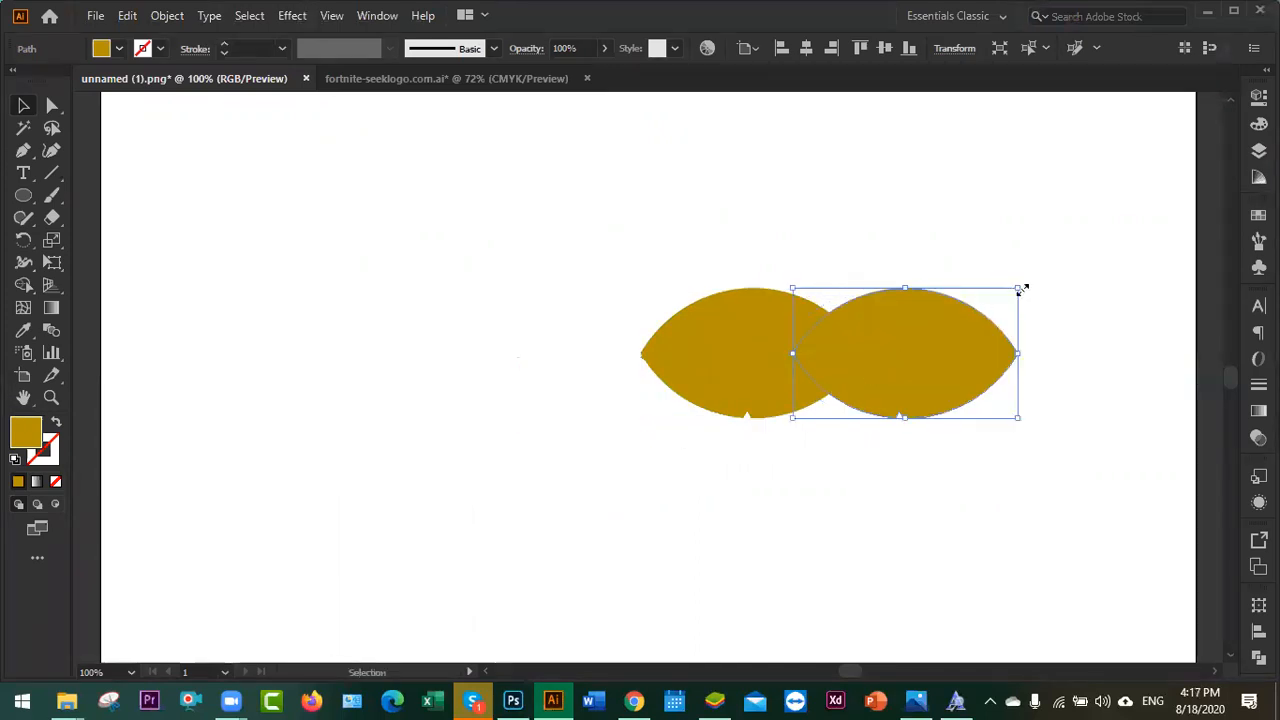
{"action": "left_click_drag", "start_coordinate": [1020, 287], "coordinate": [902, 322]}
- Reflect a copy of the tail fin across the vertical axis and move it down as the lower fin
{"action": "right_click", "coordinate": [902, 322]}
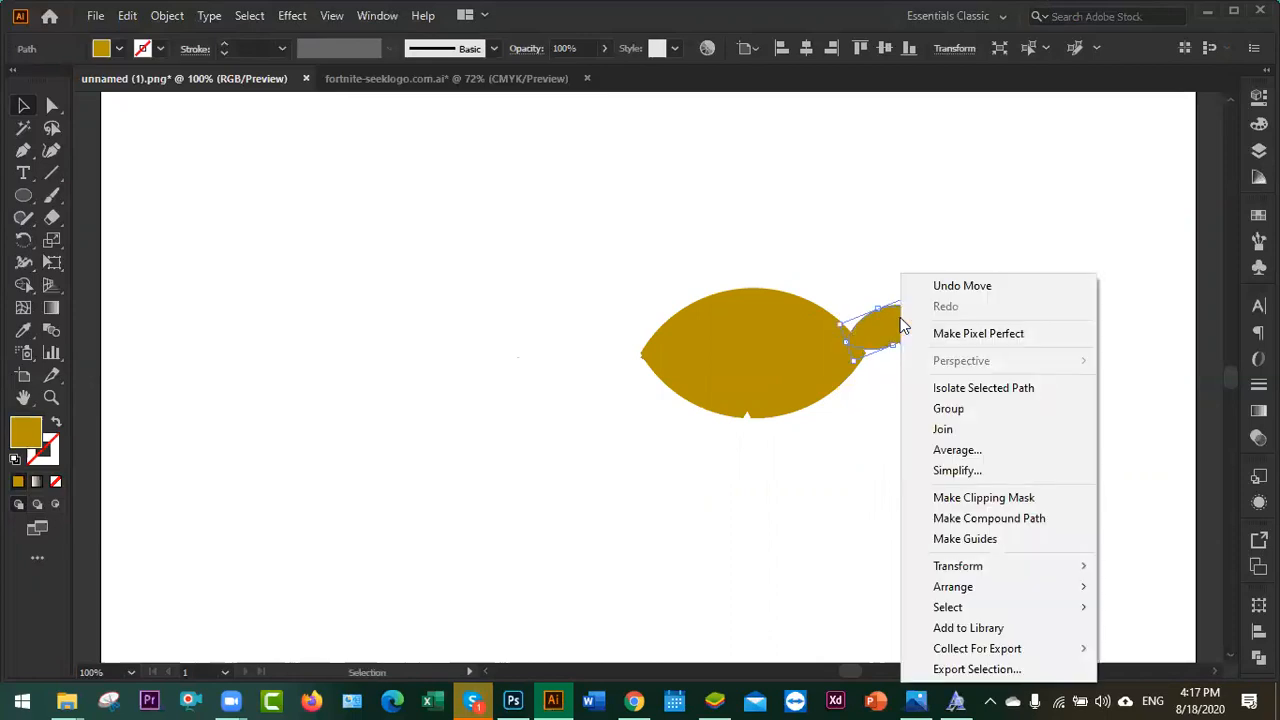
{"action": "mouse_move", "coordinate": [965, 568]}
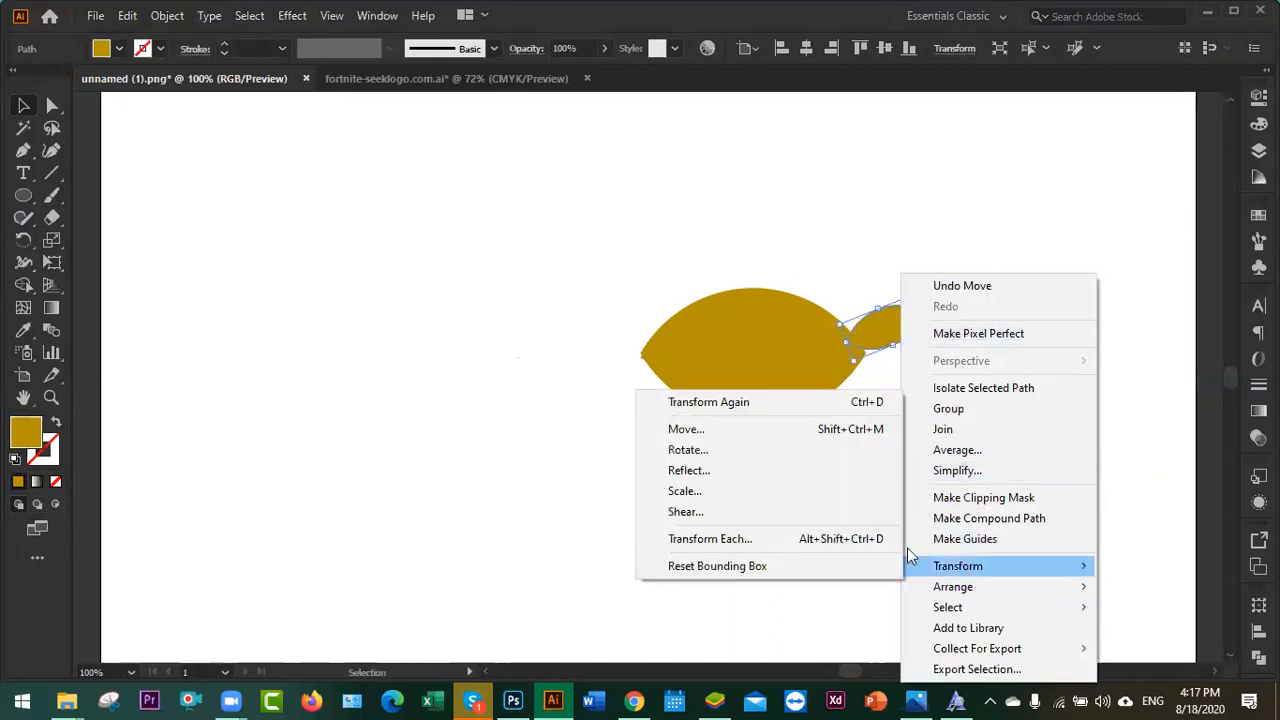
{"action": "left_click", "coordinate": [793, 469]}
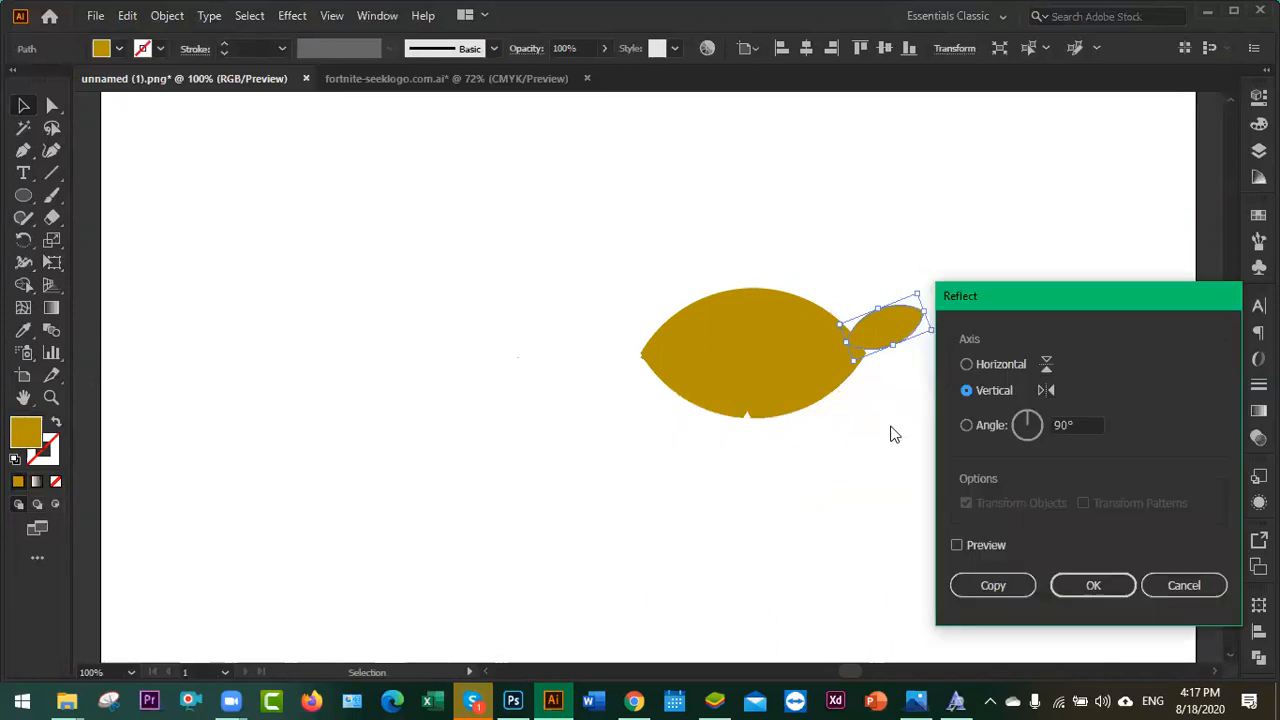
{"action": "left_click", "coordinate": [967, 542]}
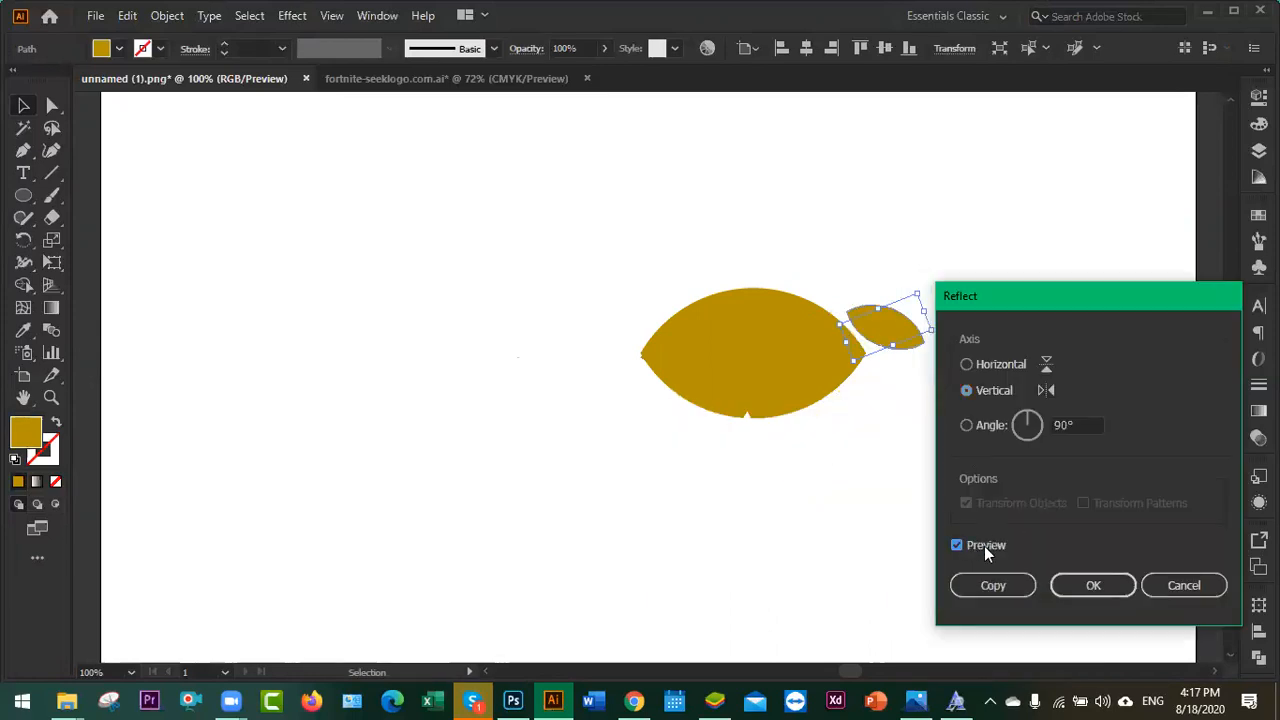
{"action": "left_click", "coordinate": [993, 585]}
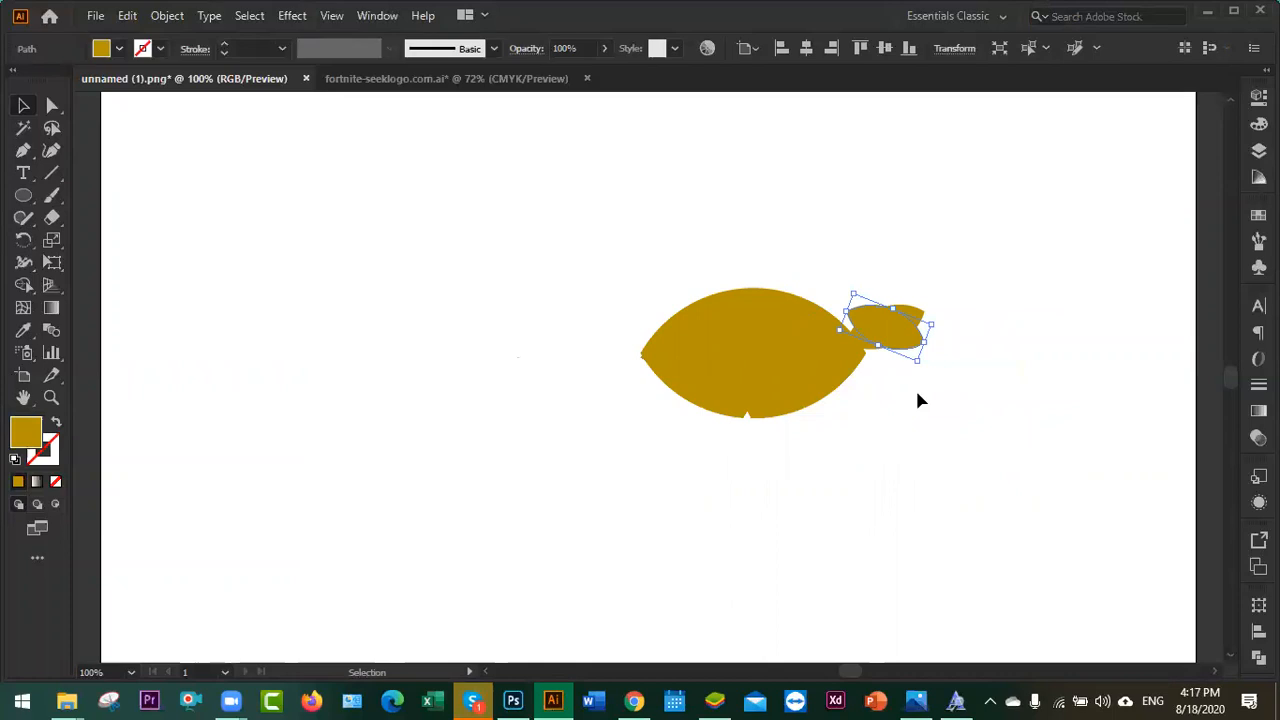
{"action": "left_click_drag", "start_coordinate": [896, 340], "coordinate": [897, 386]}
{"action": "left_click", "coordinate": [936, 494]}
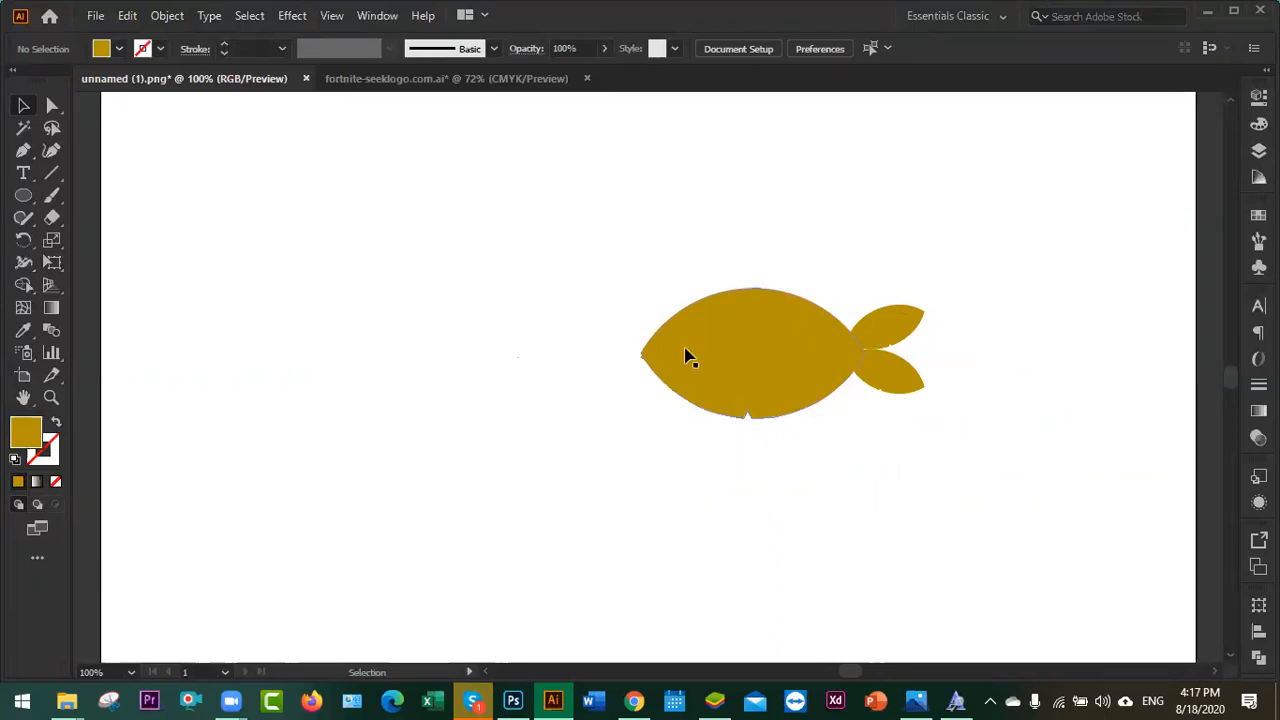
- Draw a small circle as the eye near the fish's pointed nose, fill it with fcfcfc, and deselect it
{"action": "left_click_drag", "start_coordinate": [23, 195], "coordinate": [88, 245]}
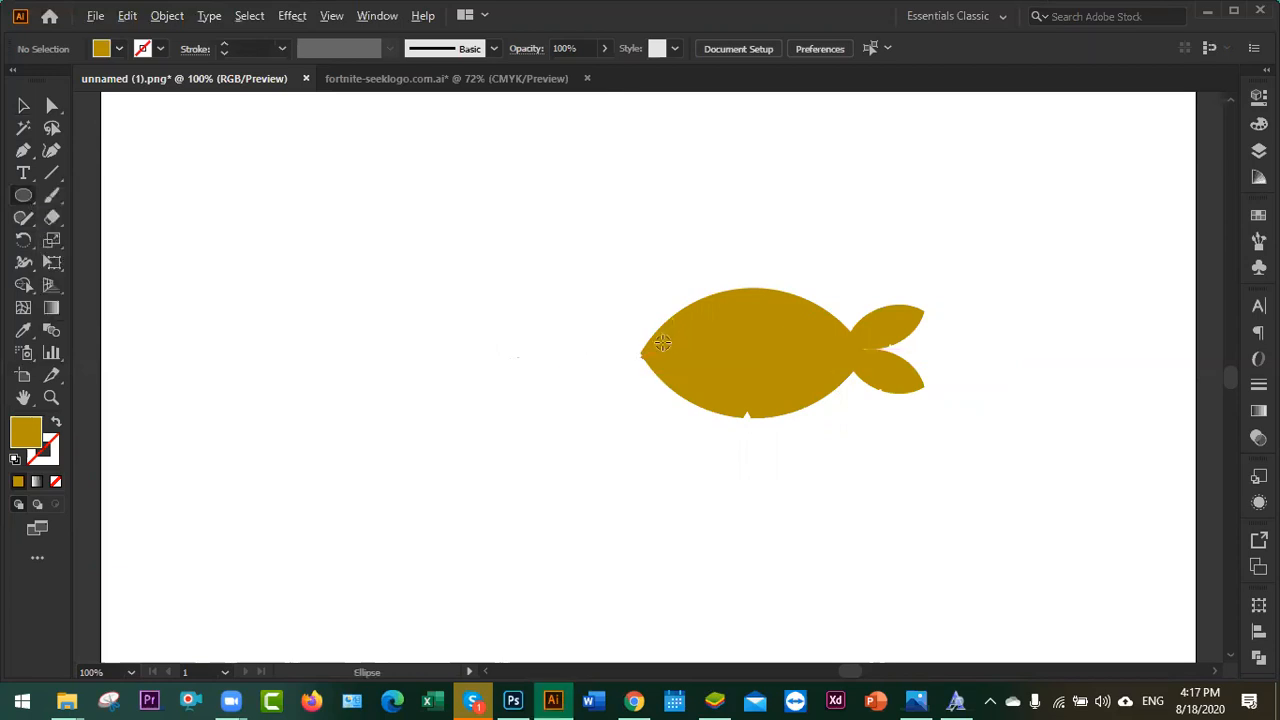
{"action": "left_click_drag", "start_coordinate": [663, 342], "coordinate": [673, 351]}
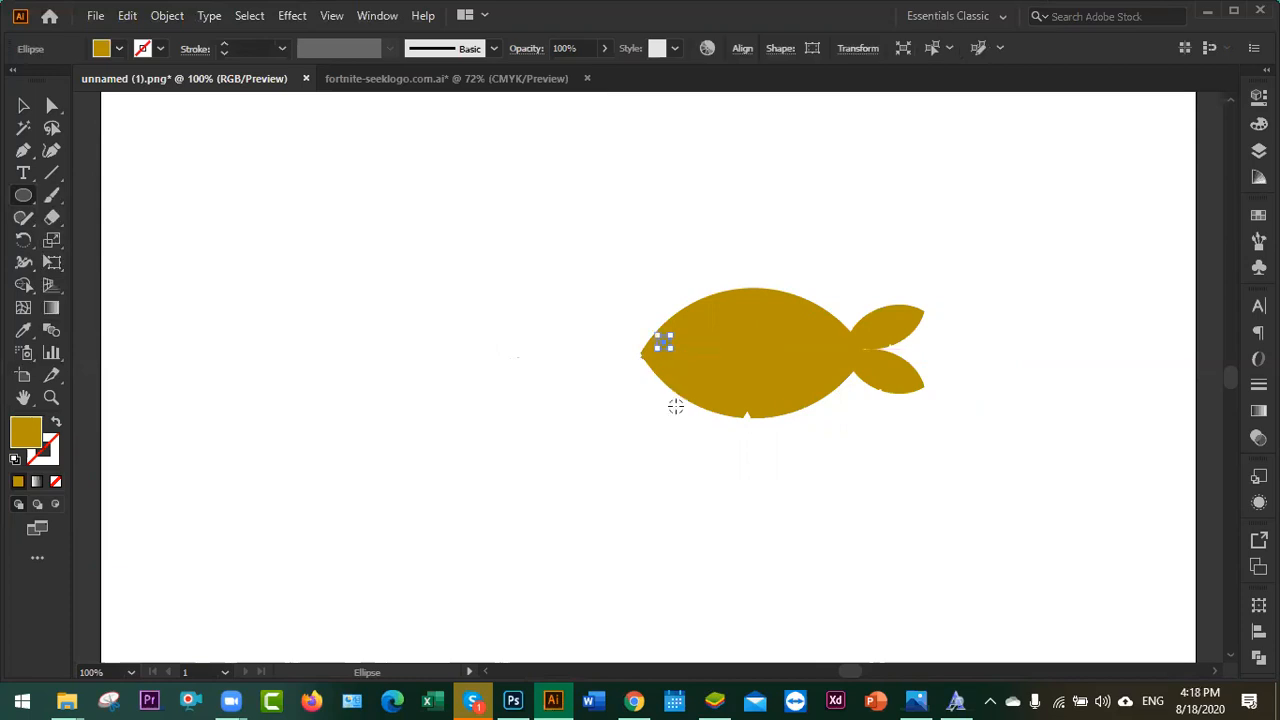
{"action": "double_click", "coordinate": [37, 440]}
{"action": "left_click", "coordinate": [155, 174]}
{"action": "left_click_drag", "start_coordinate": [152, 174], "coordinate": [101, 138]}
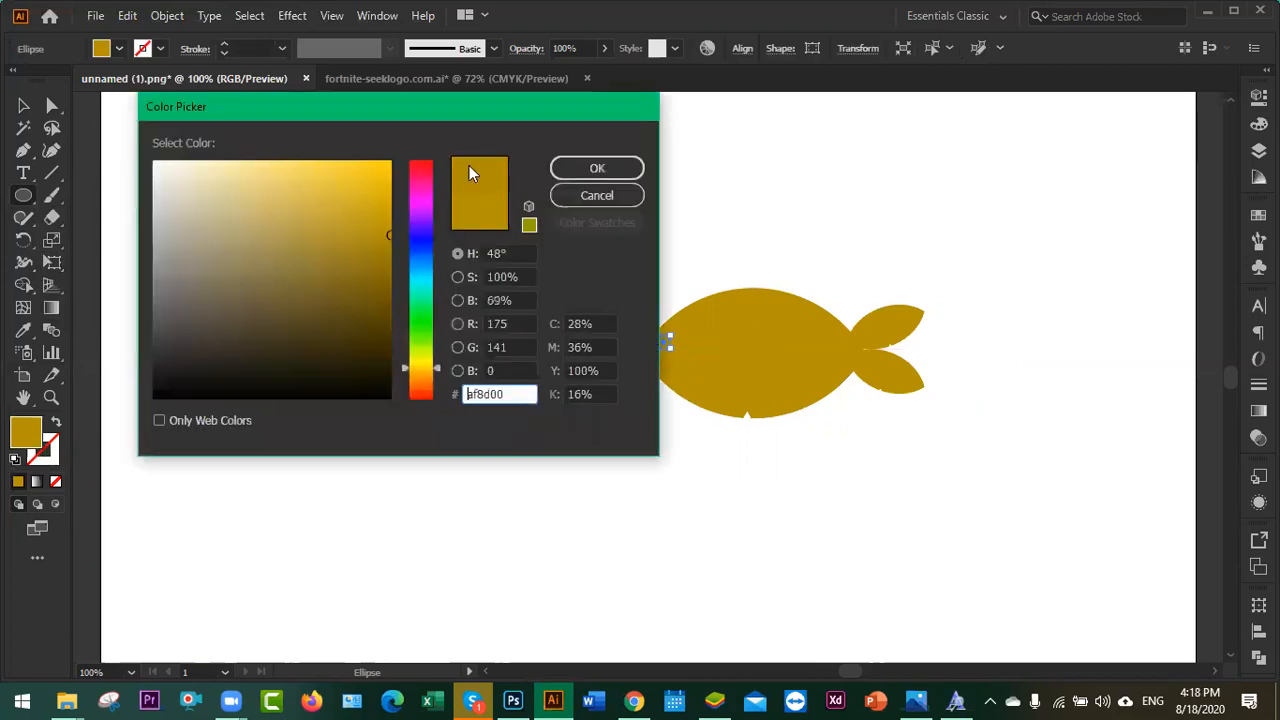
{"action": "left_click_drag", "start_coordinate": [160, 169], "coordinate": [143, 161]}
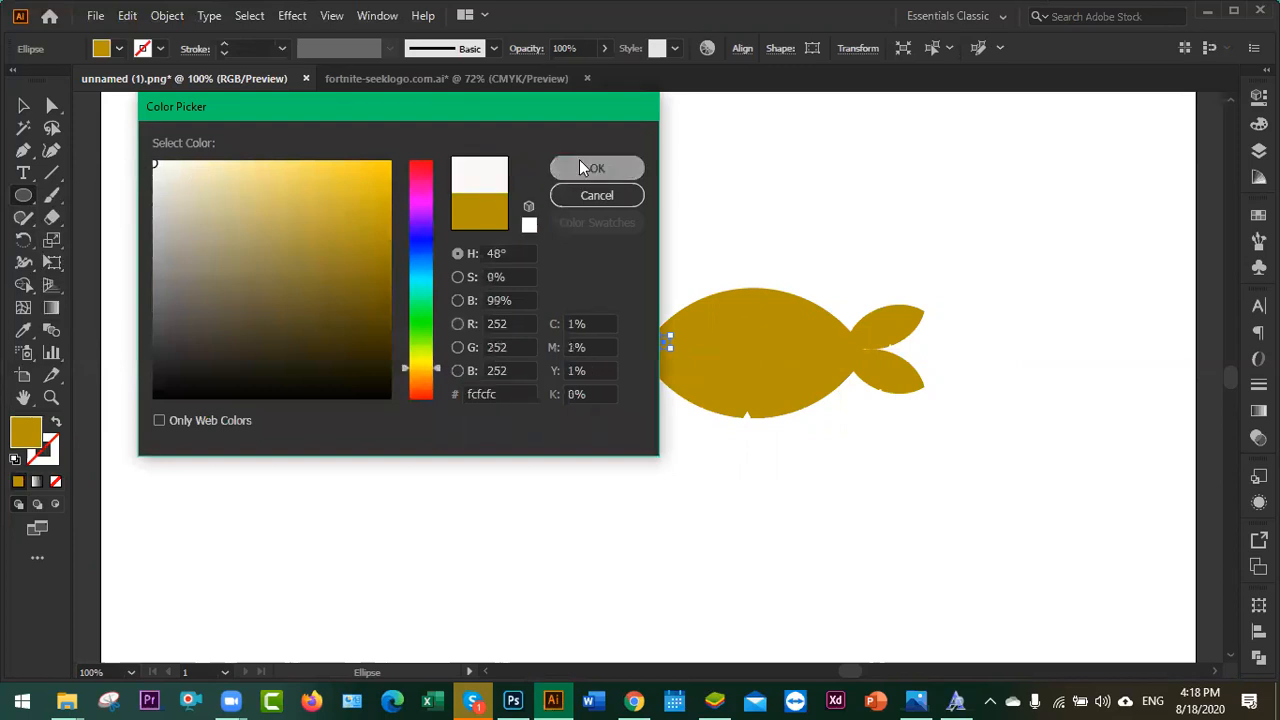
{"action": "left_click", "coordinate": [580, 162]}
{"action": "left_click", "coordinate": [22, 106]}
{"action": "left_click", "coordinate": [259, 190]}
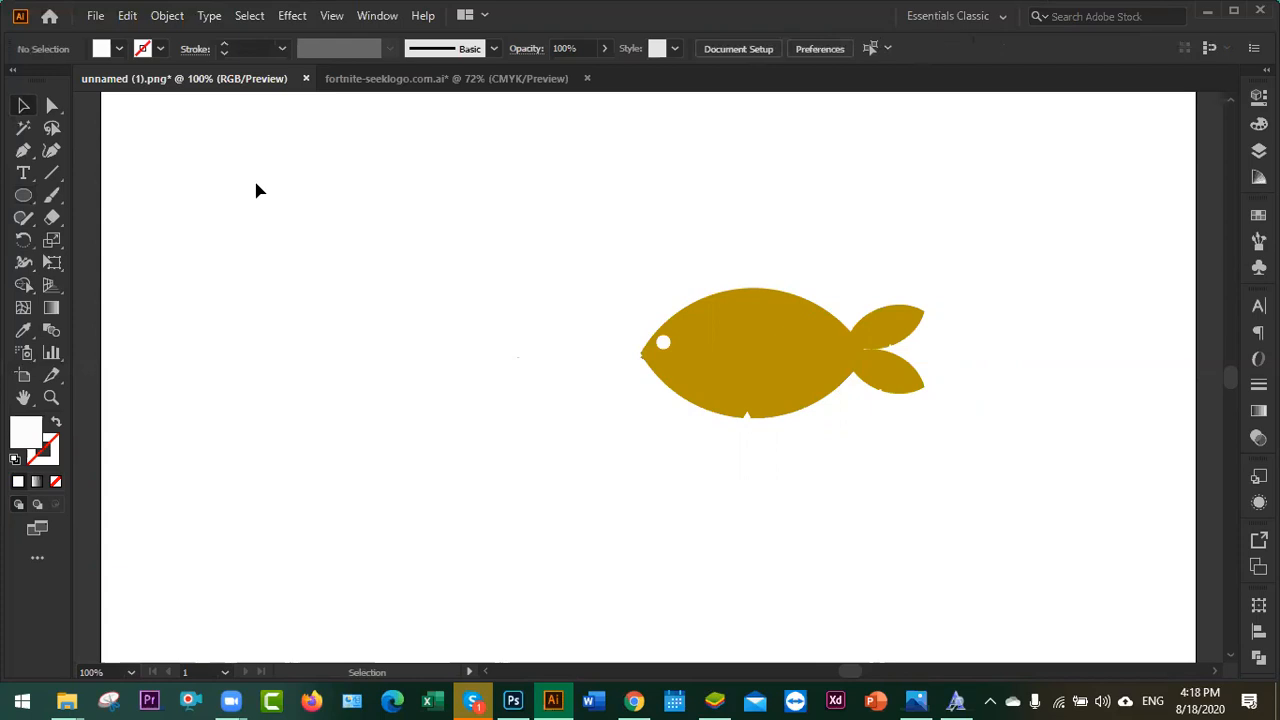
- Add the text "Fish Farm" below the fish and finish editing it
{"action": "key", "text": "t"}
{"action": "left_click", "coordinate": [600, 500]}
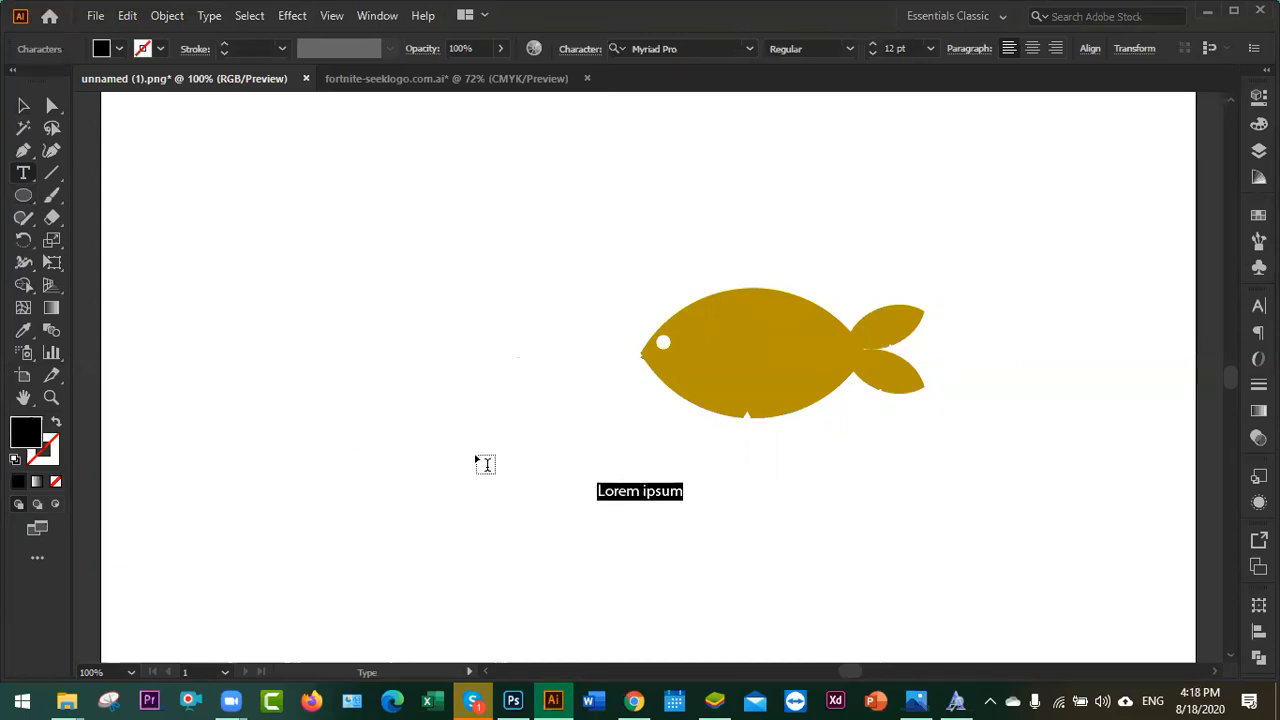
{"action": "type", "text": "Fi"}
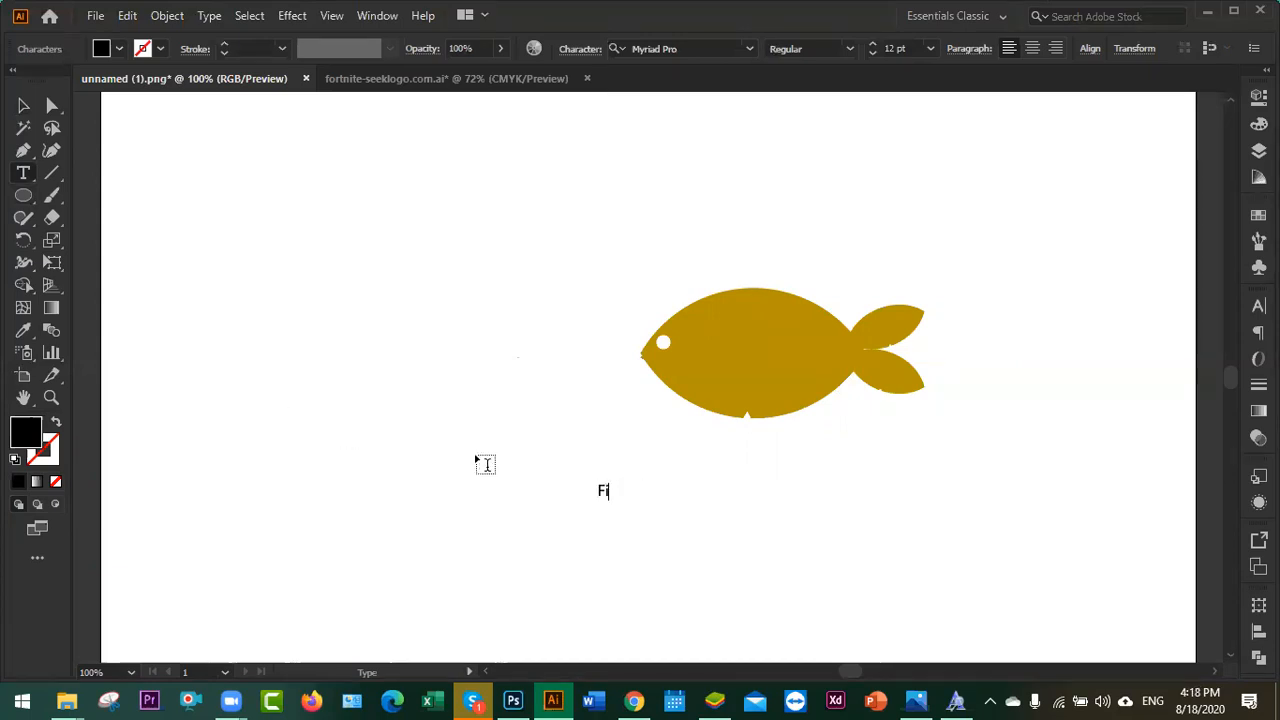
{"action": "type", "text": "sh Farm"}
{"action": "key", "text": "Escape"}
- Change the Fish Farm text's font to Hatsch sans Regular
{"action": "key", "text": "ctrl+t"}
{"action": "left_click", "coordinate": [1137, 326]}
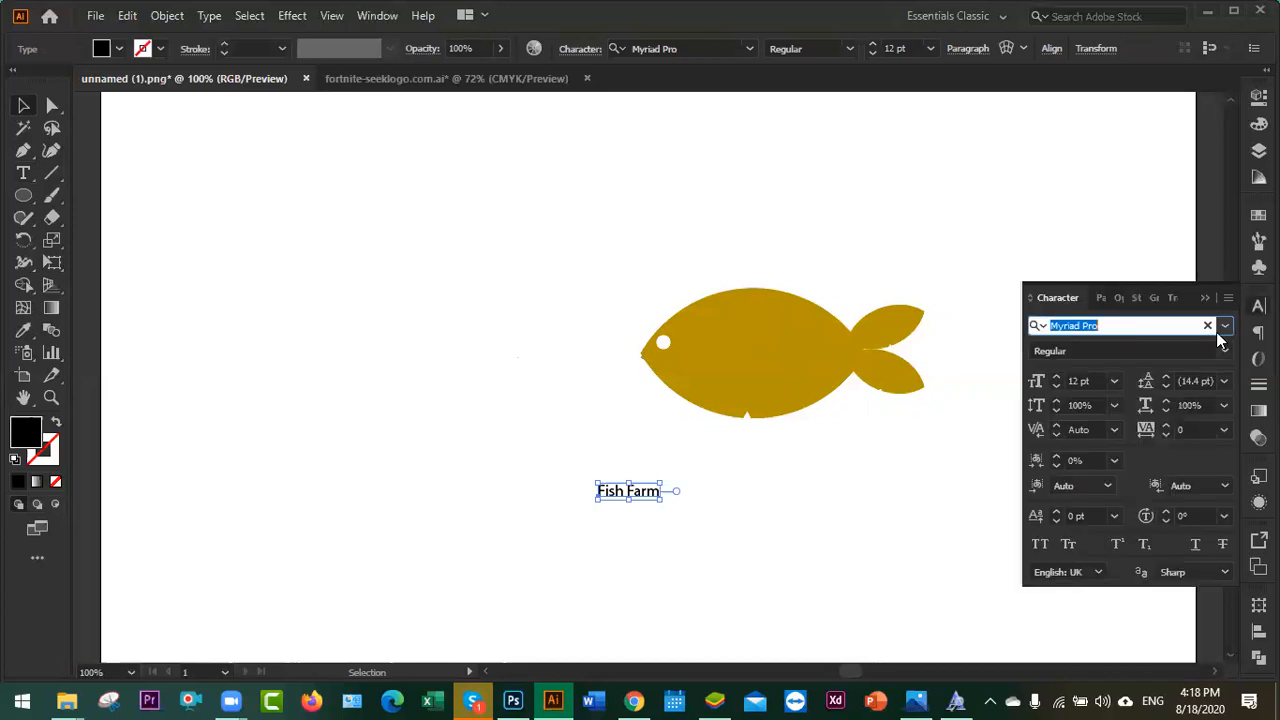
{"action": "left_click", "coordinate": [1224, 326]}
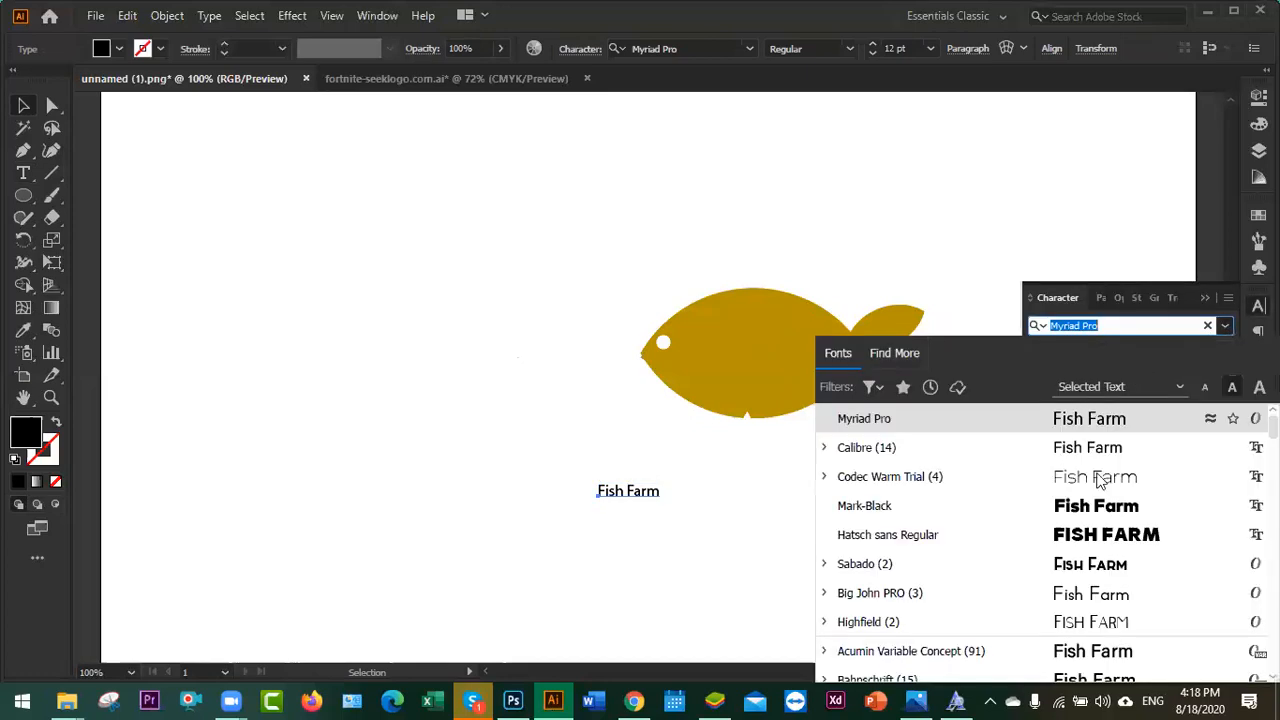
{"action": "left_click", "coordinate": [1098, 536]}
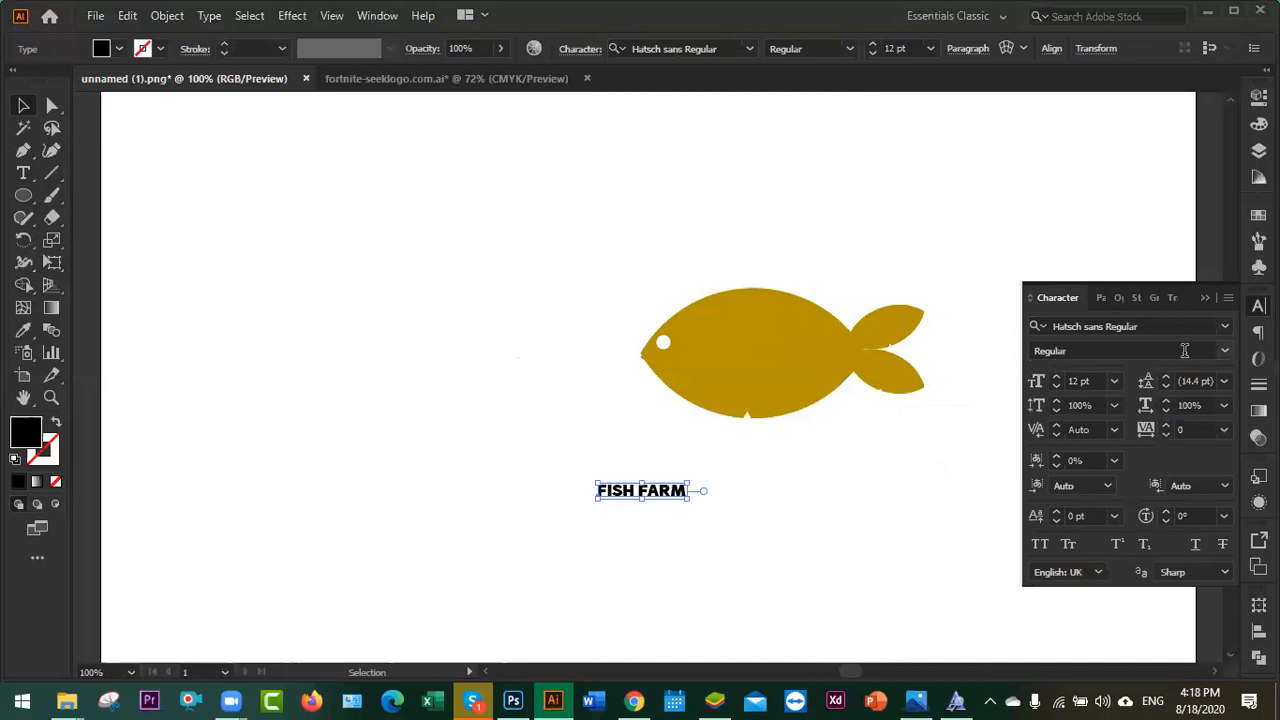
- Try the text at 80 pt, reduce it to 56 pt, and place it directly beneath the fish
{"action": "left_click", "coordinate": [1088, 381]}
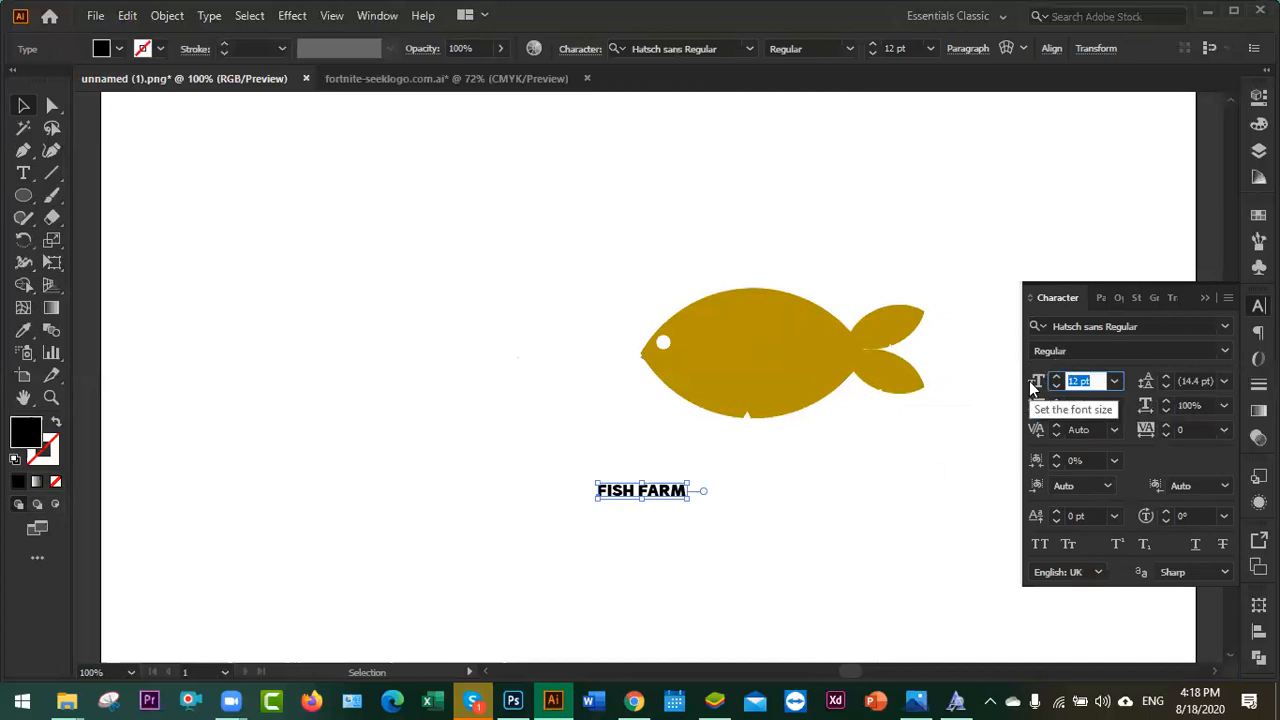
{"action": "type", "text": "80"}
{"action": "key", "text": "Return"}
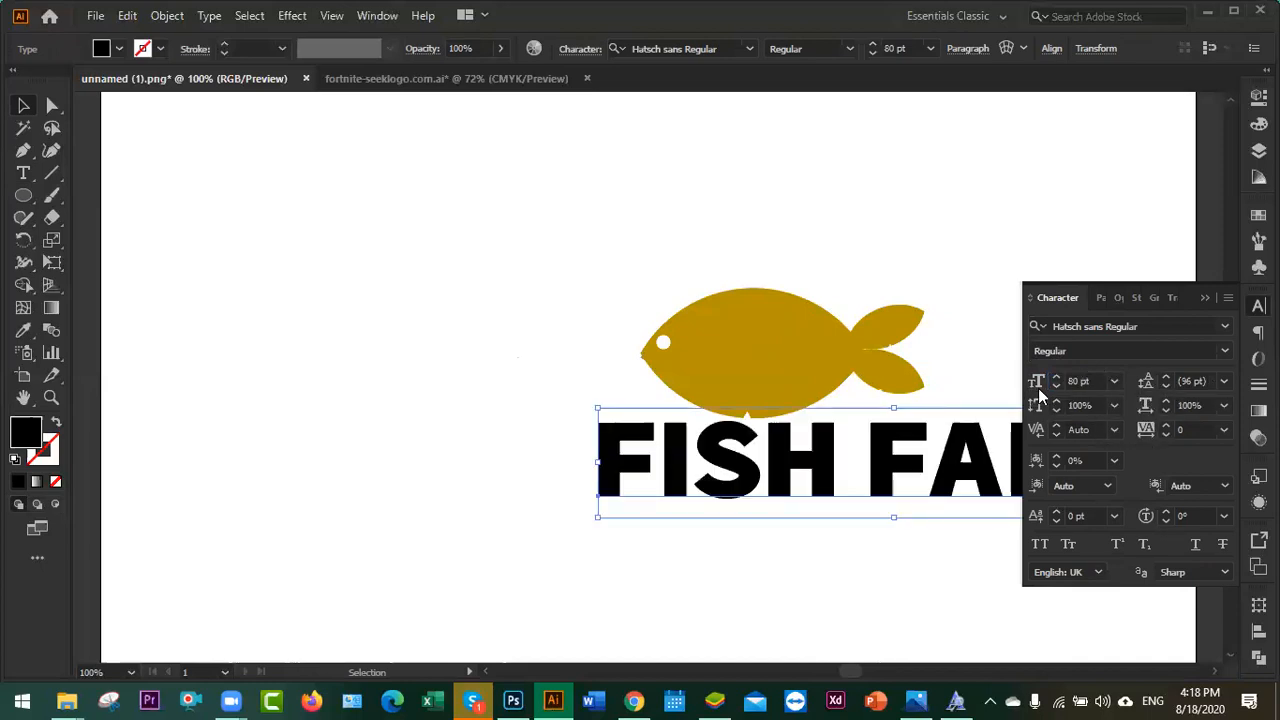
{"action": "left_click_drag", "start_coordinate": [1055, 386], "coordinate": [1055, 386]}
{"action": "left_click", "coordinate": [1216, 300]}
{"action": "left_click_drag", "start_coordinate": [878, 480], "coordinate": [839, 464]}
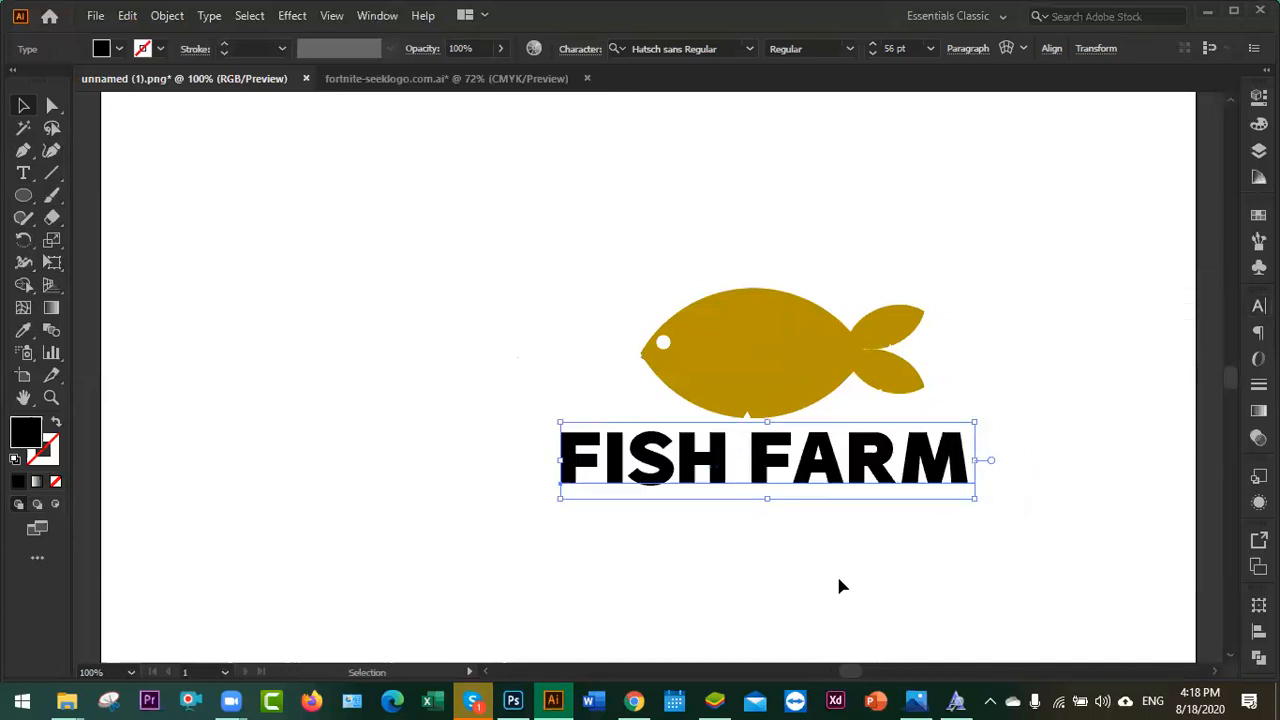
- Scale the whole fish down proportionally to about two thirds of its size and shift it slightly left above the text
{"action": "left_click", "coordinate": [834, 572]}
{"action": "left_click_drag", "start_coordinate": [719, 236], "coordinate": [943, 376]}
{"action": "left_click_drag", "start_coordinate": [584, 252], "coordinate": [997, 391]}
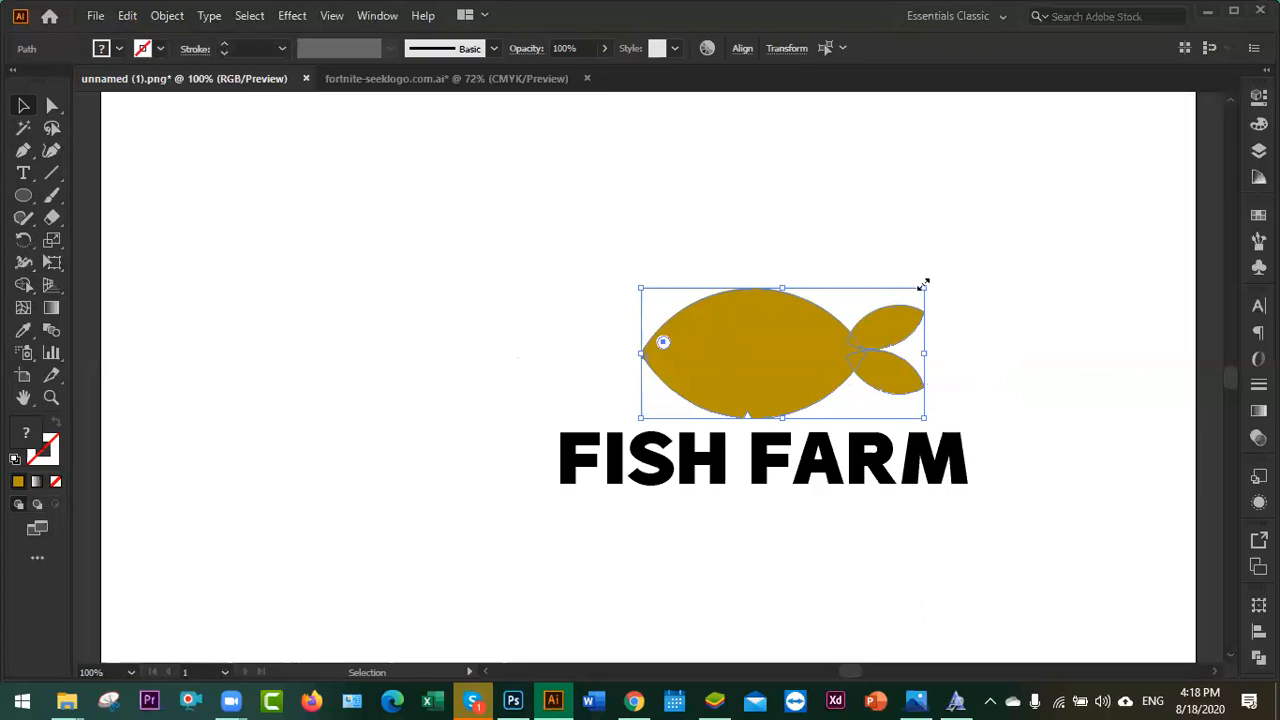
{"action": "left_click_drag", "start_coordinate": [922, 285], "coordinate": [871, 312]}
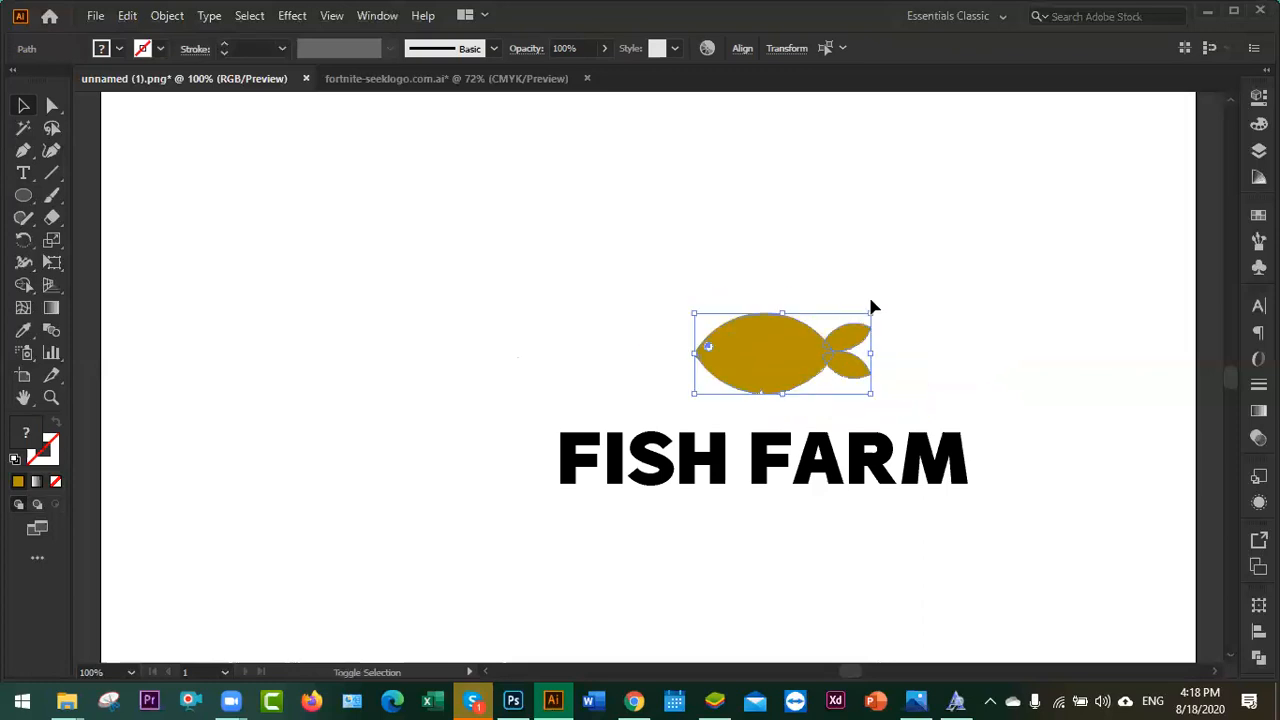
{"action": "left_click", "coordinate": [1005, 335]}
{"action": "left_click_drag", "start_coordinate": [643, 287], "coordinate": [838, 405]}
{"action": "left_click_drag", "start_coordinate": [789, 371], "coordinate": [771, 371]}
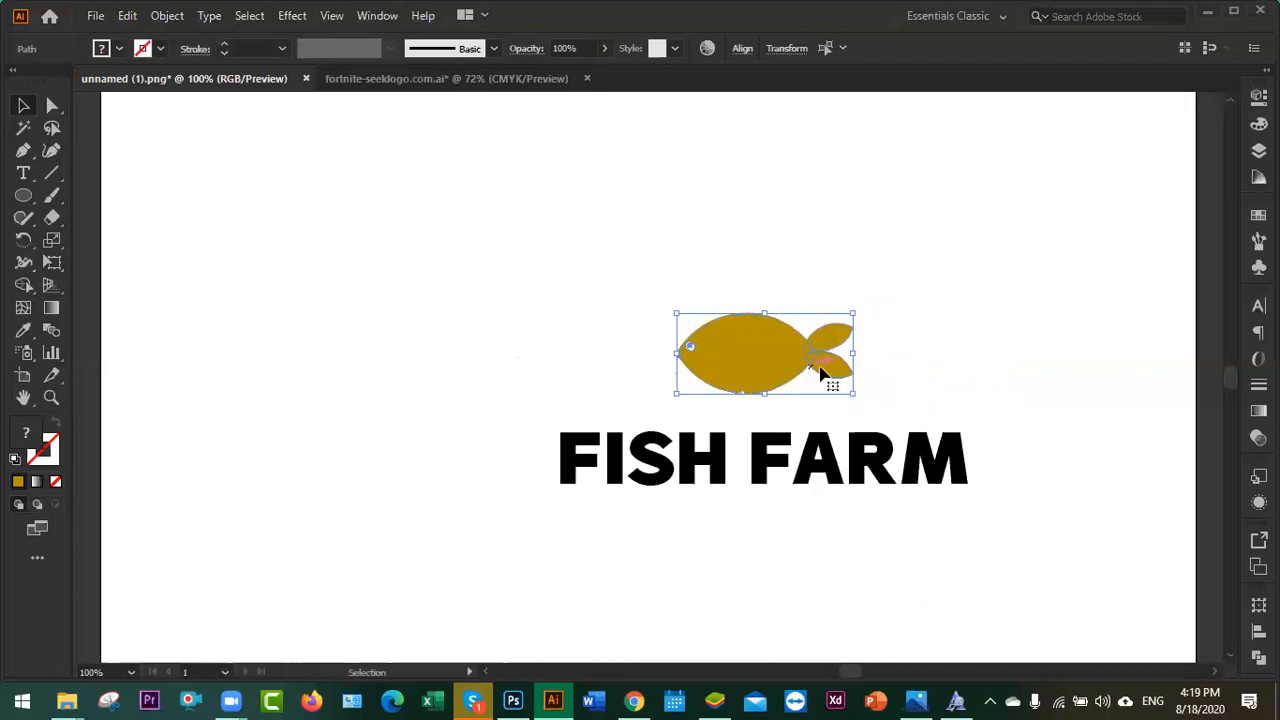
{"action": "left_click", "coordinate": [895, 380]}
- Match the Fish Farm text's fill to the fish's gold with the Eyedropper, and deselect it
{"action": "left_click", "coordinate": [857, 462]}
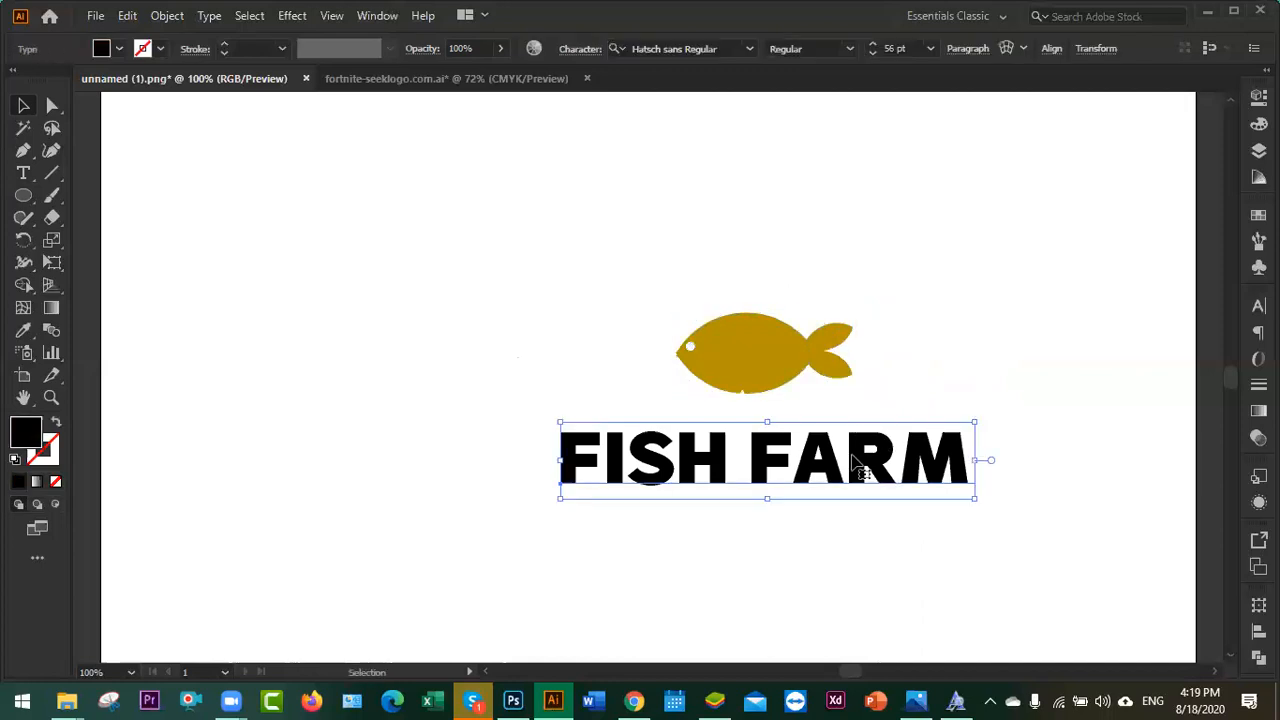
{"action": "key", "text": "i"}
{"action": "left_click", "coordinate": [733, 346]}
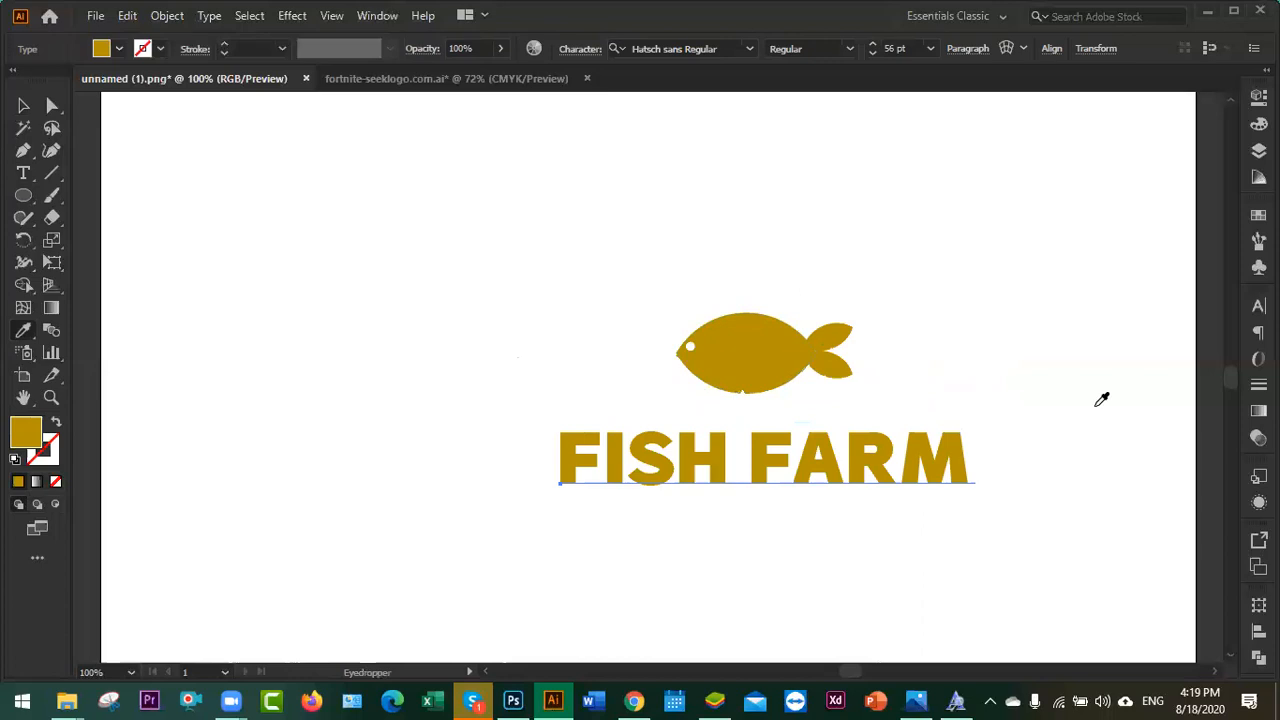
{"action": "key", "text": "v"}
{"action": "left_click", "coordinate": [1000, 375]}
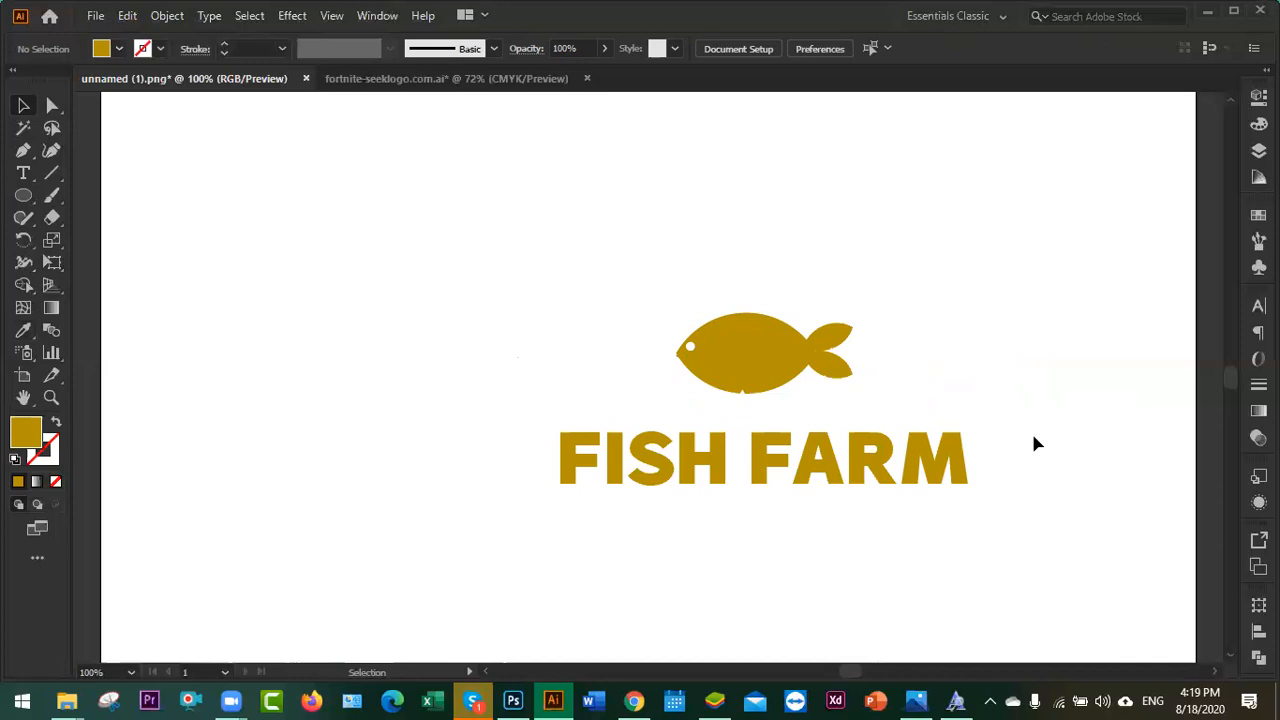
- Delete the fish logo with its text and draw three equal, separated gold circles in its place
{"action": "left_click_drag", "start_coordinate": [1032, 526], "coordinate": [612, 260]}
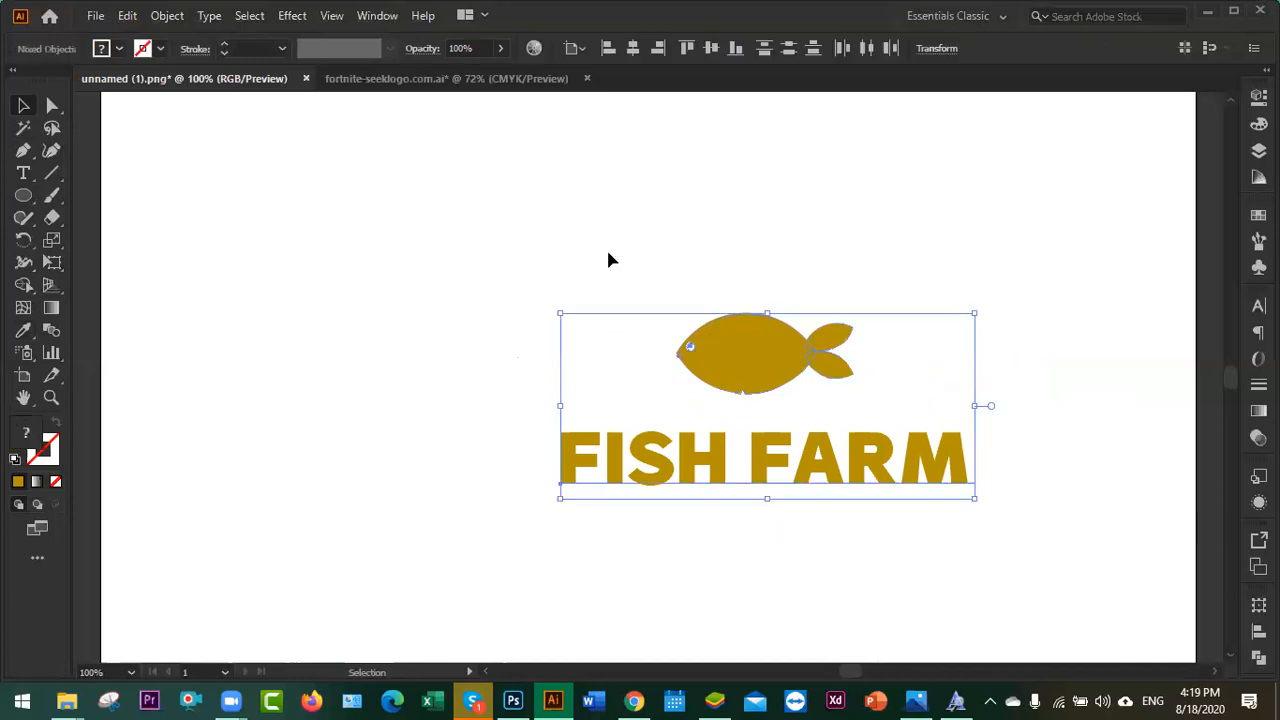
{"action": "key", "text": "Delete"}
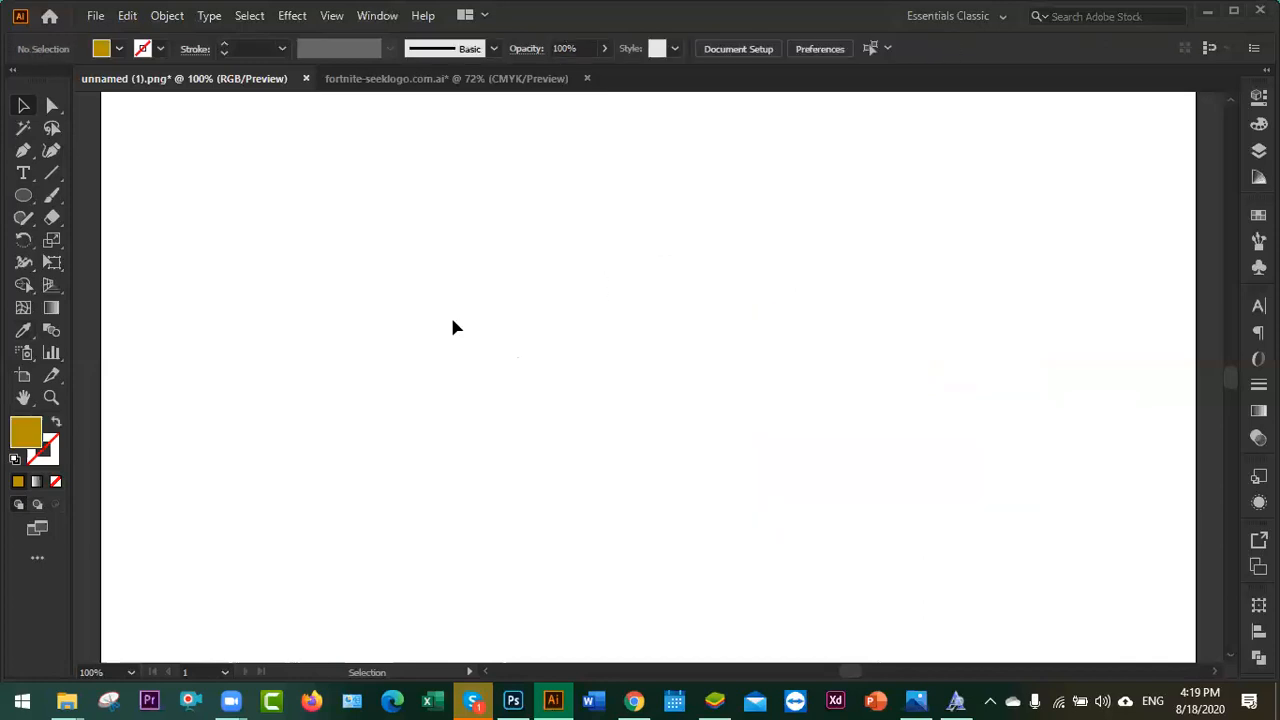
{"action": "mouse_move", "coordinate": [26, 284]}
{"action": "left_mouse_down"}
{"action": "mouse_move", "coordinate": [94, 328]}
{"action": "mouse_move", "coordinate": [99, 315]}
{"action": "left_mouse_up"}
{"action": "left_click_drag", "start_coordinate": [24, 195], "coordinate": [90, 242]}
{"action": "left_click_drag", "start_coordinate": [539, 291], "coordinate": [619, 370]}
{"action": "key", "text": "v"}
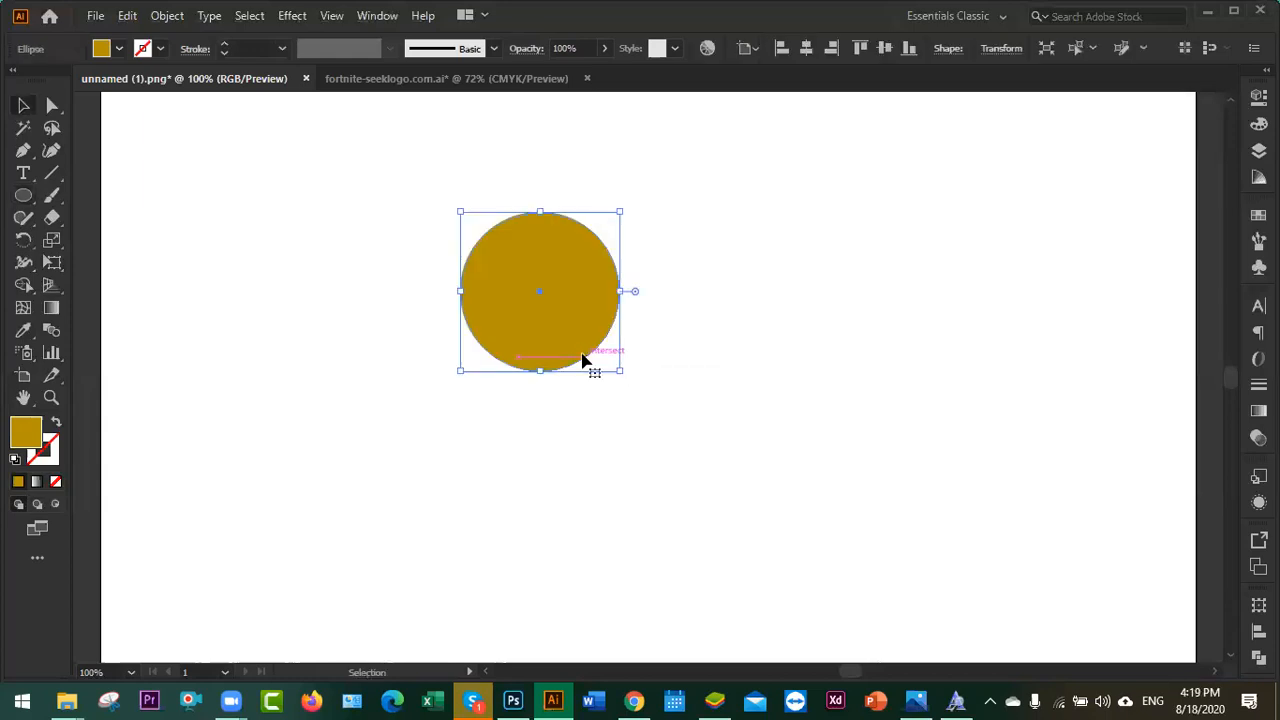
{"action": "left_click_drag", "start_coordinate": [567, 335], "coordinate": [576, 498]}
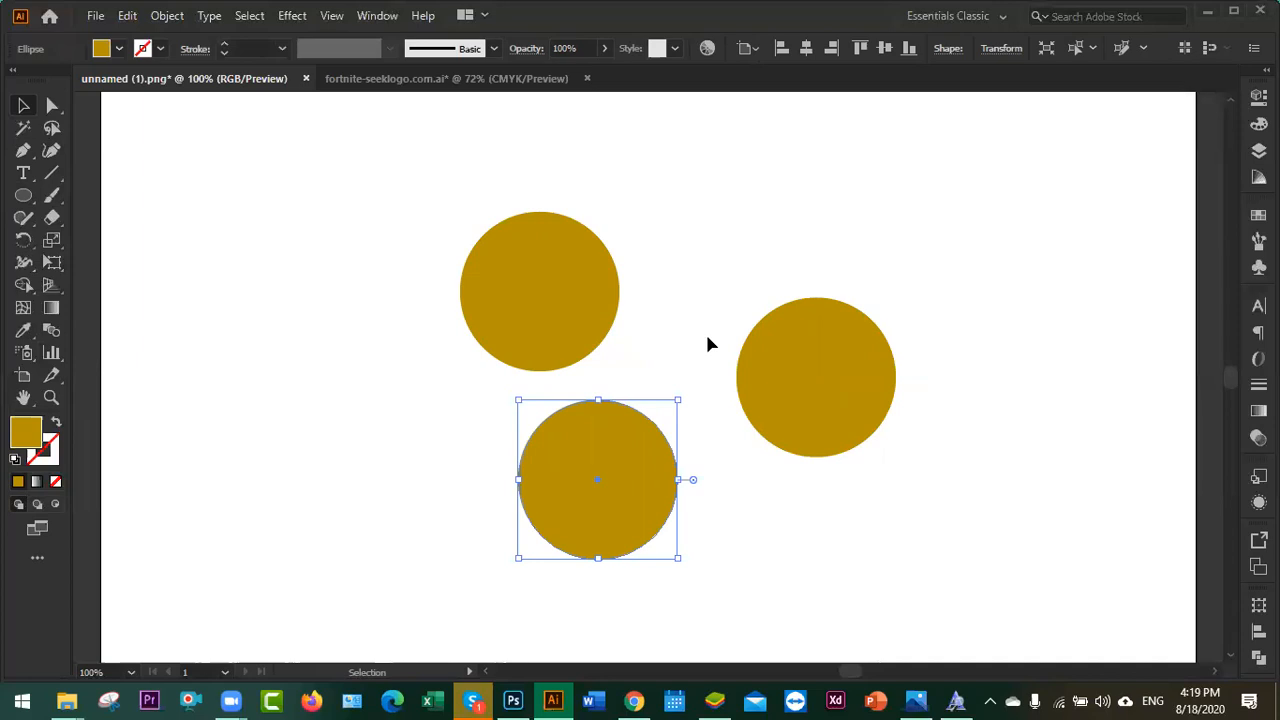
- Fill the lower circle with bright red using the Color Picker
{"action": "left_click", "coordinate": [30, 329]}
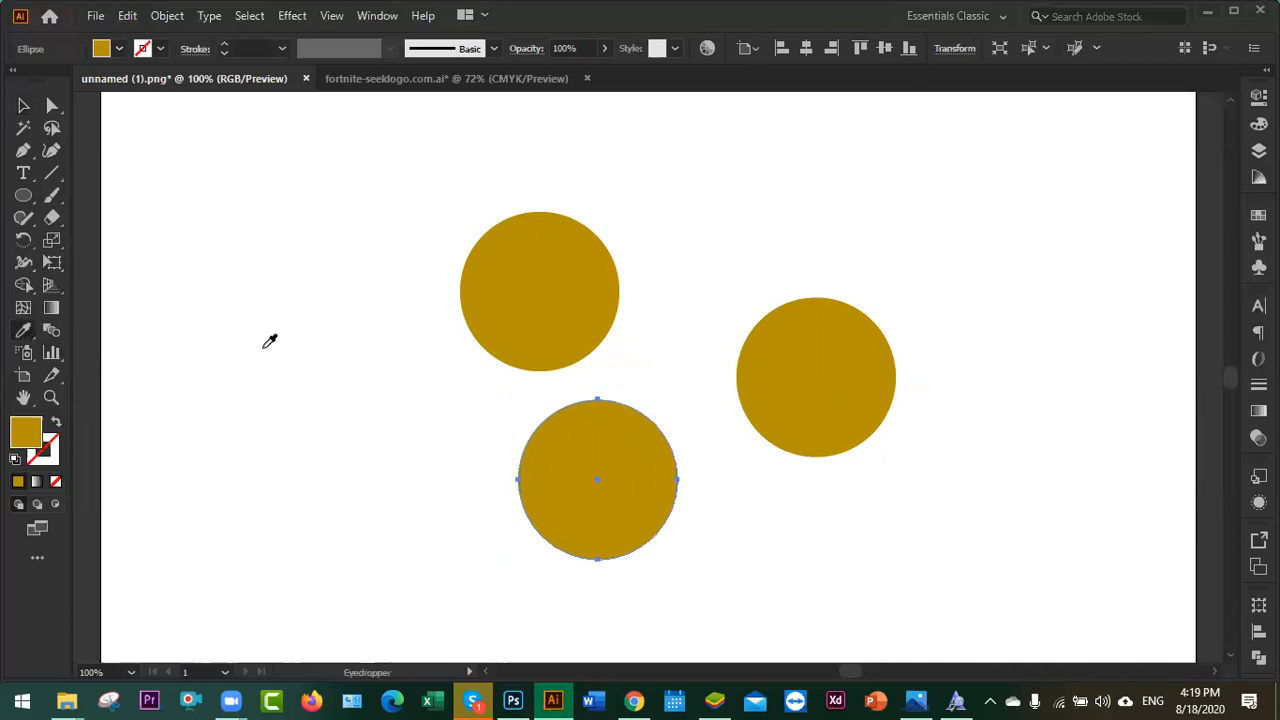
{"action": "double_click", "coordinate": [27, 432]}
{"action": "left_click_drag", "start_coordinate": [420, 196], "coordinate": [420, 162]}
{"action": "left_click_drag", "start_coordinate": [385, 230], "coordinate": [407, 201]}
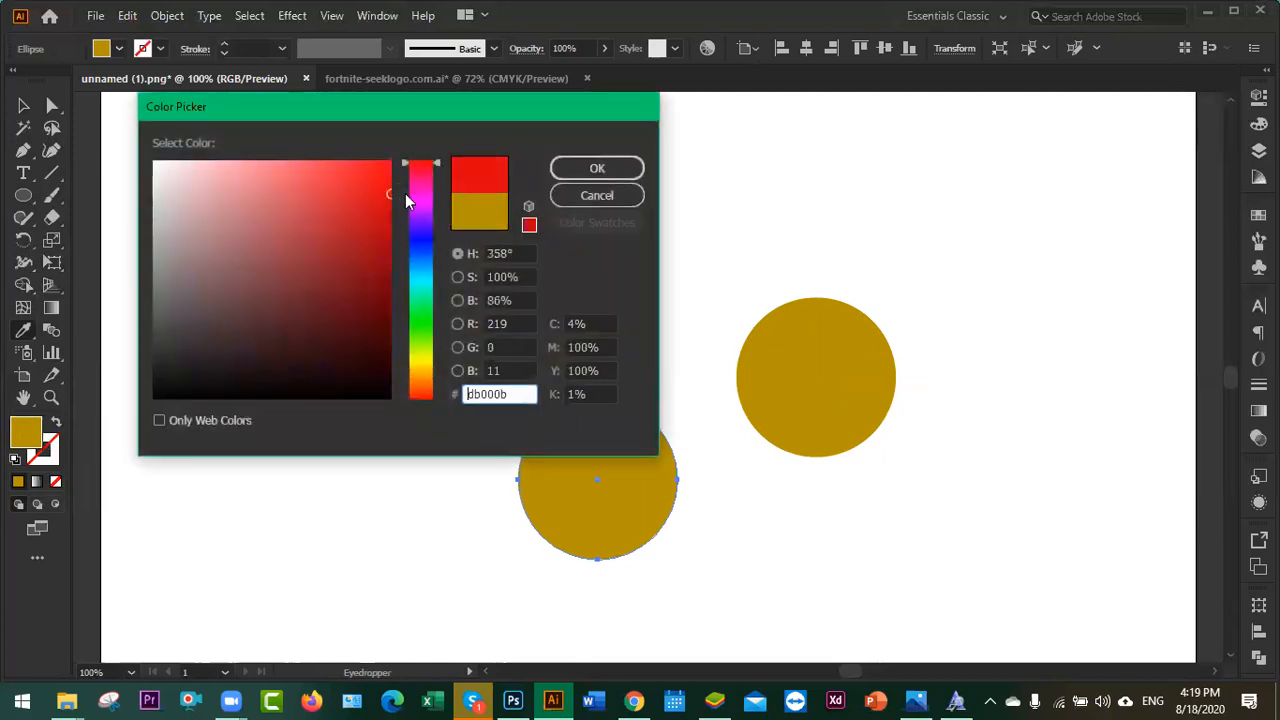
{"action": "left_click", "coordinate": [597, 167]}
{"action": "key", "text": "v"}
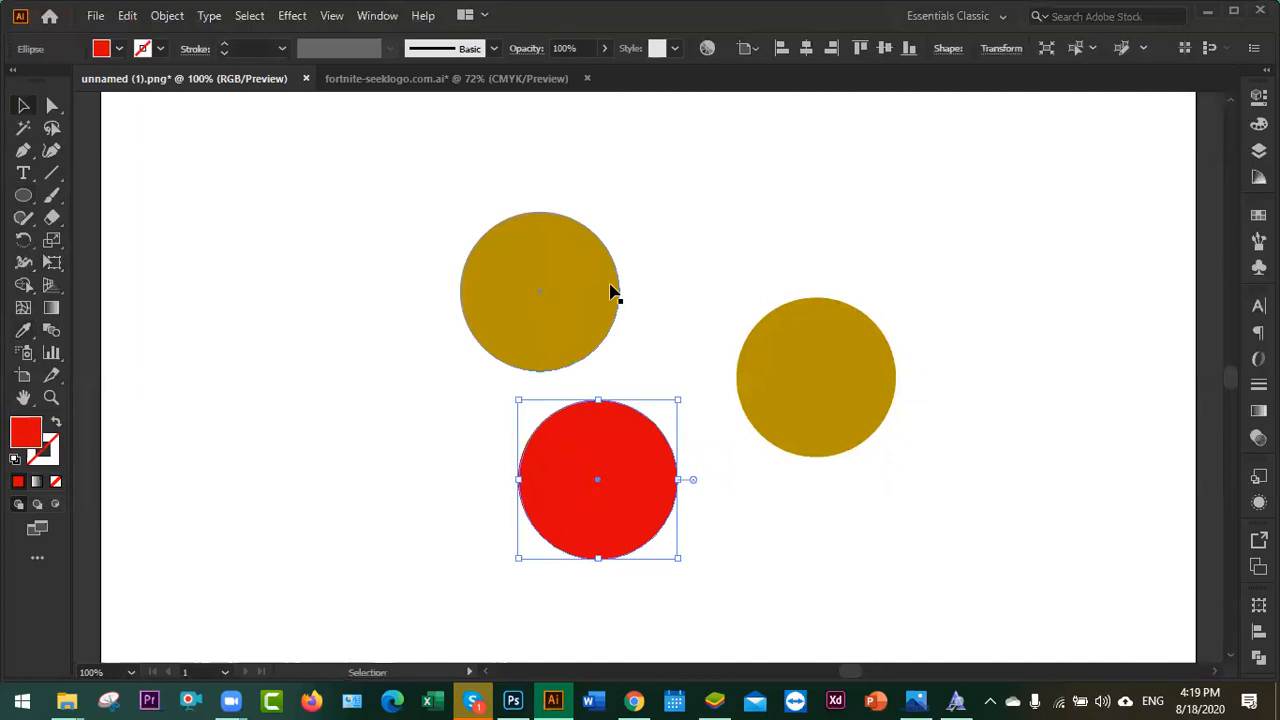
- Copy the red fill onto the upper circle with the Eyedropper, and undo it
{"action": "left_click", "coordinate": [576, 260]}
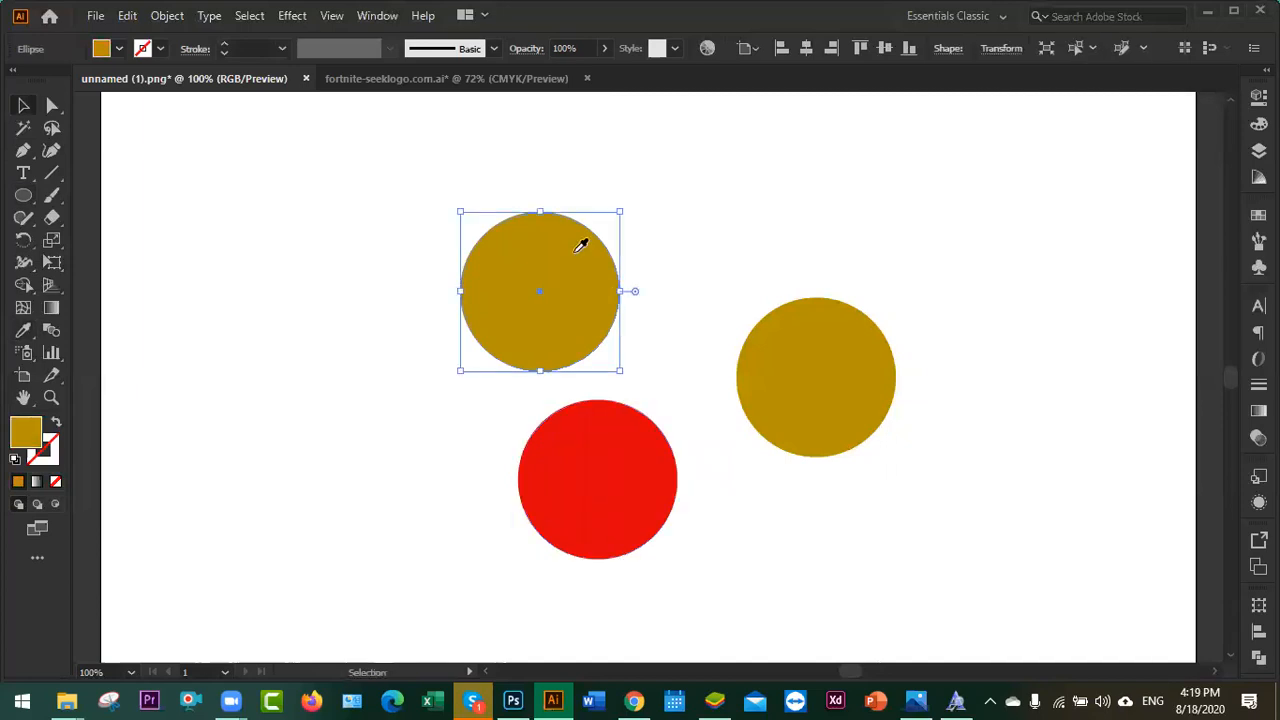
{"action": "key", "text": "i"}
{"action": "left_click", "coordinate": [616, 425]}
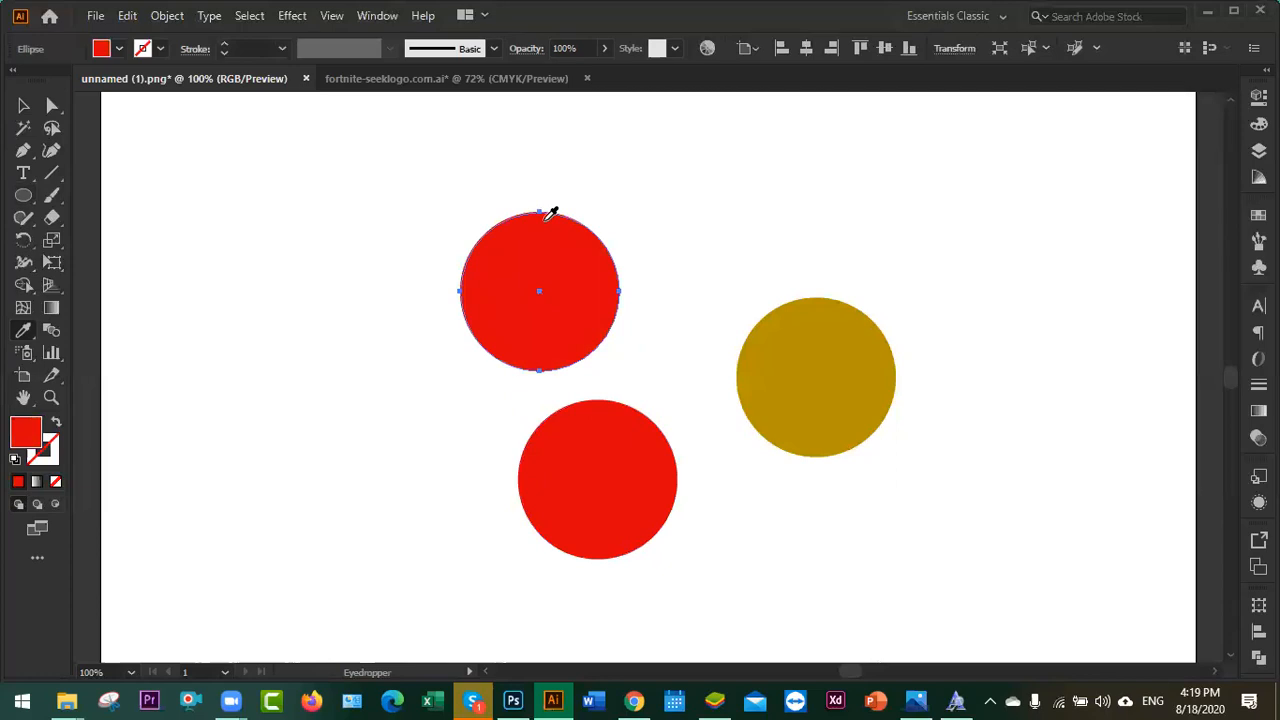
{"action": "key", "text": "ctrl+z"}
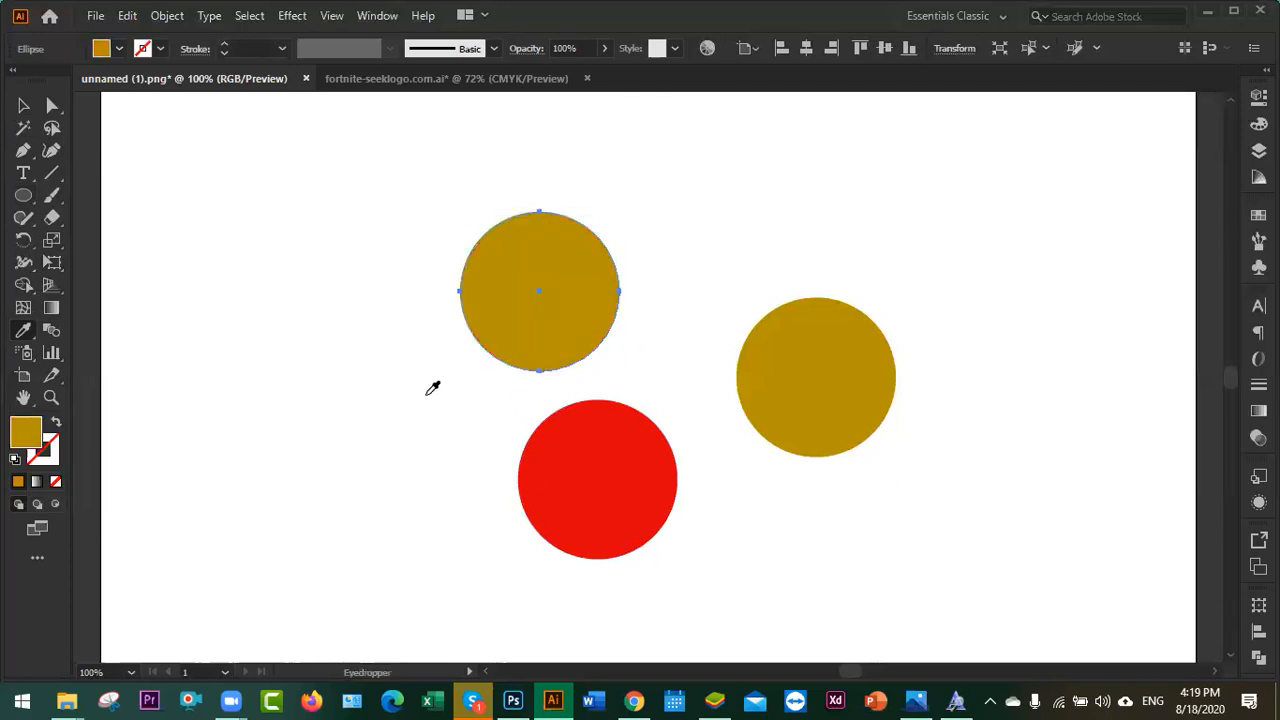
- Return the lower circle to its gold fill and clear the selection
{"action": "key", "text": "v"}
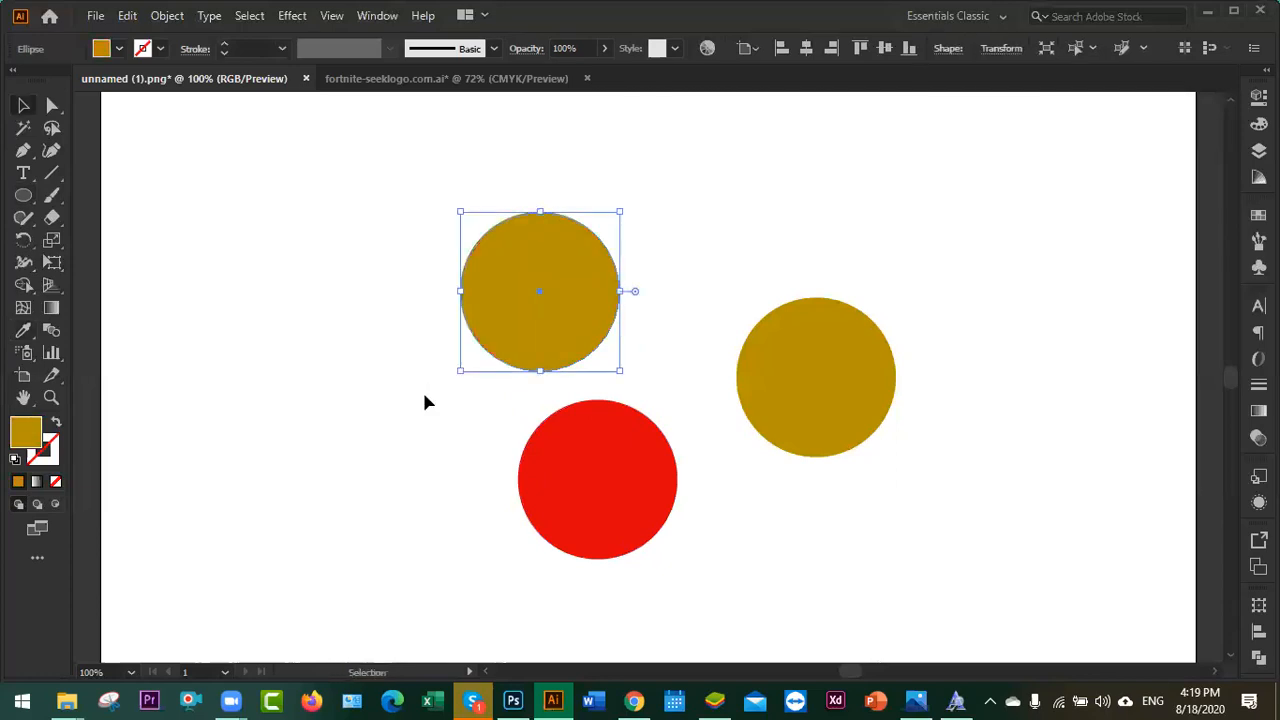
{"action": "left_click", "coordinate": [531, 464]}
{"action": "left_click", "coordinate": [110, 340]}
- Activate the Live Paint Bucket tool
{"action": "left_click", "coordinate": [24, 284]}
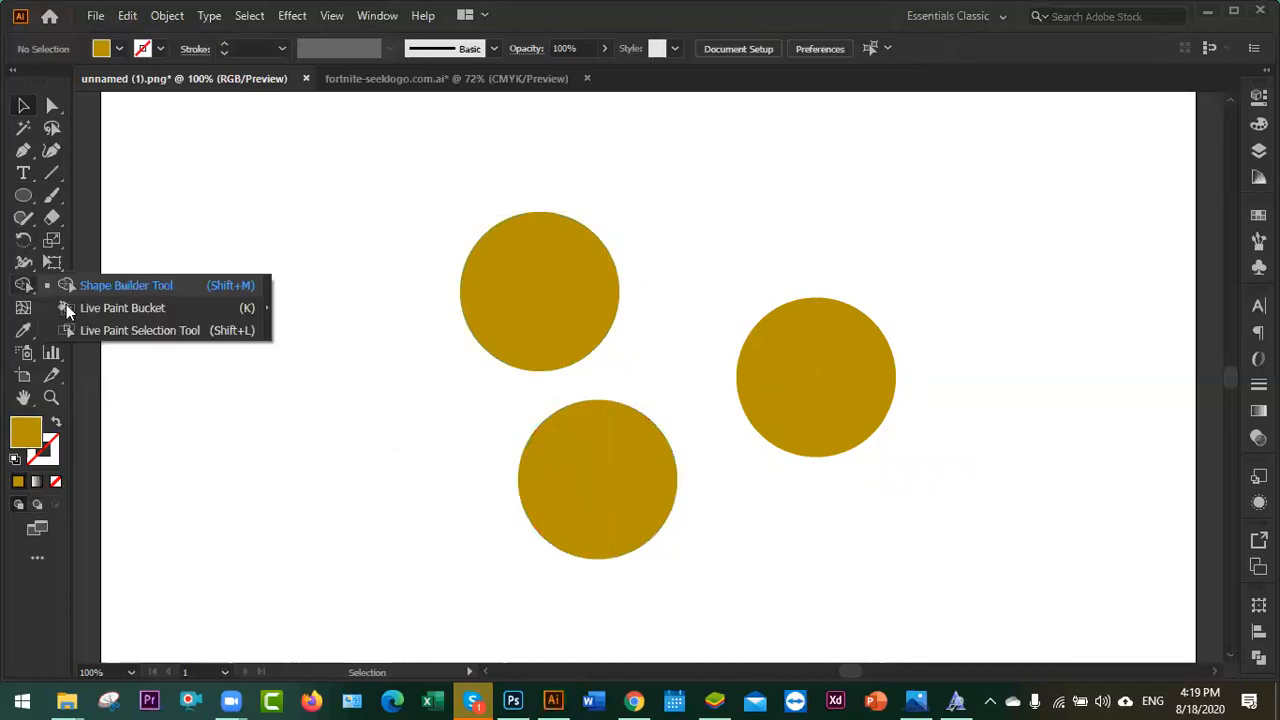
{"action": "left_click", "coordinate": [110, 308]}
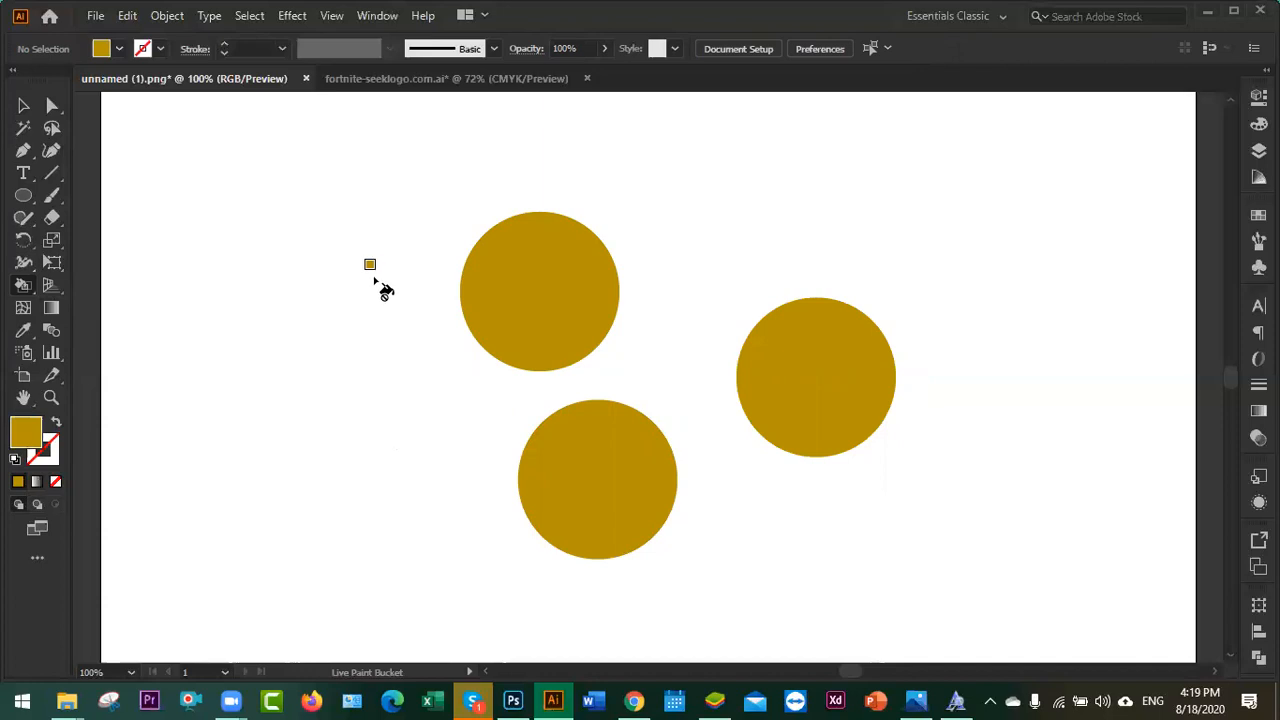
{"action": "left_click", "coordinate": [118, 52]}
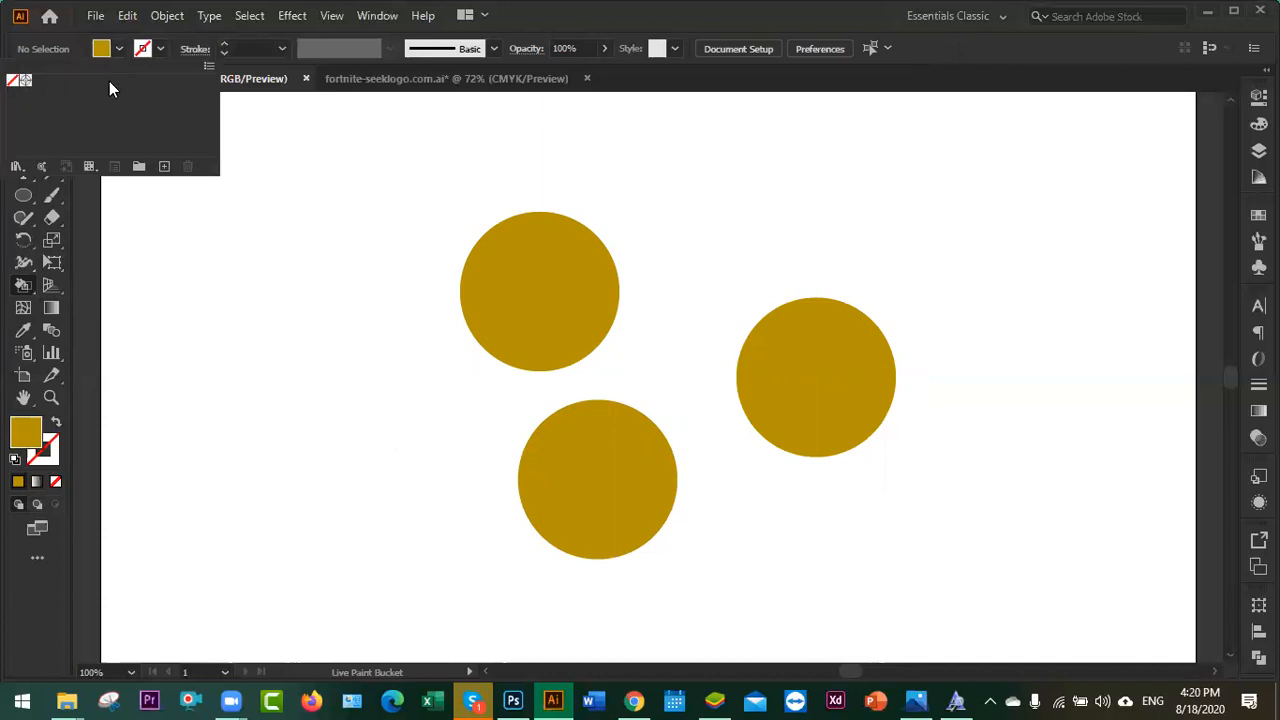
{"action": "left_click", "coordinate": [118, 52]}
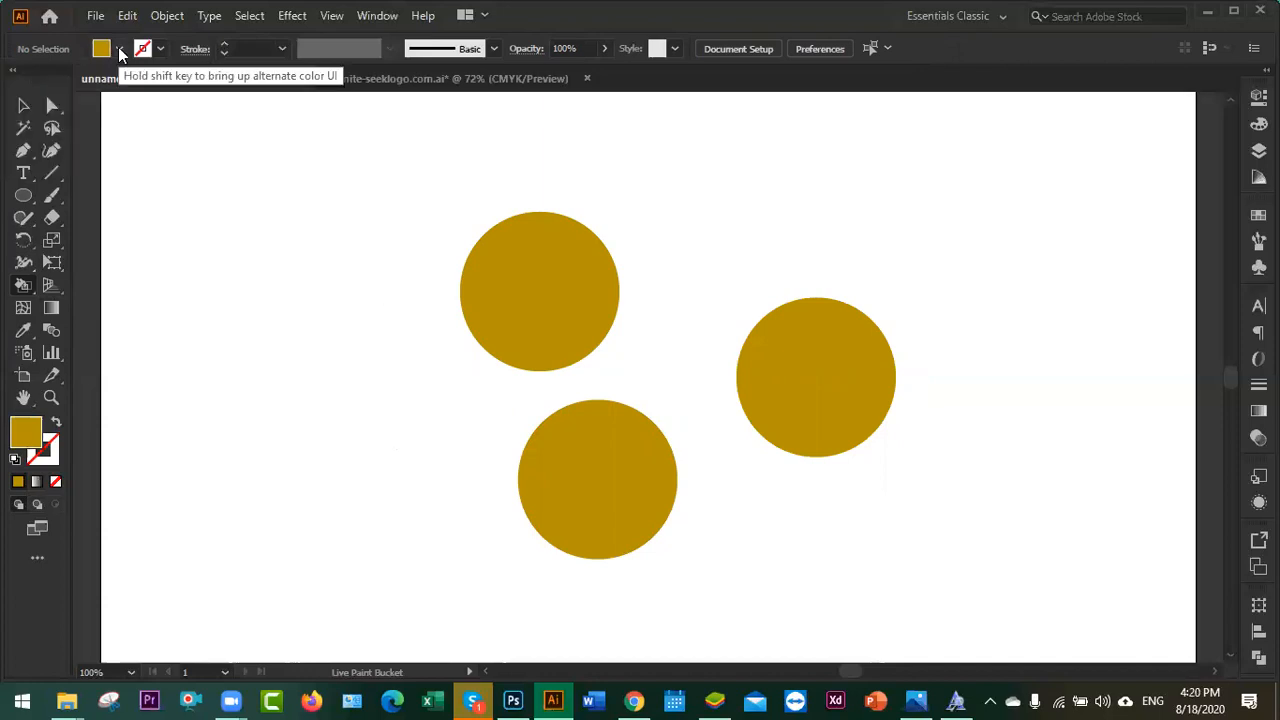
{"action": "left_click", "coordinate": [118, 52]}
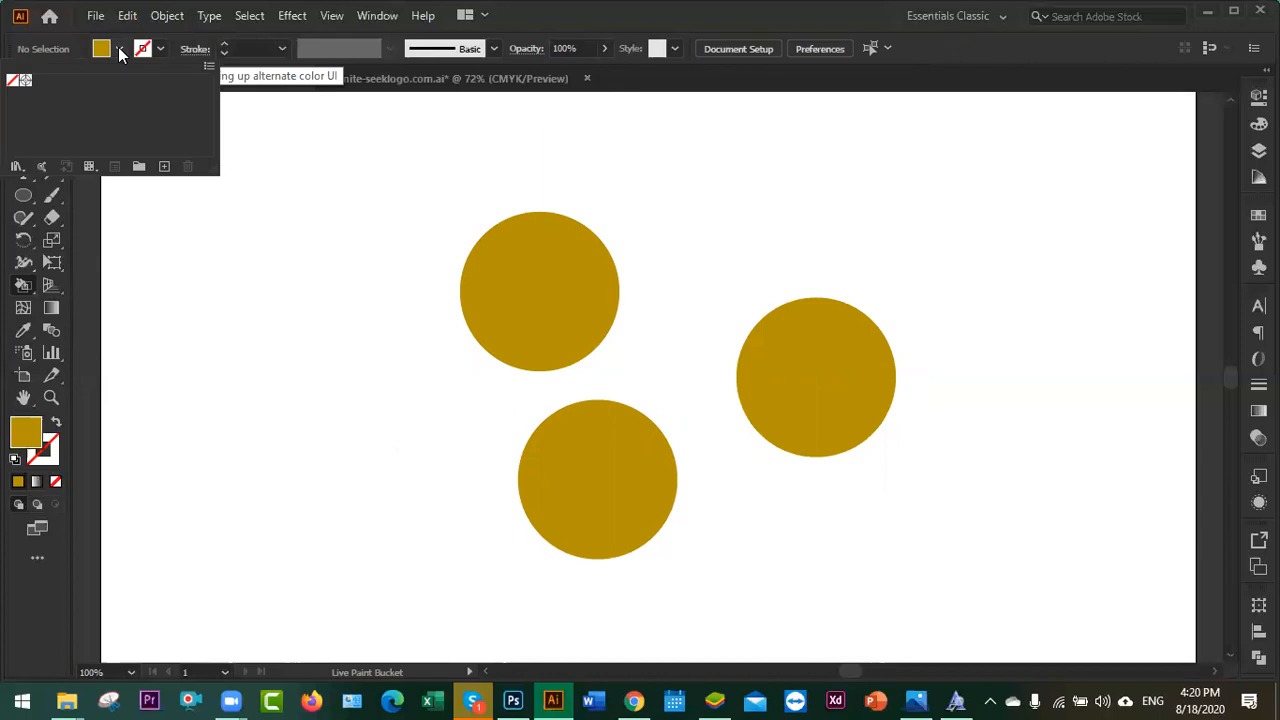
{"action": "left_click", "coordinate": [209, 66]}
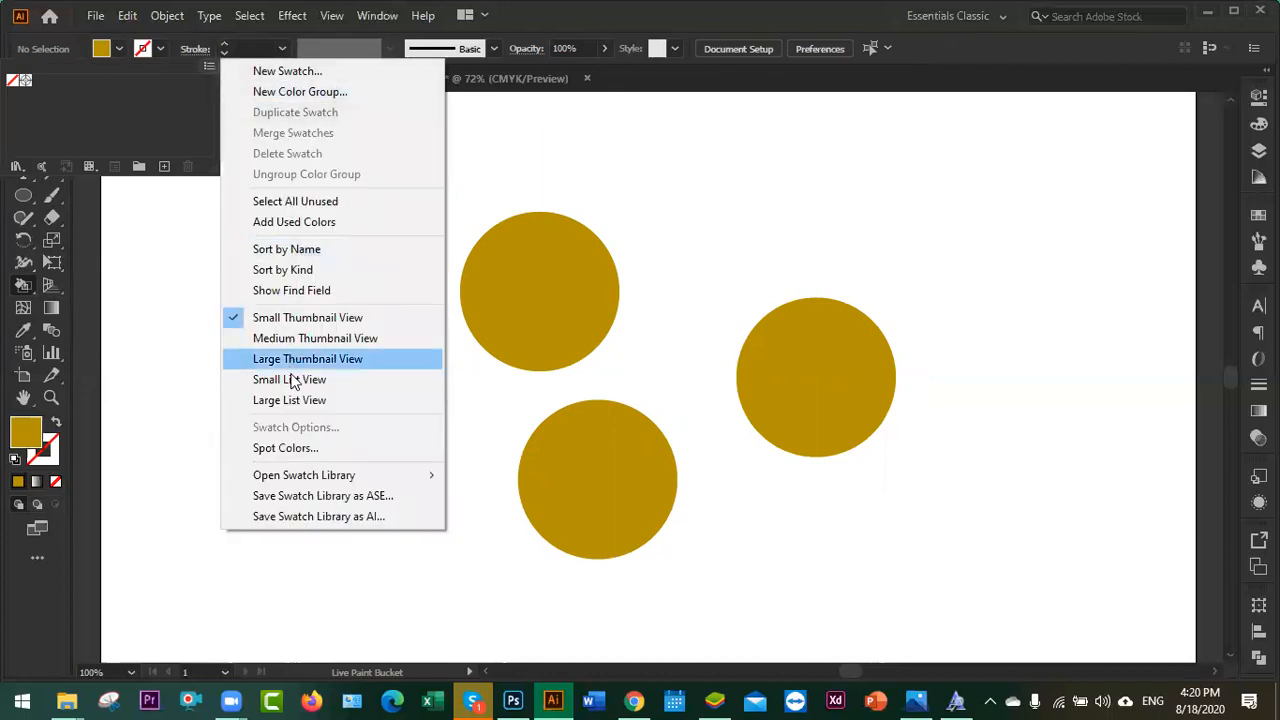
{"action": "left_click", "coordinate": [187, 108]}
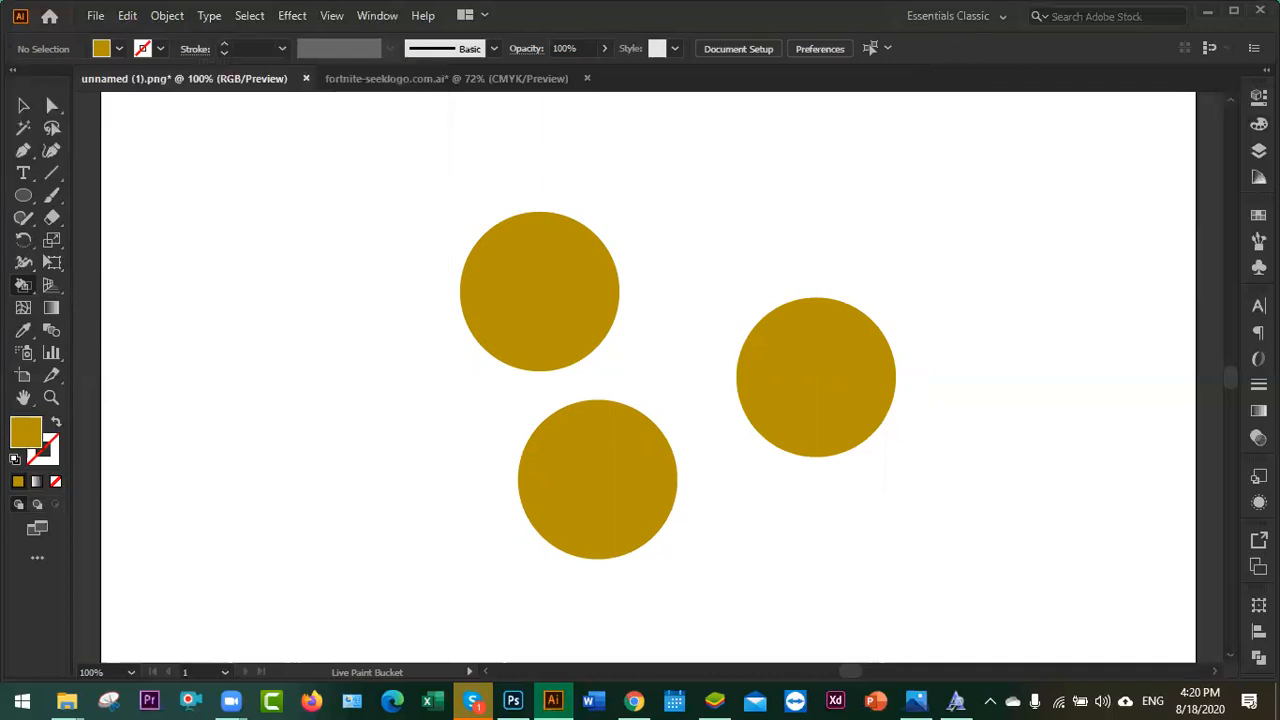
- Switch the color spectrum to CMYK and pick a medium blue as the fill color for the Live Paint Bucket
{"action": "left_click", "coordinate": [1259, 215]}
{"action": "left_click", "coordinate": [1259, 215]}
{"action": "left_click", "coordinate": [1259, 124]}
{"action": "left_click", "coordinate": [1228, 90]}
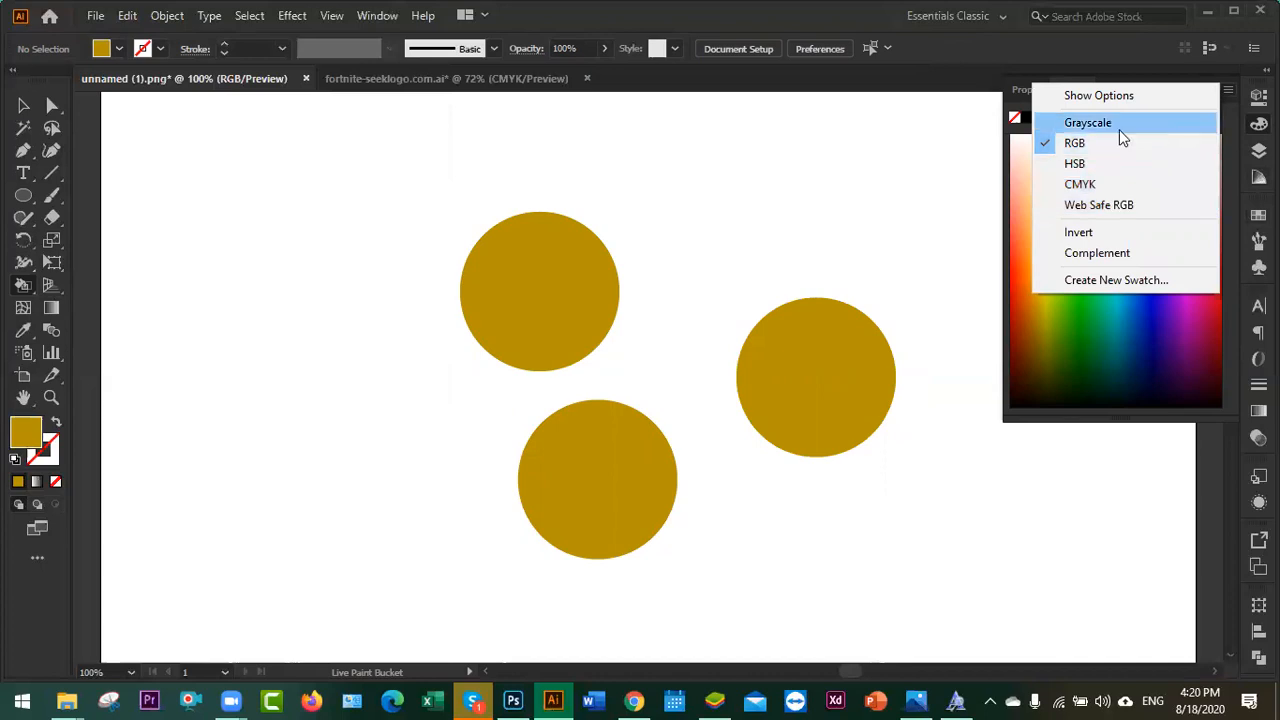
{"action": "left_click", "coordinate": [1114, 184]}
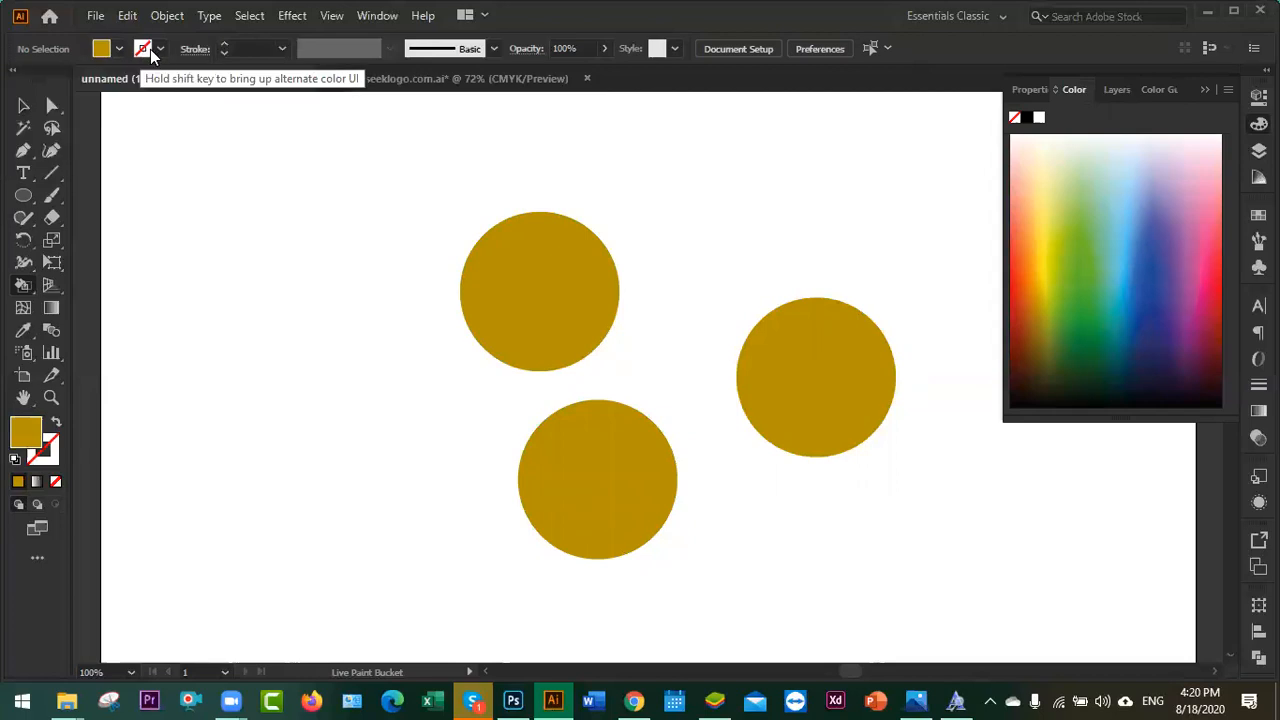
{"action": "left_click", "coordinate": [1146, 254]}
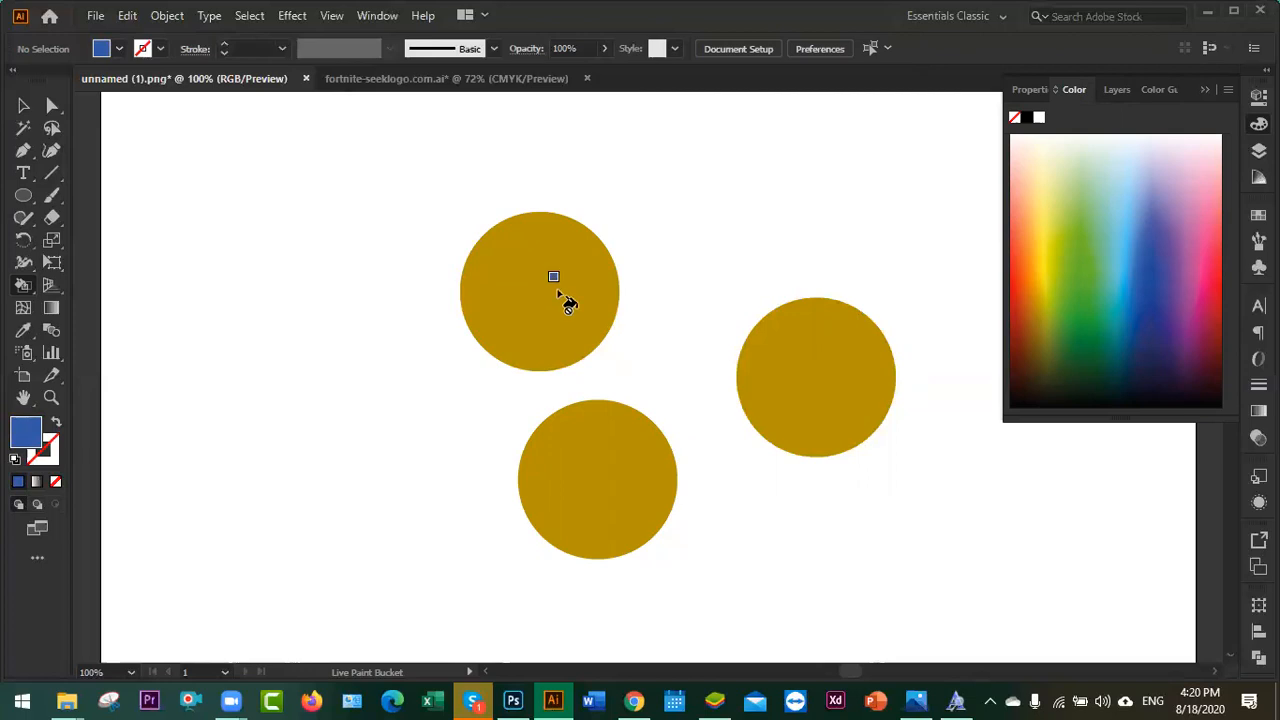
- Make the upper circle a Live Paint group and fill it with magenta af00af using the Live Paint Bucket
{"action": "left_click", "coordinate": [1205, 89]}
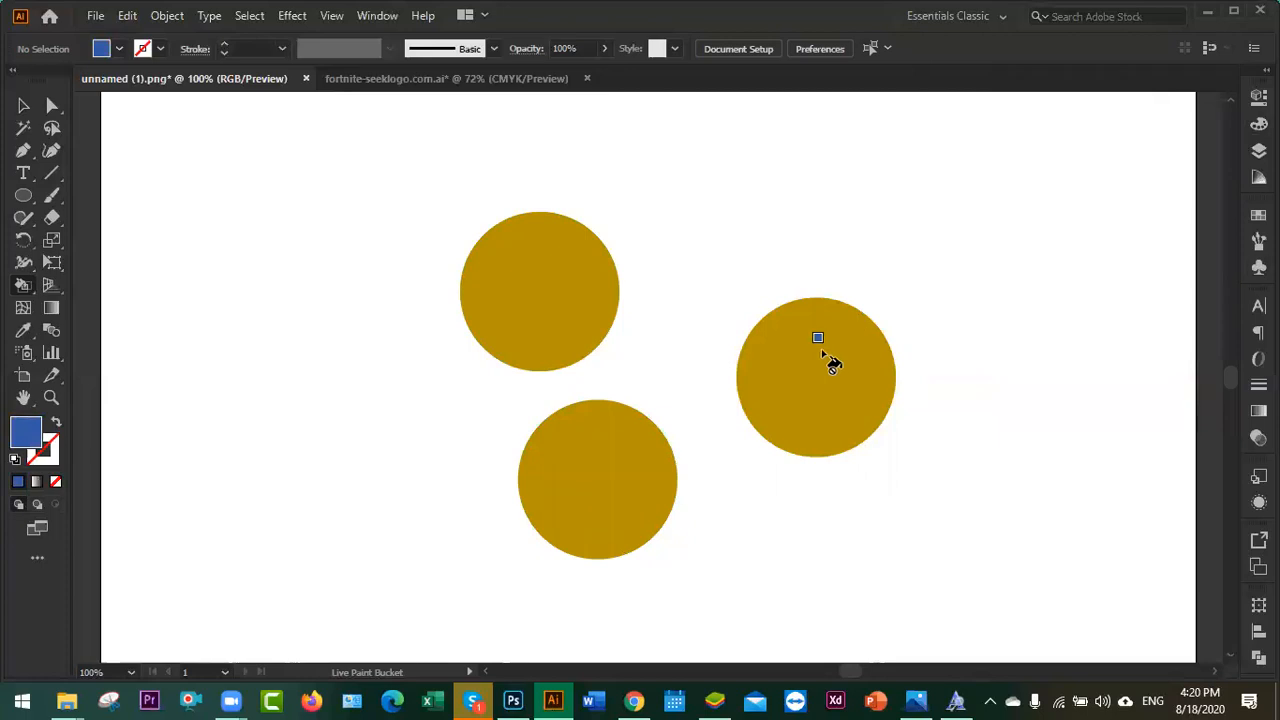
{"action": "key", "text": "v"}
{"action": "left_click", "coordinate": [555, 311]}
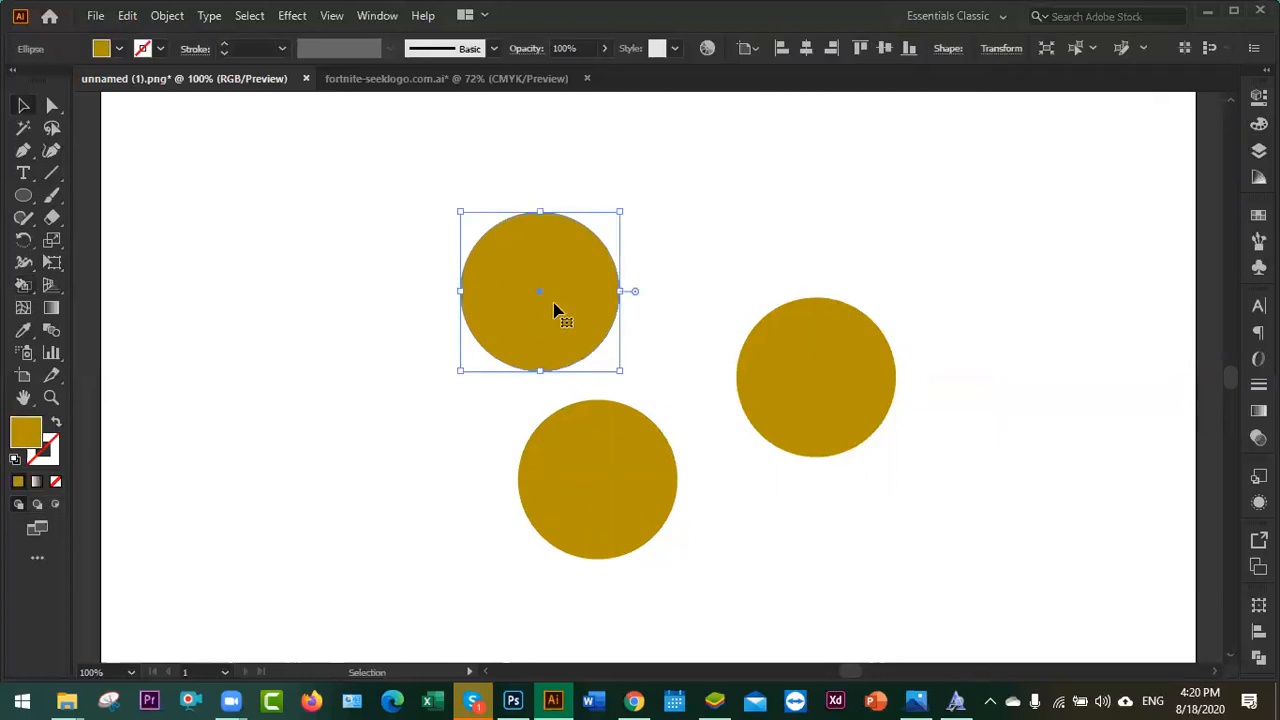
{"action": "left_click_drag", "start_coordinate": [18, 293], "coordinate": [90, 308]}
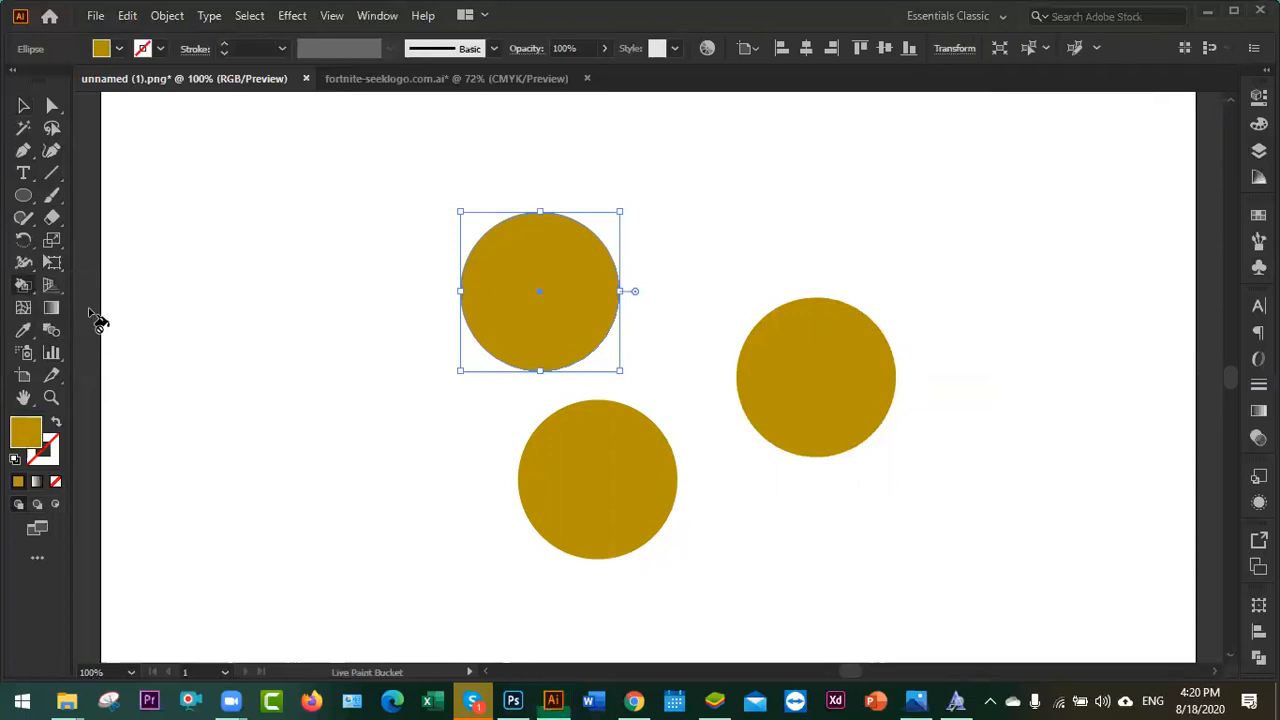
{"action": "left_click", "coordinate": [577, 316]}
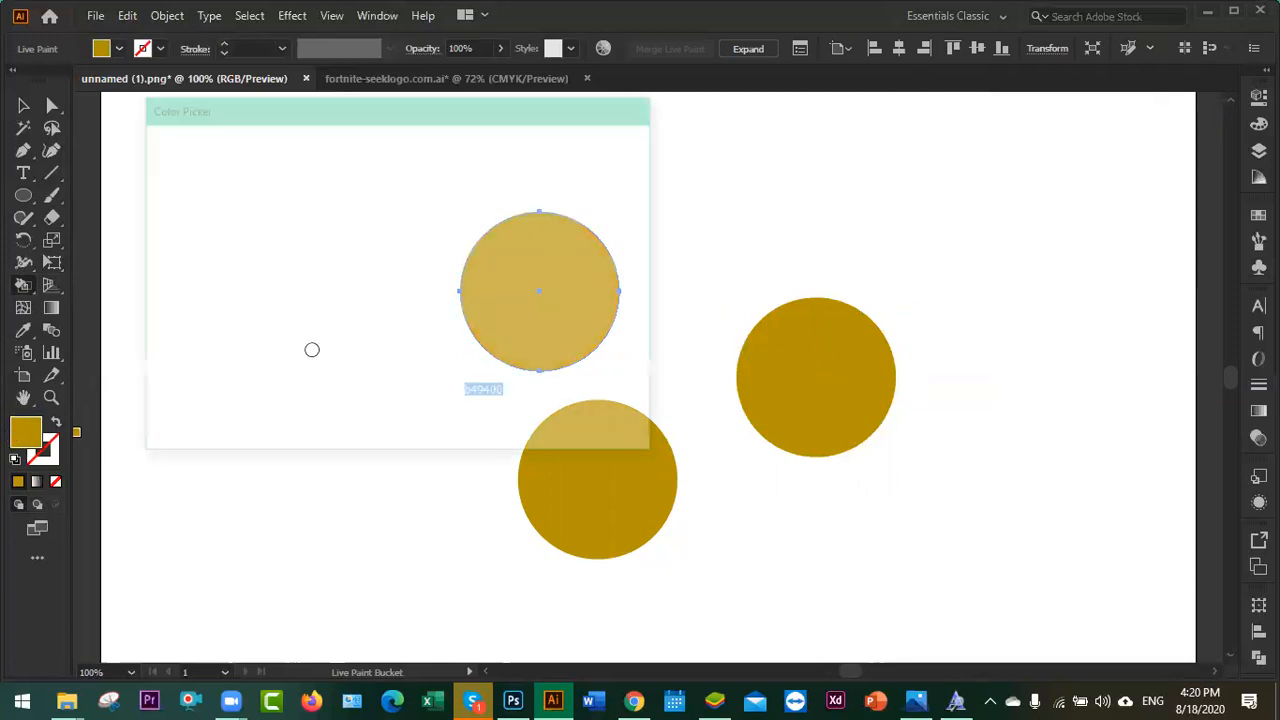
{"action": "left_click", "coordinate": [420, 200]}
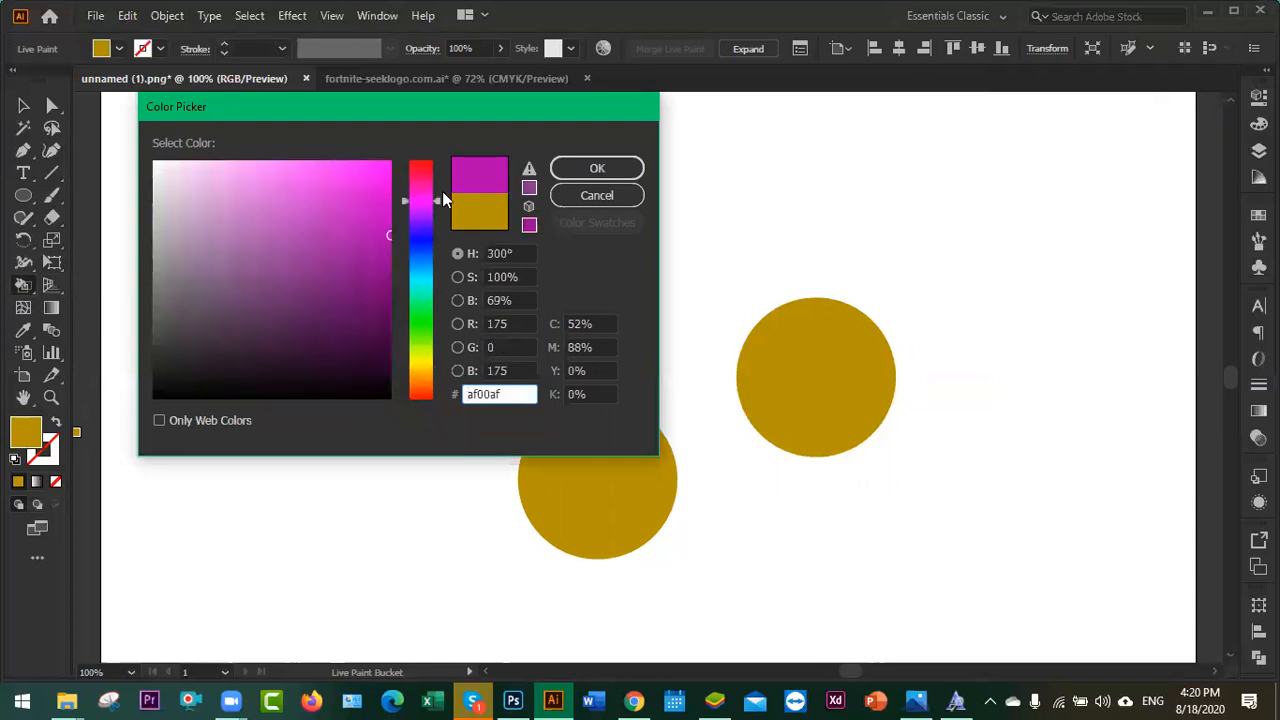
{"action": "left_click", "coordinate": [570, 171]}
{"action": "left_click", "coordinate": [577, 318]}
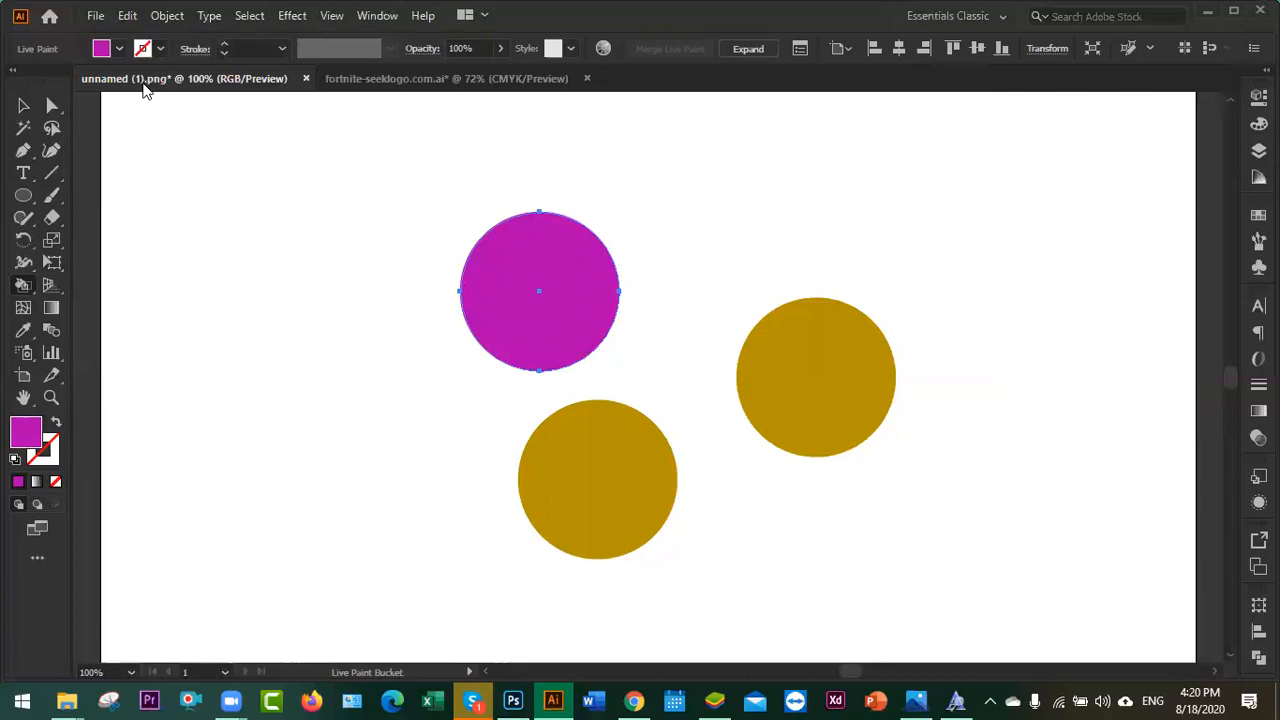
- Check the fill swatches available as color groups and as color swatches
{"action": "left_click", "coordinate": [119, 50]}
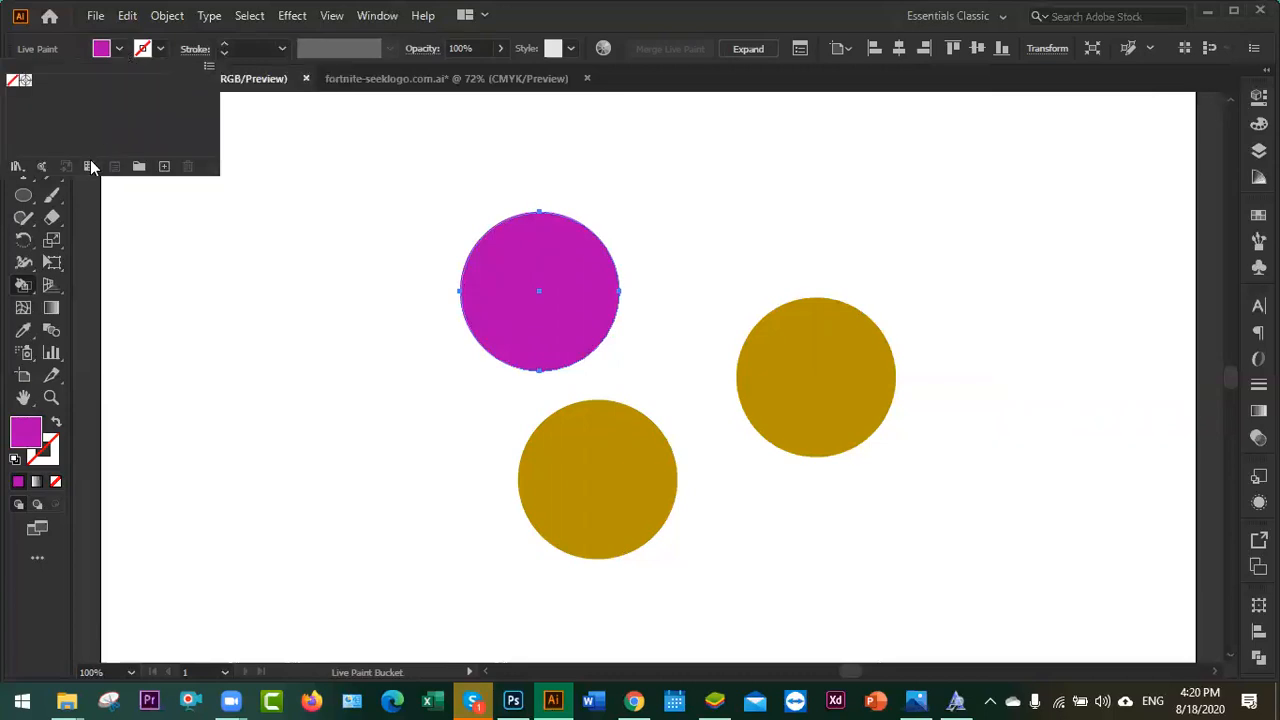
{"action": "left_click", "coordinate": [90, 166]}
{"action": "left_click", "coordinate": [146, 214]}
{"action": "left_click", "coordinate": [92, 170]}
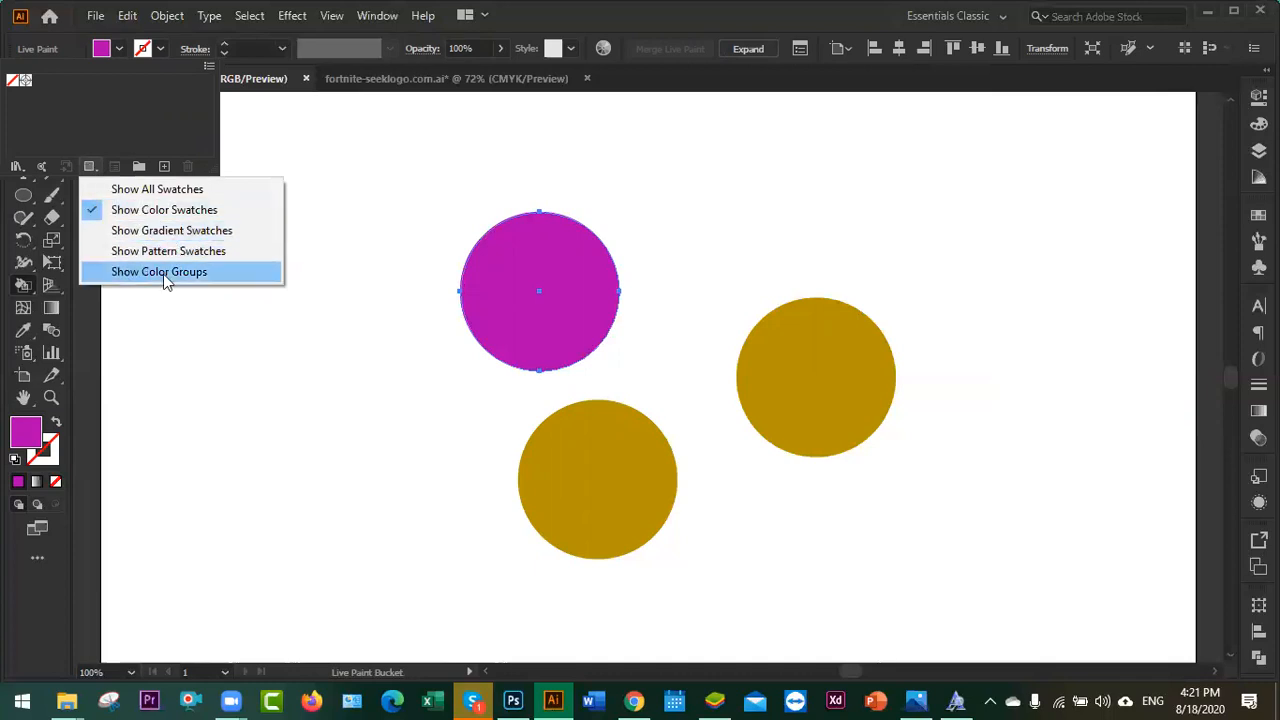
{"action": "left_click", "coordinate": [133, 281]}
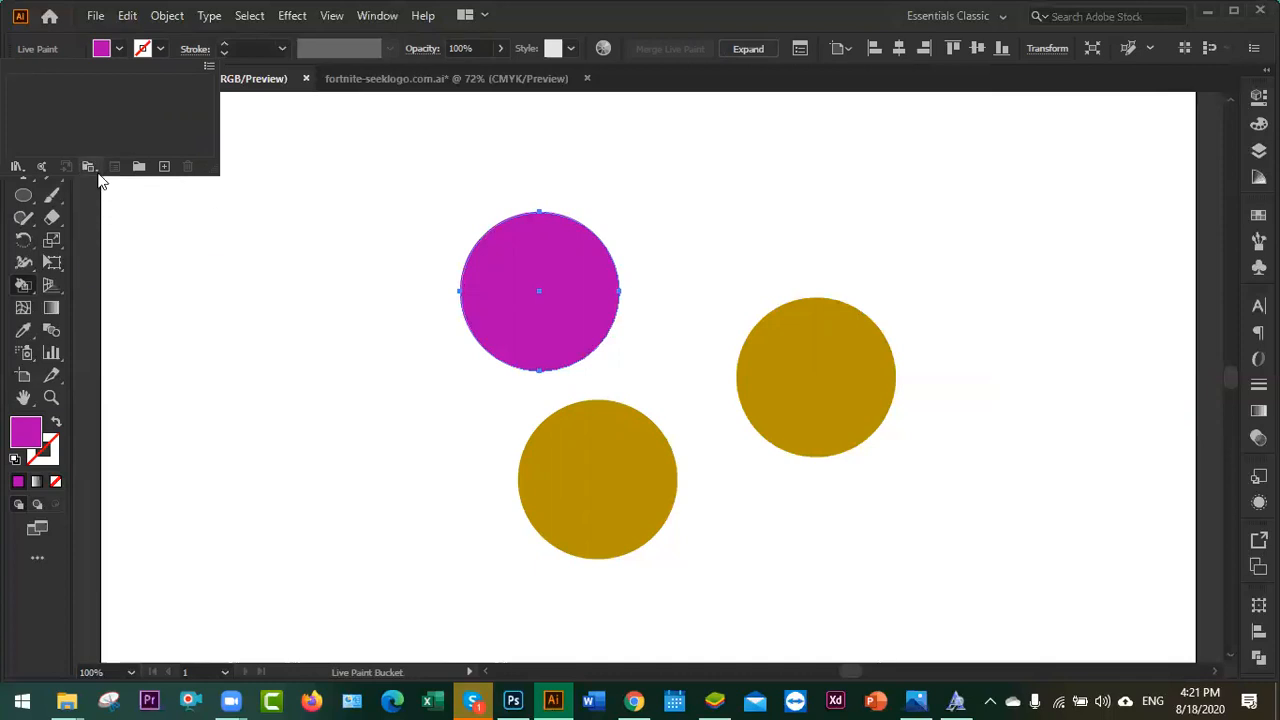
{"action": "left_click", "coordinate": [99, 176]}
{"action": "left_click", "coordinate": [110, 210]}
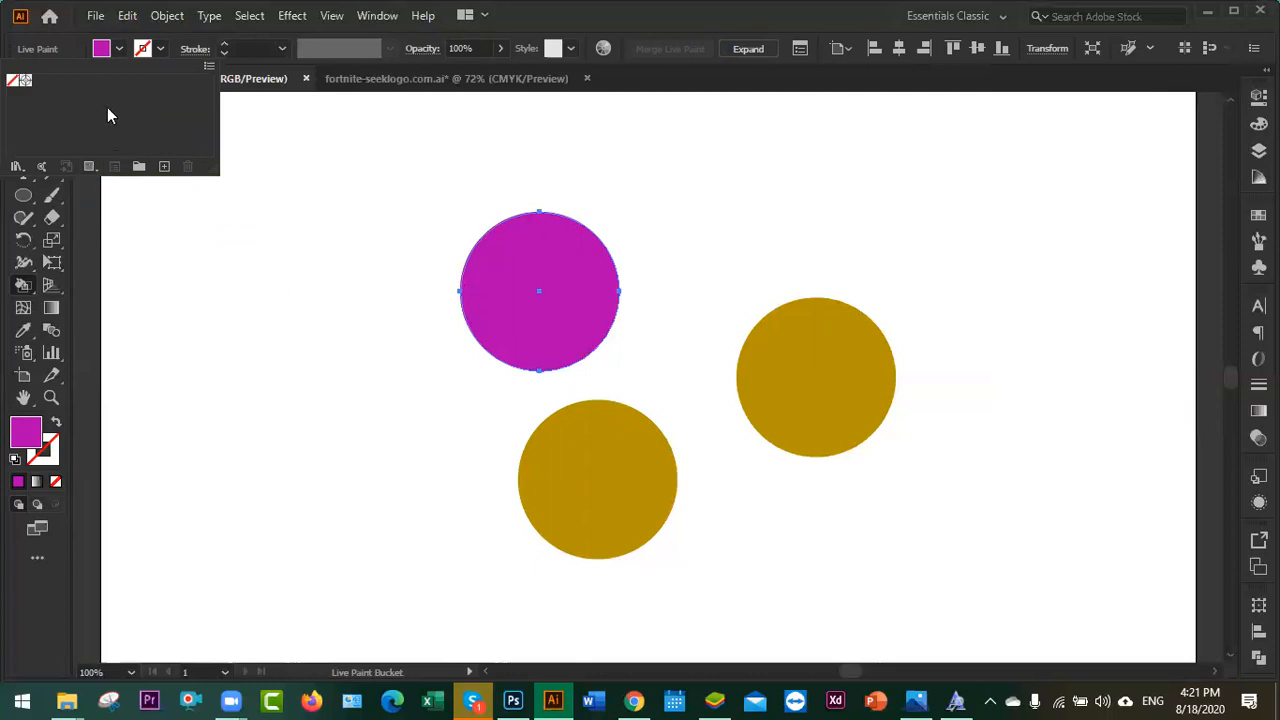
- Set the Live Paint fill to the Registration swatch, and replace it with None
{"action": "left_click", "coordinate": [101, 49]}
{"action": "left_click", "coordinate": [101, 49]}
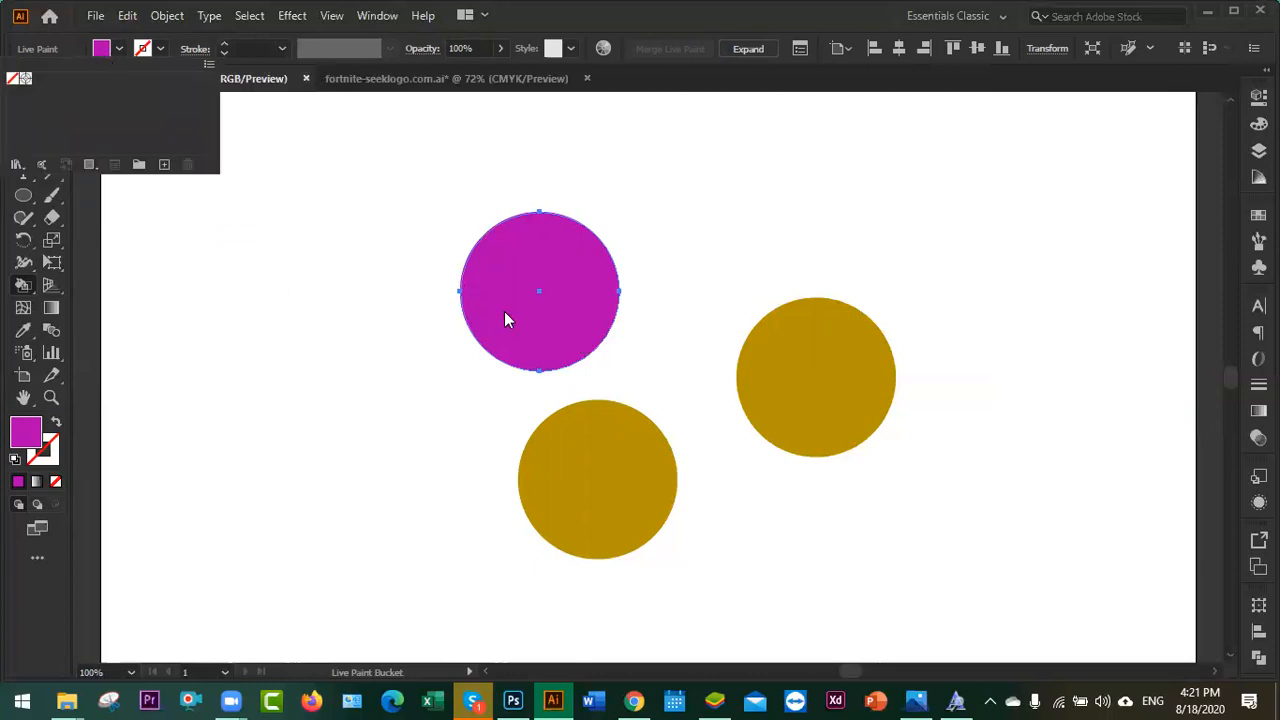
{"action": "left_click", "coordinate": [26, 79]}
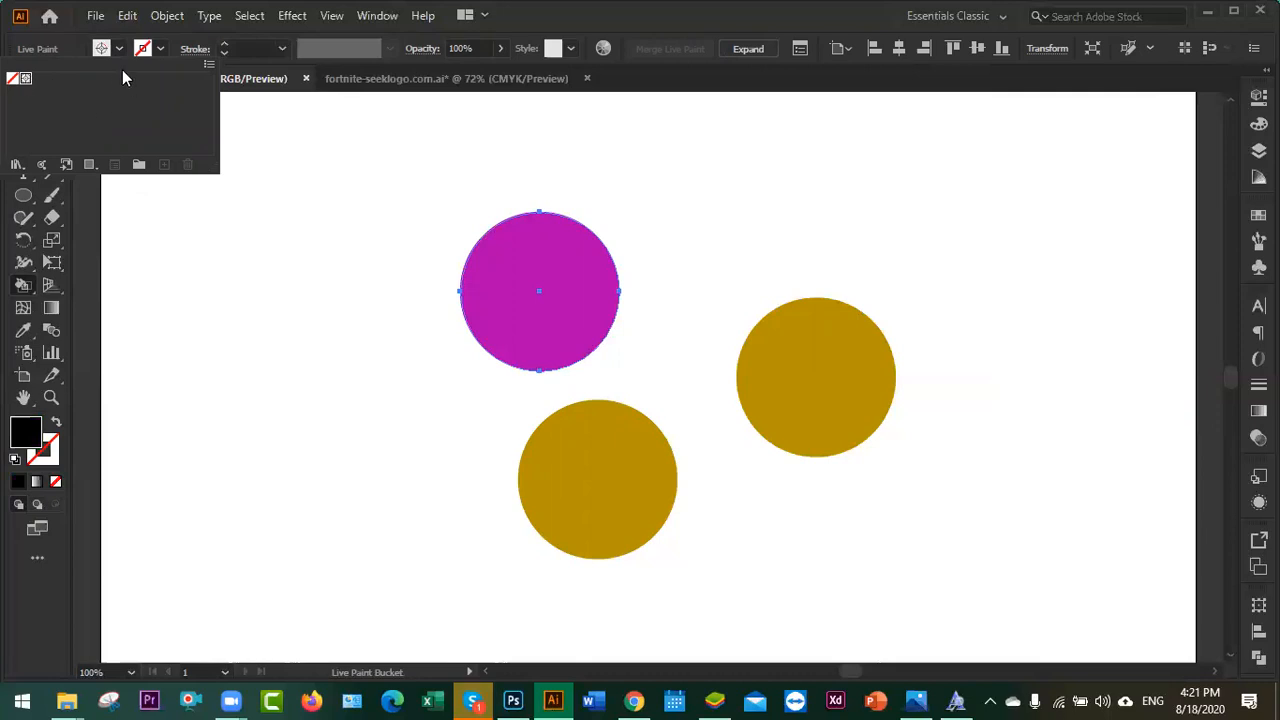
{"action": "left_click", "coordinate": [13, 80]}
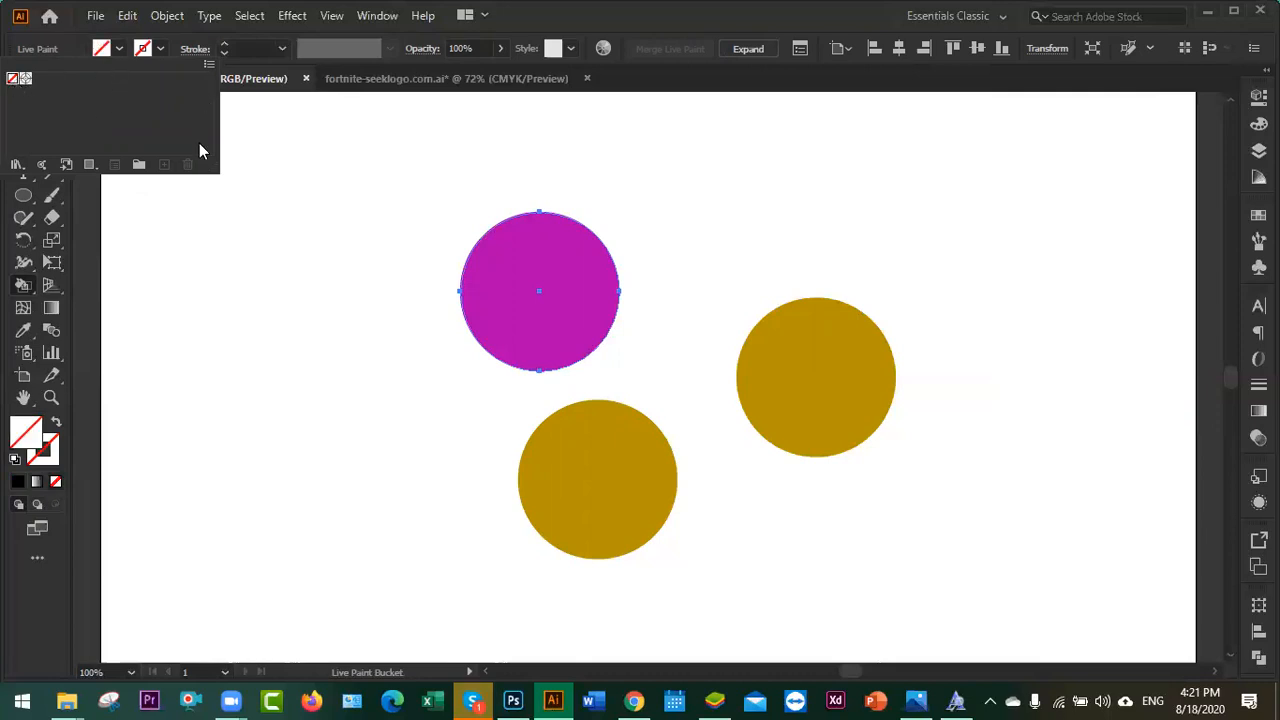
{"action": "left_click", "coordinate": [491, 269]}
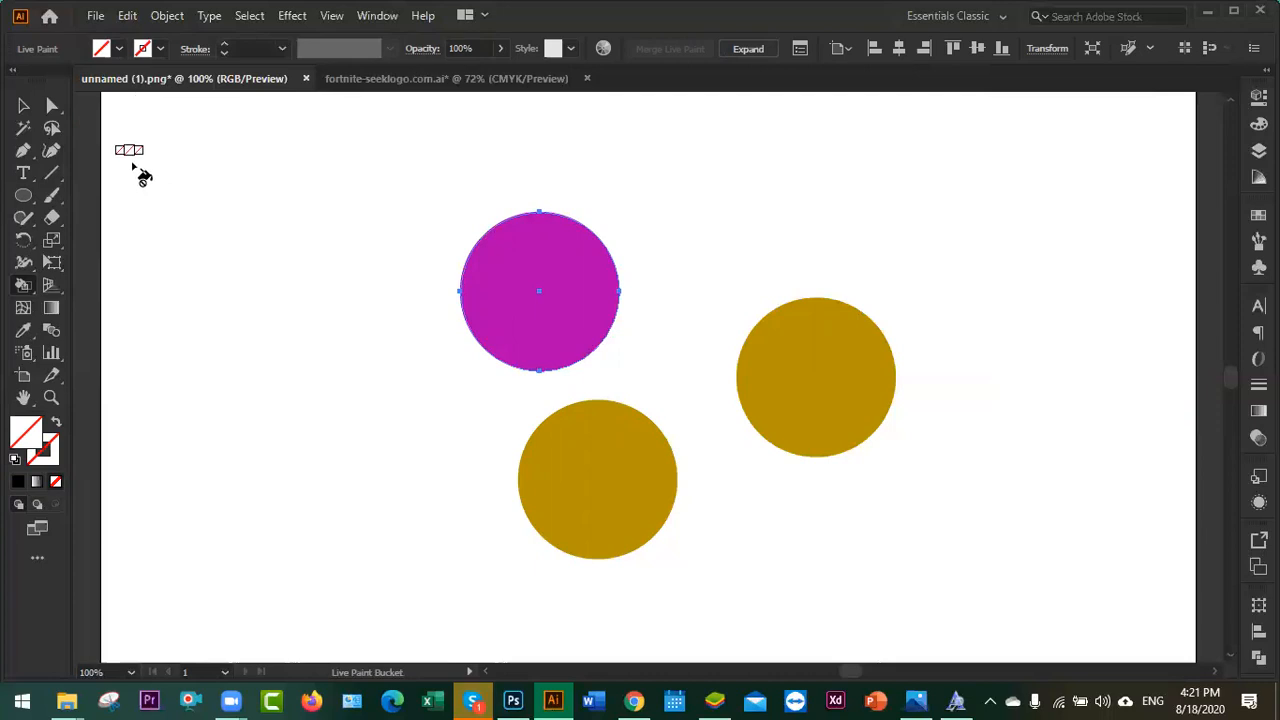
{"action": "left_click", "coordinate": [104, 50]}
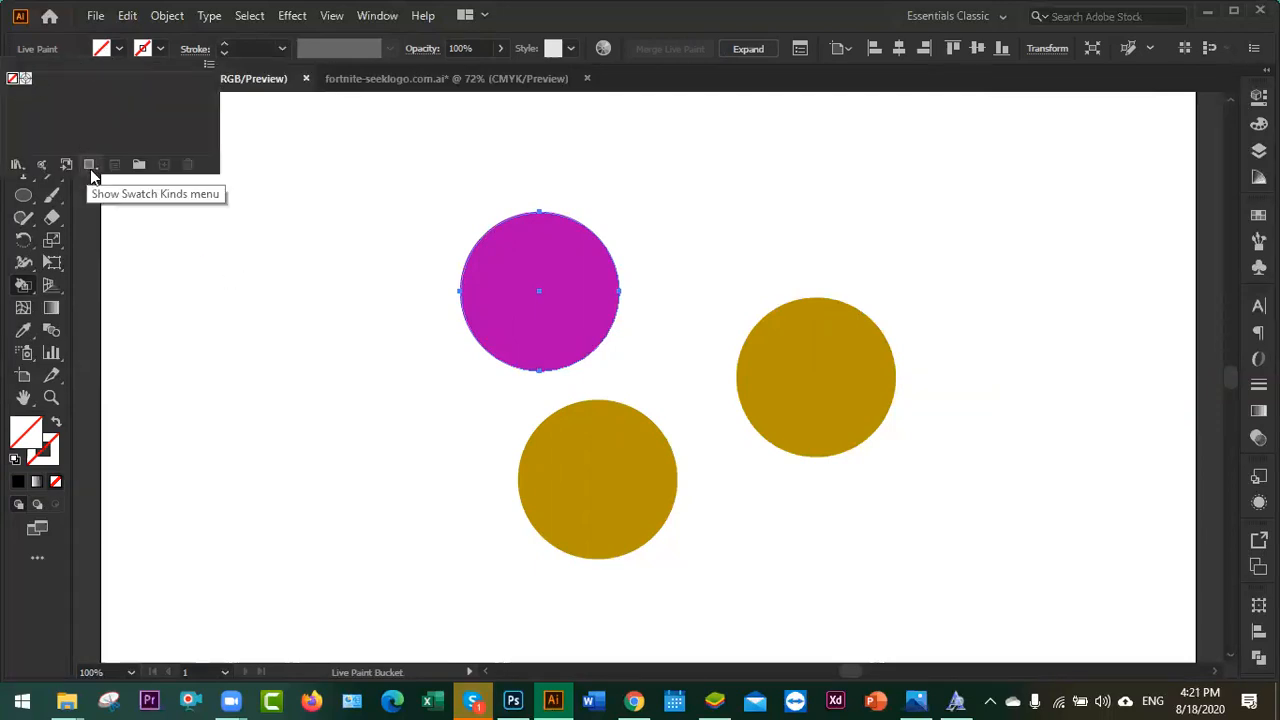
{"action": "left_click", "coordinate": [108, 52]}
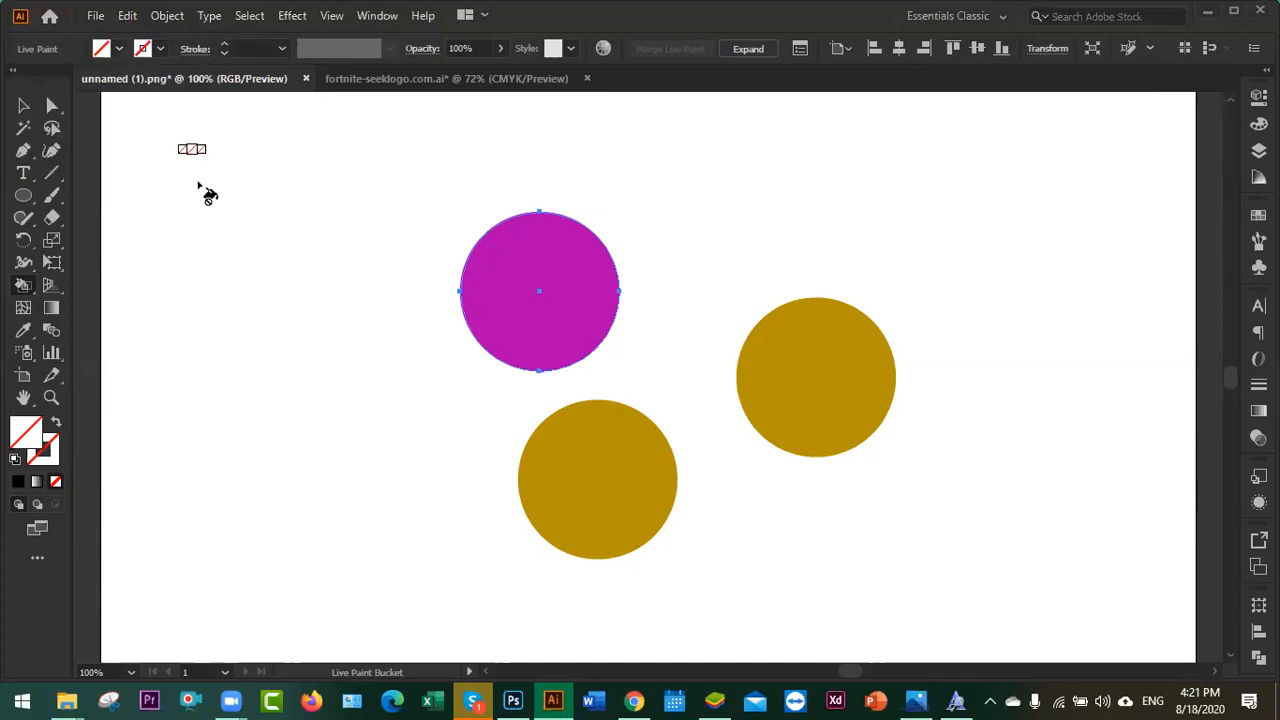
- Fill the upper circle with solid black and list the swatch kinds for the fill
{"action": "left_click", "coordinate": [20, 482]}
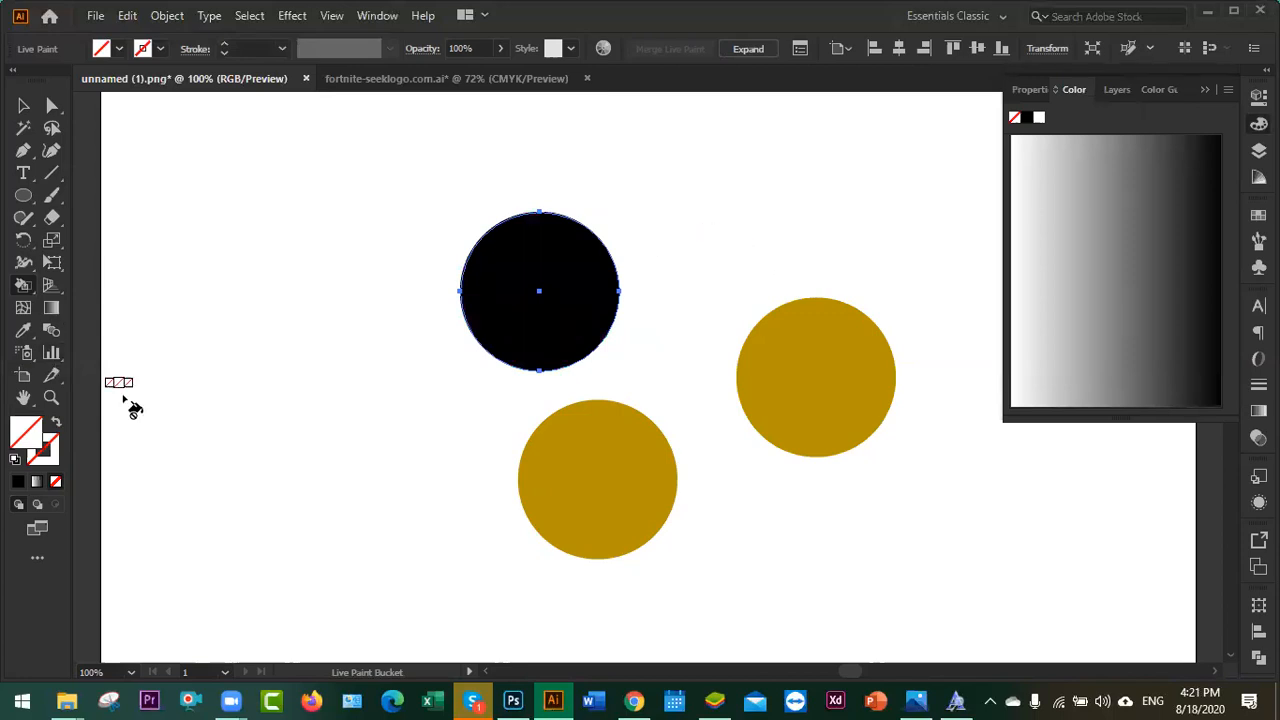
{"action": "left_click", "coordinate": [119, 48]}
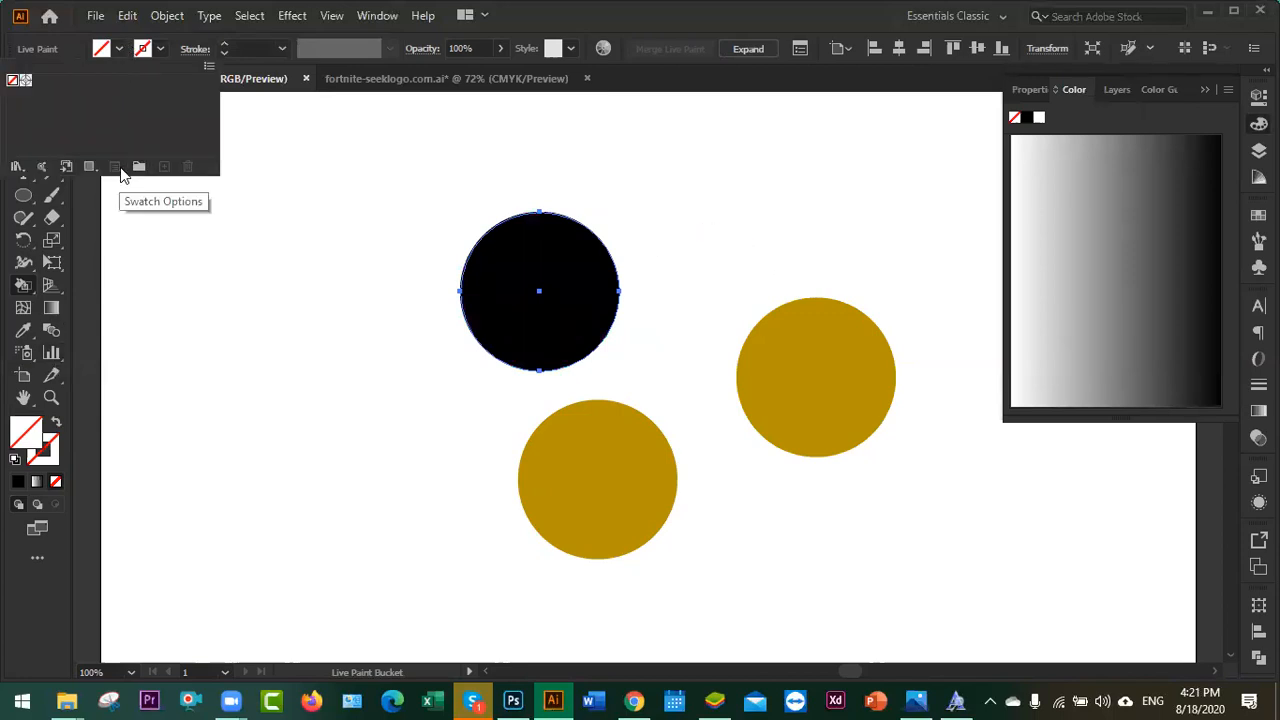
{"action": "left_click", "coordinate": [89, 166]}
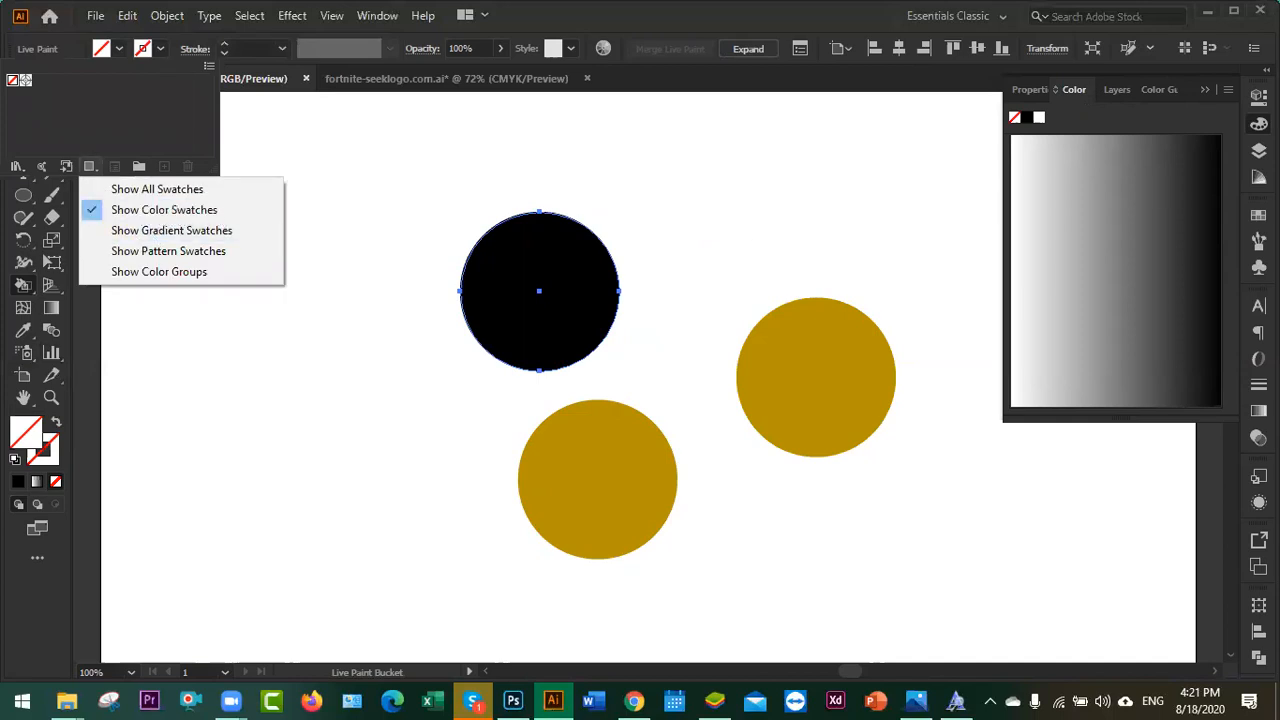
- Try to switch the color spectrum from grayscale to RGB for the upper circle
{"action": "left_click", "coordinate": [1259, 214]}
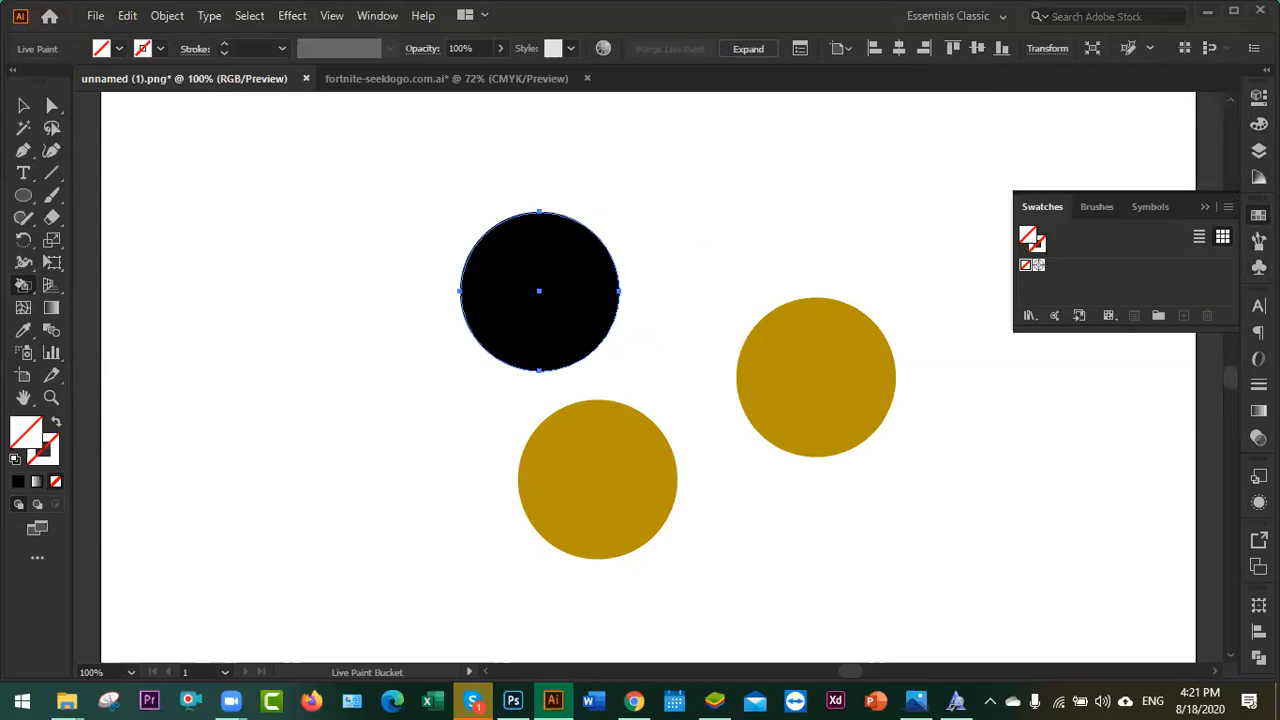
{"action": "left_click", "coordinate": [1259, 122]}
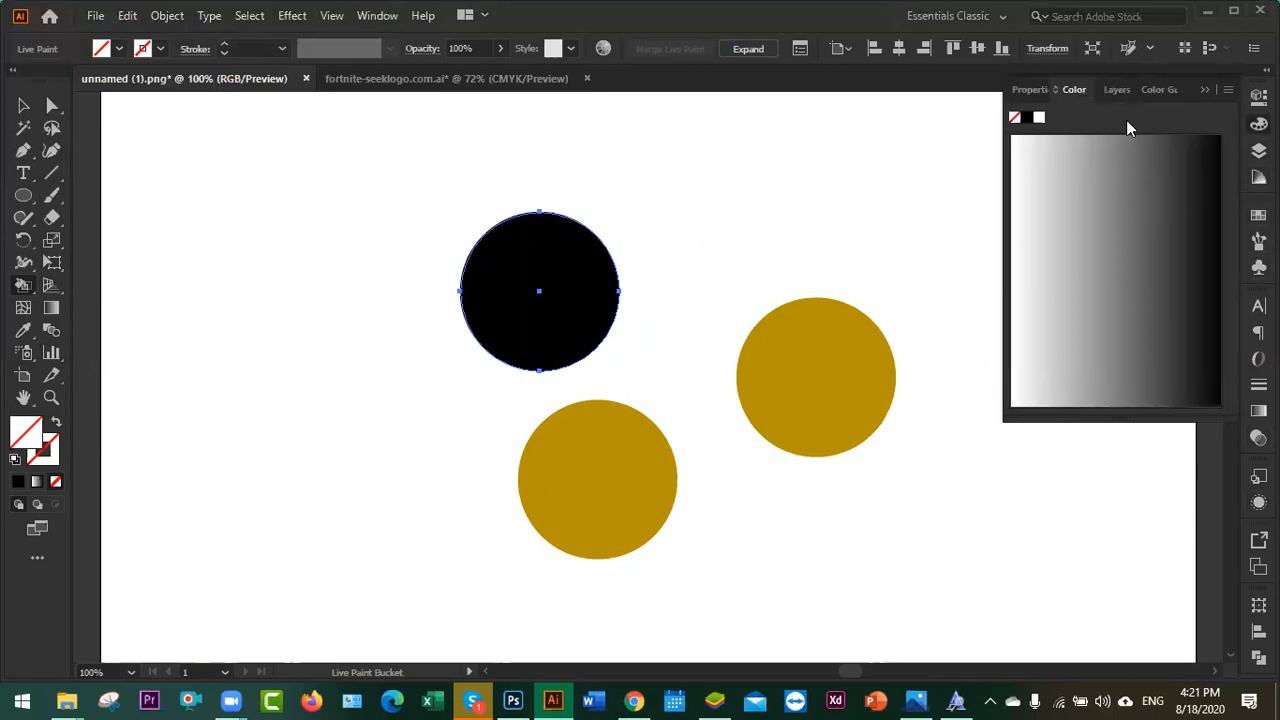
{"action": "left_click", "coordinate": [1228, 95]}
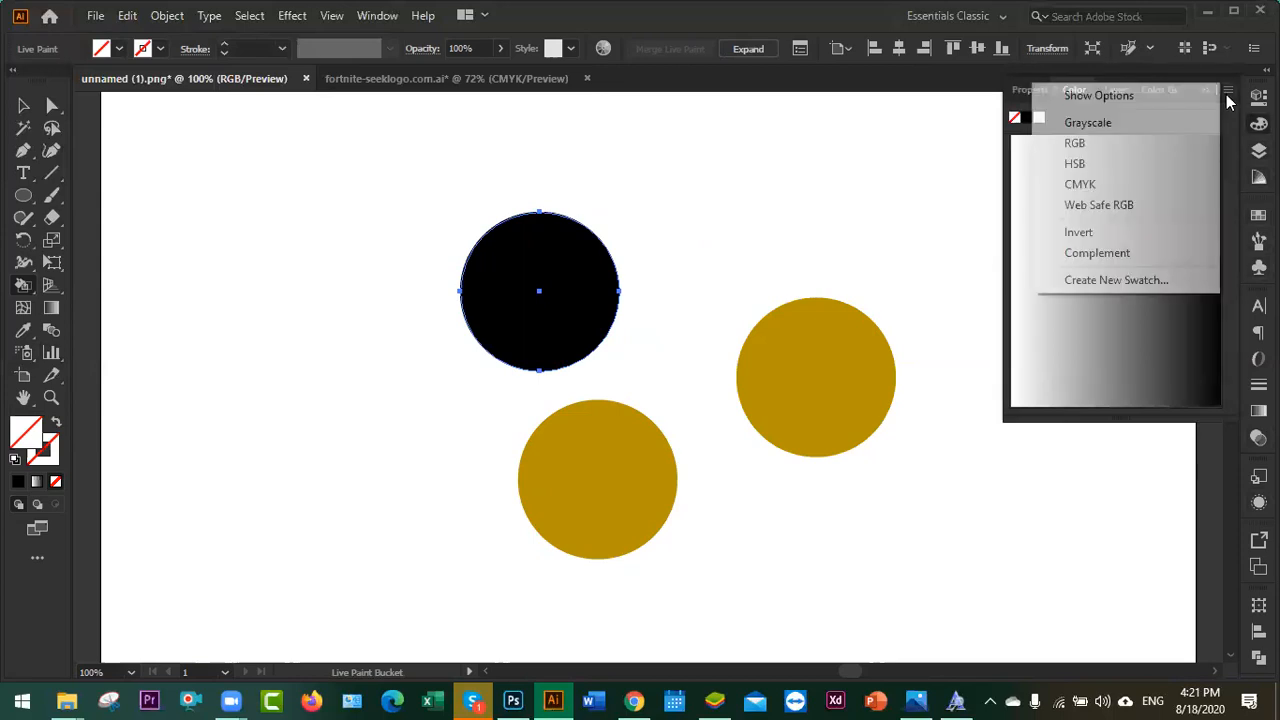
{"action": "left_click", "coordinate": [1103, 148]}
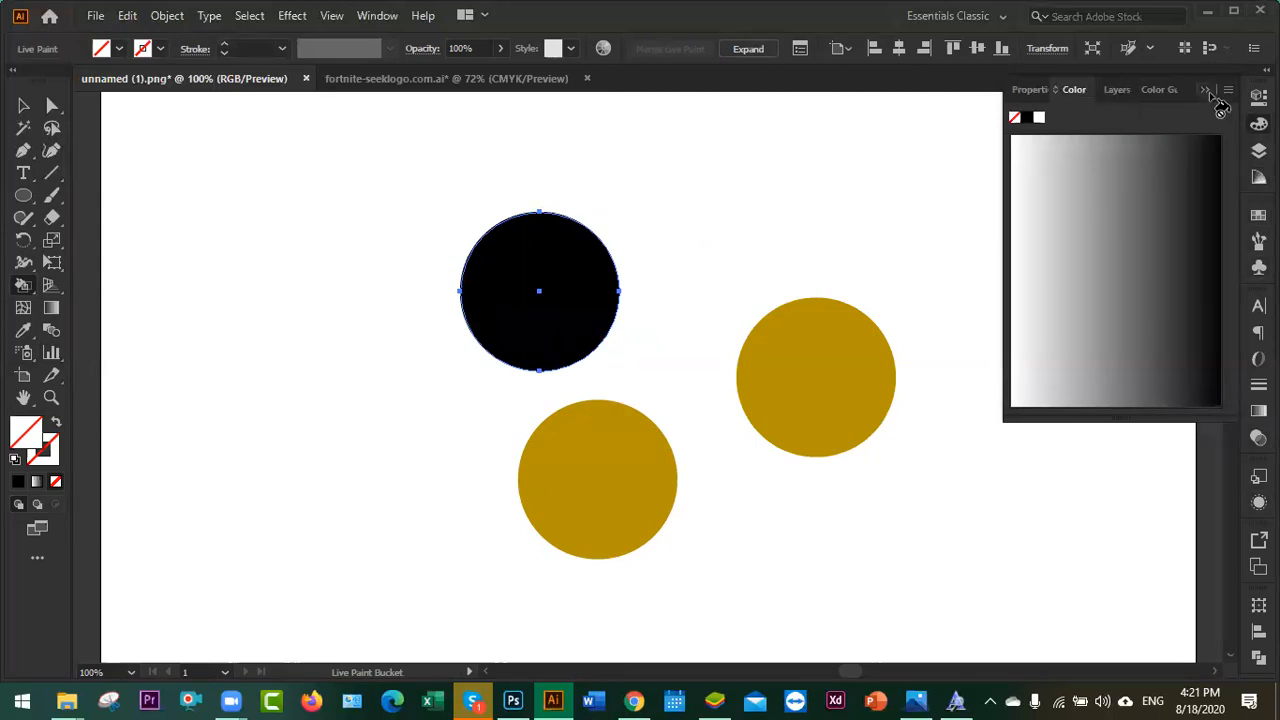
{"action": "left_click", "coordinate": [1207, 91]}
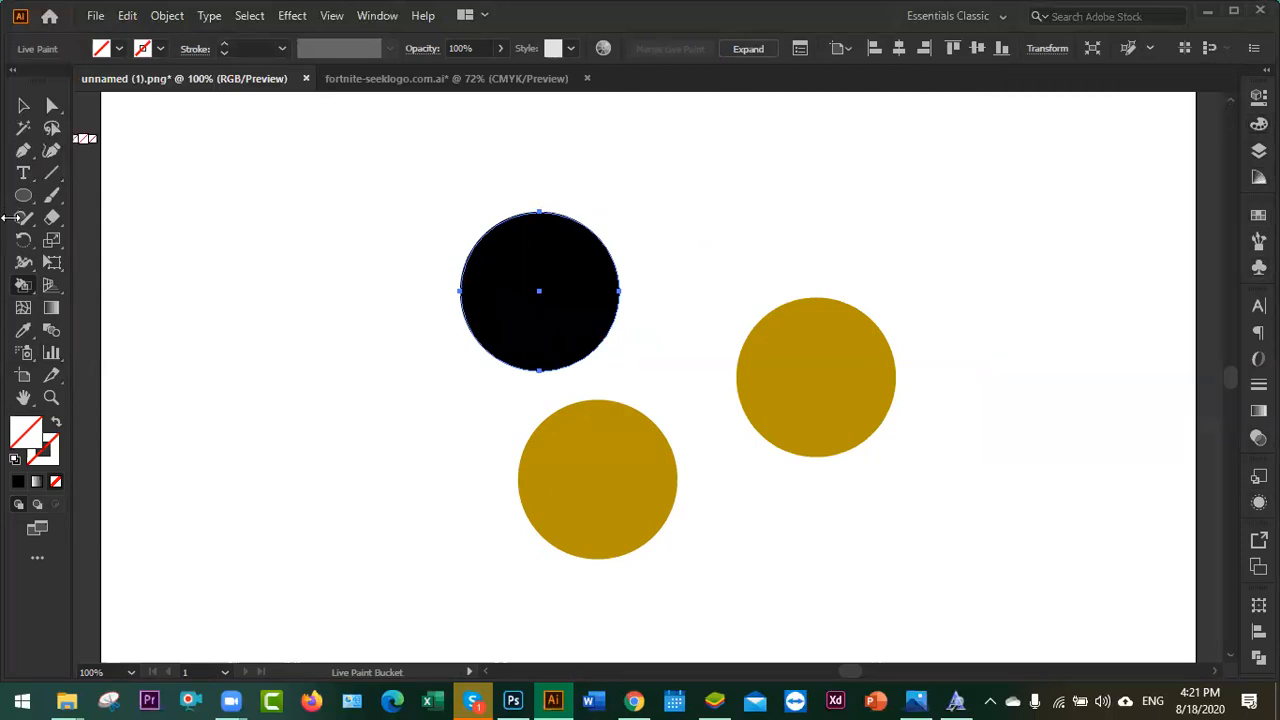
- Pick a light gray from the grayscale spectrum and apply it to the upper circle with the Live Paint Bucket
{"action": "left_click", "coordinate": [16, 483]}
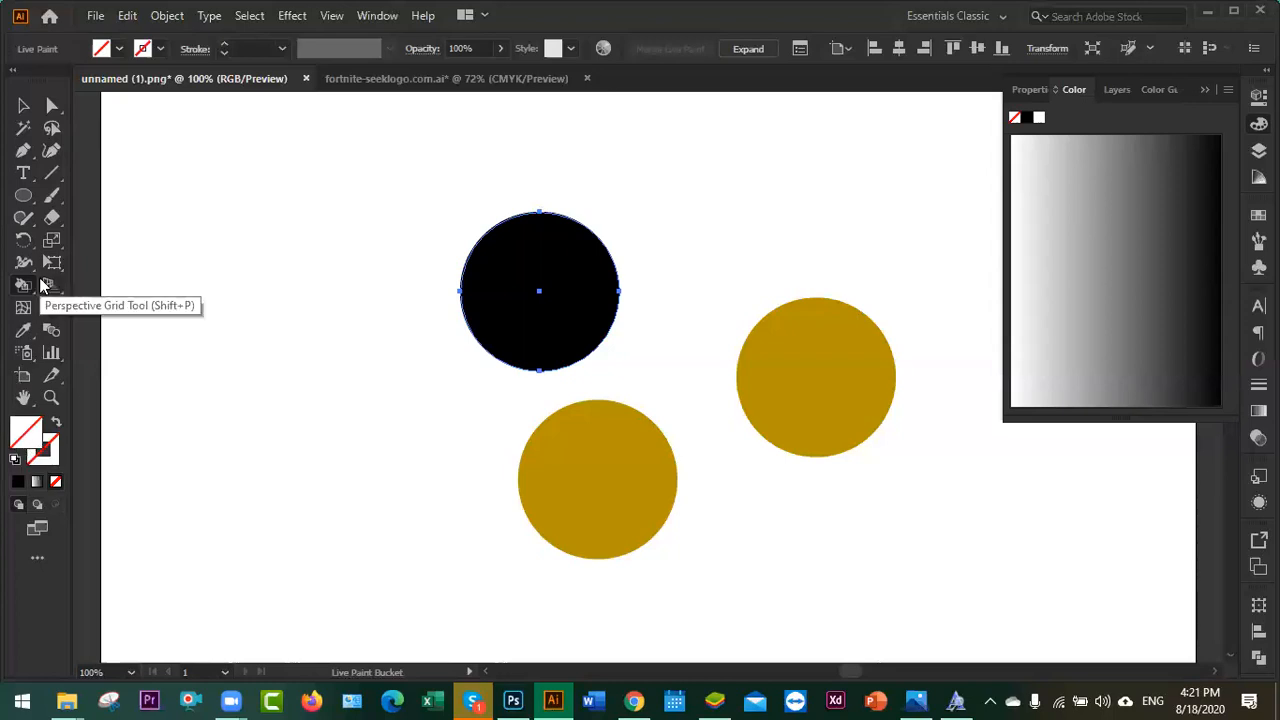
{"action": "mouse_move", "coordinate": [20, 290]}
{"action": "left_mouse_down"}
{"action": "mouse_move", "coordinate": [118, 307]}
{"action": "mouse_move", "coordinate": [108, 313]}
{"action": "left_mouse_up"}
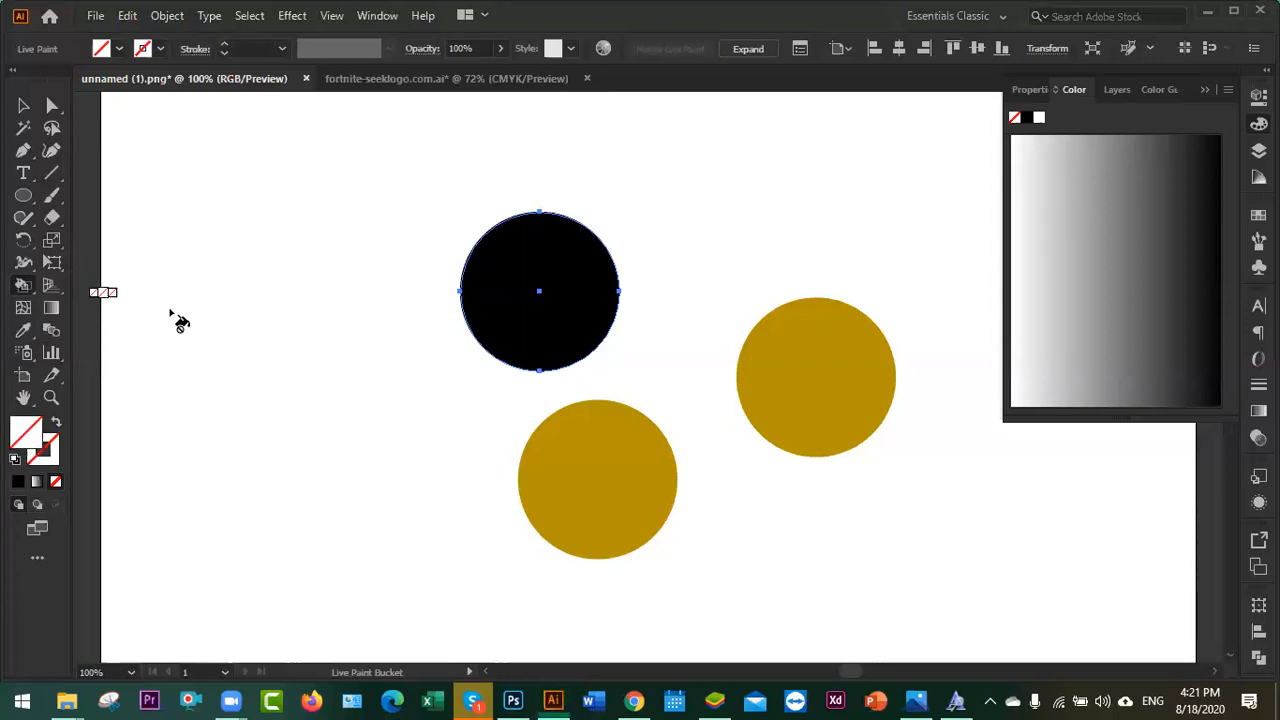
{"action": "left_click", "coordinate": [1085, 252]}
{"action": "left_click", "coordinate": [1031, 162]}
{"action": "left_click", "coordinate": [561, 293]}
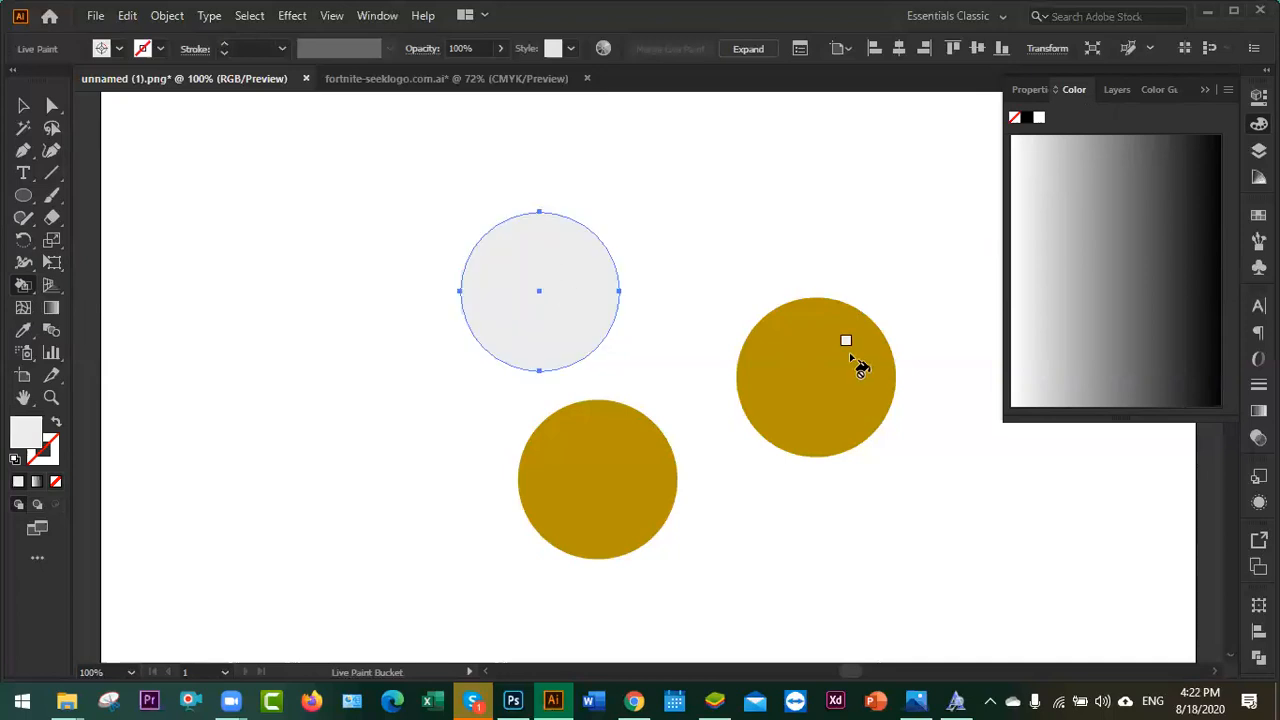
- Select the right-hand gold circle and paint it medium green with the Live Paint Bucket
{"action": "key", "text": "v"}
{"action": "left_click", "coordinate": [851, 362]}
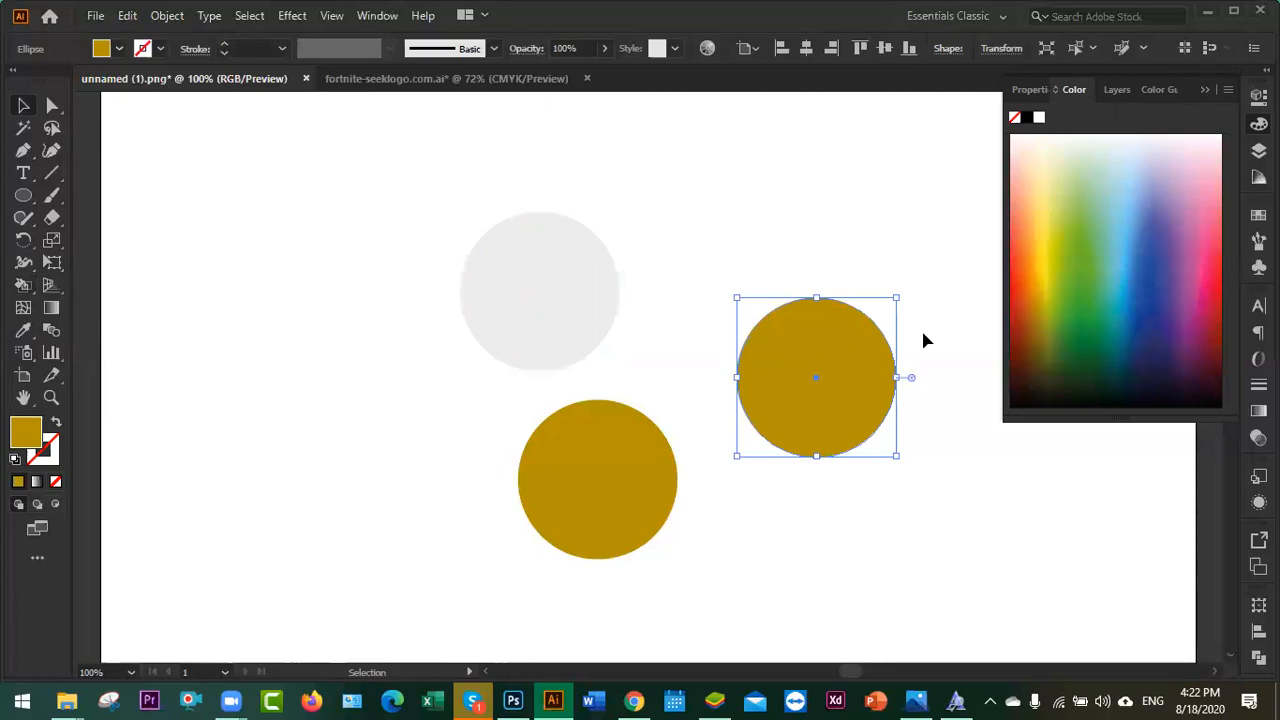
{"action": "key", "text": "k"}
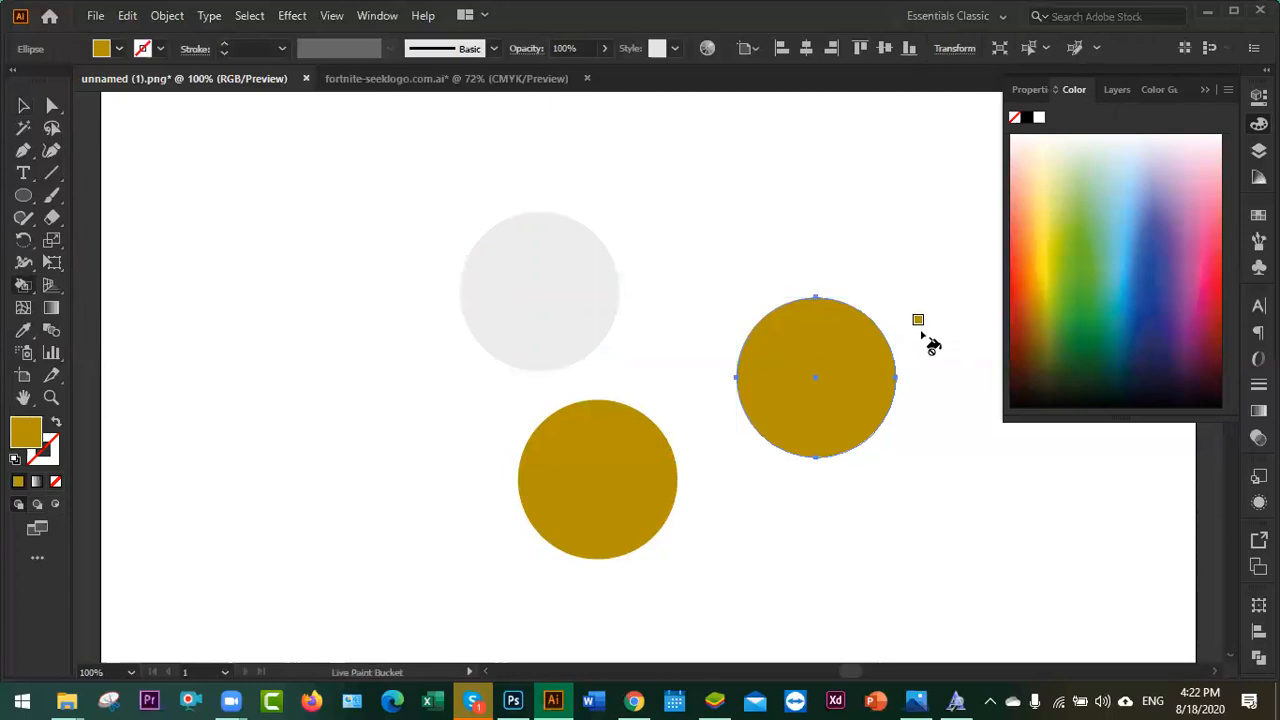
{"action": "left_click", "coordinate": [1090, 249]}
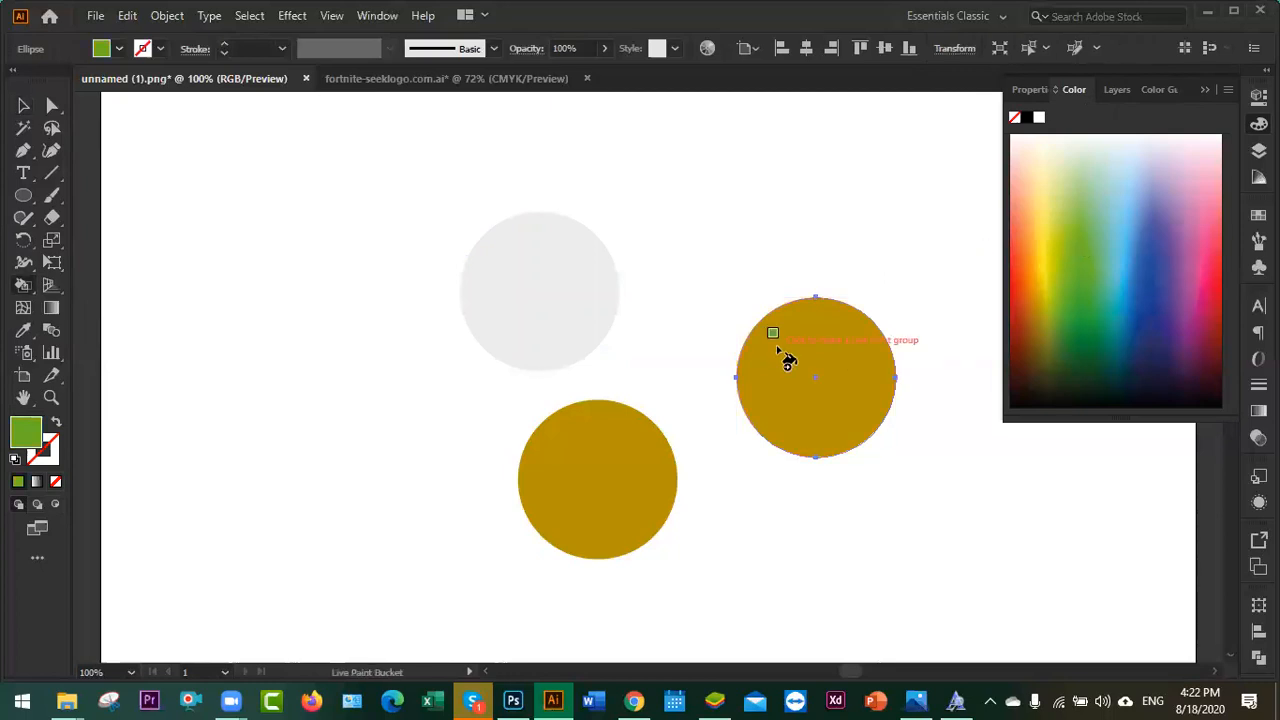
{"action": "left_click", "coordinate": [817, 332]}
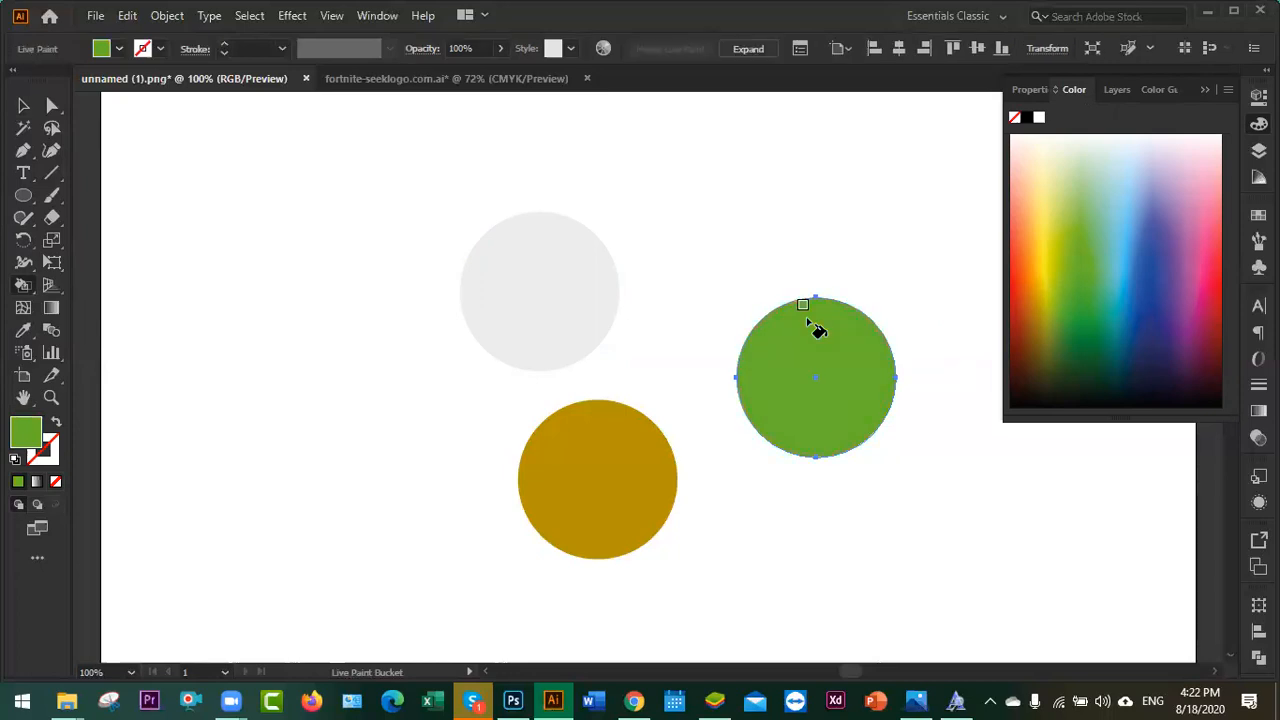
- Select all three circles and delete them from the artboard
{"action": "key", "text": "v"}
{"action": "left_click", "coordinate": [716, 369]}
{"action": "left_click_drag", "start_coordinate": [370, 189], "coordinate": [925, 597]}
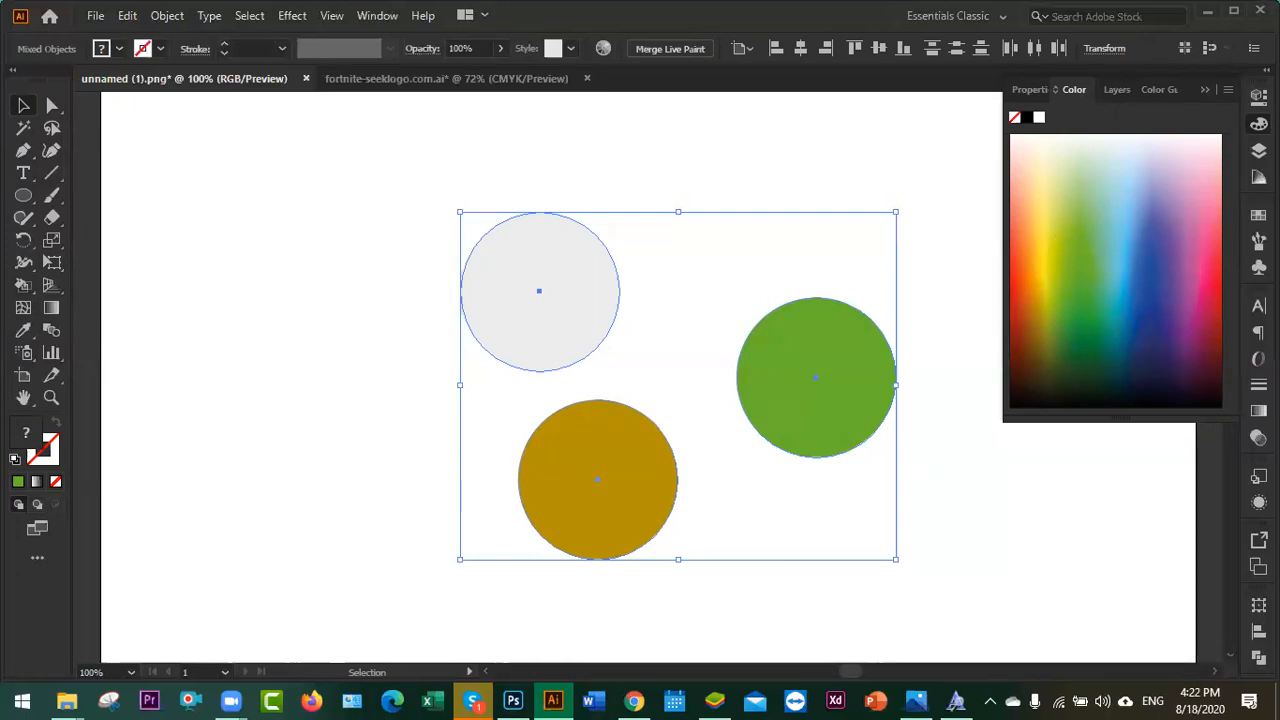
{"action": "left_click", "coordinate": [1207, 89]}
{"action": "key", "text": "Delete"}
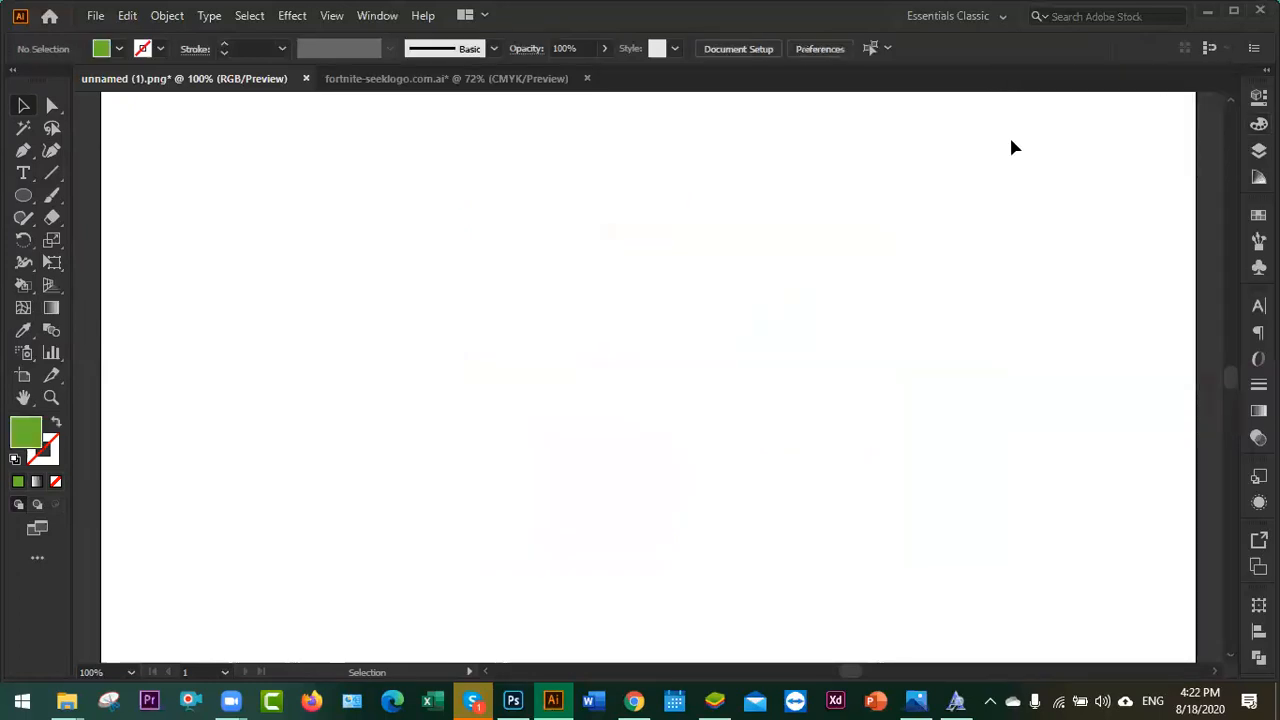
- Activate the Live Paint Selection tool
{"action": "left_click", "coordinate": [24, 287]}
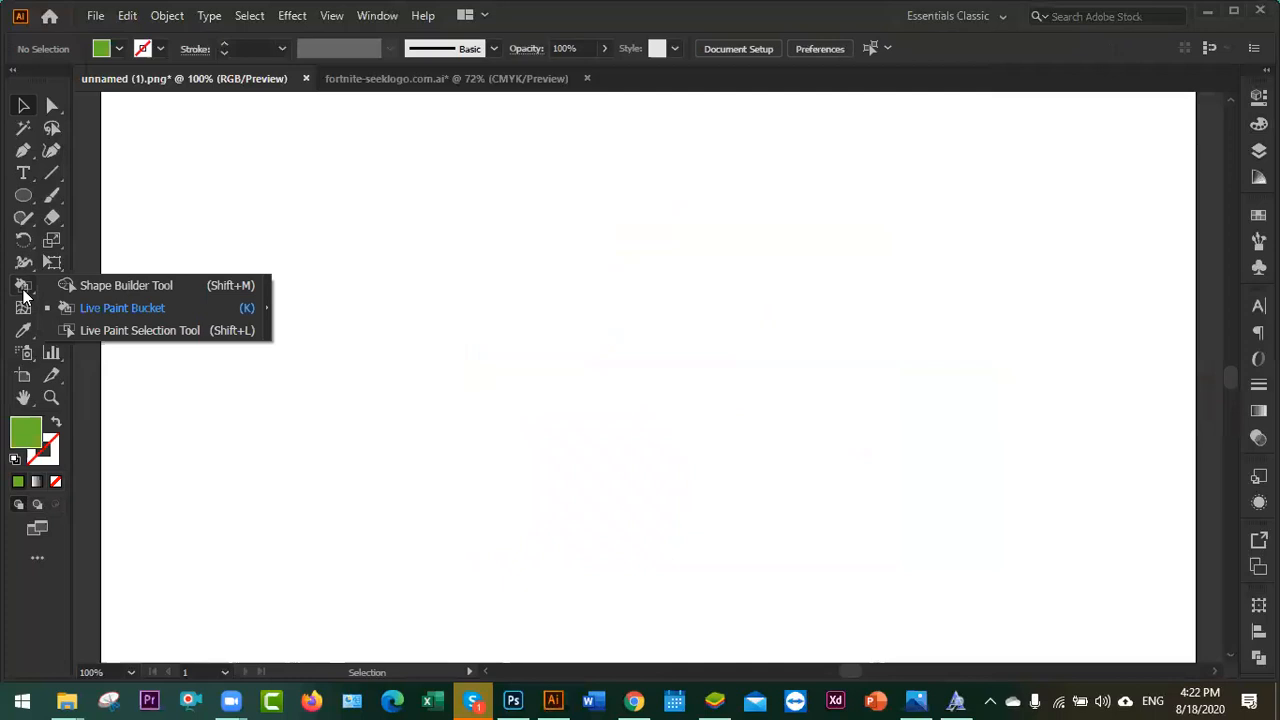
{"action": "left_click", "coordinate": [116, 334]}
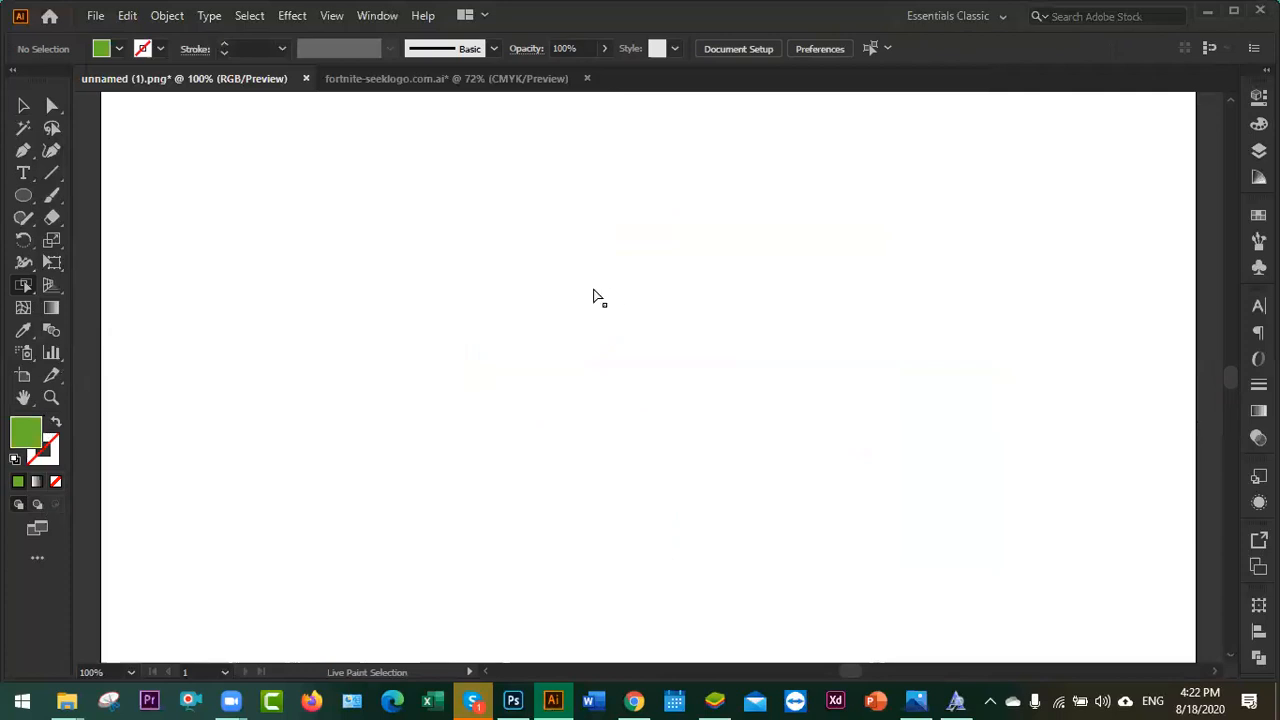
- Undo the deletion of the three circles and select the green and light gray circles' faces with the Live Paint Selection tool
{"action": "key", "text": "ctrl+a"}
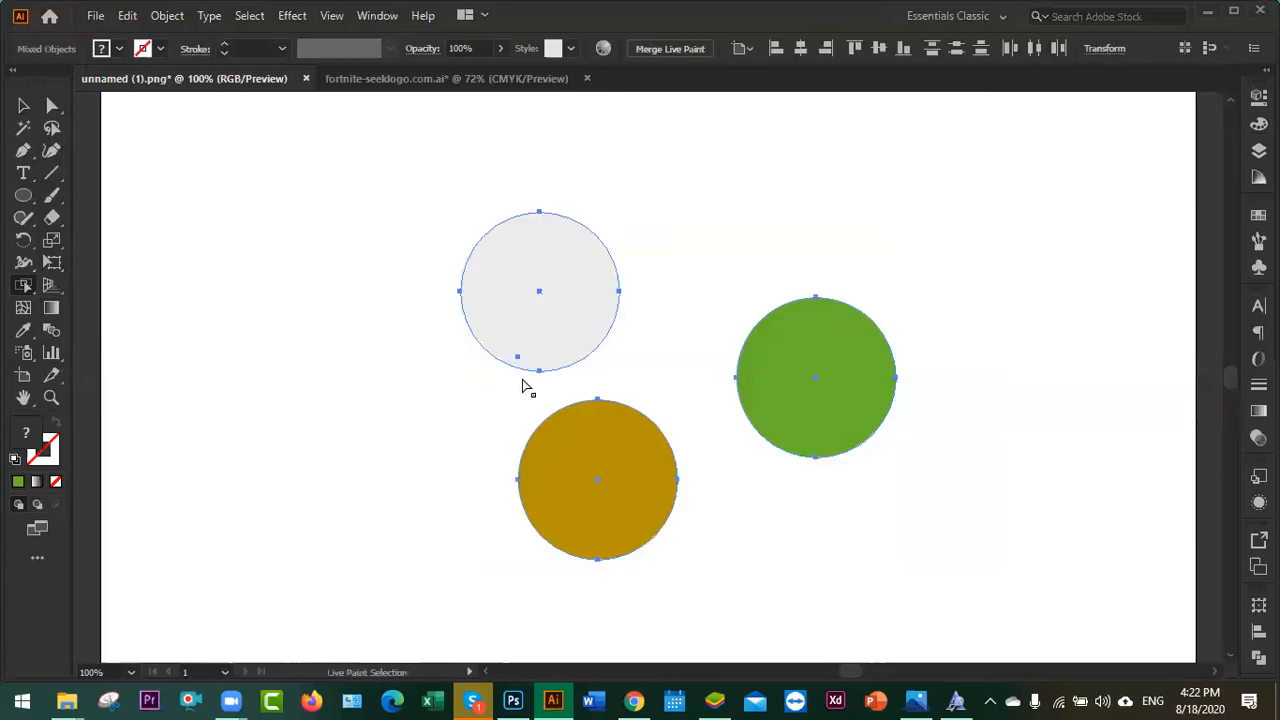
{"action": "left_click", "coordinate": [770, 362]}
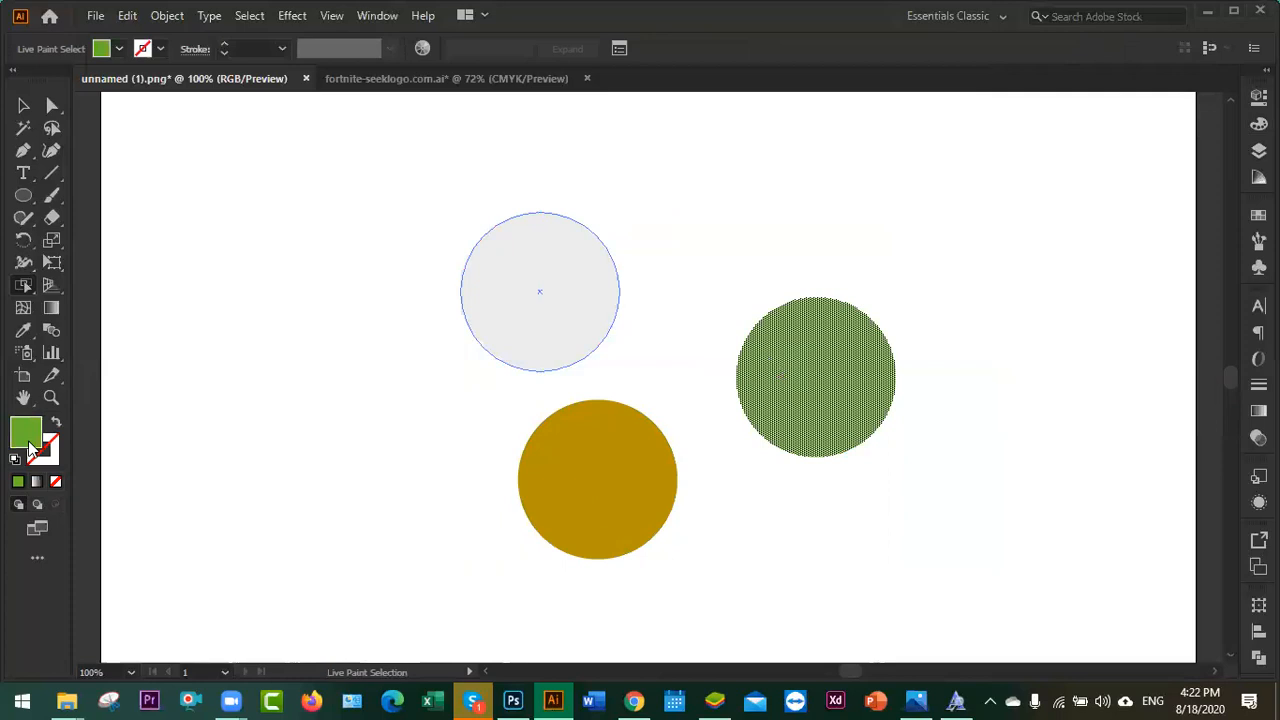
{"action": "left_click", "coordinate": [624, 470]}
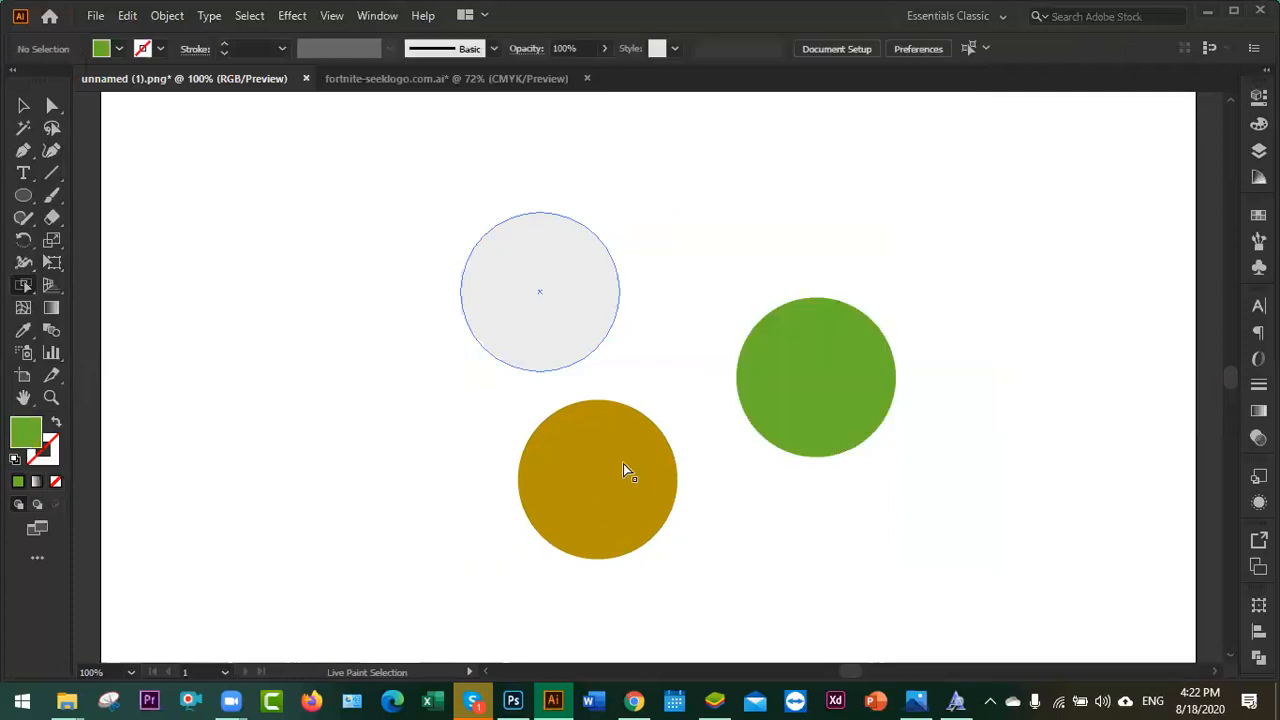
{"action": "left_click", "coordinate": [537, 357]}
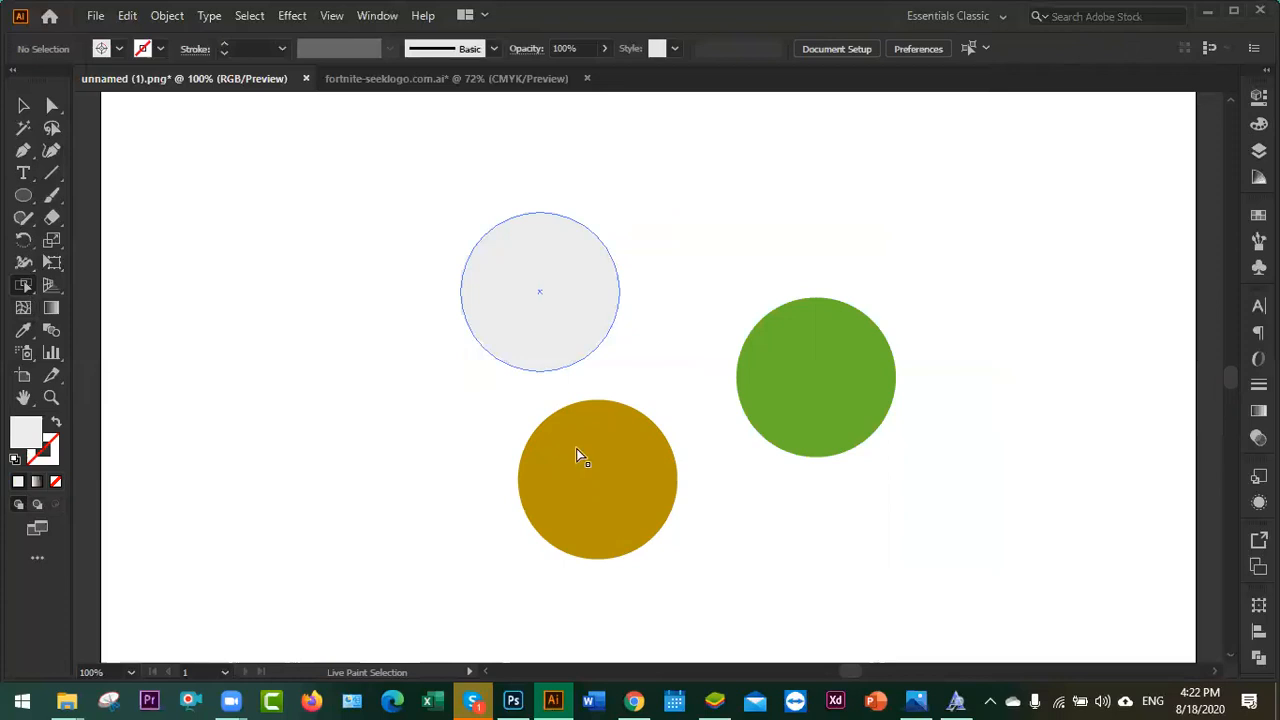
{"action": "left_click", "coordinate": [560, 330]}
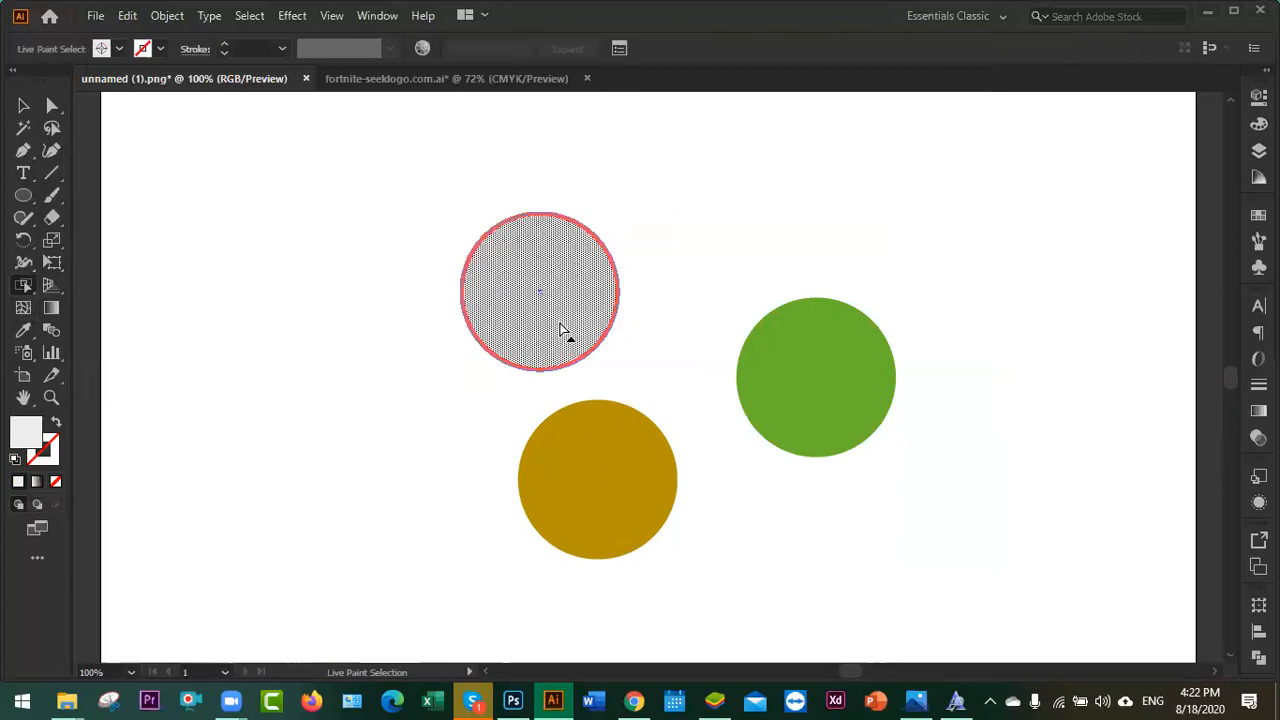
- Pick up the lower circle's gold fill and paint the green circle with it using the Live Paint Bucket
{"action": "key", "text": "v"}
{"action": "left_click", "coordinate": [625, 460]}
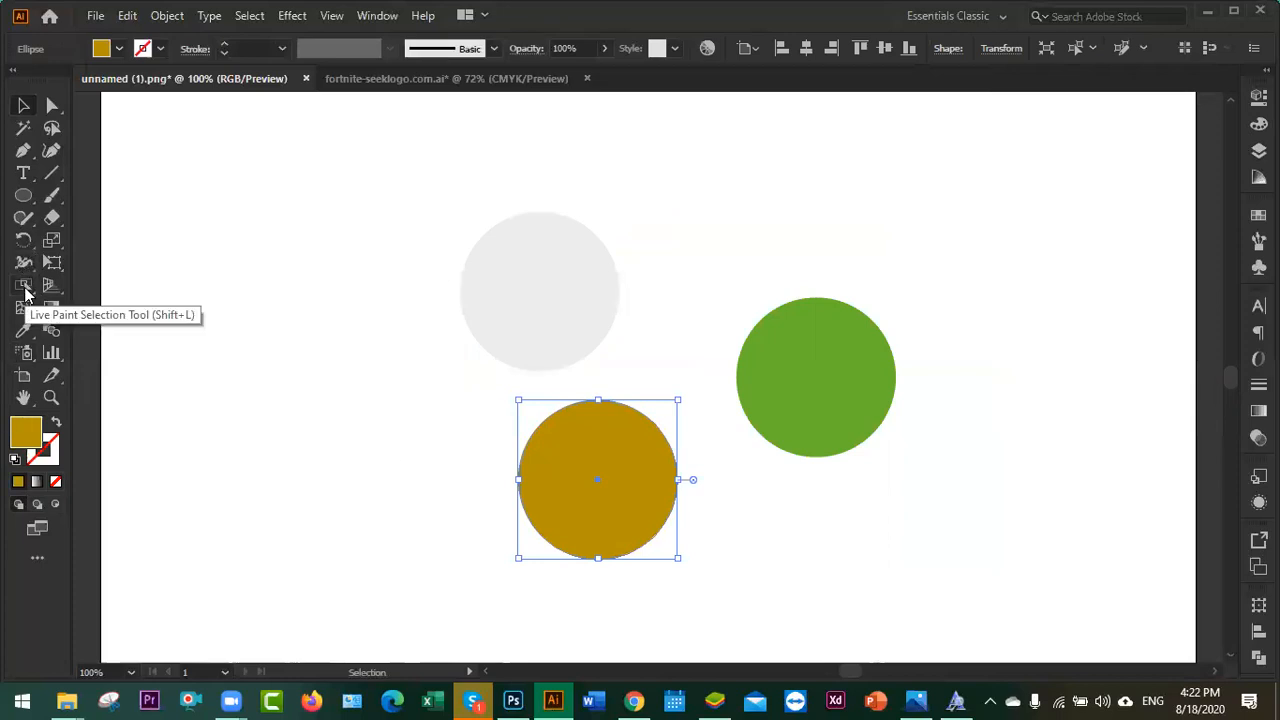
{"action": "left_click_drag", "start_coordinate": [25, 292], "coordinate": [75, 306]}
{"action": "left_click", "coordinate": [833, 369]}
{"action": "left_click", "coordinate": [20, 108]}
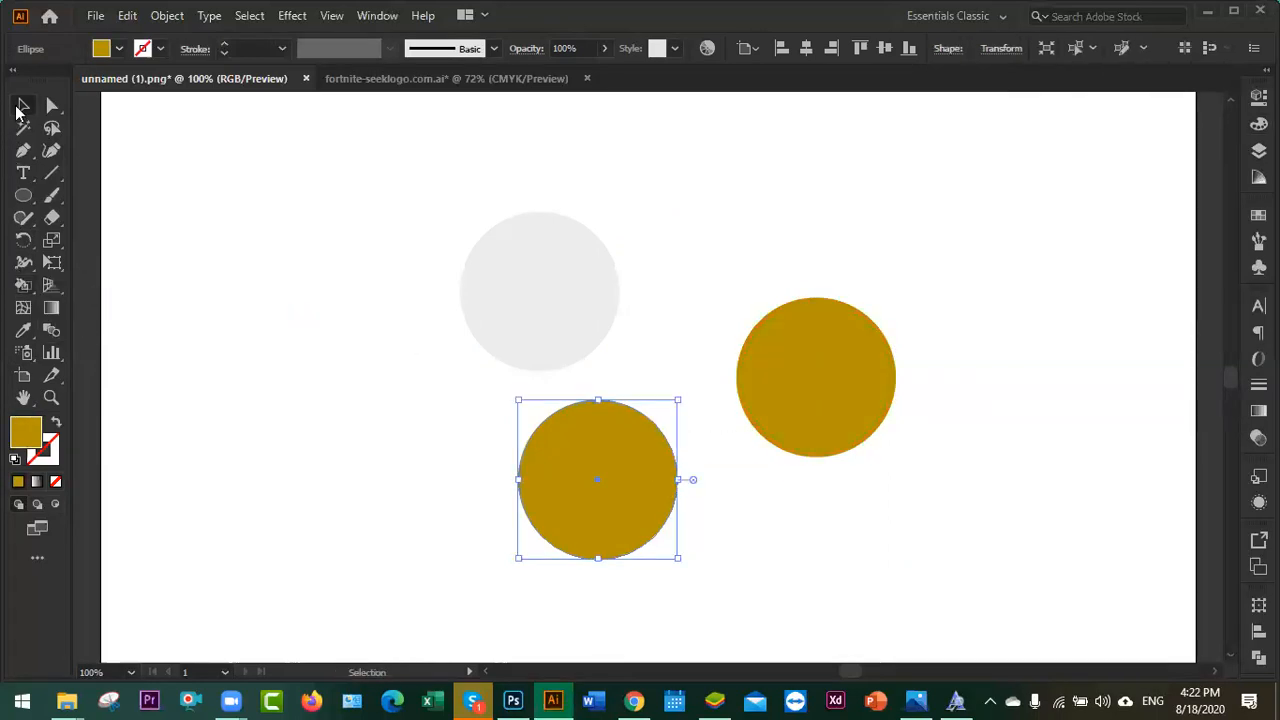
- Move the light gray circle below the two gold circles, and delete all three circles from the artboard
{"action": "left_click", "coordinate": [168, 287]}
{"action": "left_click_drag", "start_coordinate": [480, 320], "coordinate": [910, 571]}
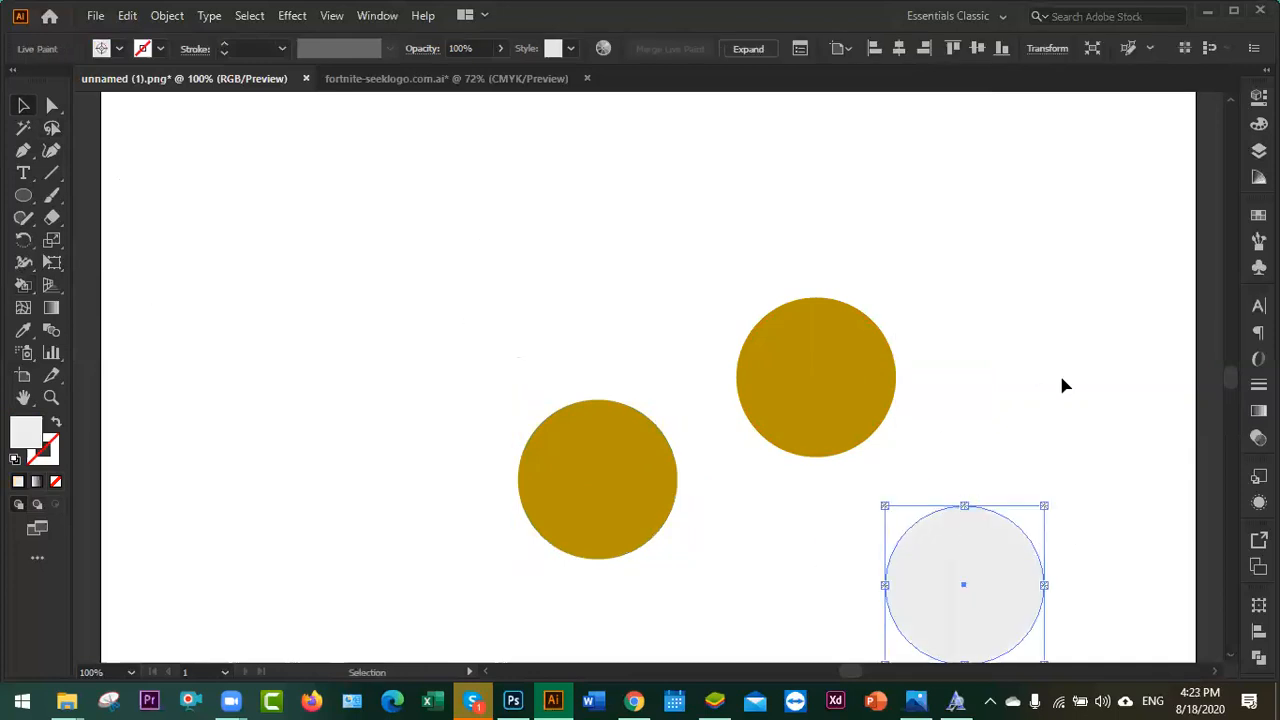
{"action": "left_click_drag", "start_coordinate": [1068, 260], "coordinate": [512, 627]}
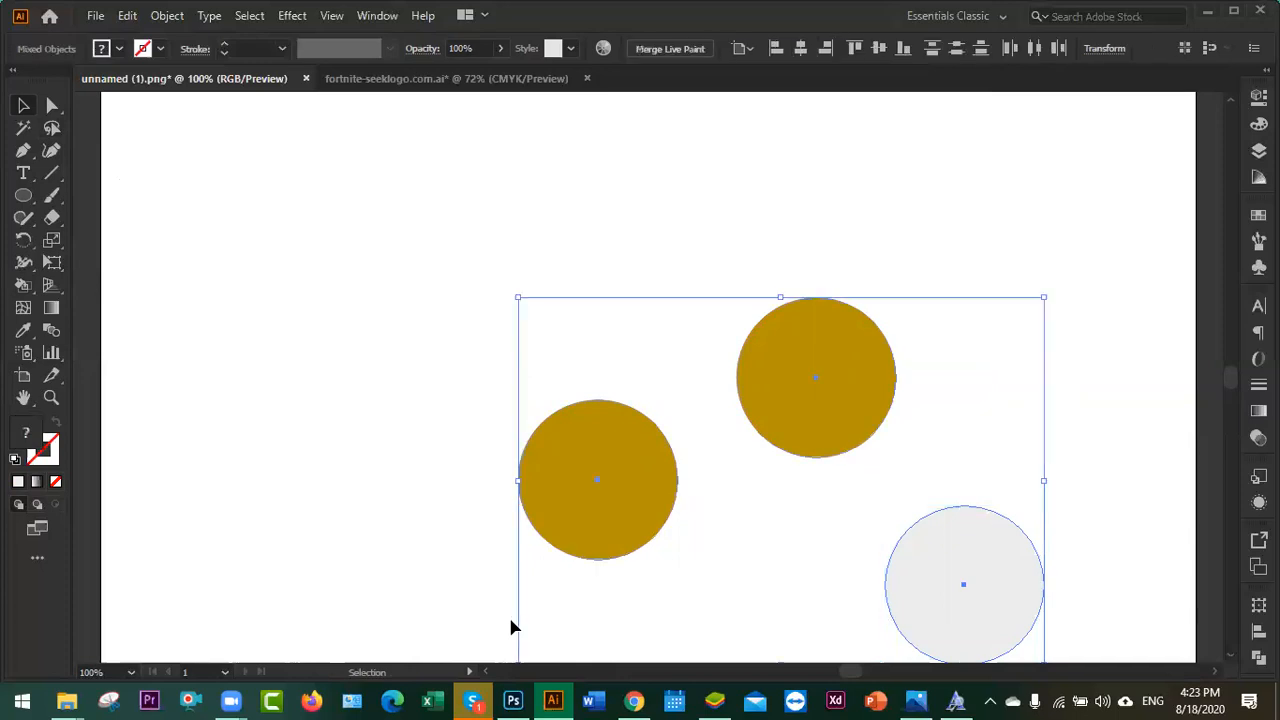
{"action": "key", "text": "Delete"}
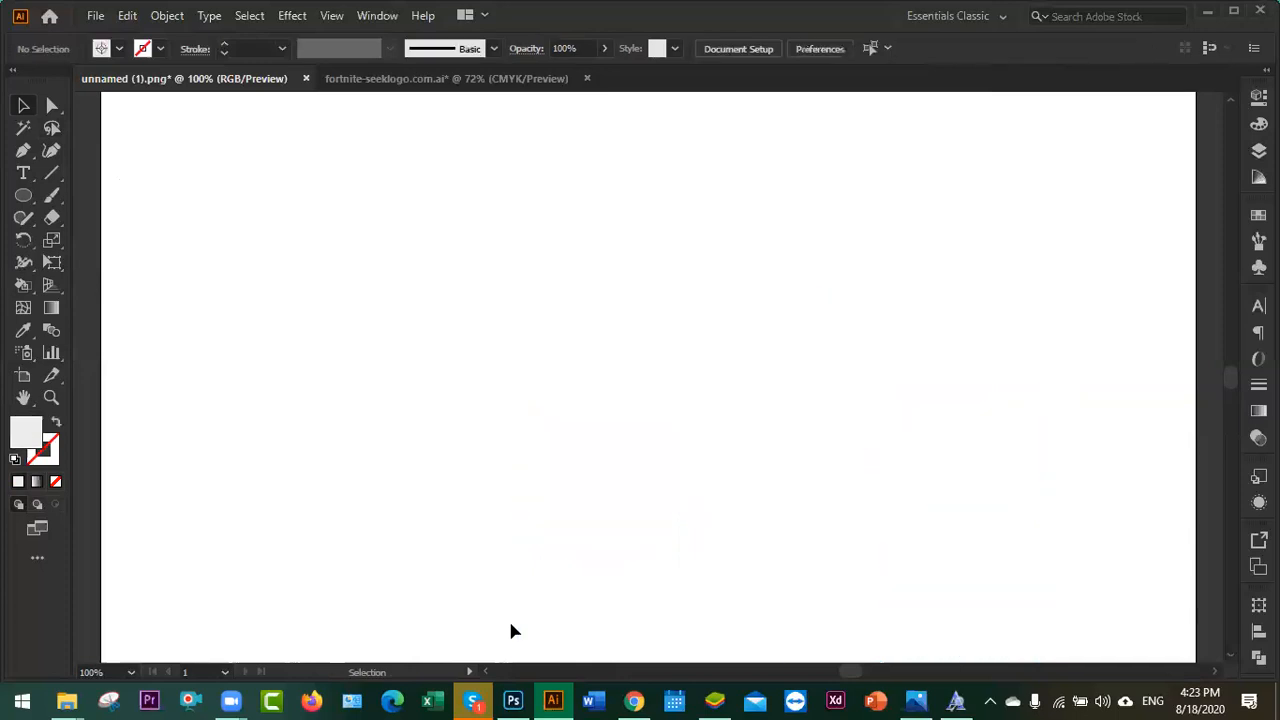
- Show the Perspective Grid tool's variants and activate the Shape Builder tool
{"action": "left_click", "coordinate": [53, 286]}
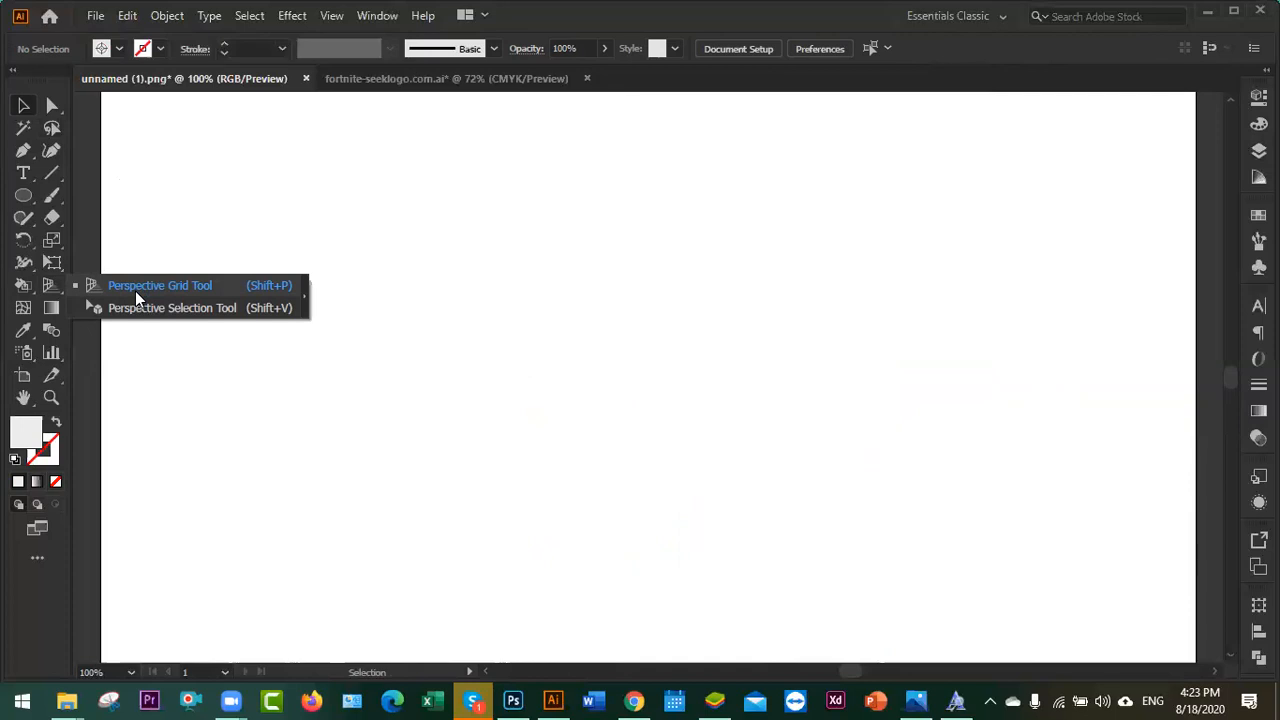
{"action": "left_click_drag", "start_coordinate": [23, 285], "coordinate": [78, 289]}
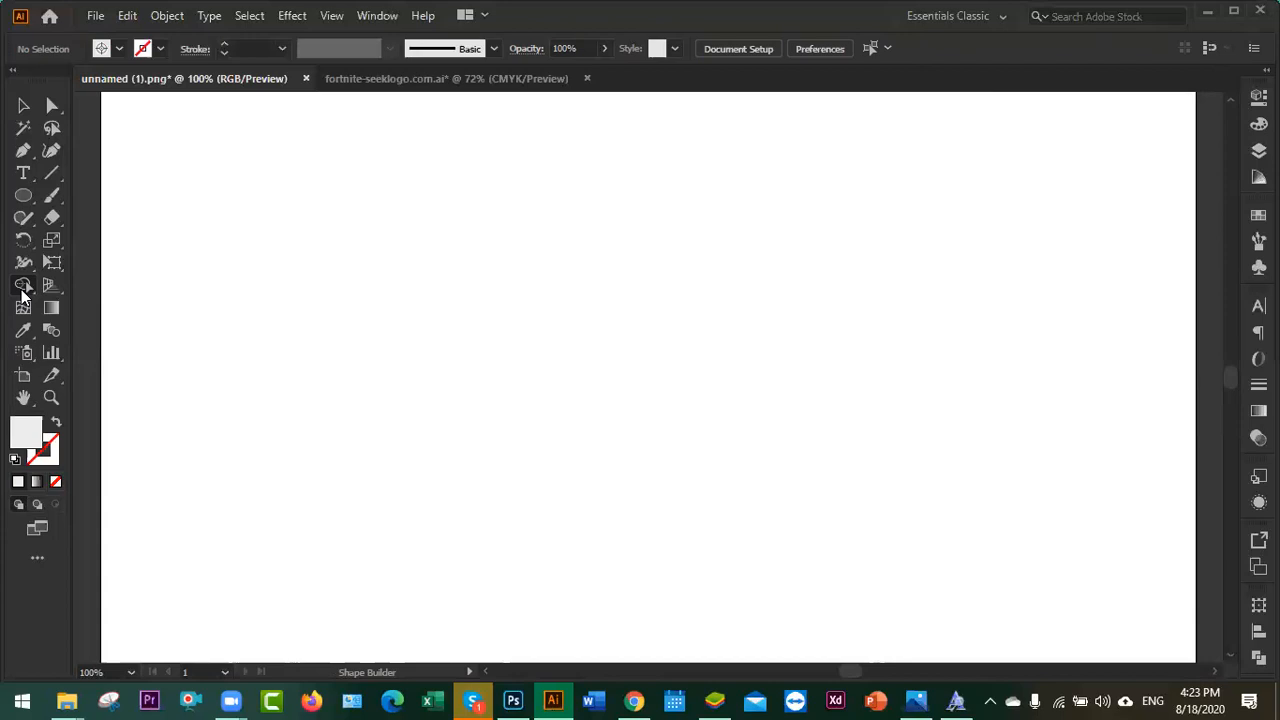
- Switch to Chrome, search Google Images for "icon shape" and browse the results
{"action": "left_click", "coordinate": [632, 700]}
{"action": "left_click", "coordinate": [137, 140]}
{"action": "type", "text": "icon"}
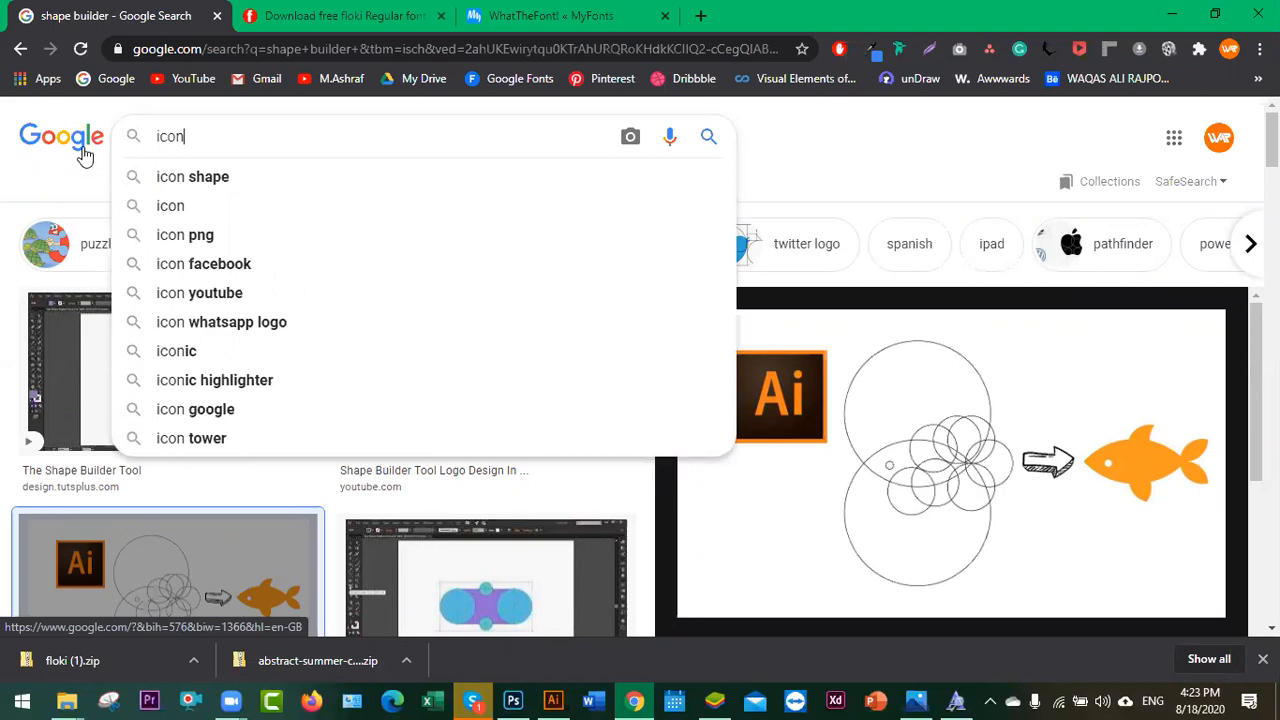
{"action": "key", "text": "Down"}
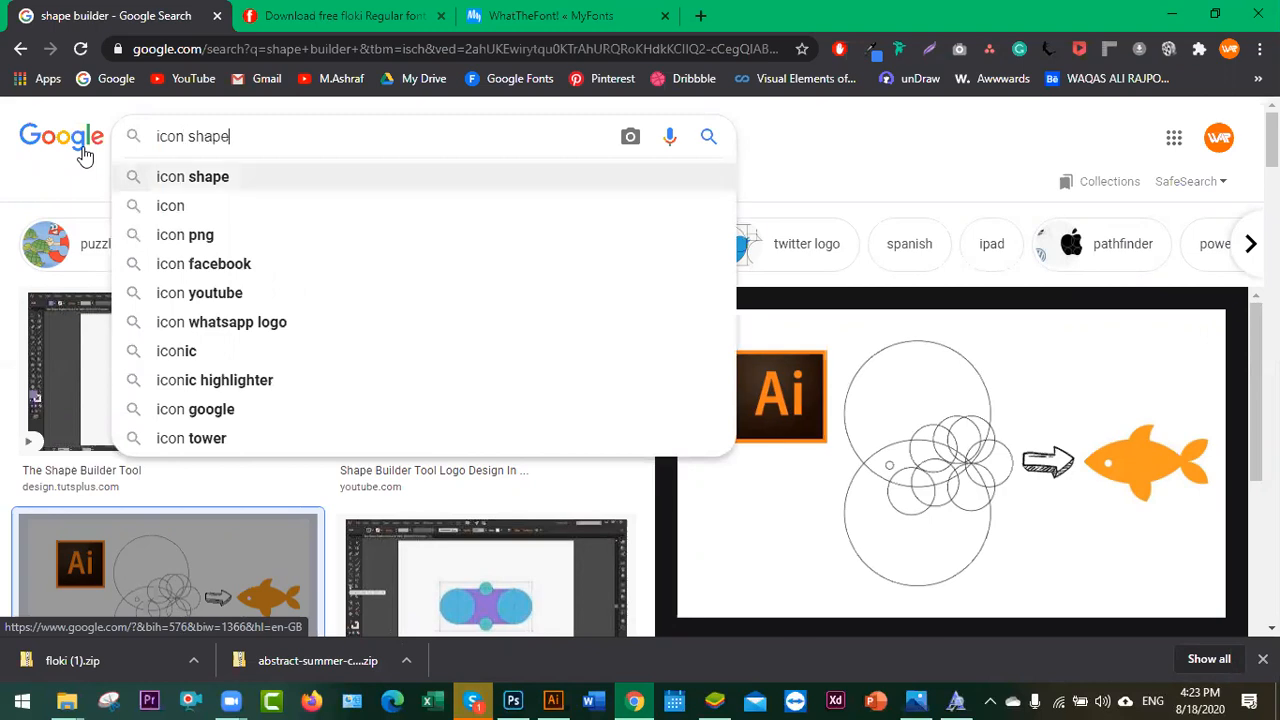
{"action": "key", "text": "Return"}
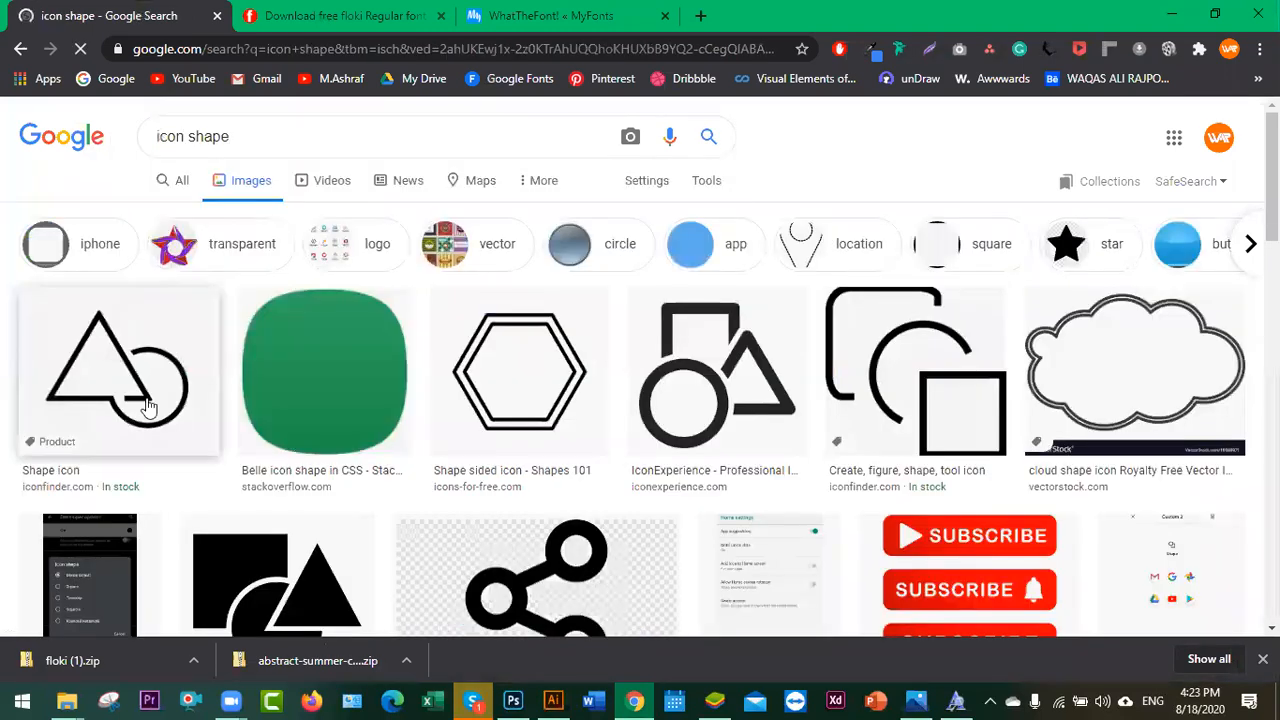
{"action": "scroll", "coordinate": [625, 452], "scroll_direction": "down", "scroll_amount": 4}
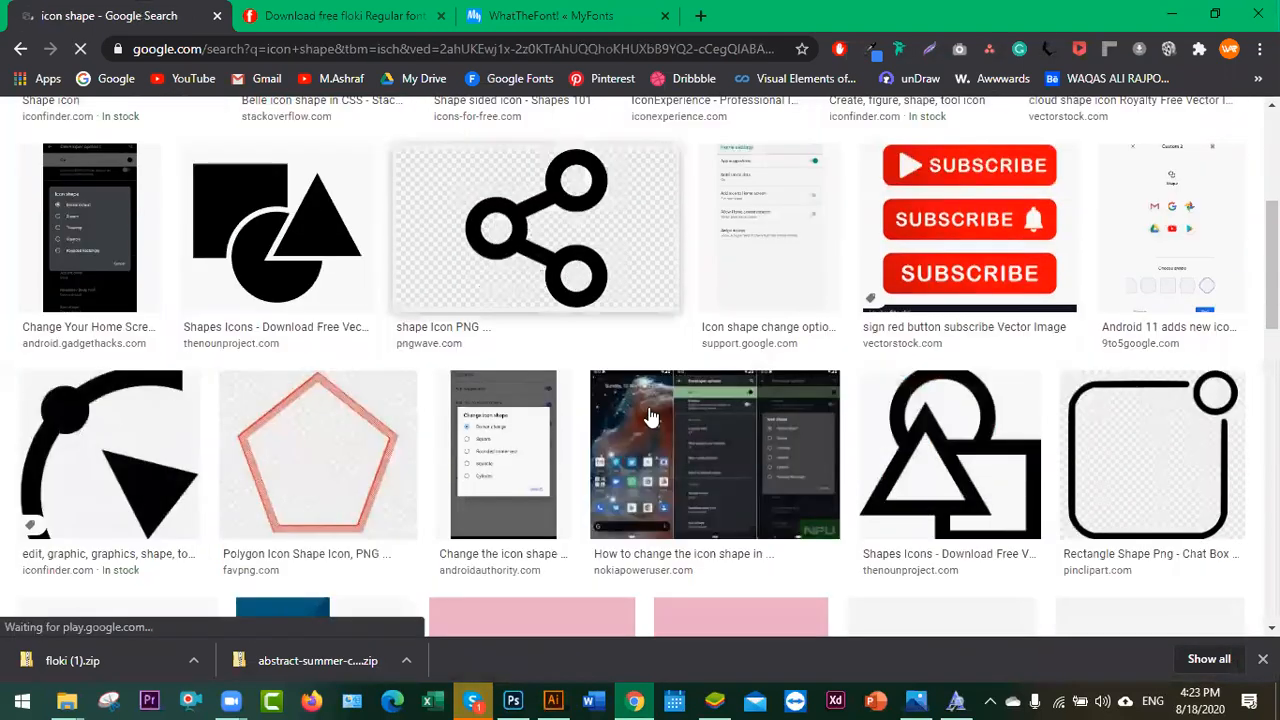
{"action": "scroll", "coordinate": [277, 317], "scroll_direction": "up", "scroll_amount": 5}
- Change the image search to "tool icon shape" and look through the results
{"action": "left_click_drag", "start_coordinate": [185, 135], "coordinate": [100, 148]}
{"action": "key", "text": "Left"}
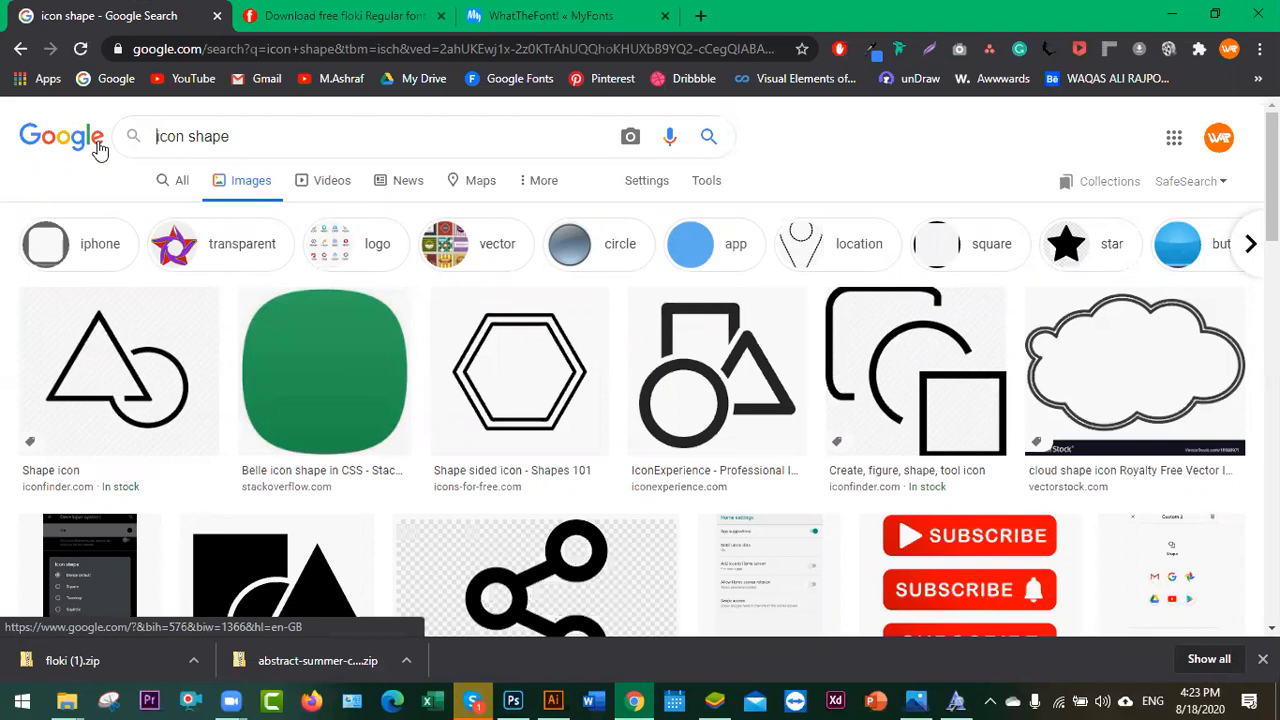
{"action": "type", "text": "tool"}
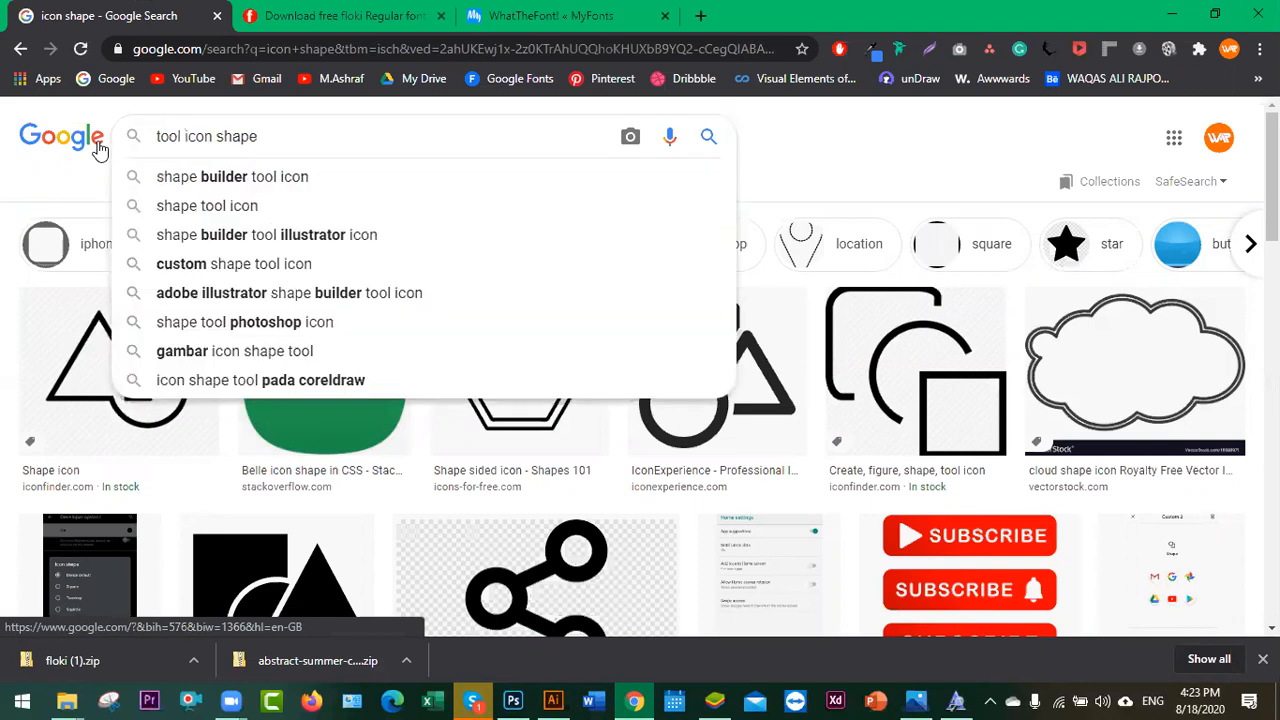
{"action": "key", "text": "Return"}
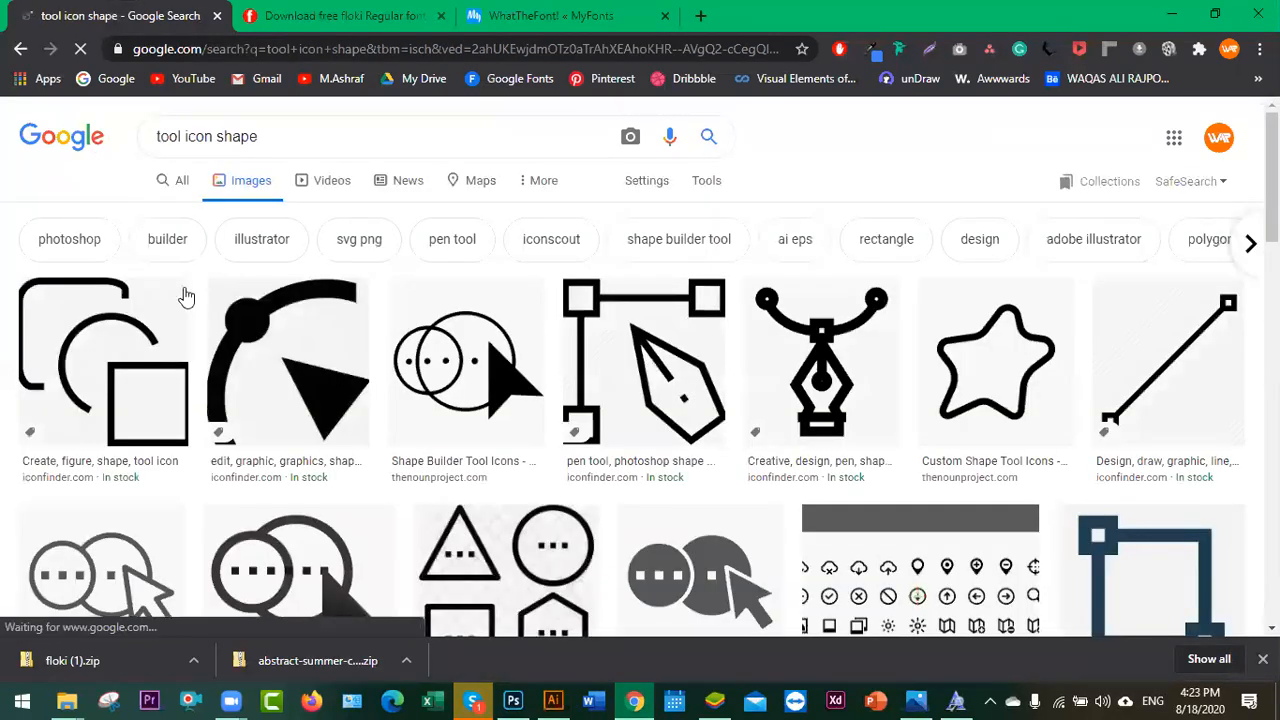
{"action": "scroll", "coordinate": [733, 370], "scroll_direction": "down", "scroll_amount": 2}
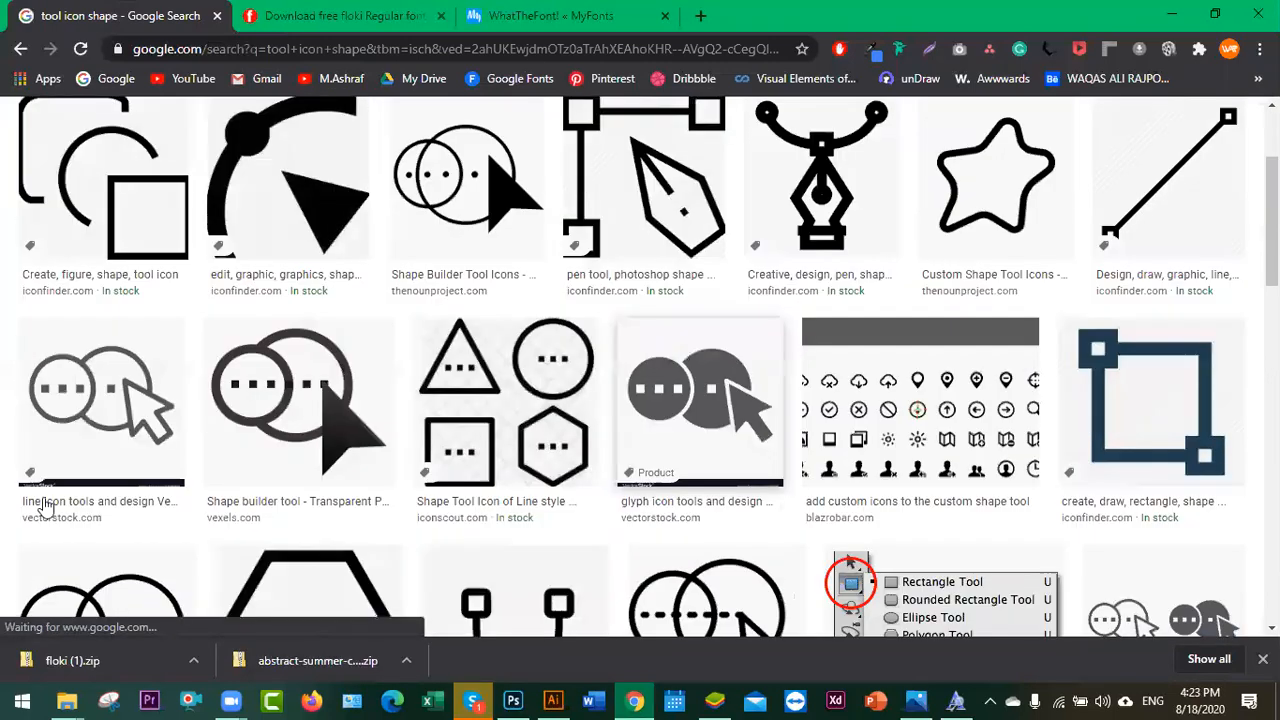
{"action": "scroll", "coordinate": [150, 495], "scroll_direction": "down", "scroll_amount": 5}
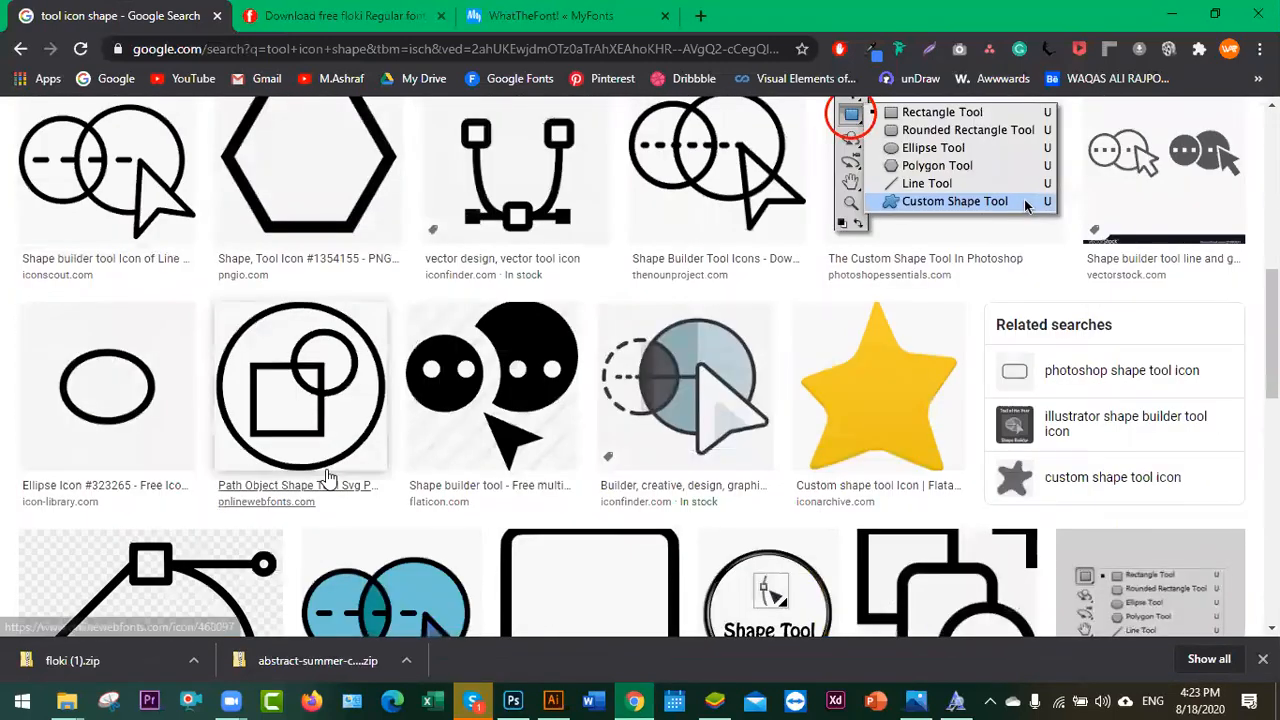
{"action": "scroll", "coordinate": [330, 478], "scroll_direction": "down", "scroll_amount": 3}
{"action": "scroll", "coordinate": [206, 448], "scroll_direction": "up", "scroll_amount": 10}
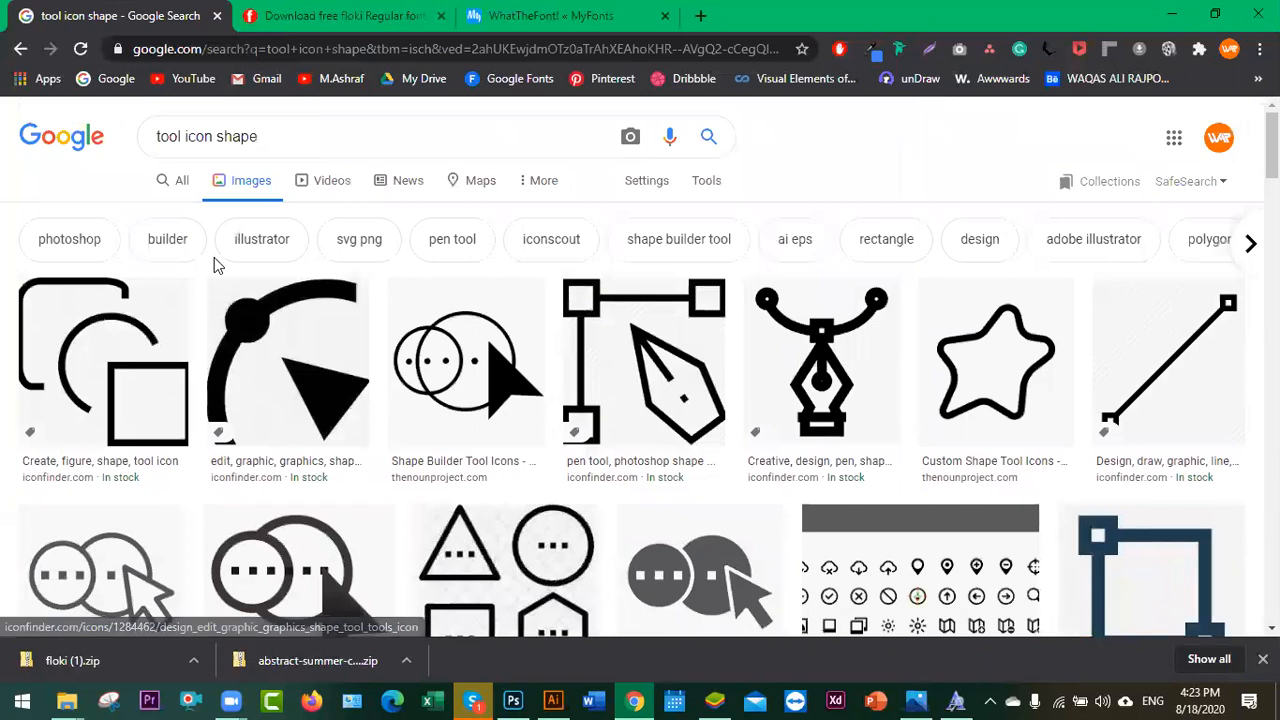
- Shorten the image search to "tool icon" and browse the resulting pictures
{"action": "left_click", "coordinate": [311, 144]}
{"action": "key", "text": "BackSpace"}
{"action": "key", "text": "BackSpace"}
{"action": "key", "text": "BackSpace"}
{"action": "key", "text": "BackSpace"}
{"action": "key", "text": "BackSpace"}
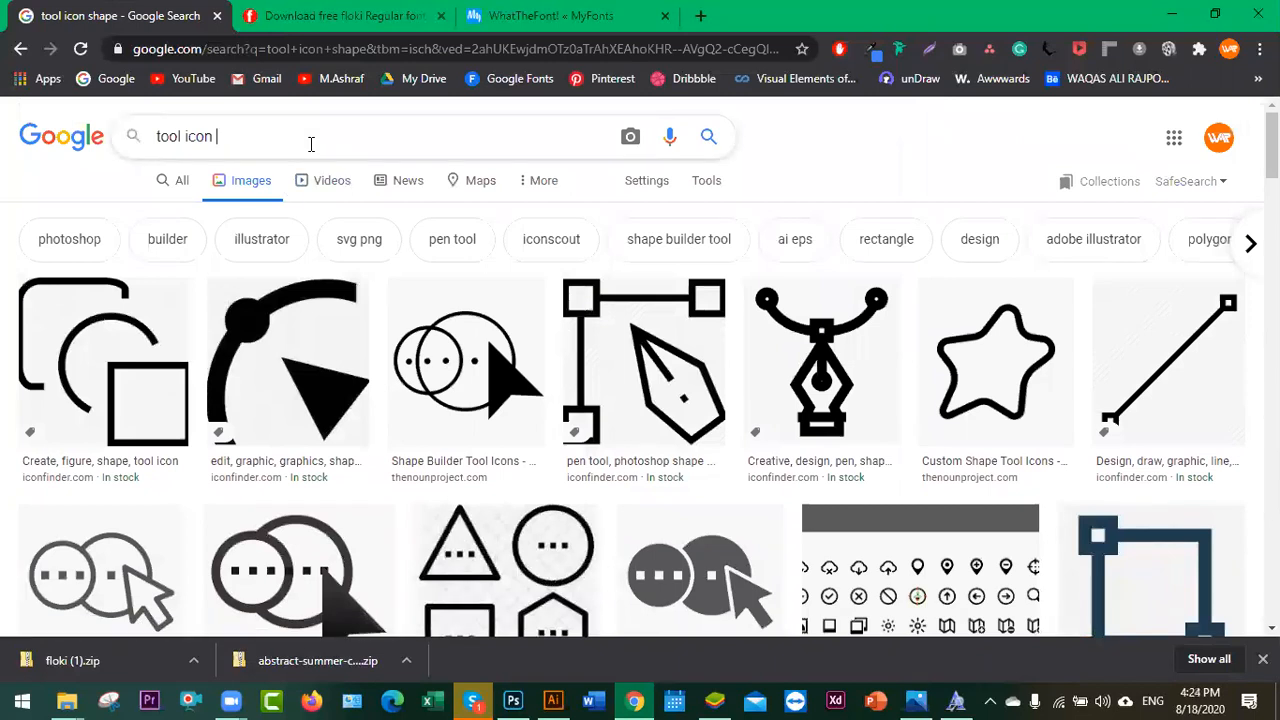
{"action": "key", "text": "Return"}
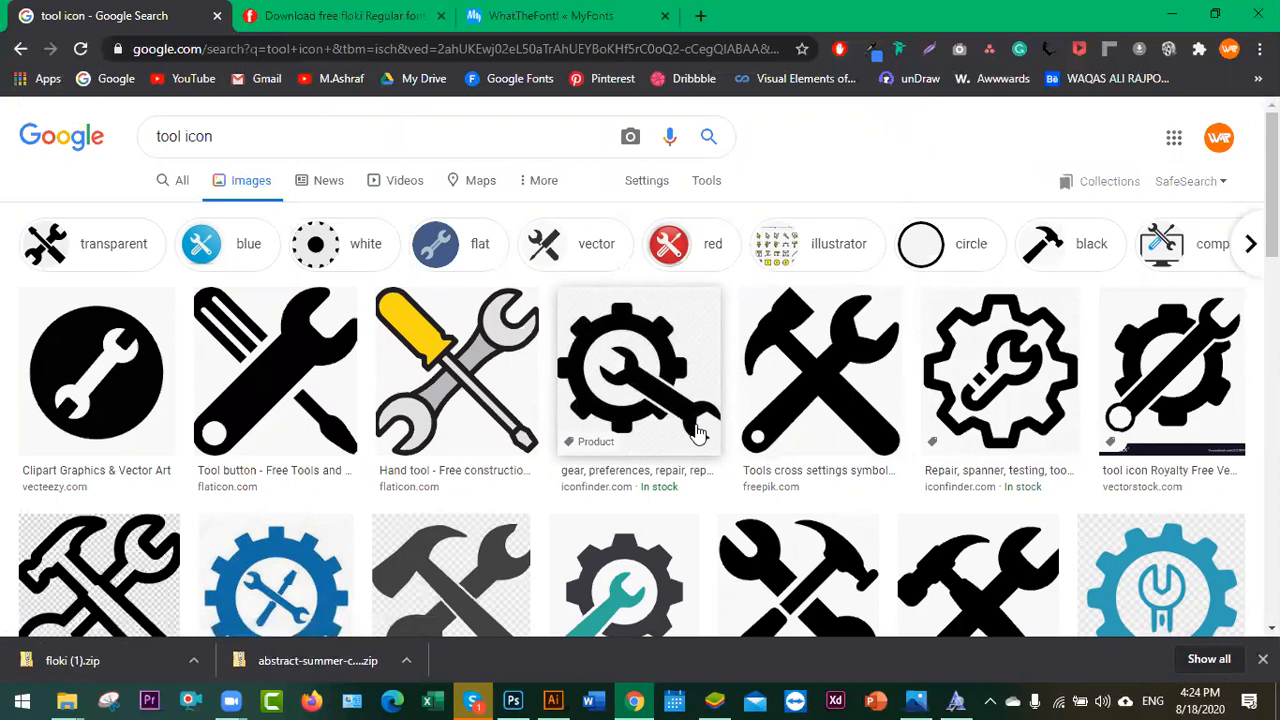
{"action": "scroll", "coordinate": [537, 480], "scroll_direction": "down", "scroll_amount": 3}
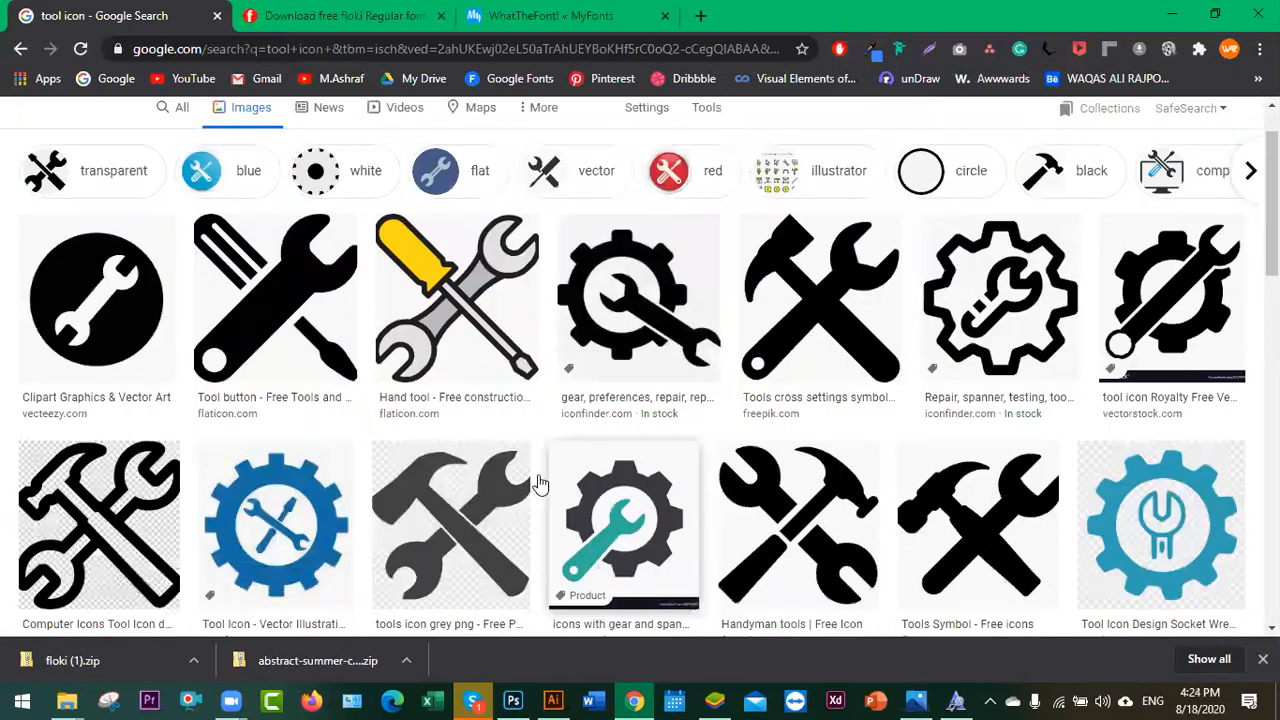
{"action": "scroll", "coordinate": [298, 374], "scroll_direction": "up", "scroll_amount": 3}
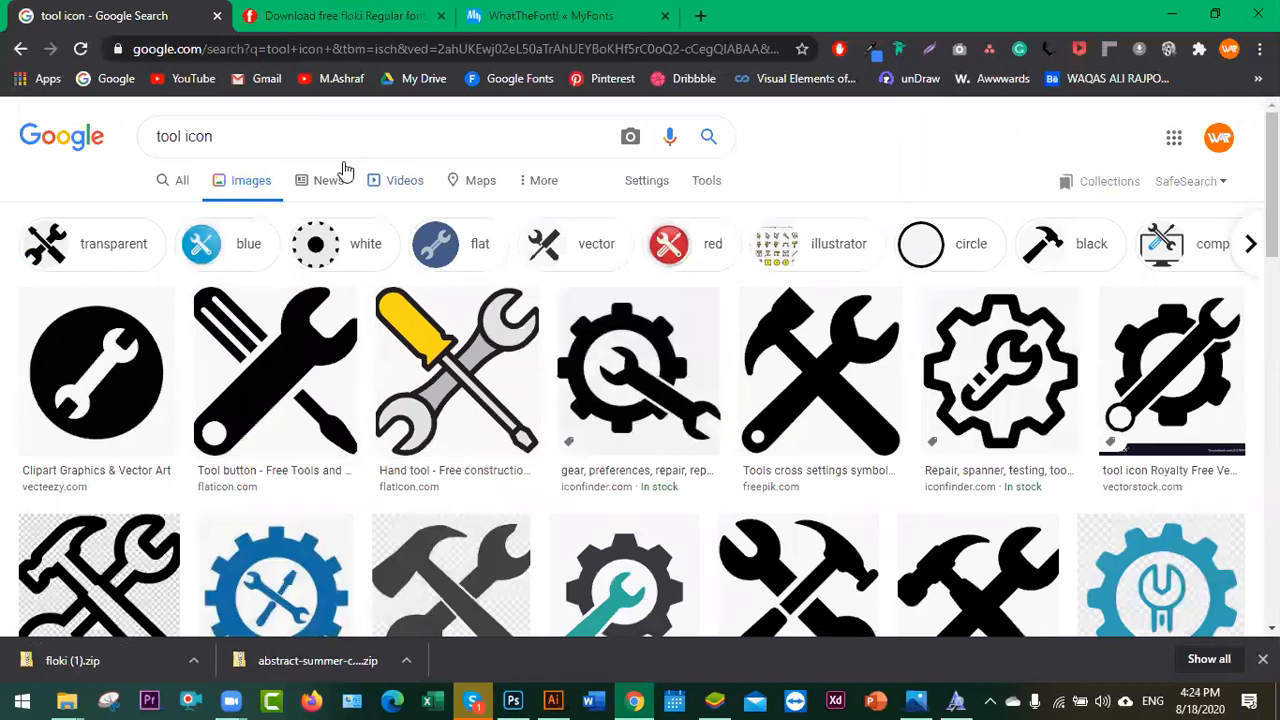
- Reduce the image search to "icon" and open the preview of the black "free vector icons" set from Pinterest
{"action": "double_click", "coordinate": [183, 147]}
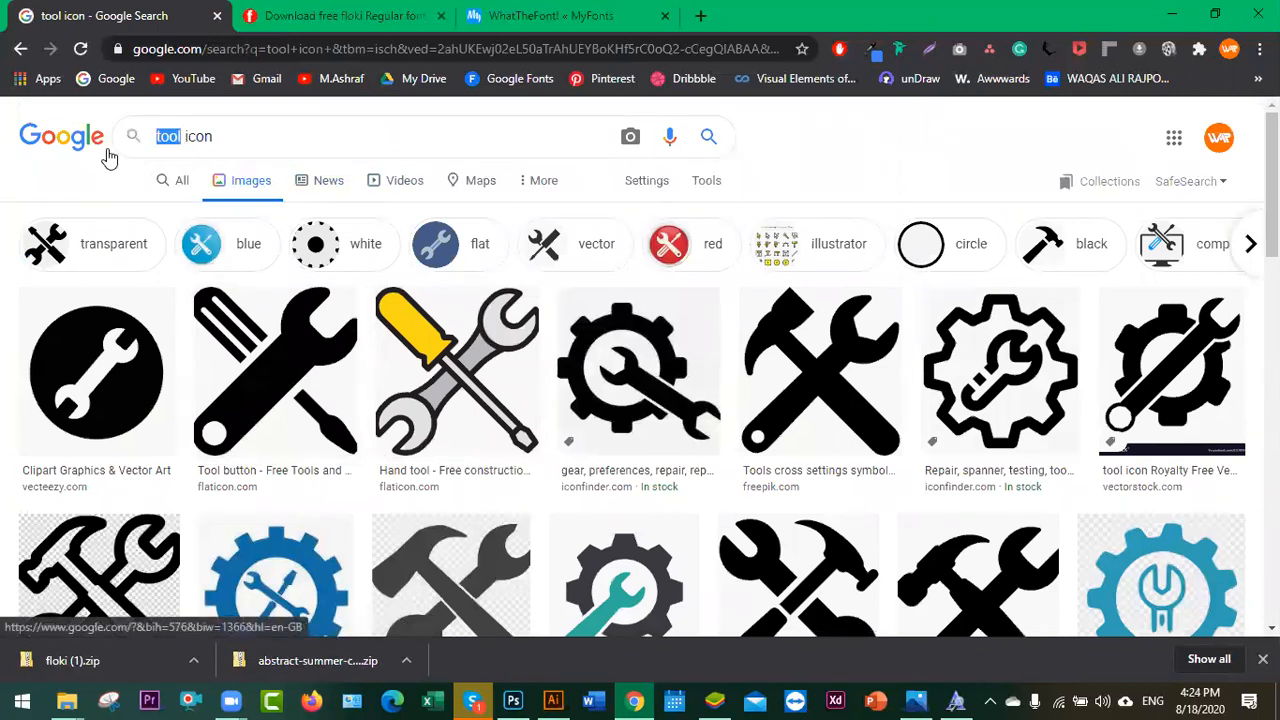
{"action": "key", "text": "BackSpace"}
{"action": "key", "text": "Return"}
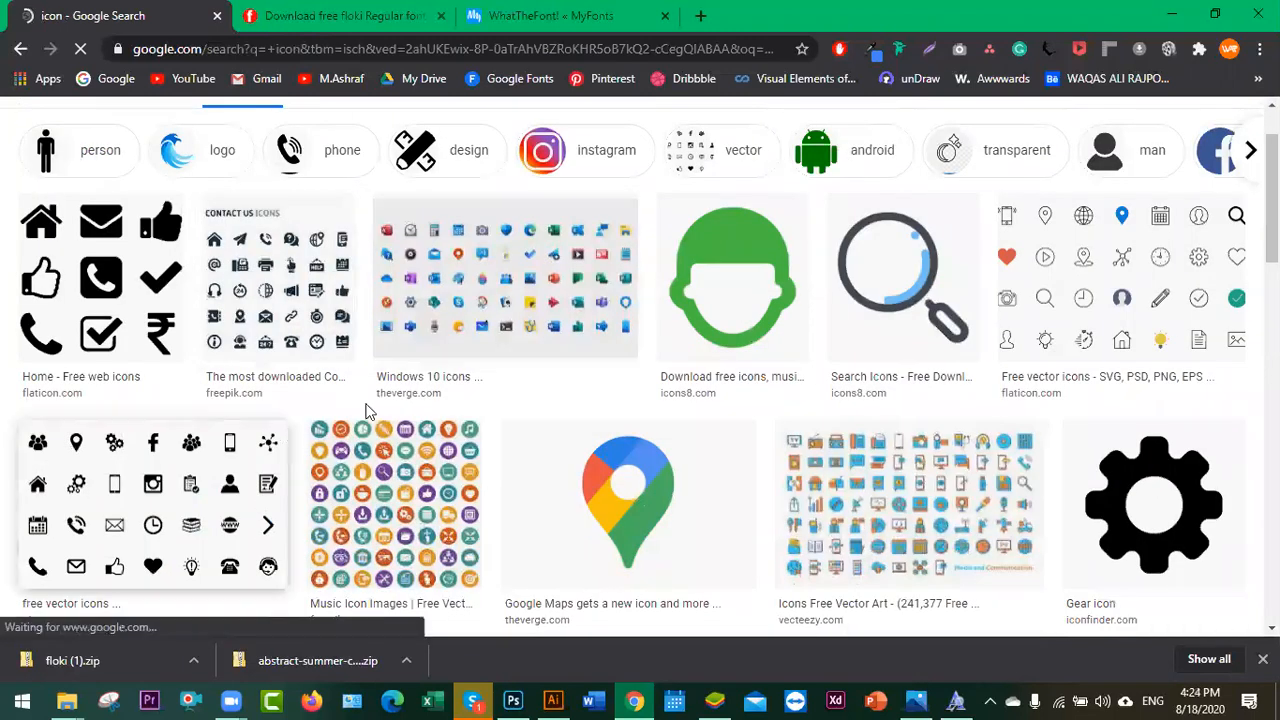
{"action": "left_click", "coordinate": [245, 472]}
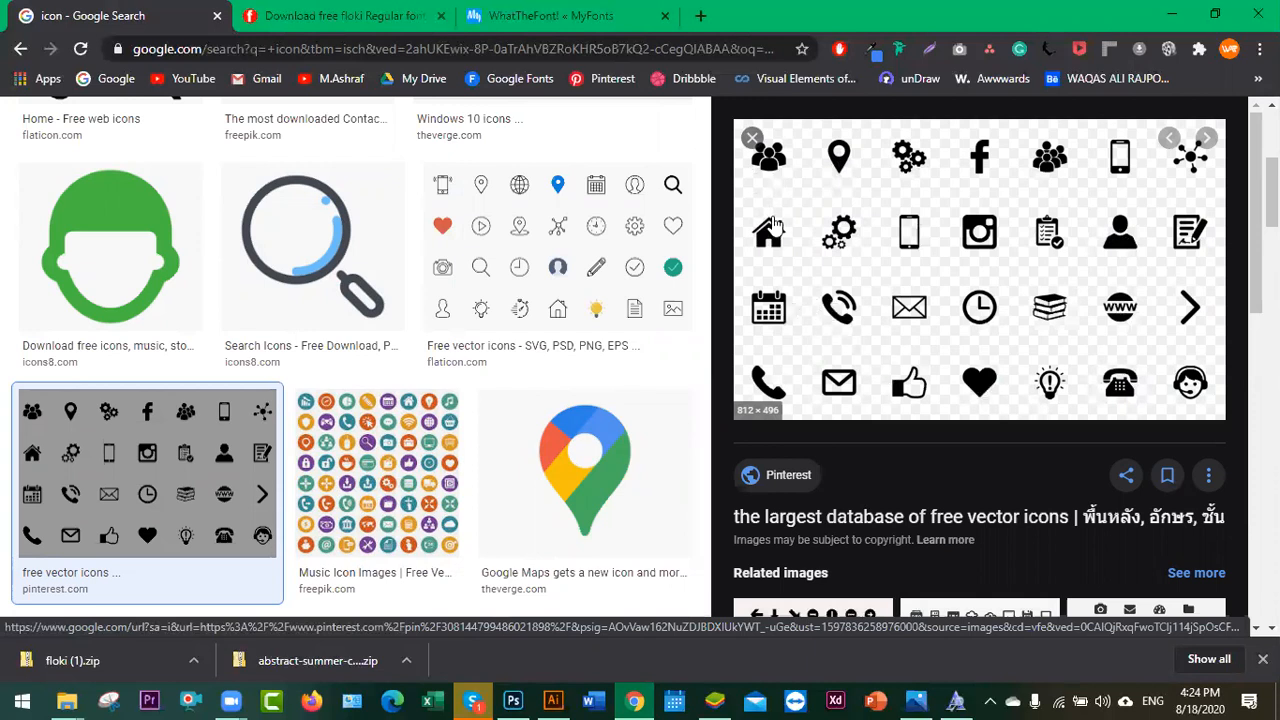
- Browse the other icon results alongside the preview and close the icon set preview
{"action": "scroll", "coordinate": [595, 435], "scroll_direction": "down", "scroll_amount": 5}
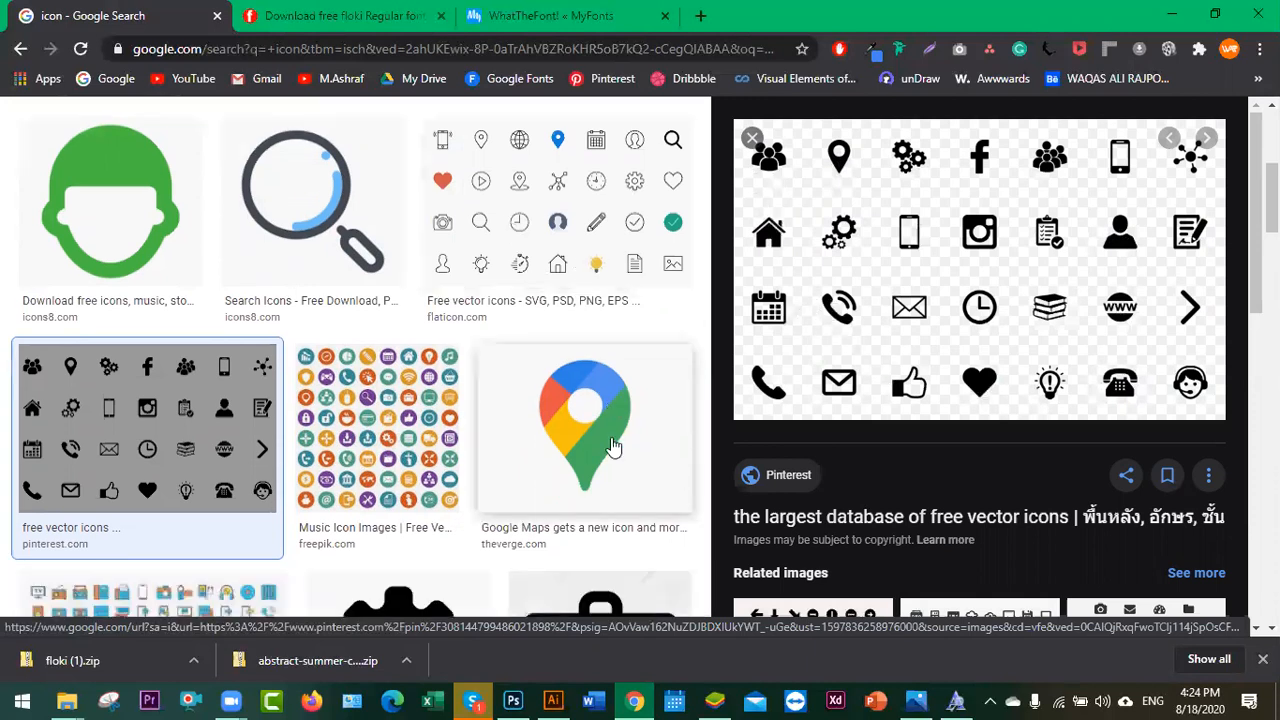
{"action": "scroll", "coordinate": [607, 428], "scroll_direction": "down", "scroll_amount": 8}
{"action": "scroll", "coordinate": [443, 366], "scroll_direction": "up", "scroll_amount": 3}
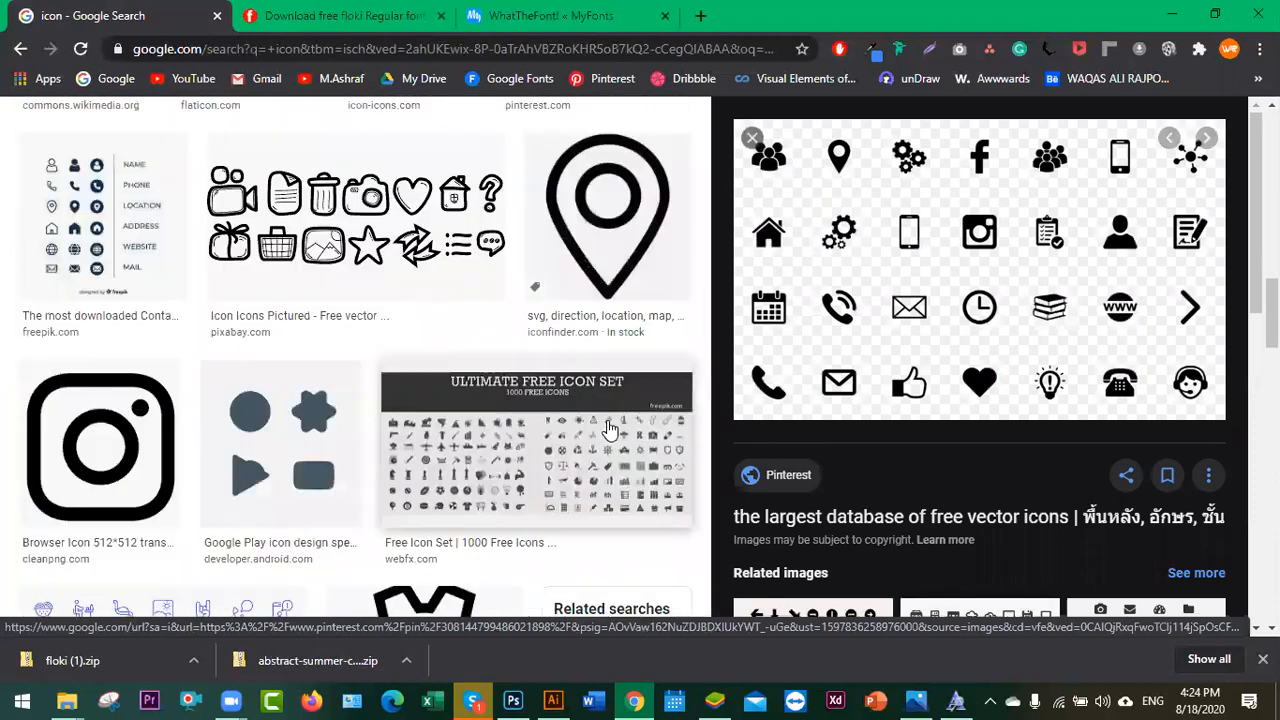
{"action": "scroll", "coordinate": [443, 366], "scroll_direction": "up", "scroll_amount": 10}
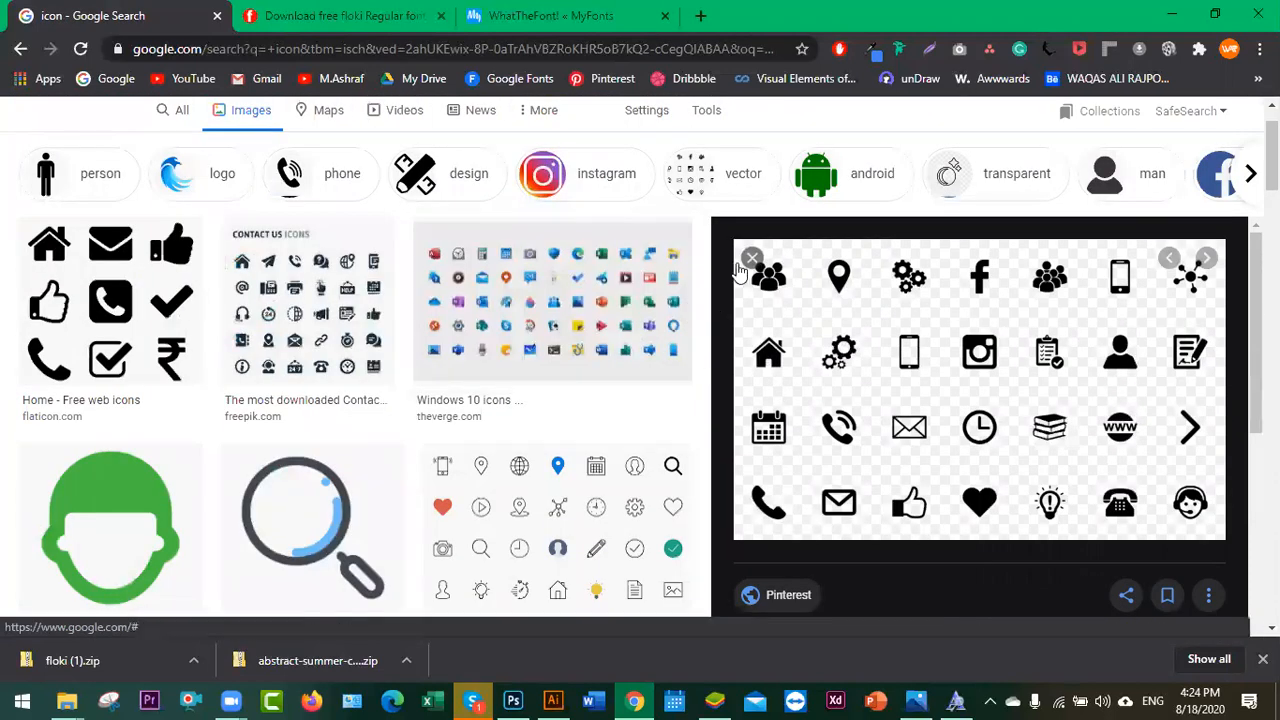
{"action": "left_click", "coordinate": [740, 262]}
{"action": "scroll", "coordinate": [420, 343], "scroll_direction": "up", "scroll_amount": 1}
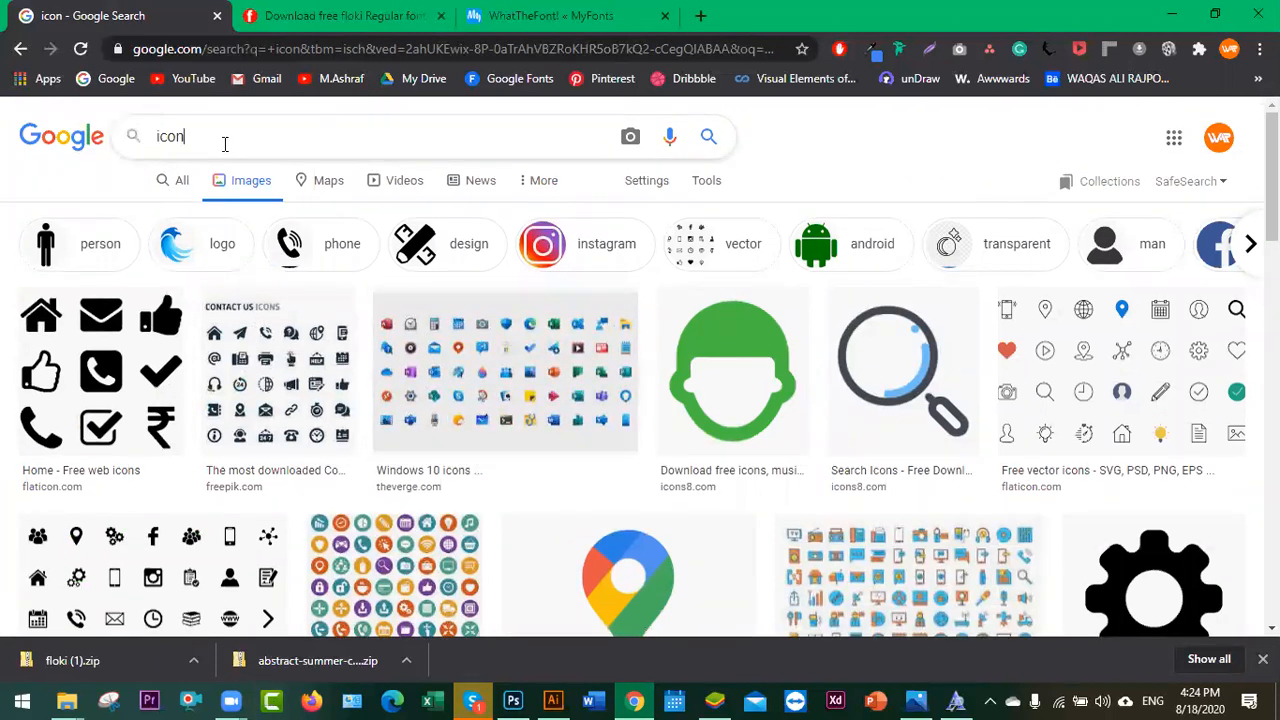
- Replace the image search with "vector building" and run it
{"action": "left_click_drag", "start_coordinate": [223, 143], "coordinate": [100, 140]}
{"action": "type", "text": "v"}
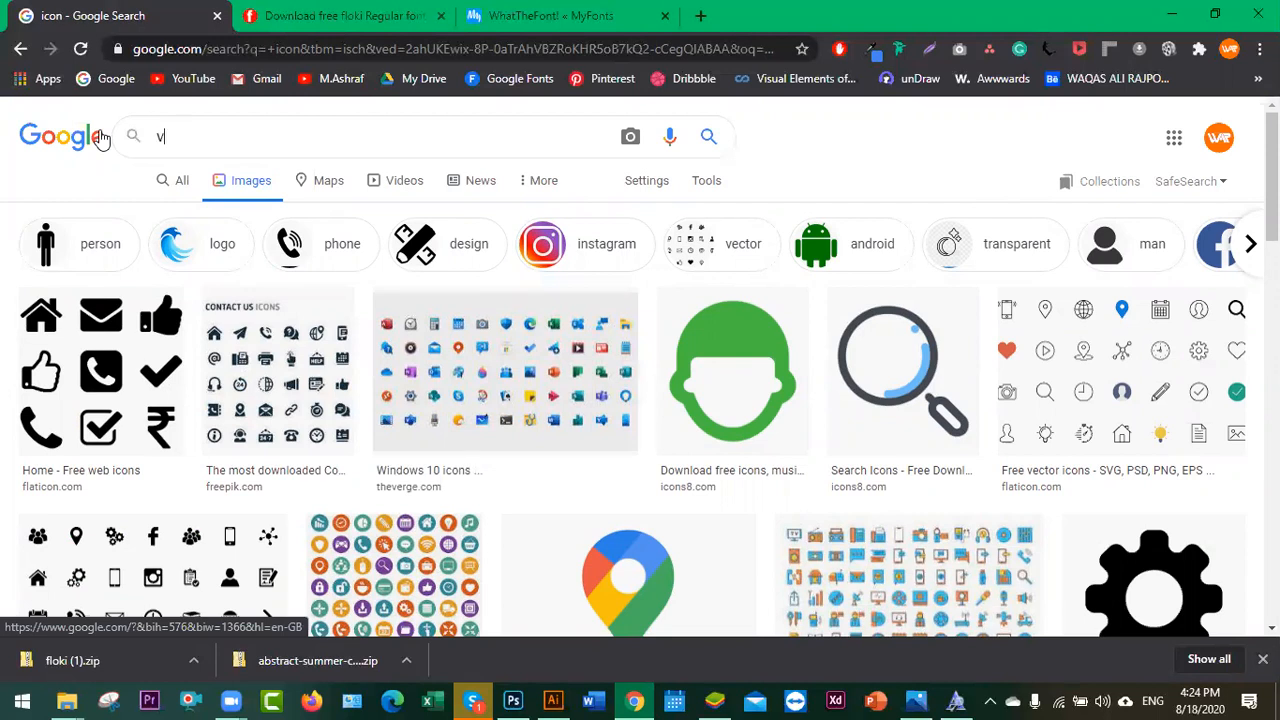
{"action": "type", "text": "ector"}
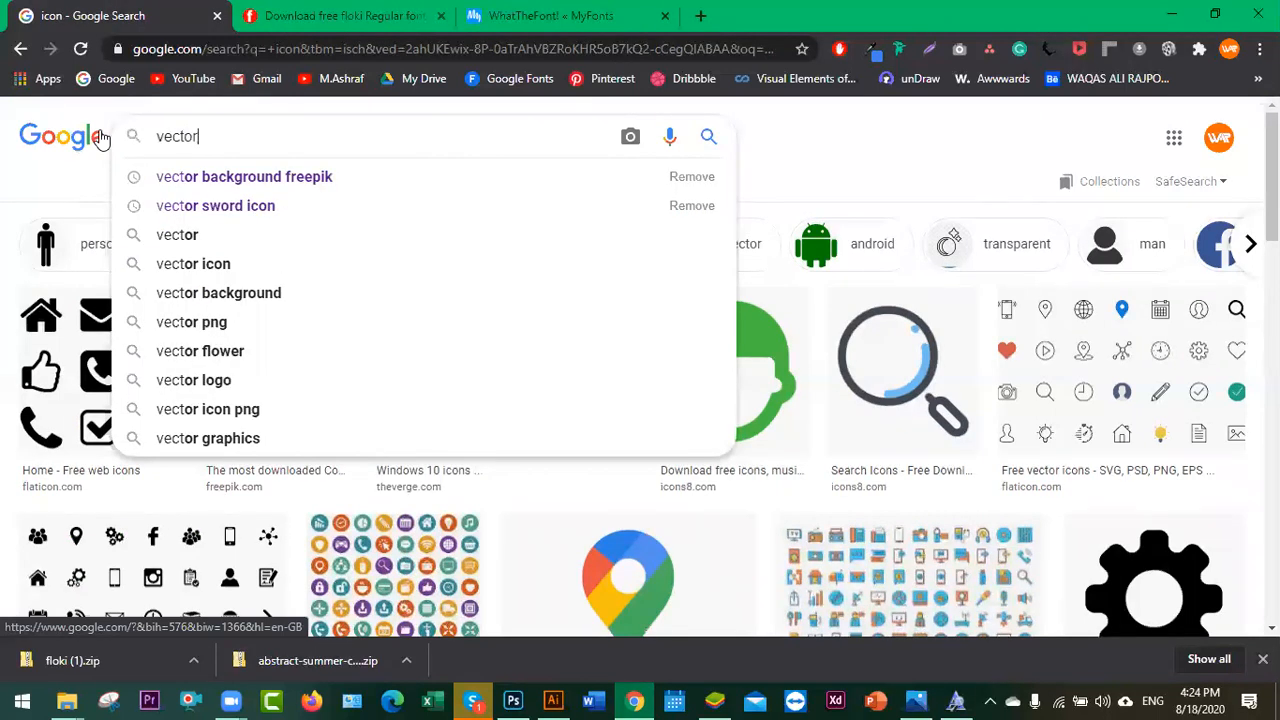
{"action": "type", "text": " buildin"}
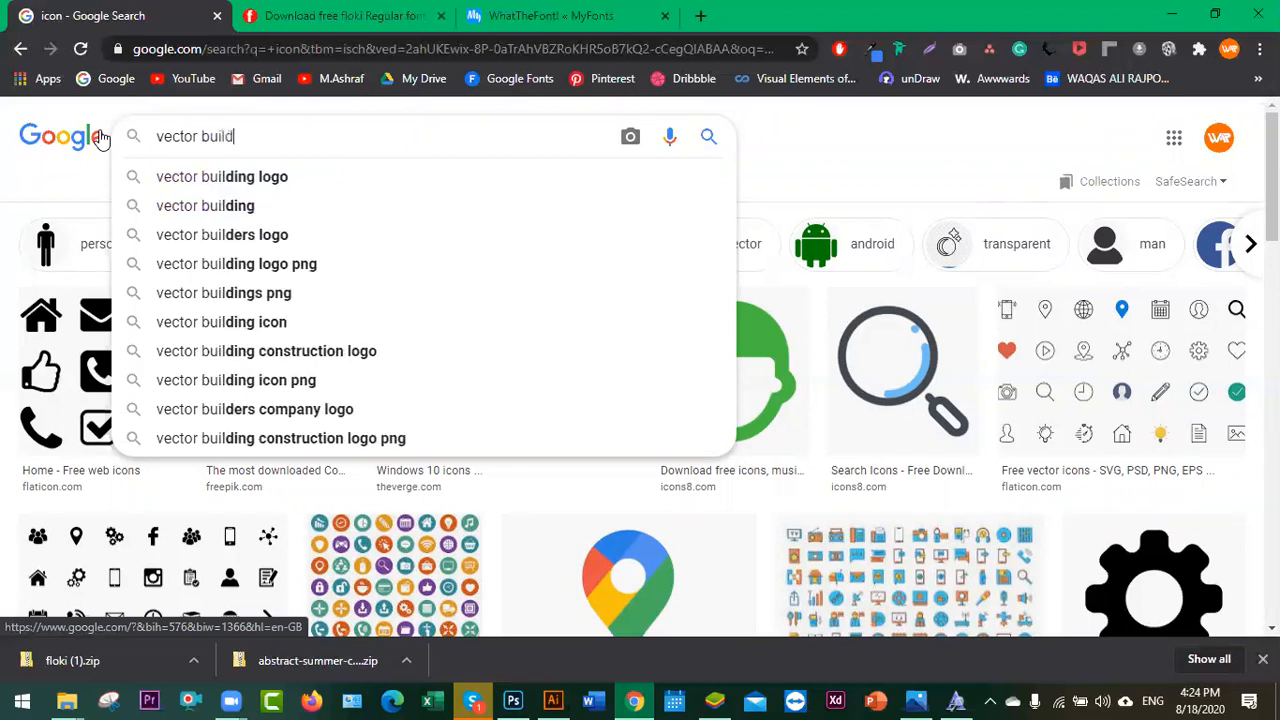
{"action": "type", "text": "g"}
{"action": "key", "text": "Return"}
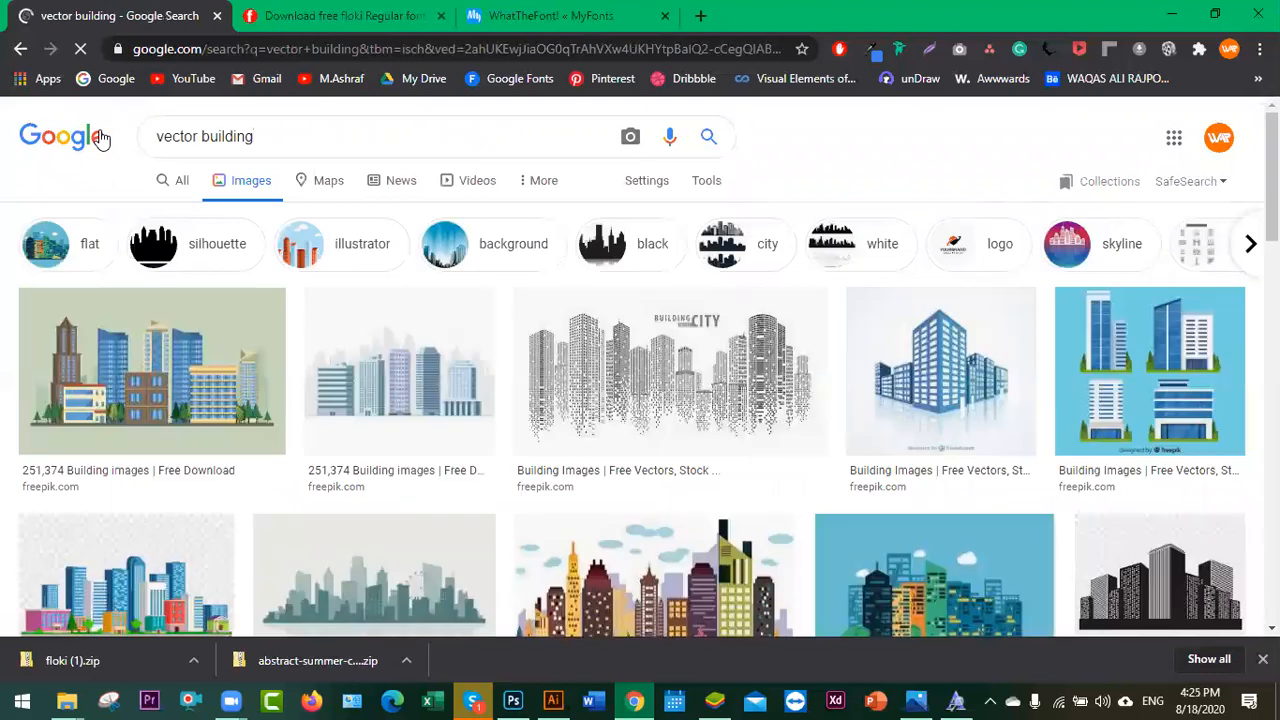
- Preview the blue perspective office tower and the flat city building row from Freepik, and browse the other building results
{"action": "left_click", "coordinate": [935, 420]}
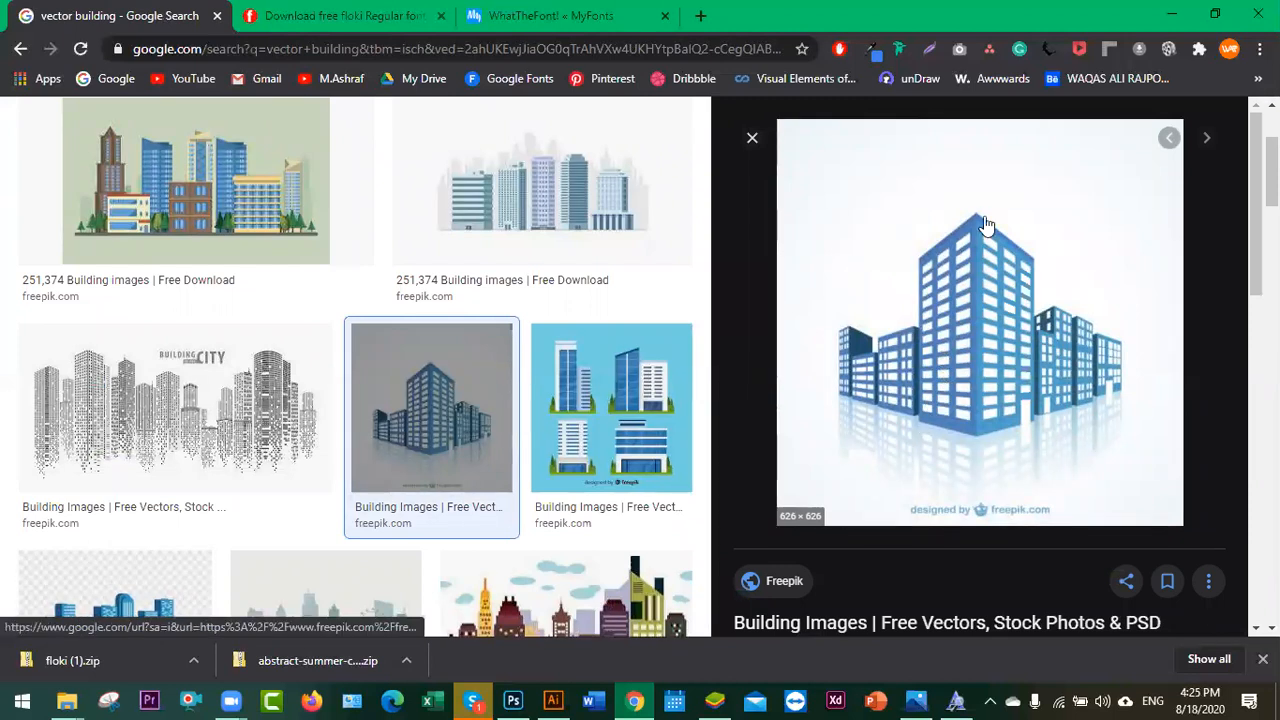
{"action": "left_click", "coordinate": [158, 176]}
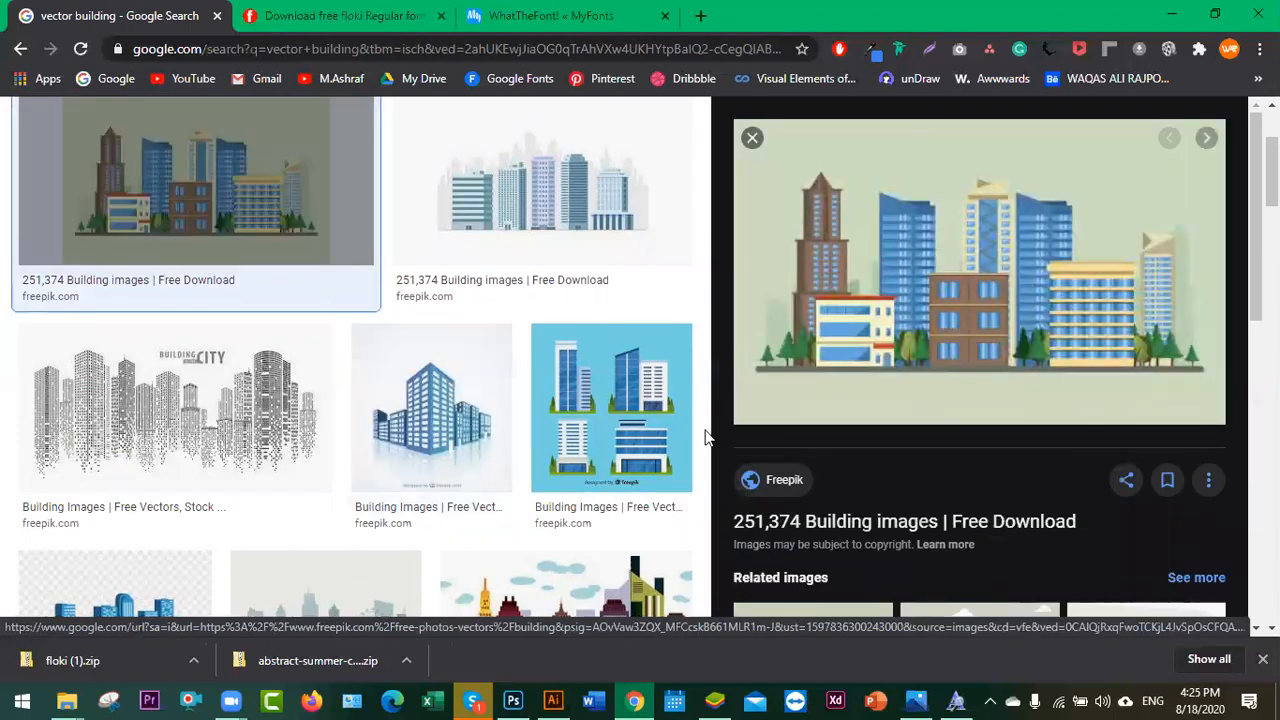
{"action": "scroll", "coordinate": [450, 450], "scroll_direction": "down", "scroll_amount": 3}
{"action": "scroll", "coordinate": [452, 463], "scroll_direction": "down", "scroll_amount": 2}
{"action": "scroll", "coordinate": [549, 466], "scroll_direction": "up", "scroll_amount": 7}
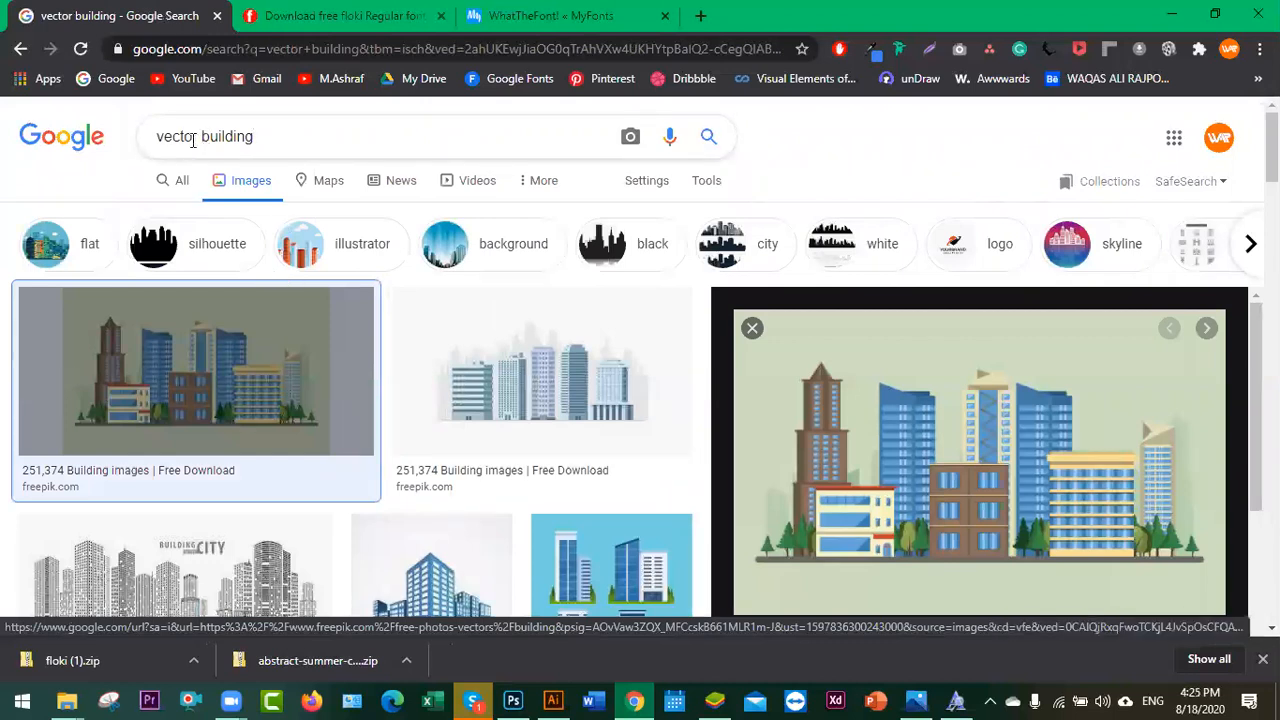
- Change the image search to "vector house" and run it
{"action": "left_click_drag", "start_coordinate": [264, 139], "coordinate": [121, 152]}
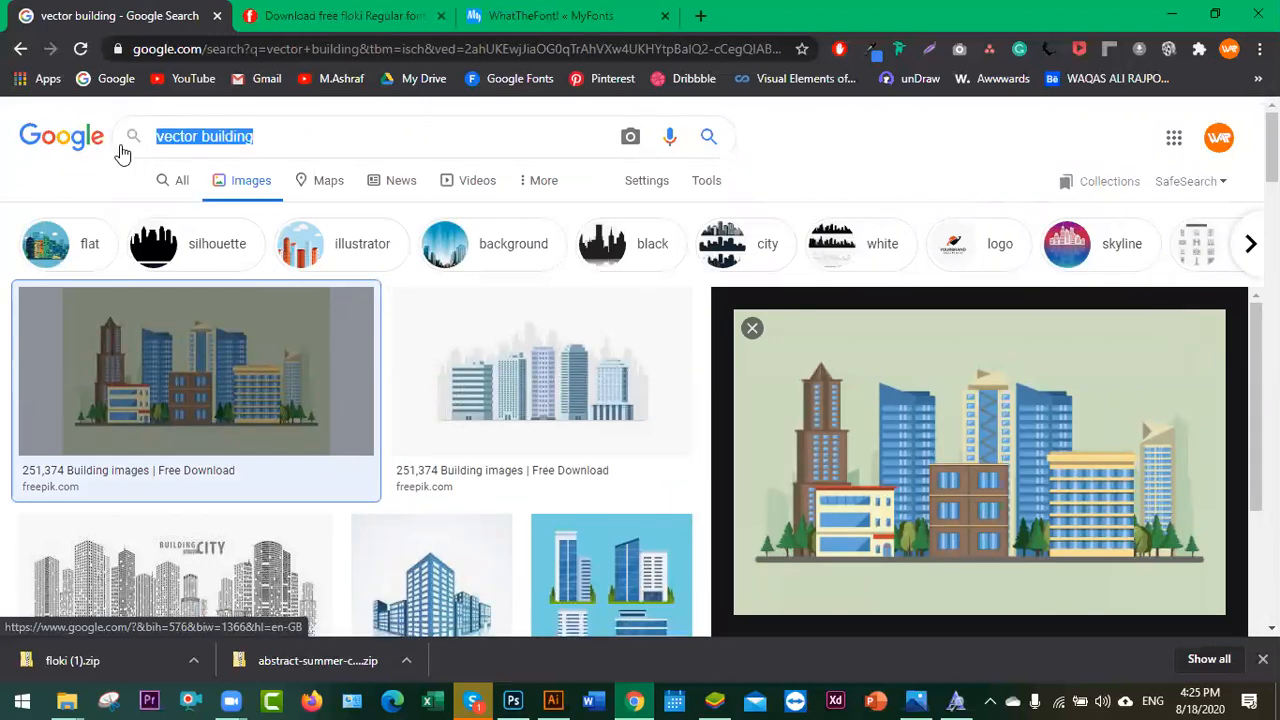
{"action": "key", "text": "End"}
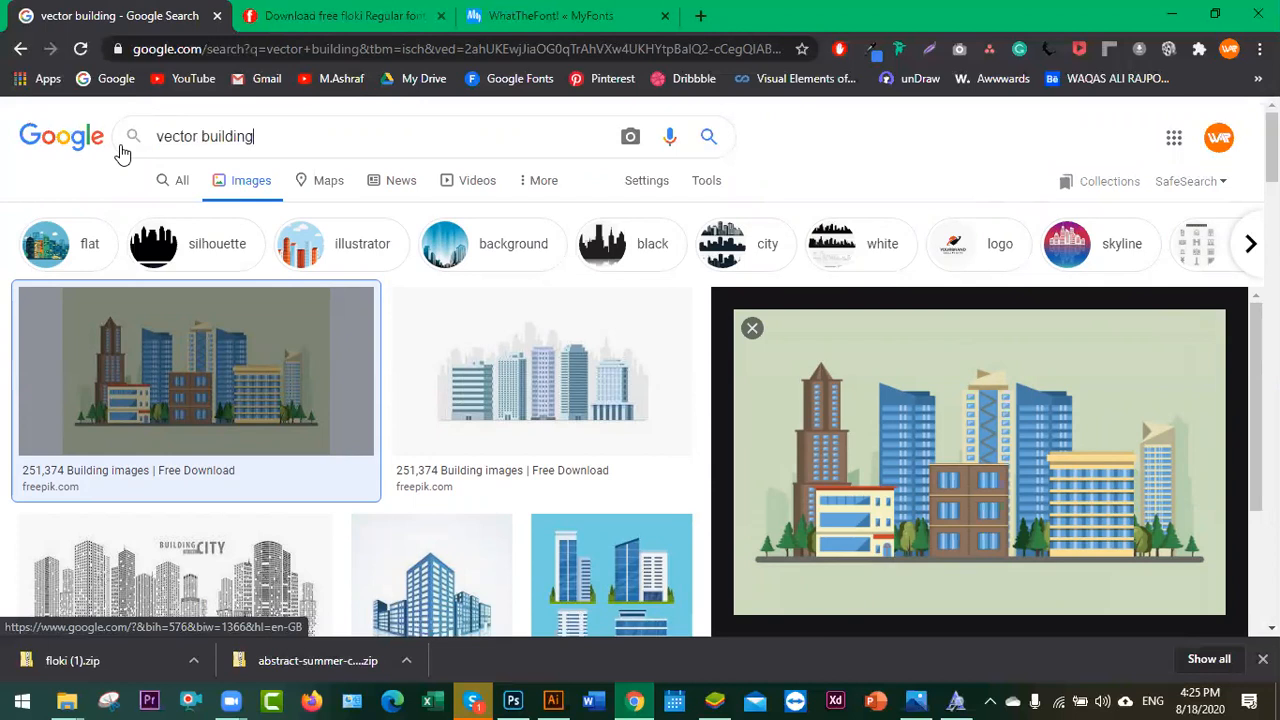
{"action": "key", "text": "BackSpace"}
{"action": "key", "text": "BackSpace"}
{"action": "key", "text": "BackSpace"}
{"action": "key", "text": "BackSpace"}
{"action": "key", "text": "BackSpace"}
{"action": "key", "text": "BackSpace"}
{"action": "key", "text": "BackSpace"}
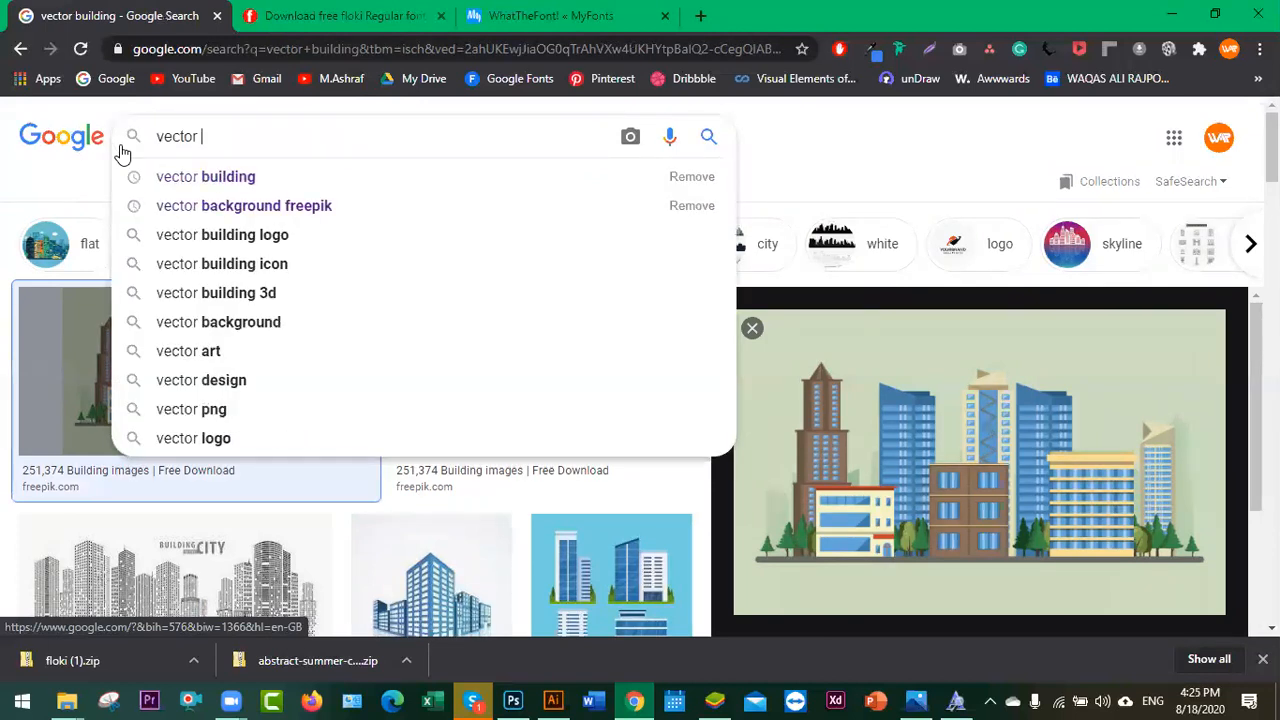
{"action": "type", "text": "house"}
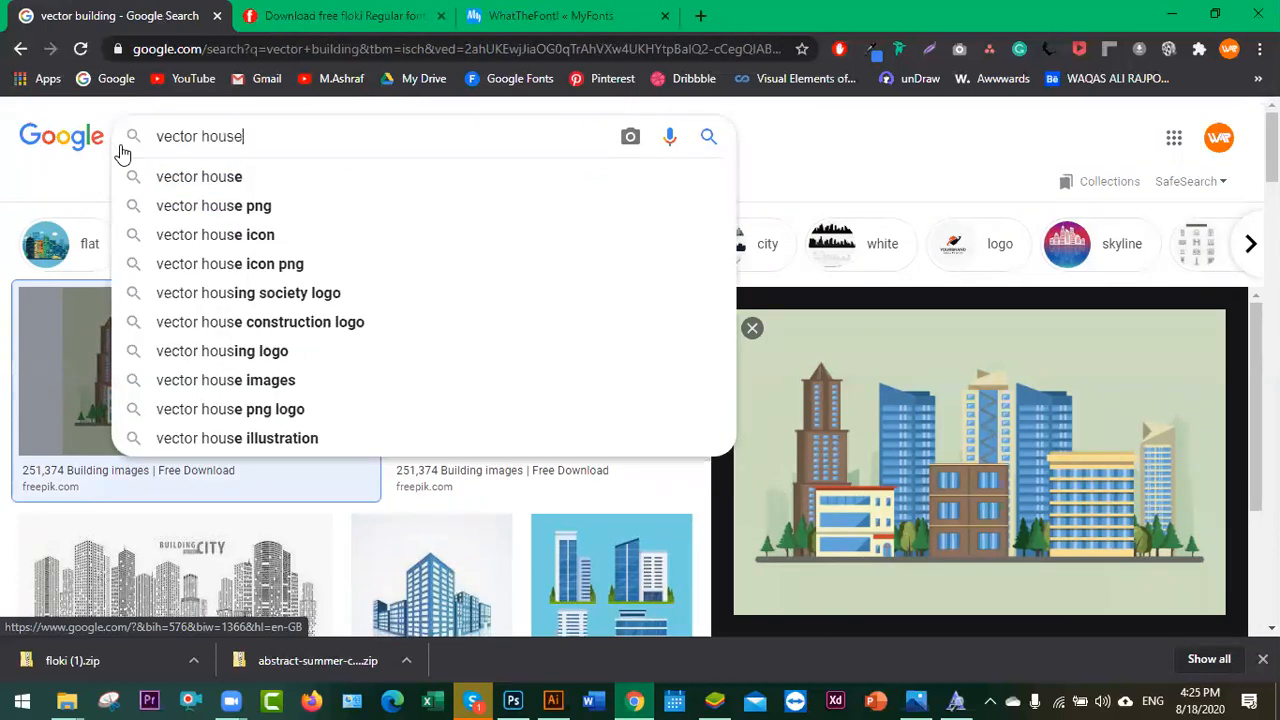
{"action": "key", "text": "Return"}
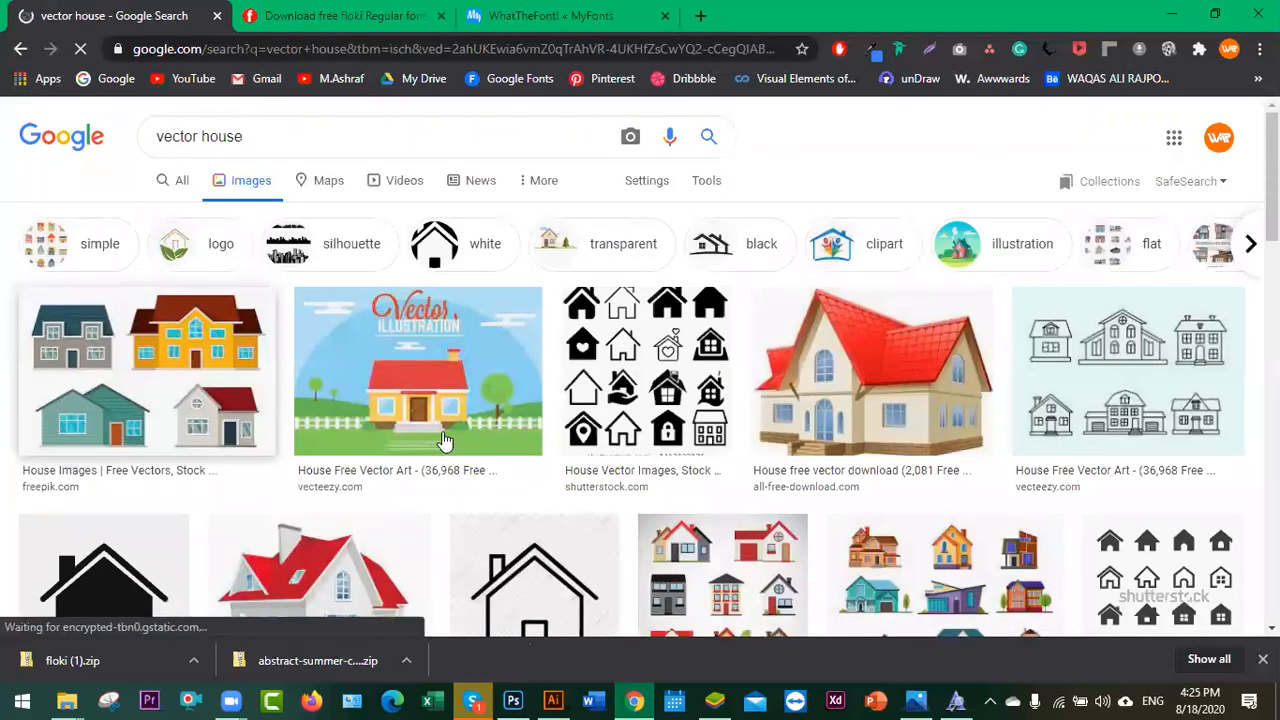
- Preview the "House Exterior Images" set, the red-roofed Depositphotos house and the Freepik houses collection
{"action": "scroll", "coordinate": [800, 466], "scroll_direction": "down", "scroll_amount": 1}
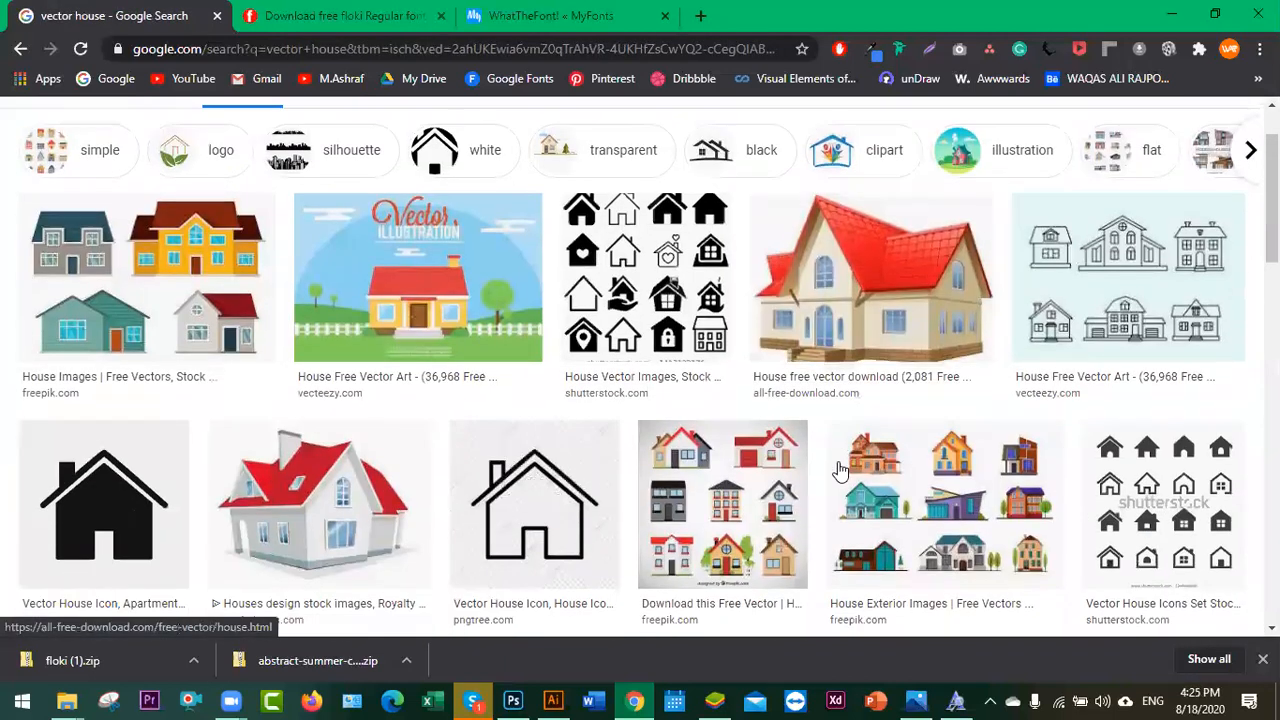
{"action": "left_click", "coordinate": [914, 474]}
{"action": "scroll", "coordinate": [400, 260], "scroll_direction": "down", "scroll_amount": 4}
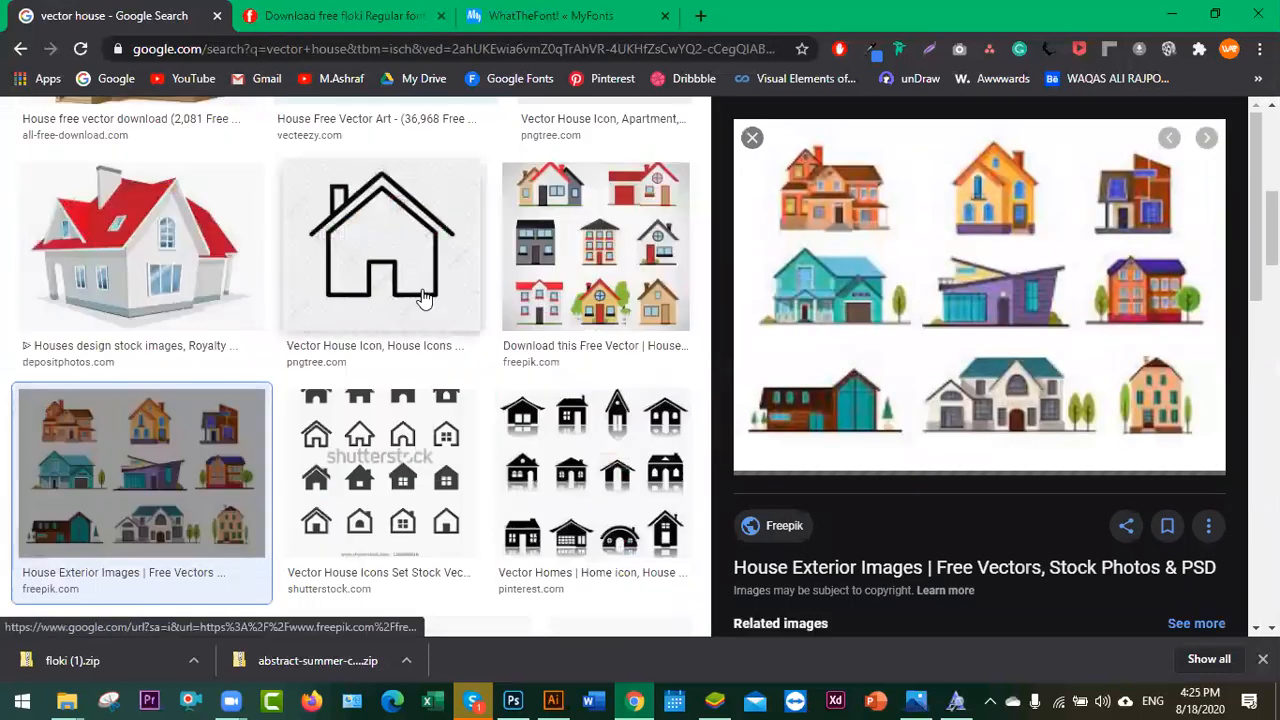
{"action": "left_click", "coordinate": [175, 252]}
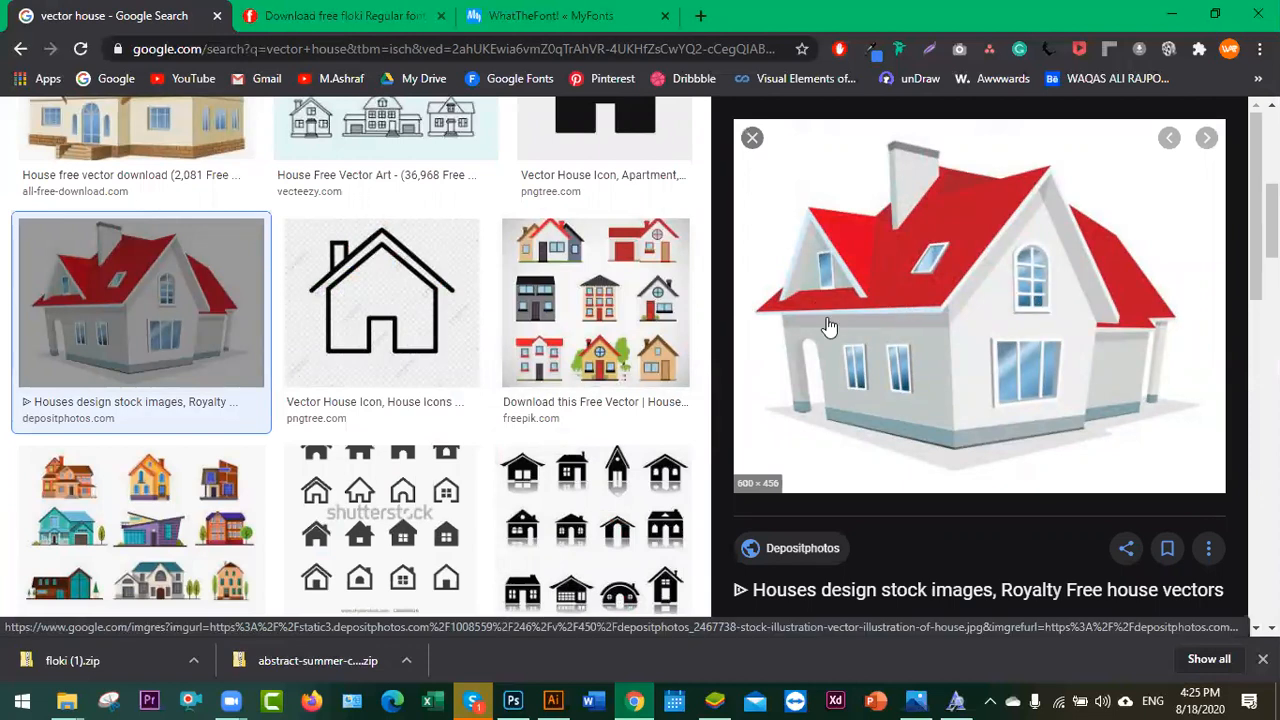
{"action": "scroll", "coordinate": [508, 366], "scroll_direction": "down", "scroll_amount": 1}
{"action": "scroll", "coordinate": [508, 366], "scroll_direction": "up", "scroll_amount": 1}
{"action": "left_click", "coordinate": [508, 366]}
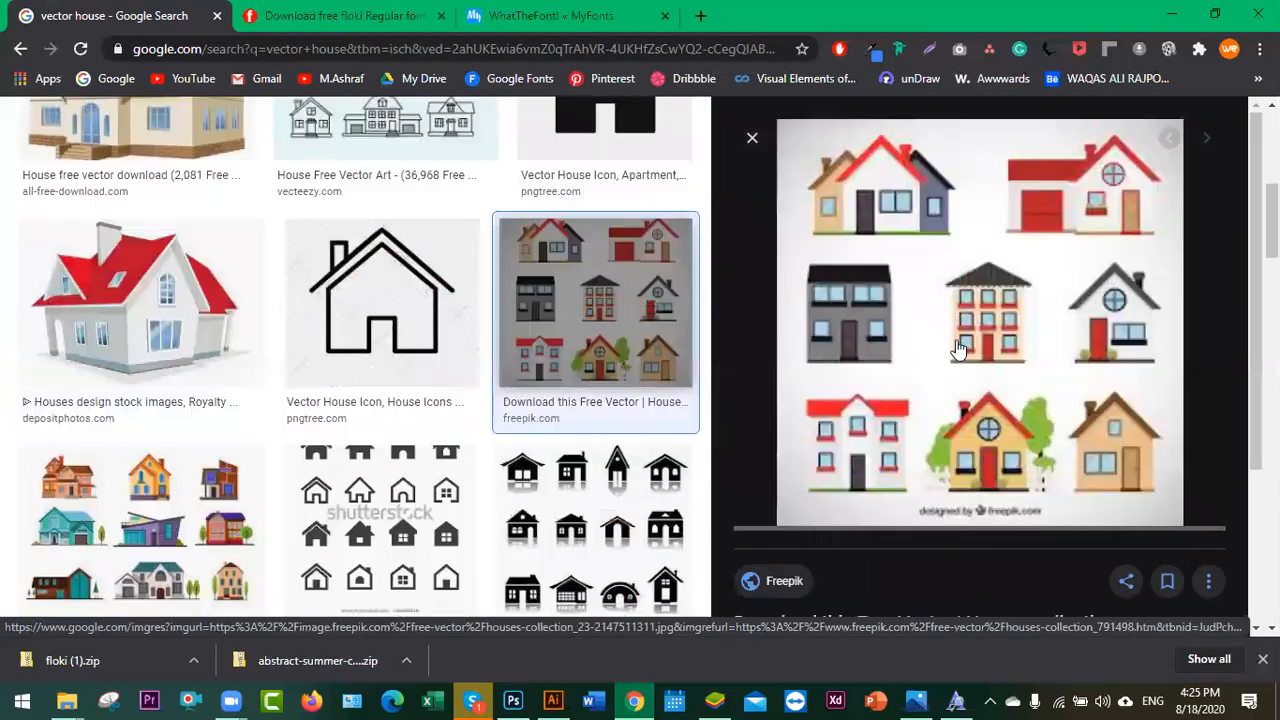
- Reopen the preview of the "House Exterior Images" set and browse further through the house results
{"action": "scroll", "coordinate": [455, 323], "scroll_direction": "down", "scroll_amount": 3}
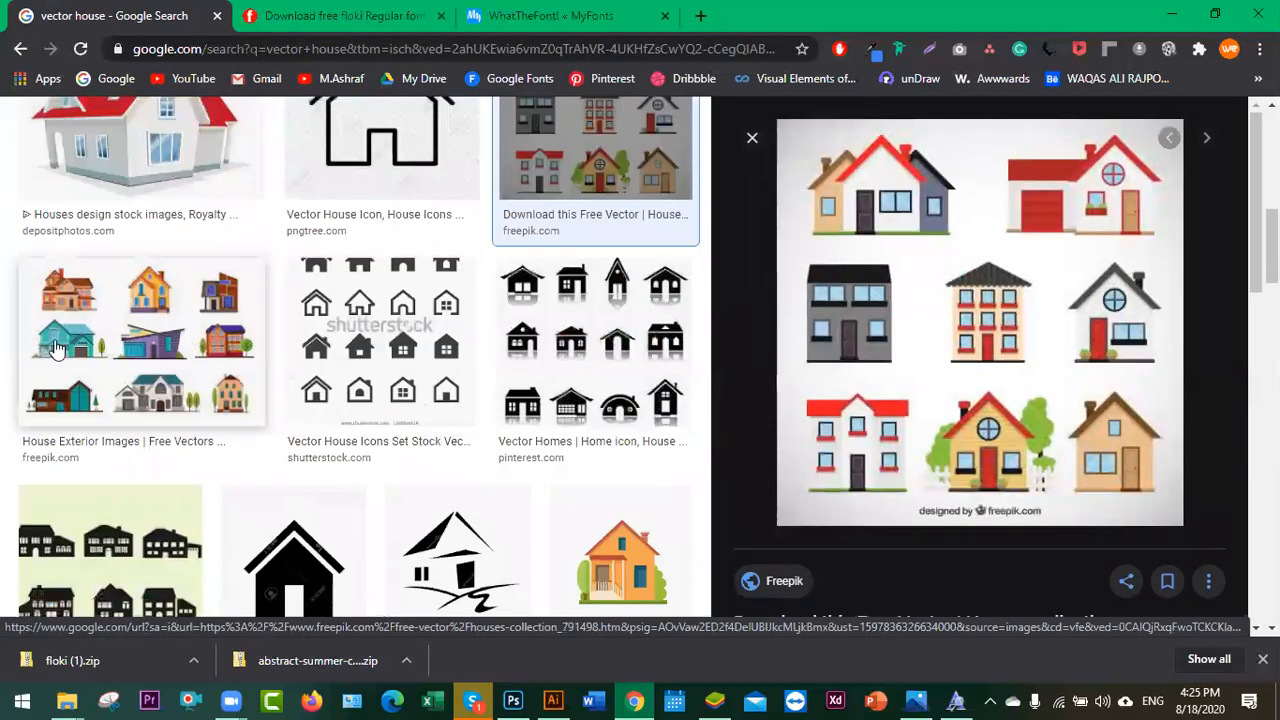
{"action": "left_click", "coordinate": [140, 310]}
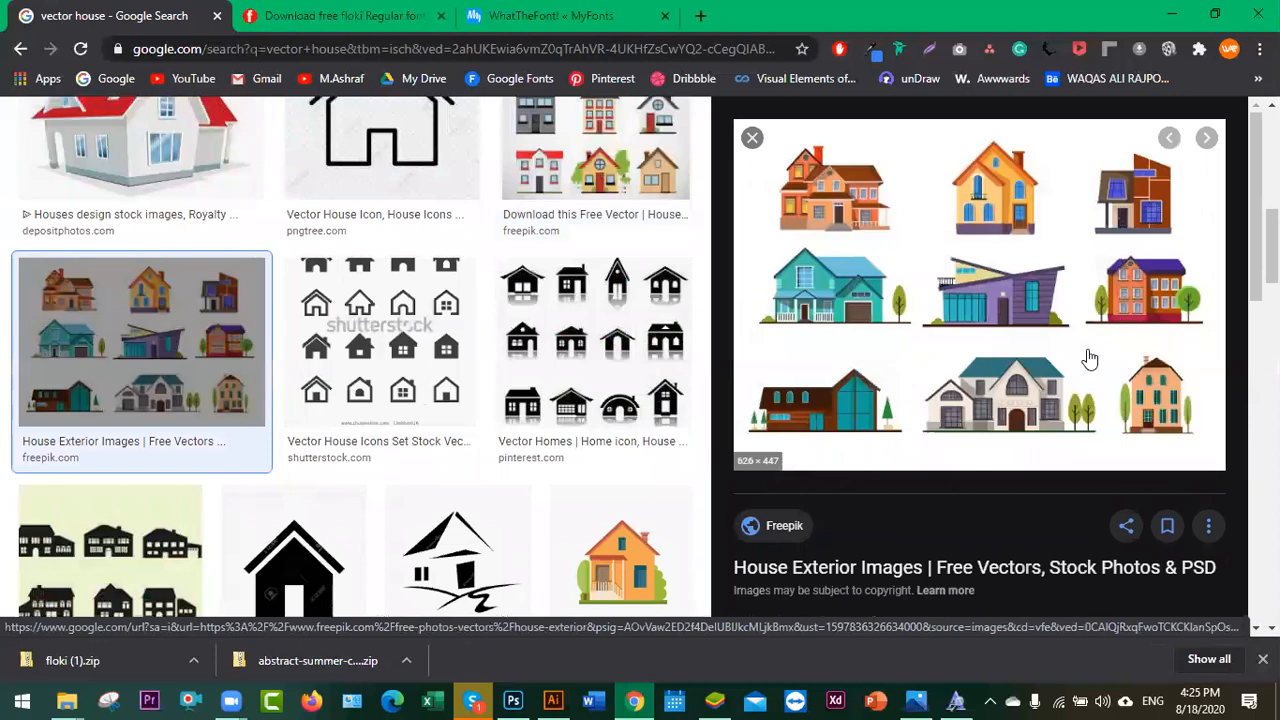
{"action": "scroll", "coordinate": [491, 409], "scroll_direction": "down", "scroll_amount": 4}
{"action": "scroll", "coordinate": [491, 409], "scroll_direction": "down", "scroll_amount": 4}
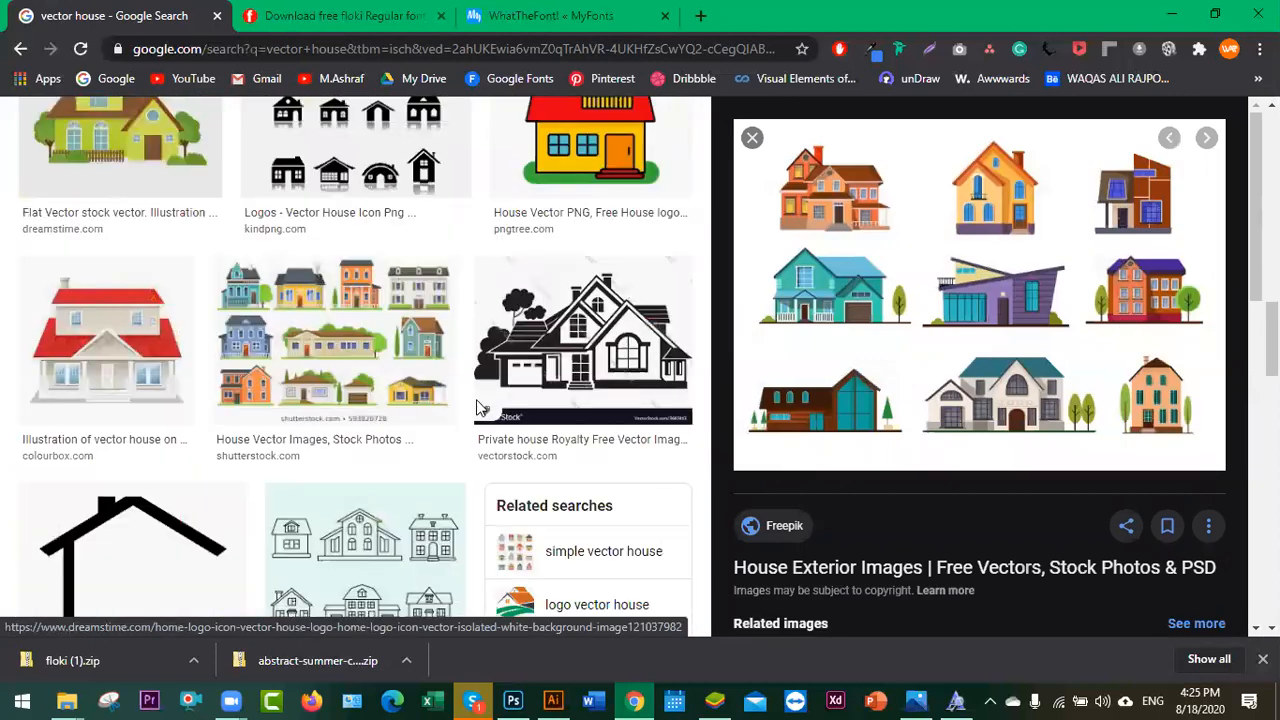
{"action": "scroll", "coordinate": [426, 415], "scroll_direction": "up", "scroll_amount": 4}
{"action": "scroll", "coordinate": [426, 415], "scroll_direction": "down", "scroll_amount": 6}
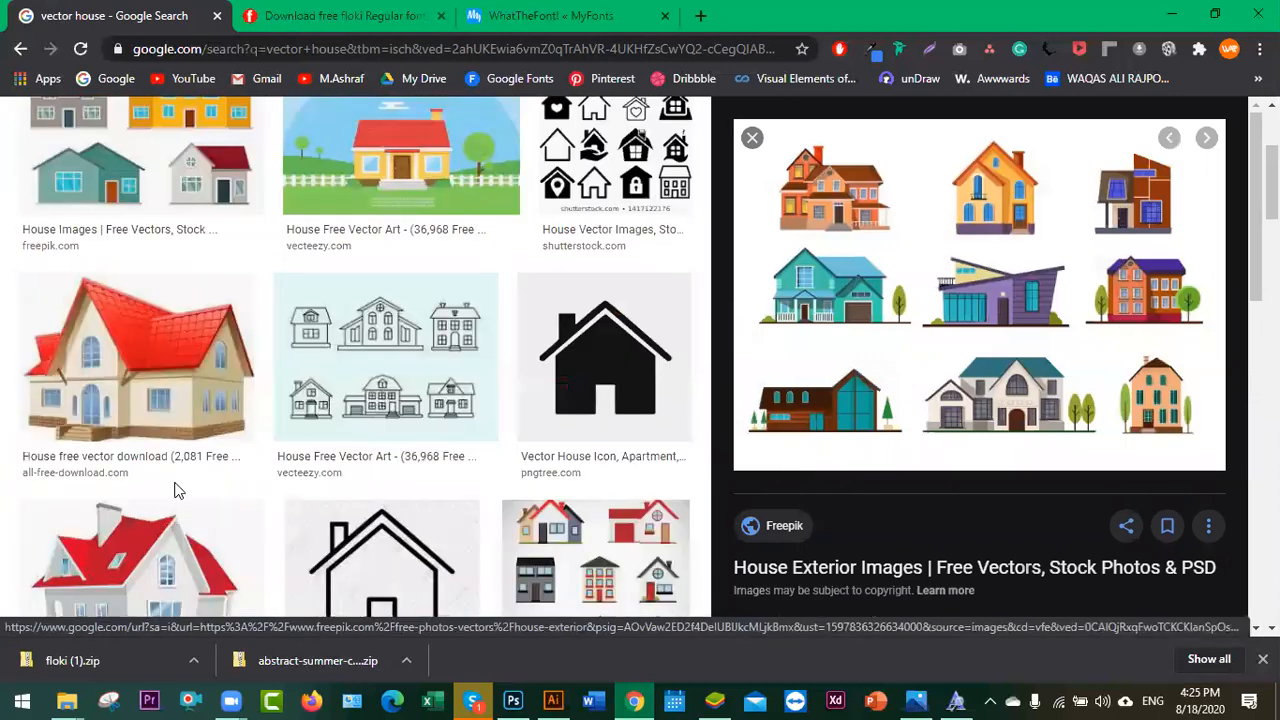
- Copy the previewed image of the red-roofed Depositphotos house and switch to Illustrator
{"action": "left_click", "coordinate": [103, 408]}
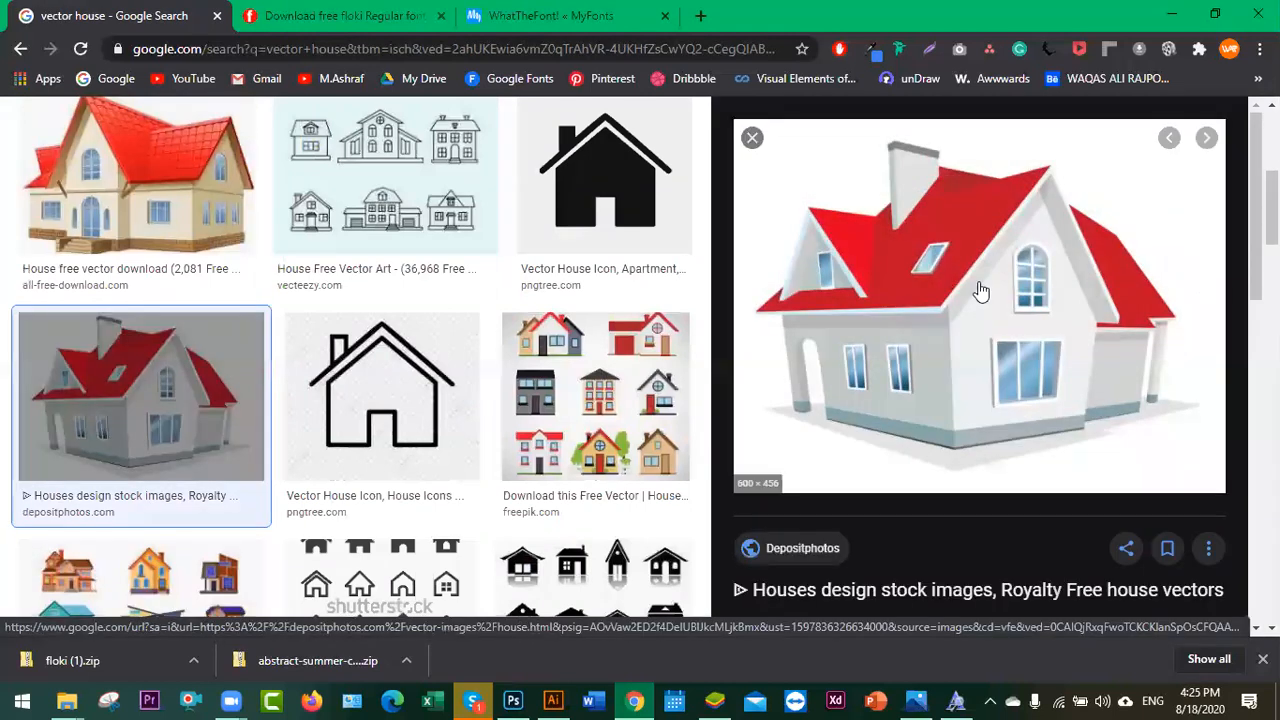
{"action": "right_click", "coordinate": [957, 299]}
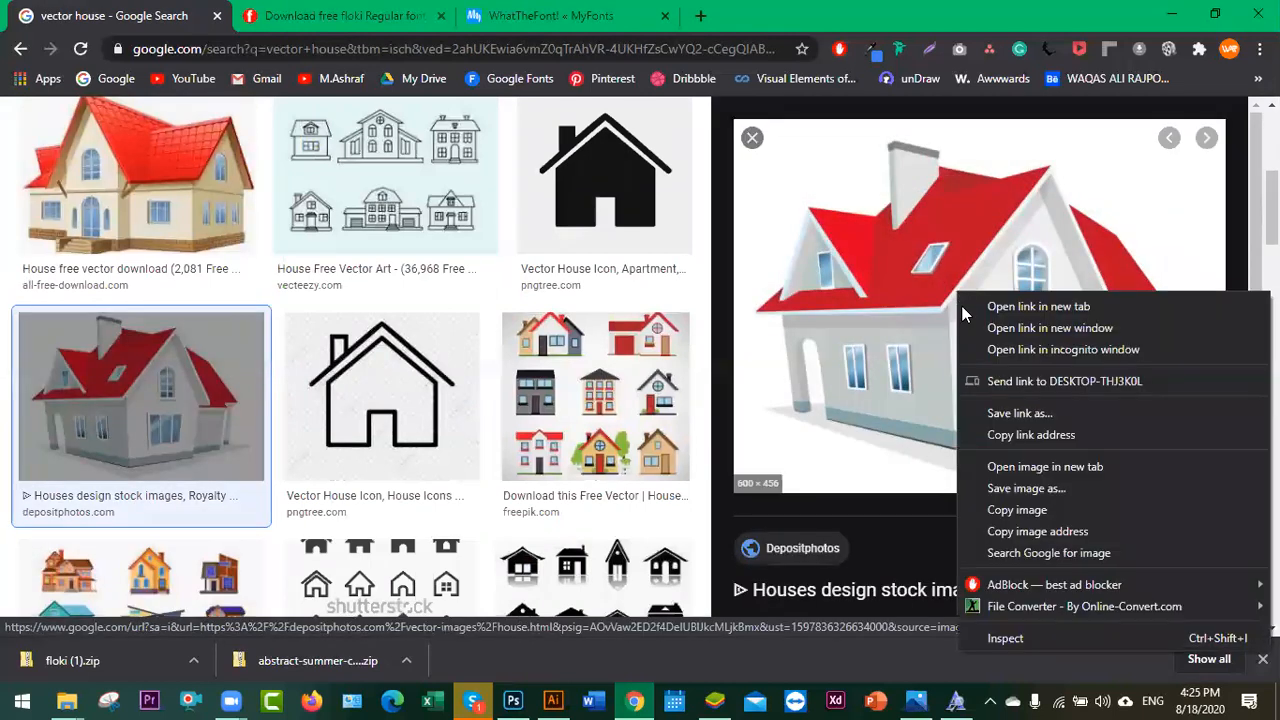
{"action": "left_click", "coordinate": [1016, 510]}
{"action": "key", "text": "alt+Tab"}
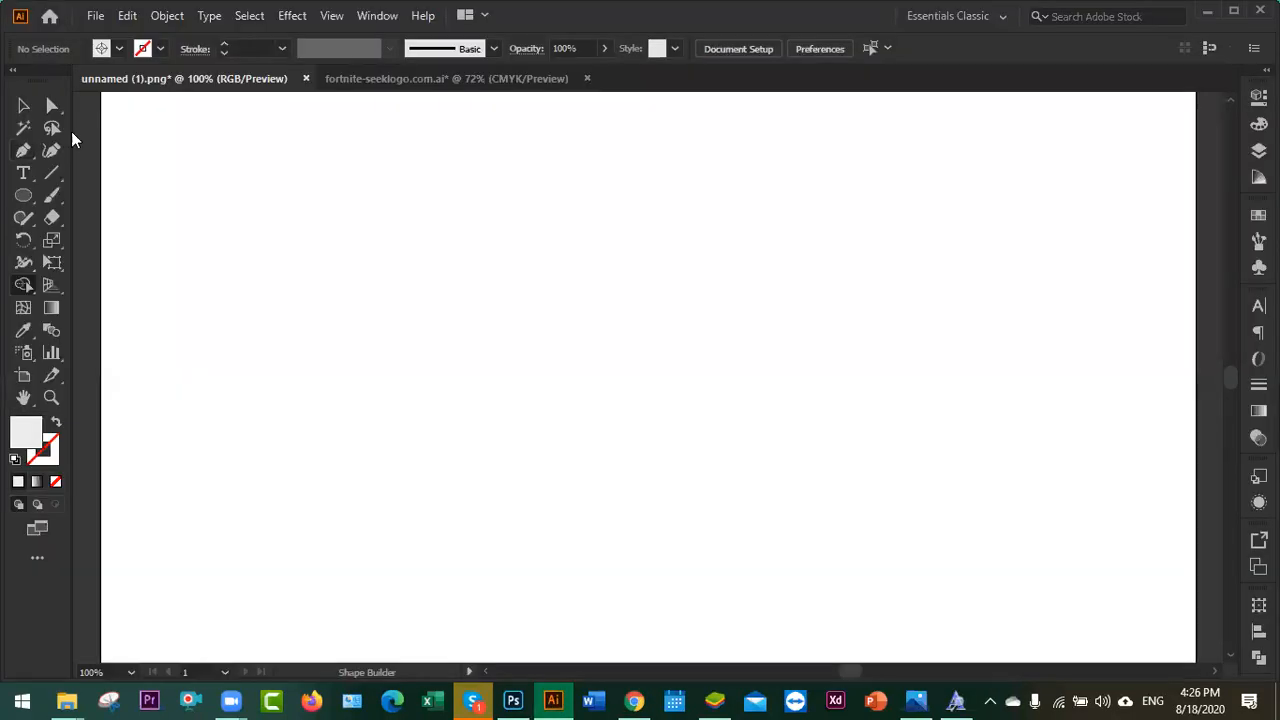
- Paste the house image into the document, shrink it proportionally and move it to the artboard's upper-left corner
{"action": "left_click", "coordinate": [24, 106]}
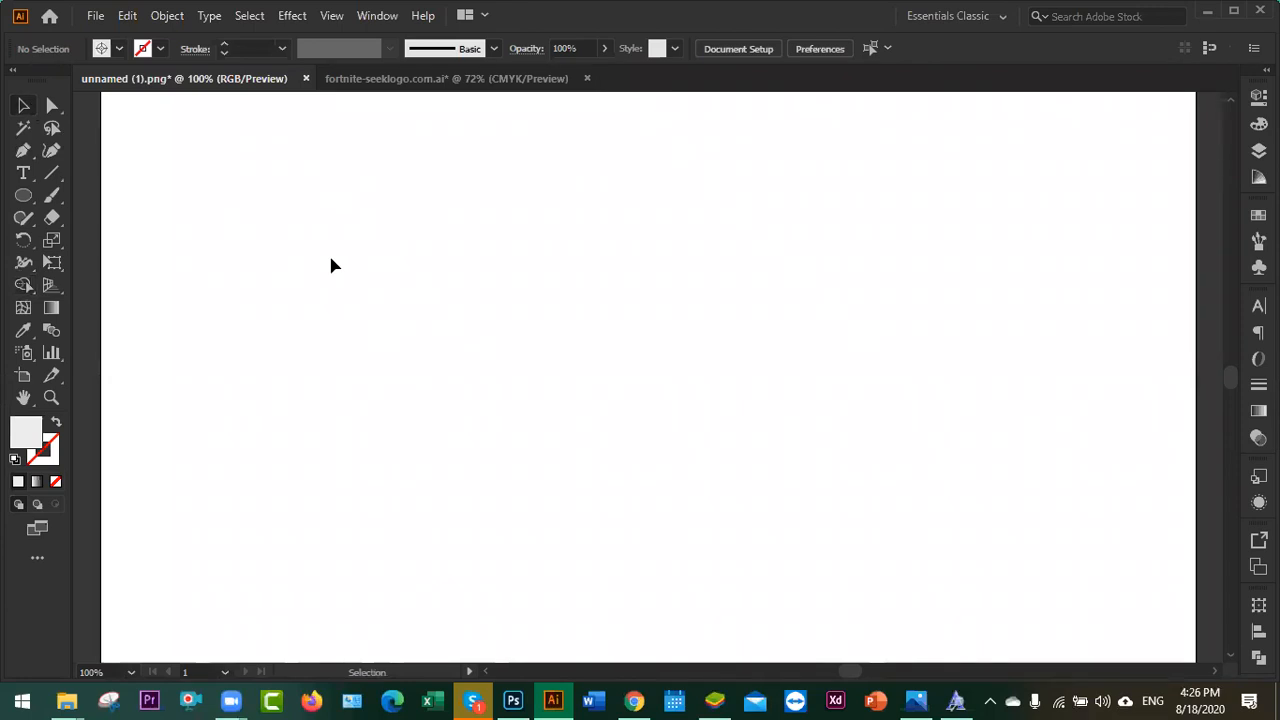
{"action": "key", "text": "ctrl+v"}
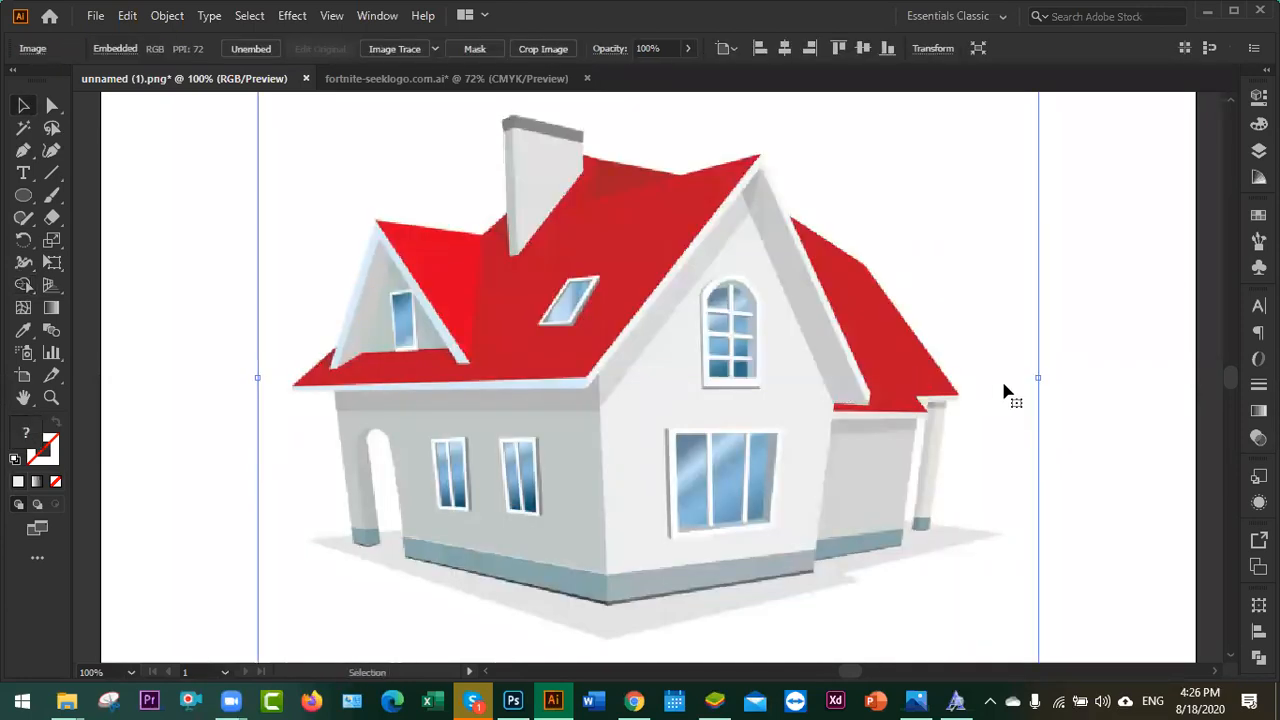
{"action": "left_click_drag", "start_coordinate": [1041, 378], "coordinate": [829, 400]}
{"action": "left_click_drag", "start_coordinate": [710, 398], "coordinate": [362, 260]}
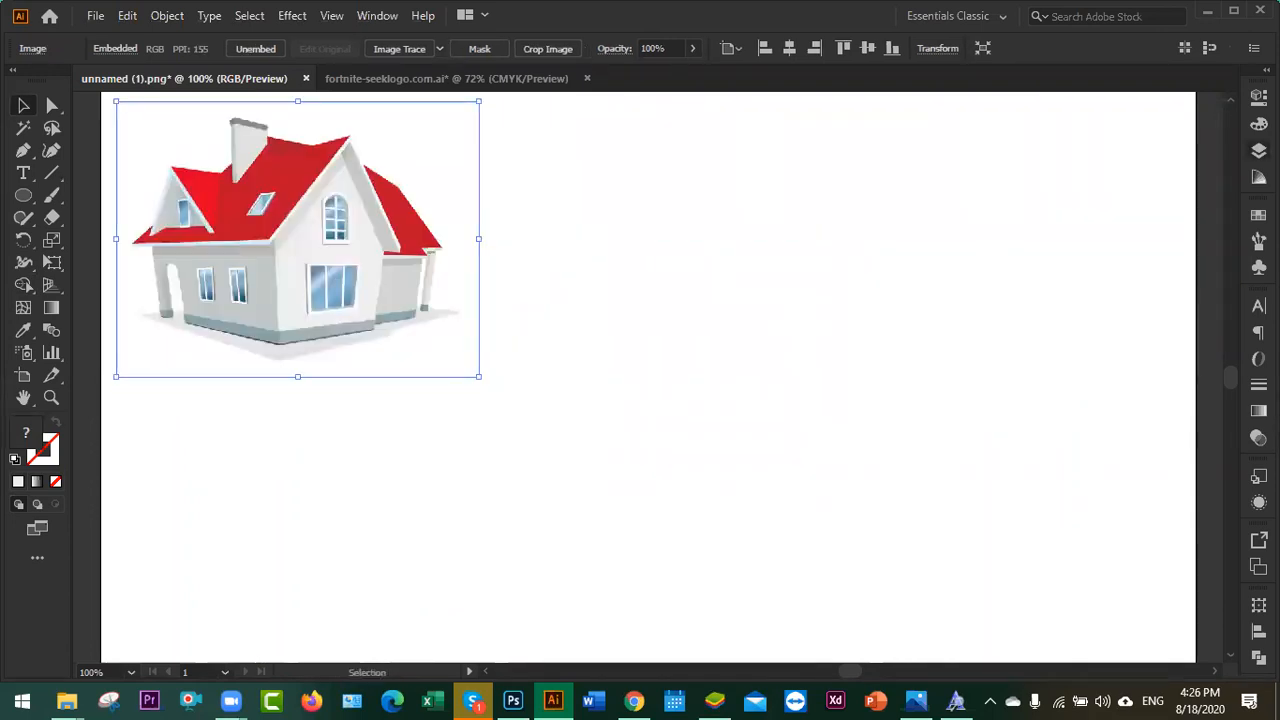
- Lock the pasted house image within Layer 1
{"action": "key", "text": "F7"}
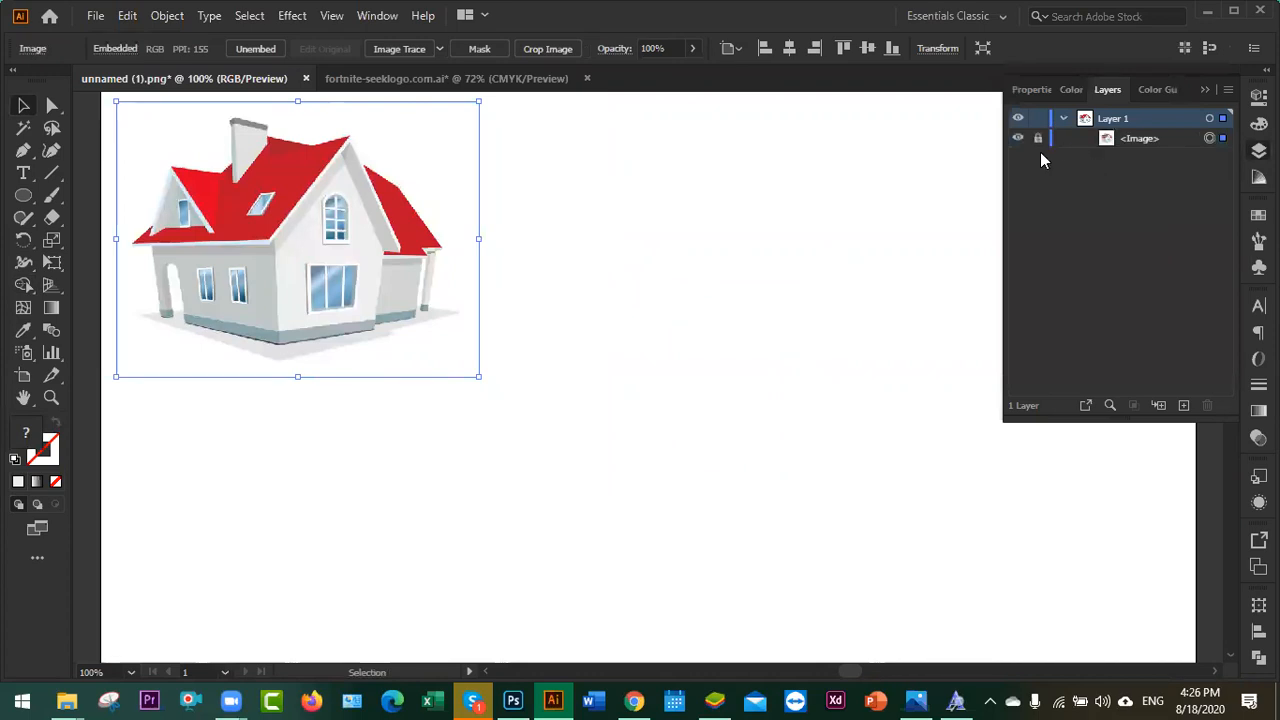
{"action": "left_click", "coordinate": [1037, 138]}
{"action": "left_click", "coordinate": [1204, 90]}
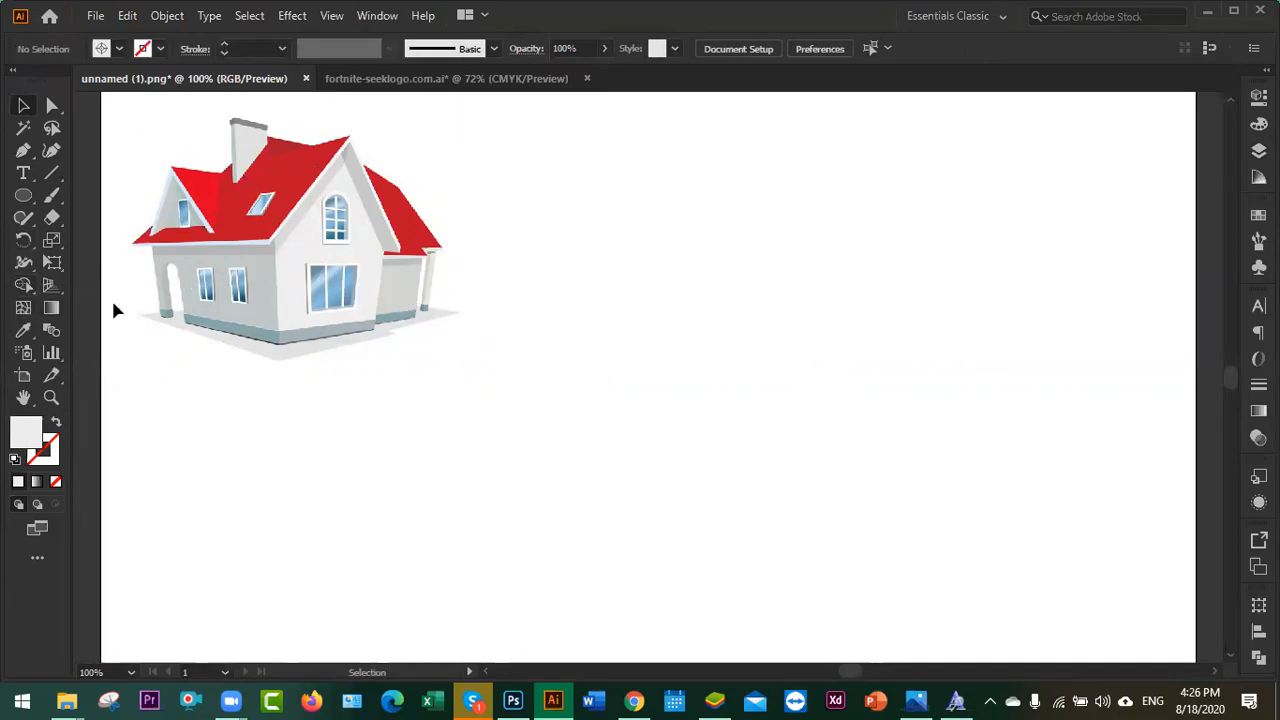
- Try to display the perspective grid on the artboard with the Perspective Grid tool
{"action": "left_click", "coordinate": [49, 287]}
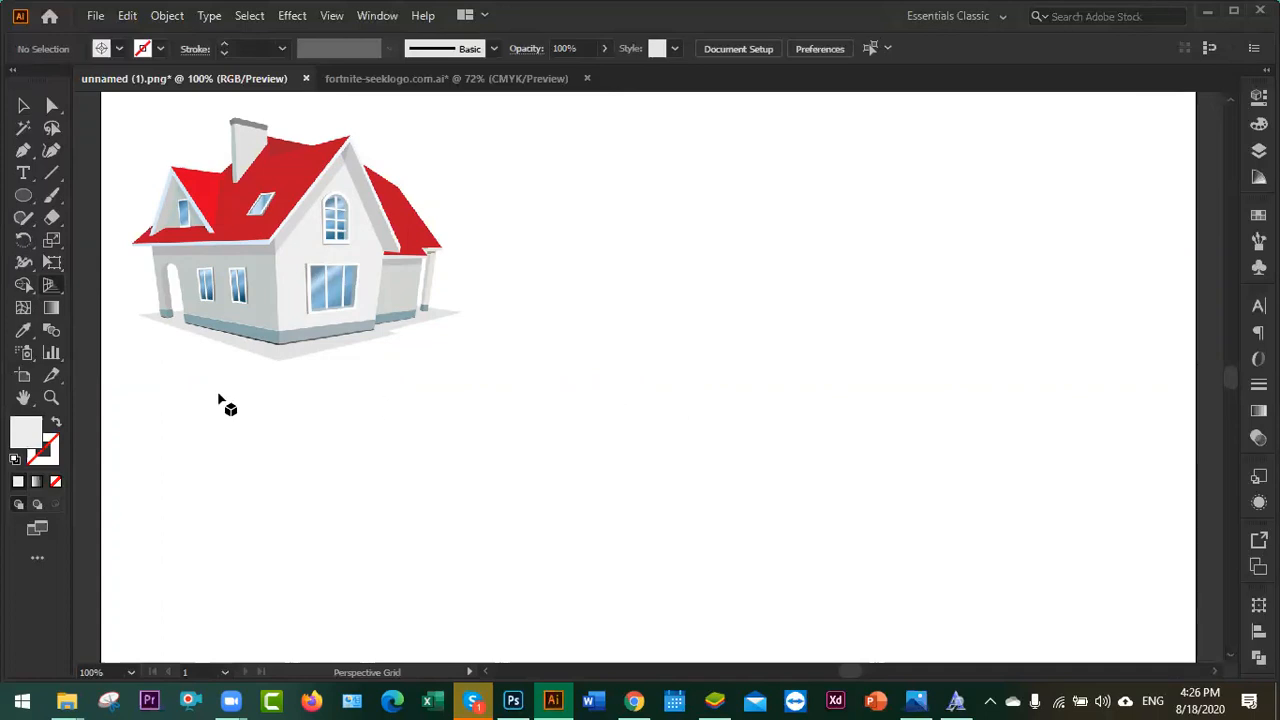
{"action": "left_click", "coordinate": [57, 287]}
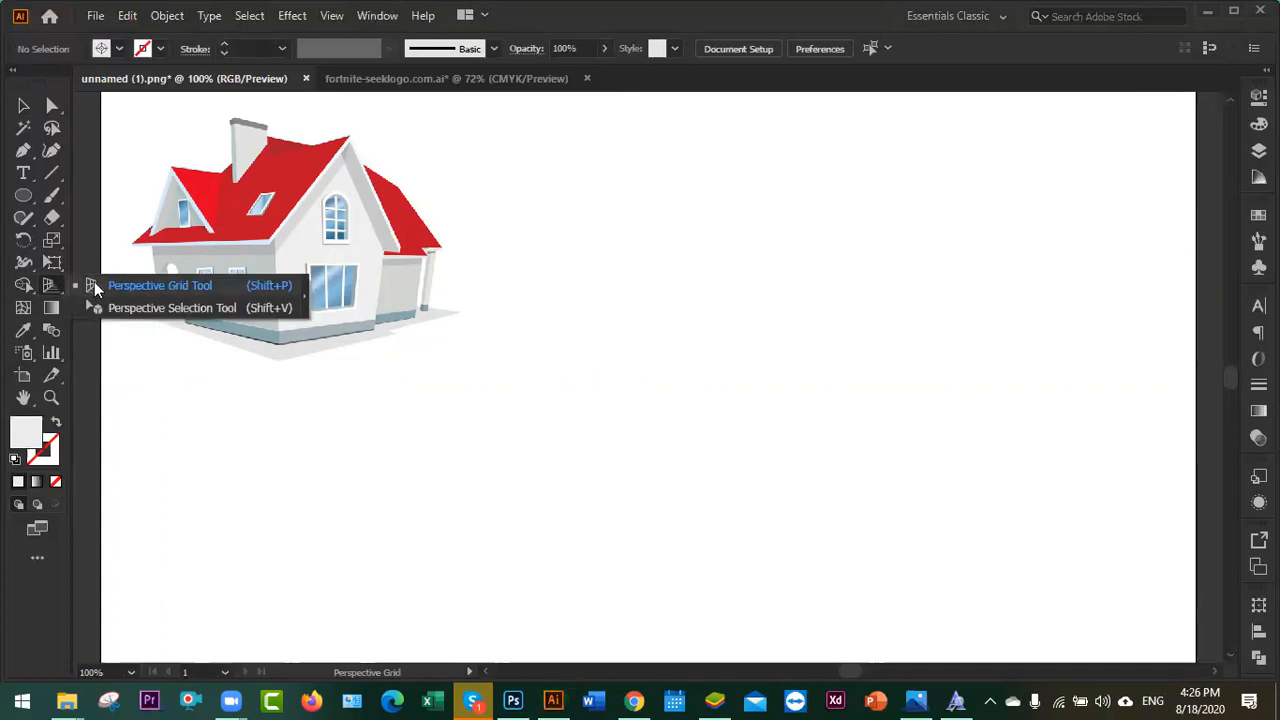
{"action": "left_click", "coordinate": [105, 286]}
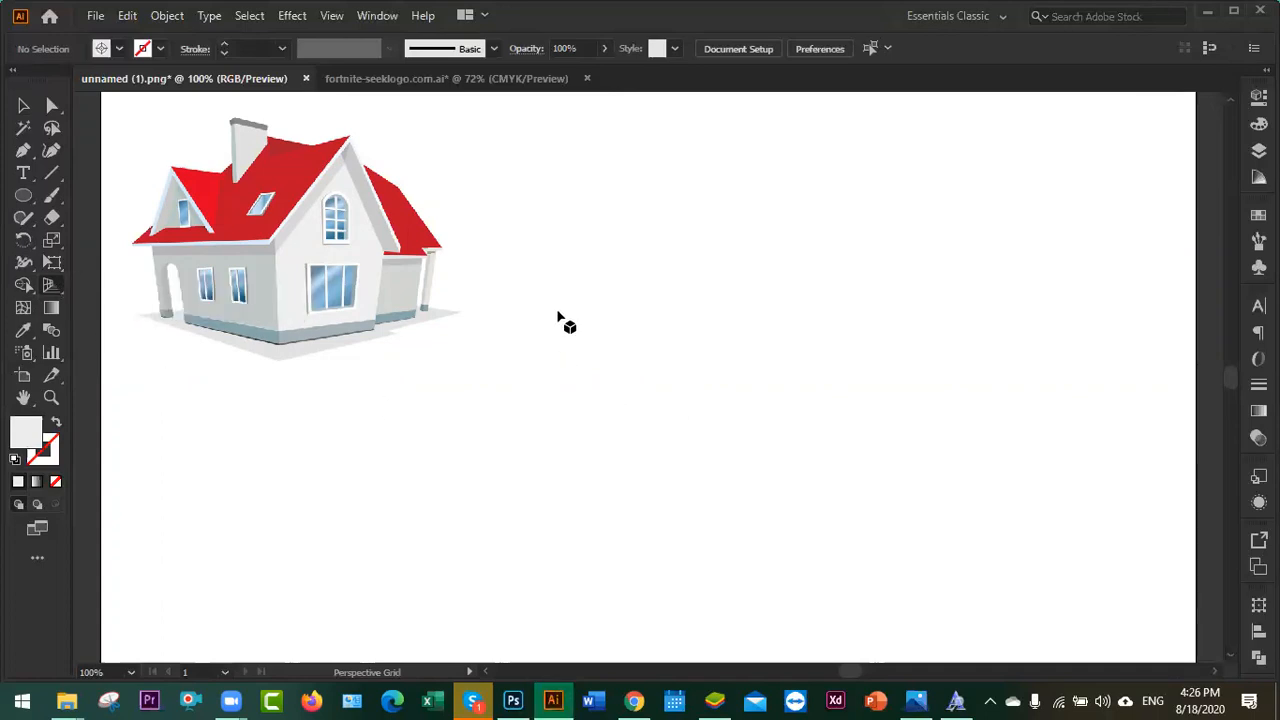
{"action": "scroll", "coordinate": [593, 413], "scroll_direction": "down", "scroll_amount": 1}
{"action": "scroll", "coordinate": [593, 413], "scroll_direction": "up", "scroll_amount": 3}
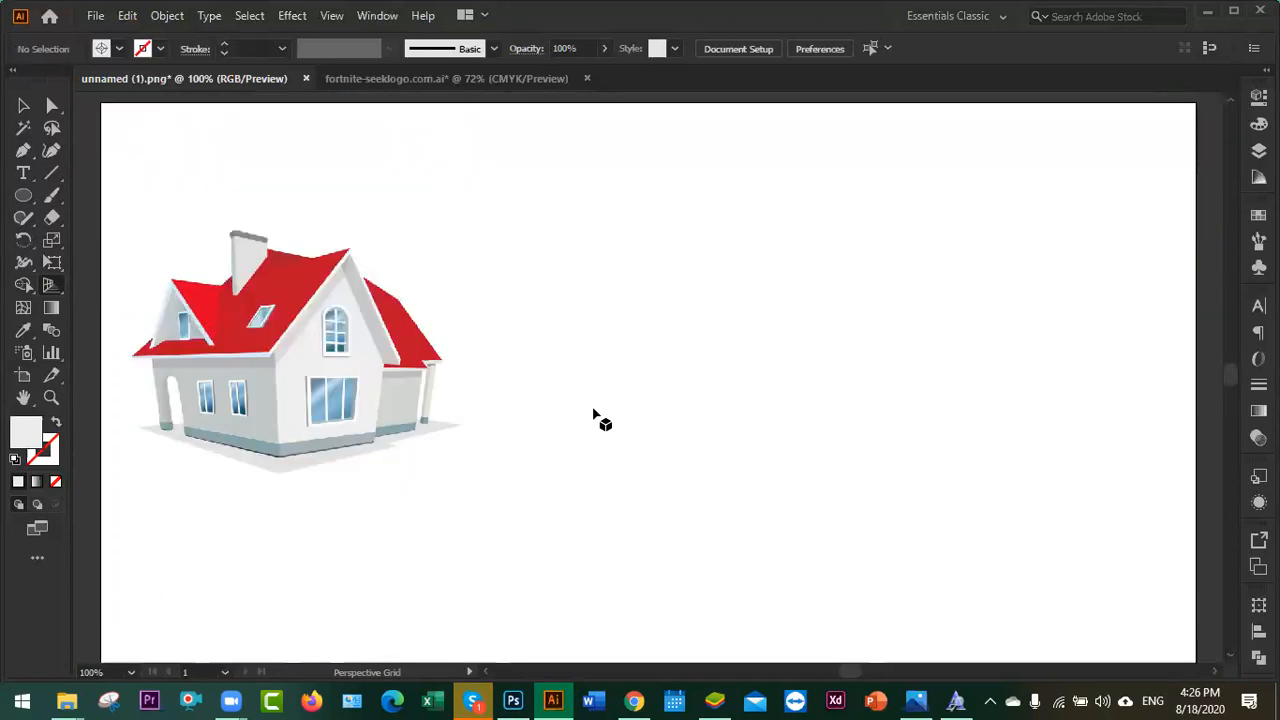
{"action": "scroll", "coordinate": [598, 420], "scroll_direction": "down", "scroll_amount": 1}
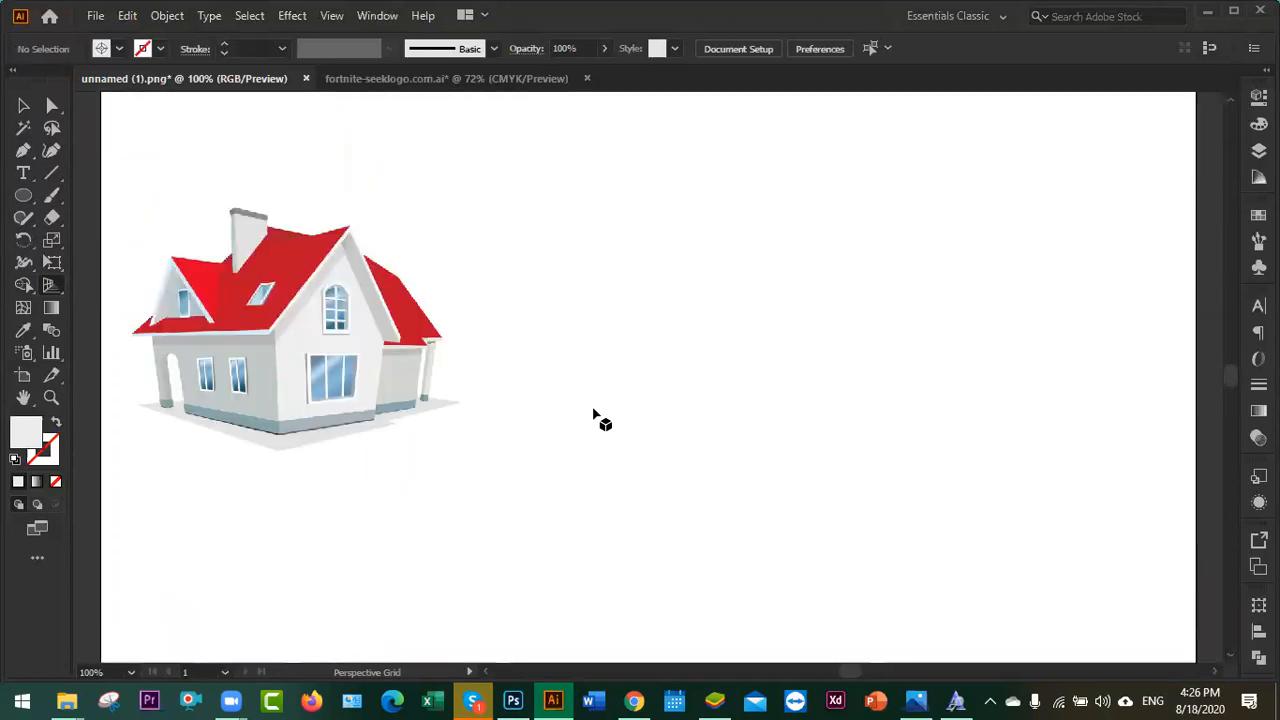
- Draw a wide light grey rectangle to the upper right of the house and activate the Perspective Grid tool
{"action": "left_click", "coordinate": [23, 195]}
{"action": "left_click", "coordinate": [105, 191]}
{"action": "left_click_drag", "start_coordinate": [535, 156], "coordinate": [768, 269]}
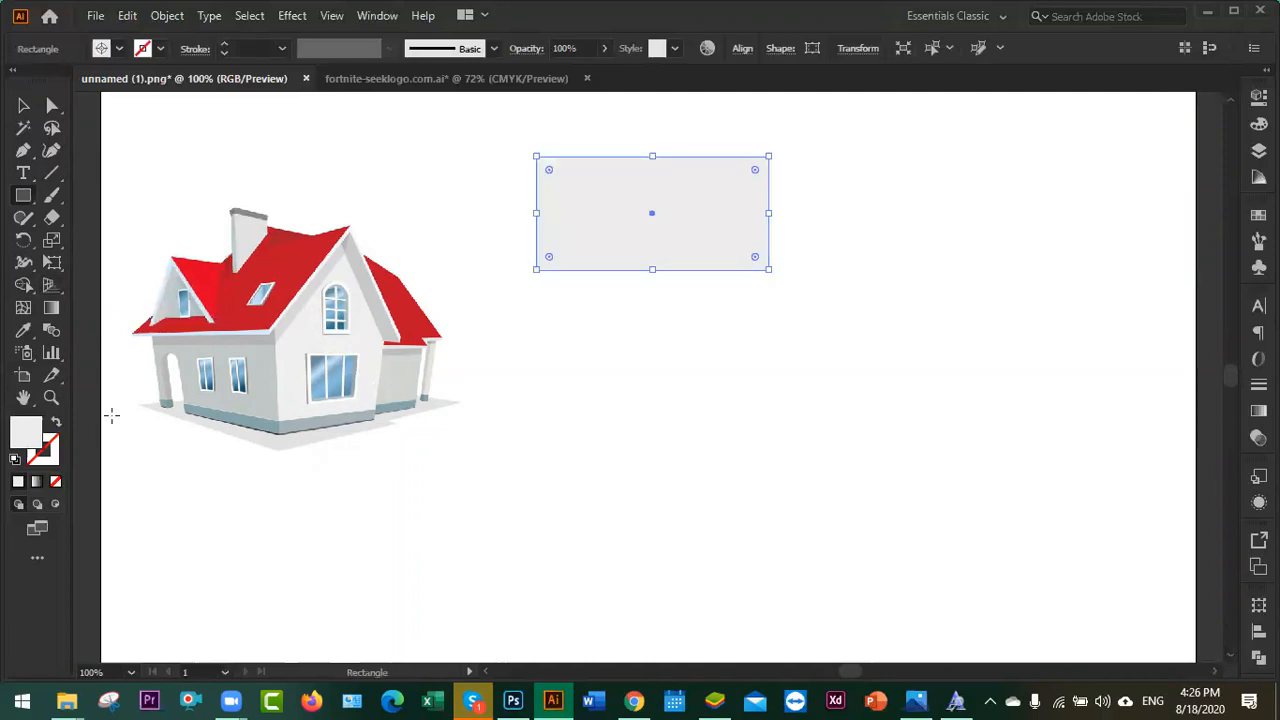
{"action": "left_click", "coordinate": [45, 289]}
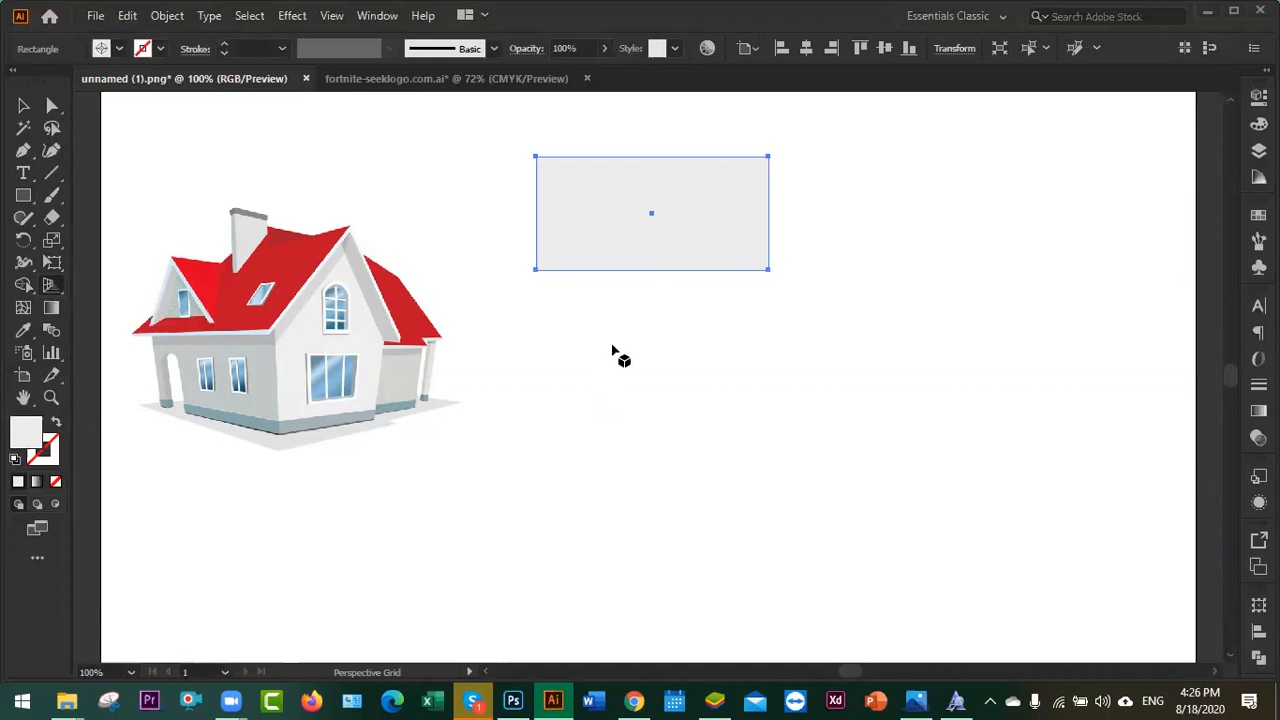
- Remove the fill from the selected light grey rectangle beside the house and deselect it
{"action": "left_click", "coordinate": [110, 55]}
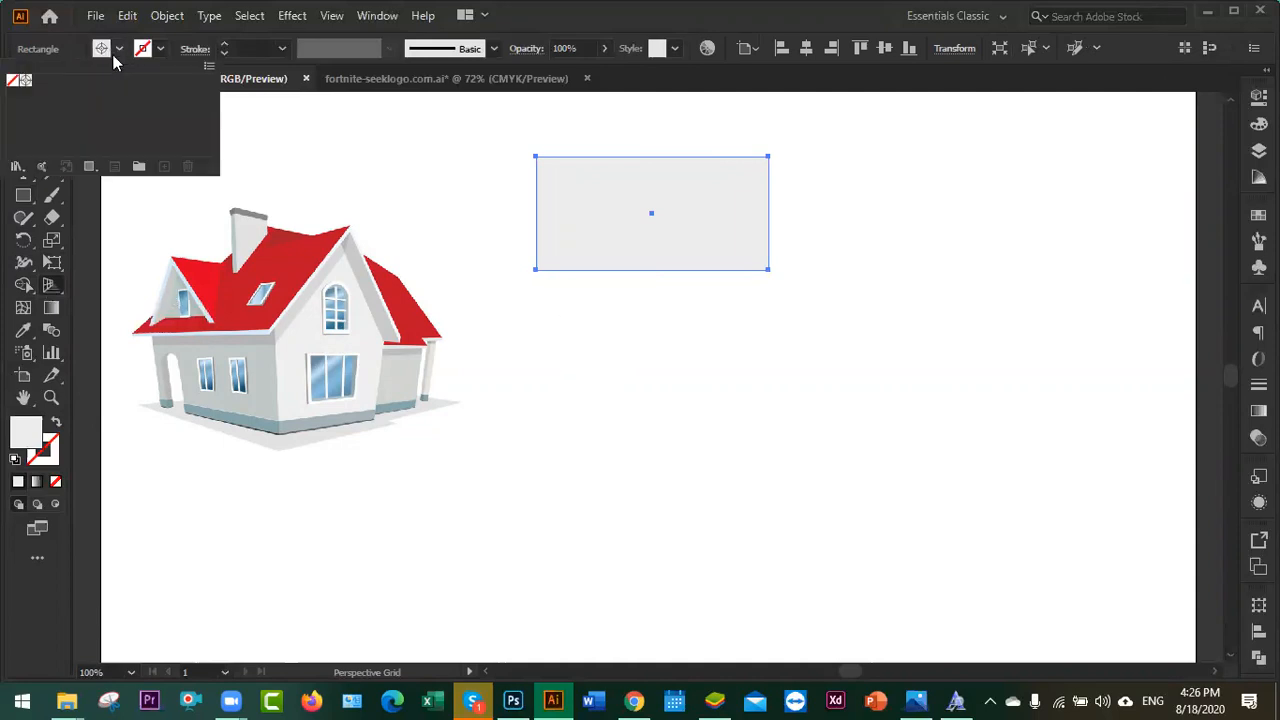
{"action": "left_click", "coordinate": [11, 83]}
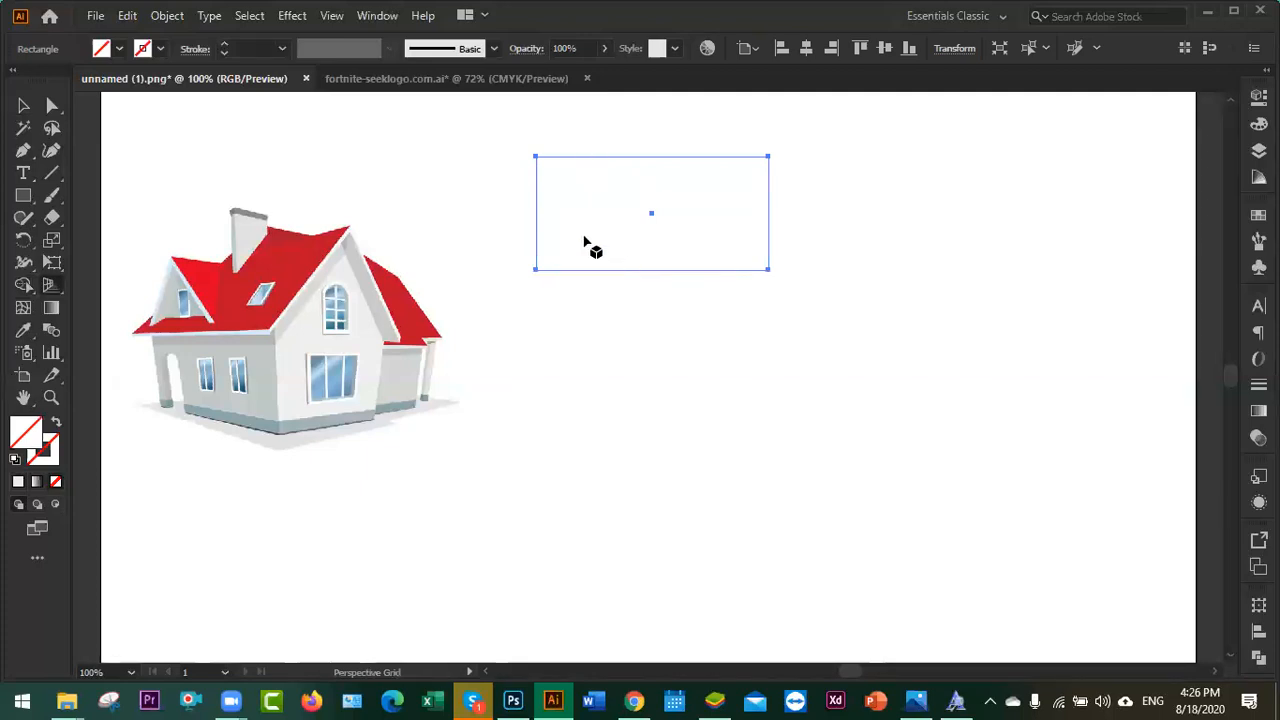
{"action": "key", "text": "v"}
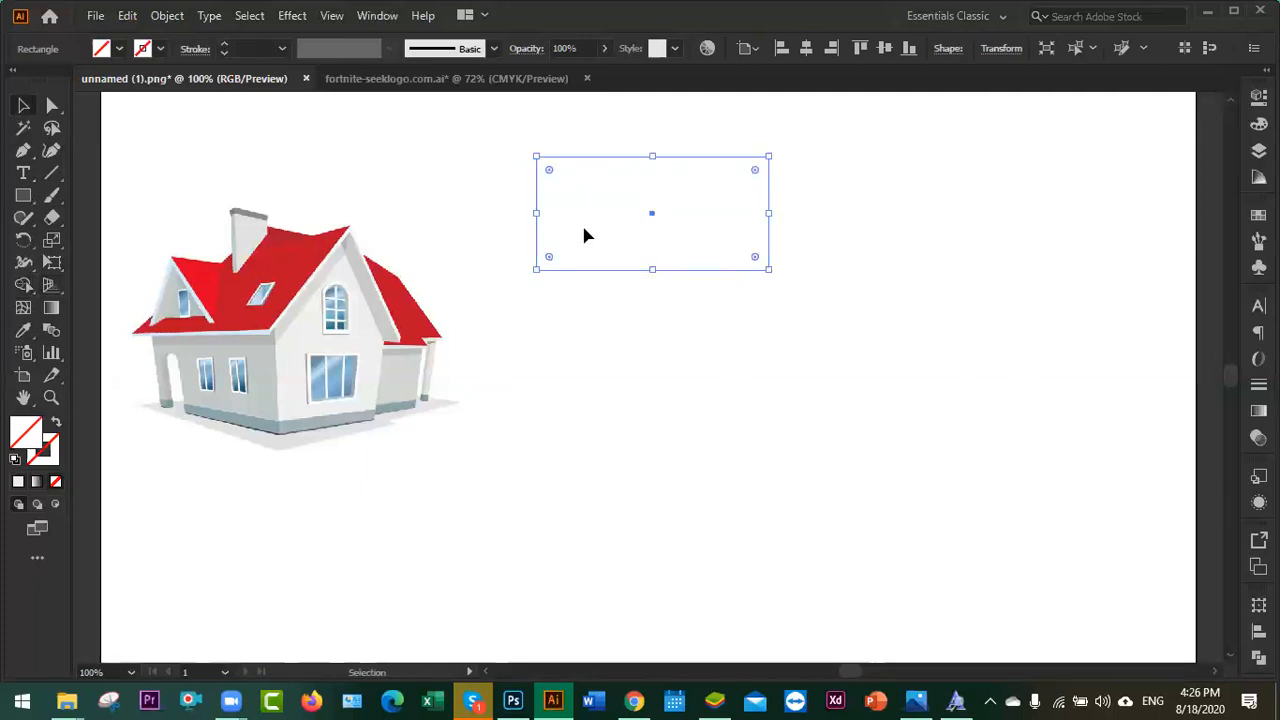
{"action": "left_click", "coordinate": [715, 315]}
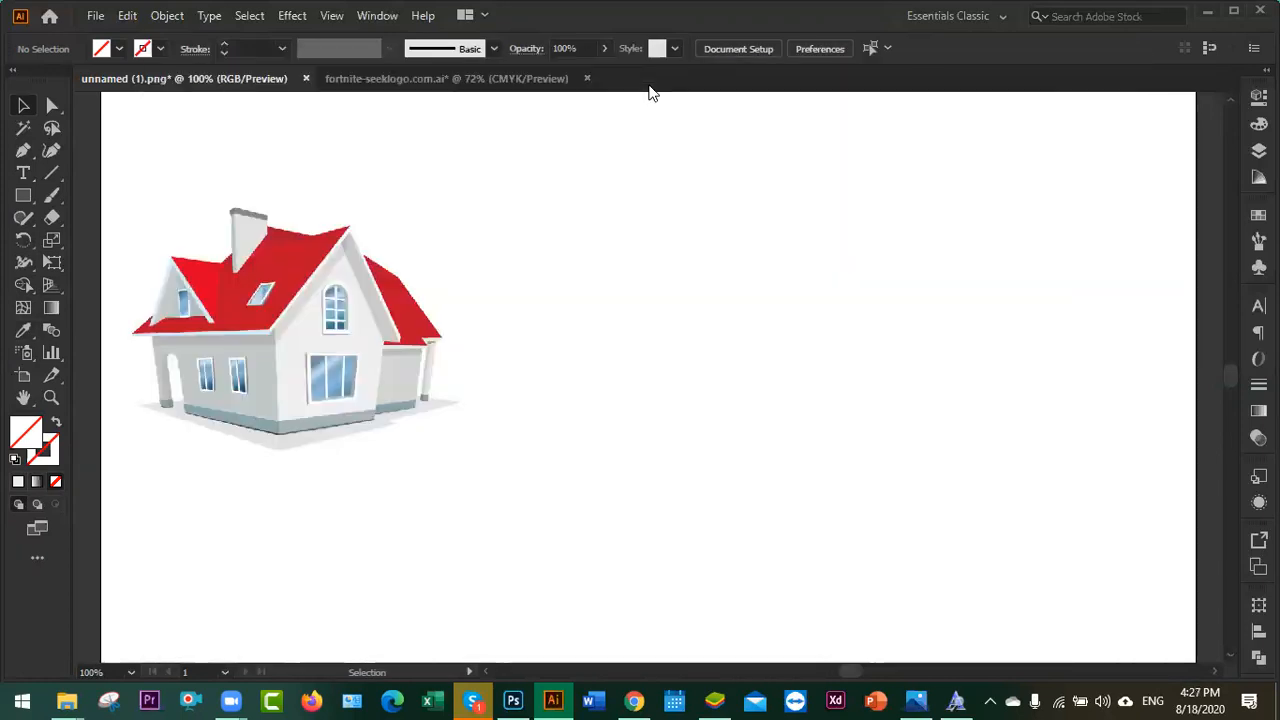
- Create a new blank document and display the two-point perspective grid on its artboard
{"action": "key", "text": "ctrl+n"}
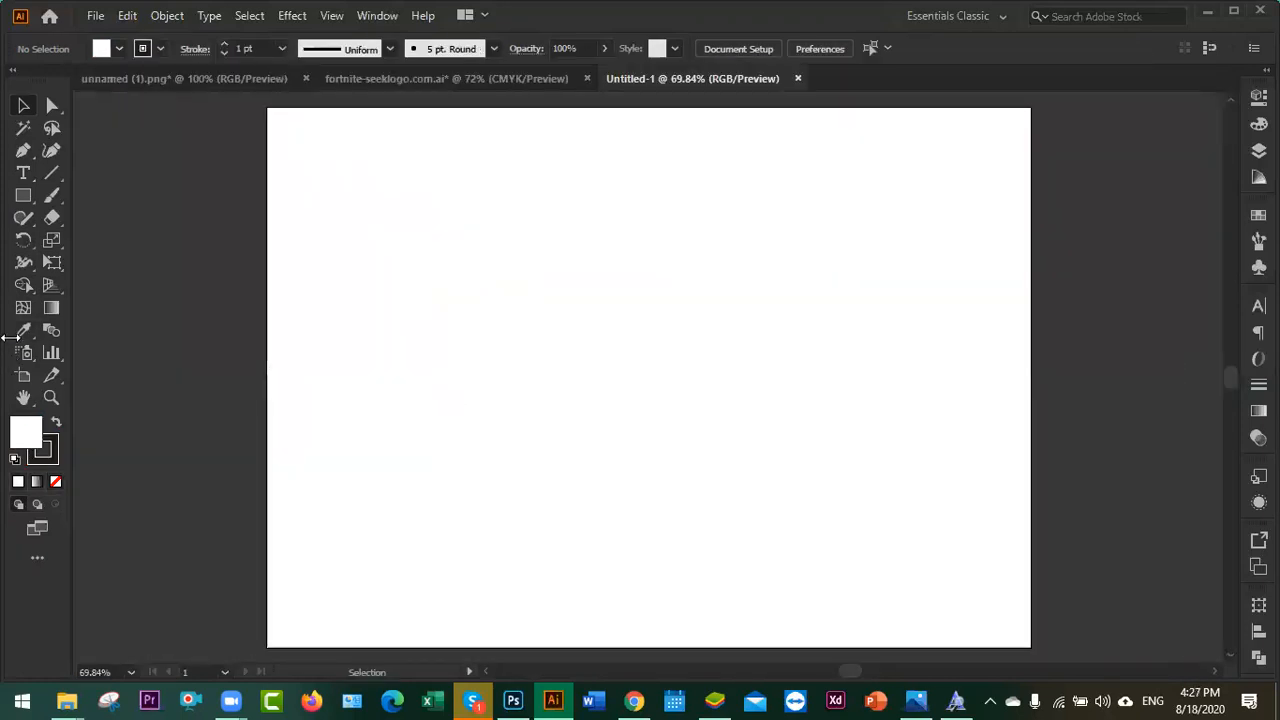
{"action": "left_click", "coordinate": [51, 284]}
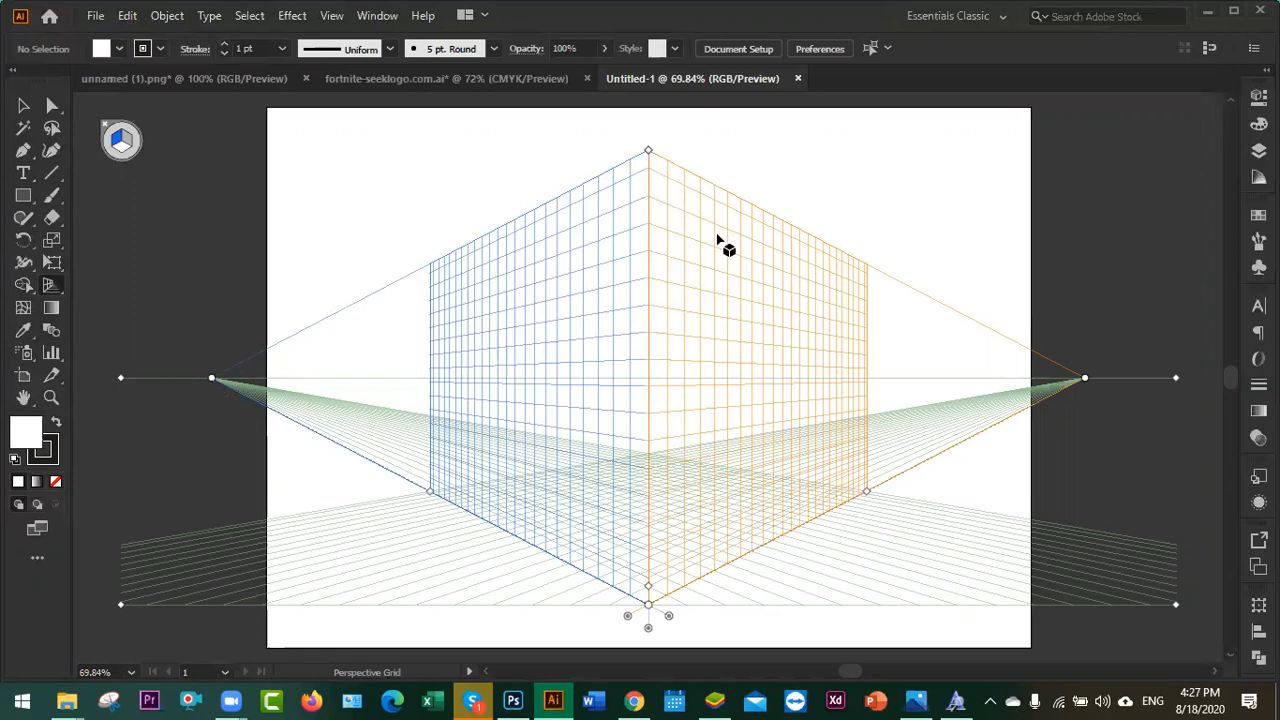
{"action": "scroll", "coordinate": [686, 437], "scroll_direction": "down", "scroll_amount": 1}
{"action": "key", "text": "shift+v"}
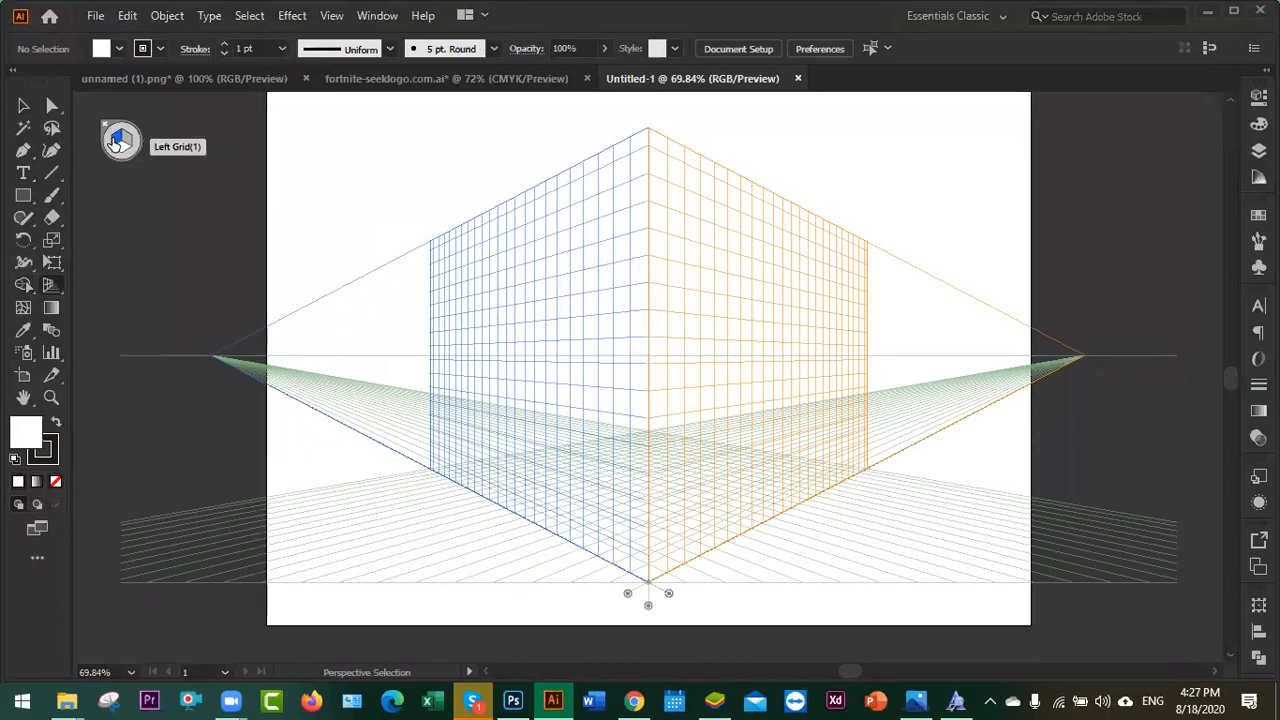
- Switch the active perspective plane to the right grid, the horizontal grid and back to the left grid
{"action": "left_click", "coordinate": [126, 145]}
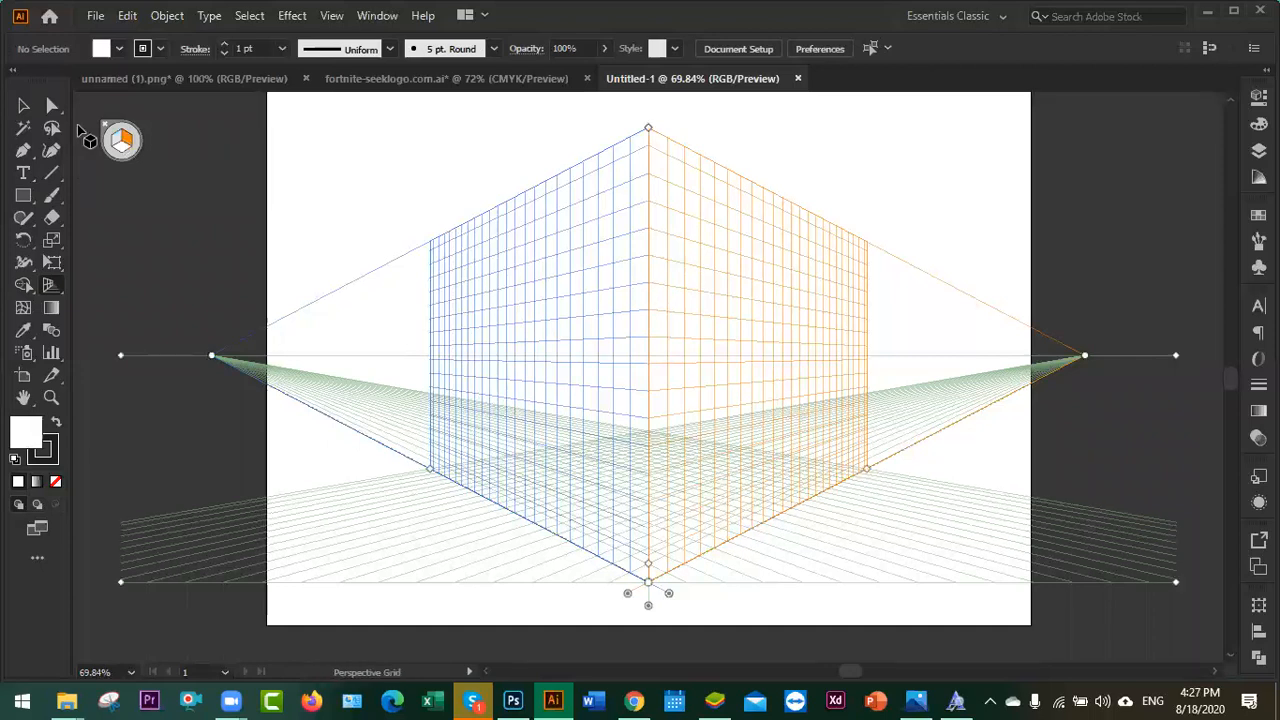
{"action": "left_click", "coordinate": [120, 150]}
{"action": "key", "text": "shift+p"}
{"action": "key", "text": "shift+v"}
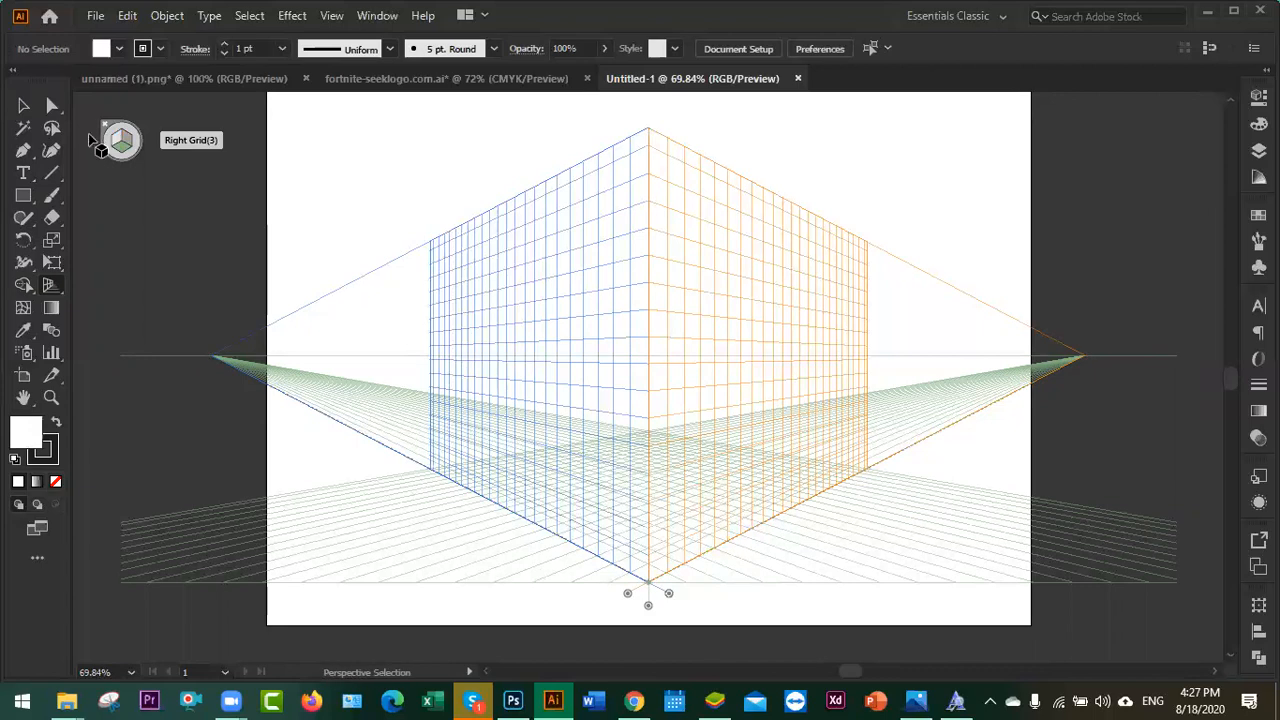
{"action": "left_click", "coordinate": [119, 143]}
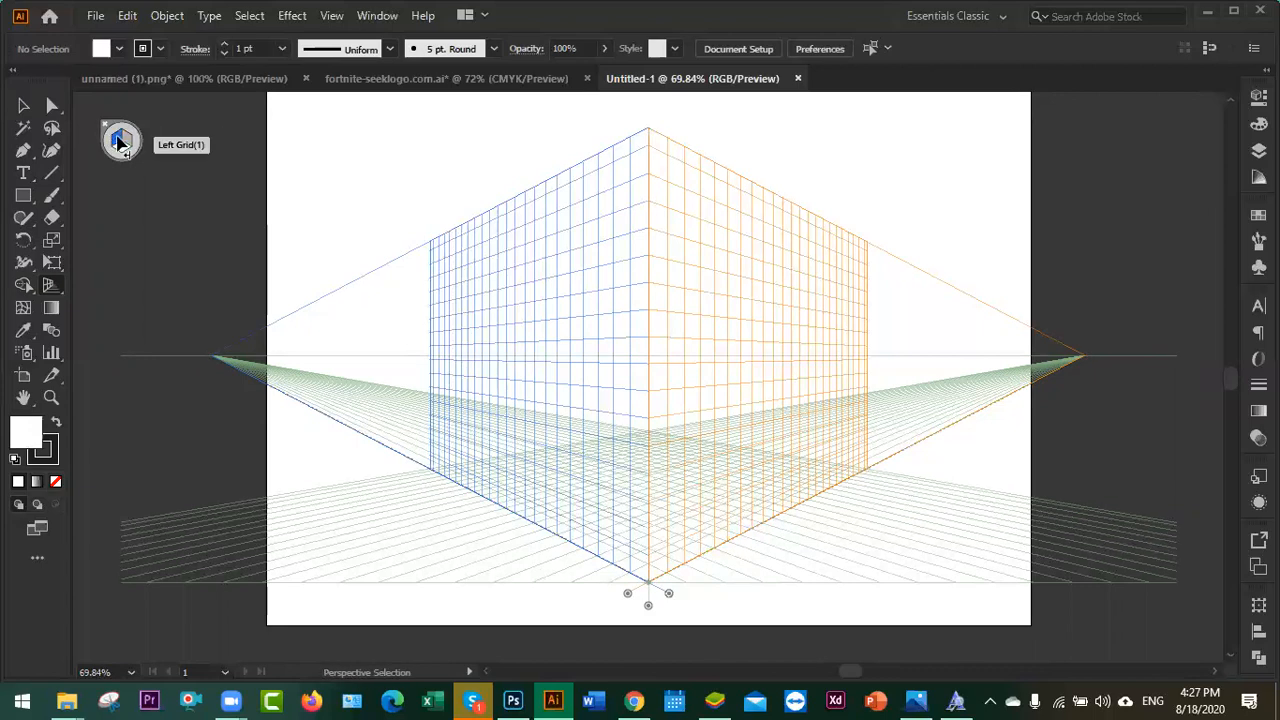
- Draw a rectangle in perspective across the upper half of the left grid plane
{"action": "key", "text": "shift+p"}
{"action": "left_click", "coordinate": [24, 197]}
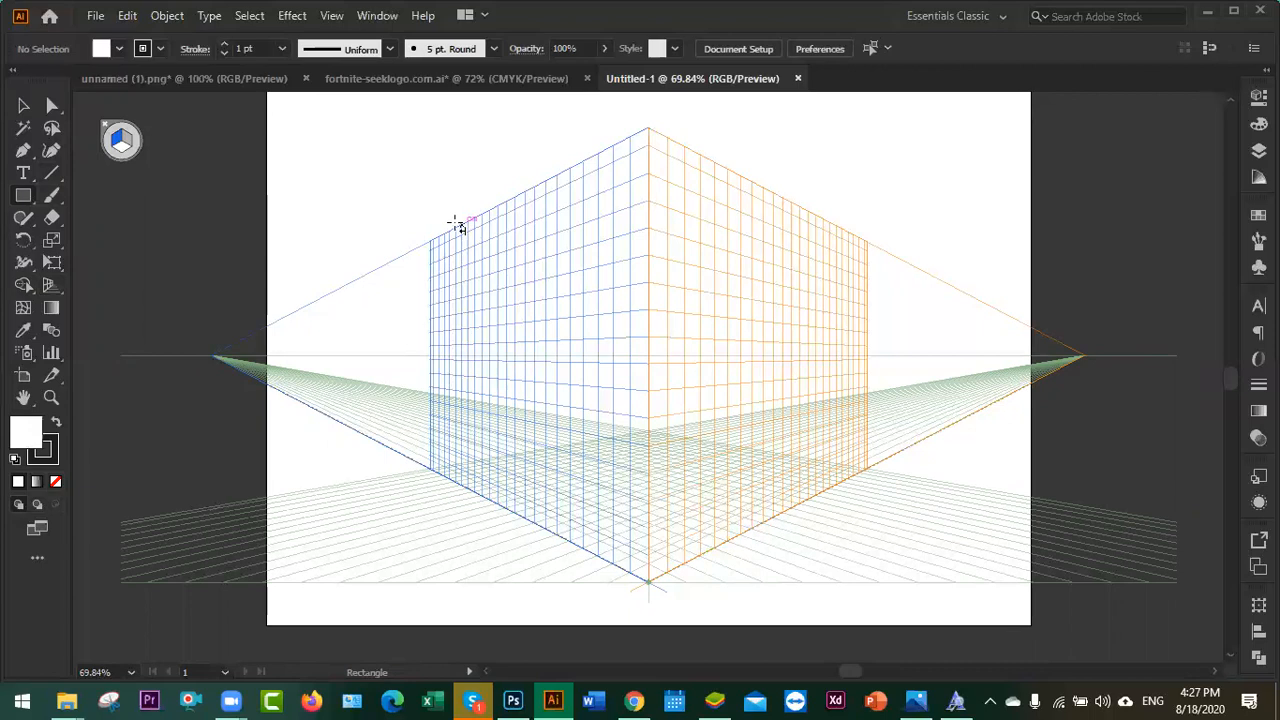
{"action": "left_click_drag", "start_coordinate": [452, 227], "coordinate": [607, 316]}
{"action": "left_click_drag", "start_coordinate": [655, 346], "coordinate": [655, 346]}
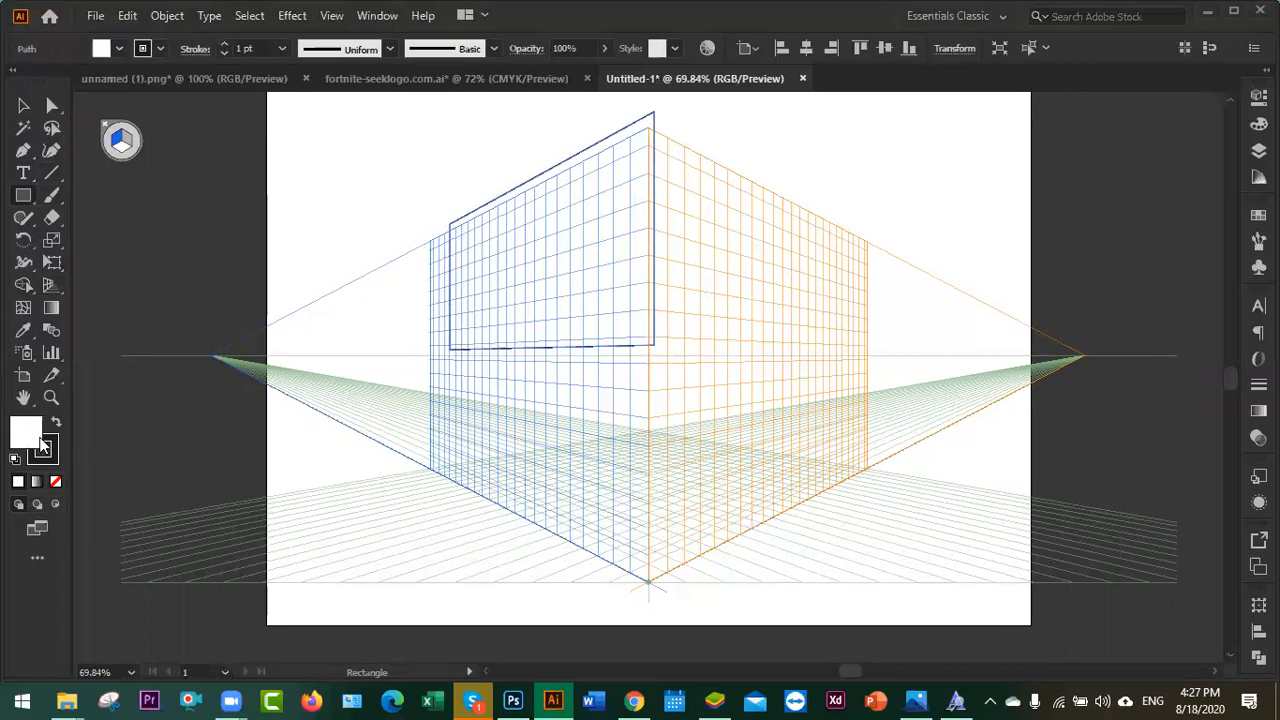
- Fill the left-plane rectangle with red ed0000 and remove its stroke
{"action": "double_click", "coordinate": [28, 436]}
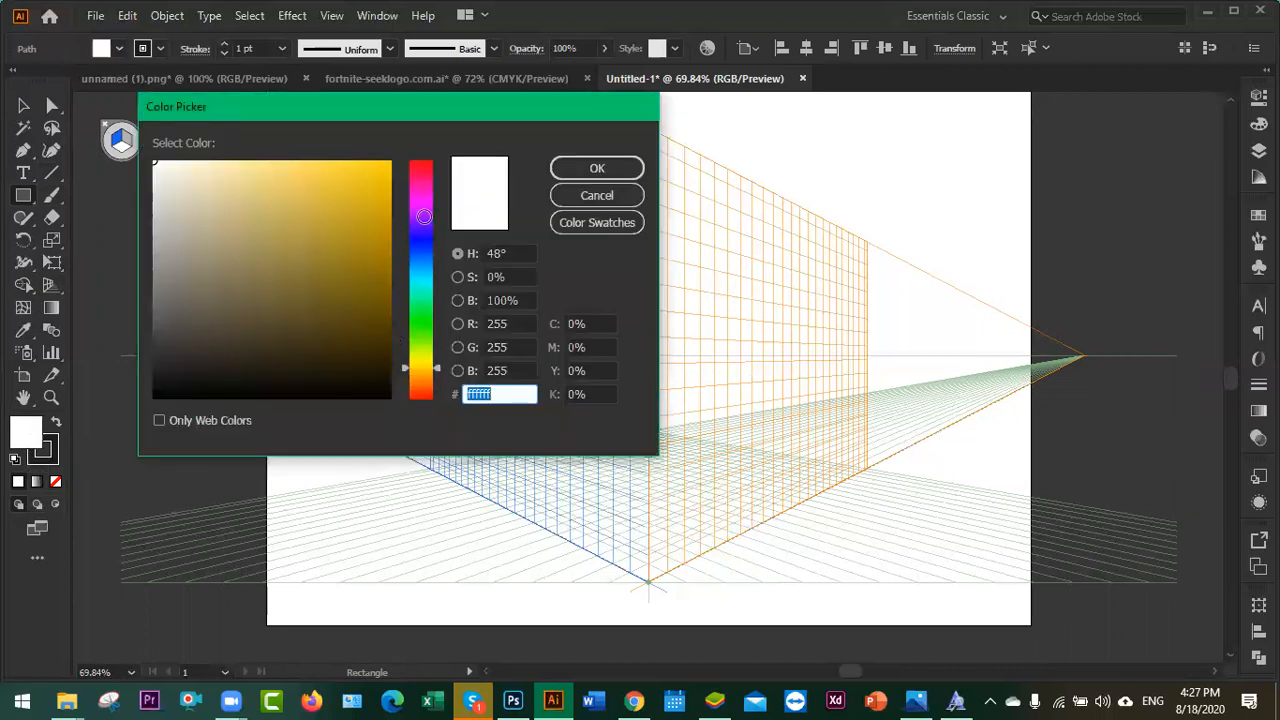
{"action": "type", "text": "ed0000"}
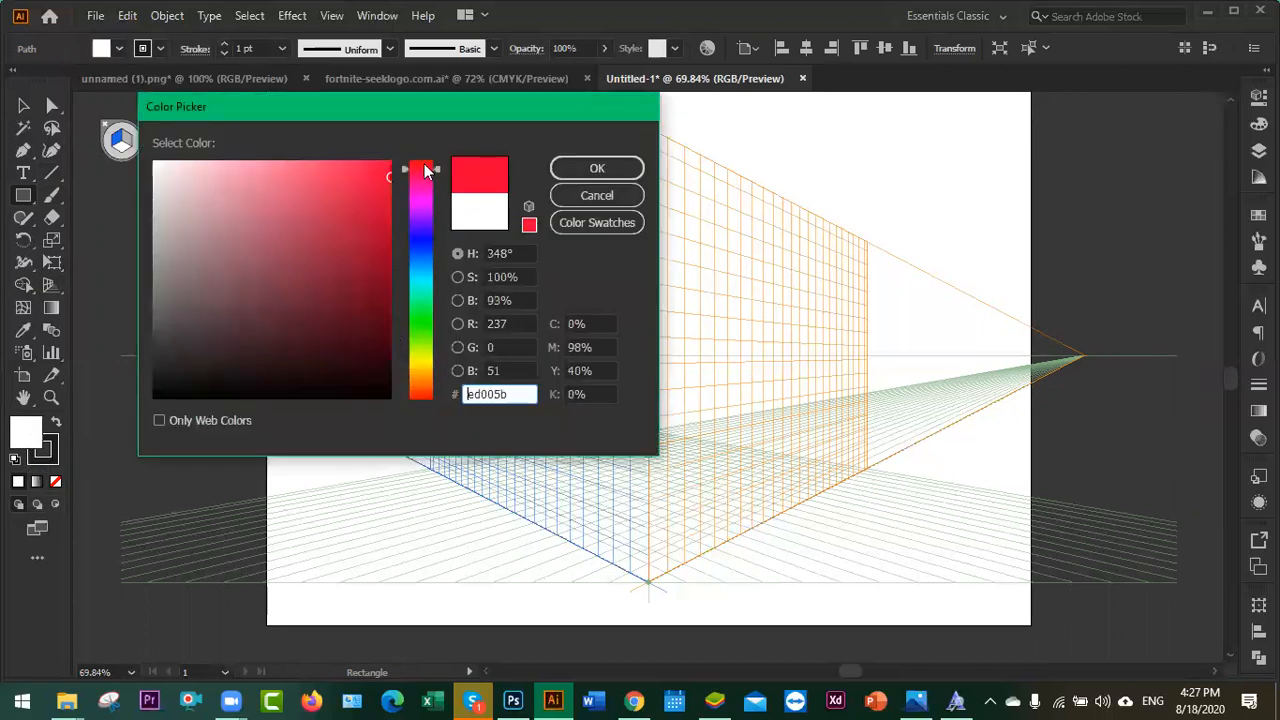
{"action": "left_click", "coordinate": [598, 169]}
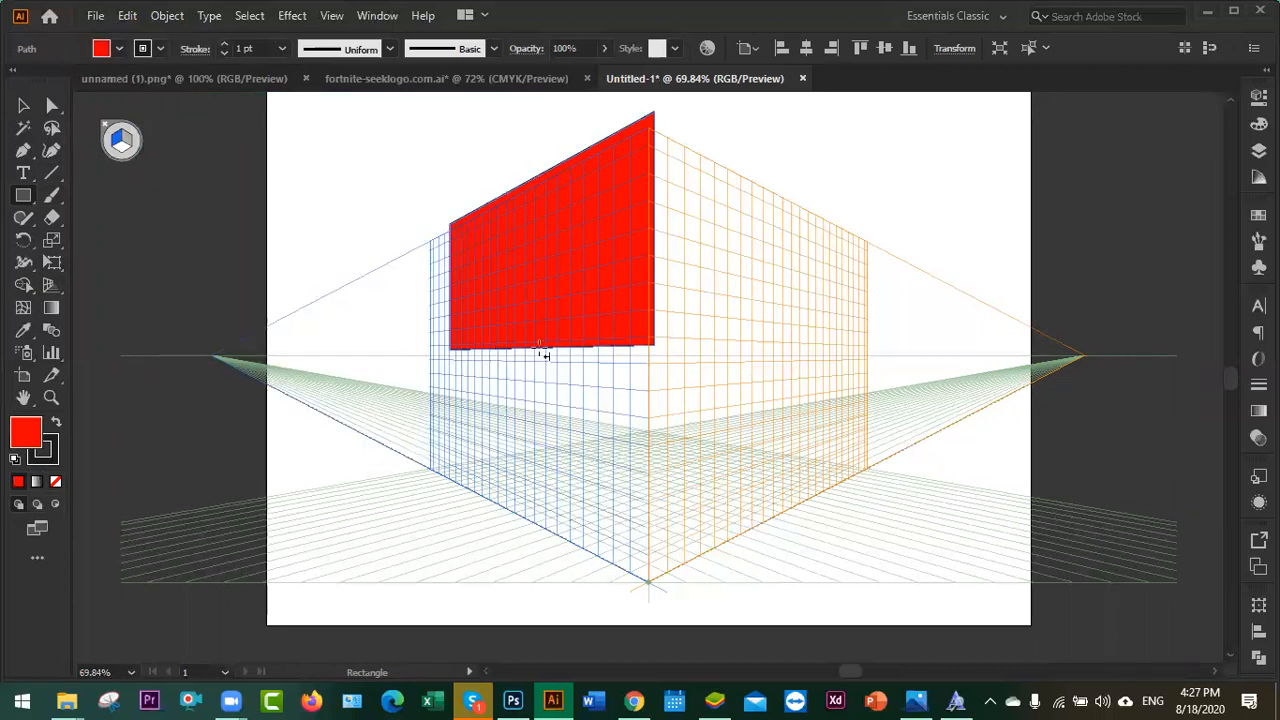
{"action": "left_click", "coordinate": [55, 483]}
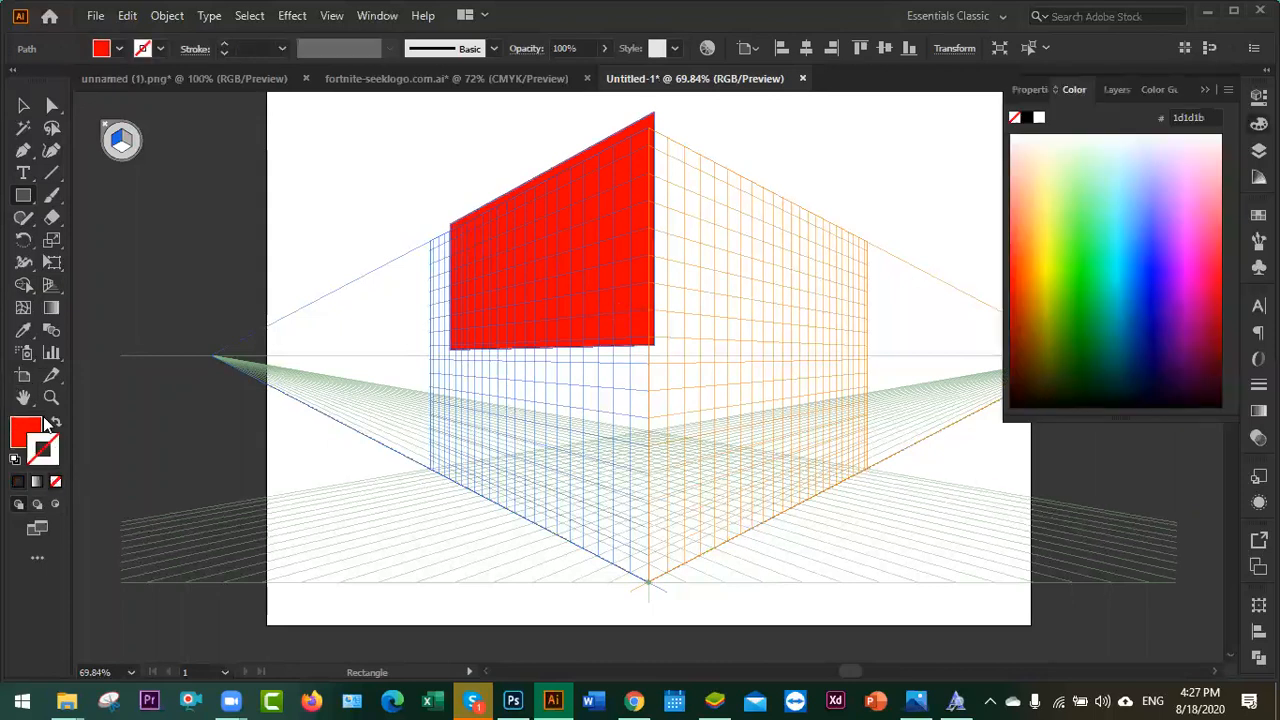
{"action": "left_click", "coordinate": [28, 428]}
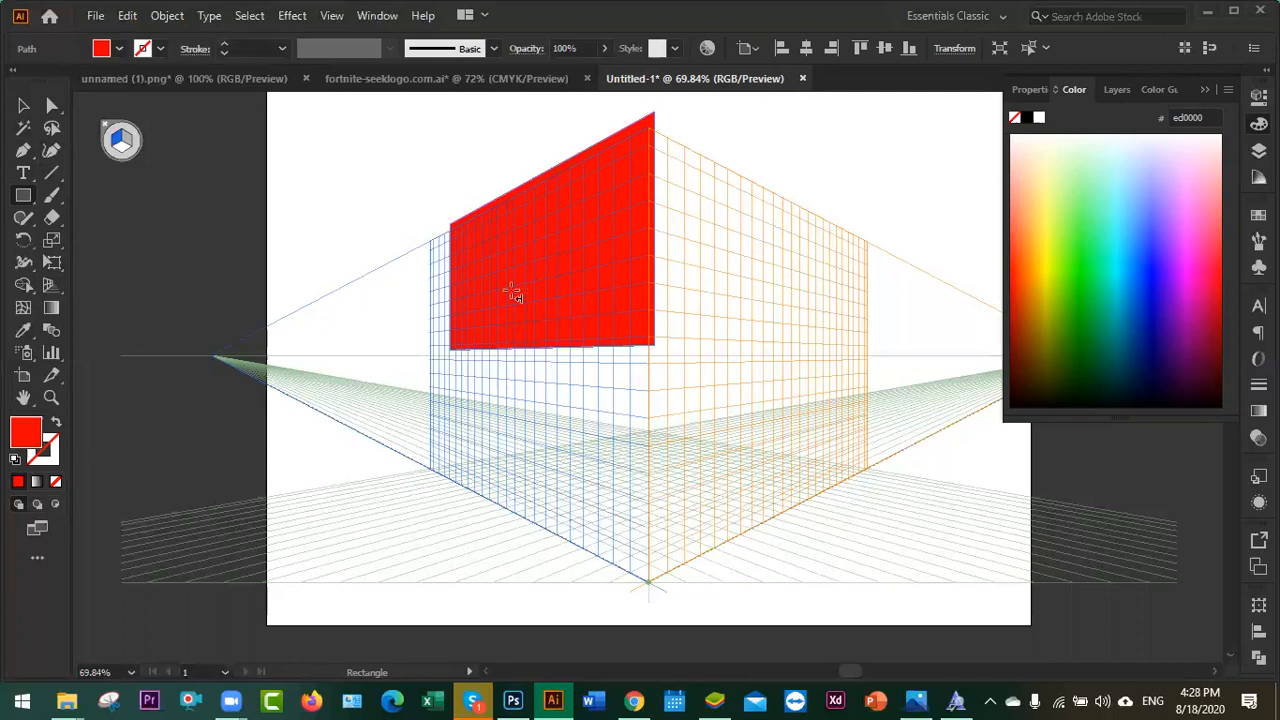
- Make the right grid active and draw a matching red rectangle across the upper half of that plane
{"action": "key", "text": "shift+v"}
{"action": "left_click", "coordinate": [124, 142]}
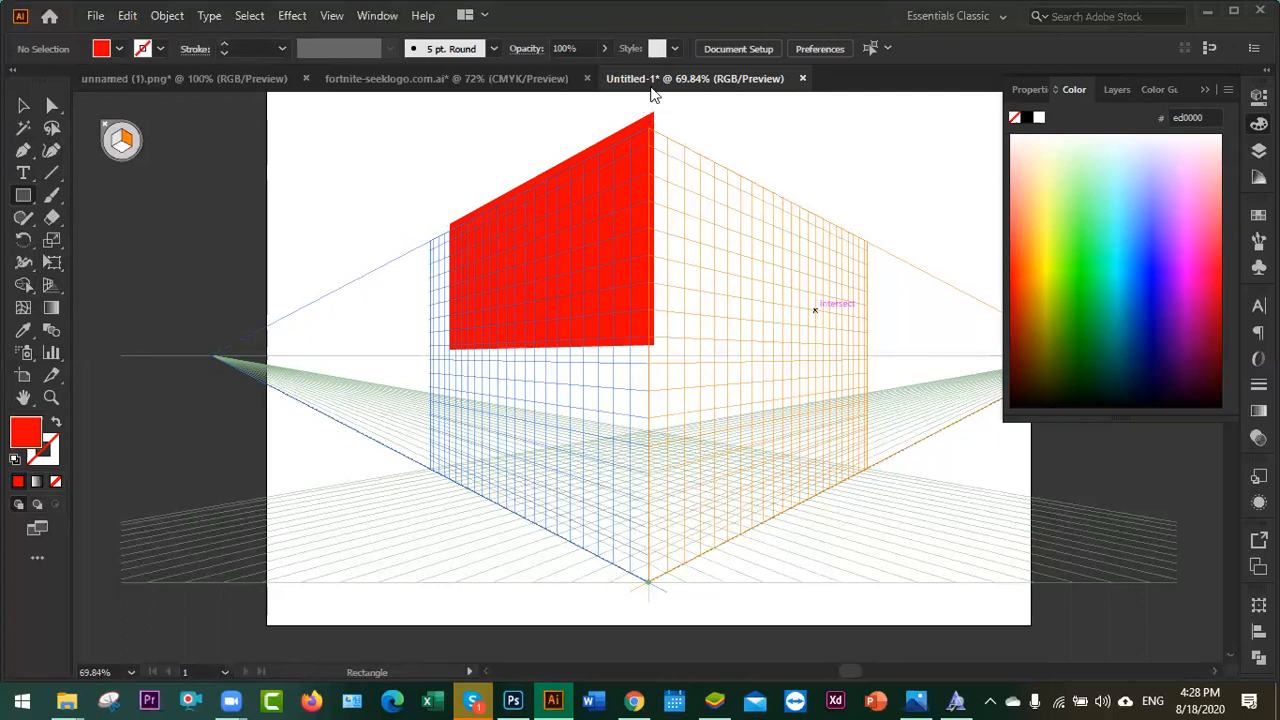
{"action": "mouse_move", "coordinate": [658, 118]}
{"action": "left_mouse_down"}
{"action": "mouse_move", "coordinate": [846, 374]}
{"action": "mouse_move", "coordinate": [875, 350]}
{"action": "left_mouse_up"}
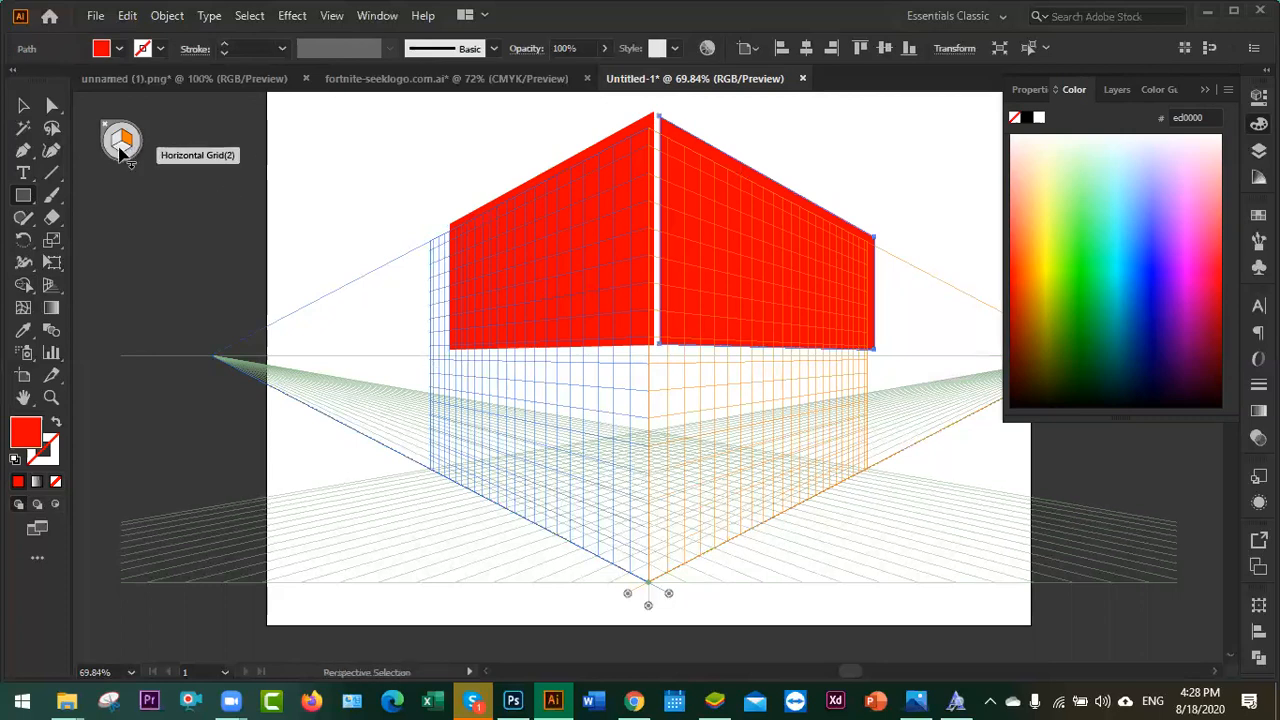
- Draw a red rectangle on the horizontal grid plane and delete it
{"action": "left_click", "coordinate": [121, 150]}
{"action": "mouse_move", "coordinate": [482, 470]}
{"action": "left_mouse_down"}
{"action": "mouse_move", "coordinate": [820, 594]}
{"action": "mouse_move", "coordinate": [955, 480]}
{"action": "left_mouse_up"}
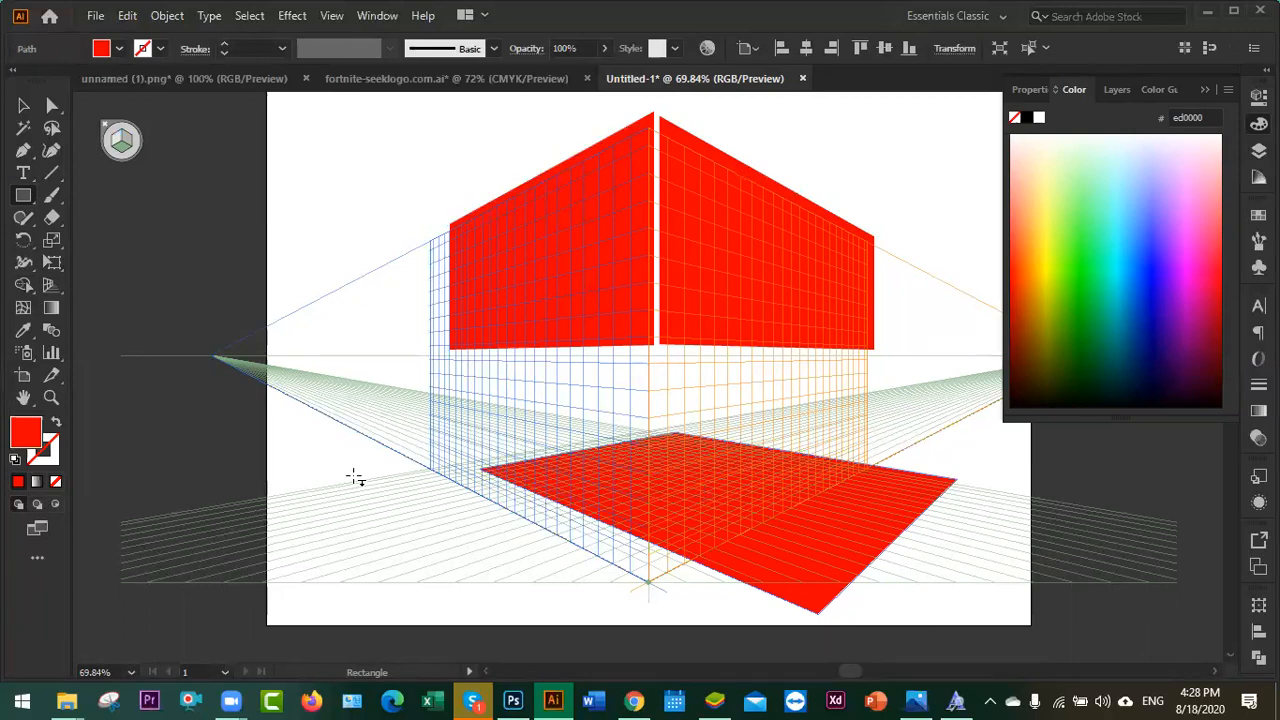
{"action": "key", "text": "Delete"}
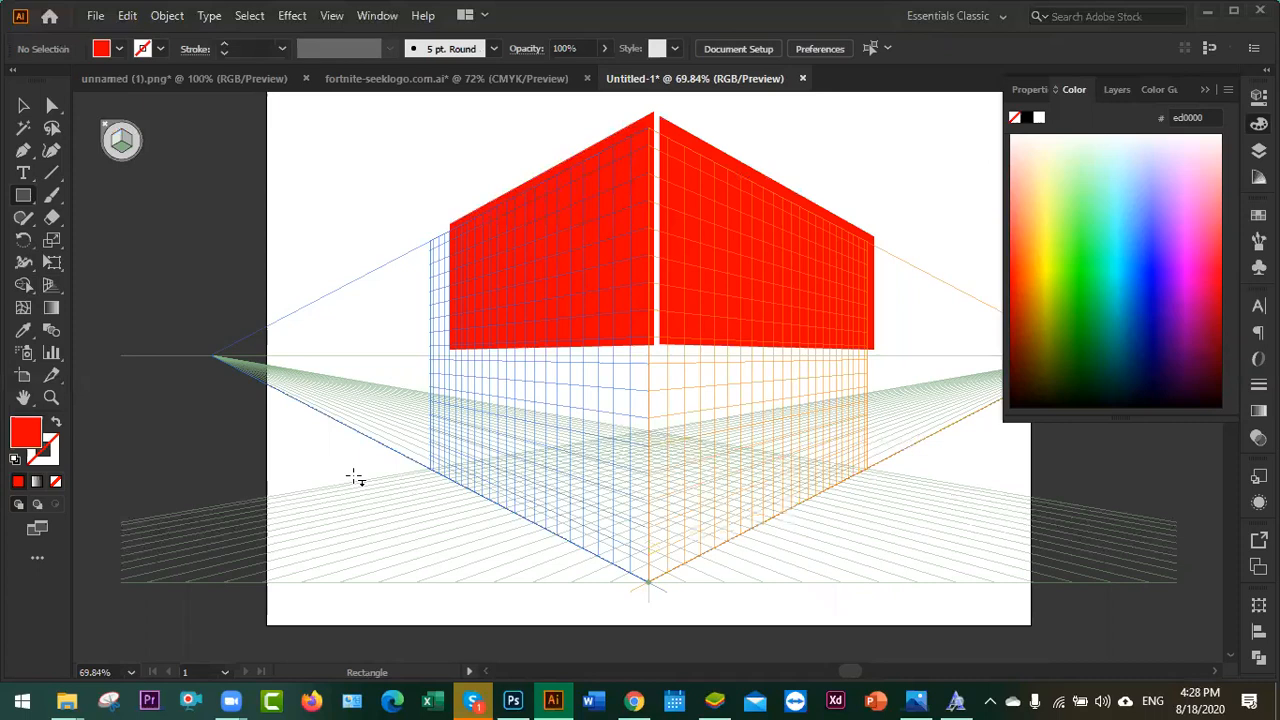
- Delete the red rectangles on the right and left grid planes
{"action": "key", "text": "v"}
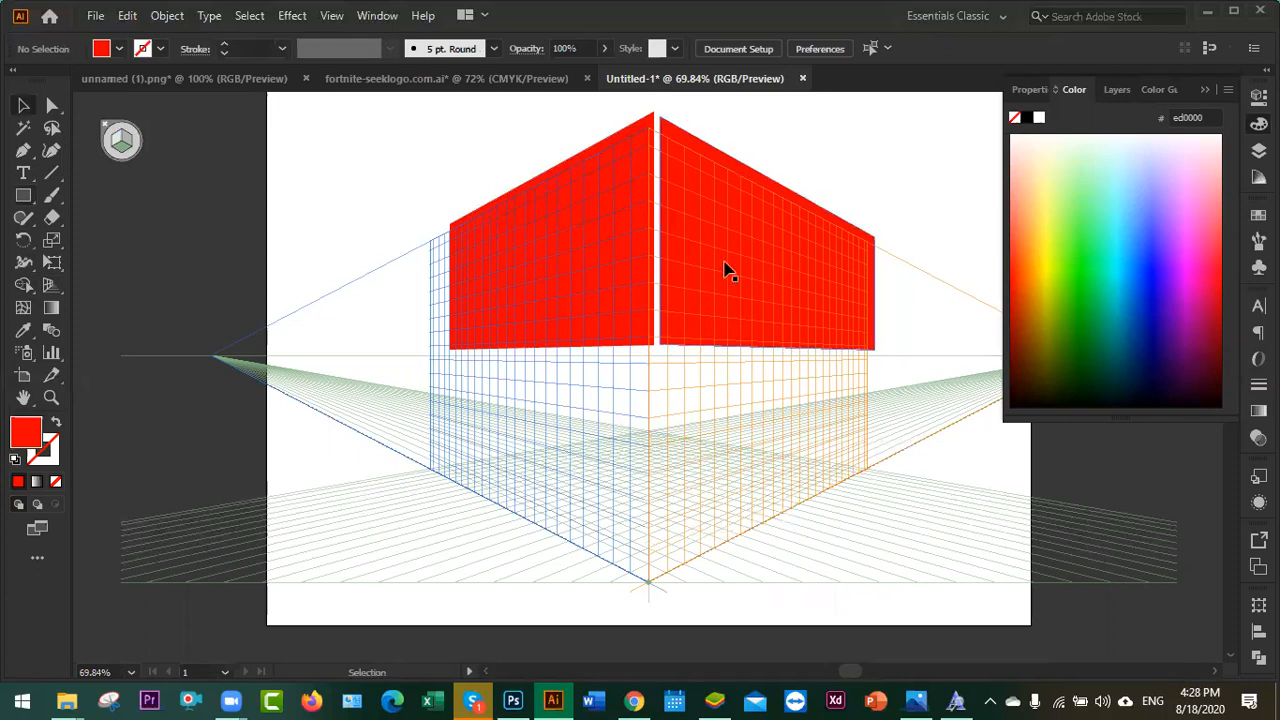
{"action": "left_click", "coordinate": [727, 270]}
{"action": "key", "text": "Delete"}
{"action": "left_click", "coordinate": [569, 251]}
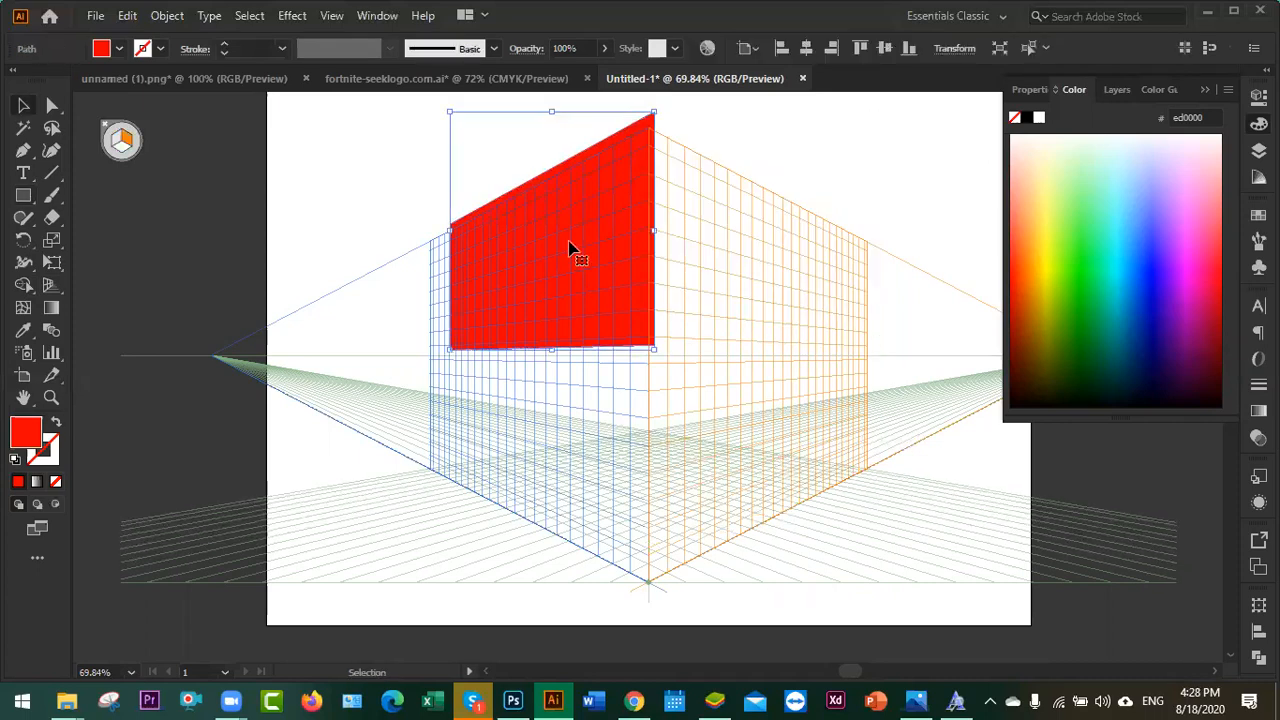
{"action": "key", "text": "Delete"}
- Unlock the house image in the unnamed (1).png document through its layer
{"action": "left_click", "coordinate": [220, 78]}
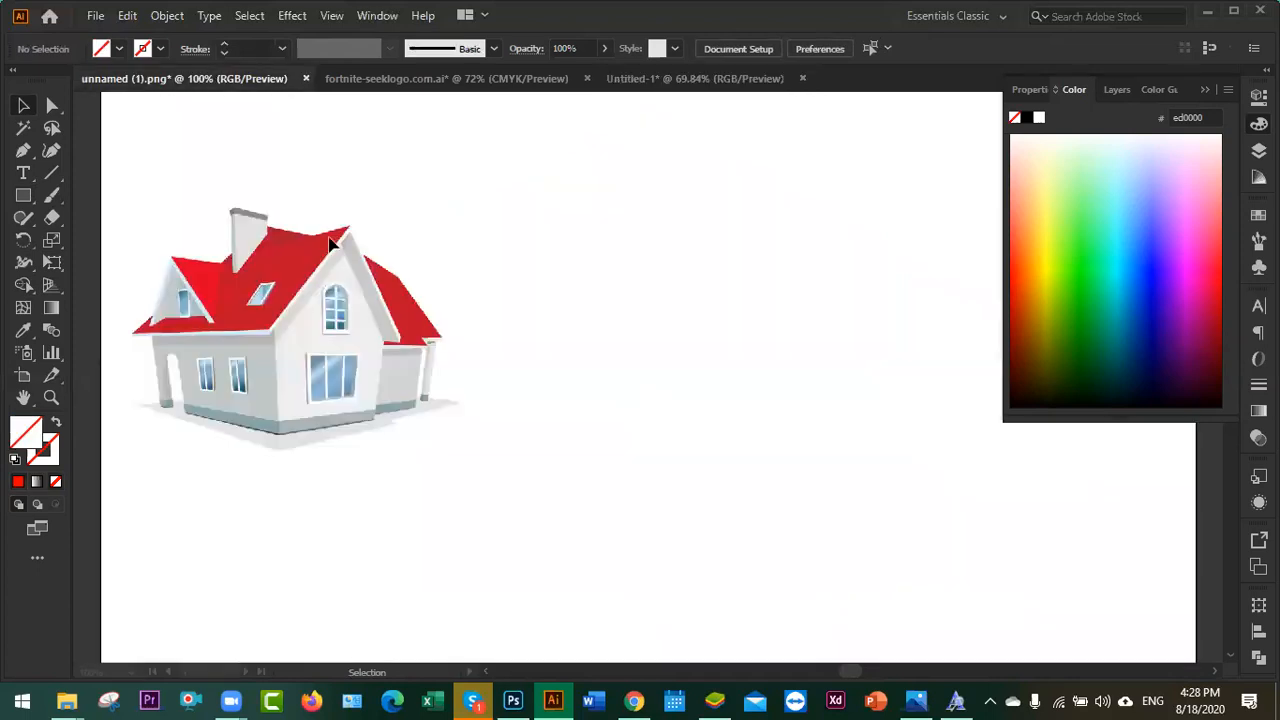
{"action": "key", "text": "F7"}
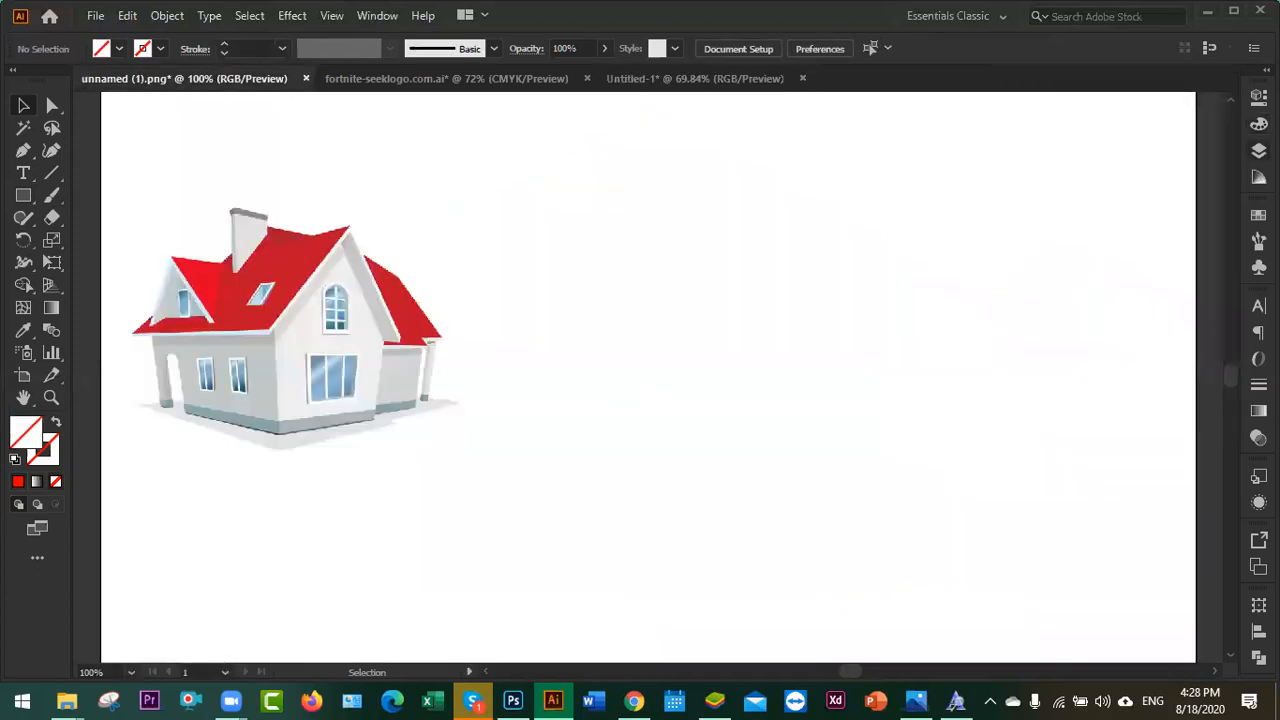
{"action": "left_click", "coordinate": [1040, 138]}
- Bring the house image into Untitled-1, place it at the artboard's upper-left corner and deselect it
{"action": "left_click_drag", "start_coordinate": [269, 298], "coordinate": [563, 246]}
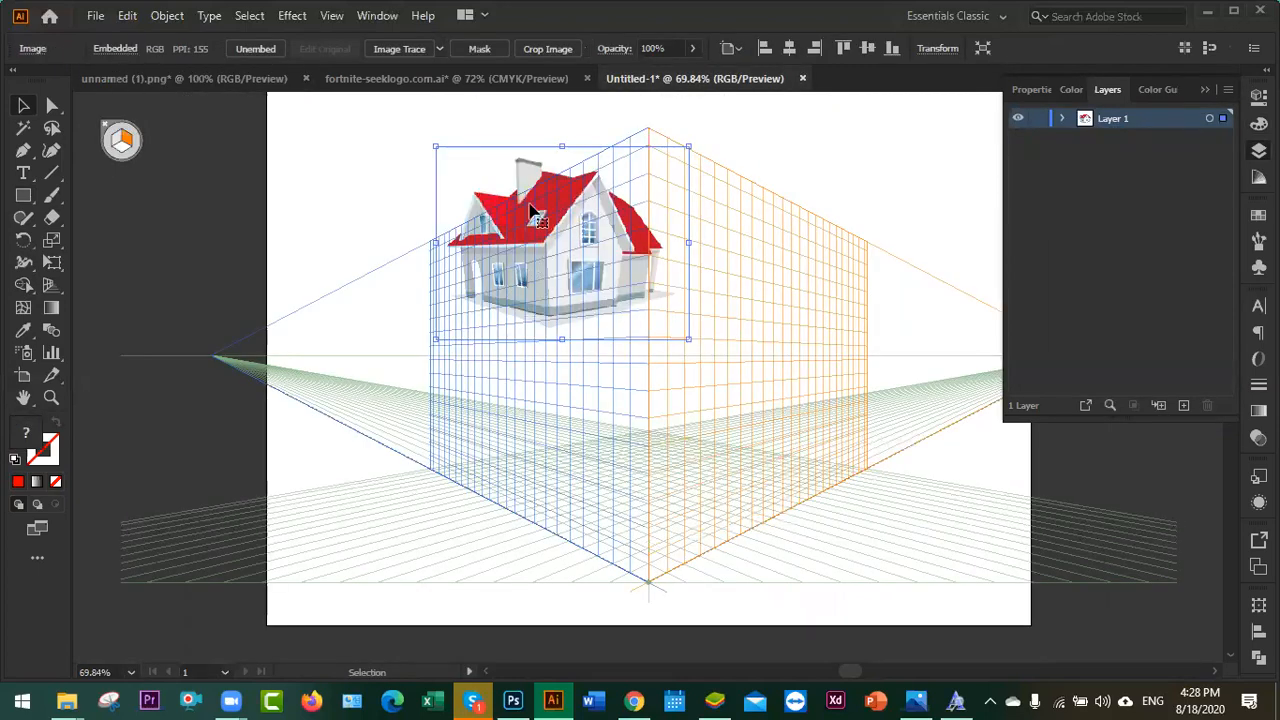
{"action": "left_click_drag", "start_coordinate": [480, 160], "coordinate": [394, 190]}
{"action": "left_click", "coordinate": [517, 600]}
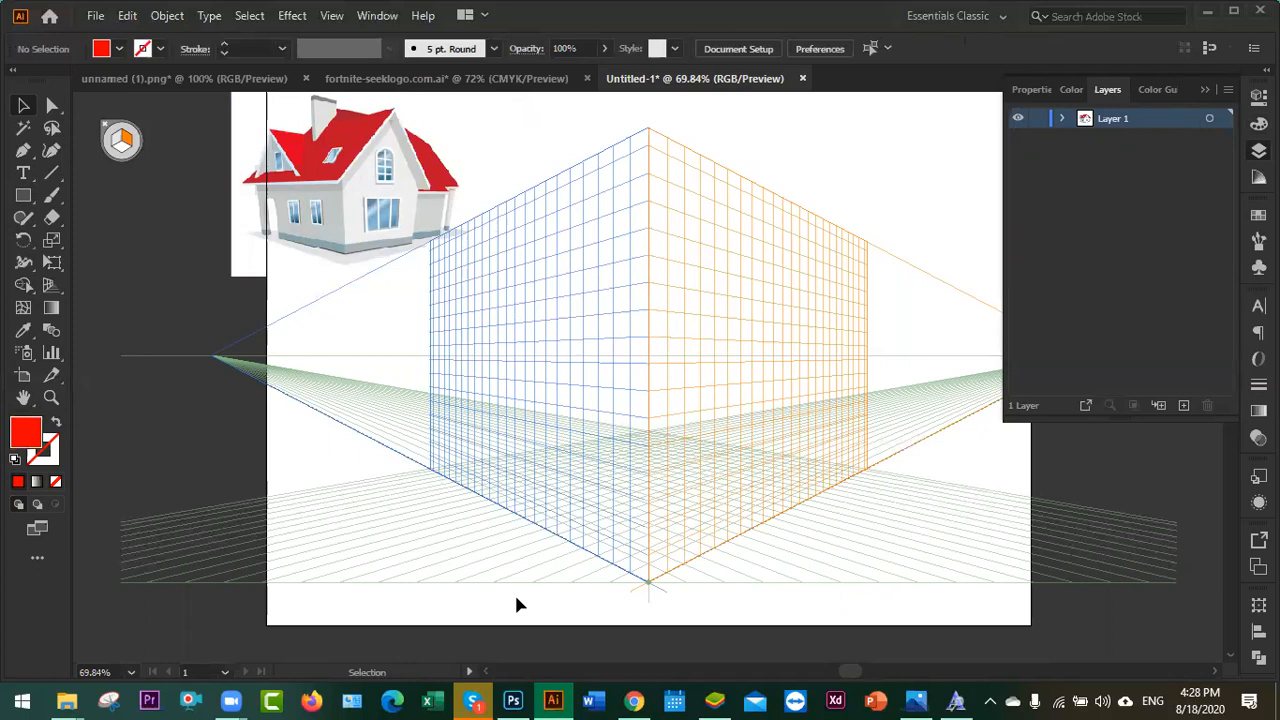
- Switch to Chrome and look back through the vector house image results for another reference
{"action": "key", "text": "alt+Tab"}
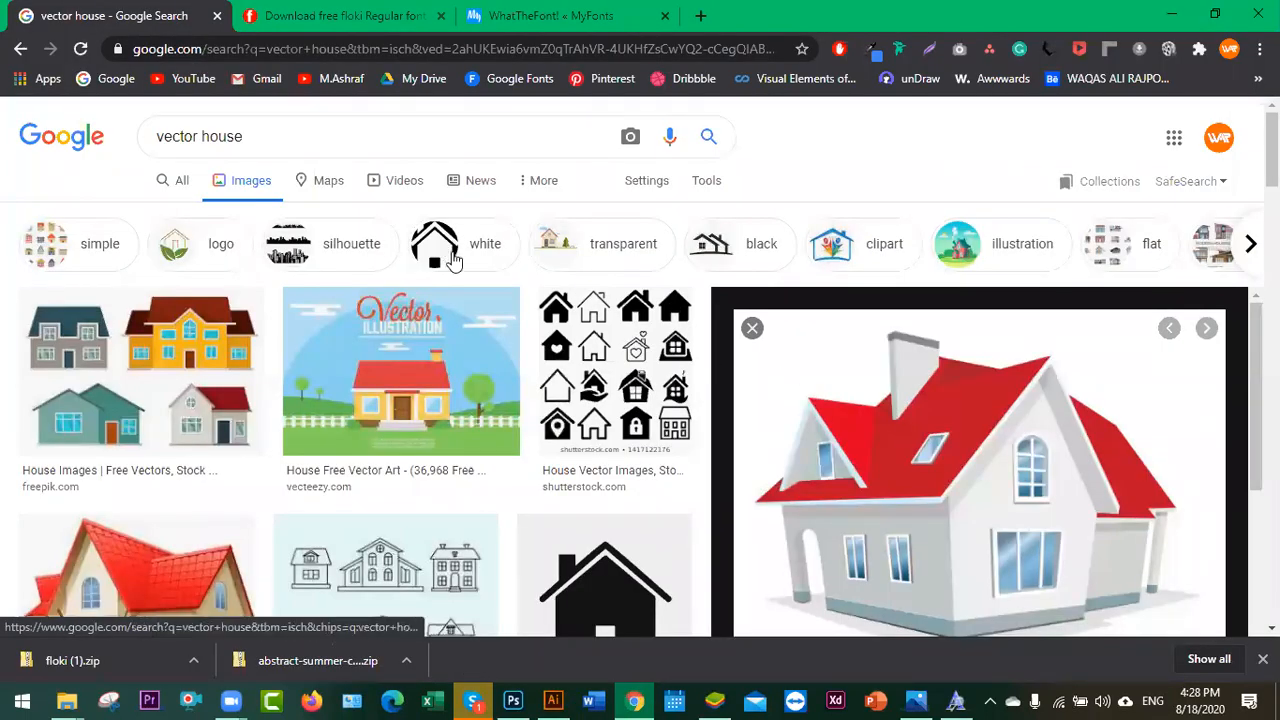
{"action": "double_click", "coordinate": [238, 145]}
{"action": "left_click", "coordinate": [300, 147]}
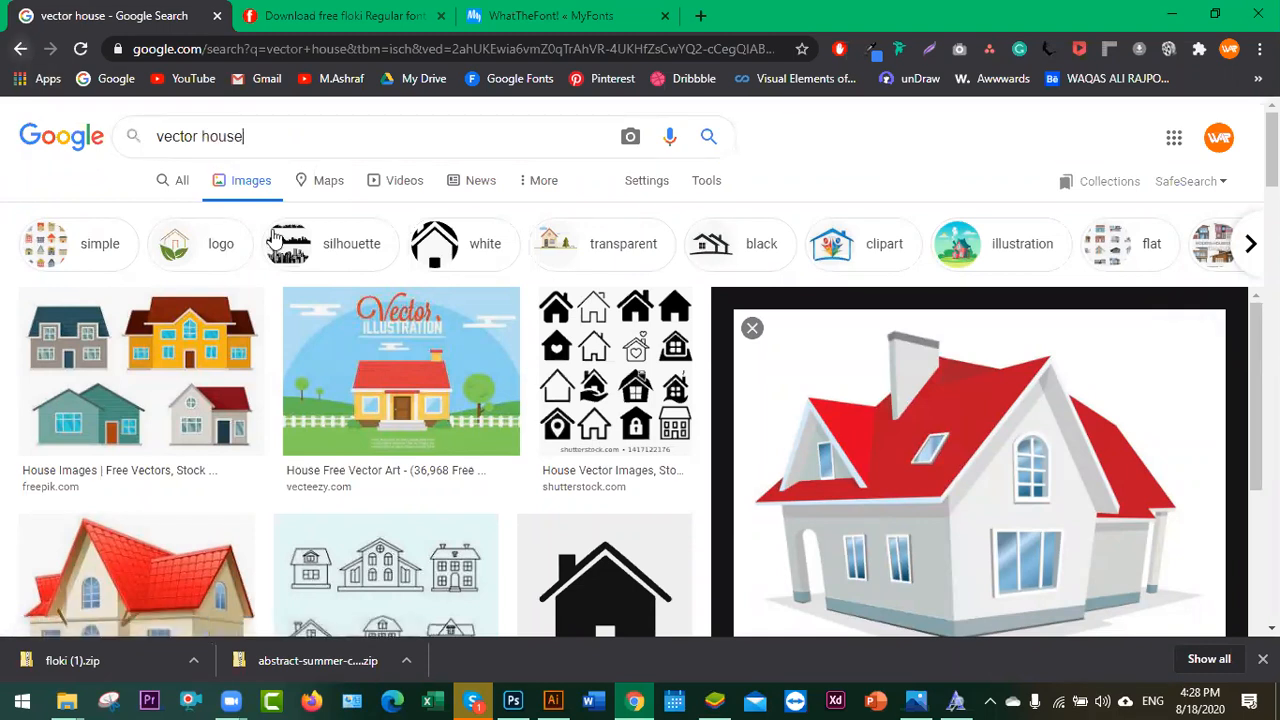
{"action": "key", "text": "Down"}
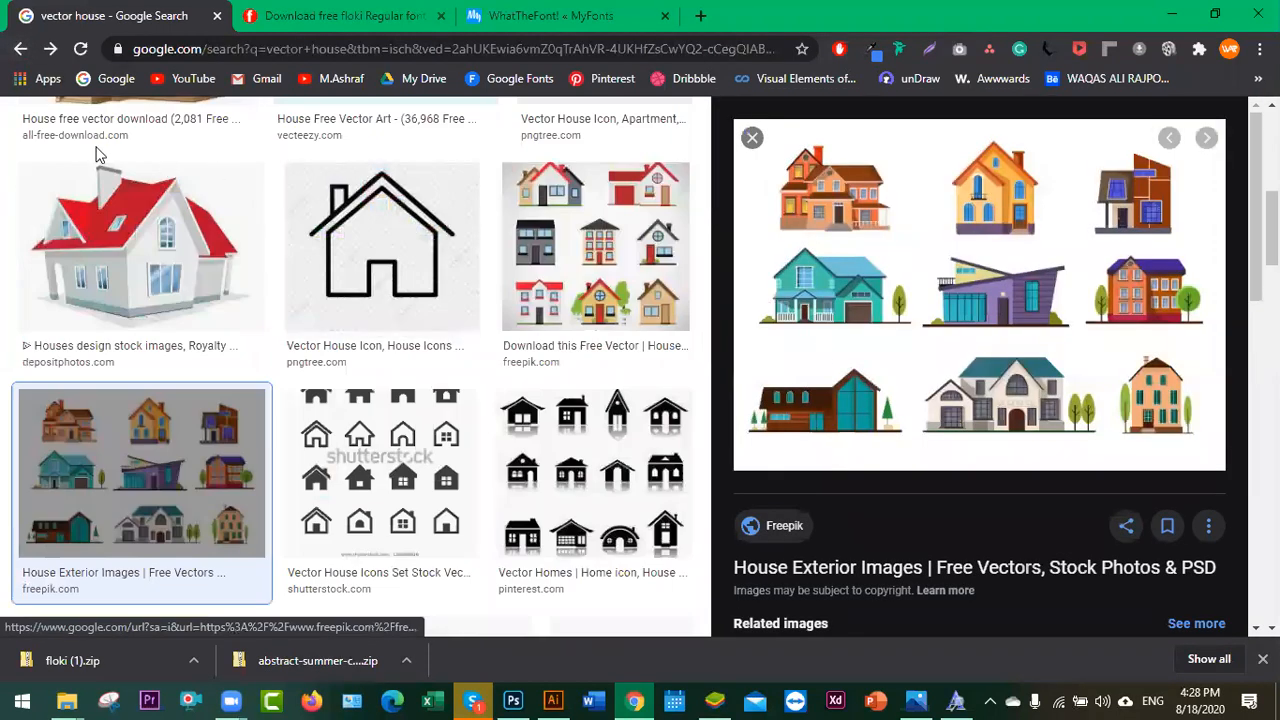
{"action": "key", "text": "Left"}
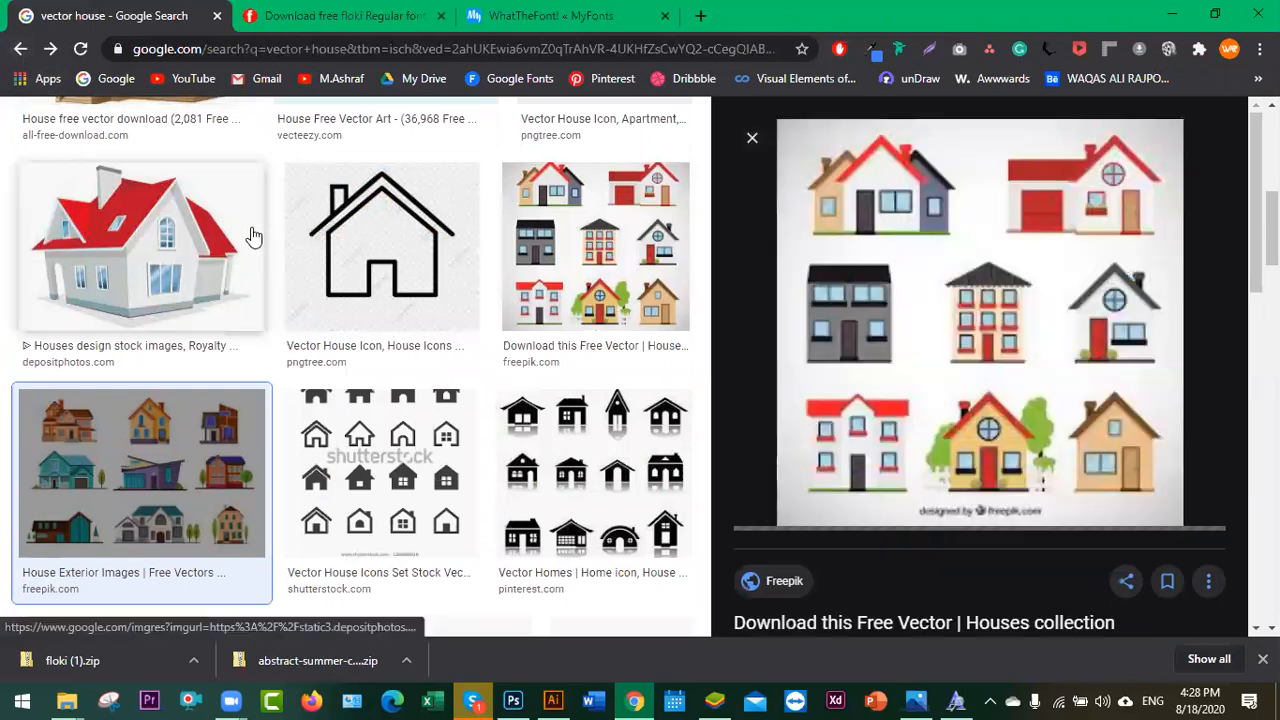
{"action": "scroll", "coordinate": [657, 400], "scroll_direction": "up", "scroll_amount": 5}
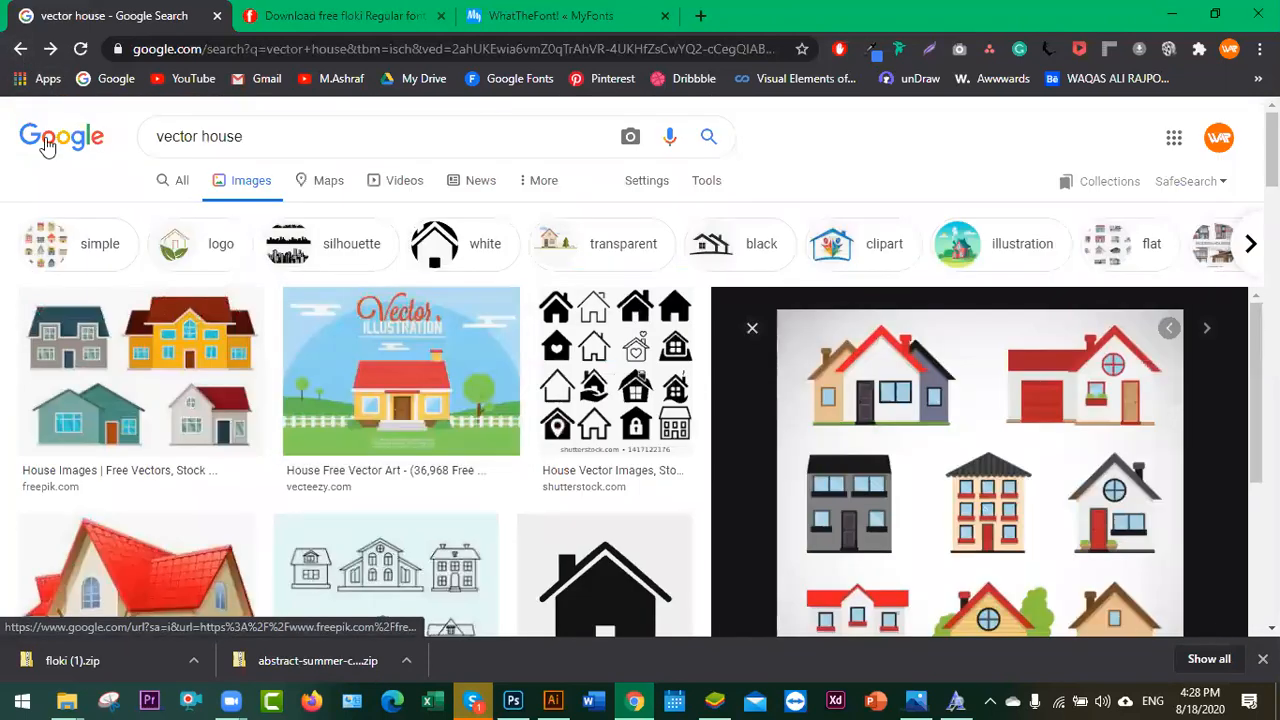
- Go back to the vector building image results, preview the city skyline with a road, and look for a suitable reference
{"action": "left_click", "coordinate": [21, 56]}
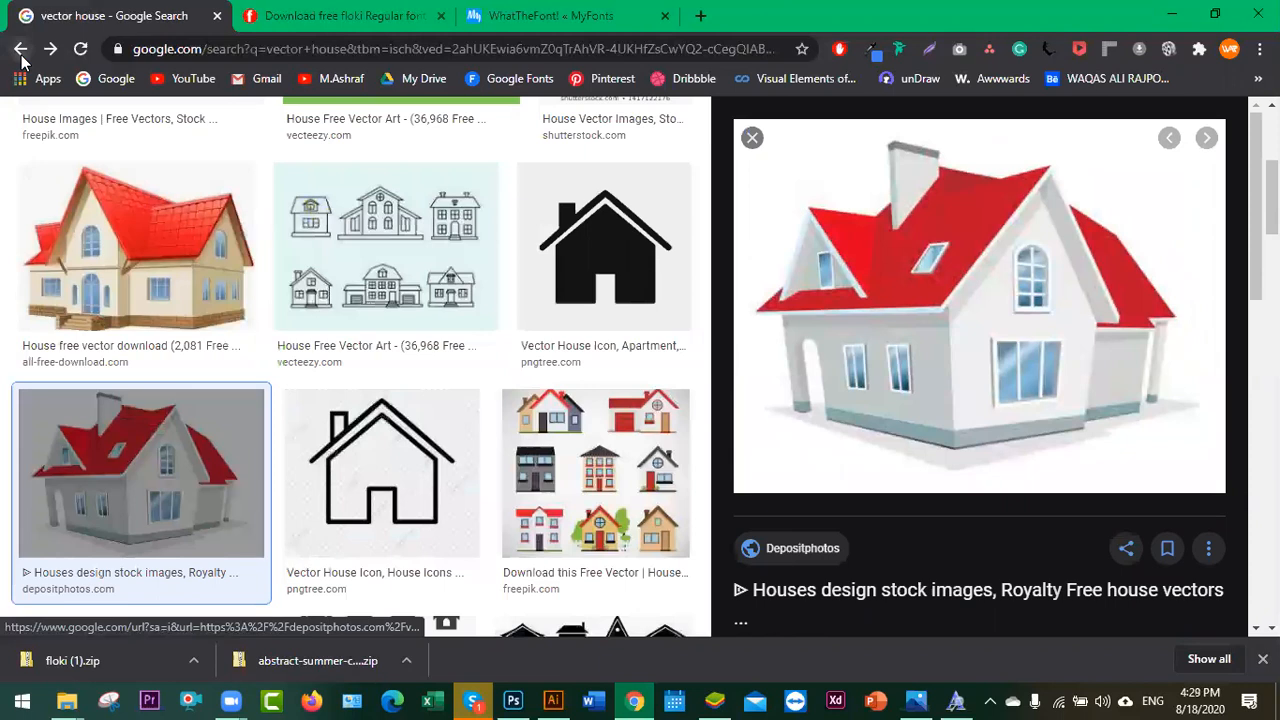
{"action": "left_click", "coordinate": [21, 56]}
{"action": "left_click", "coordinate": [21, 56]}
{"action": "left_click", "coordinate": [21, 56]}
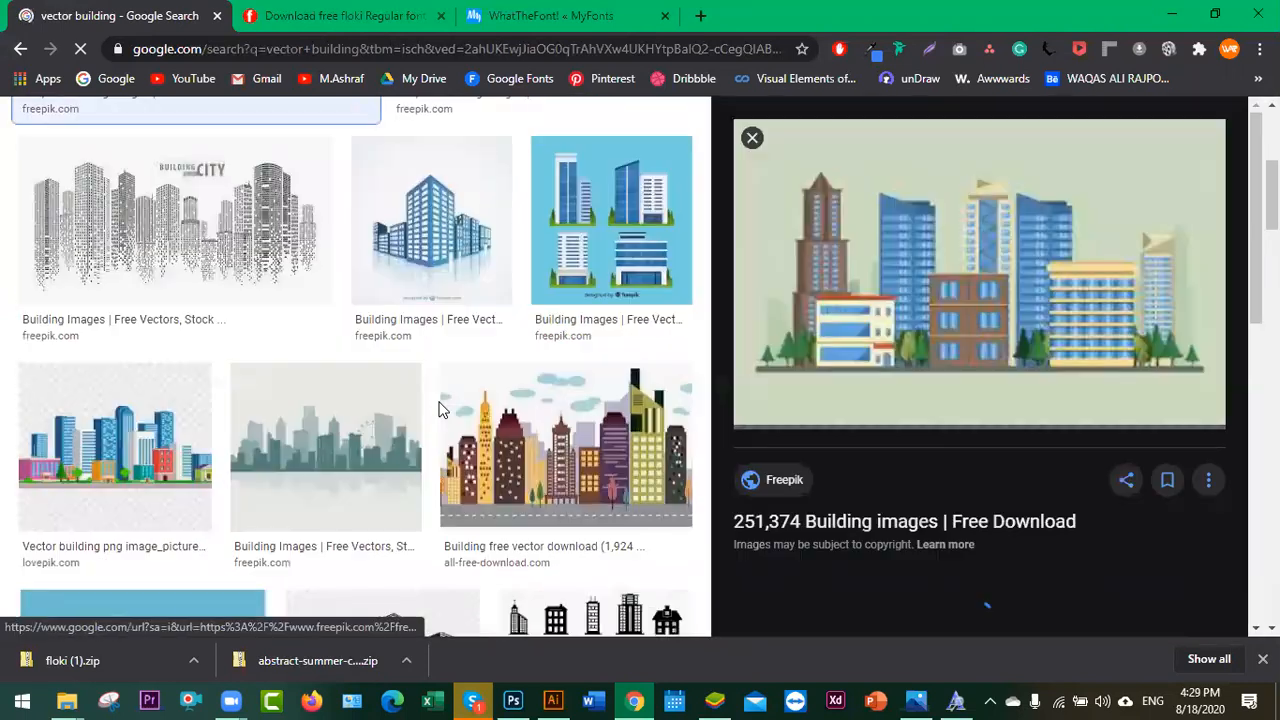
{"action": "scroll", "coordinate": [439, 403], "scroll_direction": "down", "scroll_amount": 3}
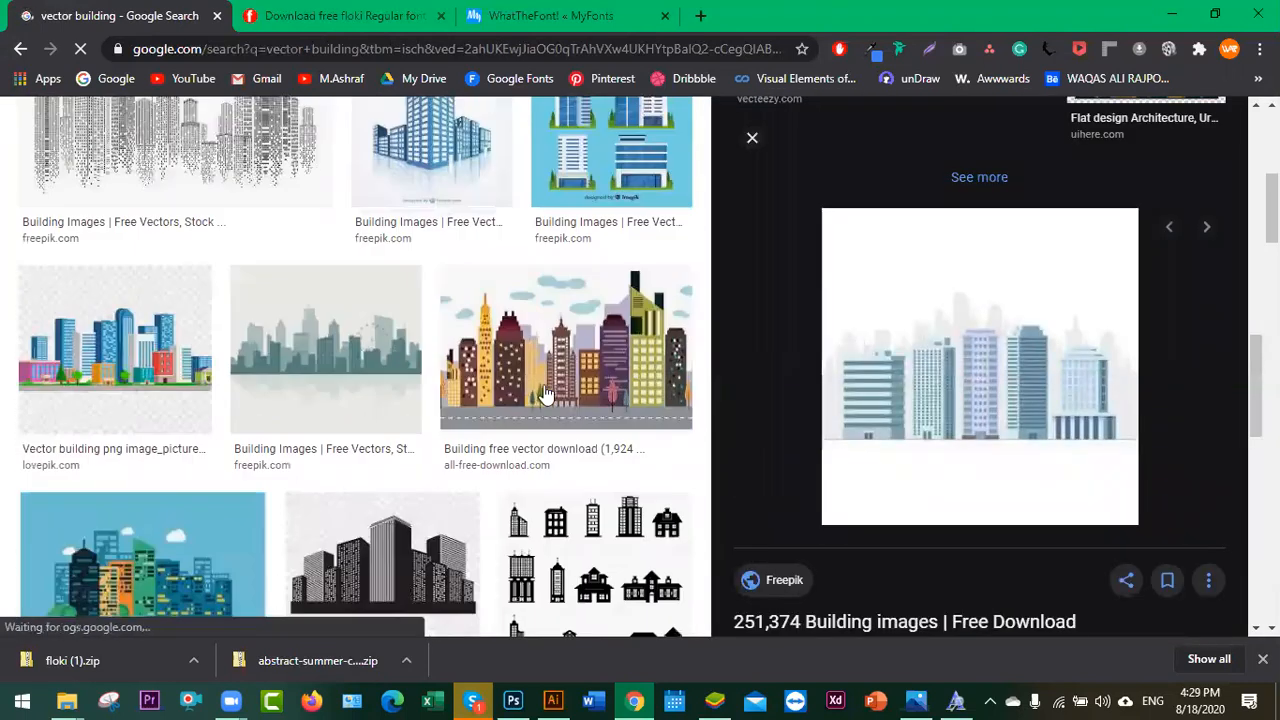
{"action": "left_click", "coordinate": [545, 395]}
{"action": "scroll", "coordinate": [545, 395], "scroll_direction": "up", "scroll_amount": 2}
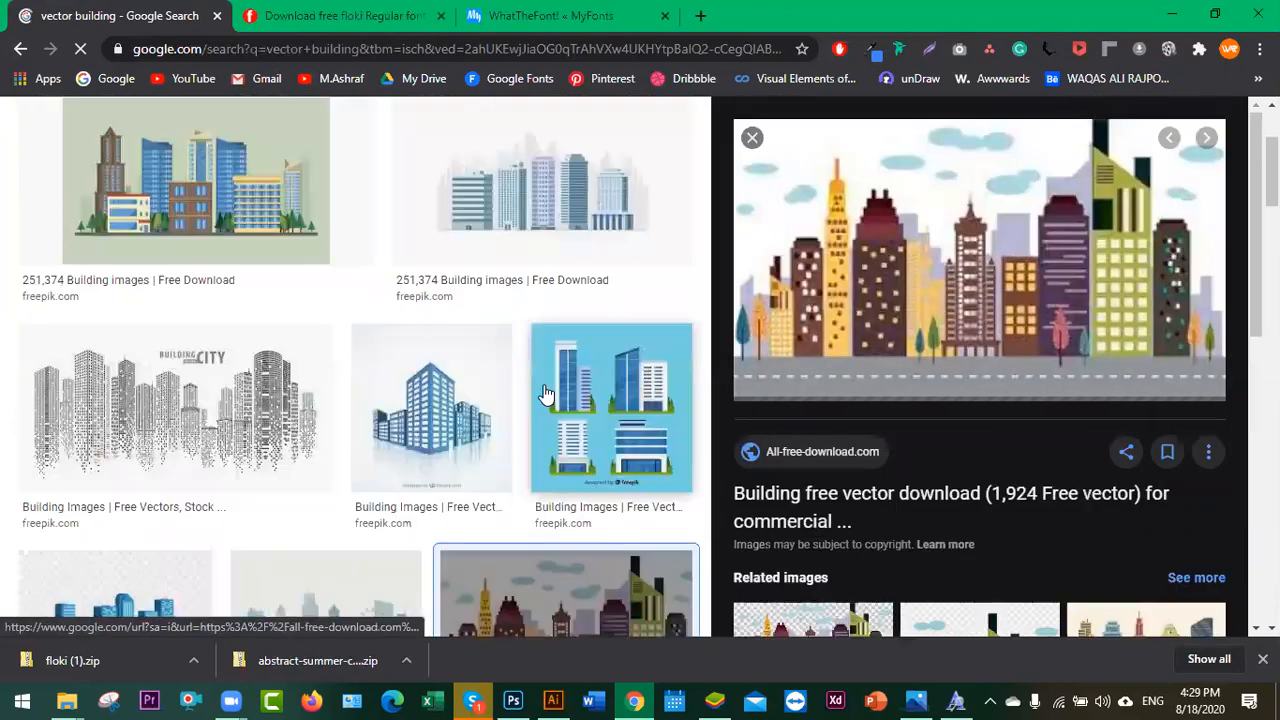
{"action": "scroll", "coordinate": [545, 395], "scroll_direction": "down", "scroll_amount": 5}
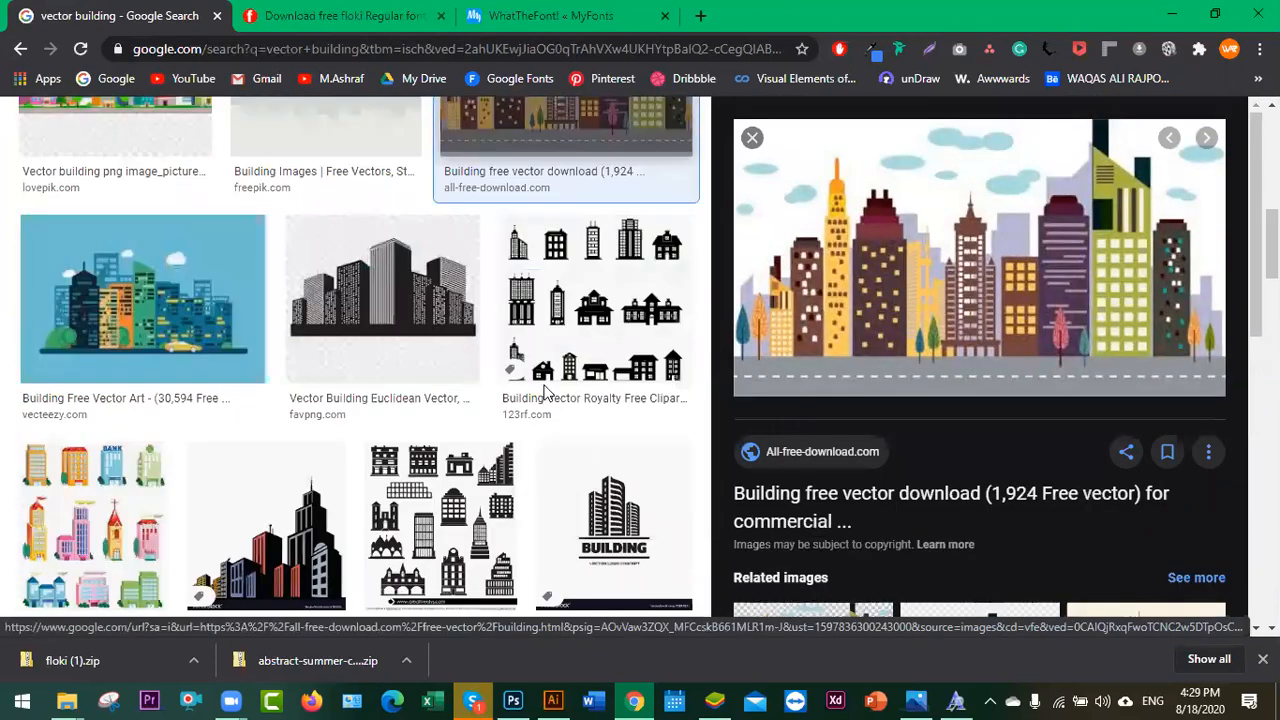
{"action": "scroll", "coordinate": [545, 395], "scroll_direction": "down", "scroll_amount": 6}
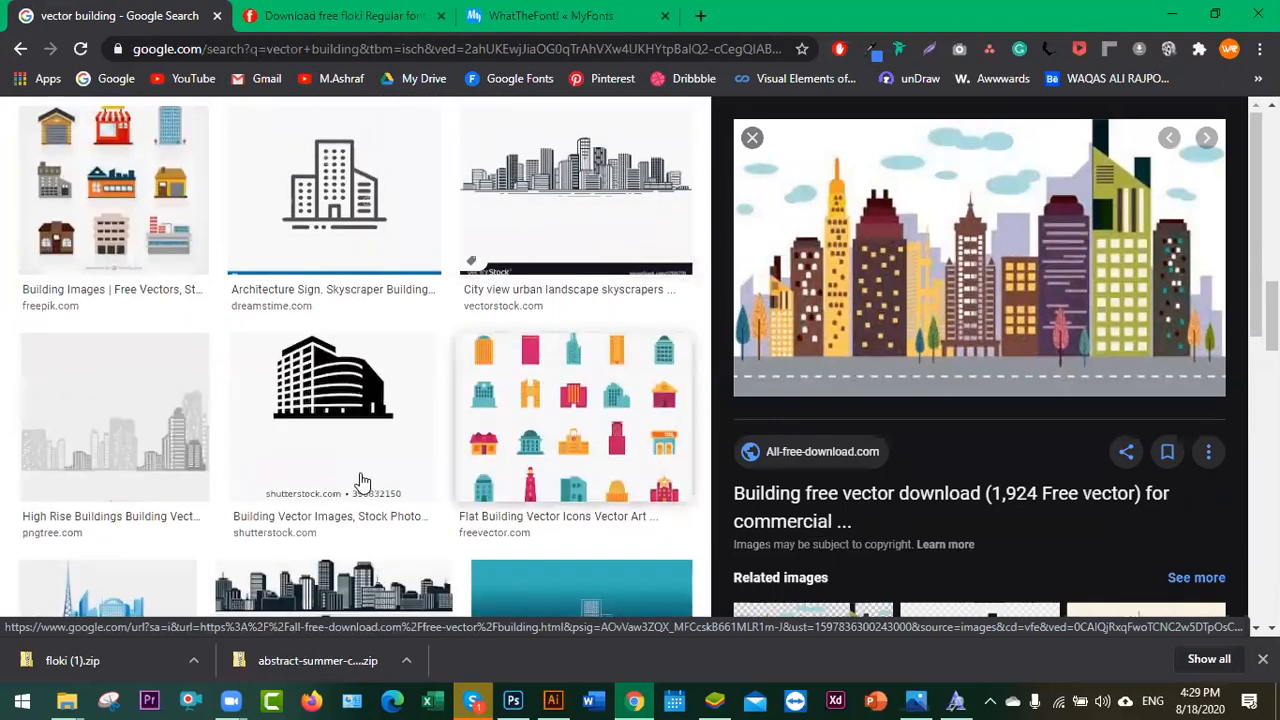
{"action": "scroll", "coordinate": [355, 470], "scroll_direction": "up", "scroll_amount": 10}
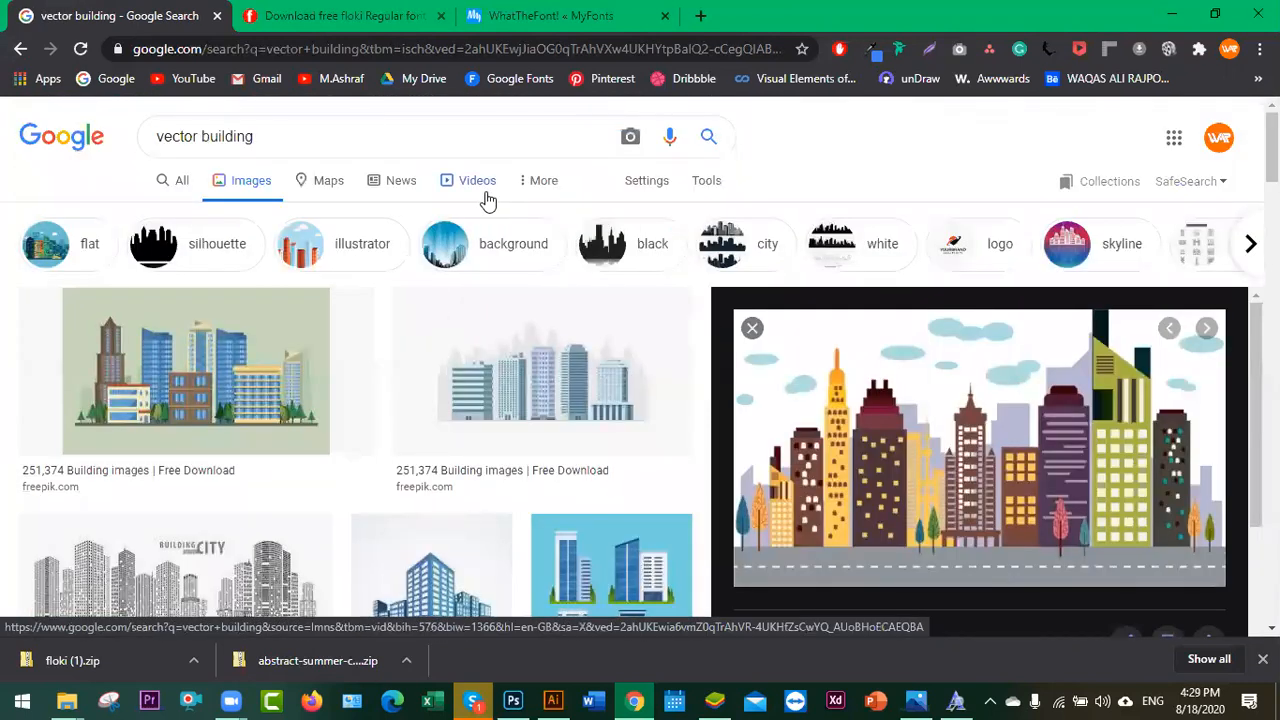
- Search the images for "school building" and look through the results
{"action": "triple_click", "coordinate": [228, 136]}
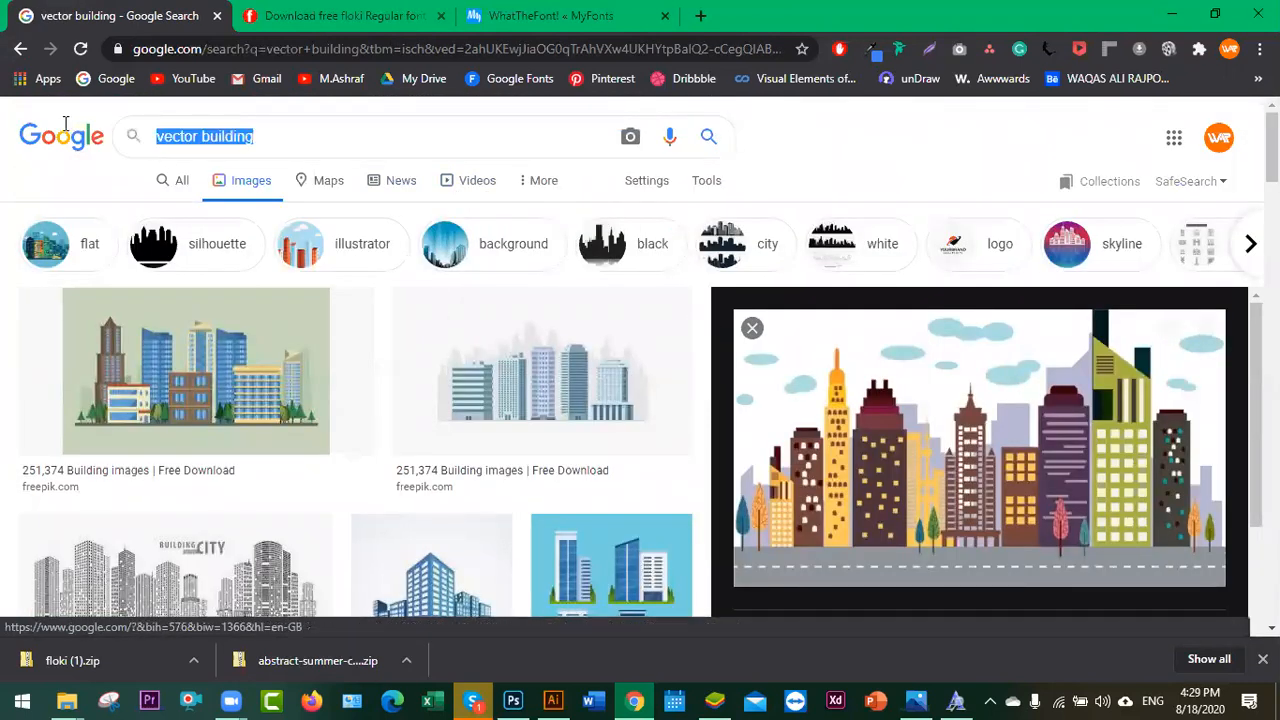
{"action": "type", "text": "sch"}
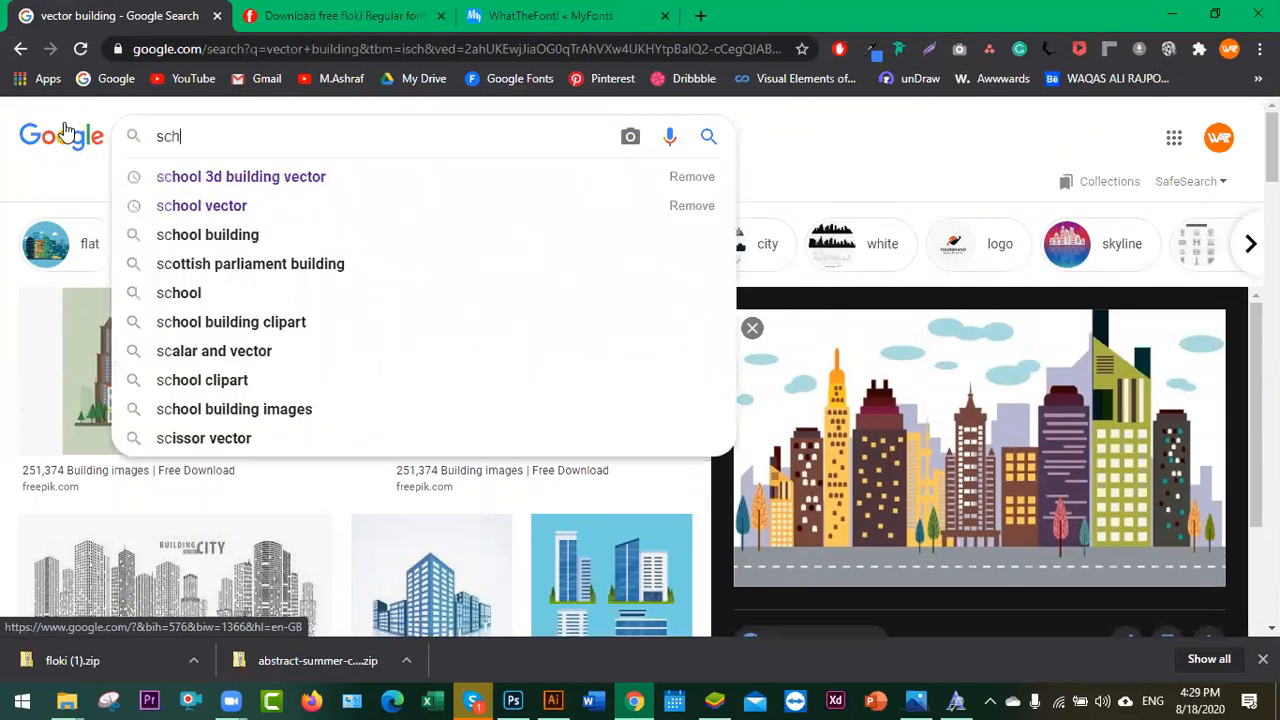
{"action": "type", "text": "ool buildo"}
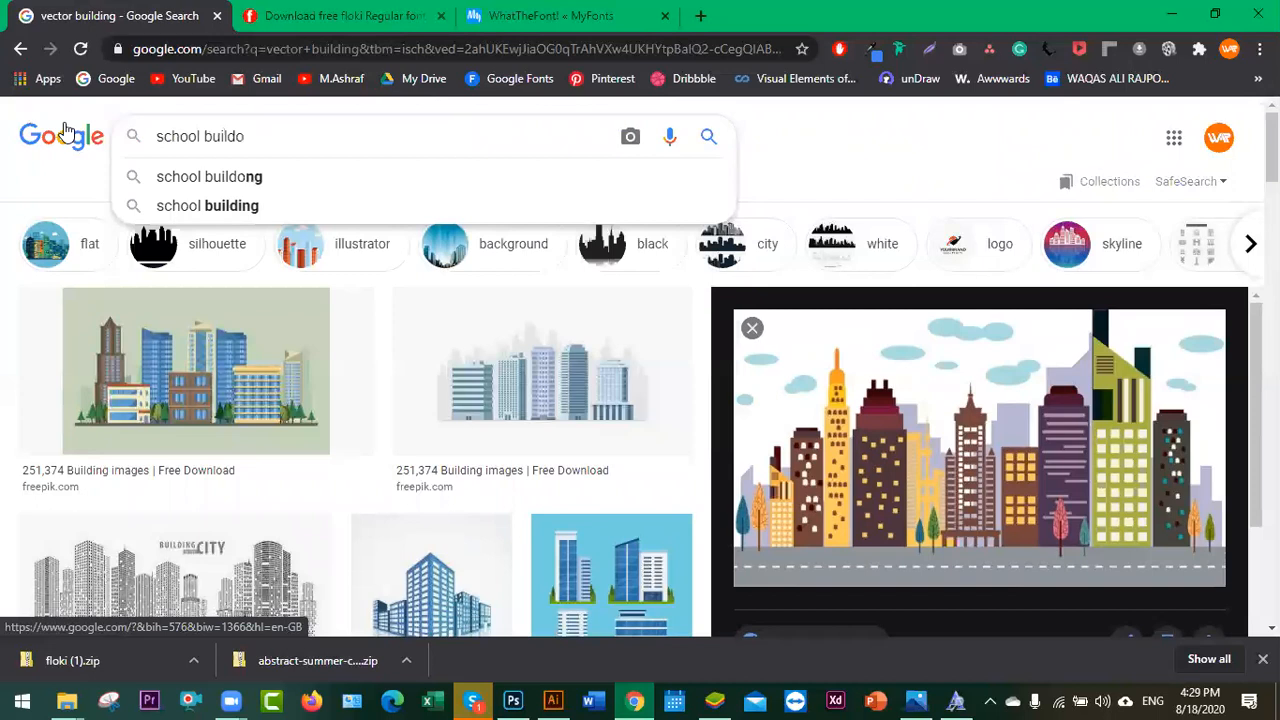
{"action": "key", "text": "BackSpace"}
{"action": "type", "text": "ing"}
{"action": "key", "text": "Down"}
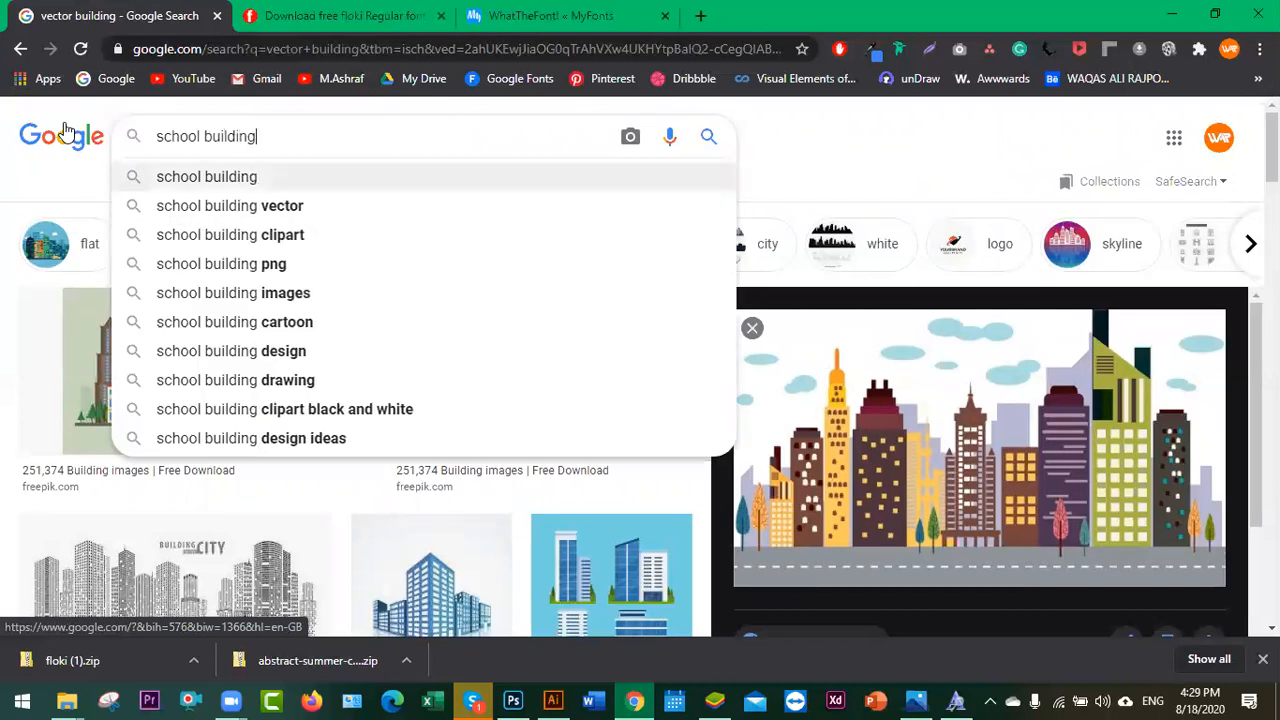
{"action": "key", "text": "Return"}
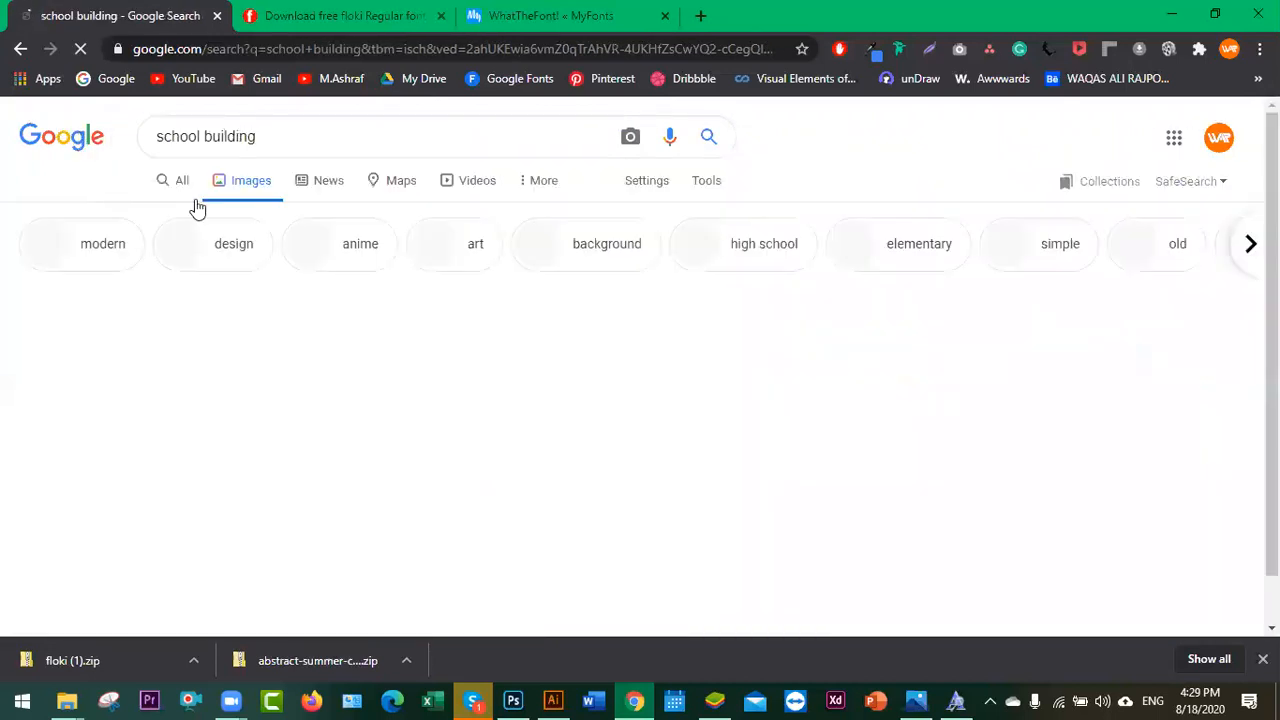
{"action": "scroll", "coordinate": [474, 472], "scroll_direction": "down", "scroll_amount": 5}
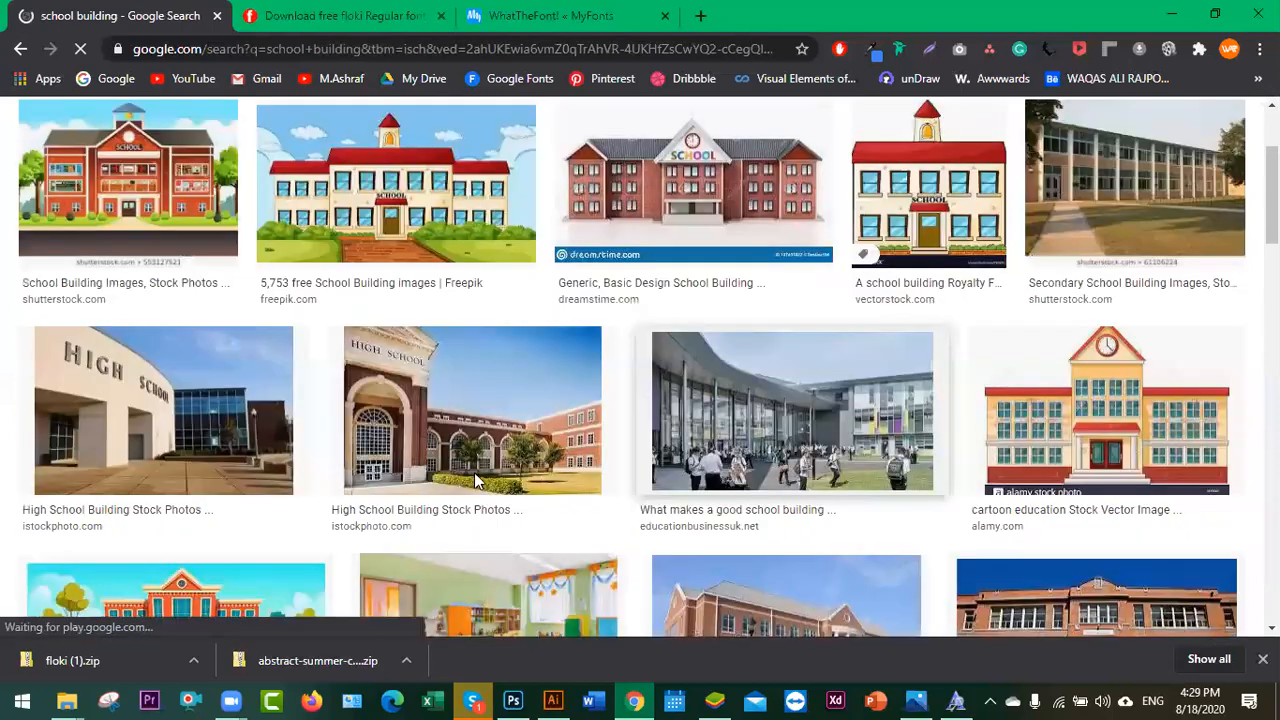
{"action": "scroll", "coordinate": [474, 472], "scroll_direction": "down", "scroll_amount": 5}
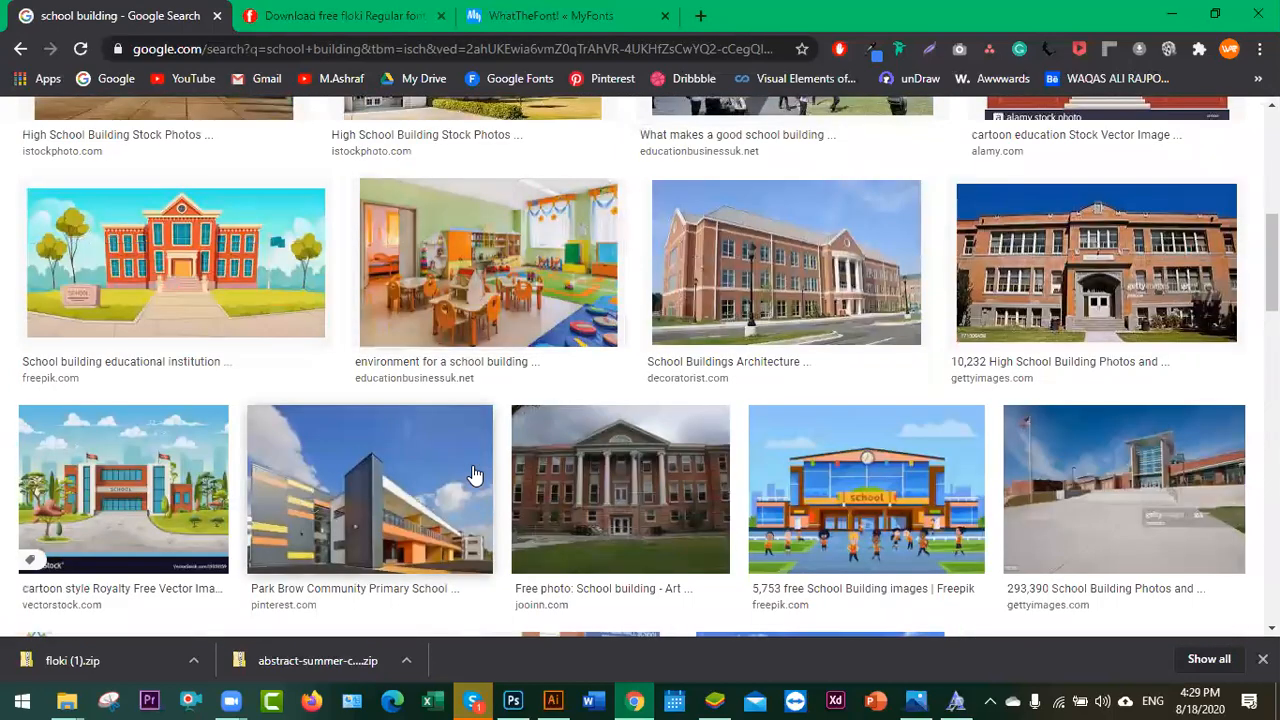
- Refine the image search to "school building 3d" and browse the building models
{"action": "scroll", "coordinate": [317, 355], "scroll_direction": "up", "scroll_amount": 4}
{"action": "scroll", "coordinate": [317, 355], "scroll_direction": "up", "scroll_amount": 6}
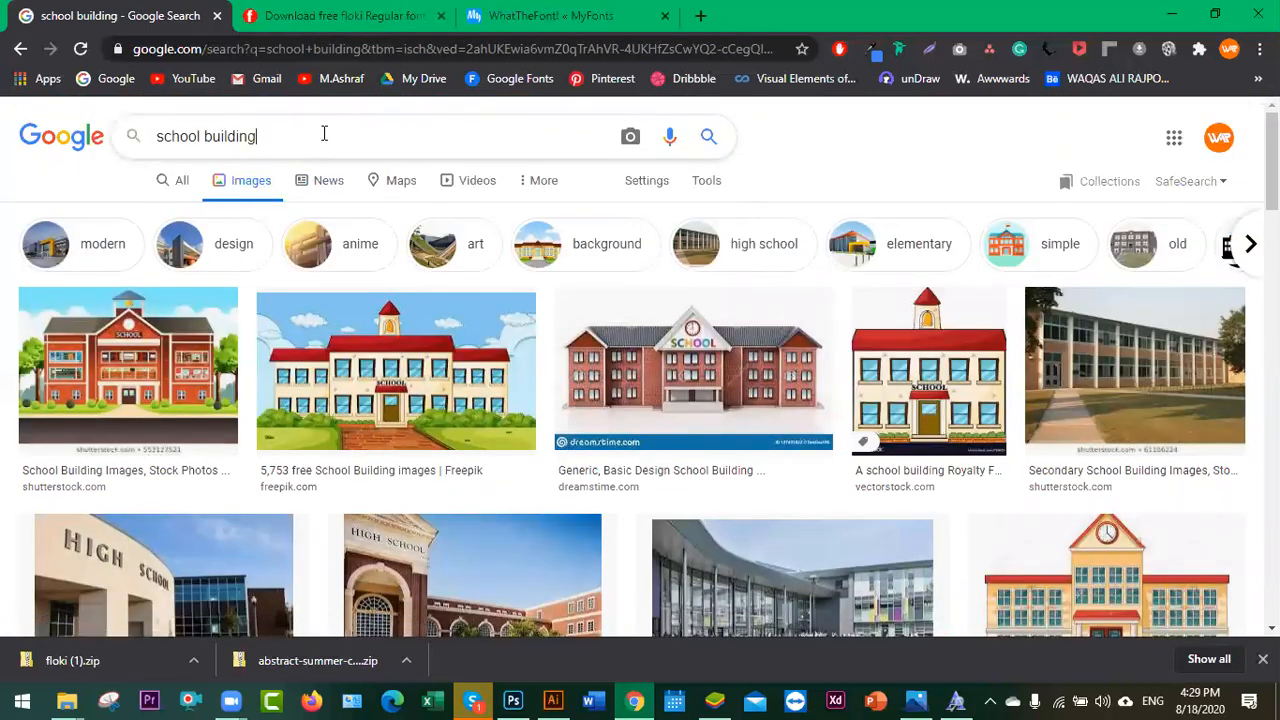
{"action": "type", "text": "3d"}
{"action": "key", "text": "Return"}
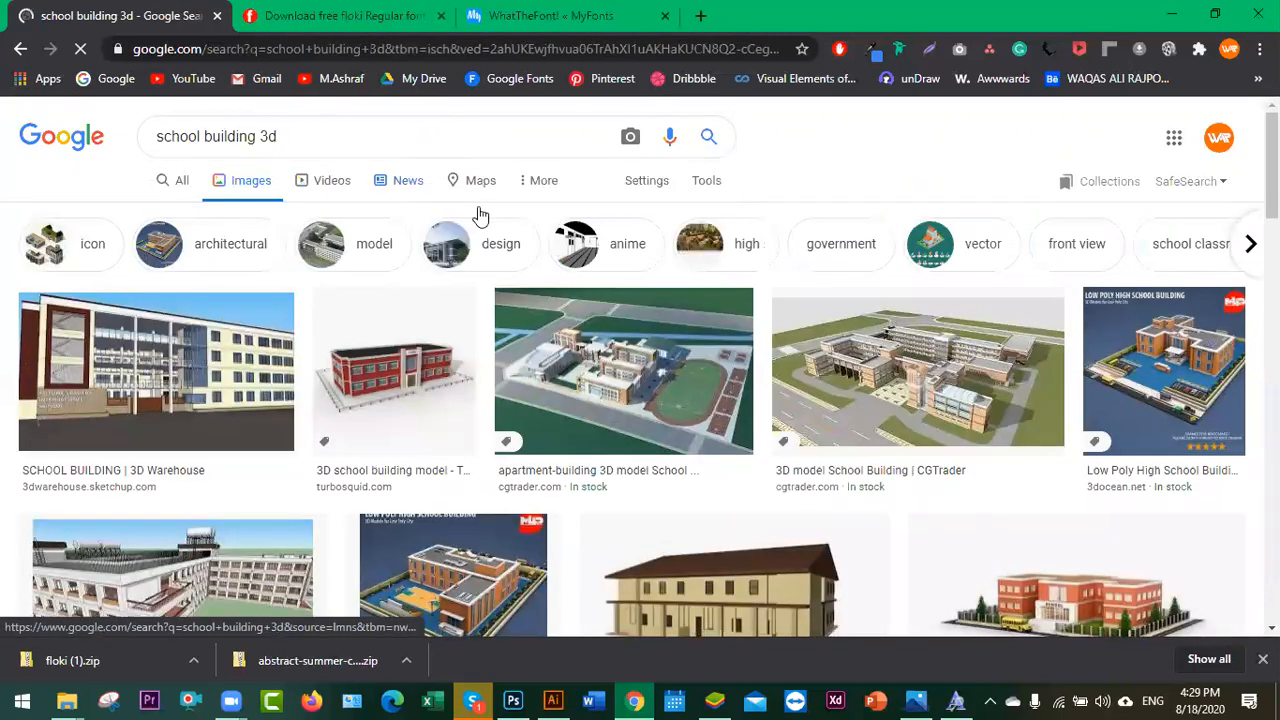
{"action": "scroll", "coordinate": [838, 396], "scroll_direction": "down", "scroll_amount": 2}
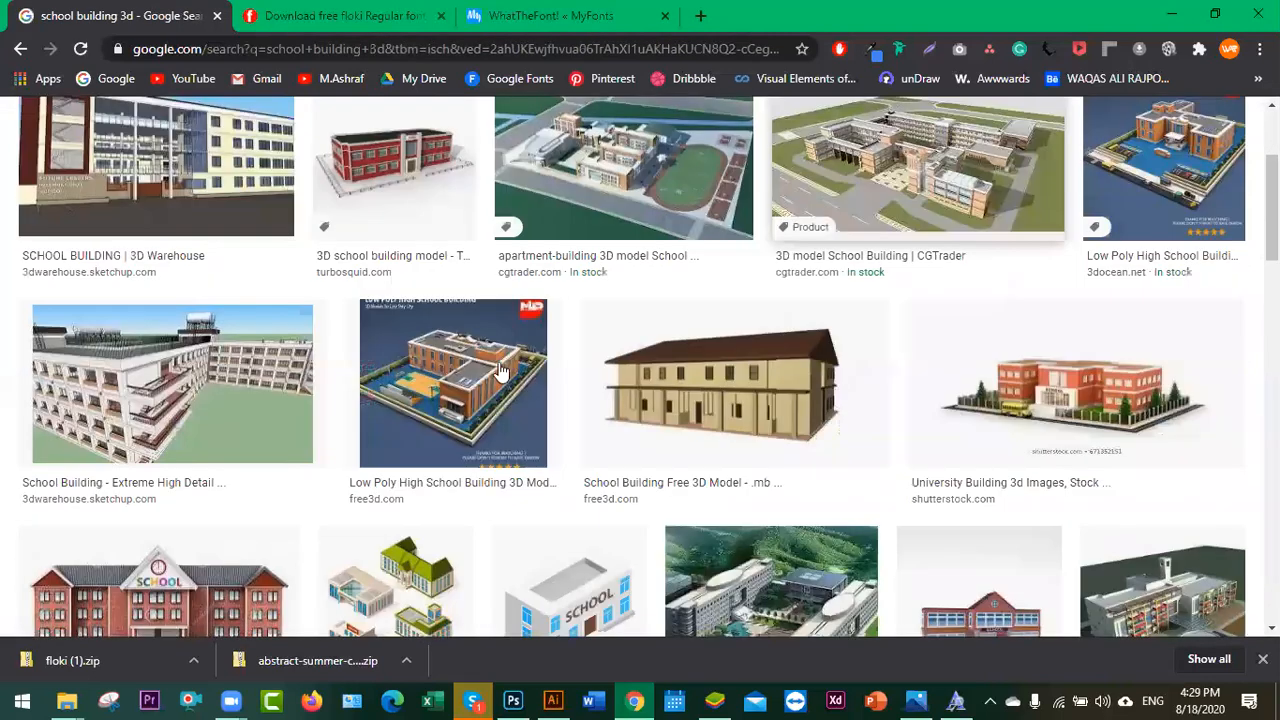
{"action": "scroll", "coordinate": [503, 371], "scroll_direction": "down", "scroll_amount": 1}
{"action": "scroll", "coordinate": [350, 325], "scroll_direction": "down", "scroll_amount": 1}
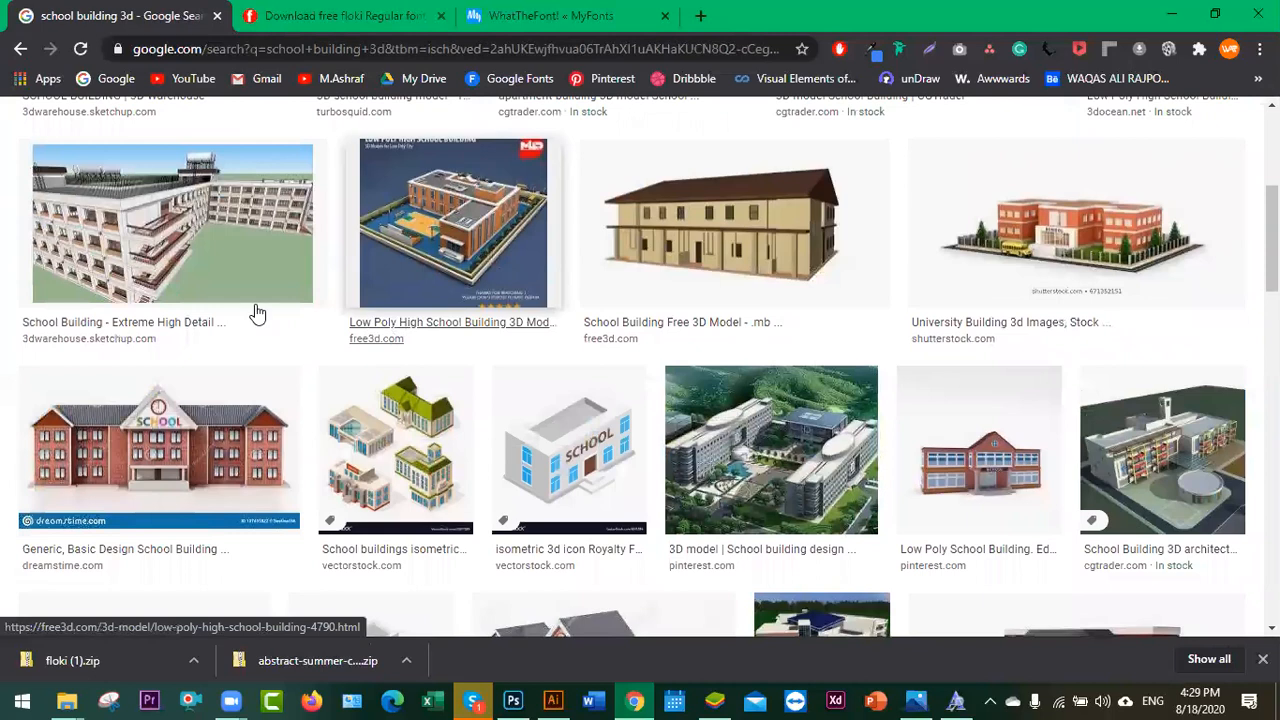
- Extend the image search to "school building 3d vector" and check the isometric illustrations
{"action": "scroll", "coordinate": [257, 309], "scroll_direction": "up", "scroll_amount": 4}
{"action": "left_click", "coordinate": [335, 138]}
{"action": "type", "text": "vect"}
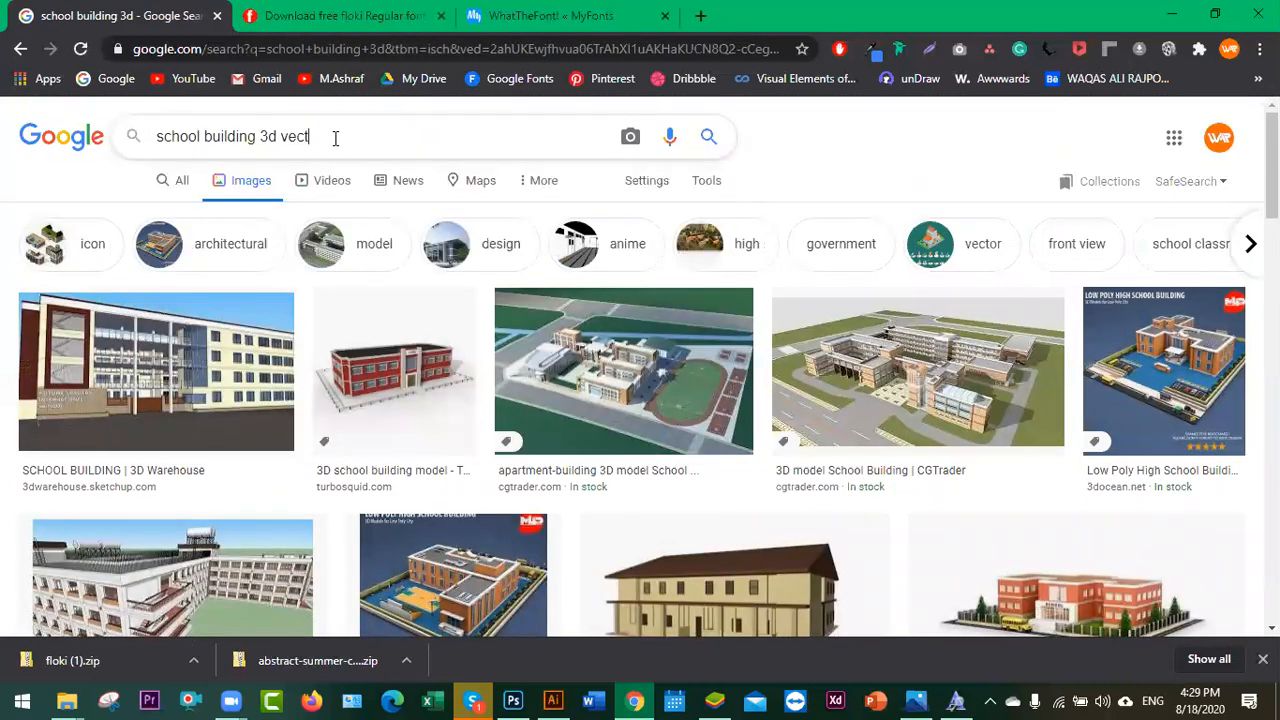
{"action": "type", "text": "or"}
{"action": "key", "text": "Return"}
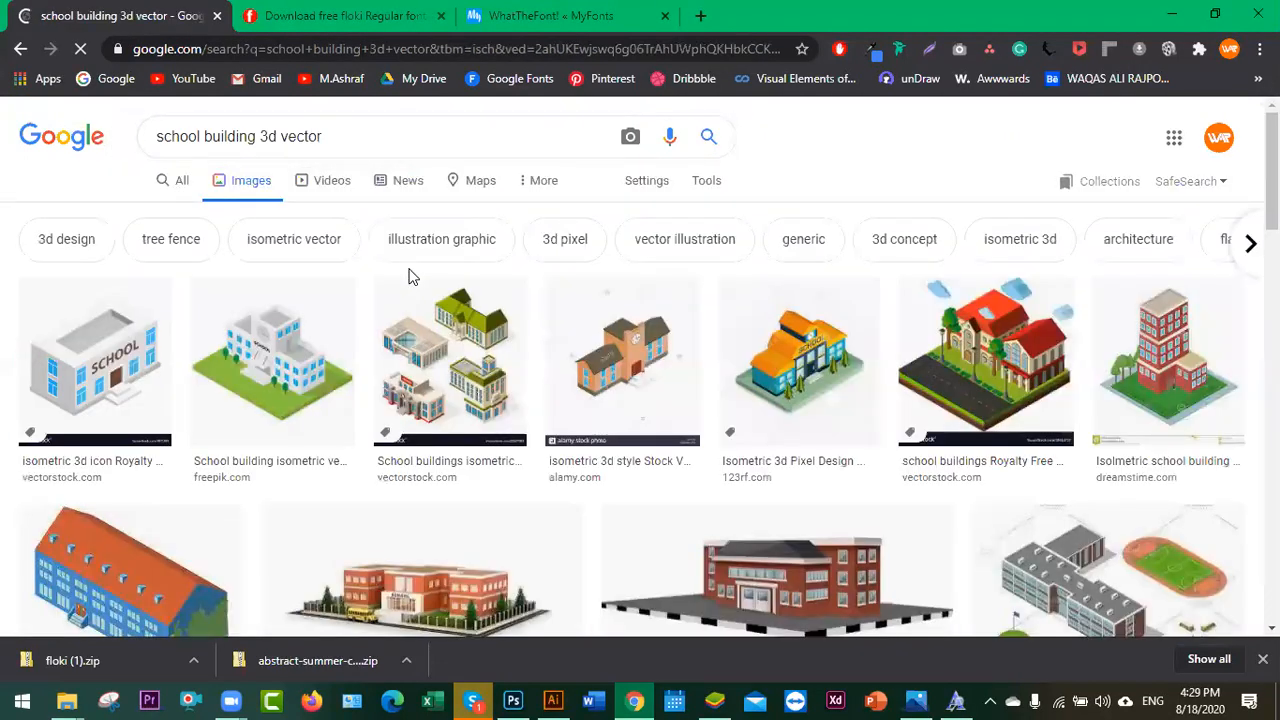
{"action": "scroll", "coordinate": [443, 385], "scroll_direction": "down", "scroll_amount": 1}
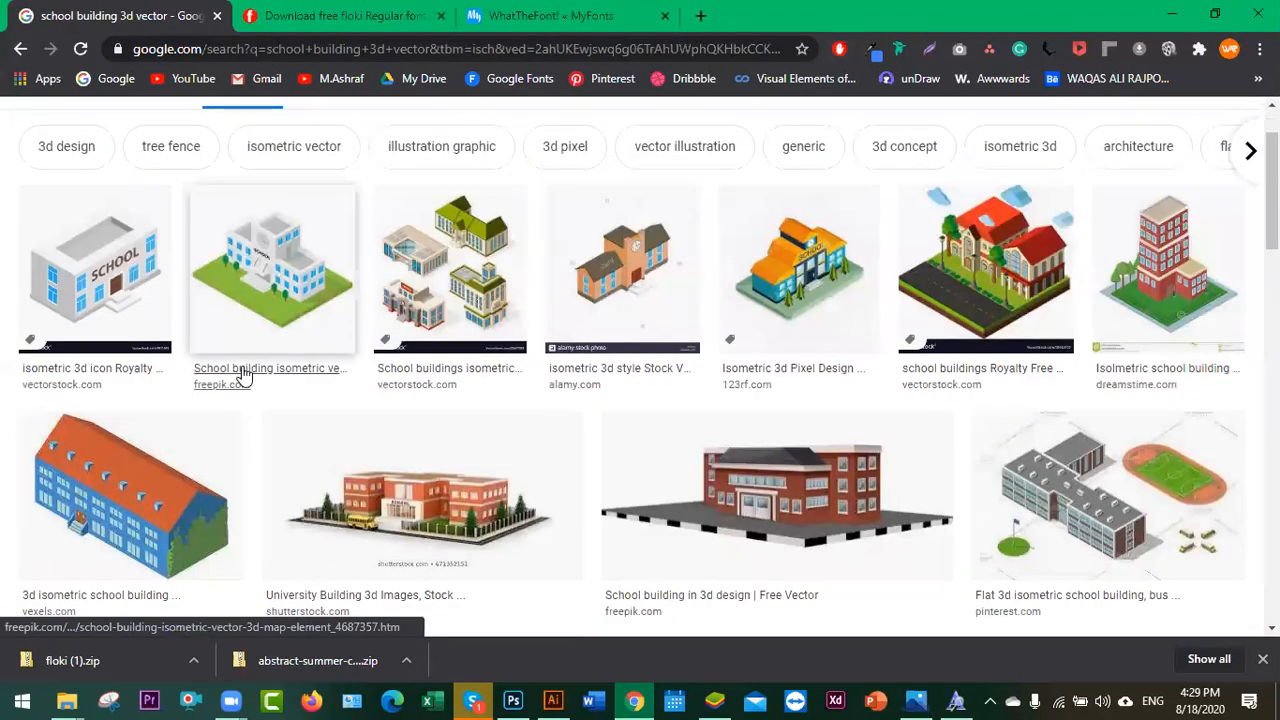
- Change the image search to "school building vector" and examine the illustrations for a usable building reference
{"action": "scroll", "coordinate": [243, 371], "scroll_direction": "up", "scroll_amount": 1}
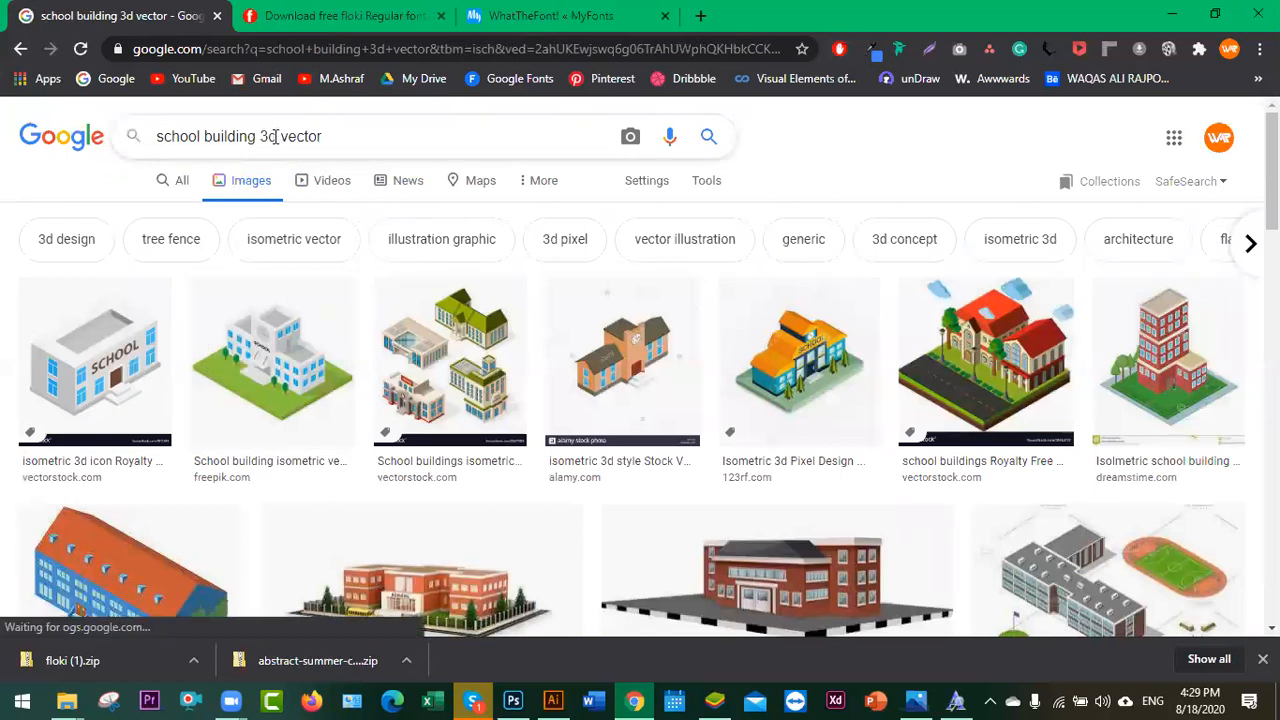
{"action": "key", "text": "Return"}
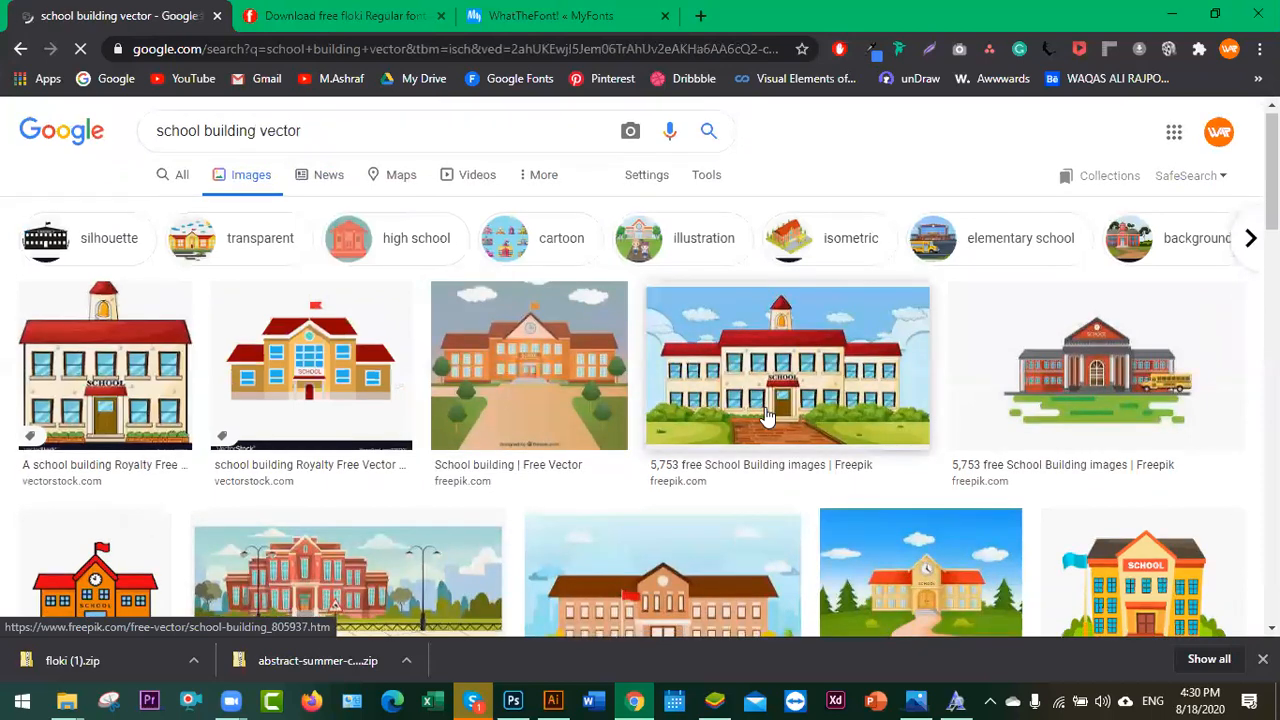
{"action": "scroll", "coordinate": [750, 432], "scroll_direction": "down", "scroll_amount": 3}
{"action": "scroll", "coordinate": [660, 395], "scroll_direction": "down", "scroll_amount": 3}
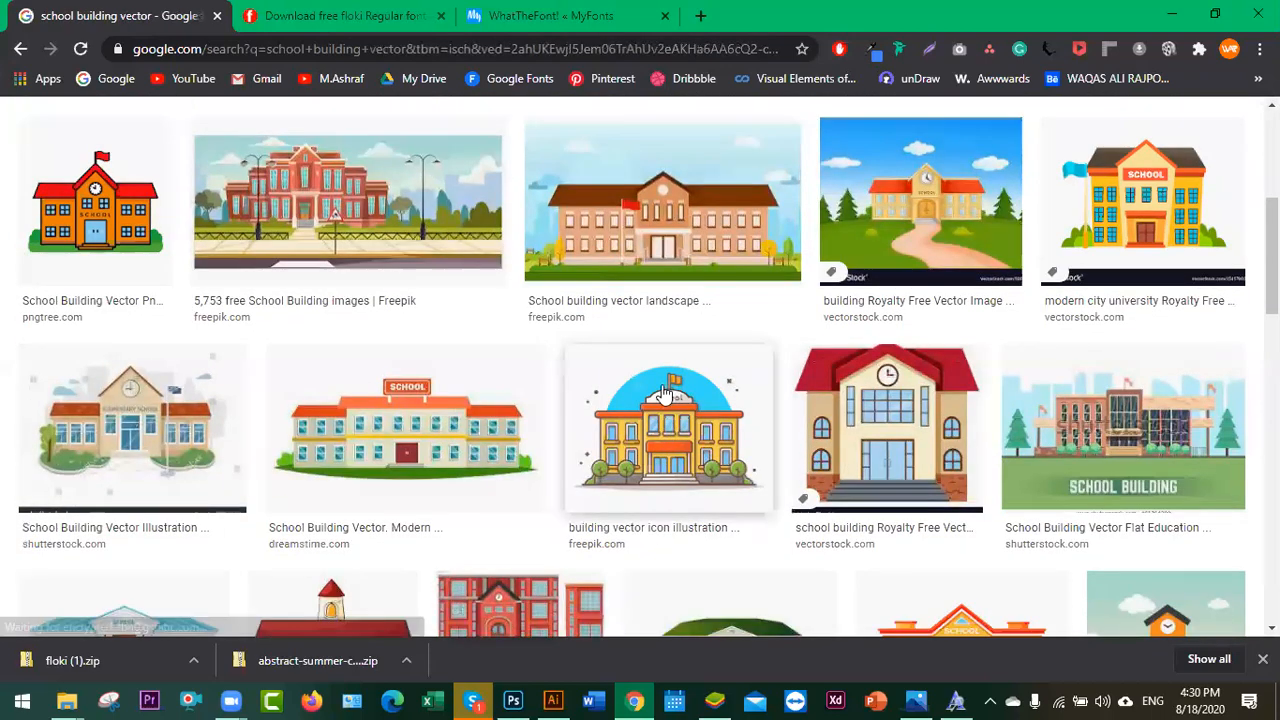
{"action": "scroll", "coordinate": [662, 393], "scroll_direction": "down", "scroll_amount": 5}
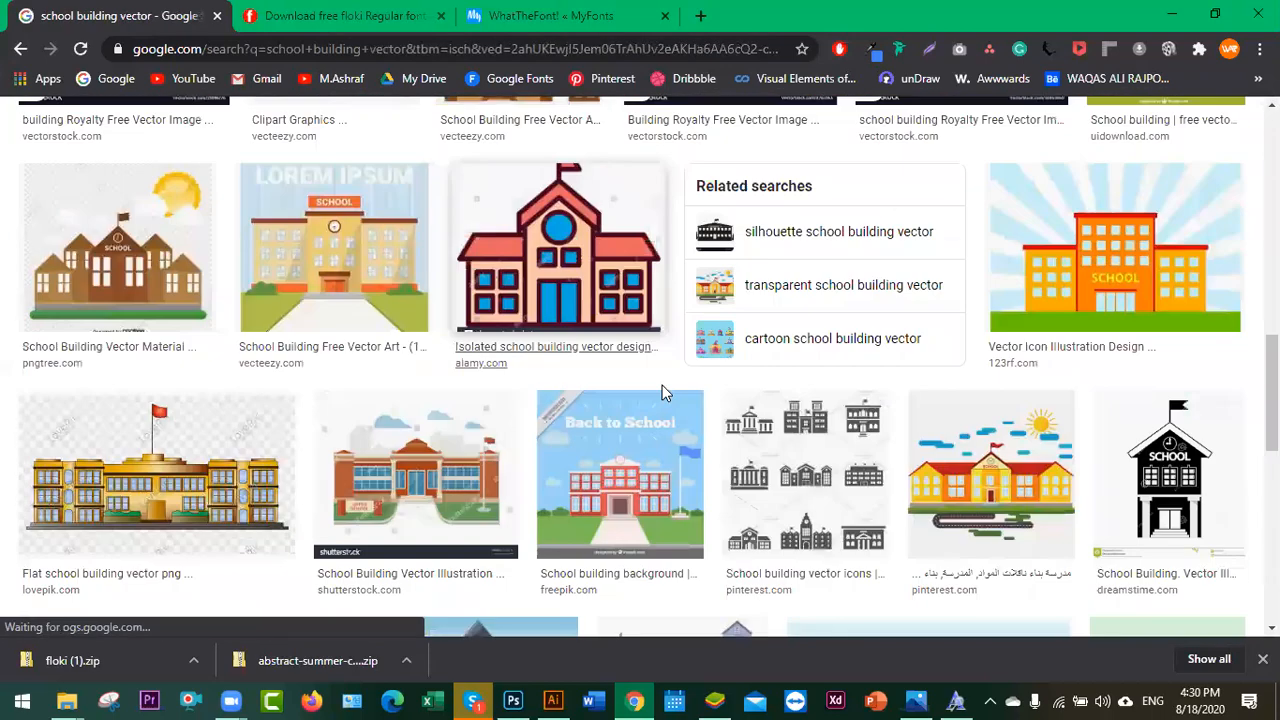
{"action": "scroll", "coordinate": [662, 393], "scroll_direction": "down", "scroll_amount": 3}
{"action": "scroll", "coordinate": [662, 393], "scroll_direction": "down", "scroll_amount": 5}
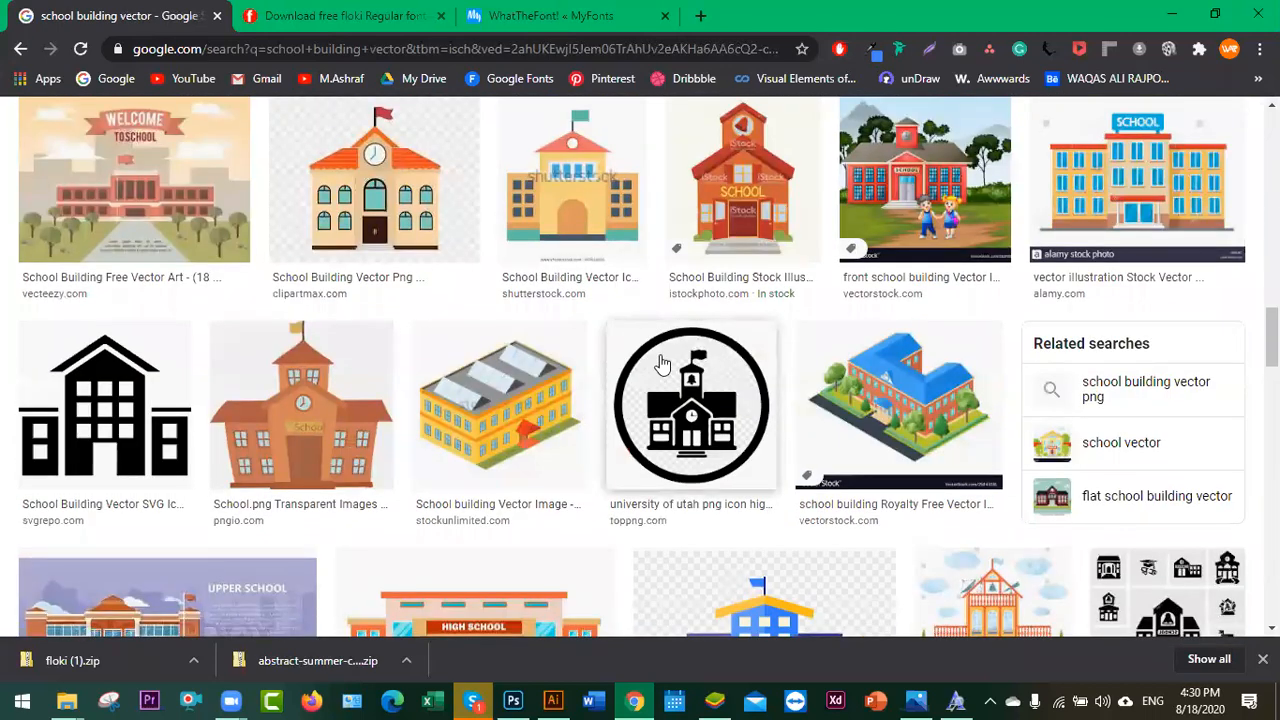
- Preview the blue-roofed isometric school building and the yellow StockUnlimited school building with rooftop solar panels
{"action": "scroll", "coordinate": [662, 363], "scroll_direction": "down", "scroll_amount": 1}
{"action": "left_click", "coordinate": [855, 355]}
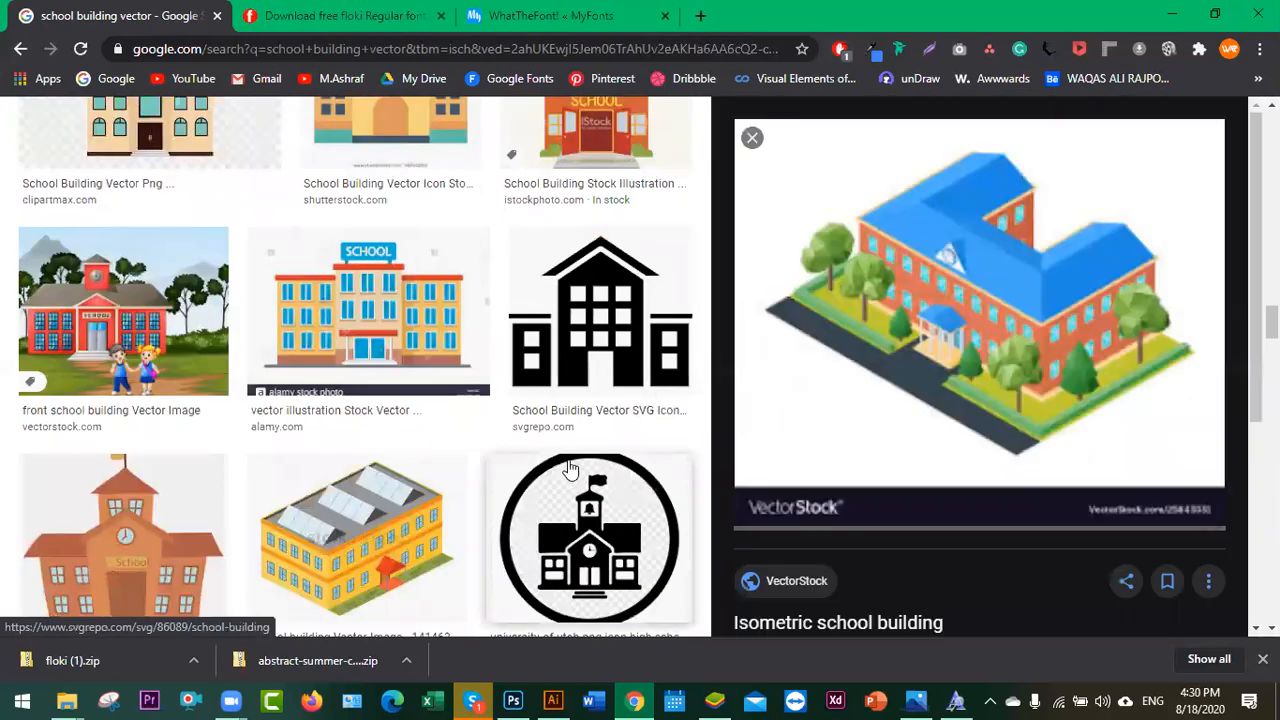
{"action": "left_click", "coordinate": [377, 284]}
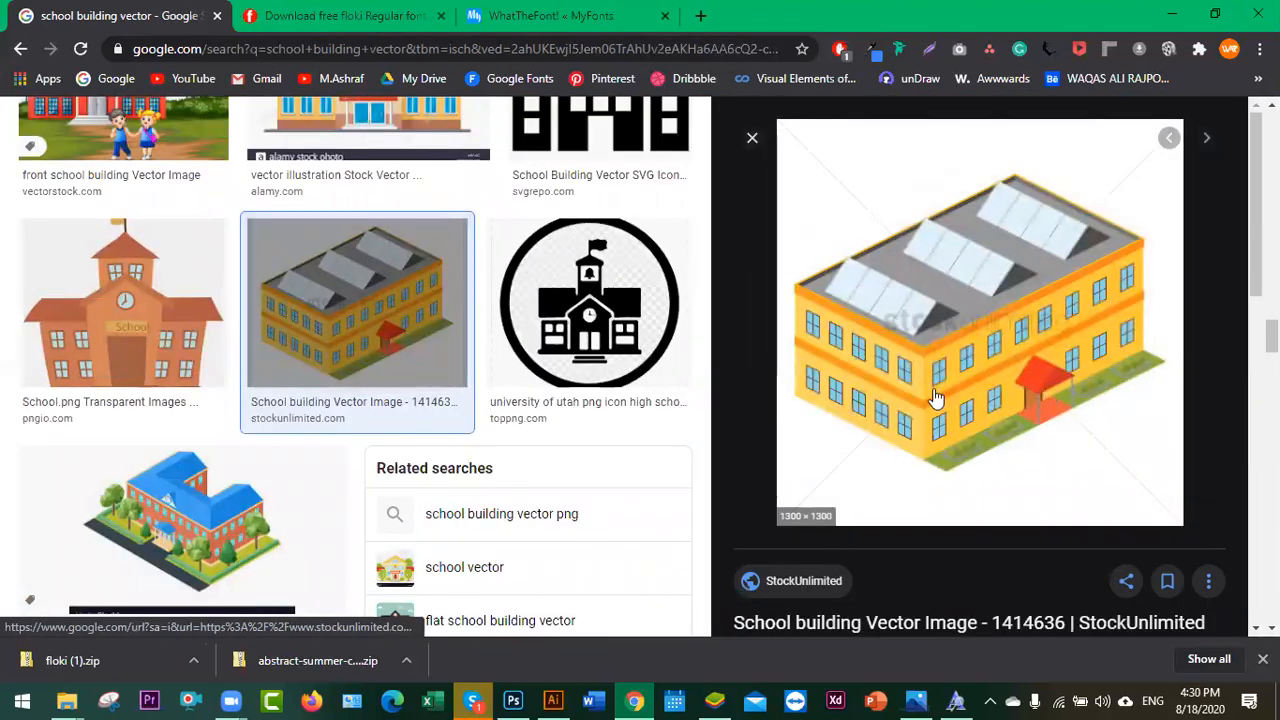
- Preview the PinClipart isometric school with the yellow bus, followed by the PNGWing orange school illustration, from the related images
{"action": "scroll", "coordinate": [930, 380], "scroll_direction": "down", "scroll_amount": 4}
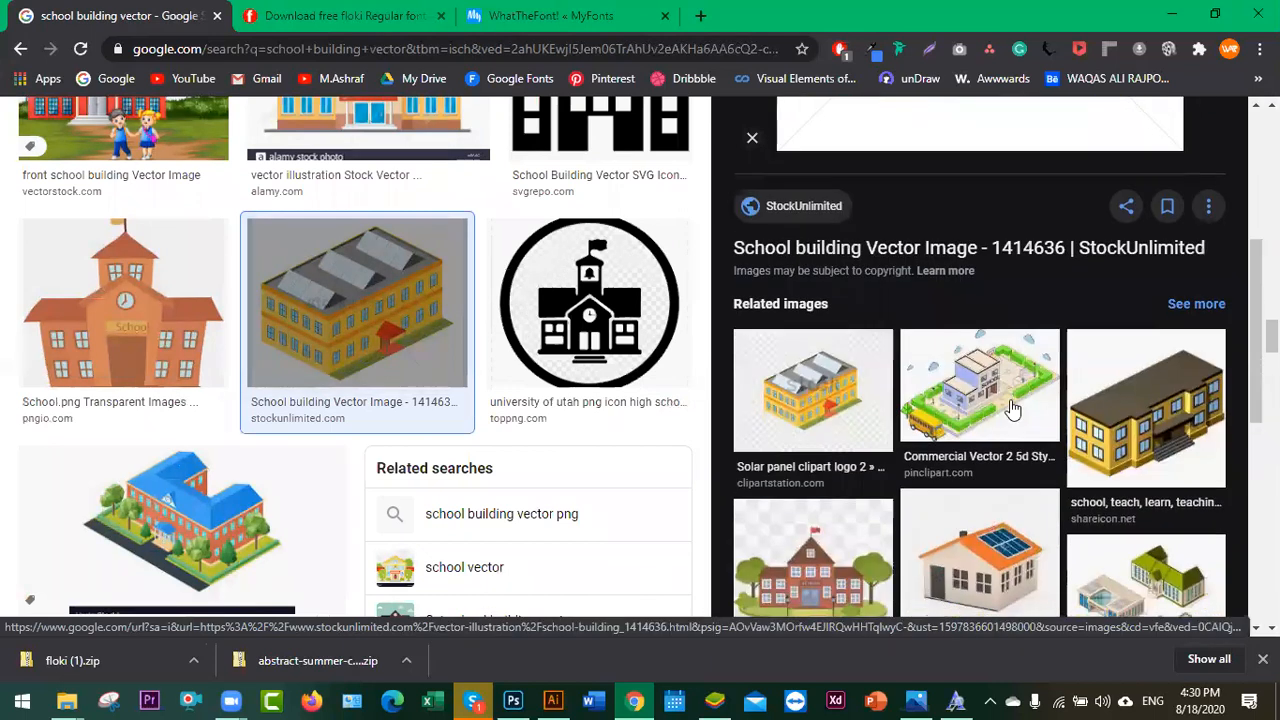
{"action": "left_click", "coordinate": [1005, 395]}
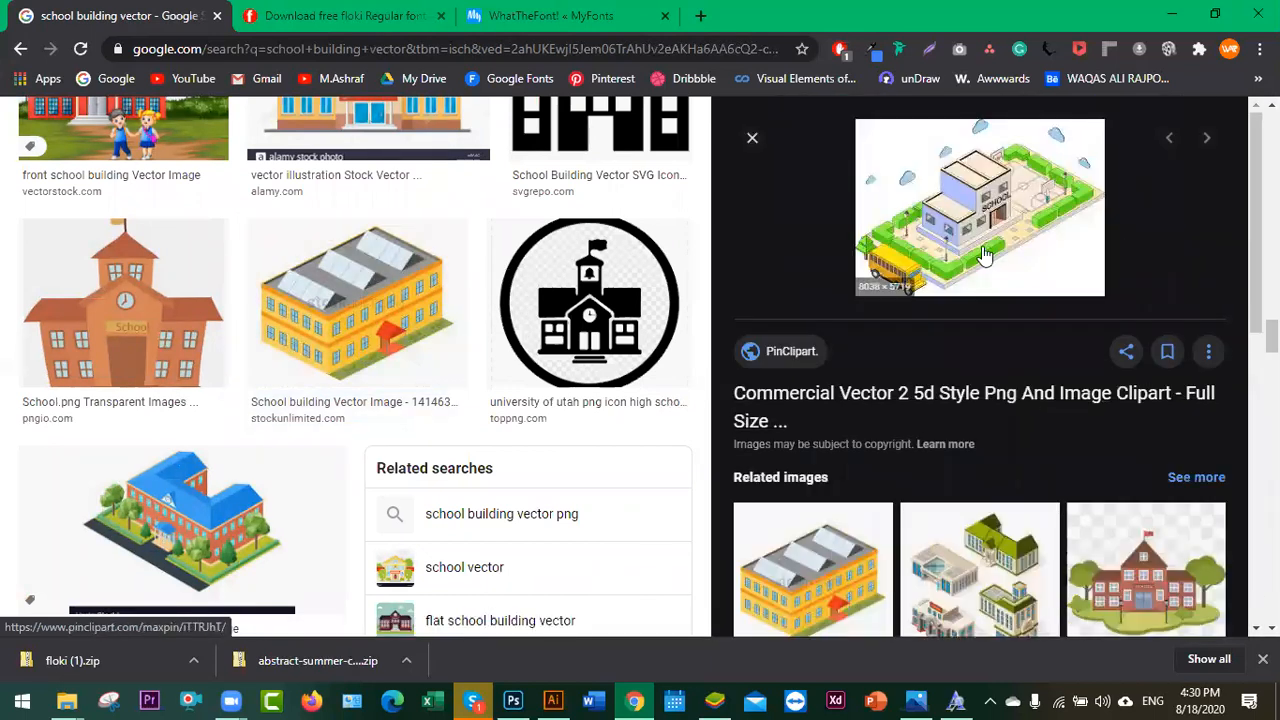
{"action": "scroll", "coordinate": [1066, 500], "scroll_direction": "down", "scroll_amount": 4}
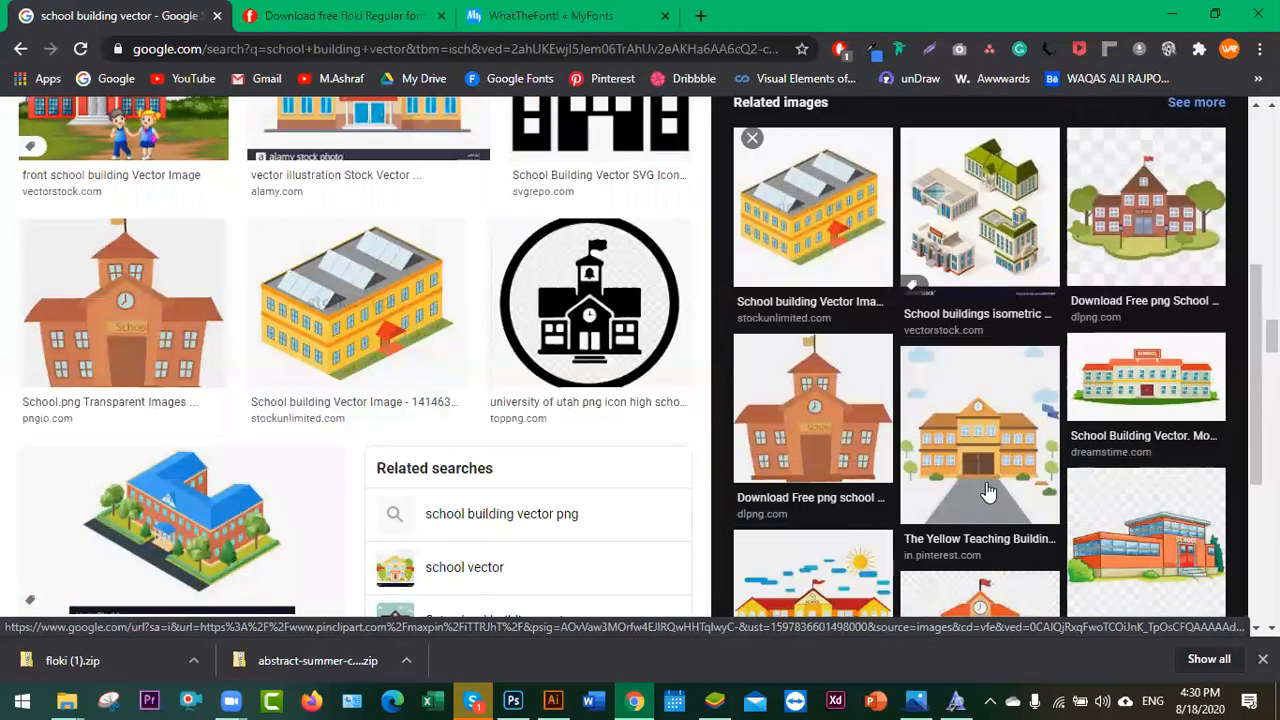
{"action": "scroll", "coordinate": [1100, 490], "scroll_direction": "down", "scroll_amount": 1}
{"action": "left_click", "coordinate": [1125, 452]}
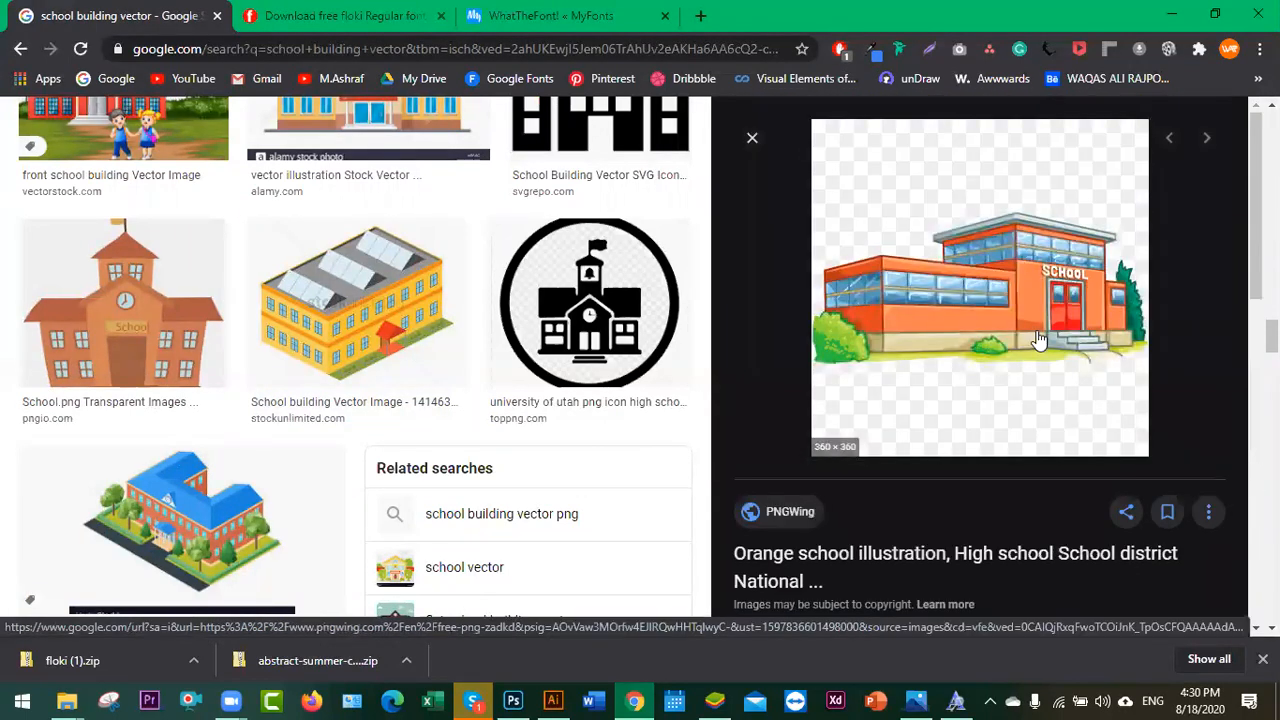
- Look through the related images and main results, and preview the grey StockUnlimited isometric school building with a sports field
{"action": "scroll", "coordinate": [995, 288], "scroll_direction": "down", "scroll_amount": 3}
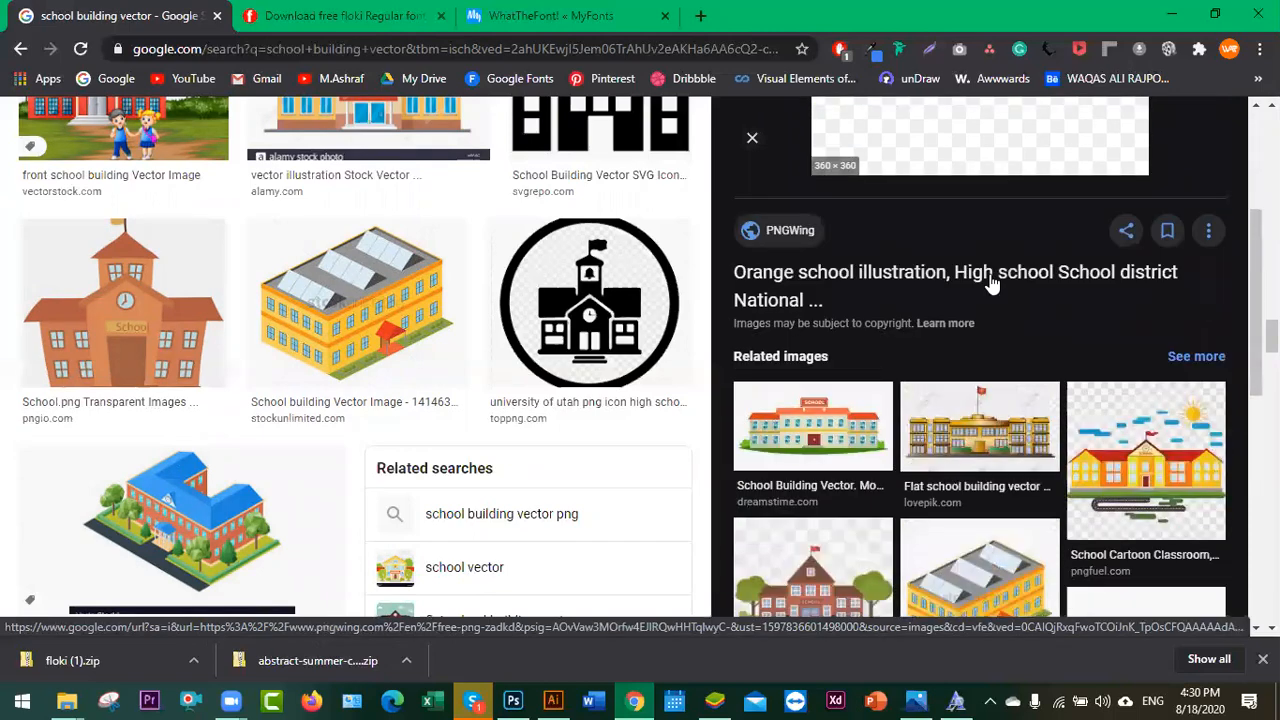
{"action": "scroll", "coordinate": [993, 283], "scroll_direction": "down", "scroll_amount": 3}
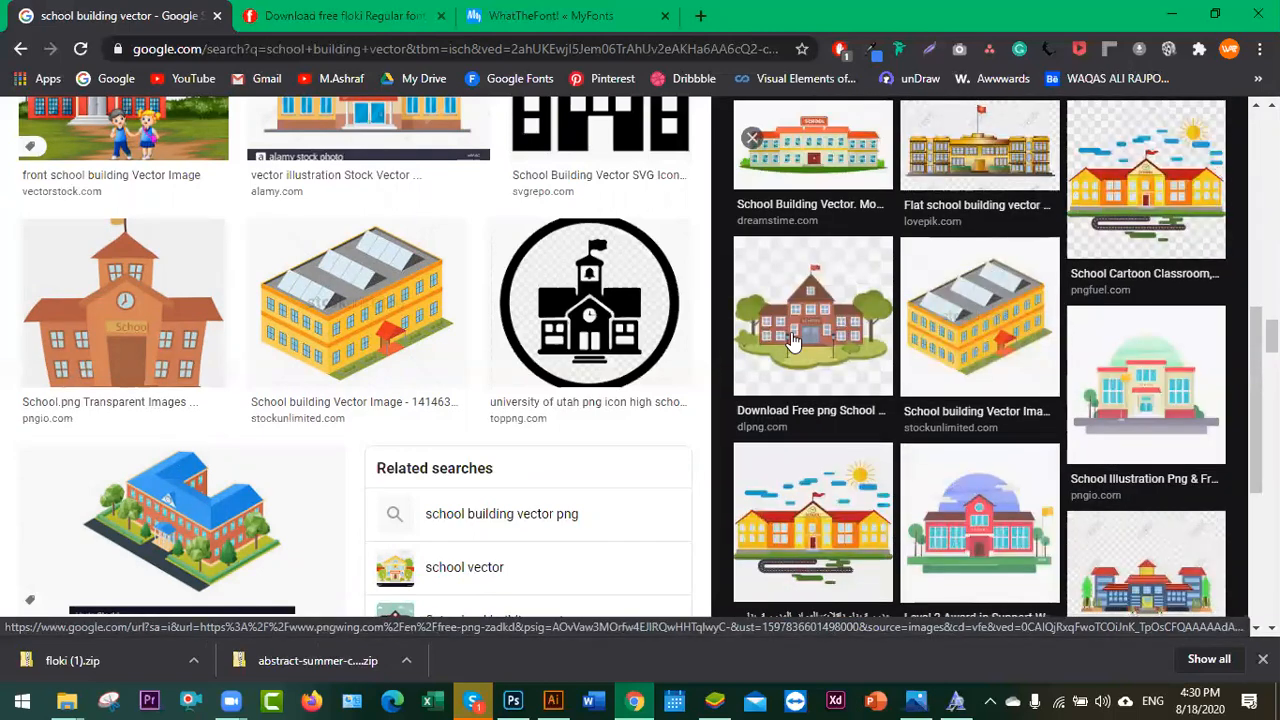
{"action": "scroll", "coordinate": [1050, 383], "scroll_direction": "down", "scroll_amount": 5}
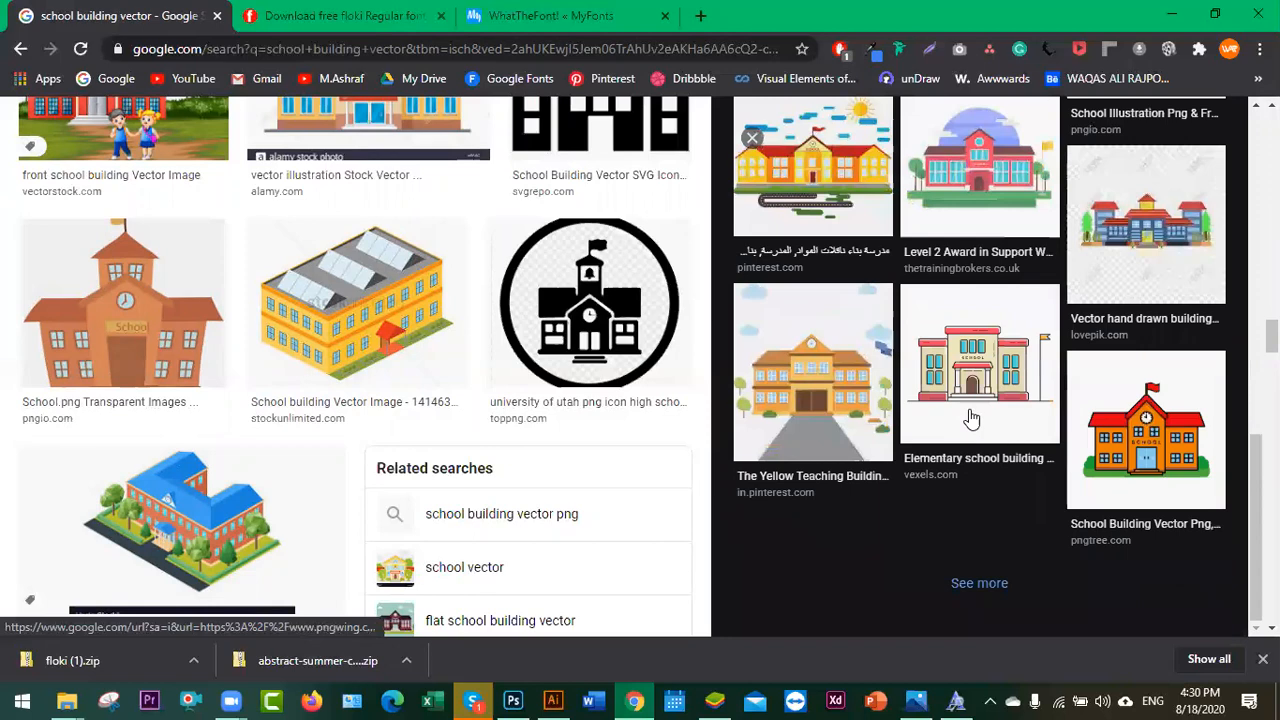
{"action": "scroll", "coordinate": [406, 405], "scroll_direction": "down", "scroll_amount": 6}
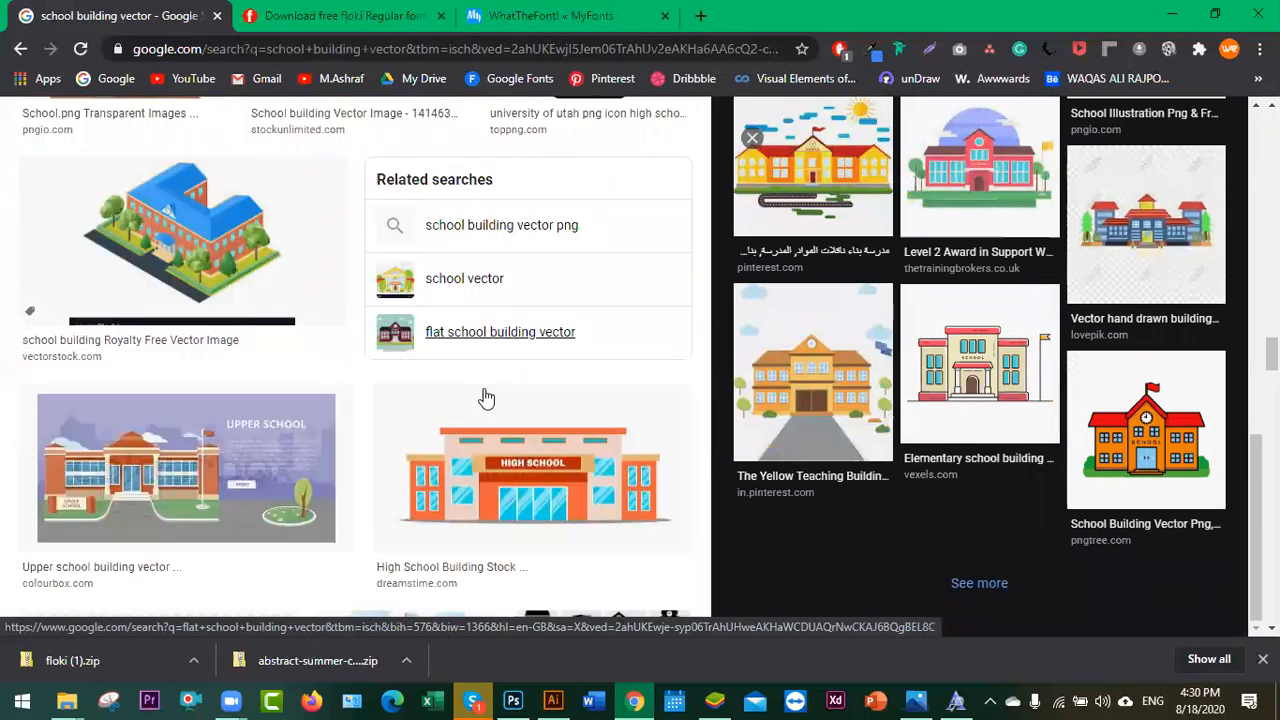
{"action": "scroll", "coordinate": [402, 403], "scroll_direction": "down", "scroll_amount": 5}
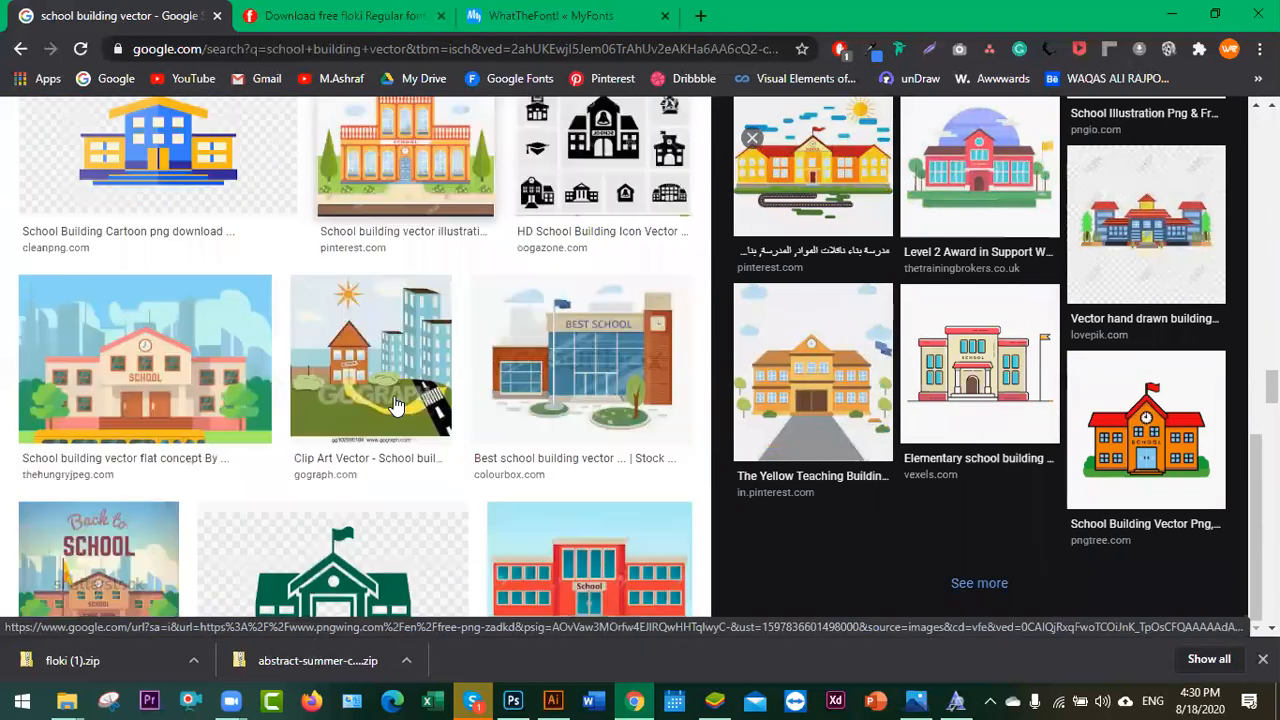
{"action": "scroll", "coordinate": [396, 404], "scroll_direction": "down", "scroll_amount": 5}
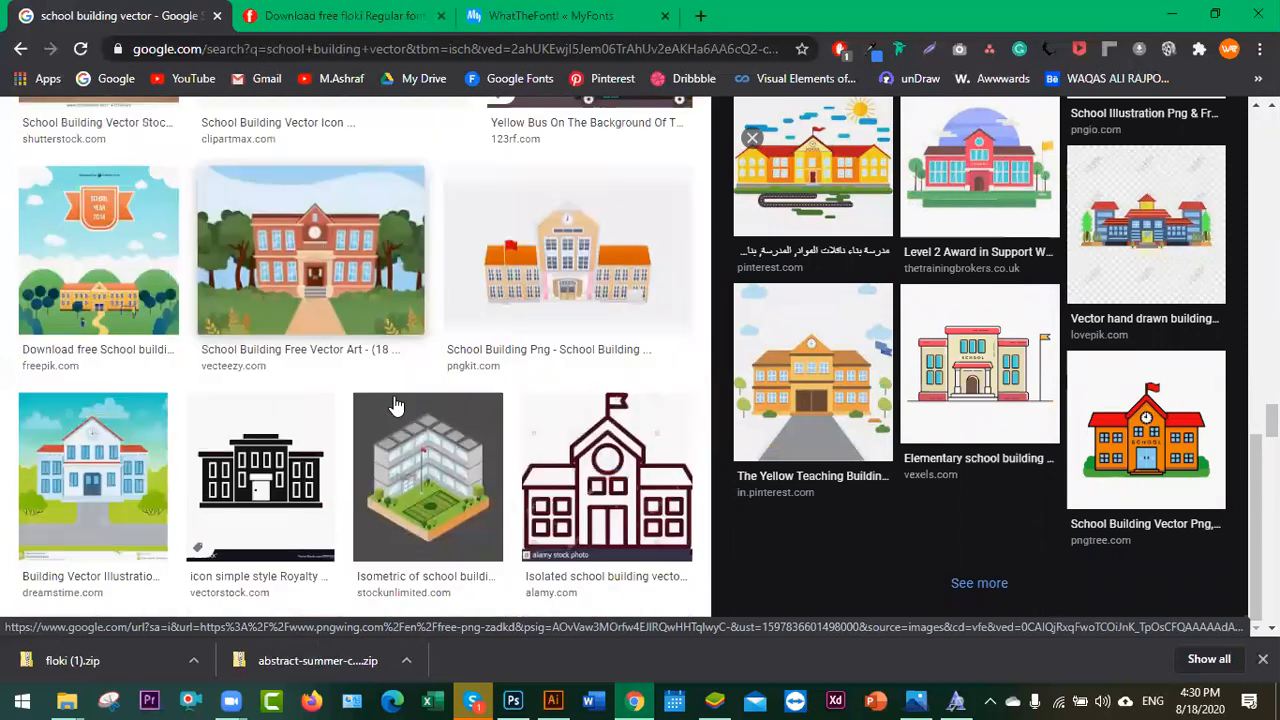
{"action": "left_click", "coordinate": [432, 286]}
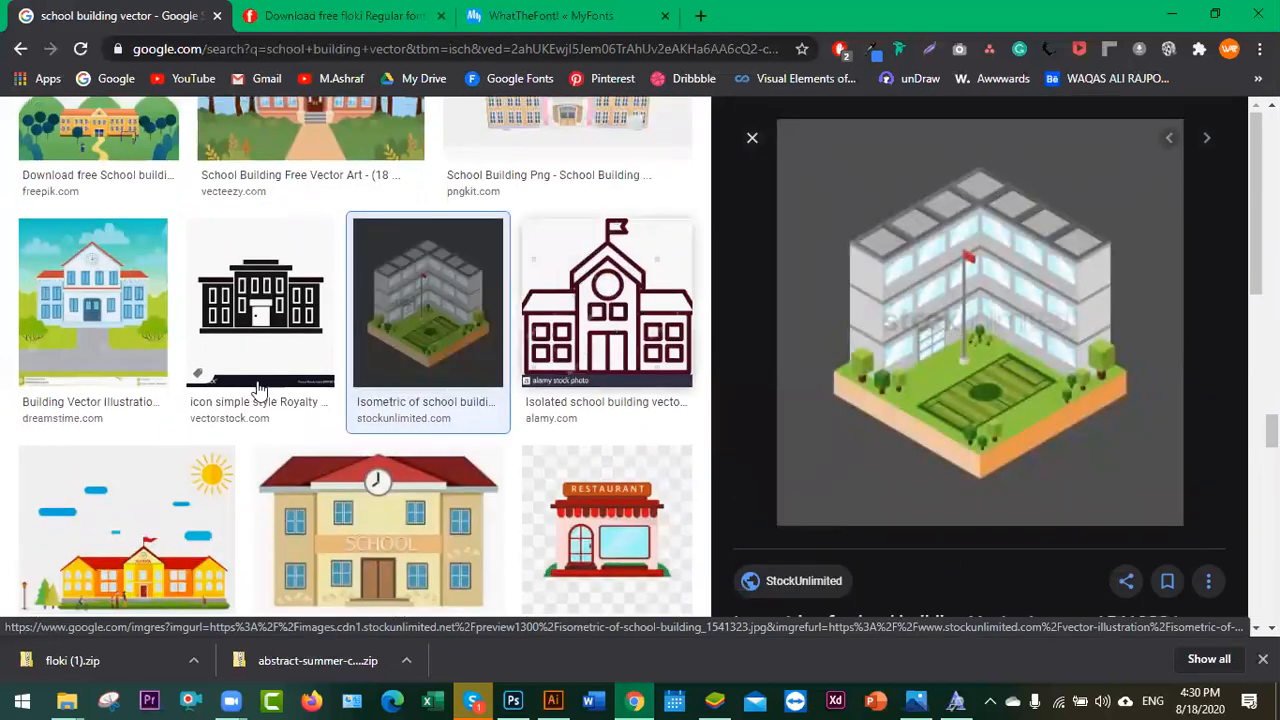
- Examine the rest of the school building vector results for a suitable building illustration, closing the open image preview
{"action": "scroll", "coordinate": [257, 388], "scroll_direction": "down", "scroll_amount": 1}
{"action": "scroll", "coordinate": [257, 388], "scroll_direction": "down", "scroll_amount": 8}
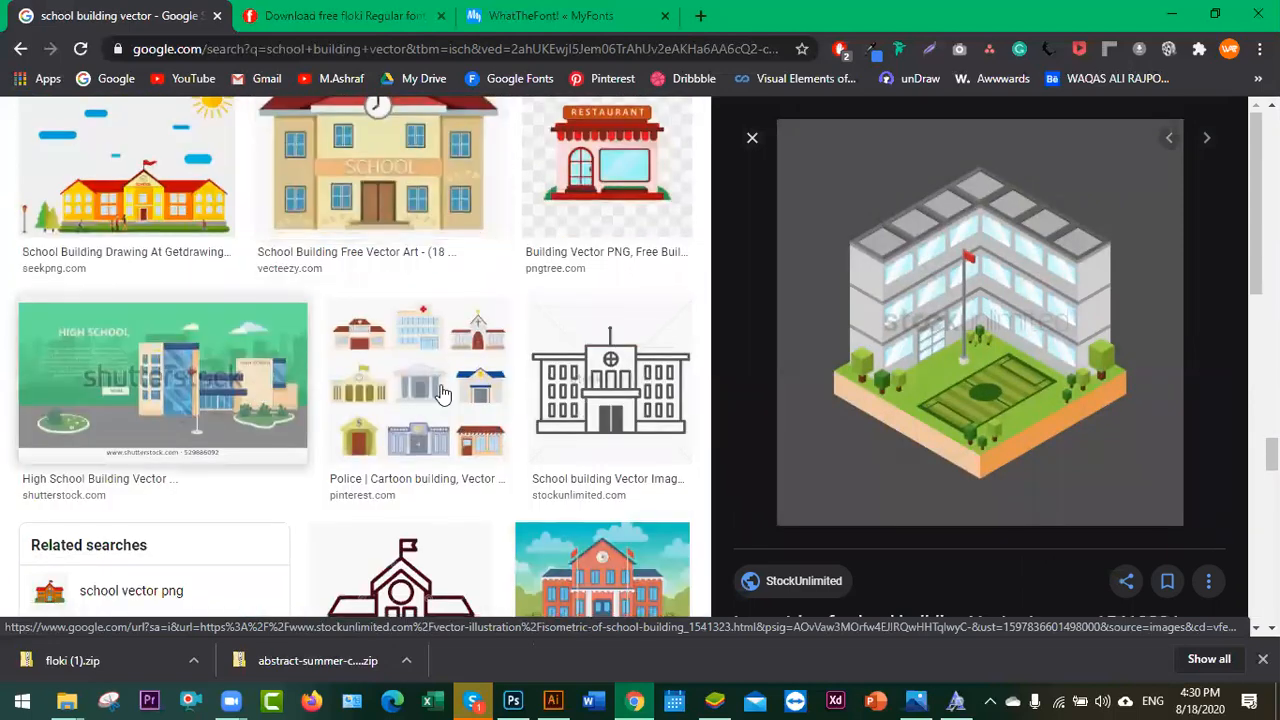
{"action": "scroll", "coordinate": [443, 393], "scroll_direction": "down", "scroll_amount": 10}
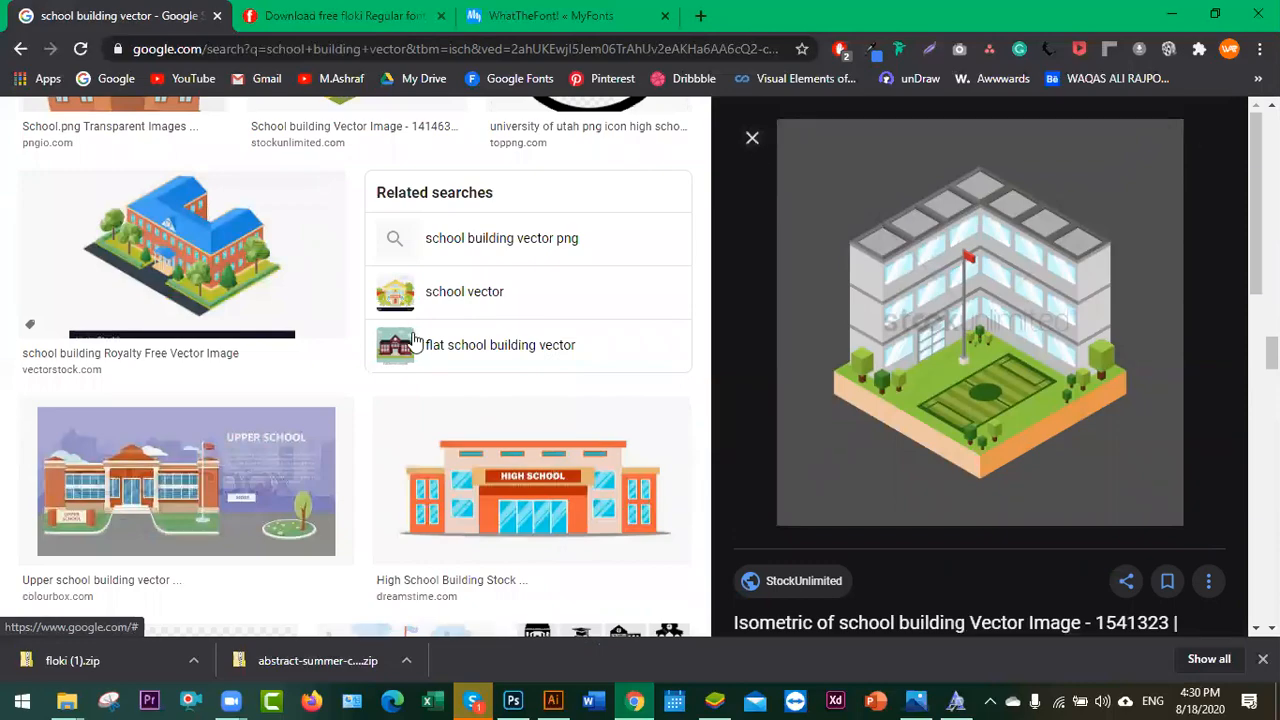
{"action": "key", "text": "Escape"}
{"action": "scroll", "coordinate": [415, 342], "scroll_direction": "down", "scroll_amount": 5}
{"action": "scroll", "coordinate": [415, 342], "scroll_direction": "down", "scroll_amount": 10}
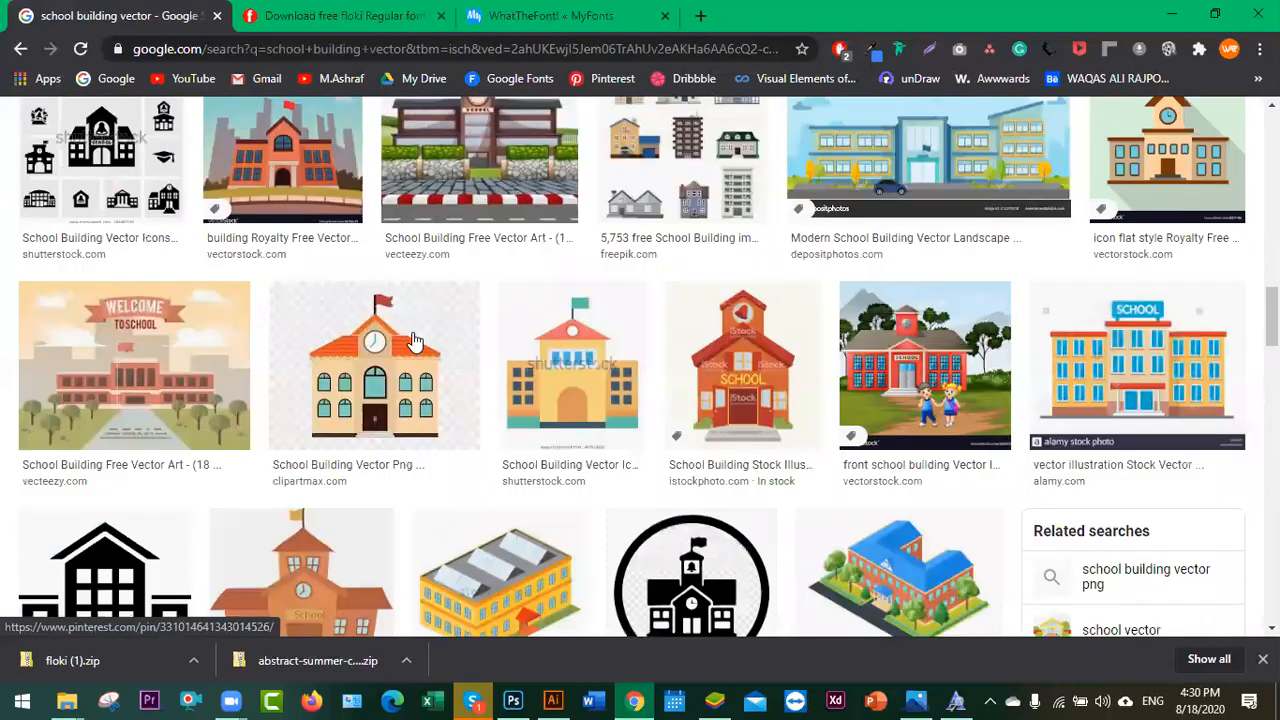
{"action": "scroll", "coordinate": [415, 342], "scroll_direction": "down", "scroll_amount": 10}
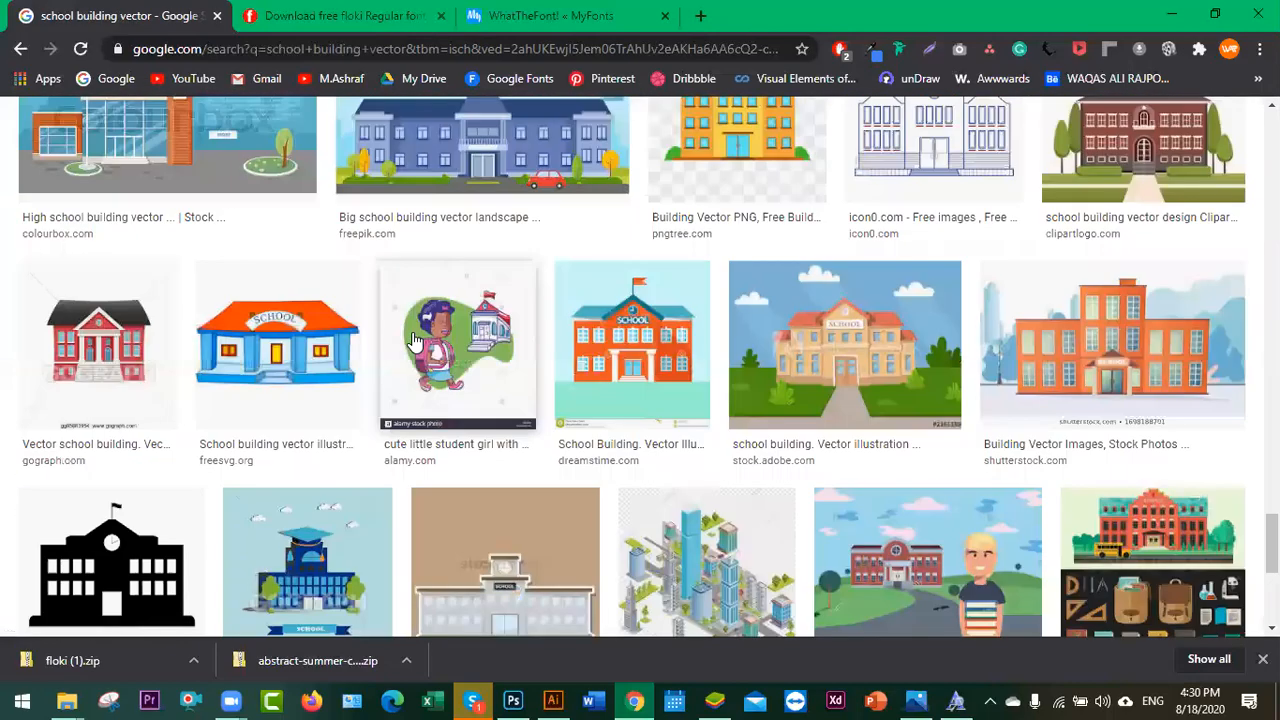
{"action": "scroll", "coordinate": [408, 415], "scroll_direction": "down", "scroll_amount": 10}
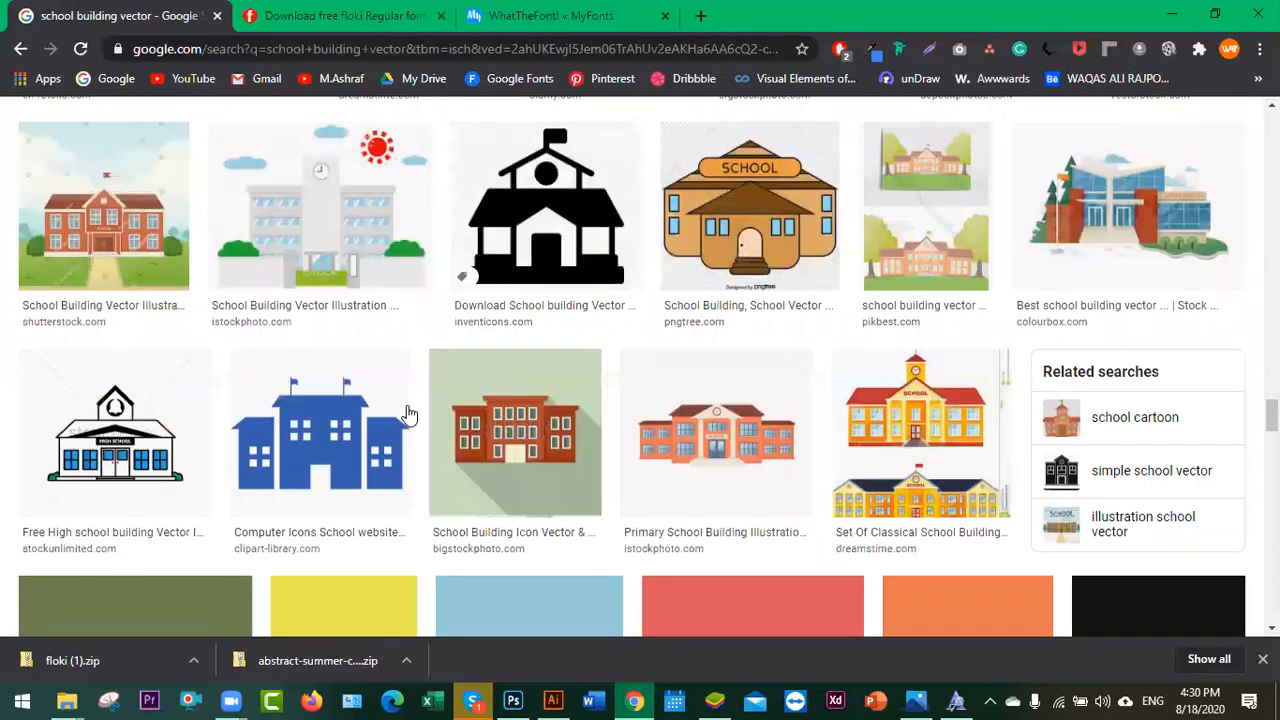
{"action": "scroll", "coordinate": [408, 415], "scroll_direction": "up", "scroll_amount": 5}
{"action": "scroll", "coordinate": [408, 415], "scroll_direction": "down", "scroll_amount": 5}
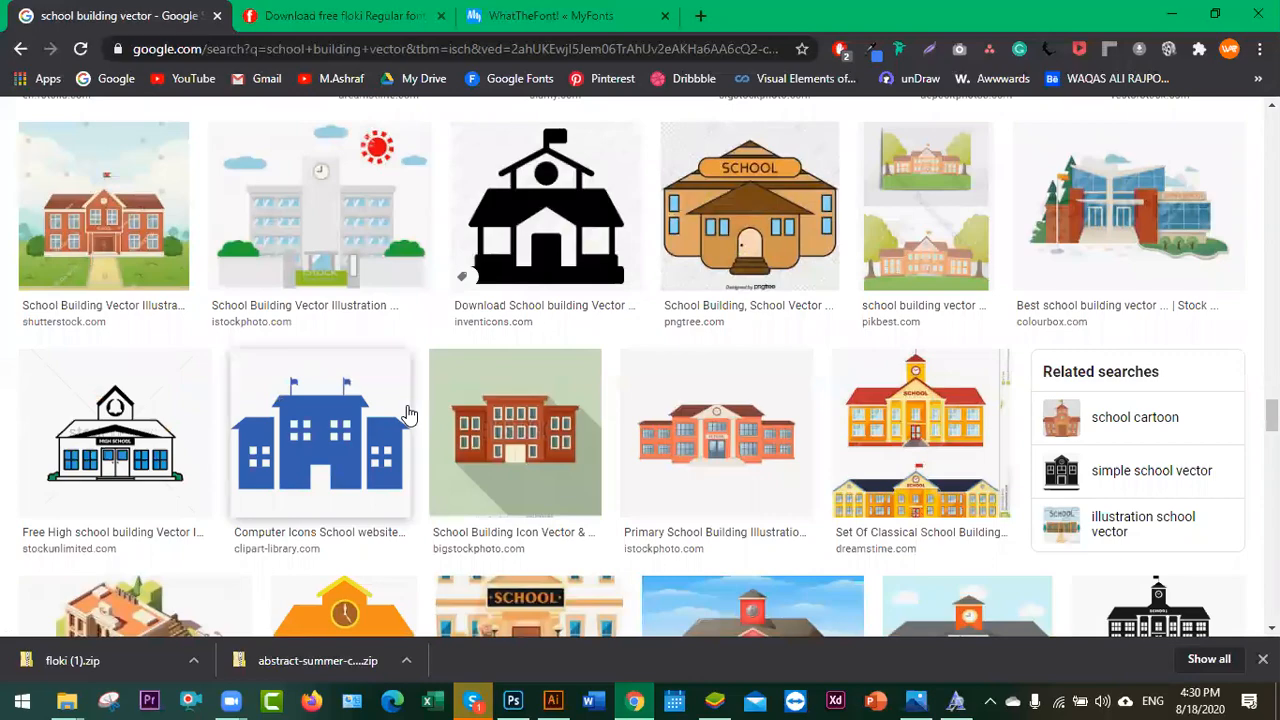
{"action": "scroll", "coordinate": [408, 415], "scroll_direction": "down", "scroll_amount": 5}
{"action": "scroll", "coordinate": [210, 401], "scroll_direction": "down", "scroll_amount": 5}
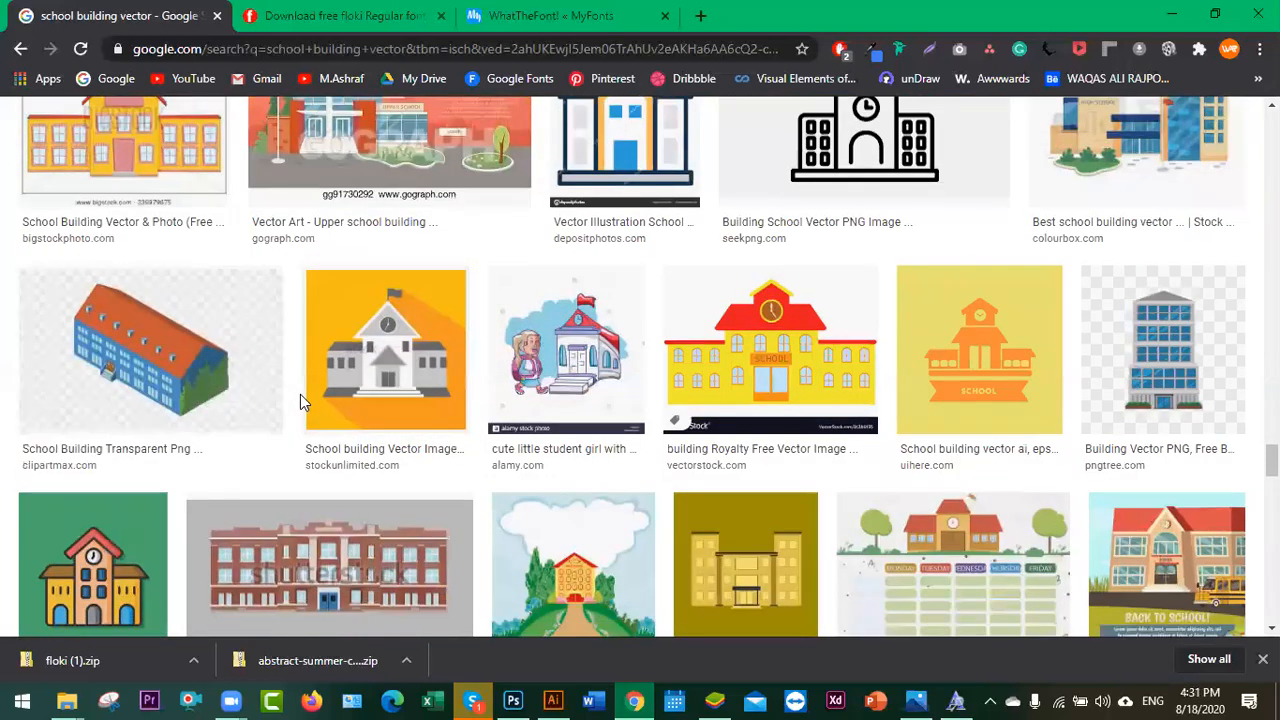
{"action": "scroll", "coordinate": [302, 402], "scroll_direction": "down", "scroll_amount": 15}
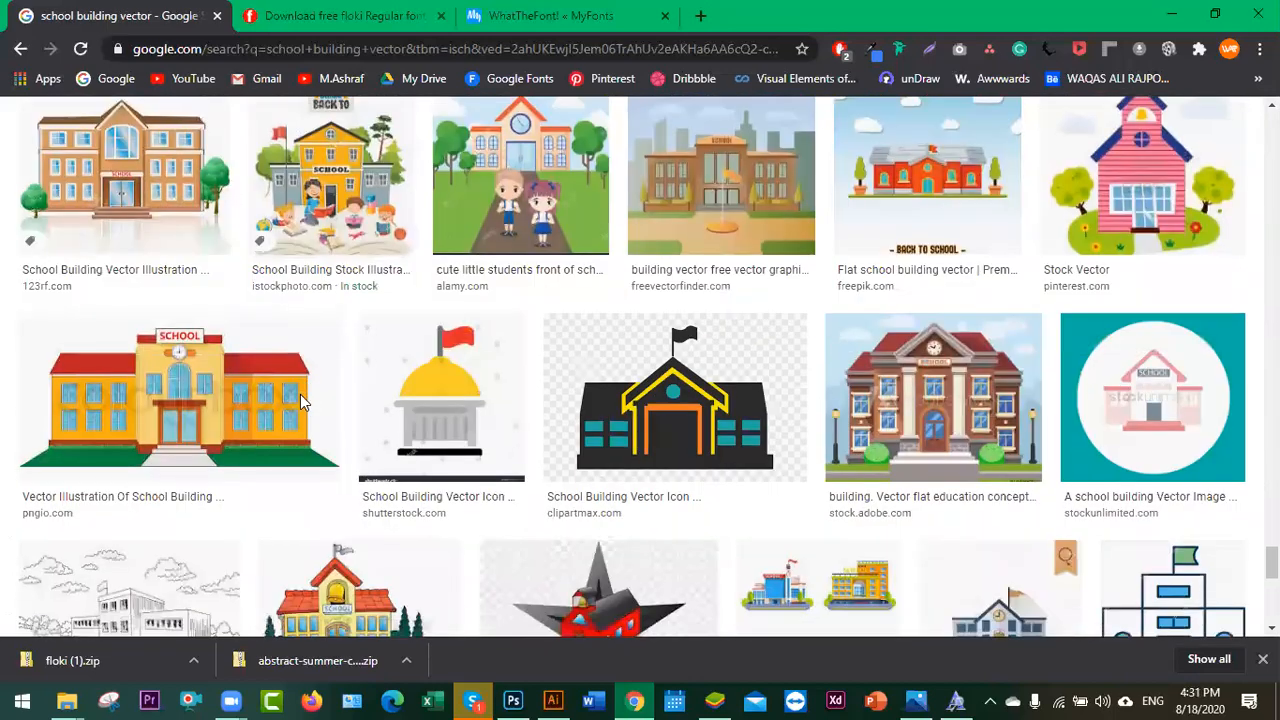
{"action": "scroll", "coordinate": [840, 437], "scroll_direction": "up", "scroll_amount": 4}
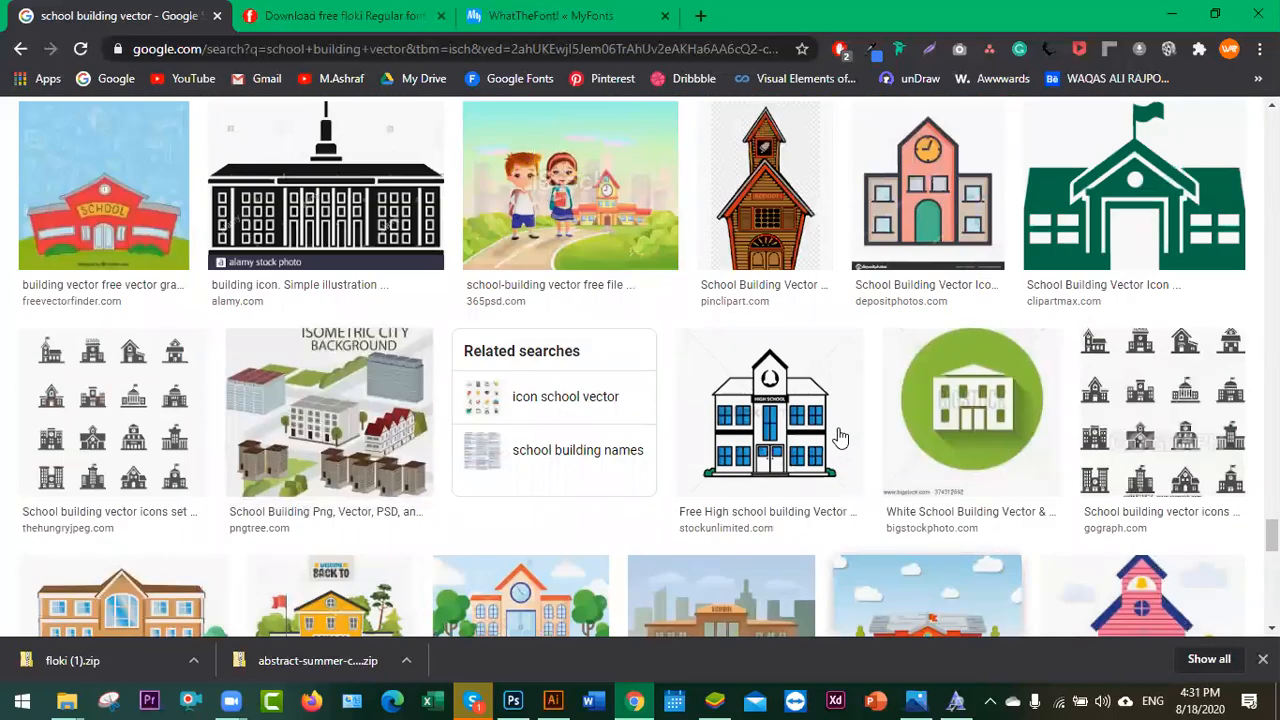
{"action": "scroll", "coordinate": [840, 437], "scroll_direction": "up", "scroll_amount": 5}
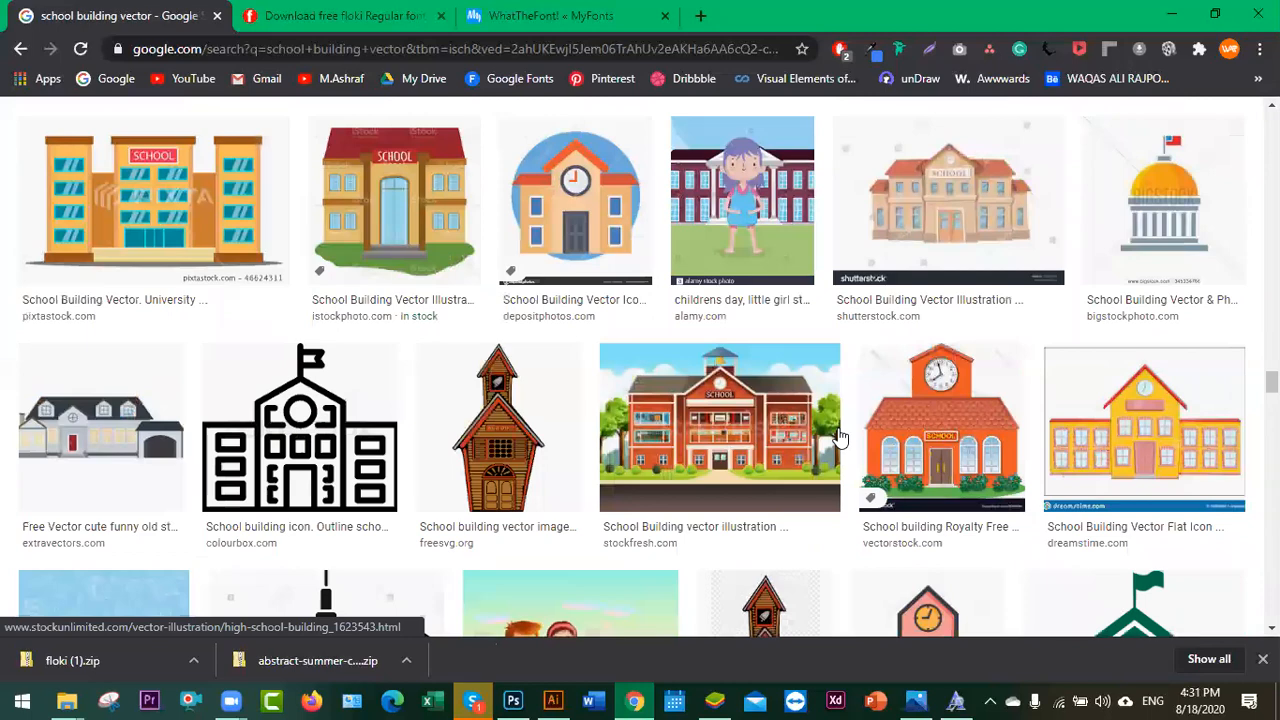
{"action": "scroll", "coordinate": [840, 437], "scroll_direction": "up", "scroll_amount": 5}
{"action": "scroll", "coordinate": [160, 286], "scroll_direction": "up", "scroll_amount": 10}
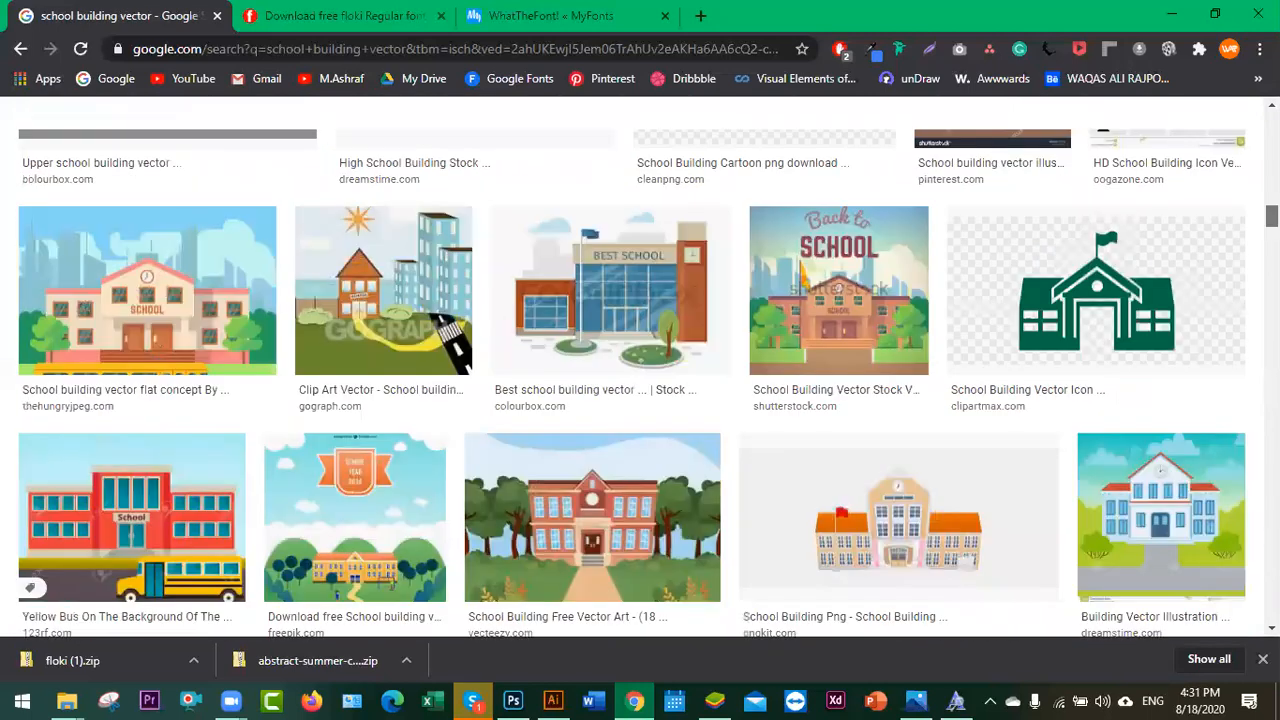
- Extend the image search query to "school building vector free imaages" and run it
{"action": "left_click", "coordinate": [276, 142]}
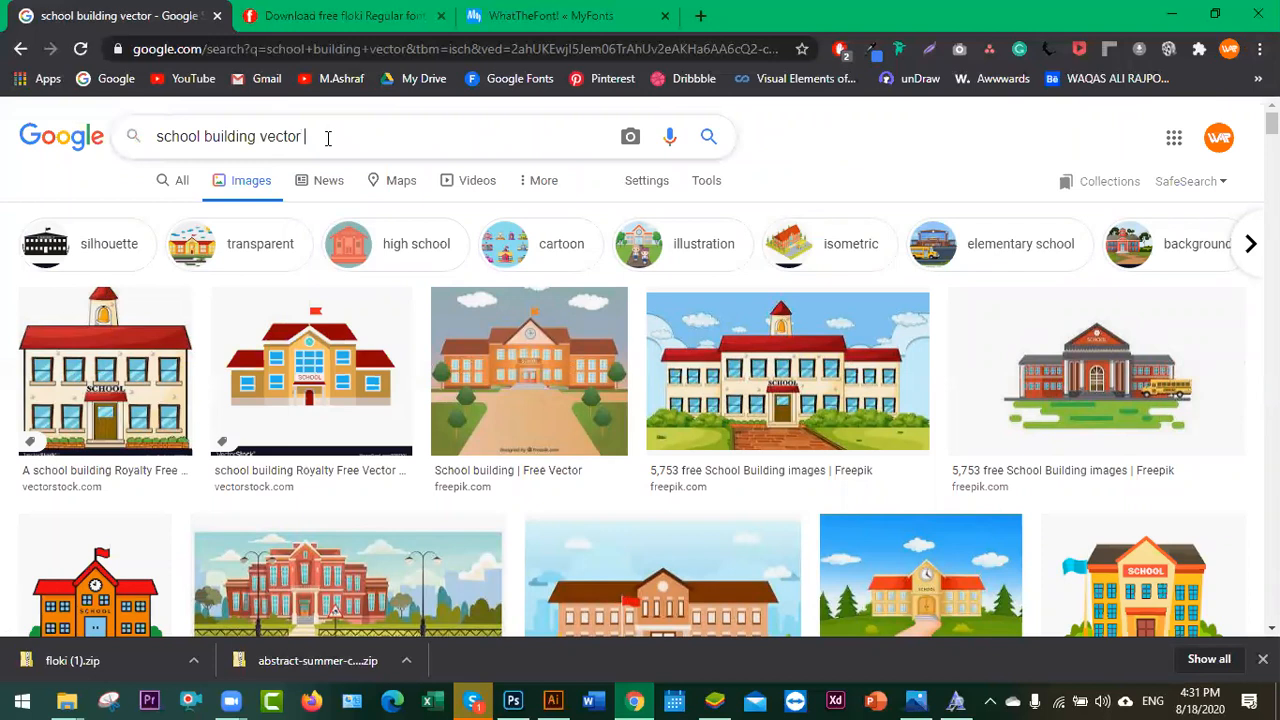
{"action": "type", "text": "fr"}
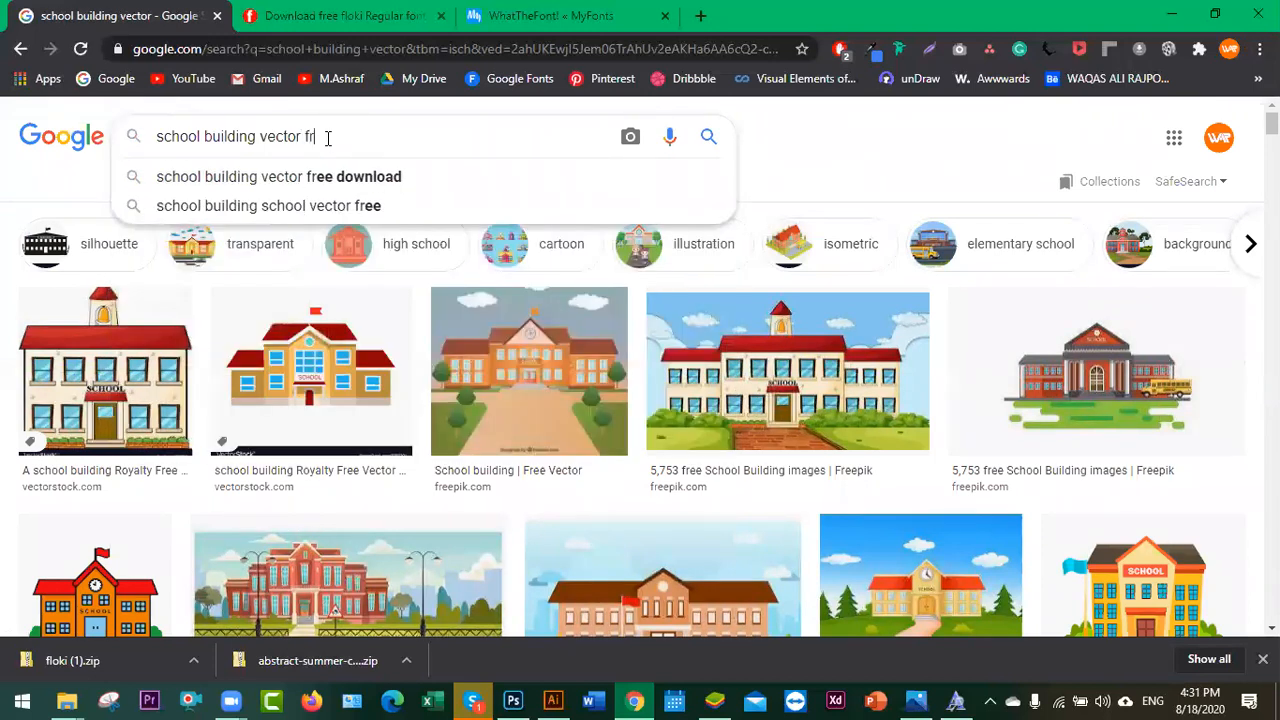
{"action": "type", "text": "ee"}
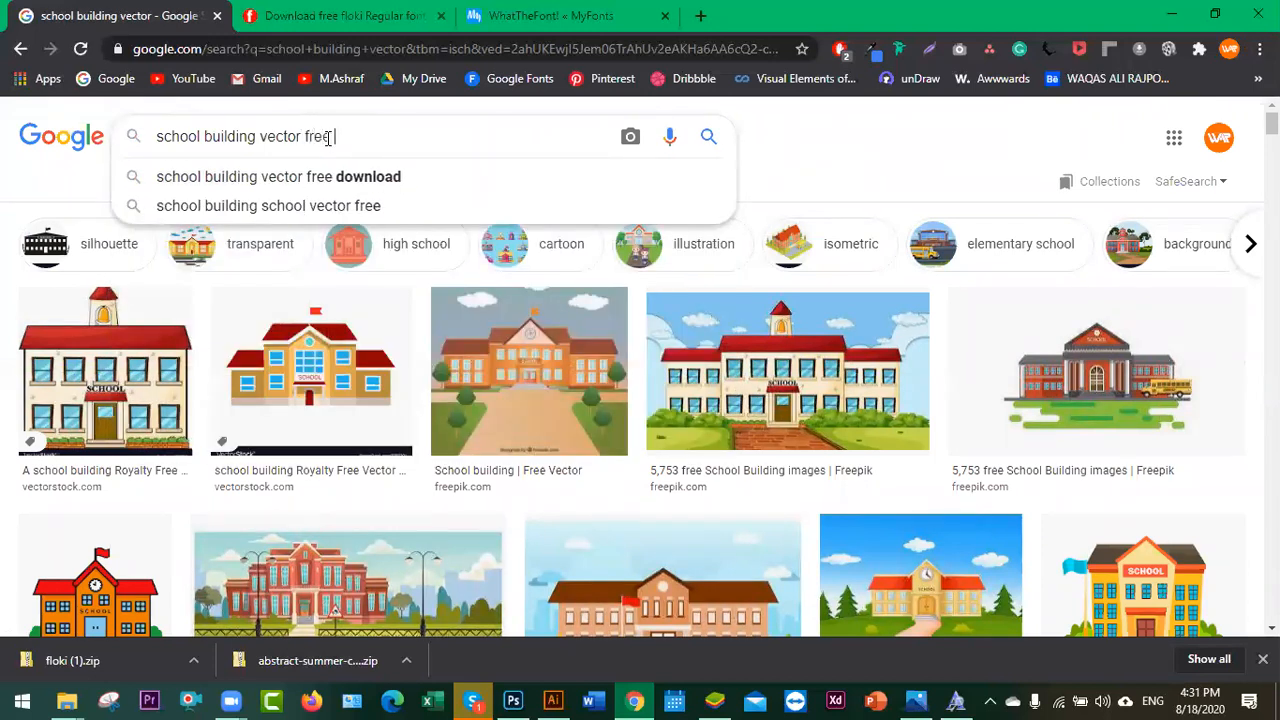
{"action": "type", "text": " imaages"}
{"action": "key", "text": "Return"}
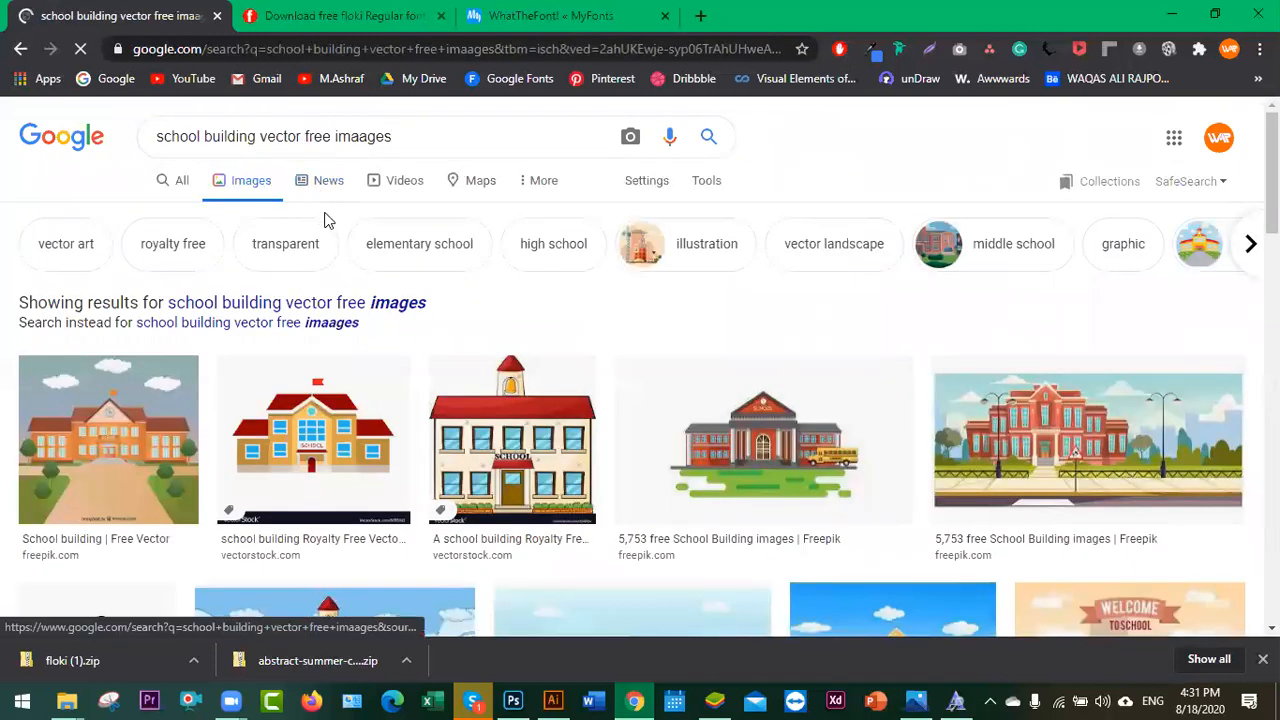
- Preview the blue-roofed isometric school building in the new results and open its VectorStock page
{"action": "scroll", "coordinate": [712, 448], "scroll_direction": "down", "scroll_amount": 2}
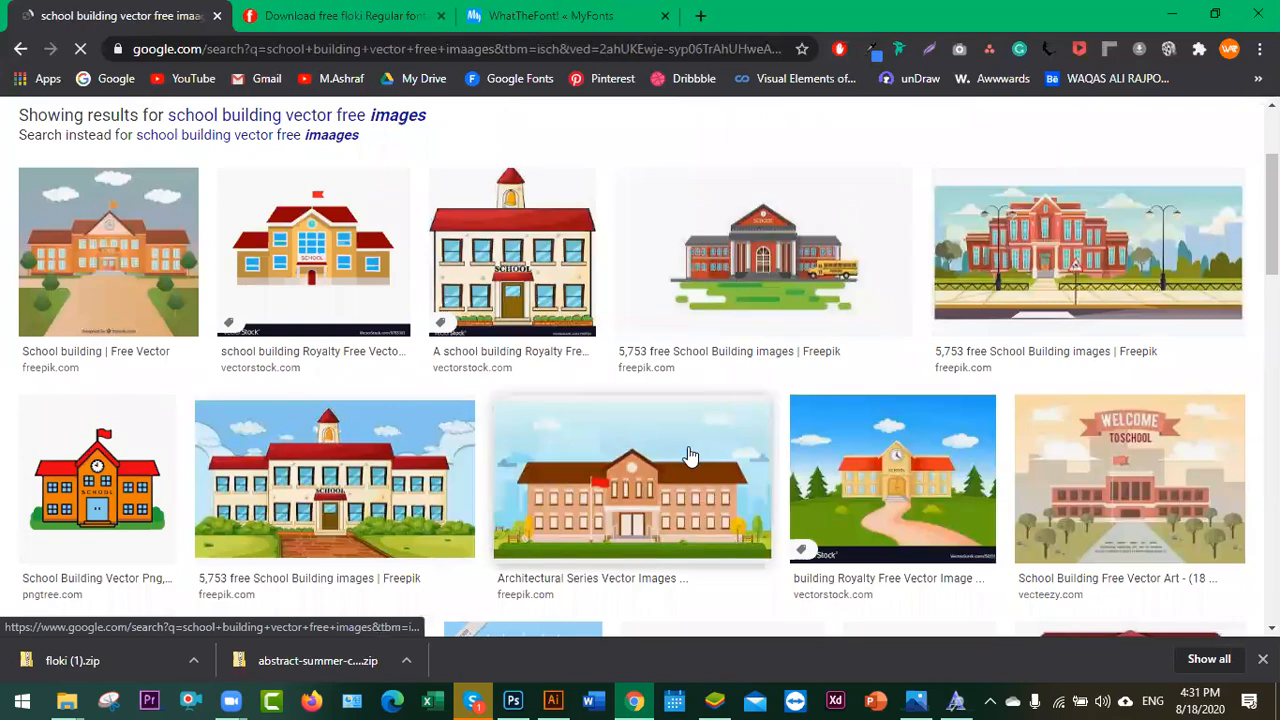
{"action": "scroll", "coordinate": [690, 456], "scroll_direction": "down", "scroll_amount": 5}
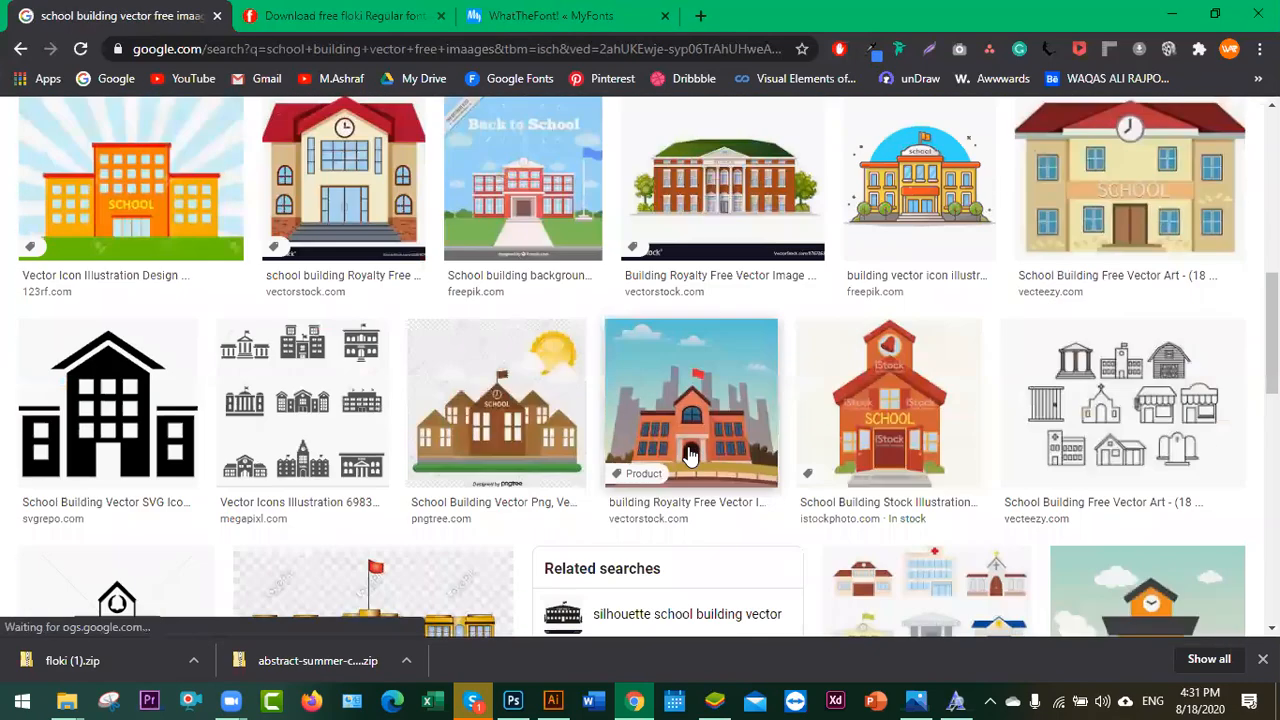
{"action": "scroll", "coordinate": [690, 456], "scroll_direction": "down", "scroll_amount": 4}
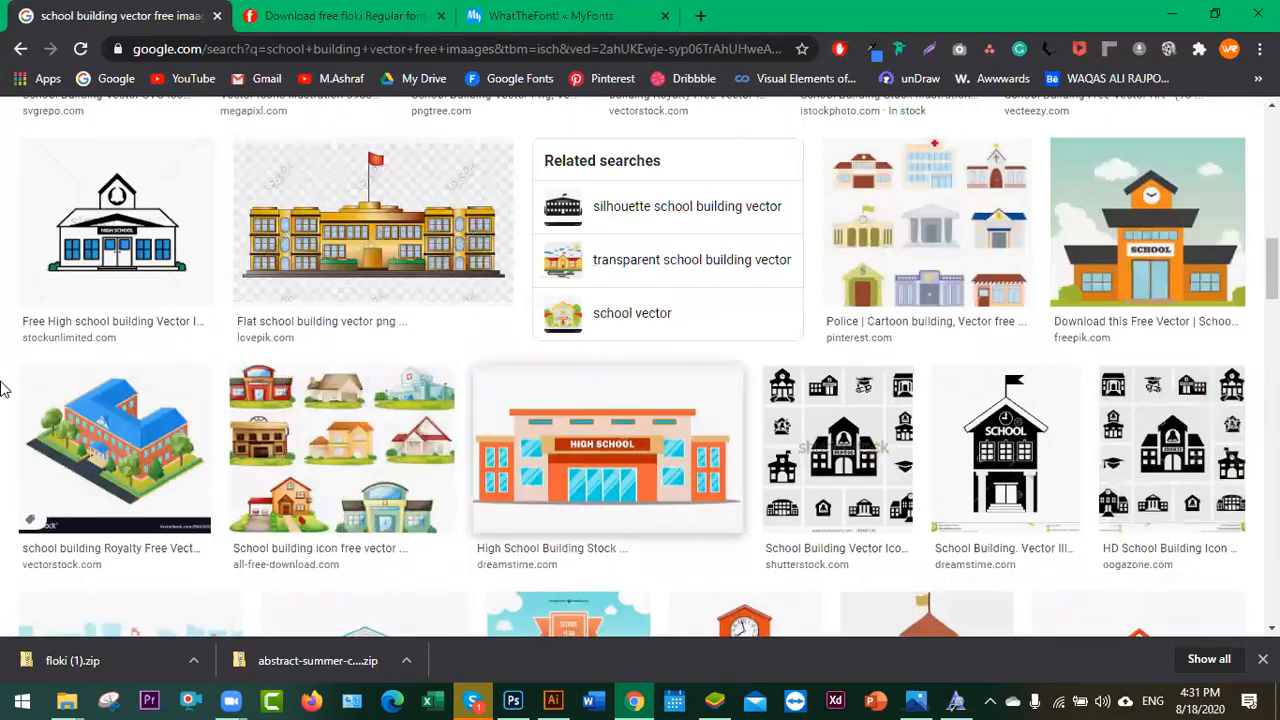
{"action": "left_click", "coordinate": [70, 436]}
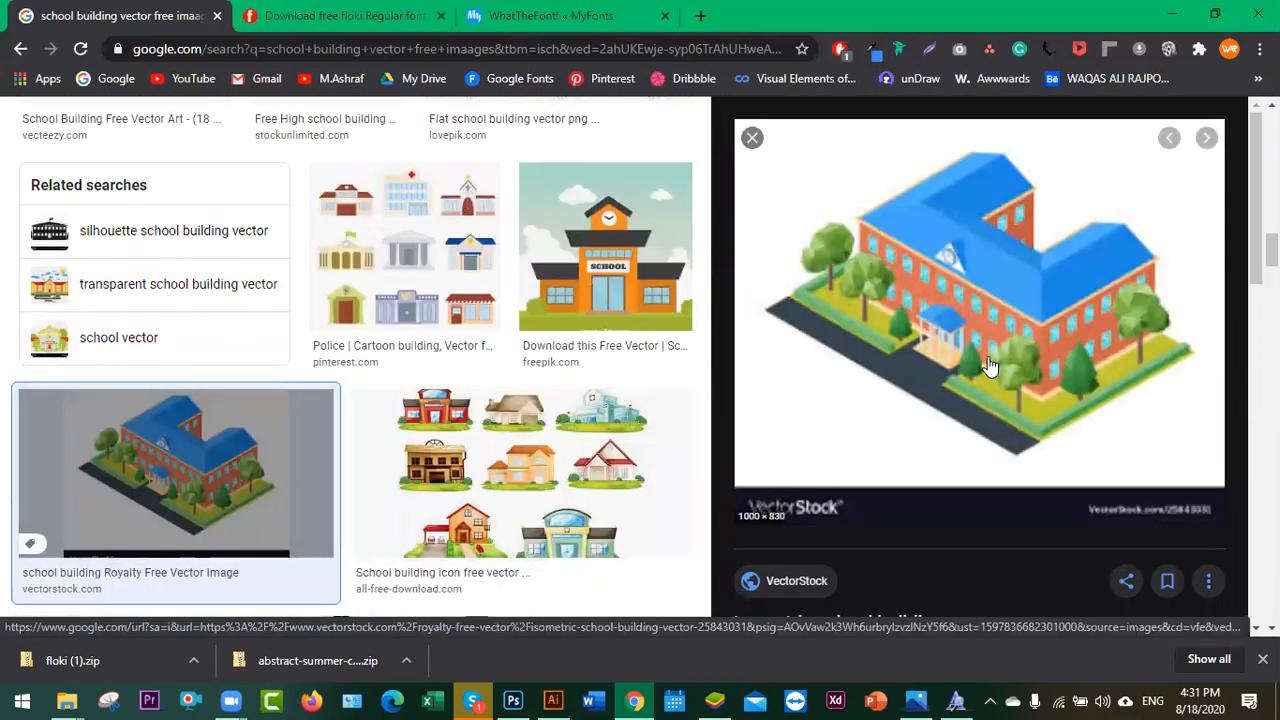
{"action": "scroll", "coordinate": [960, 417], "scroll_direction": "down", "scroll_amount": 2}
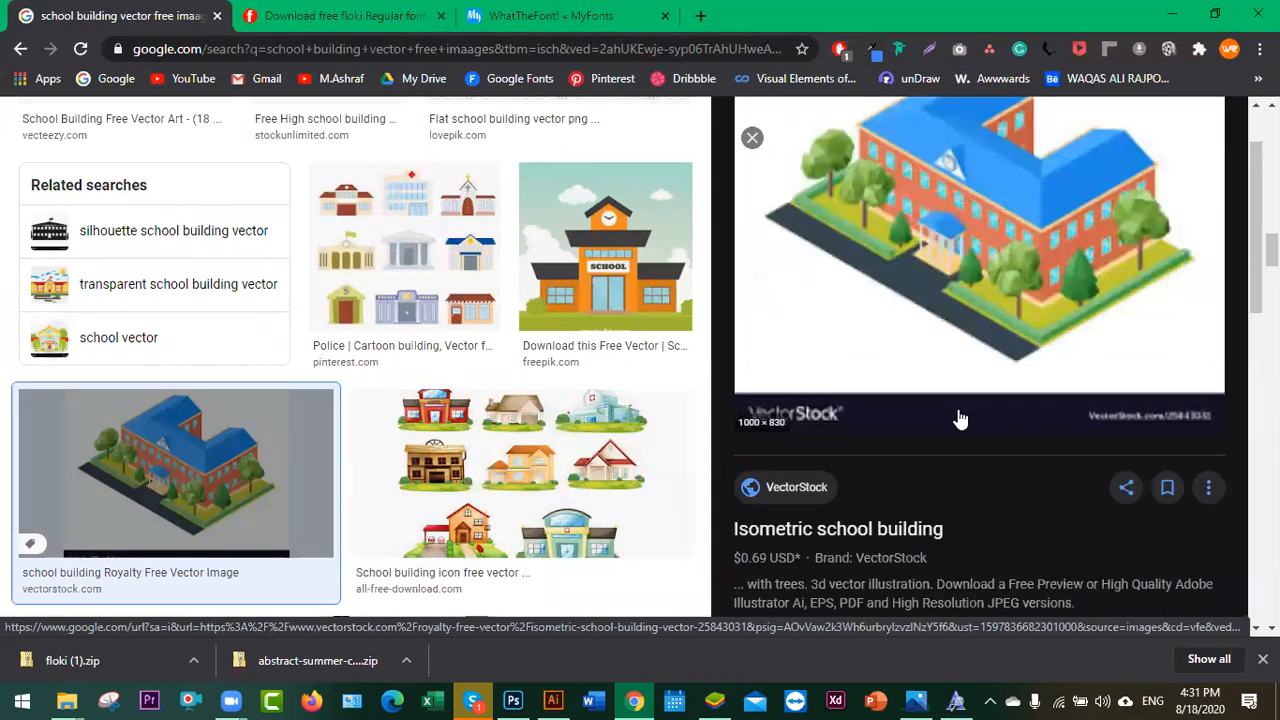
{"action": "left_click", "coordinate": [860, 440]}
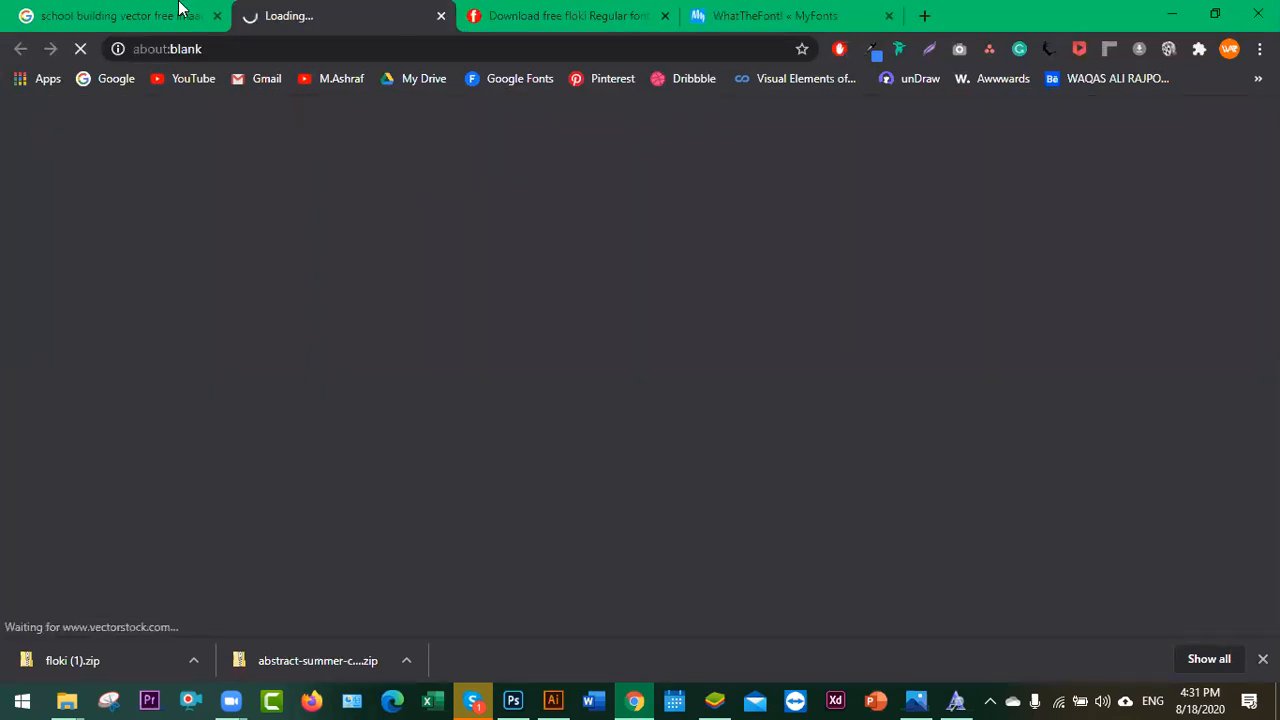
- Return to the image results, preview the red-roofed isometric school playground and examine its related images for a better building
{"action": "left_click", "coordinate": [147, 18]}
{"action": "scroll", "coordinate": [965, 323], "scroll_direction": "down", "scroll_amount": 3}
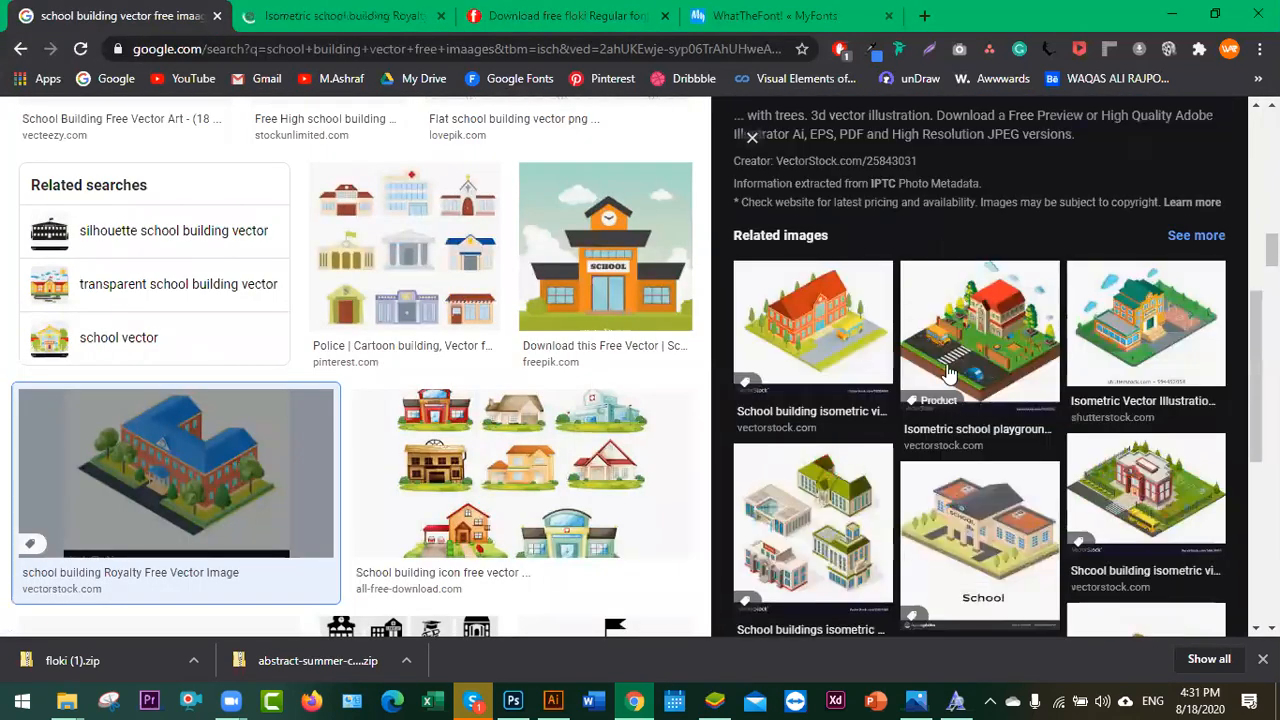
{"action": "left_click", "coordinate": [965, 323]}
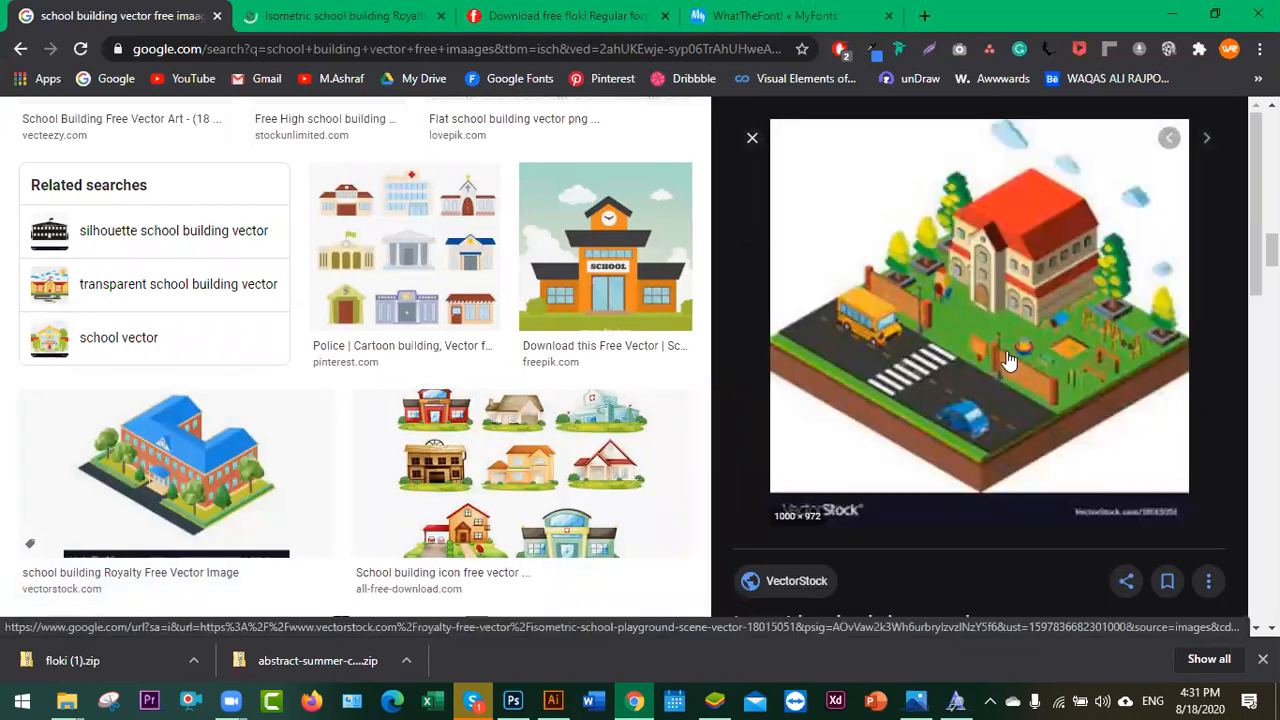
{"action": "scroll", "coordinate": [1008, 362], "scroll_direction": "down", "scroll_amount": 4}
{"action": "scroll", "coordinate": [1008, 360], "scroll_direction": "down", "scroll_amount": 3}
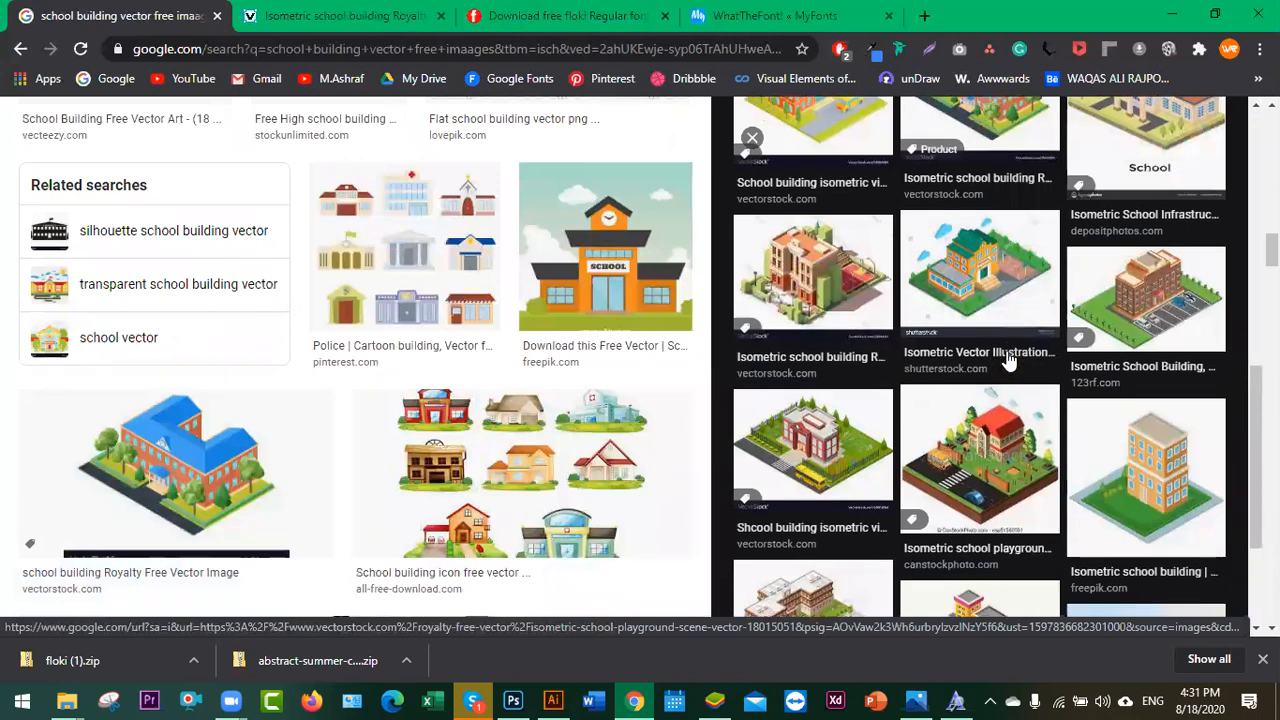
{"action": "scroll", "coordinate": [1008, 362], "scroll_direction": "up", "scroll_amount": 1}
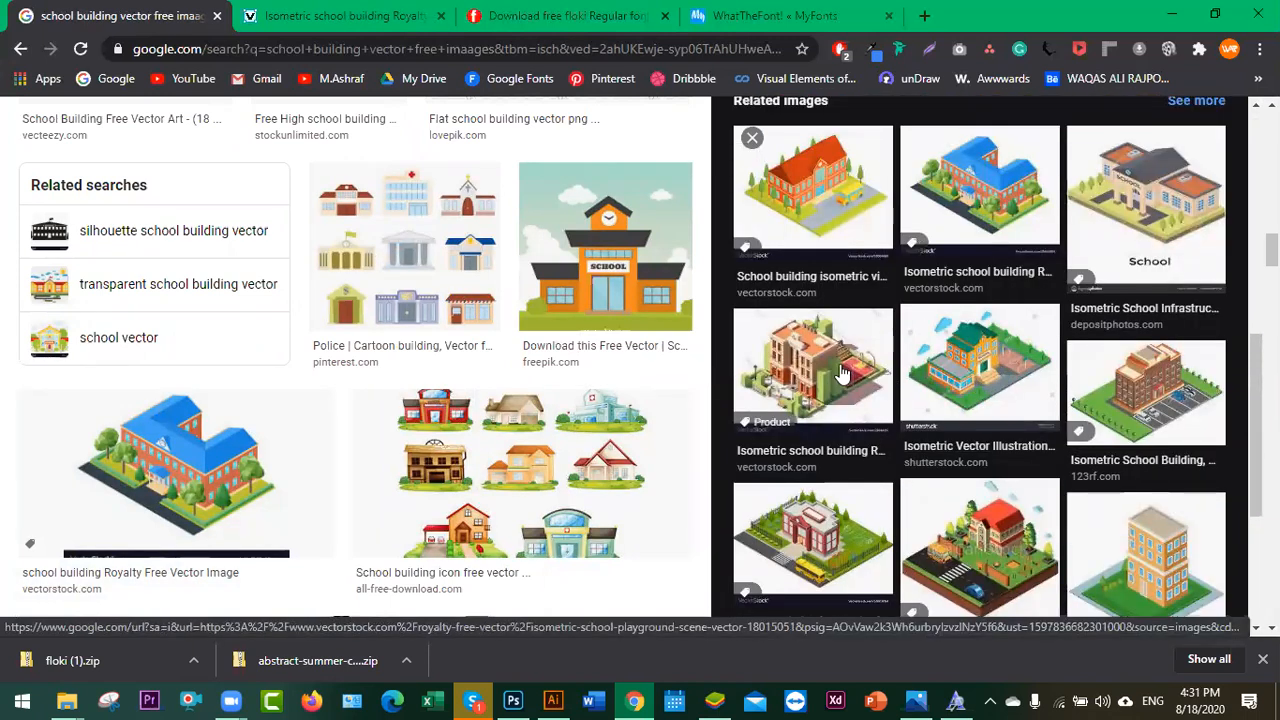
{"action": "scroll", "coordinate": [840, 370], "scroll_direction": "down", "scroll_amount": 2}
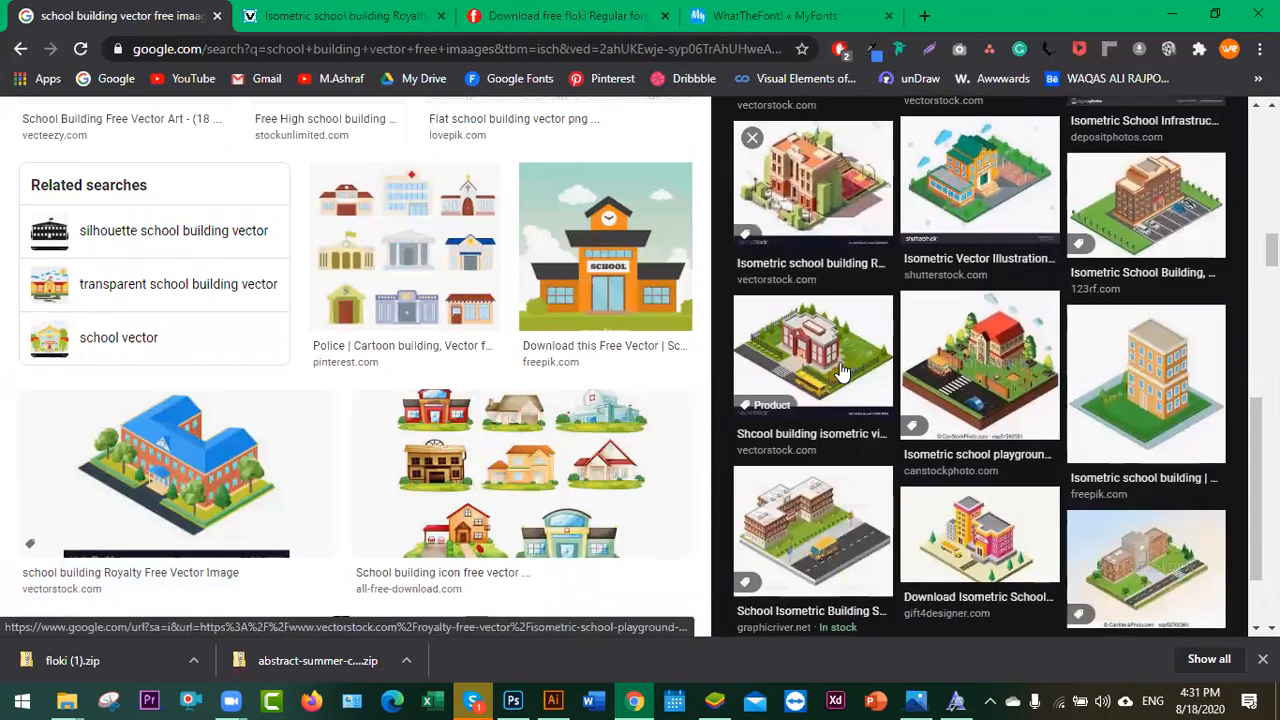
{"action": "scroll", "coordinate": [840, 370], "scroll_direction": "up", "scroll_amount": 2}
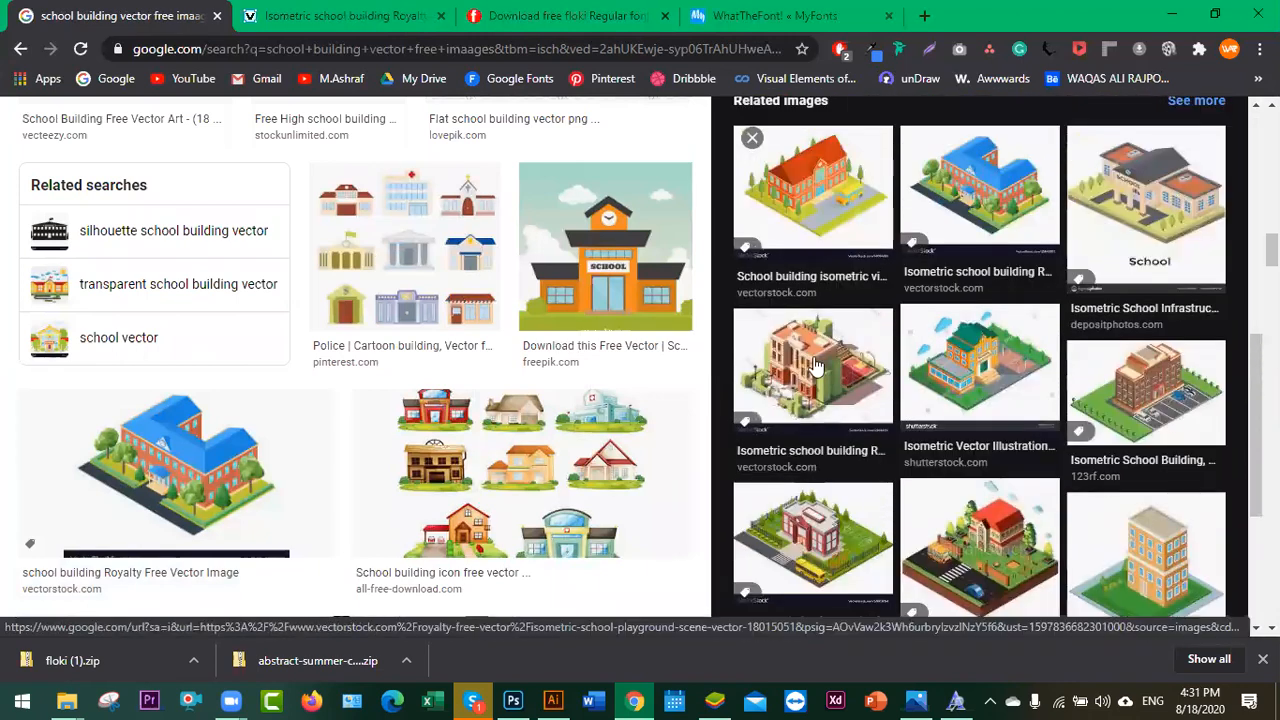
- Preview the orange-roofed isometric school with a basketball court, open its VectorStock page, and check the blue-roofed building's page
{"action": "left_click", "coordinate": [815, 372]}
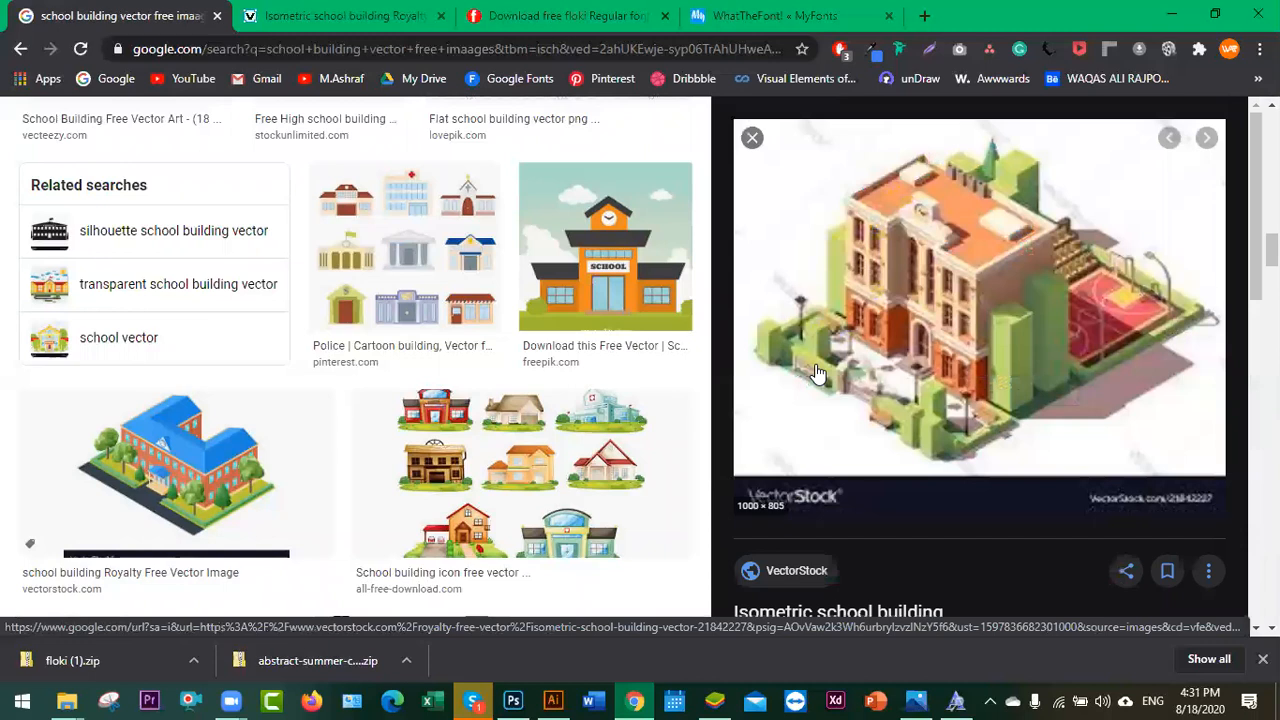
{"action": "left_click", "coordinate": [846, 612]}
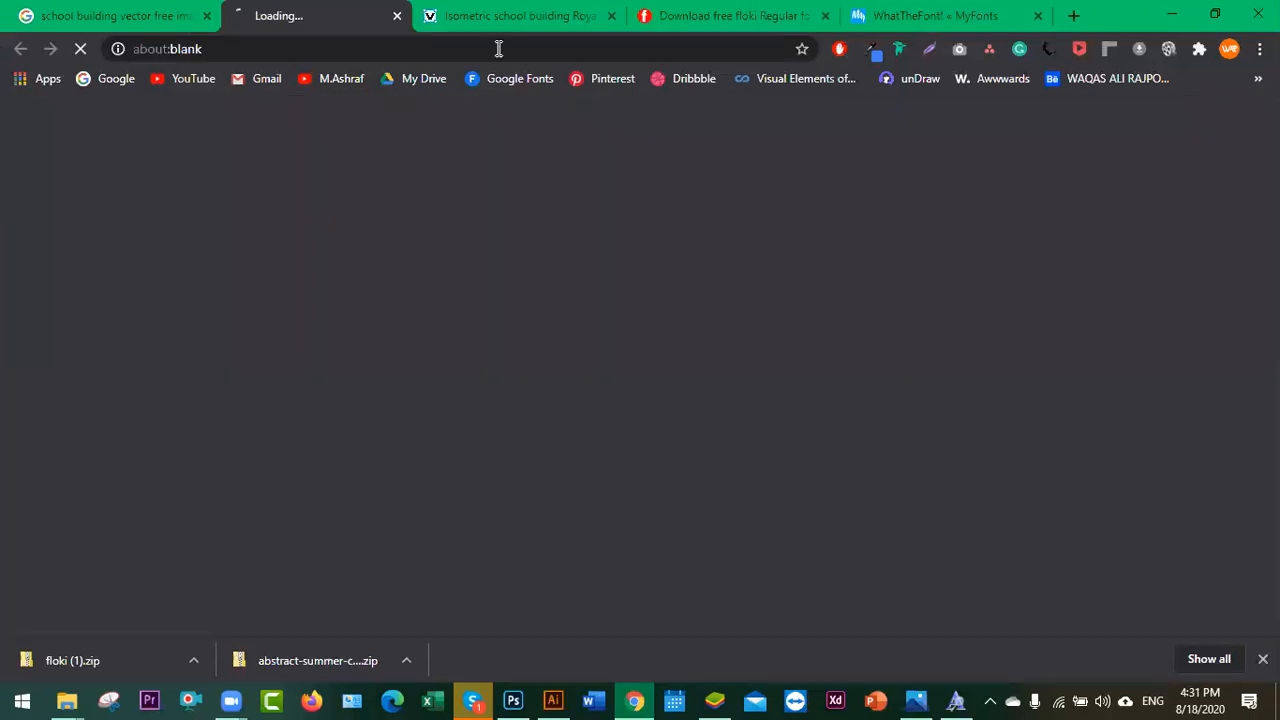
{"action": "left_click", "coordinate": [537, 10]}
{"action": "scroll", "coordinate": [557, 394], "scroll_direction": "down", "scroll_amount": 1}
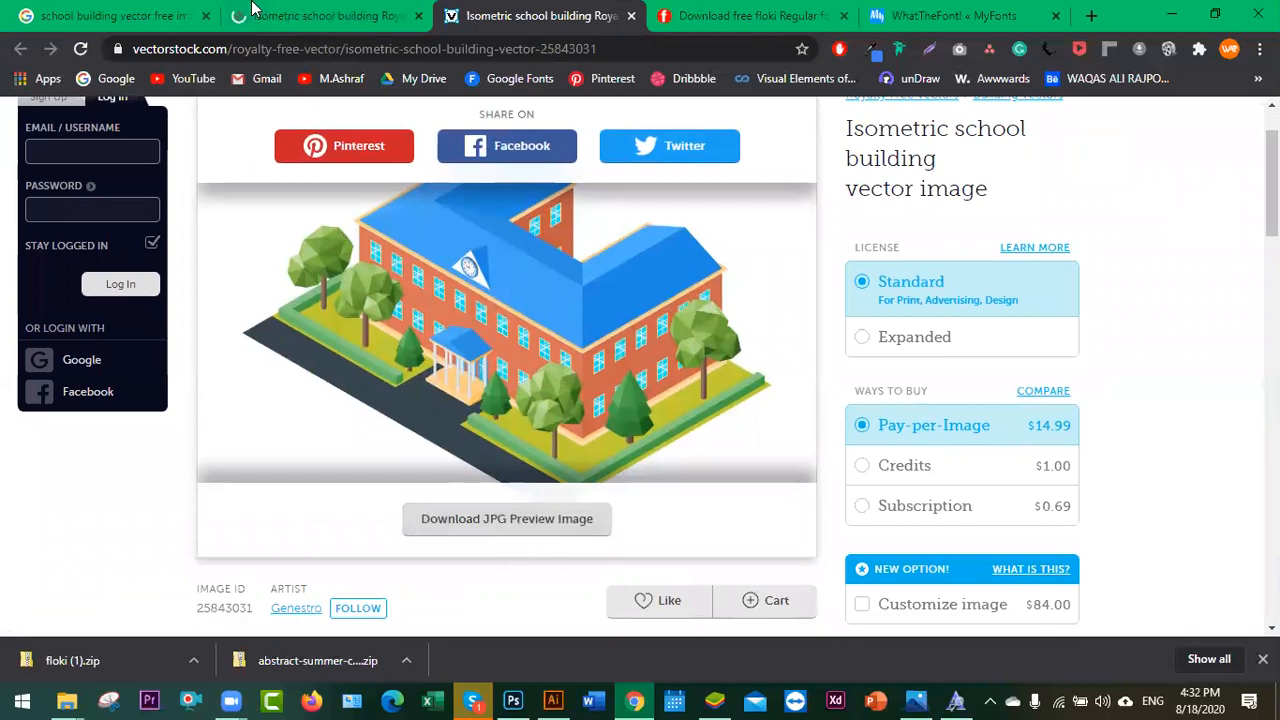
- Download the JPG preview of the orange-roofed school building and open 21842227.jpg as a document in Illustrator
{"action": "key", "text": "ctrl+shift+Tab"}
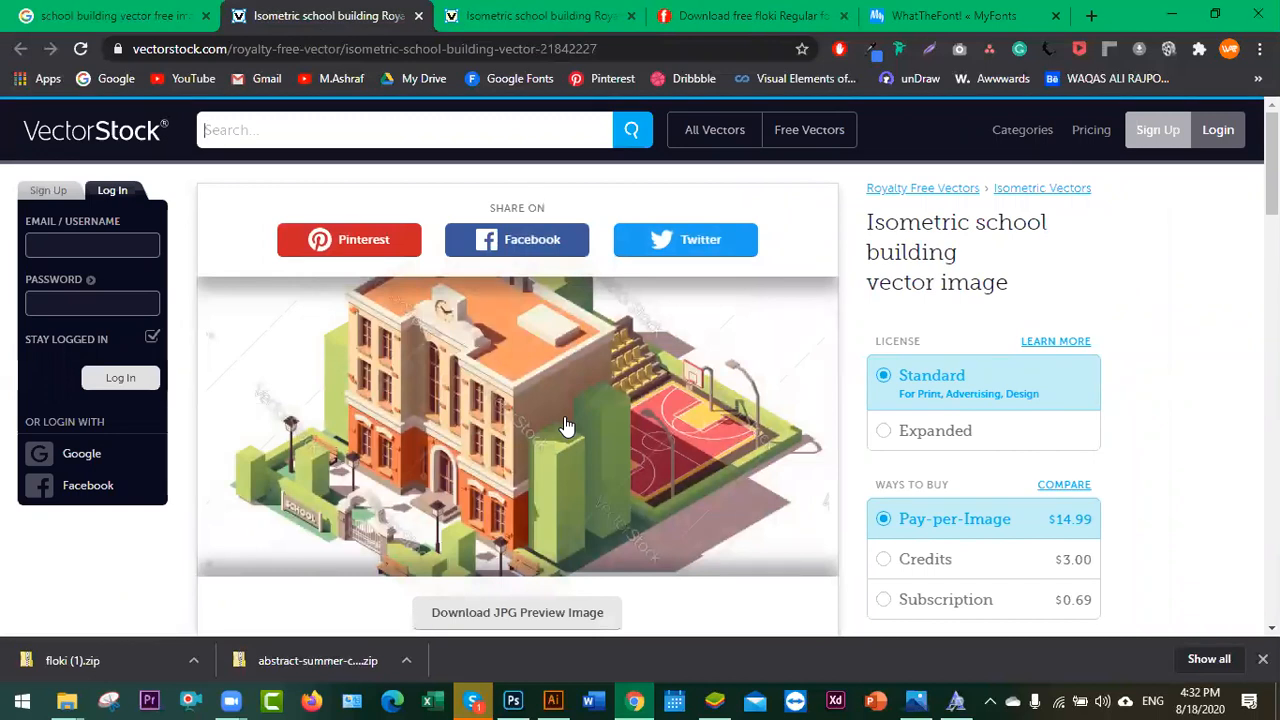
{"action": "scroll", "coordinate": [566, 426], "scroll_direction": "down", "scroll_amount": 1}
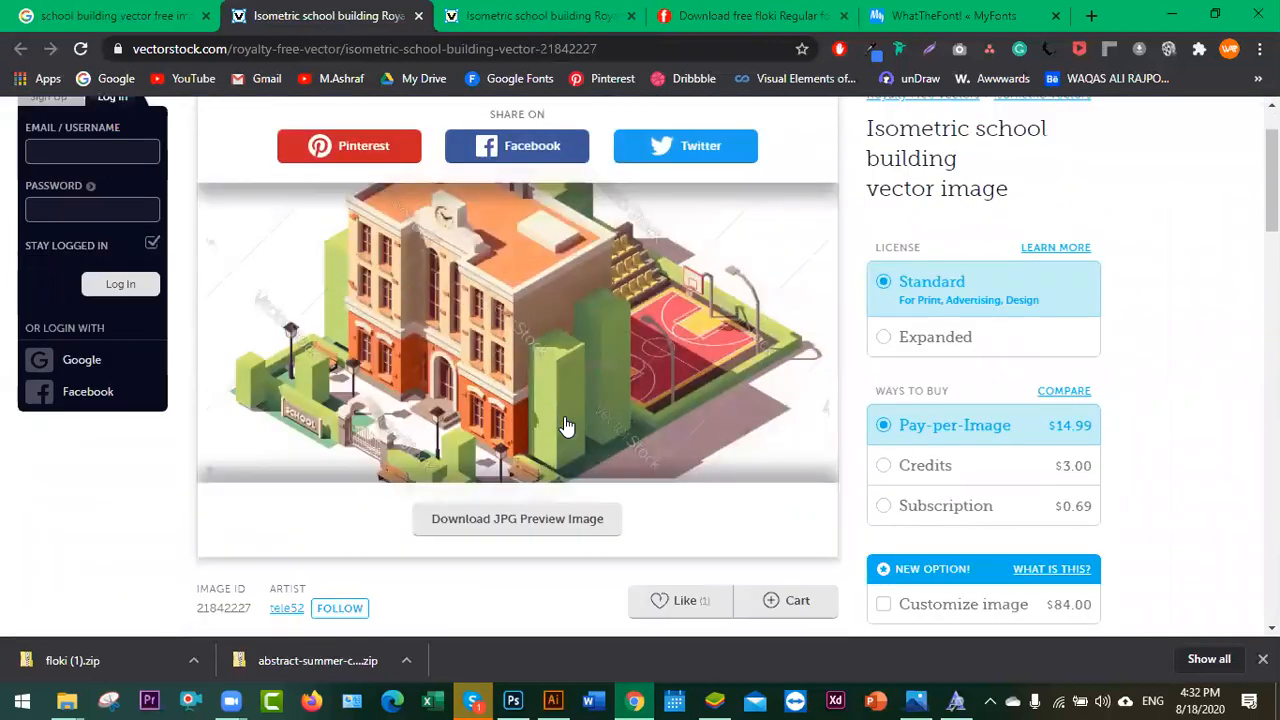
{"action": "left_click", "coordinate": [506, 518]}
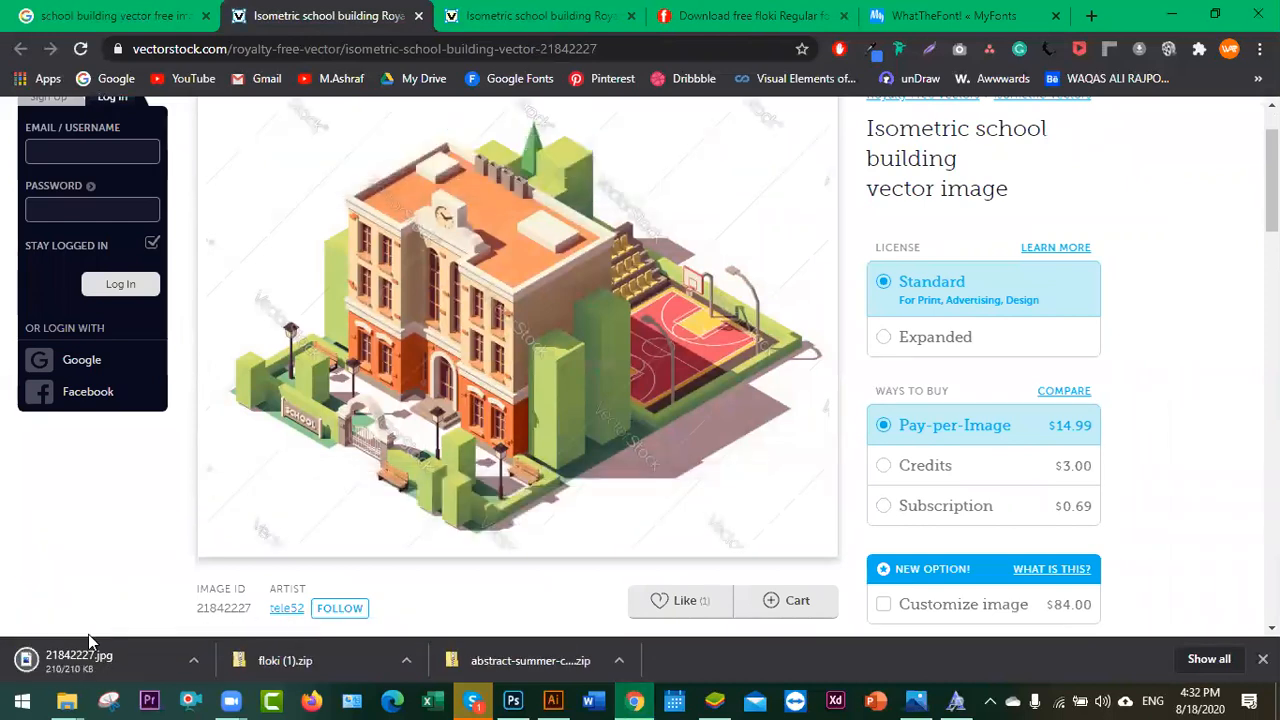
{"action": "left_click_drag", "start_coordinate": [92, 656], "coordinate": [886, 84]}
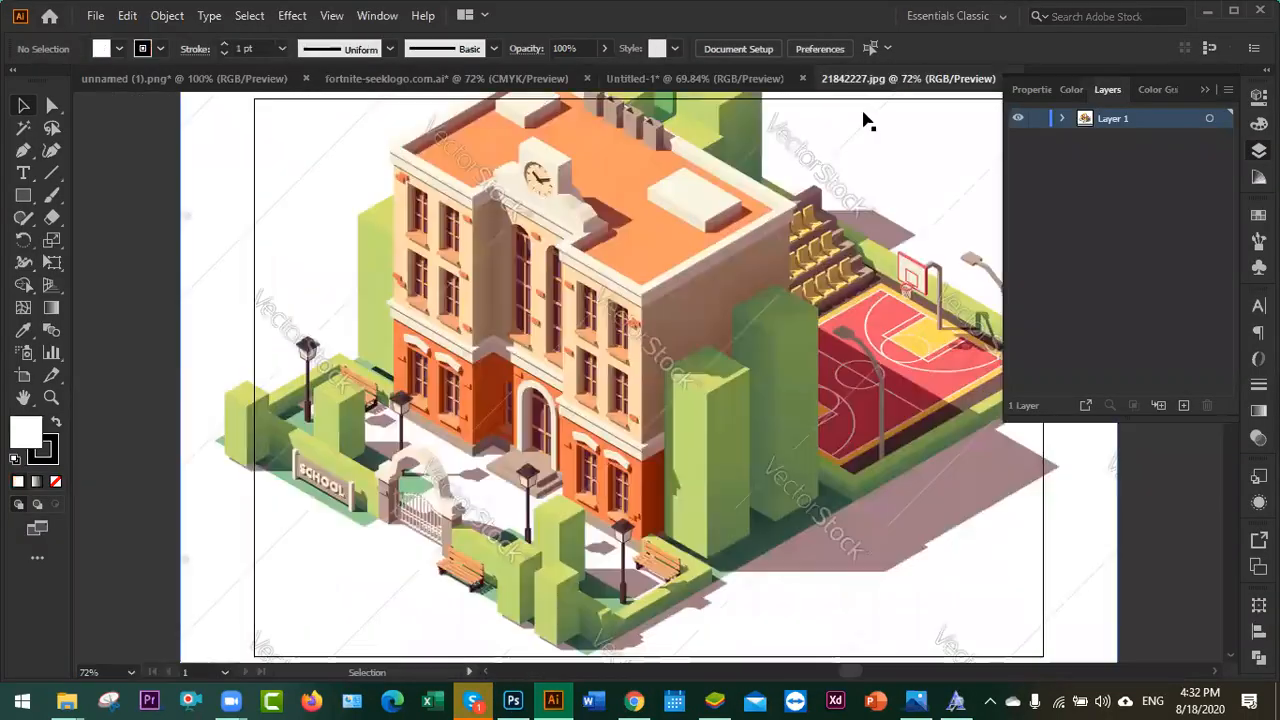
{"action": "left_click", "coordinate": [1204, 92]}
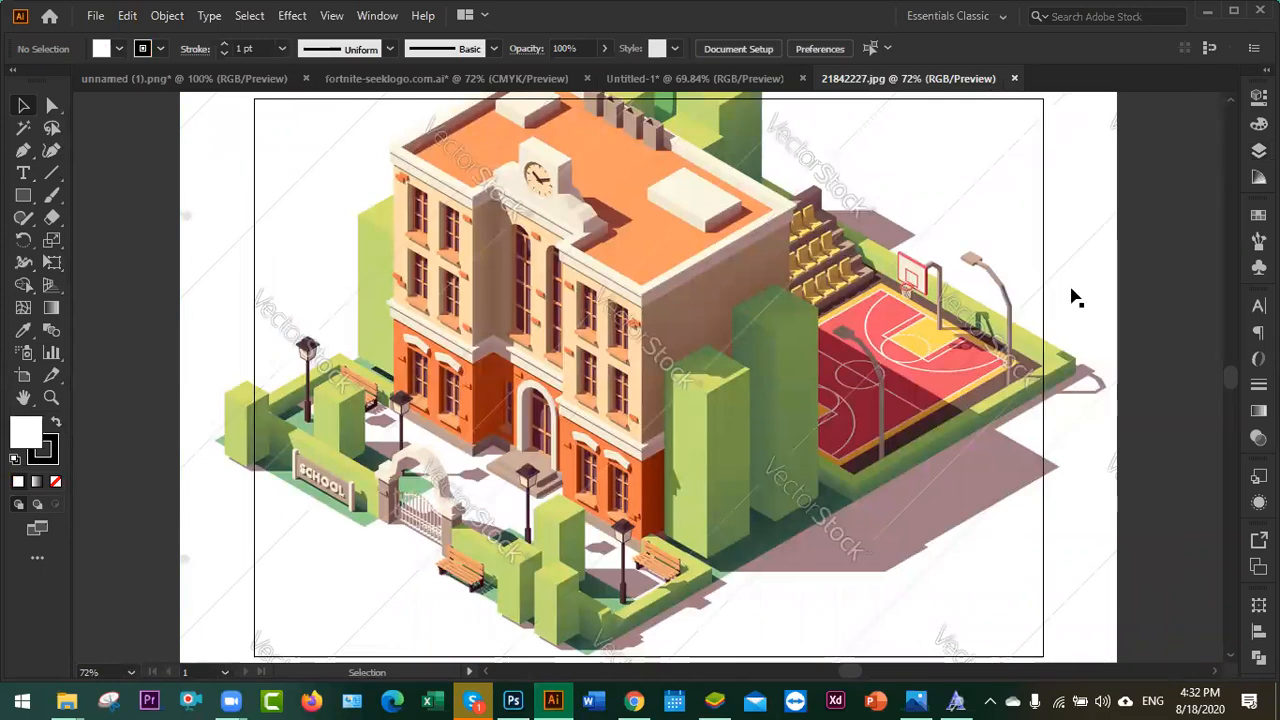
- Scale the school building image down proportionally about its center so it fits inside the artboard
{"action": "left_click", "coordinate": [1071, 294]}
{"action": "left_click", "coordinate": [1146, 325]}
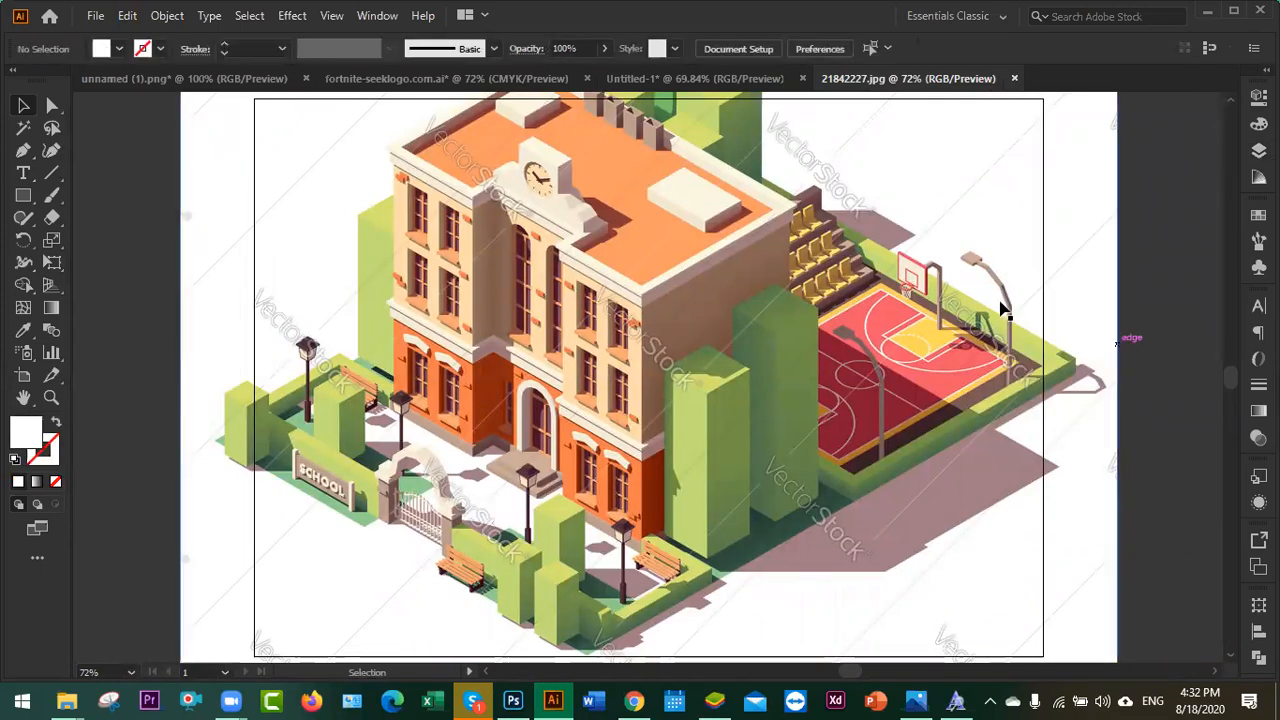
{"action": "left_click", "coordinate": [1100, 325]}
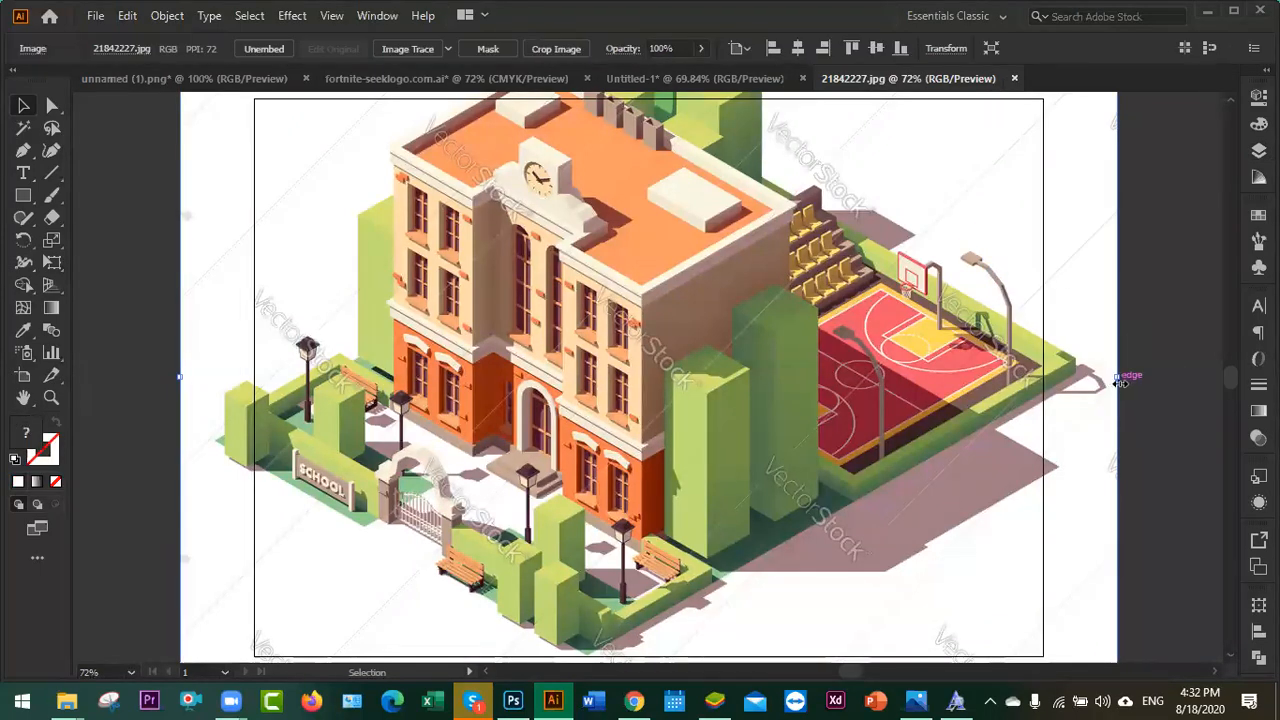
{"action": "left_click_drag", "start_coordinate": [1120, 380], "coordinate": [1008, 378]}
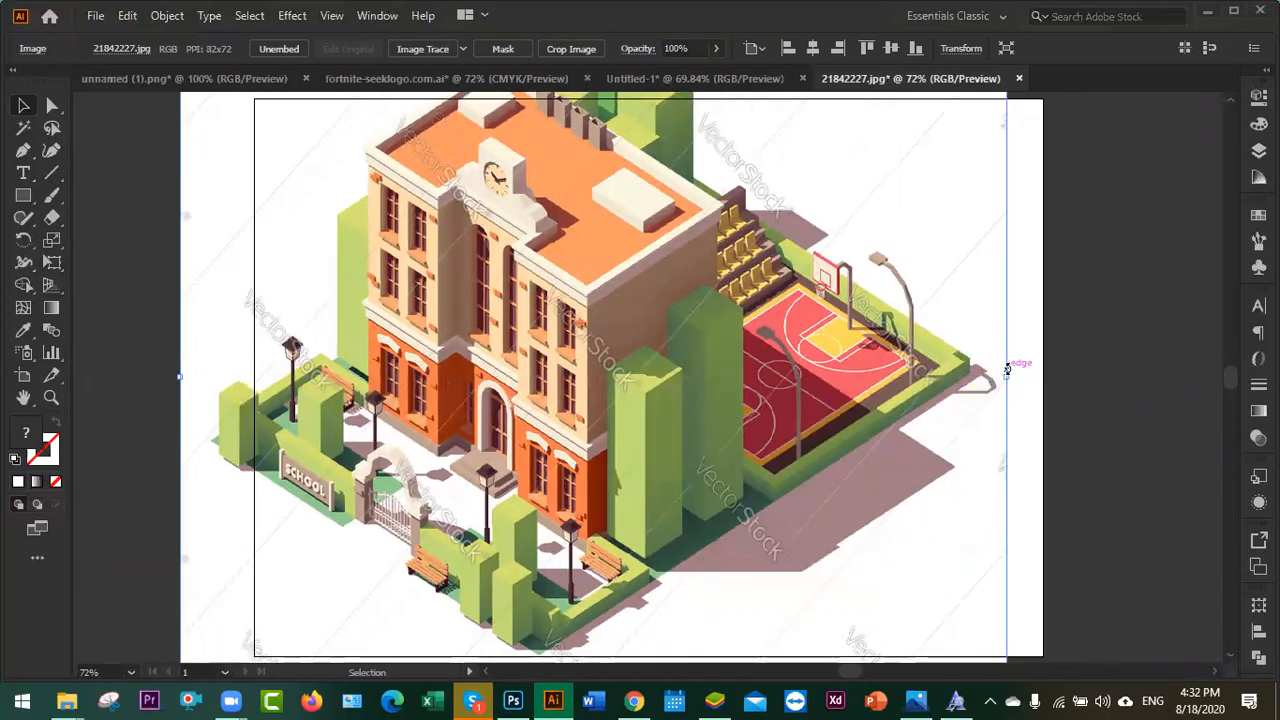
{"action": "key", "text": "ctrl+z"}
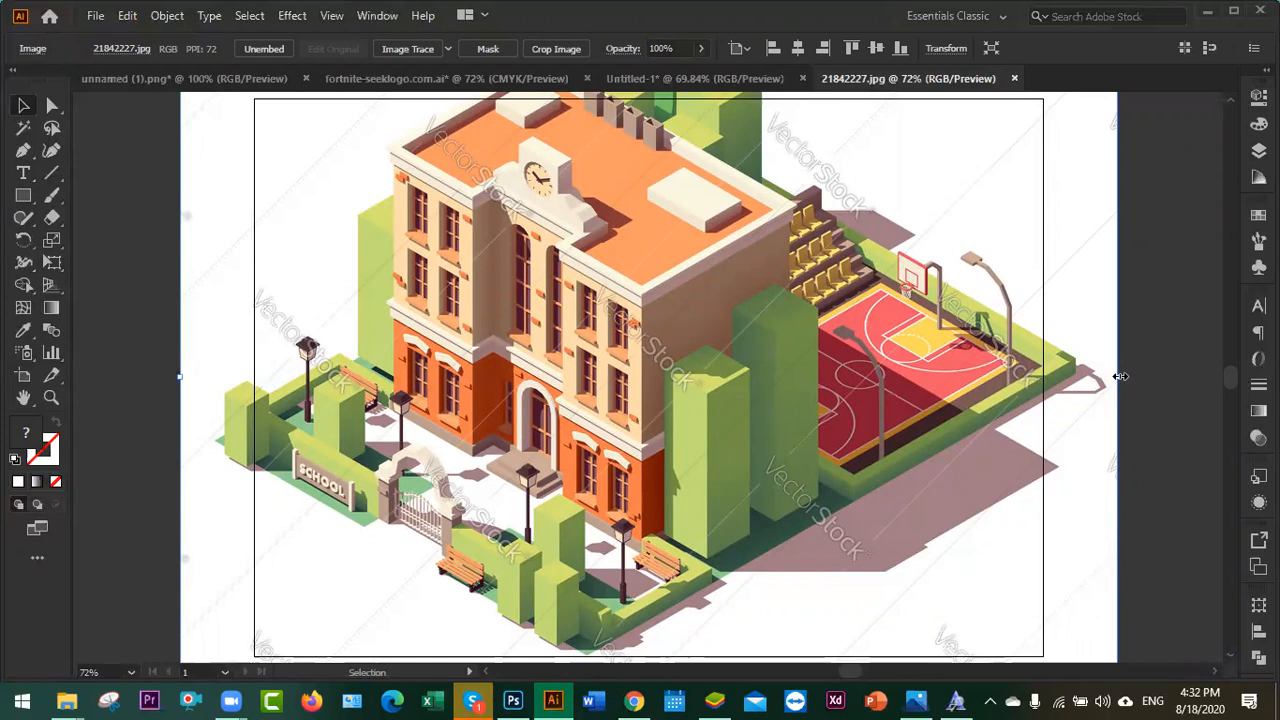
{"action": "left_click_drag", "start_coordinate": [1118, 376], "coordinate": [964, 379]}
{"action": "left_click", "coordinate": [1022, 381]}
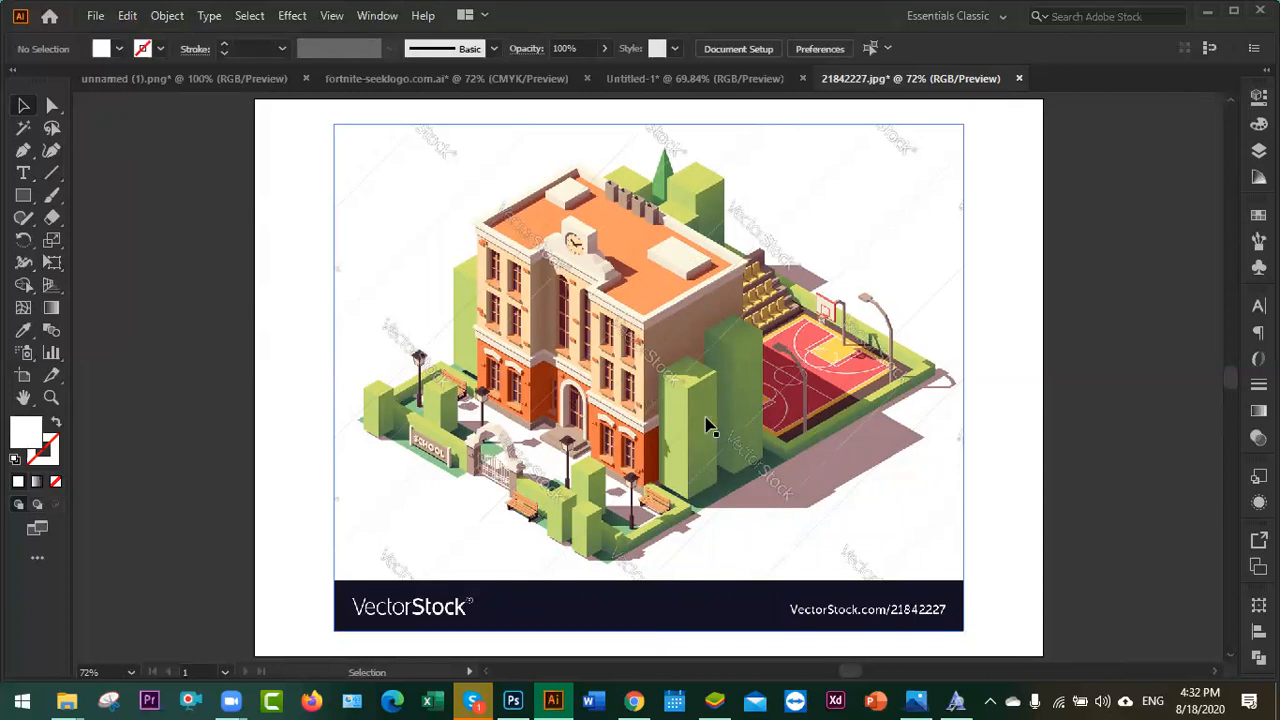
- Lock the school building image inside Layer 1 so it serves as a fixed tracing reference
{"action": "left_click", "coordinate": [558, 308]}
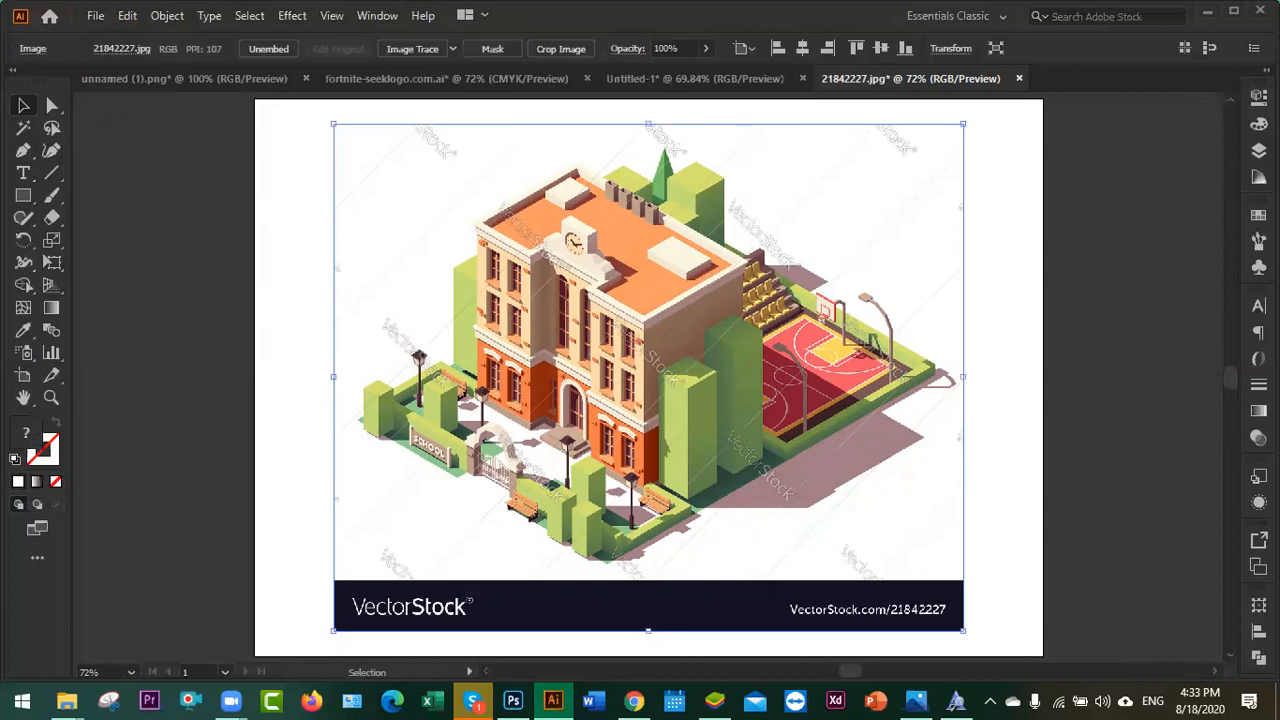
{"action": "key", "text": "F7"}
{"action": "left_click", "coordinate": [1062, 118]}
{"action": "key", "text": "ctrl+shift+a"}
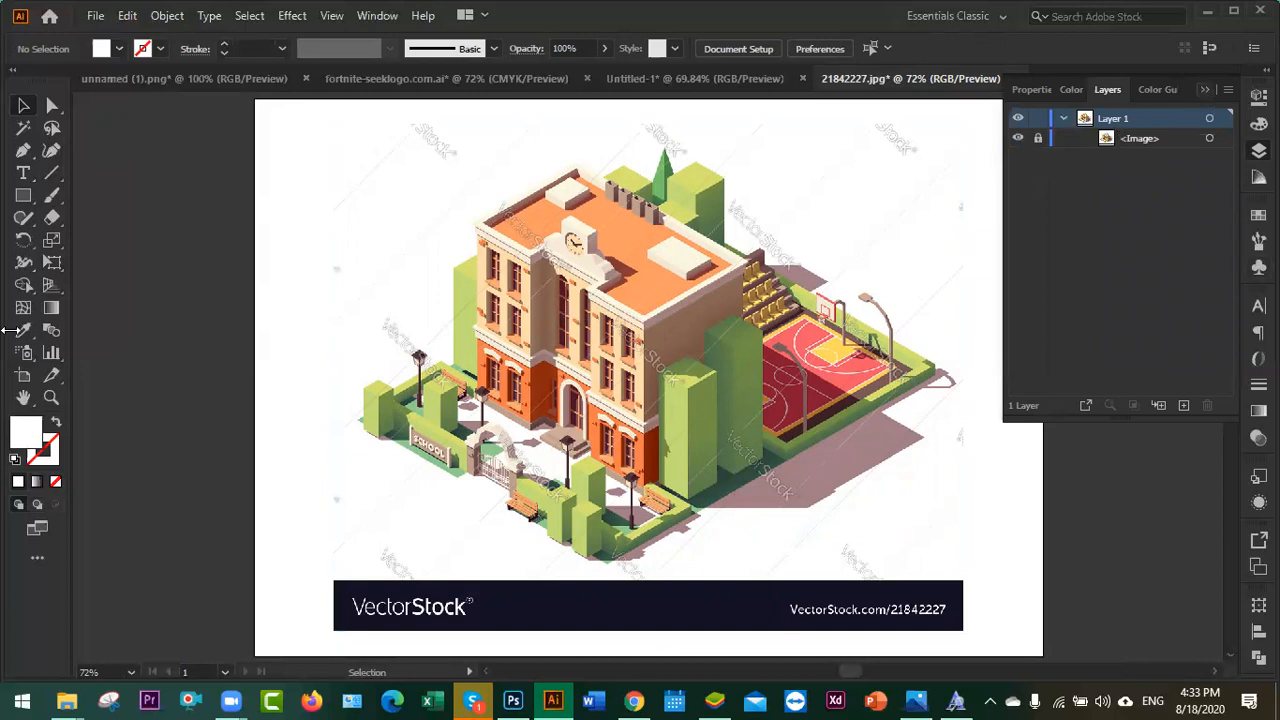
{"action": "key", "text": "F7"}
- Show the perspective grid and draw a white rectangle over the left face of the hedge block beside the building
{"action": "left_click", "coordinate": [52, 286]}
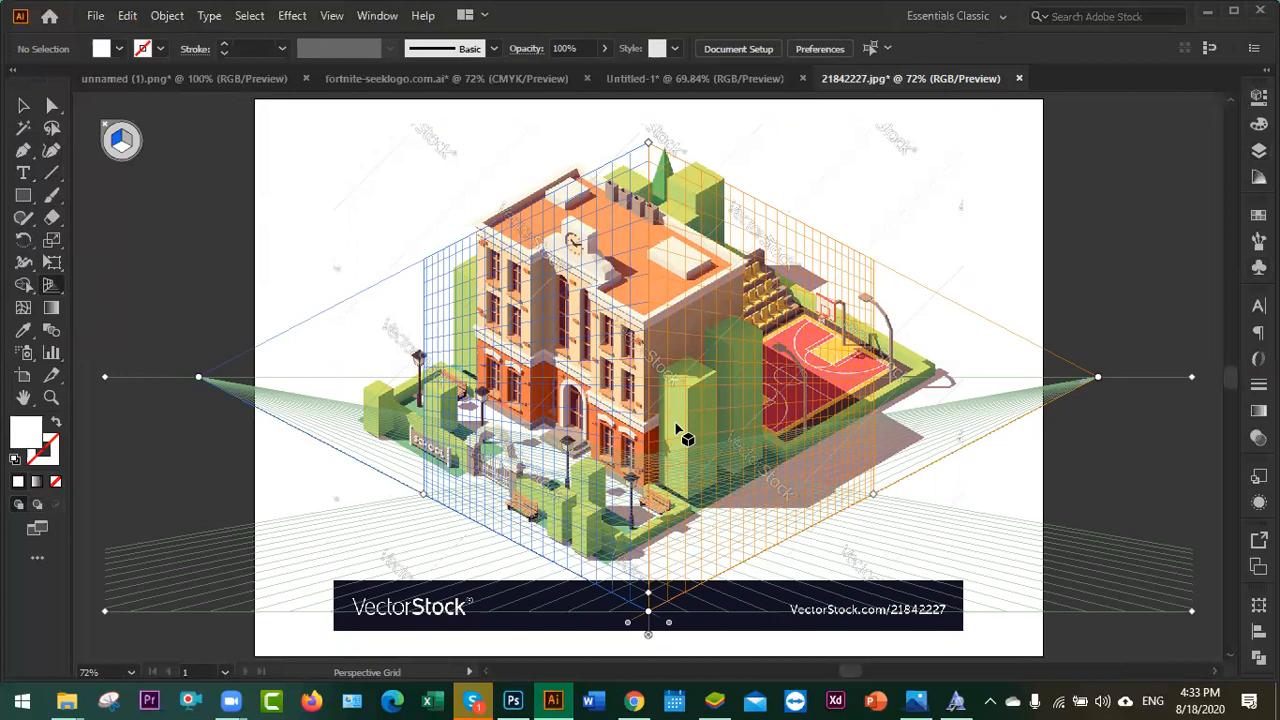
{"action": "left_click", "coordinate": [31, 196]}
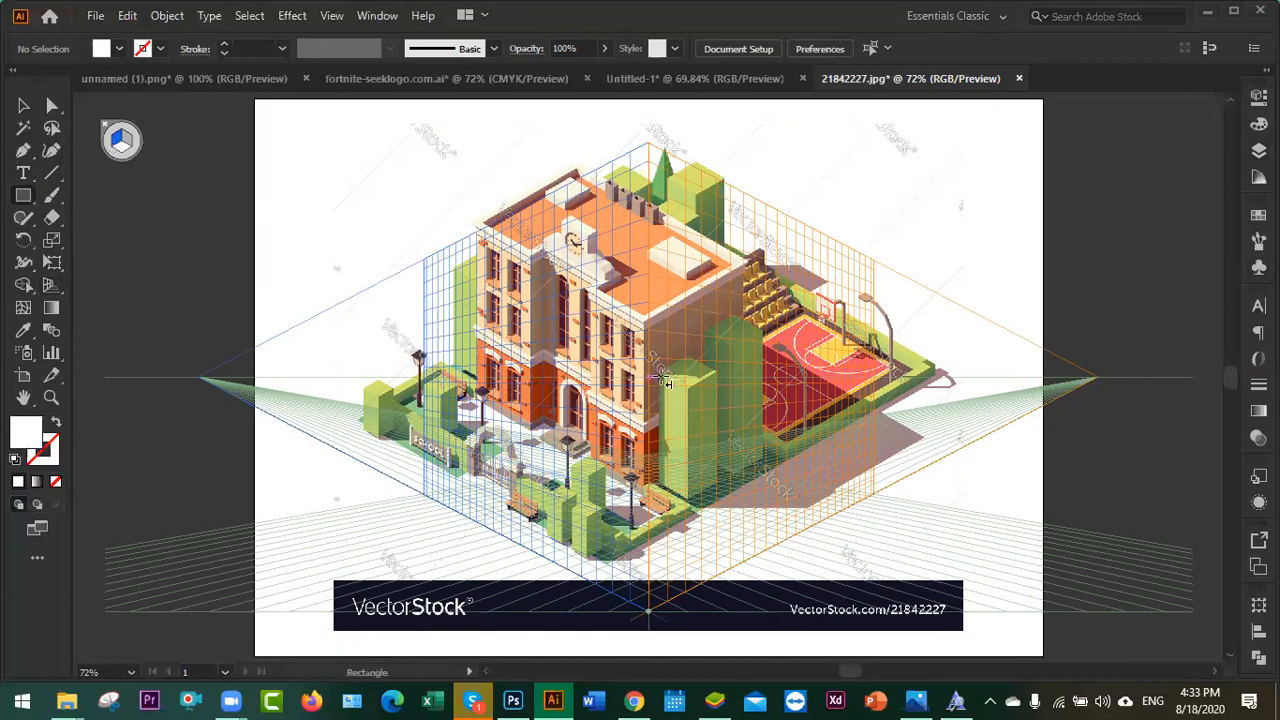
{"action": "left_click_drag", "start_coordinate": [663, 378], "coordinate": [694, 507]}
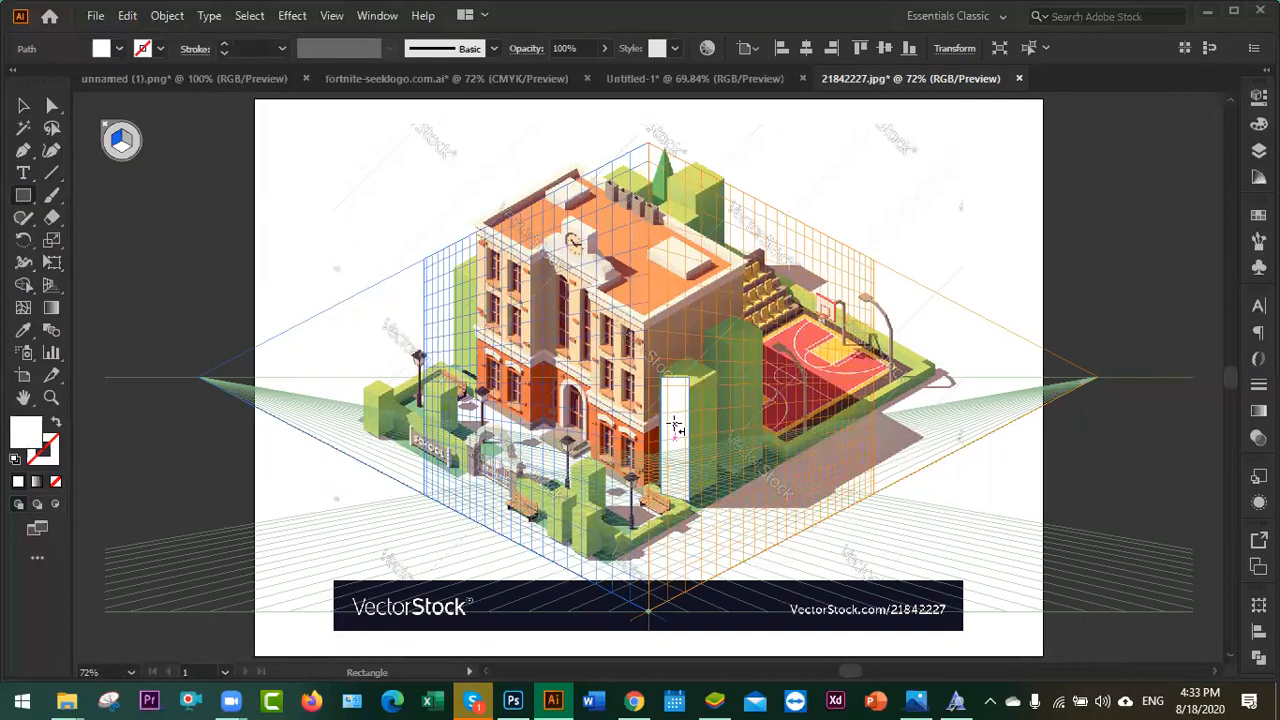
- Move the white rectangle's two upper anchor points onto the upper corners of the hedge block's left face
{"action": "scroll", "coordinate": [676, 440], "scroll_direction": "up", "scroll_amount": 2}
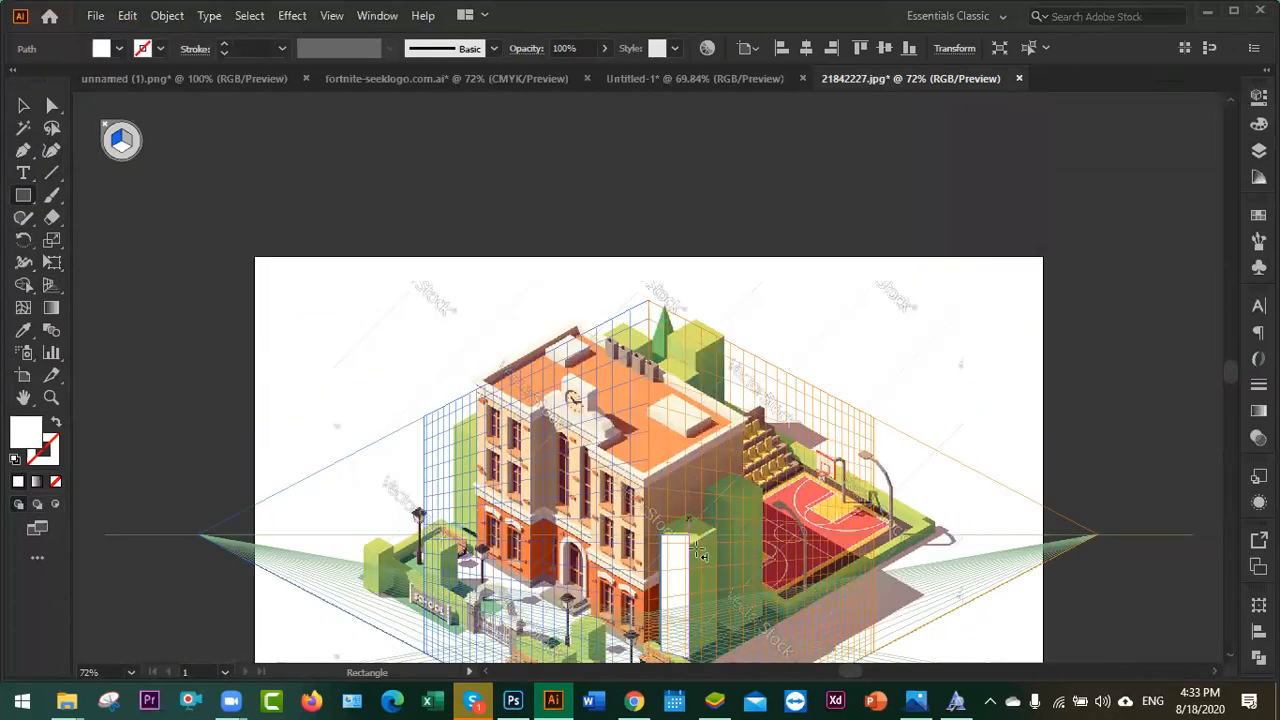
{"action": "scroll", "coordinate": [689, 525], "scroll_direction": "up", "scroll_amount": 6}
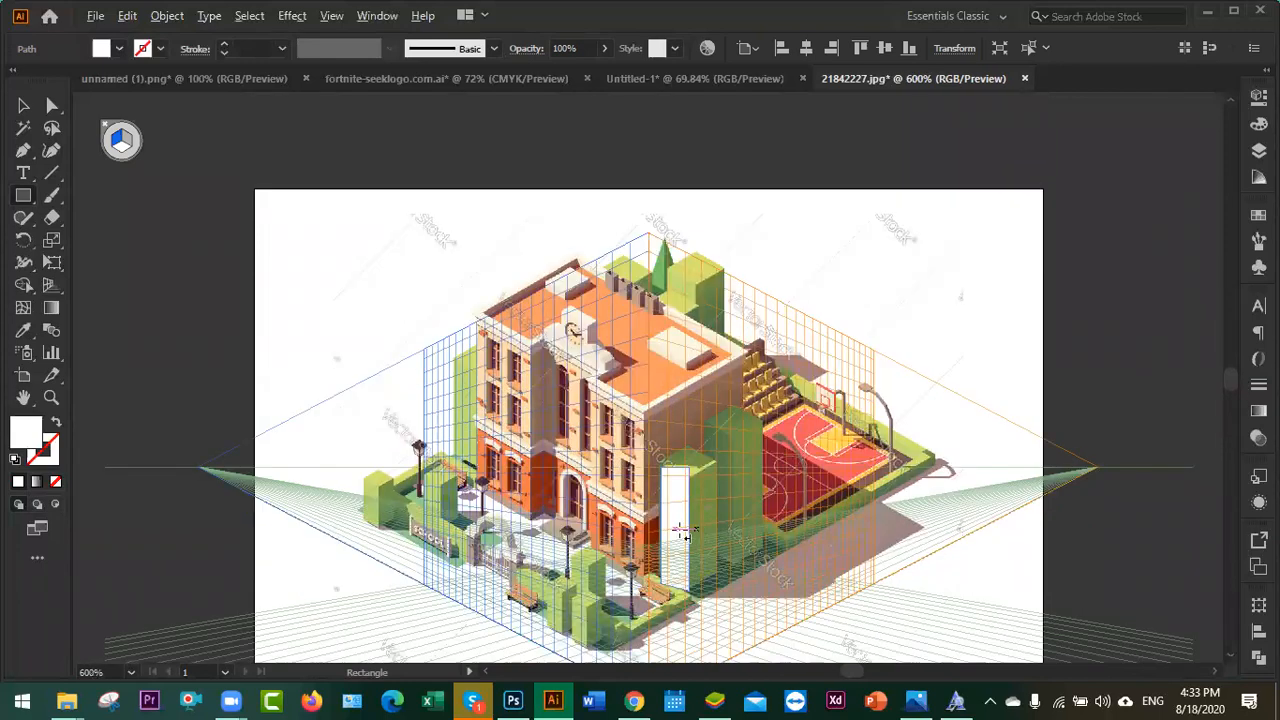
{"action": "scroll", "coordinate": [612, 484], "scroll_direction": "down", "scroll_amount": 1}
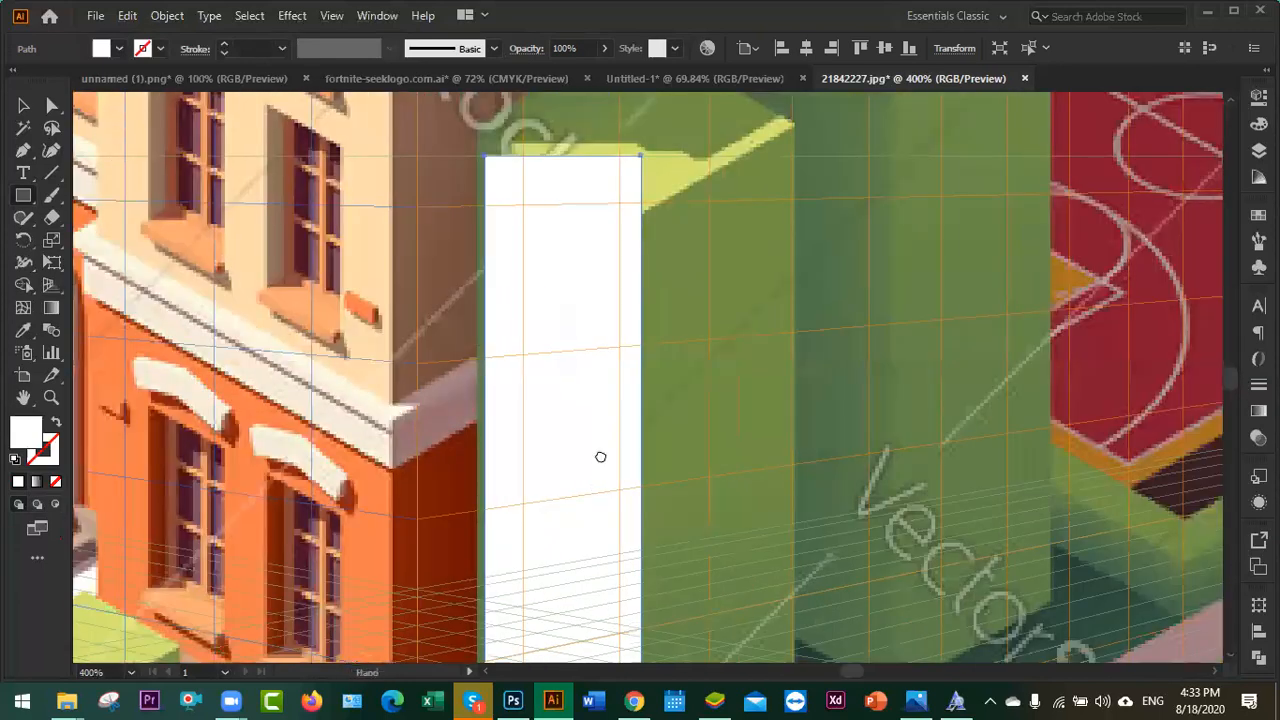
{"action": "scroll", "coordinate": [600, 457], "scroll_direction": "down", "scroll_amount": 2}
{"action": "scroll", "coordinate": [686, 400], "scroll_direction": "up", "scroll_amount": 2}
{"action": "scroll", "coordinate": [686, 400], "scroll_direction": "left", "scroll_amount": 2}
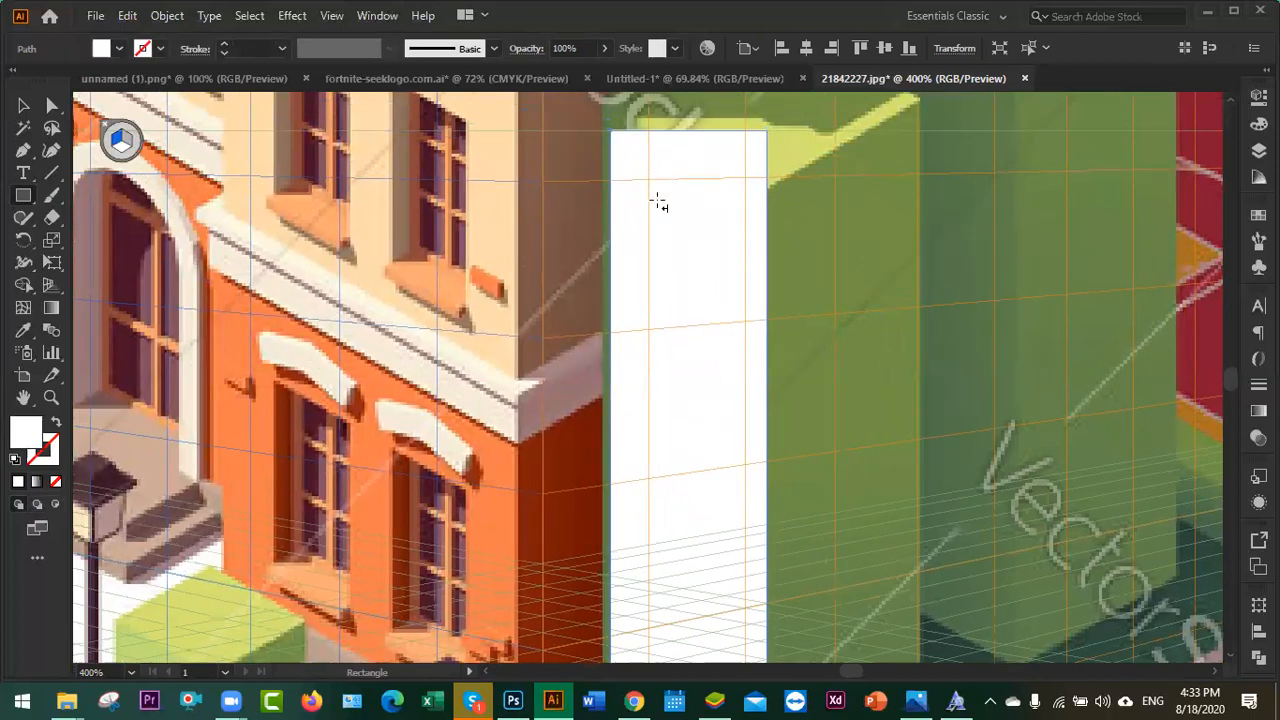
{"action": "key", "text": "a"}
{"action": "left_click_drag", "start_coordinate": [768, 132], "coordinate": [753, 194]}
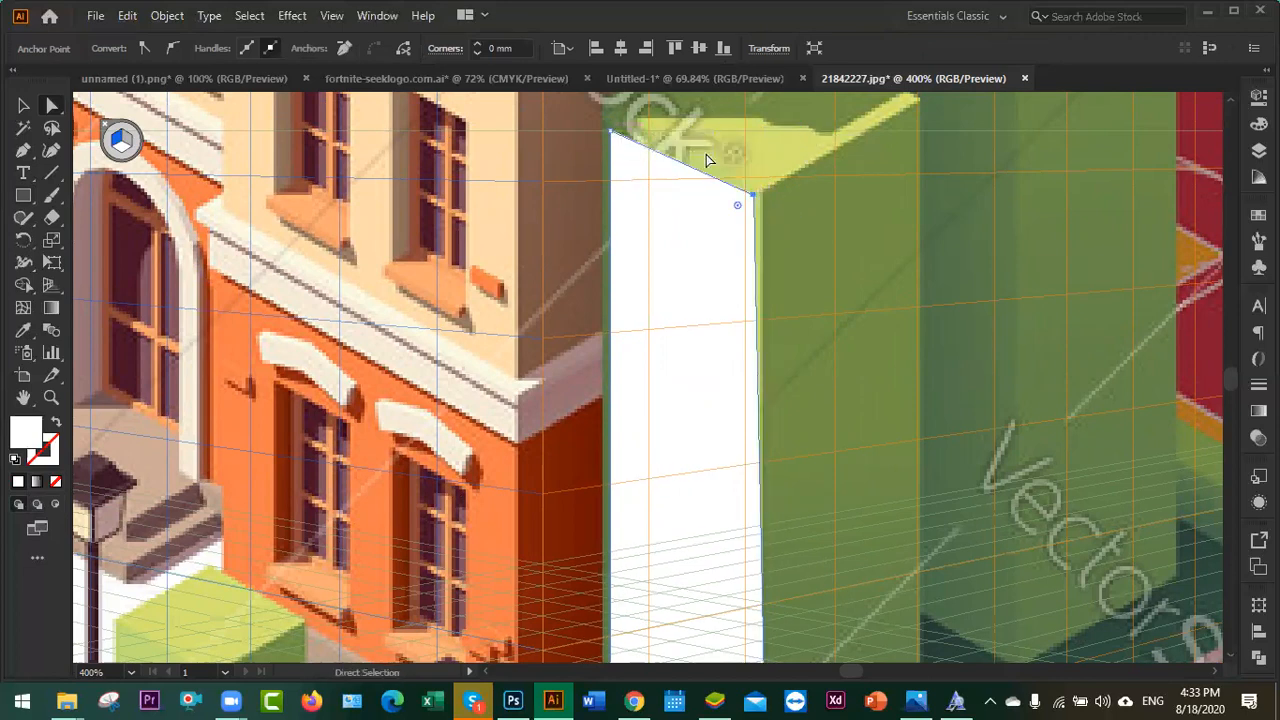
{"action": "left_click_drag", "start_coordinate": [620, 140], "coordinate": [558, 230]}
{"action": "left_click_drag", "start_coordinate": [707, 326], "coordinate": [716, 326]}
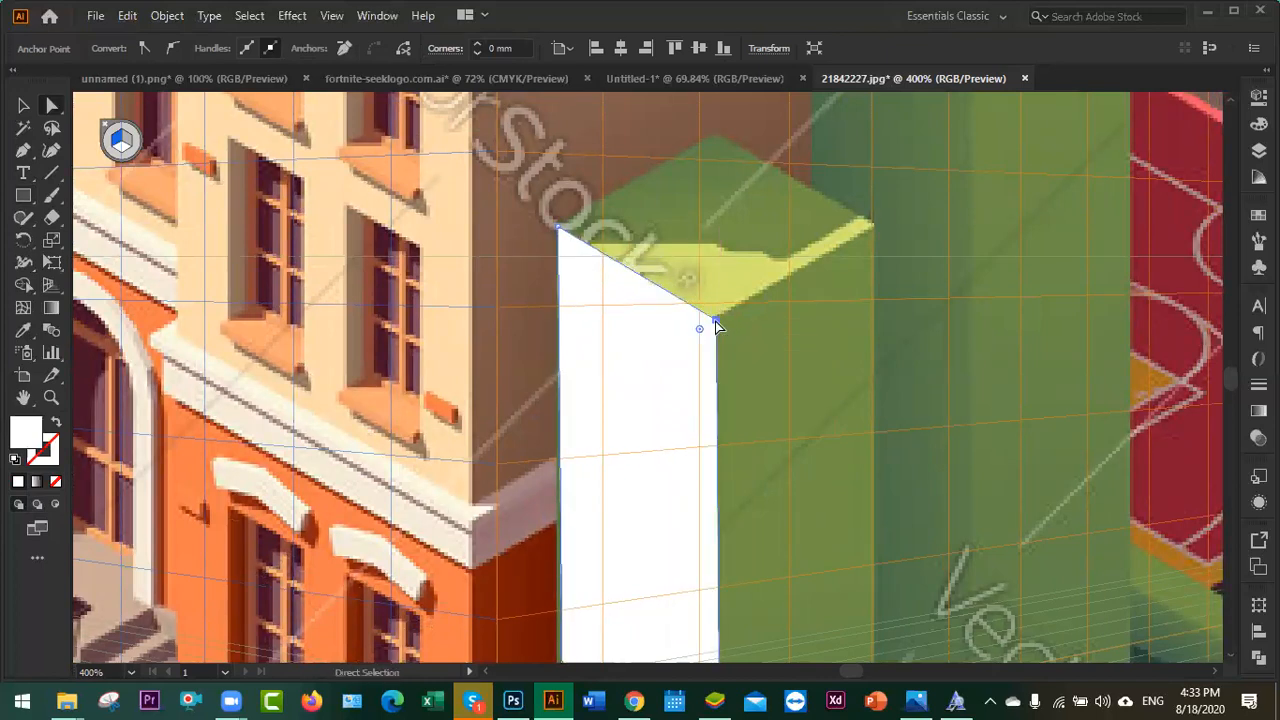
- Move the white shape's two lower anchor points onto the bottom corners of the hedge block's left face
{"action": "scroll", "coordinate": [668, 356], "scroll_direction": "down", "scroll_amount": 5}
{"action": "scroll", "coordinate": [566, 545], "scroll_direction": "down", "scroll_amount": 2}
{"action": "left_click_drag", "start_coordinate": [563, 511], "coordinate": [557, 459]}
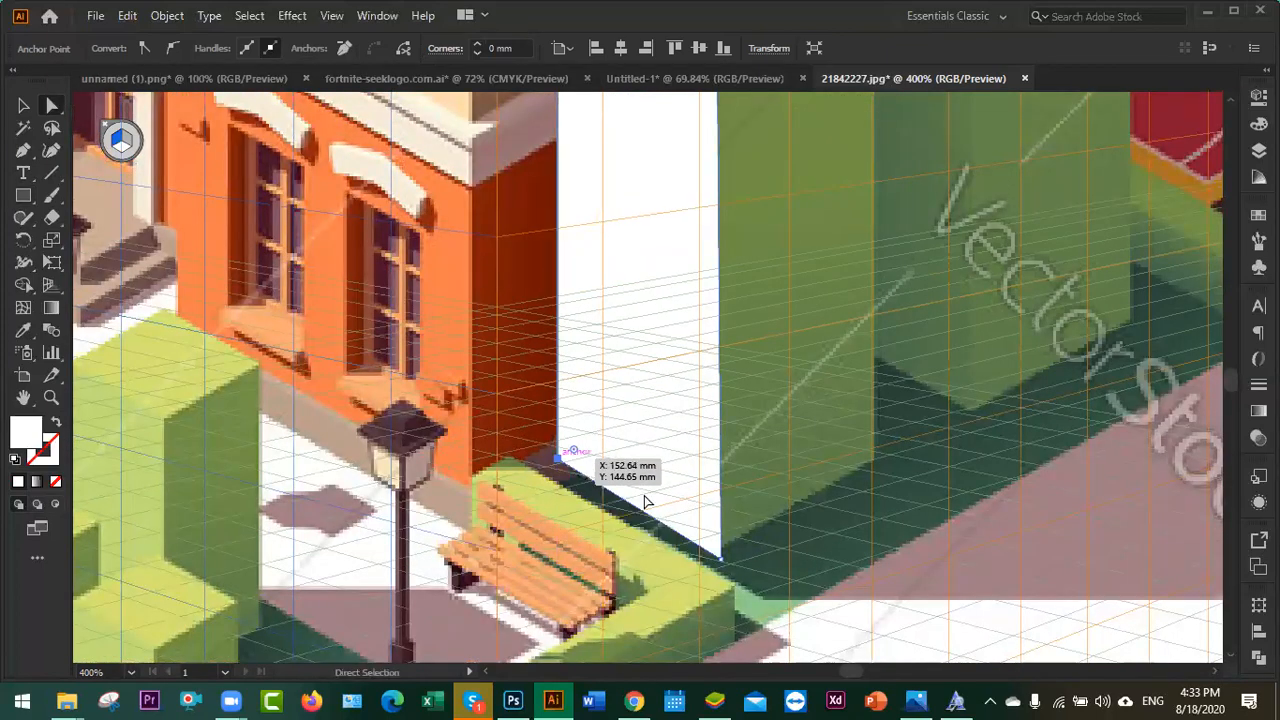
{"action": "left_click_drag", "start_coordinate": [717, 561], "coordinate": [715, 547]}
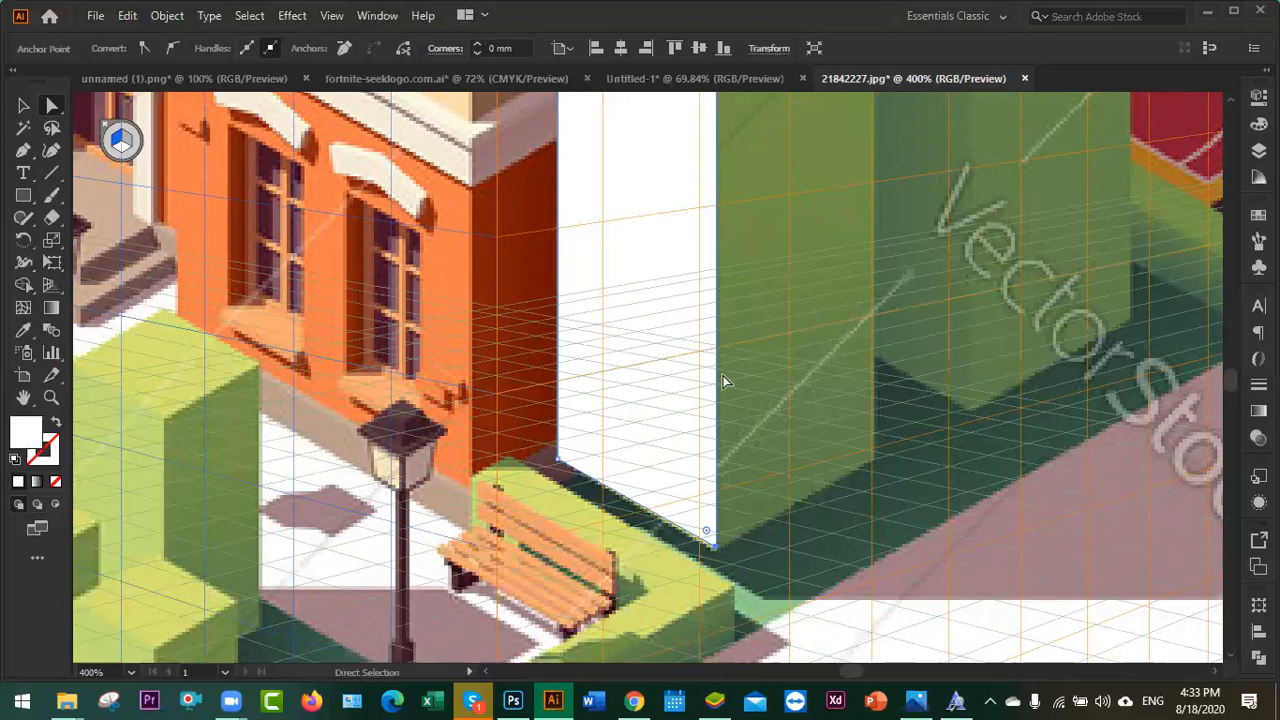
- Switch to the Perspective Selection tool, make the right grid the active plane and deselect the white shape
{"action": "scroll", "coordinate": [724, 381], "scroll_direction": "up", "scroll_amount": 5}
{"action": "scroll", "coordinate": [674, 367], "scroll_direction": "up", "scroll_amount": 1}
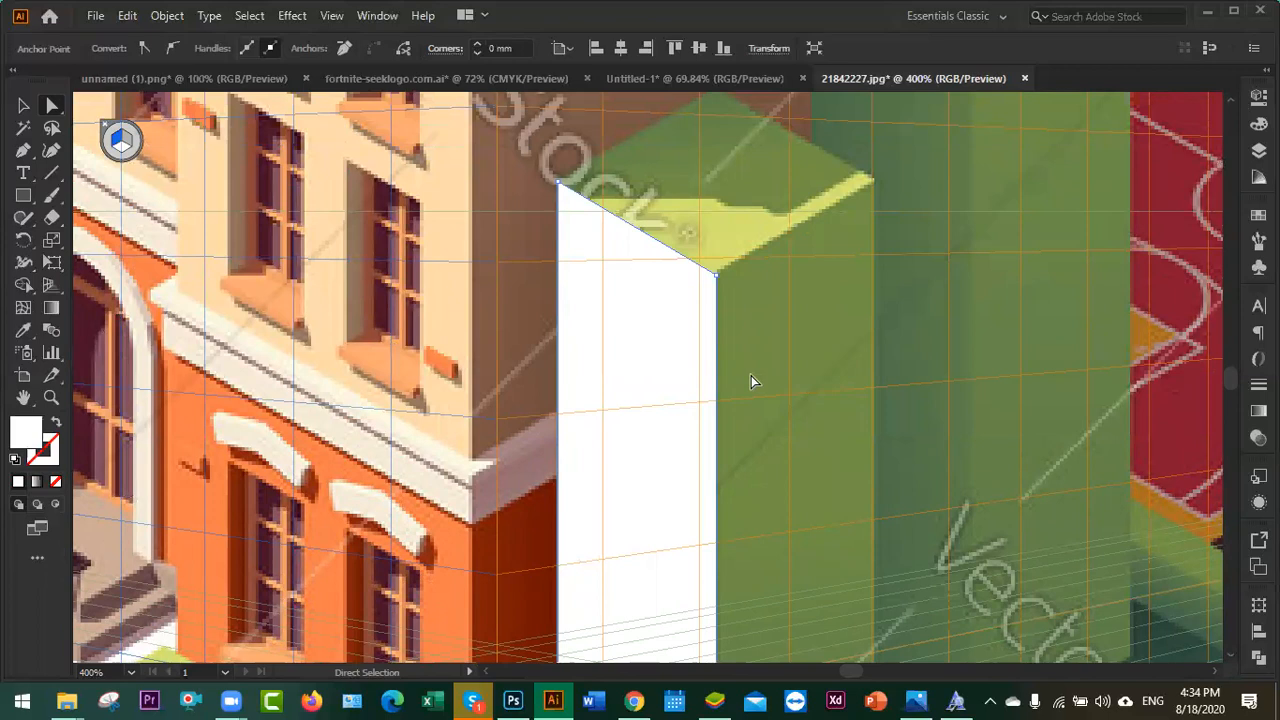
{"action": "left_click_drag", "start_coordinate": [51, 281], "coordinate": [155, 313]}
{"action": "left_click", "coordinate": [127, 143]}
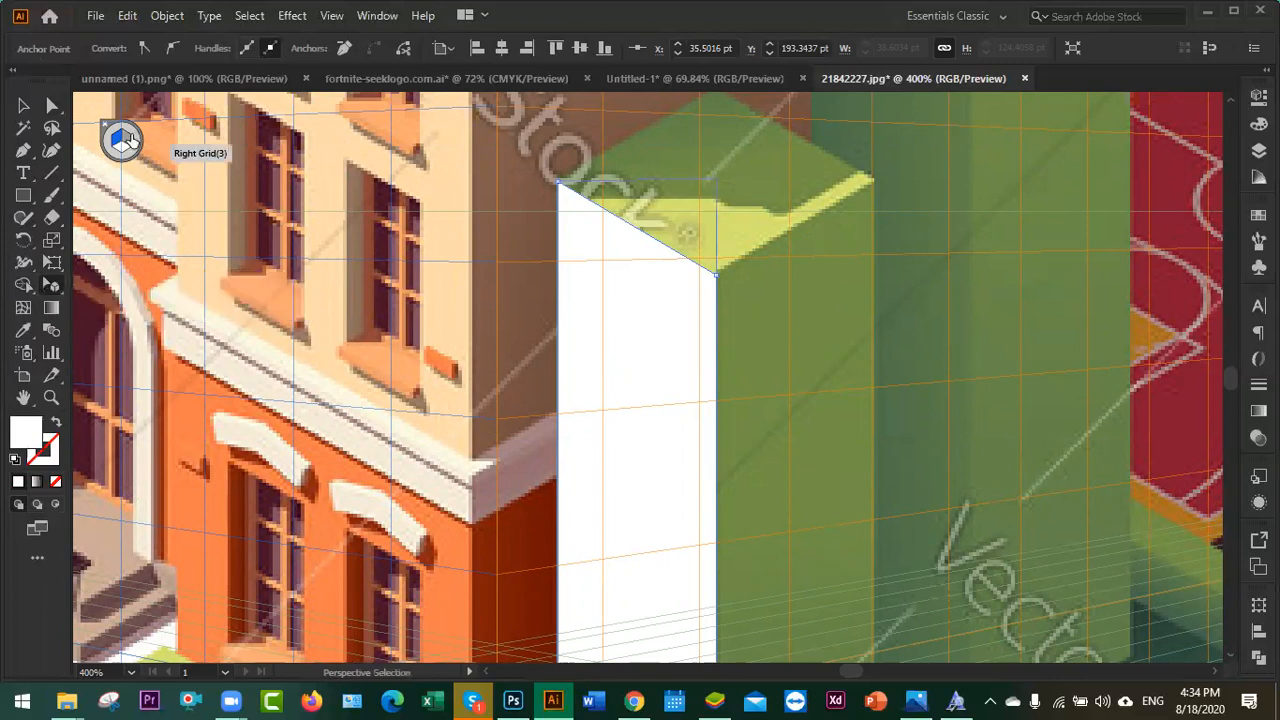
{"action": "left_click", "coordinate": [362, 290]}
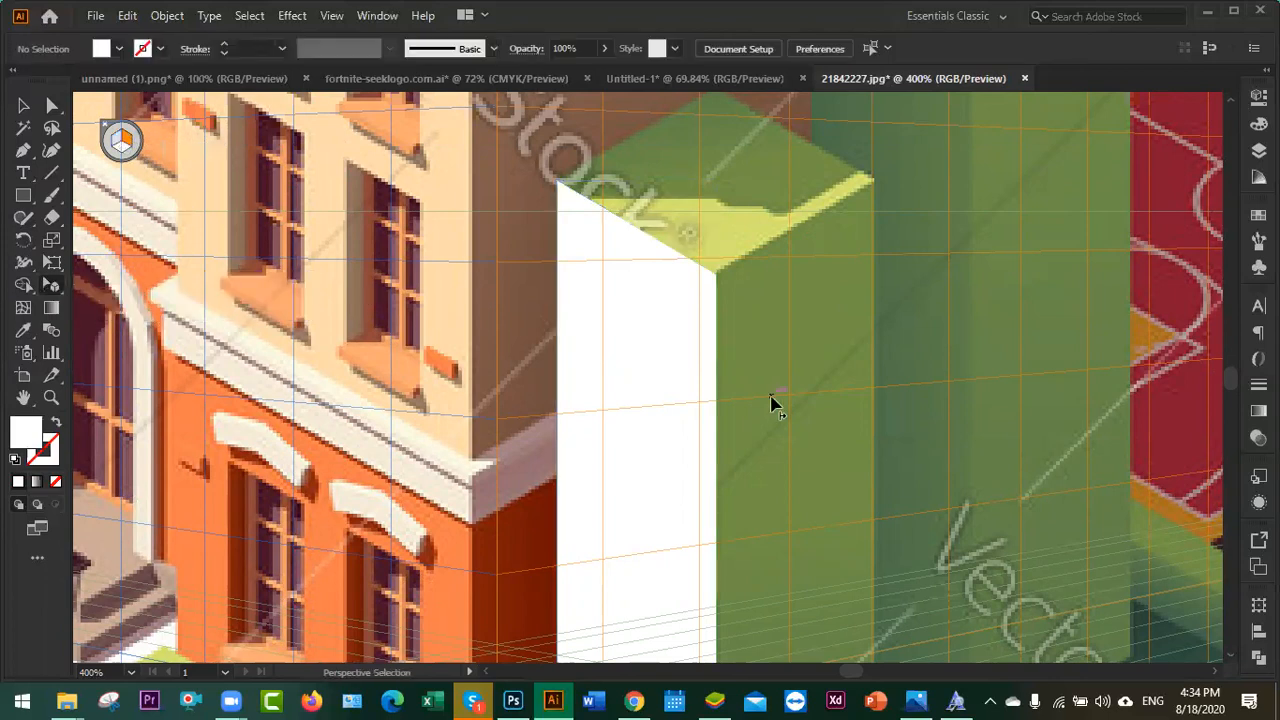
- Draw a white rectangle on the right grid plane over the right face of the hedge block
{"action": "left_click", "coordinate": [23, 196]}
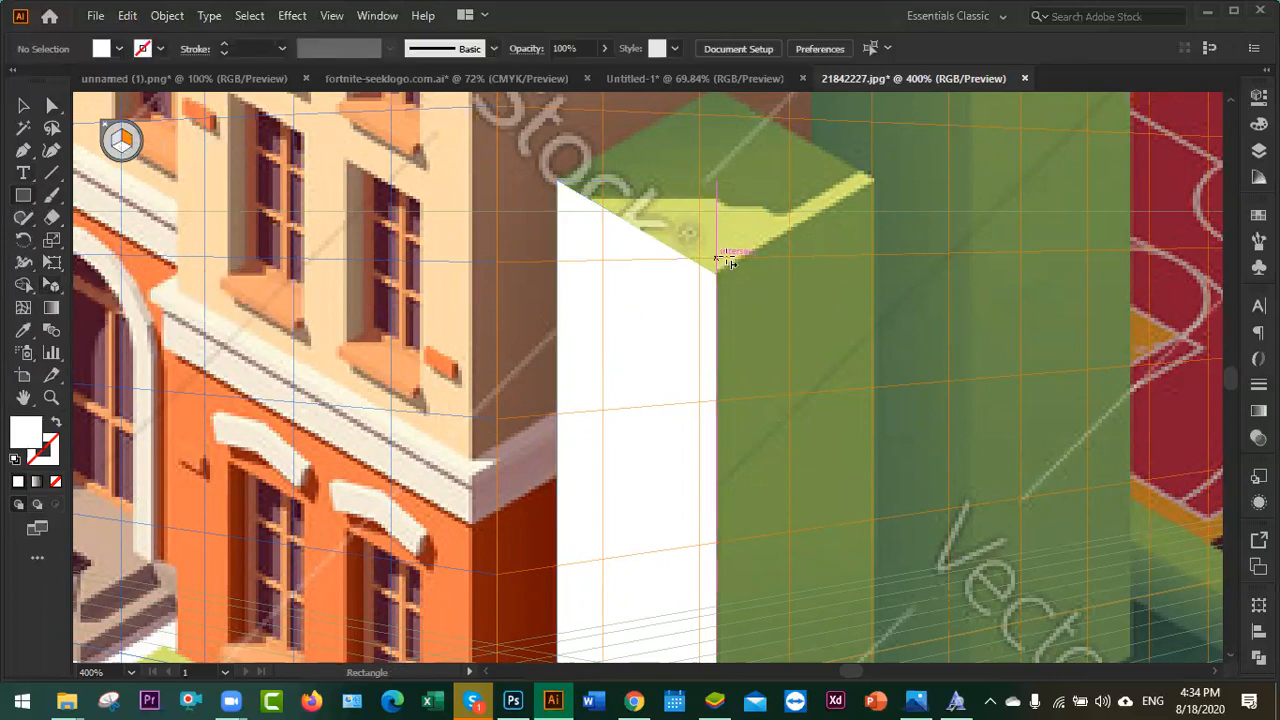
{"action": "left_click_drag", "start_coordinate": [727, 257], "coordinate": [874, 594]}
{"action": "scroll", "coordinate": [820, 291], "scroll_direction": "down", "scroll_amount": 3}
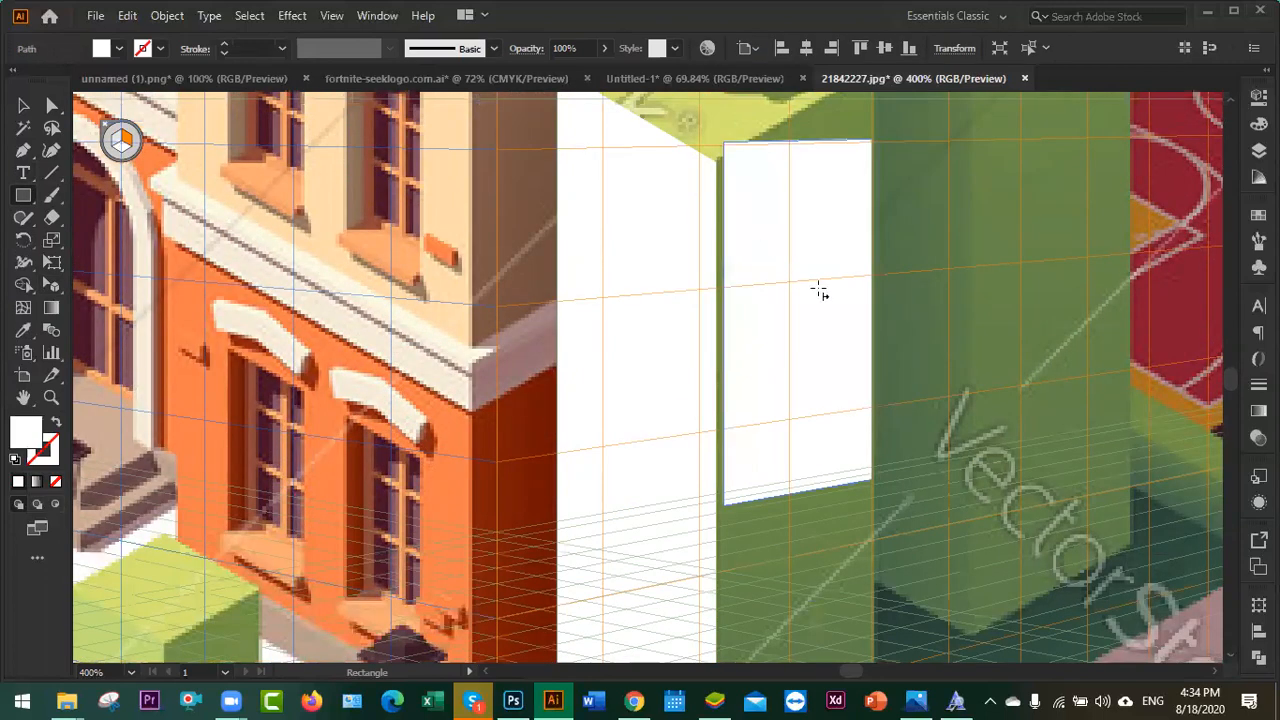
- Move the new white rectangle's two upper anchor points onto the upper corners of the hedge block's right face
{"action": "left_click", "coordinate": [52, 106]}
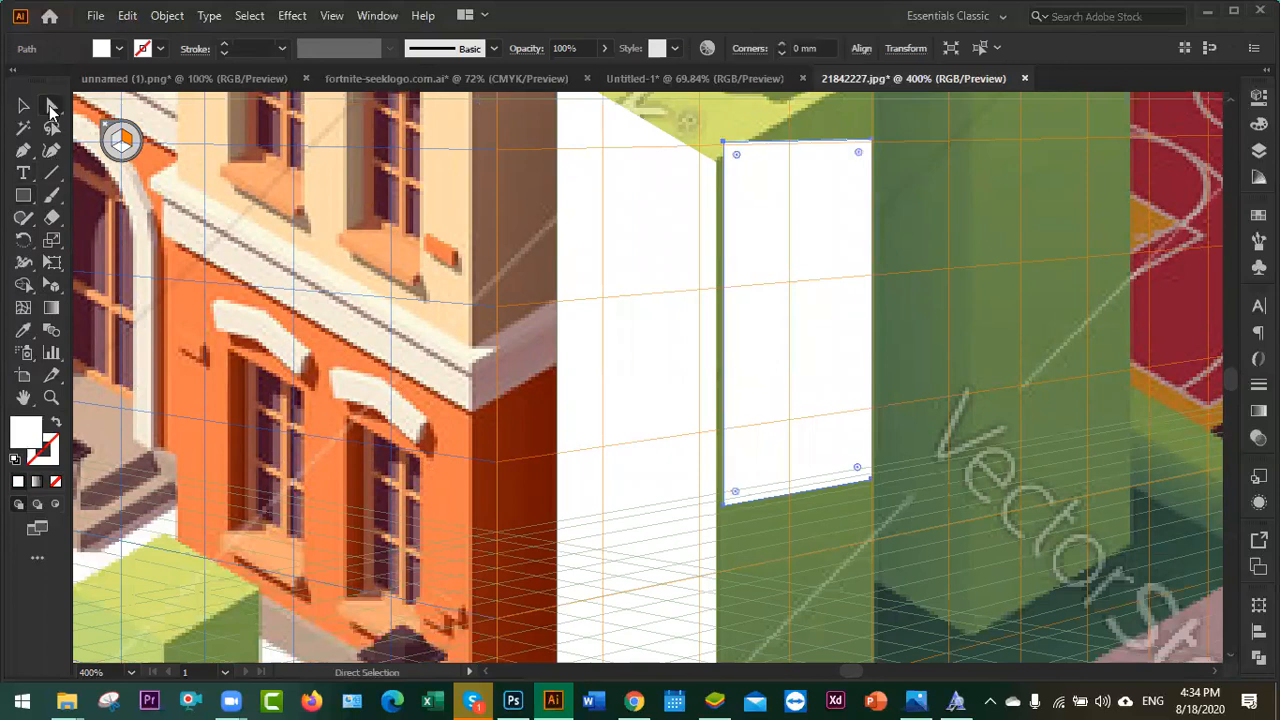
{"action": "left_click_drag", "start_coordinate": [725, 146], "coordinate": [716, 167]}
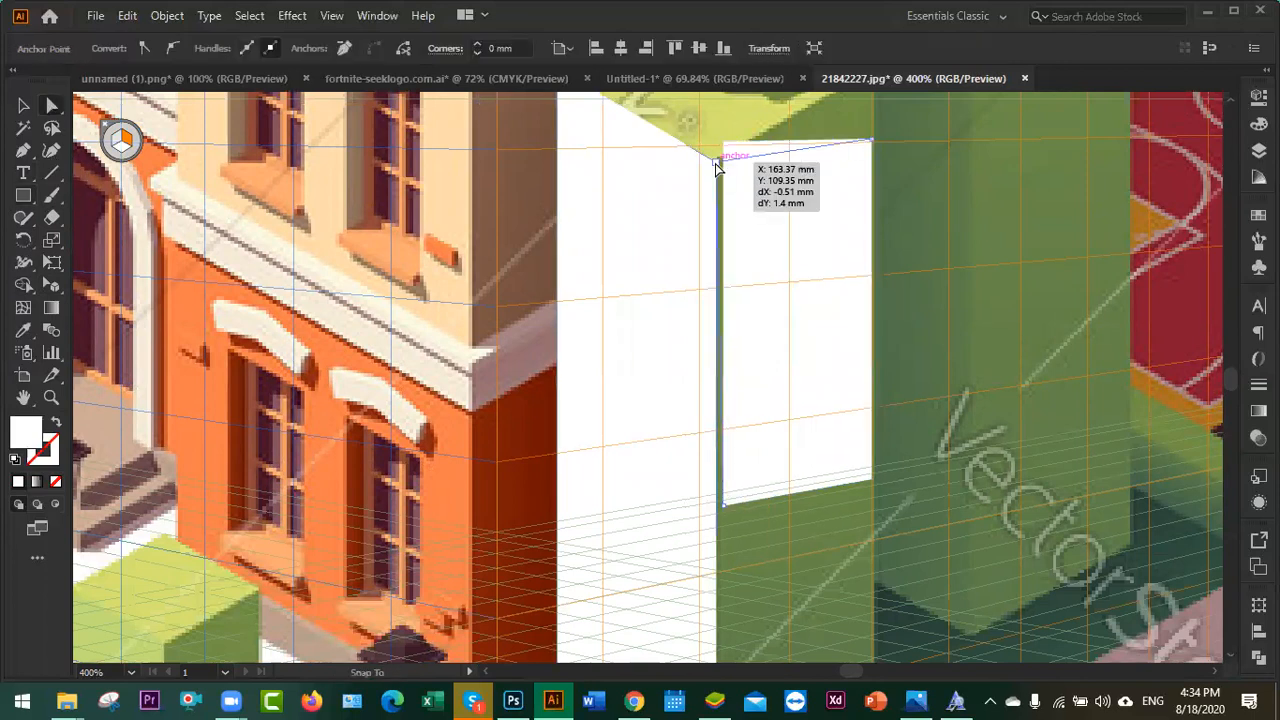
{"action": "left_click_drag", "start_coordinate": [797, 163], "coordinate": [797, 165]}
{"action": "scroll", "coordinate": [800, 300], "scroll_direction": "up", "scroll_amount": 3}
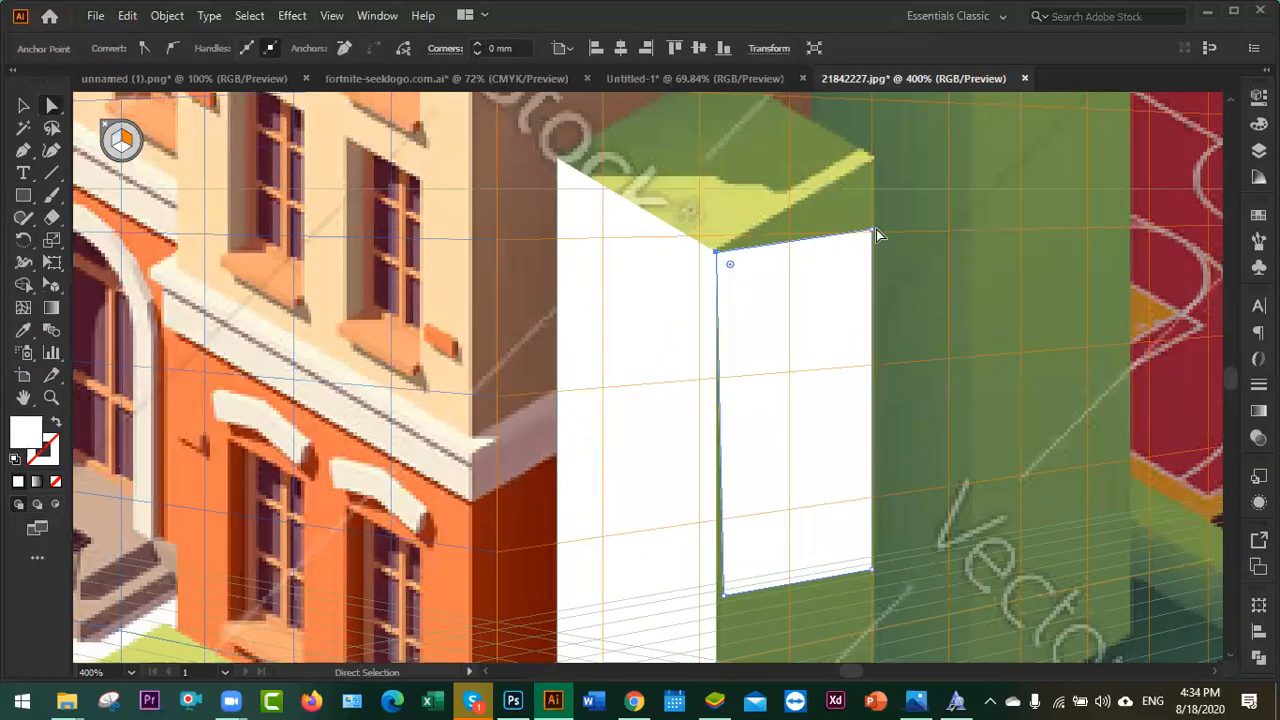
{"action": "left_click_drag", "start_coordinate": [871, 229], "coordinate": [872, 160]}
- Move the right white shape's two lower anchor points onto the bottom corners of the hedge block's right face
{"action": "scroll", "coordinate": [800, 365], "scroll_direction": "down", "scroll_amount": 10}
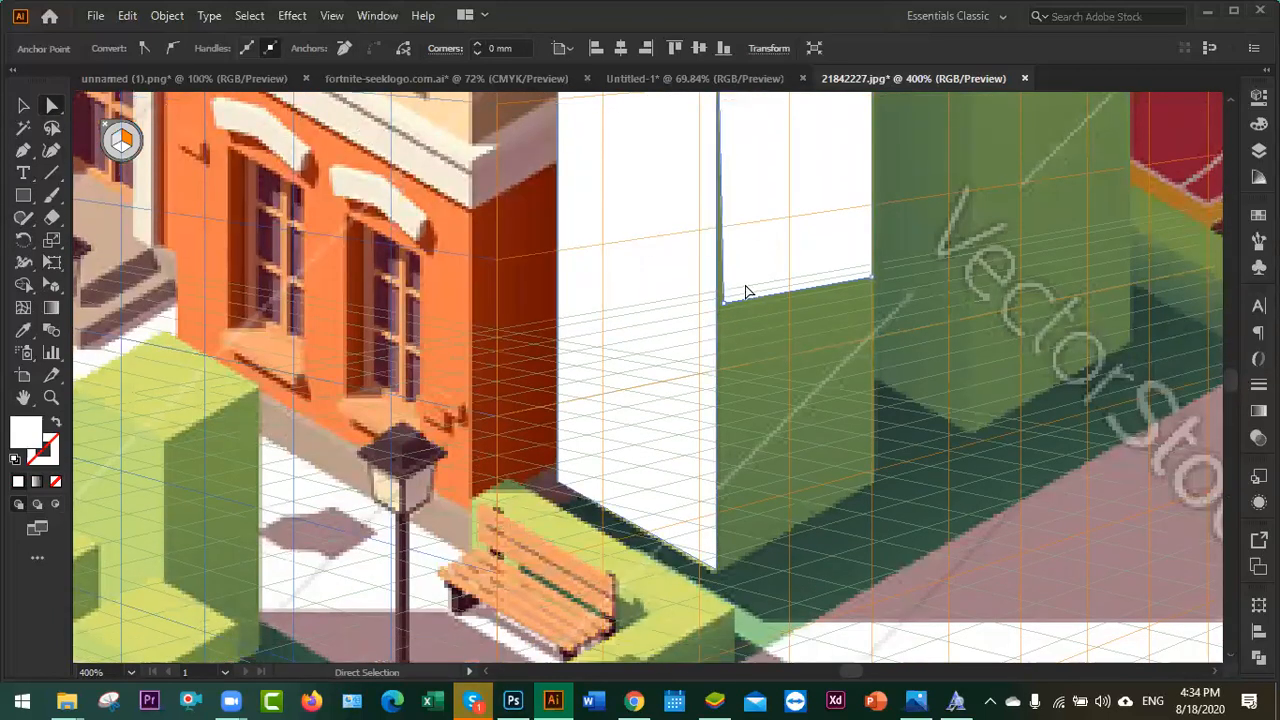
{"action": "left_click_drag", "start_coordinate": [724, 302], "coordinate": [716, 575]}
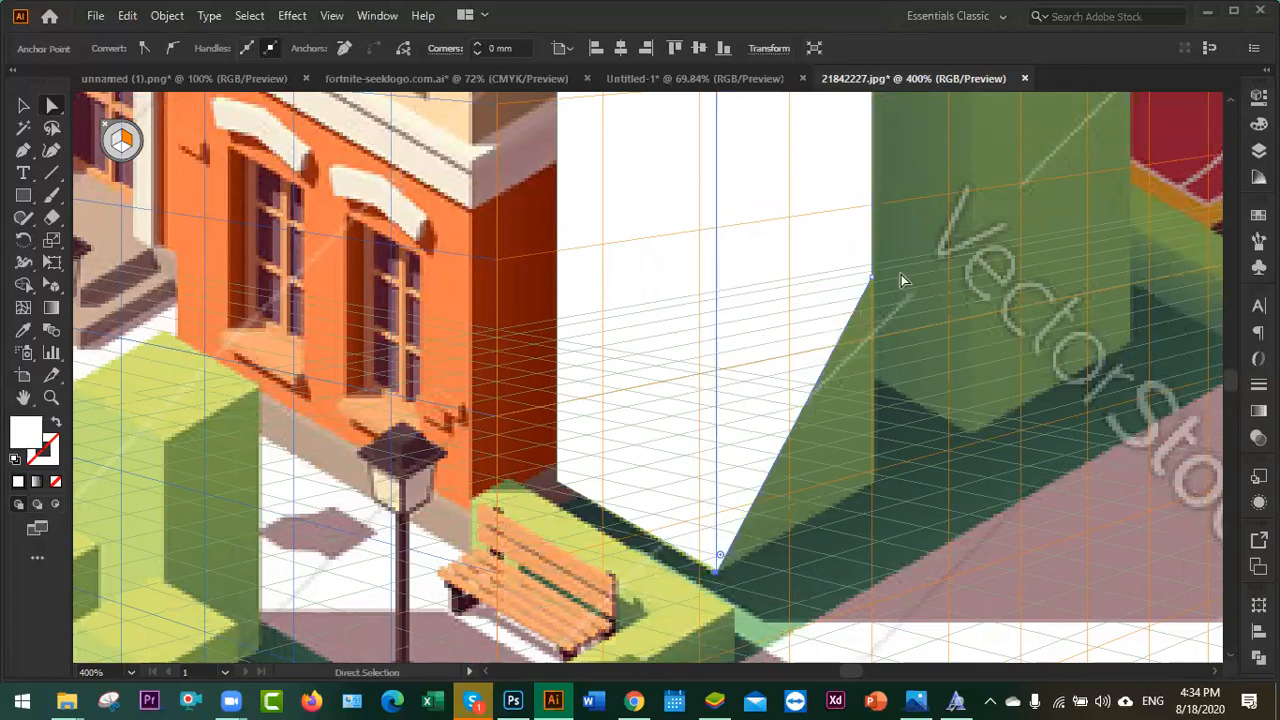
{"action": "left_click_drag", "start_coordinate": [873, 279], "coordinate": [872, 485]}
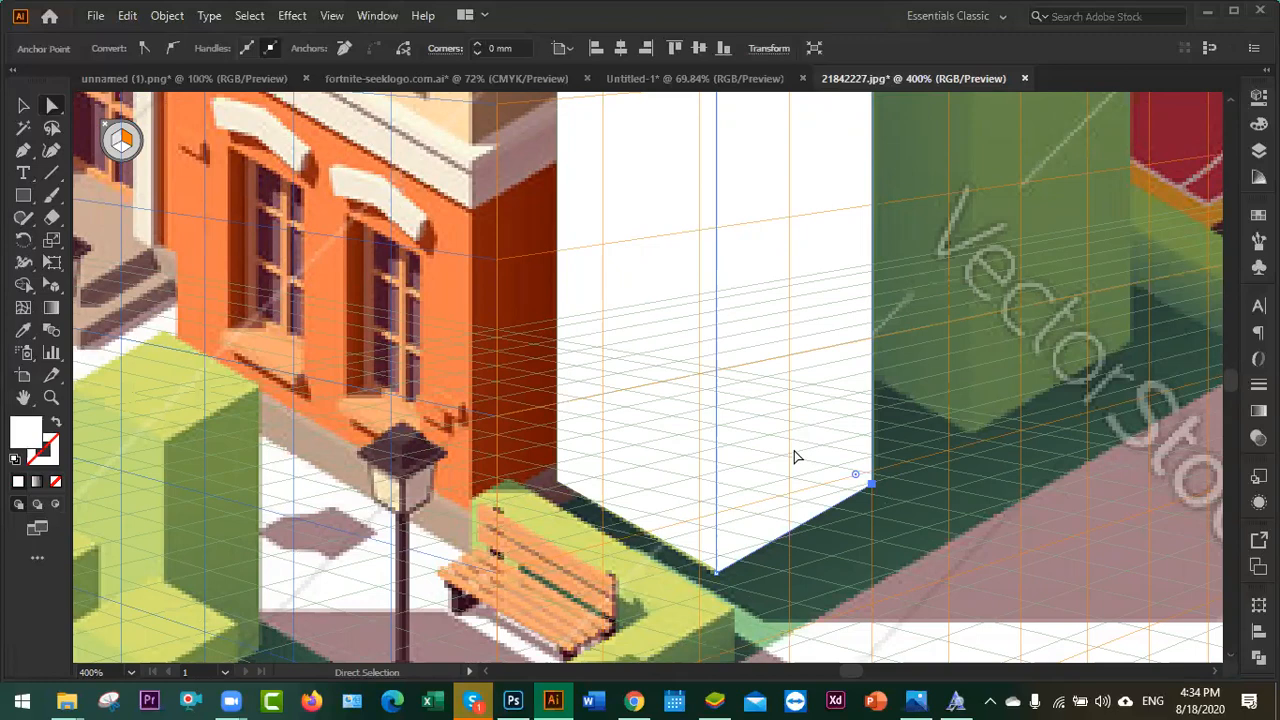
- Nudge the left white shape's outer upper anchor point to fit the hedge corner and deselect the shapes
{"action": "scroll", "coordinate": [795, 457], "scroll_direction": "up", "scroll_amount": 10}
{"action": "left_click", "coordinate": [572, 260]}
{"action": "left_click", "coordinate": [558, 228]}
{"action": "left_click_drag", "start_coordinate": [561, 230], "coordinate": [561, 238]}
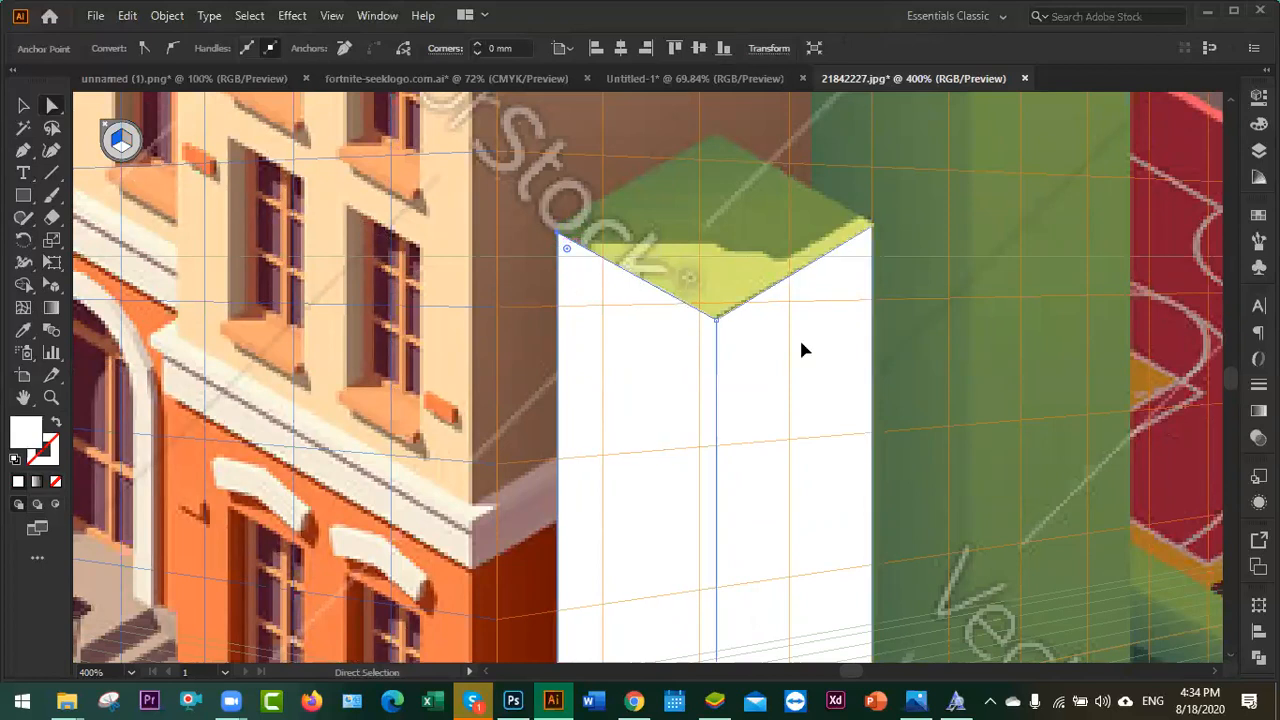
{"action": "left_click", "coordinate": [801, 350]}
{"action": "left_click", "coordinate": [702, 222]}
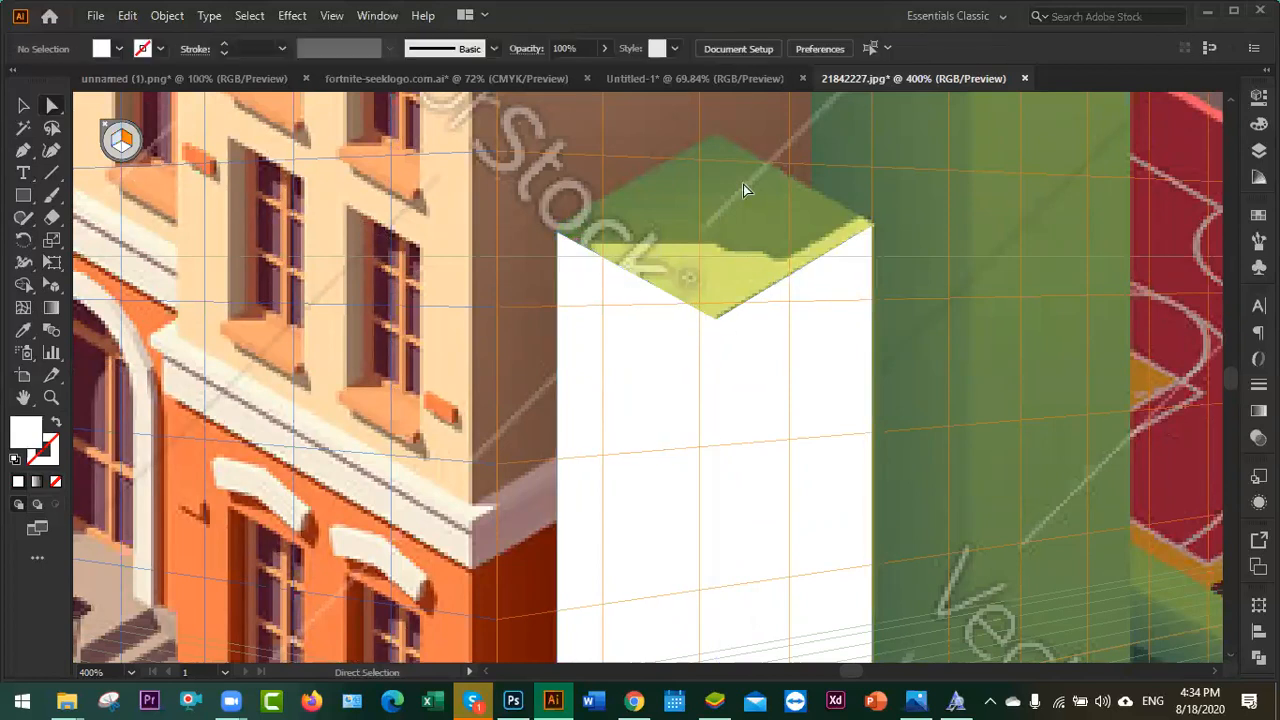
- Make the horizontal grid the active plane and draw a white rectangle starting at the back corner of the hedge's top face
{"action": "left_click", "coordinate": [54, 290]}
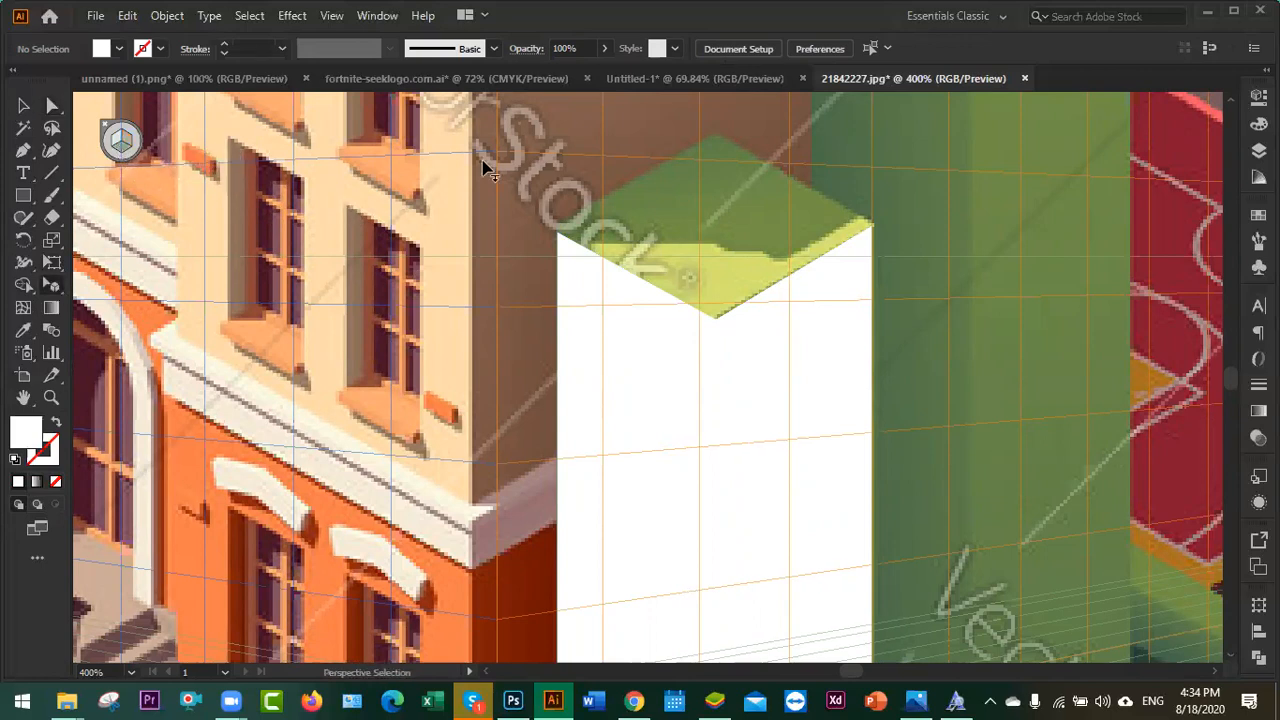
{"action": "left_click", "coordinate": [22, 197]}
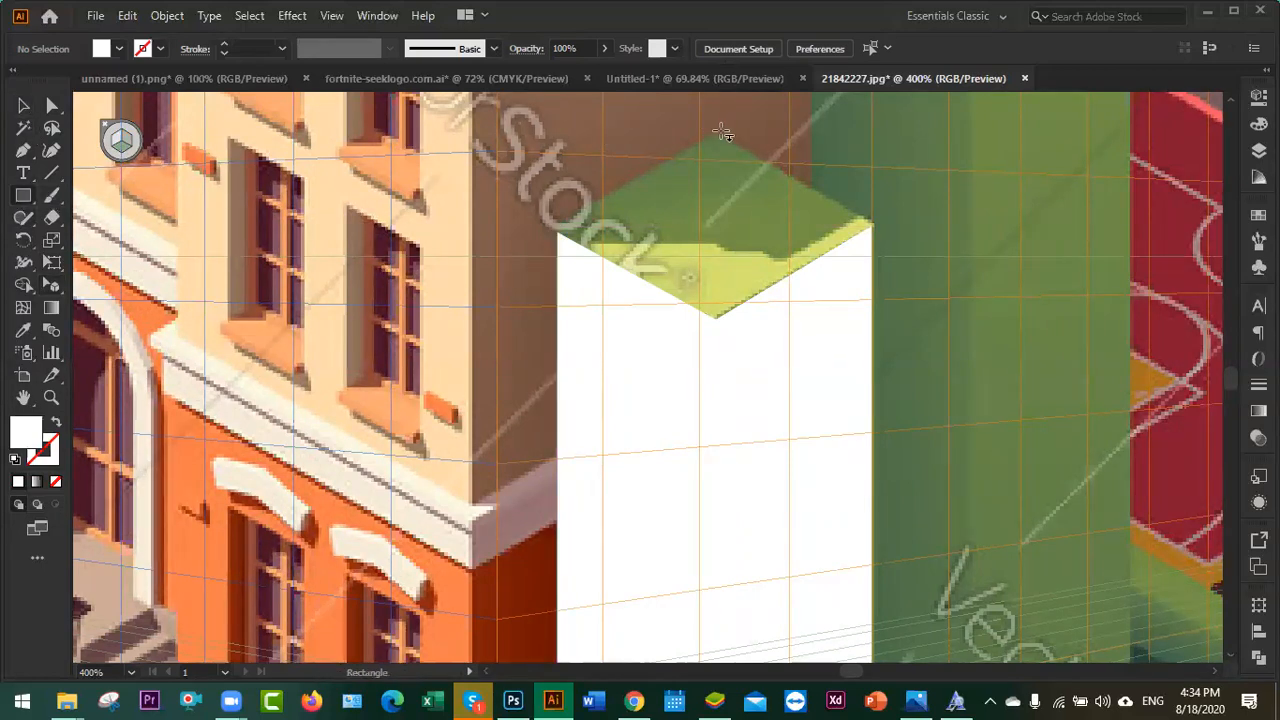
{"action": "left_click_drag", "start_coordinate": [722, 133], "coordinate": [727, 199]}
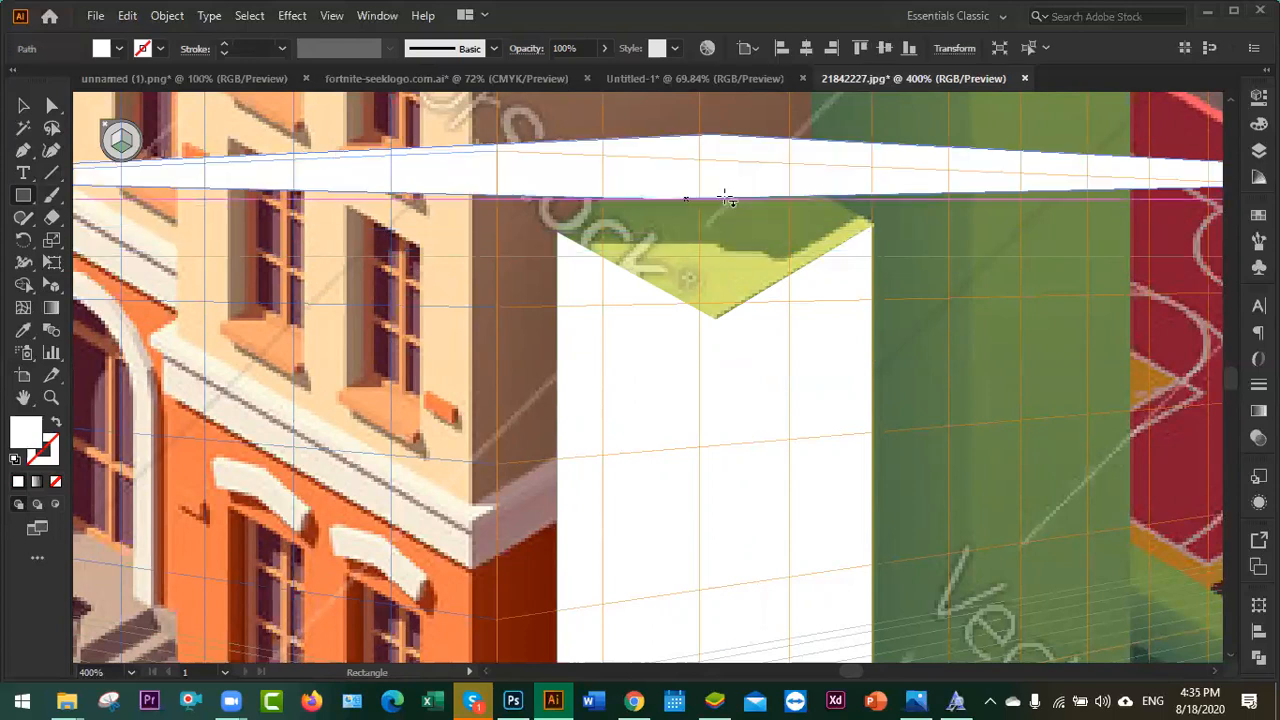
- Move the top shape's front anchor point onto the hedge's front corner and bring its two side anchor points in near the side corners
{"action": "key", "text": "a"}
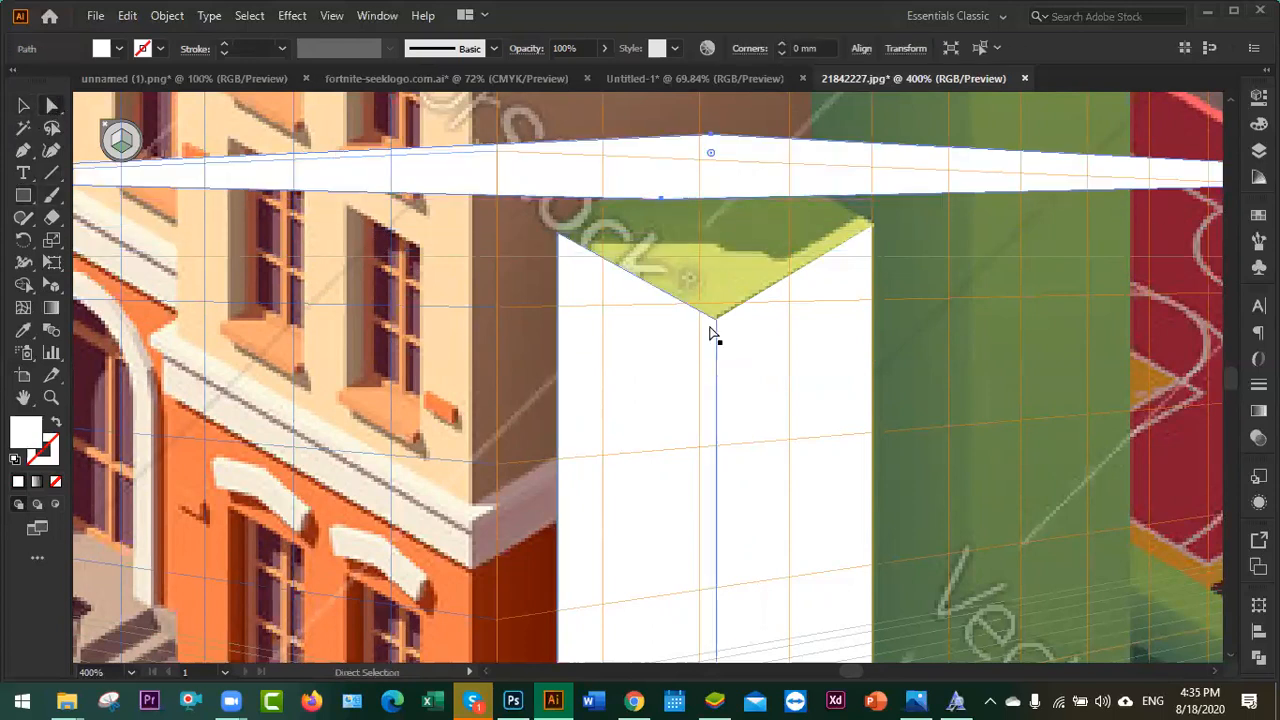
{"action": "left_click_drag", "start_coordinate": [664, 208], "coordinate": [716, 321]}
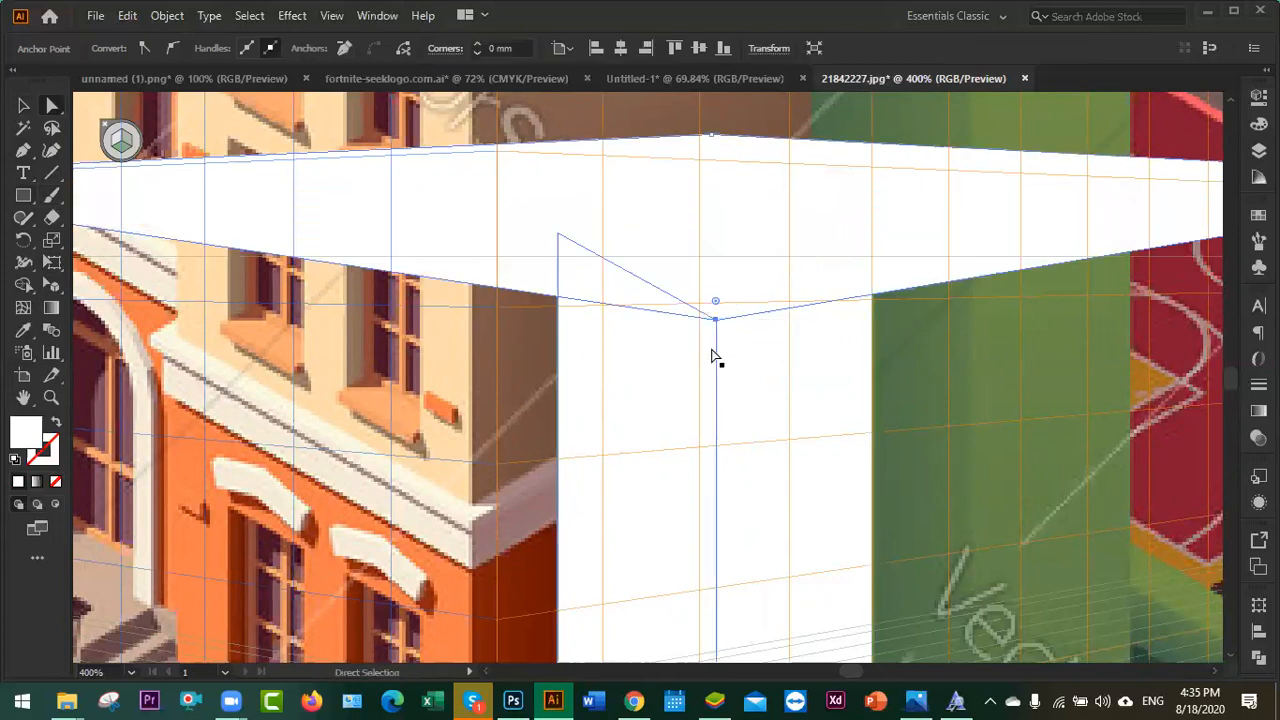
{"action": "scroll", "coordinate": [705, 345], "scroll_direction": "down", "scroll_amount": 1}
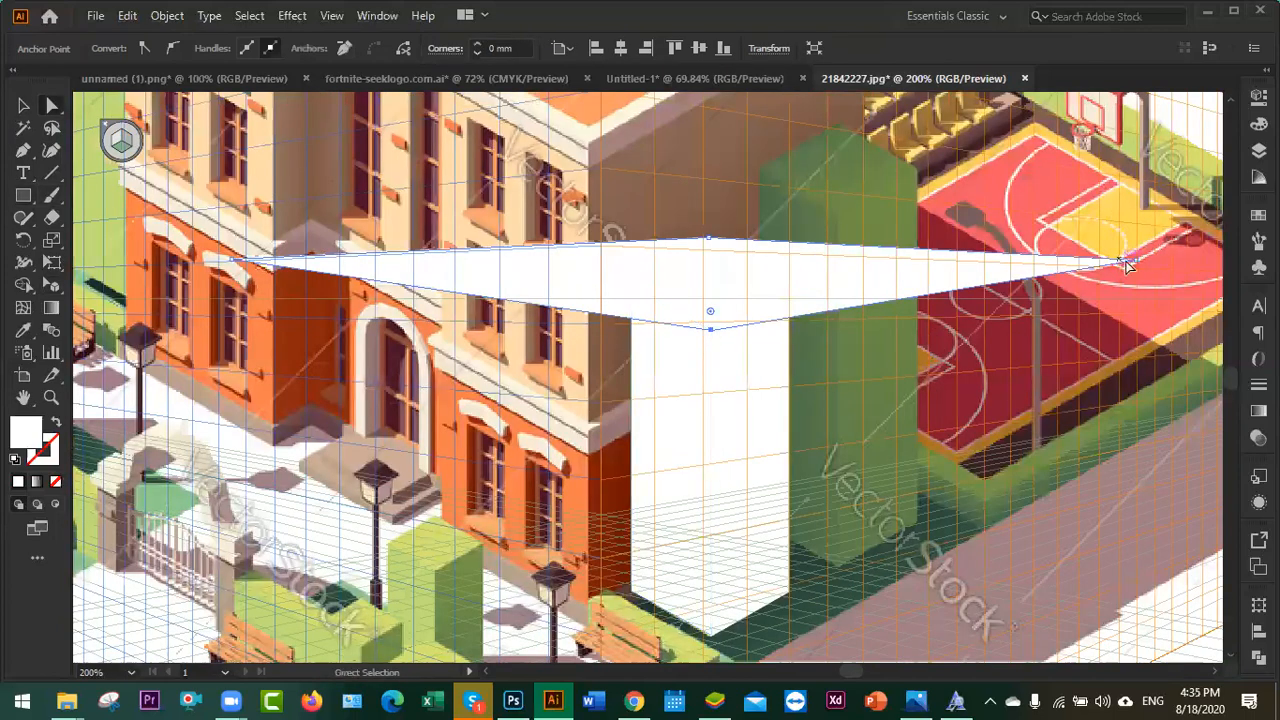
{"action": "left_click_drag", "start_coordinate": [1137, 263], "coordinate": [782, 274]}
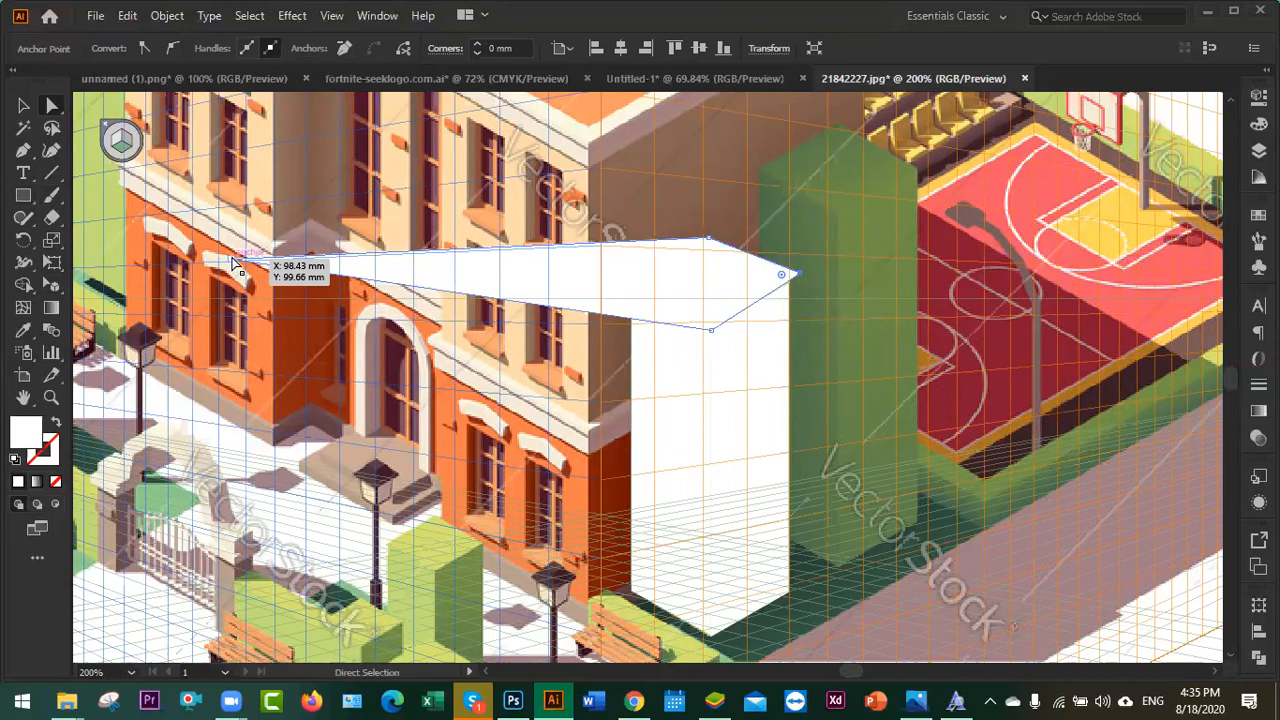
{"action": "left_click_drag", "start_coordinate": [240, 261], "coordinate": [615, 284]}
- Align the top shape's left, right and back anchor points precisely with the corners of the hedge's top face and deselect it
{"action": "scroll", "coordinate": [690, 310], "scroll_direction": "up", "scroll_amount": 3}
{"action": "left_click_drag", "start_coordinate": [471, 259], "coordinate": [520, 264]}
{"action": "left_click_drag", "start_coordinate": [1025, 226], "coordinate": [990, 252]}
{"action": "left_click_drag", "start_coordinate": [752, 119], "coordinate": [758, 118]}
{"action": "left_click", "coordinate": [1058, 212]}
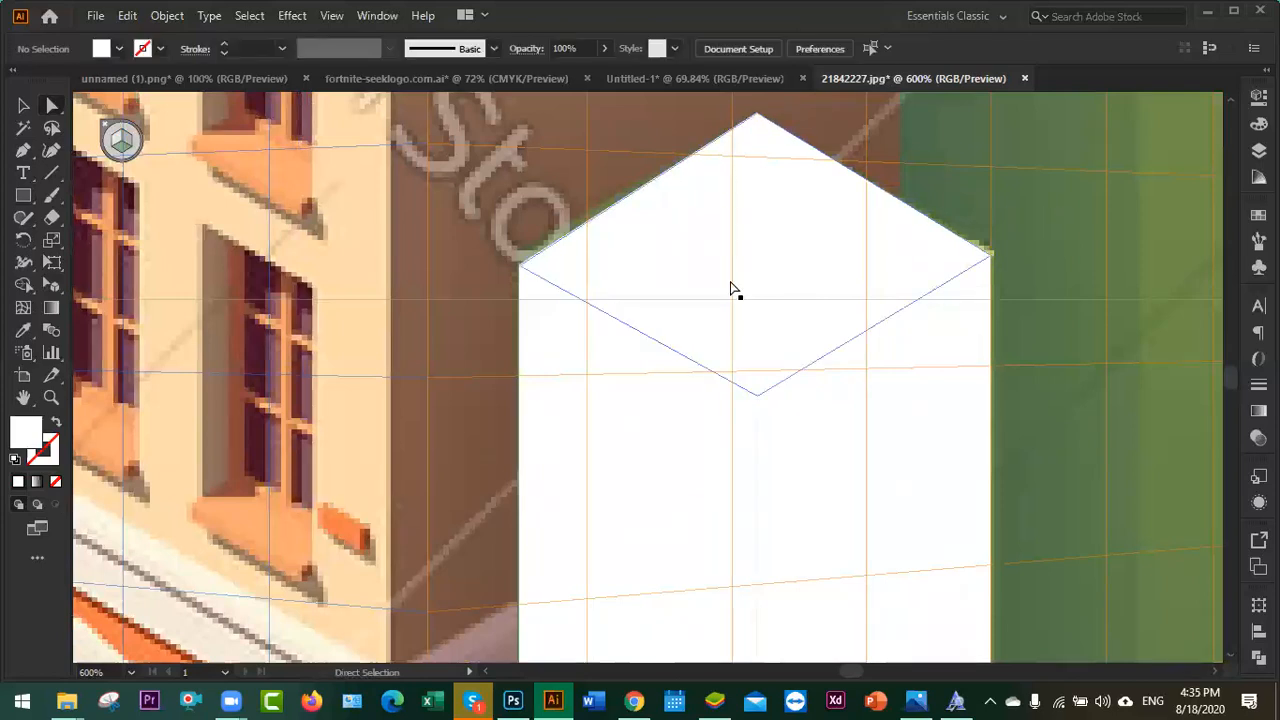
{"action": "scroll", "coordinate": [724, 287], "scroll_direction": "down", "scroll_amount": 2}
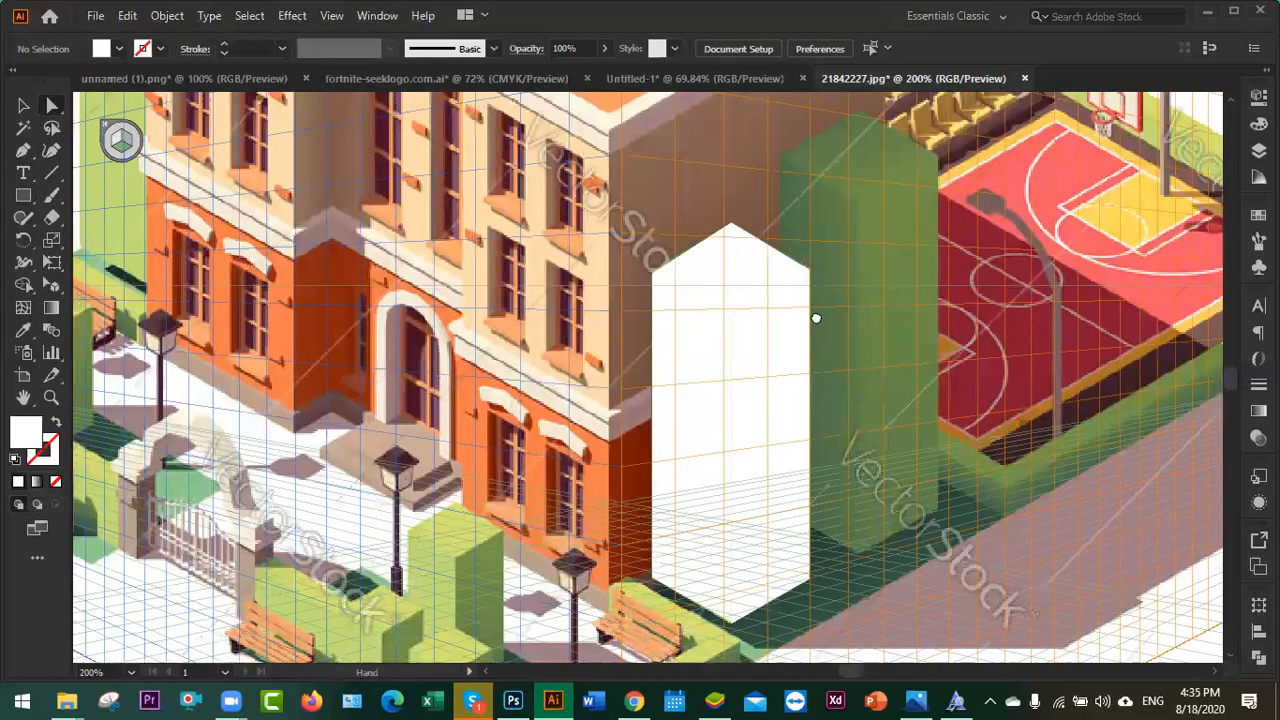
{"action": "left_click_drag", "start_coordinate": [863, 259], "coordinate": [833, 229]}
- Select the hedge's left face path through the layer list and activate the Eyedropper tool
{"action": "left_click", "coordinate": [1259, 150]}
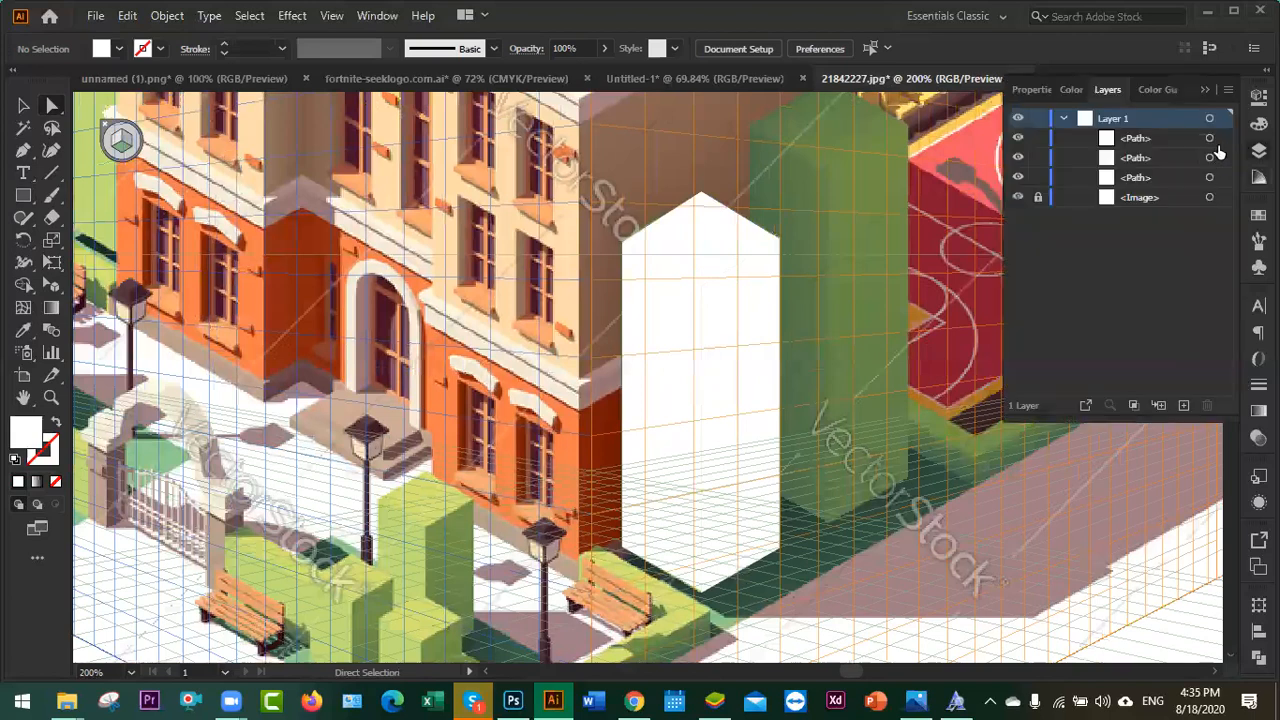
{"action": "left_click", "coordinate": [1210, 177]}
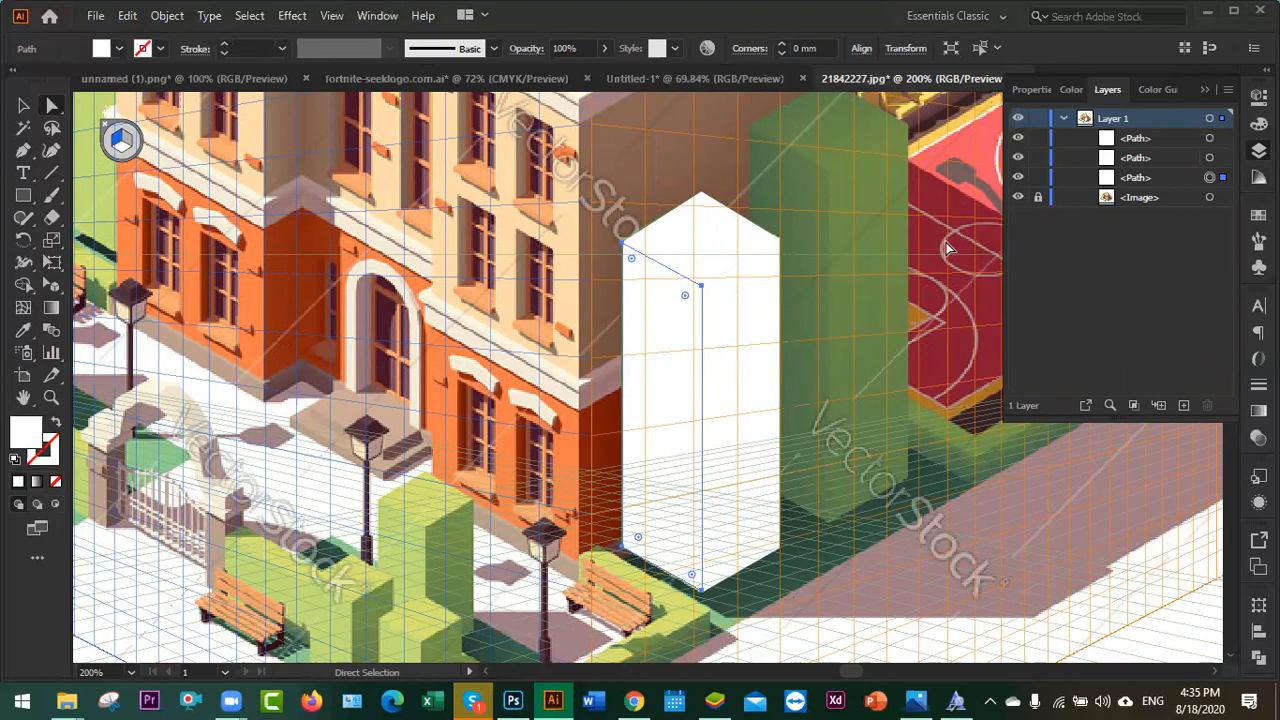
{"action": "key", "text": "i"}
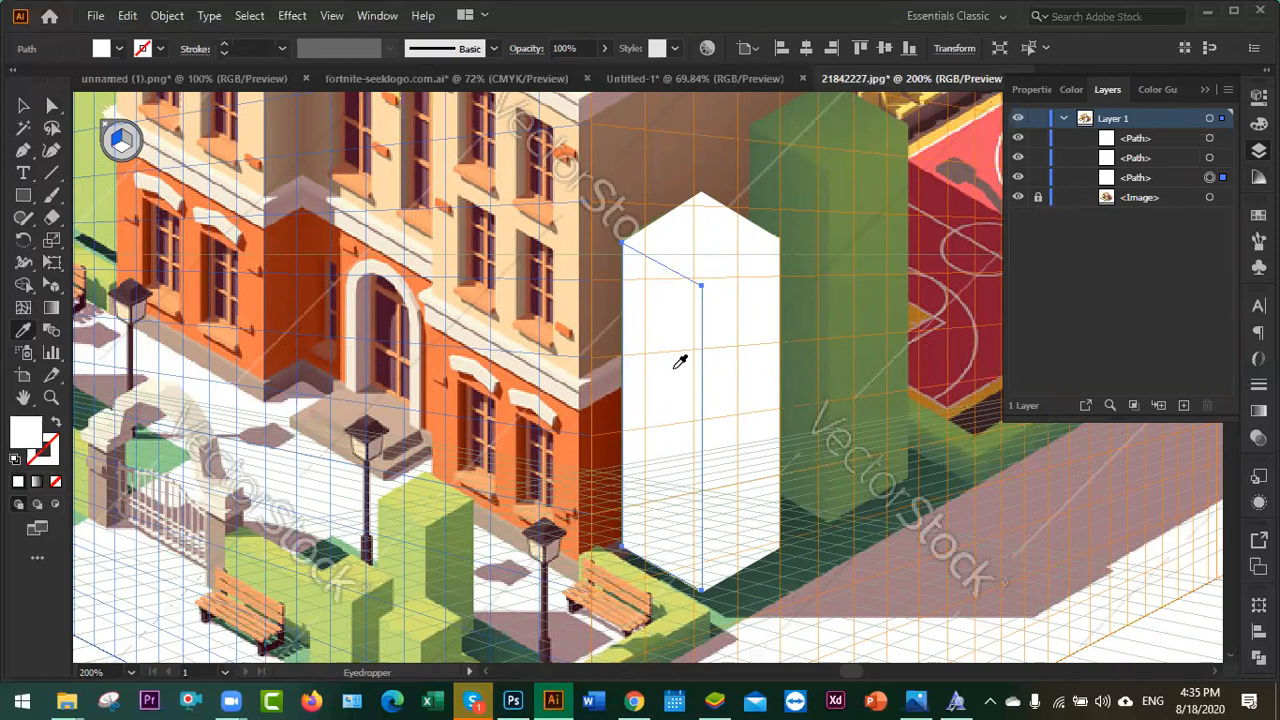
{"action": "key", "text": "v"}
{"action": "left_click_drag", "start_coordinate": [666, 371], "coordinate": [675, 375]}
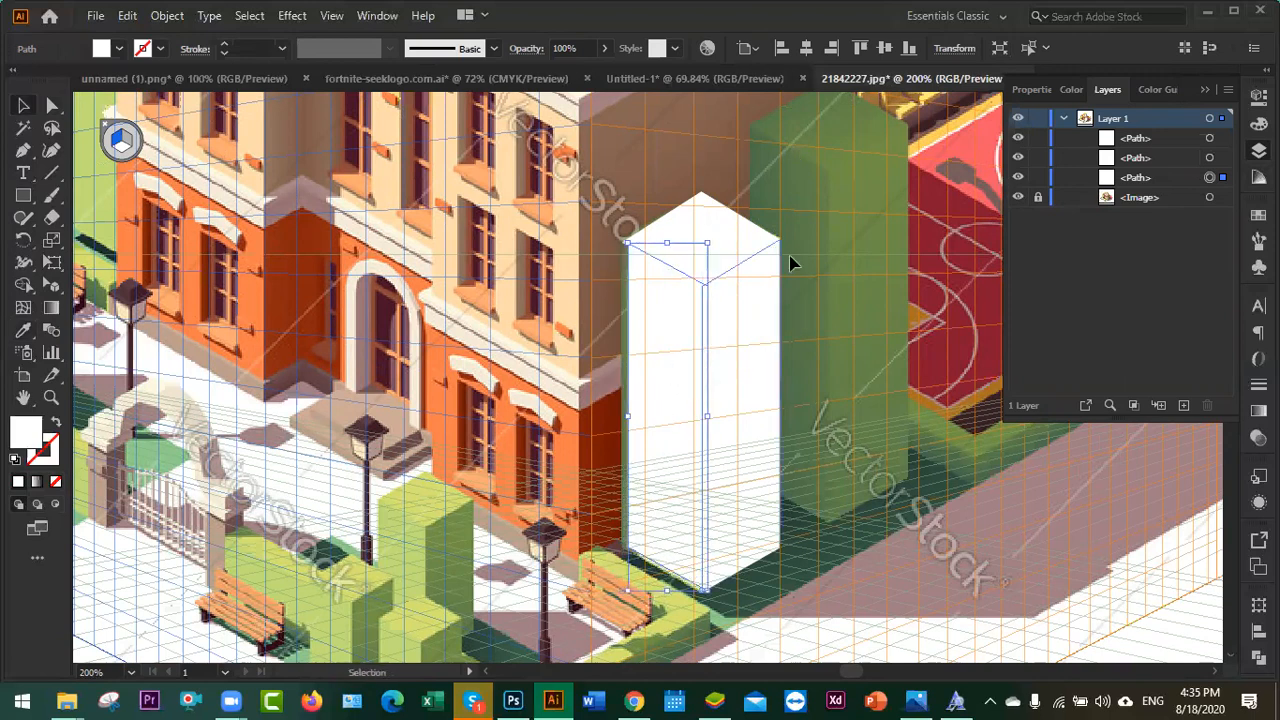
{"action": "key", "text": "ctrl+z"}
- Fill the left face with the dark green sampled from the shaded side of the taller neighbouring hedge
{"action": "key", "text": "i"}
{"action": "left_click", "coordinate": [792, 184]}
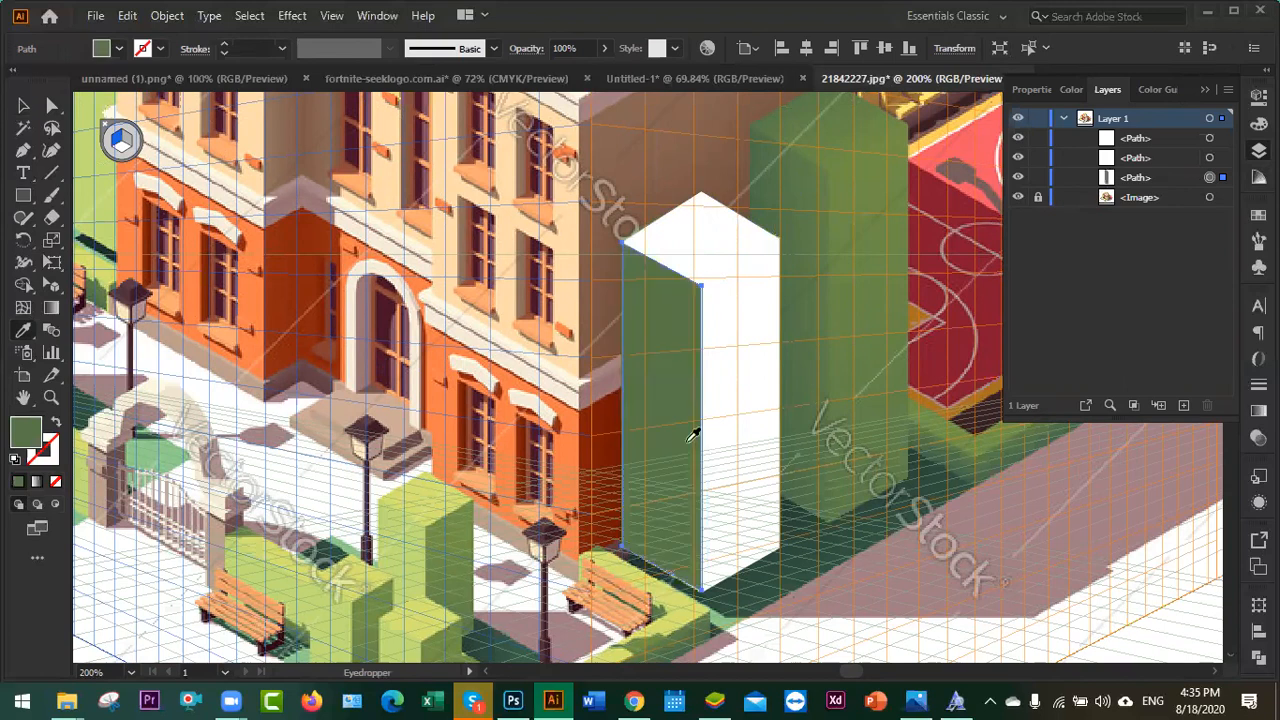
{"action": "key", "text": "v"}
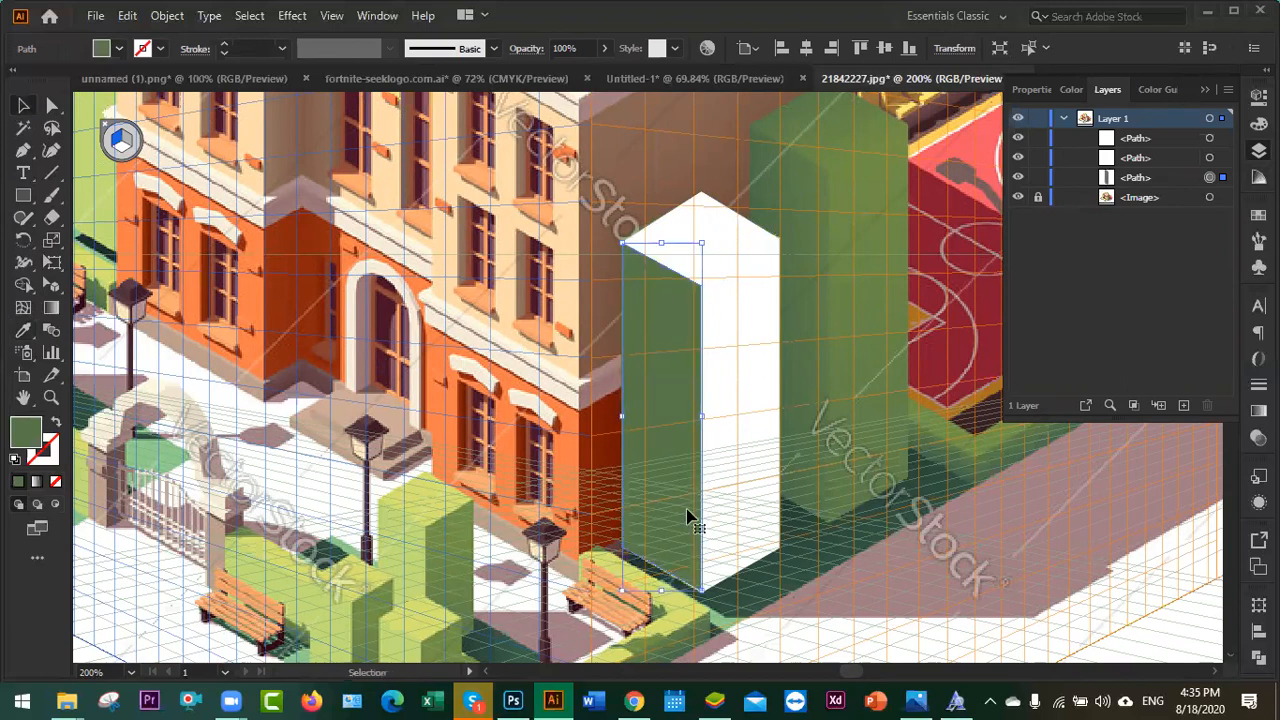
- Fill the right white face with the lighter green sampled from the right side of the taller hedge
{"action": "left_click", "coordinate": [732, 343]}
{"action": "key", "text": "i"}
{"action": "left_click", "coordinate": [868, 183]}
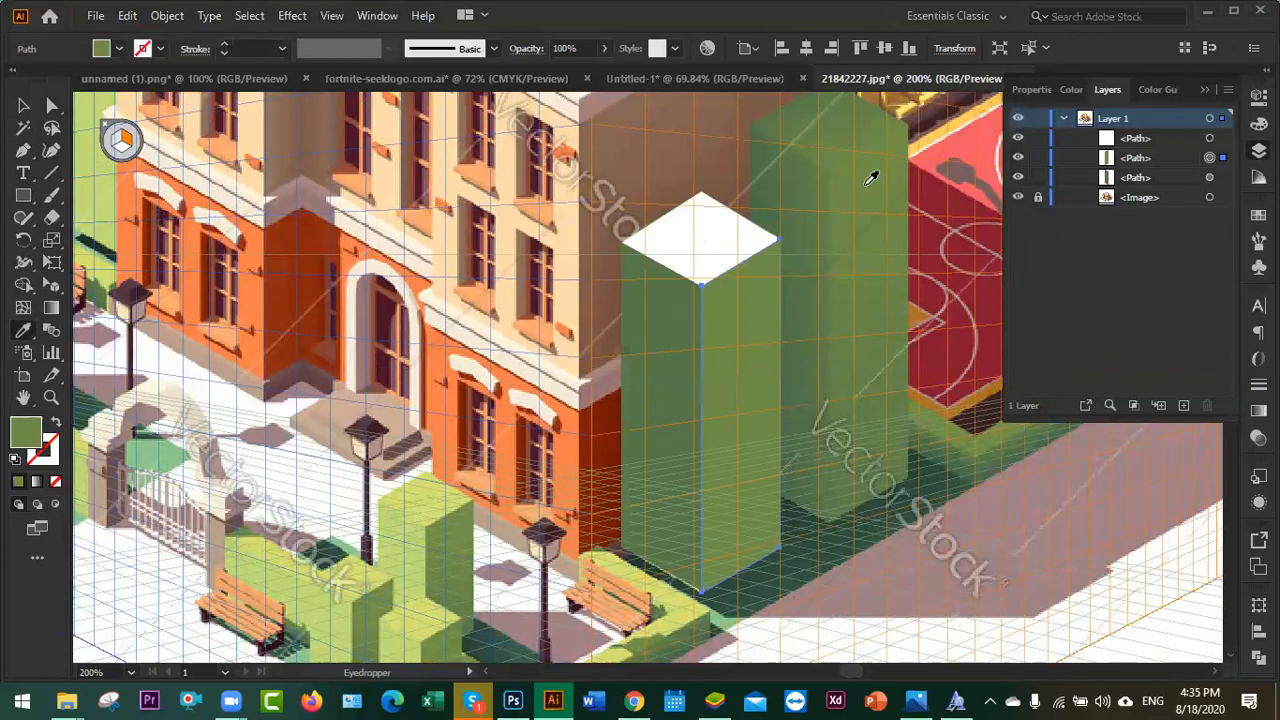
{"action": "key", "text": "v"}
- Fill the white top face with the green sampled from the top of the taller hedge and deselect it
{"action": "left_click", "coordinate": [712, 236]}
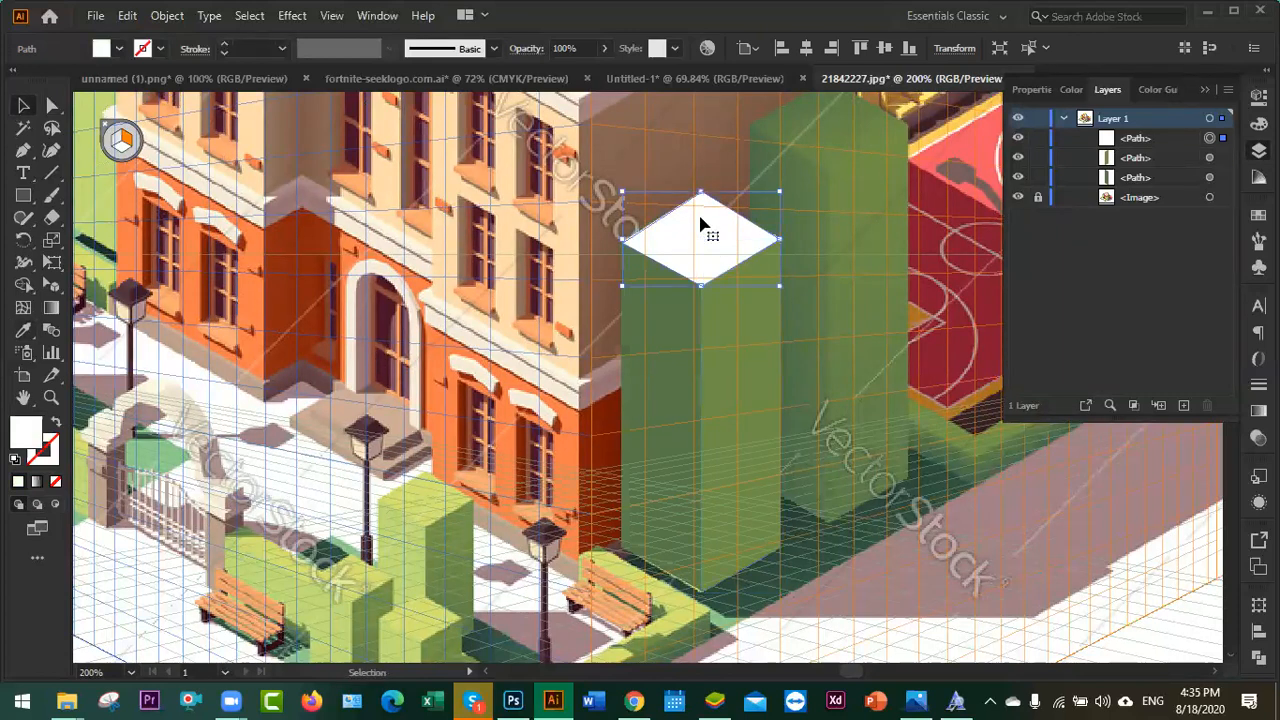
{"action": "left_click", "coordinate": [838, 128]}
{"action": "left_click", "coordinate": [719, 258]}
{"action": "key", "text": "i"}
{"action": "left_click", "coordinate": [843, 106]}
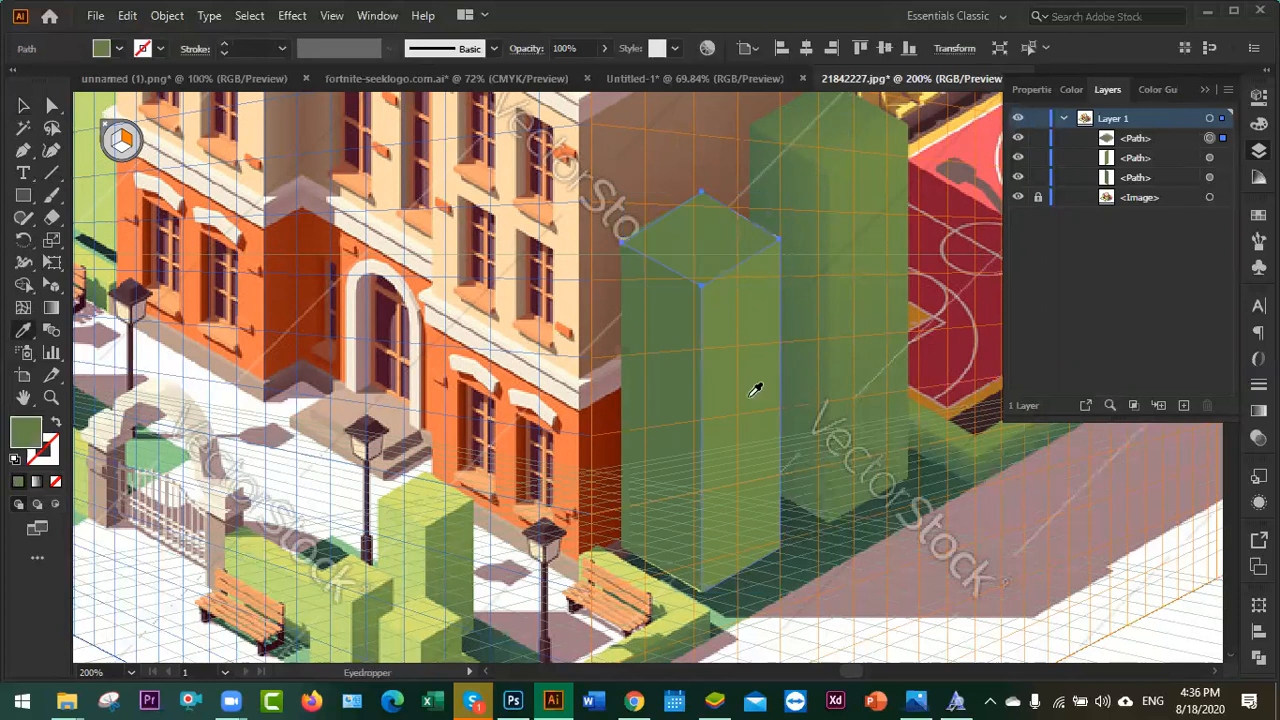
{"action": "key", "text": "v"}
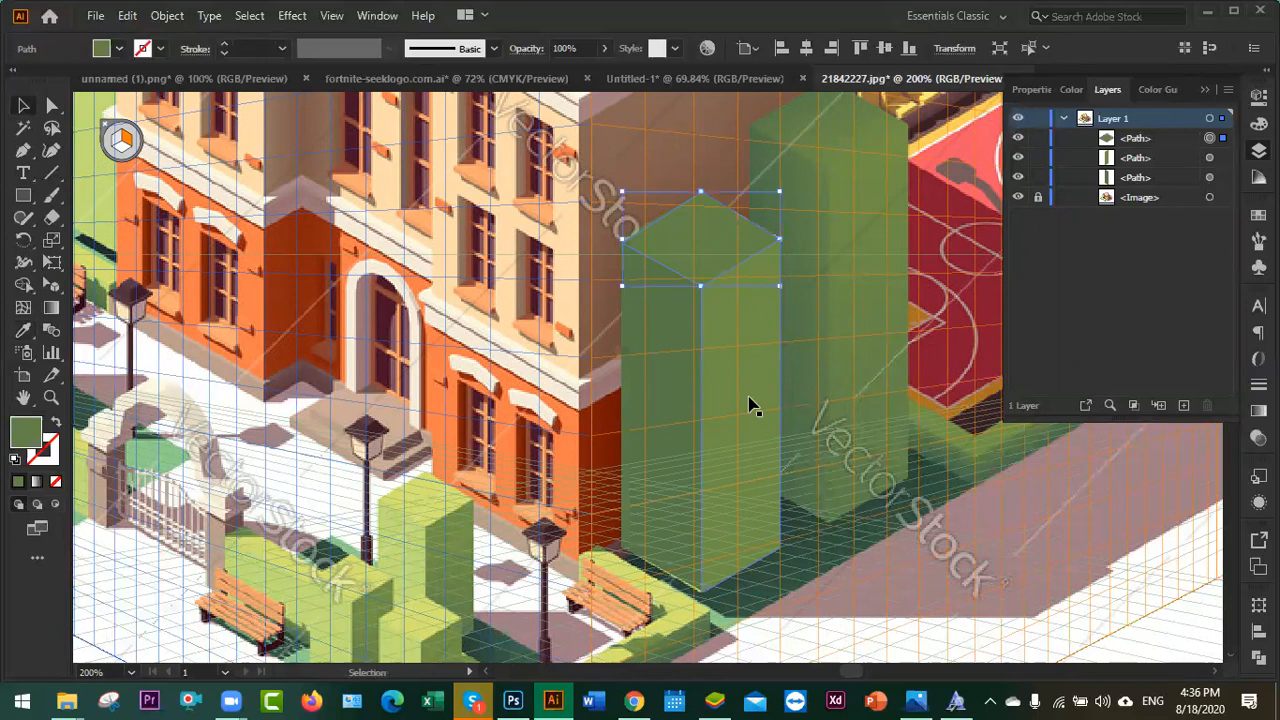
{"action": "left_click", "coordinate": [908, 605]}
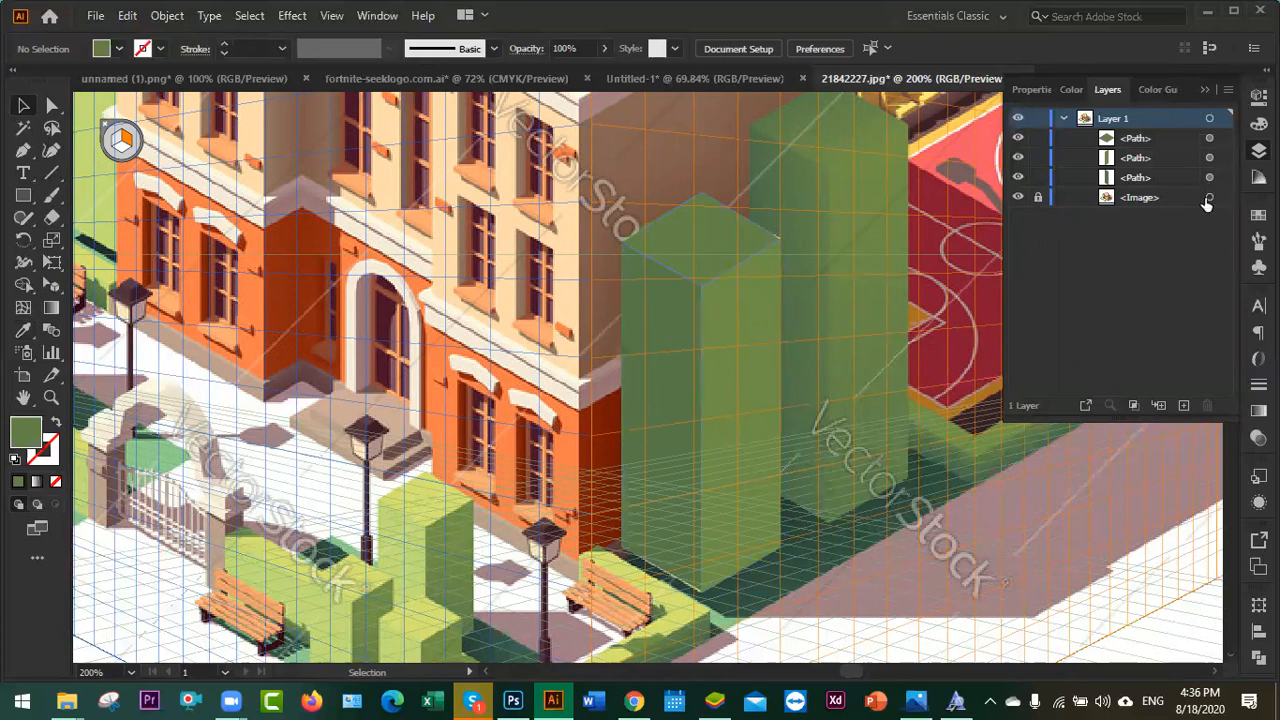
- Hide the school reference image to inspect the finished hedge block over the whole perspective grid
{"action": "left_click", "coordinate": [1036, 197]}
{"action": "left_click", "coordinate": [1019, 197]}
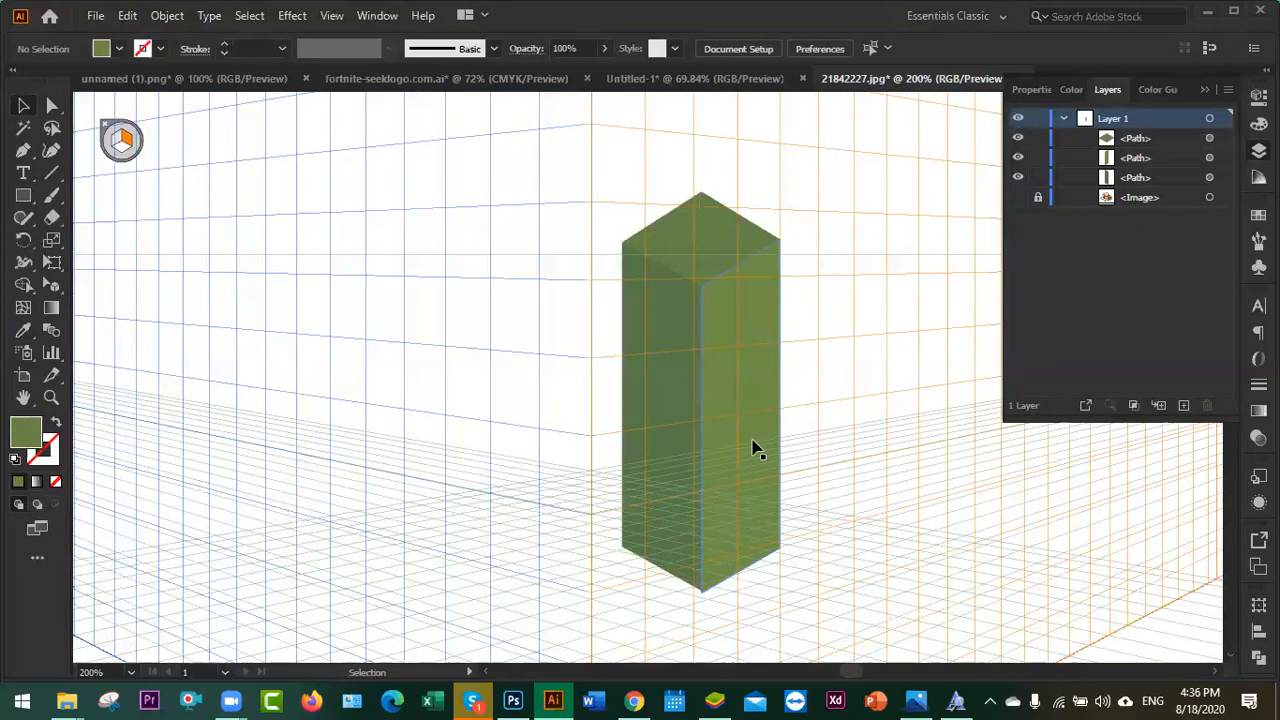
{"action": "key", "text": "ctrl+0"}
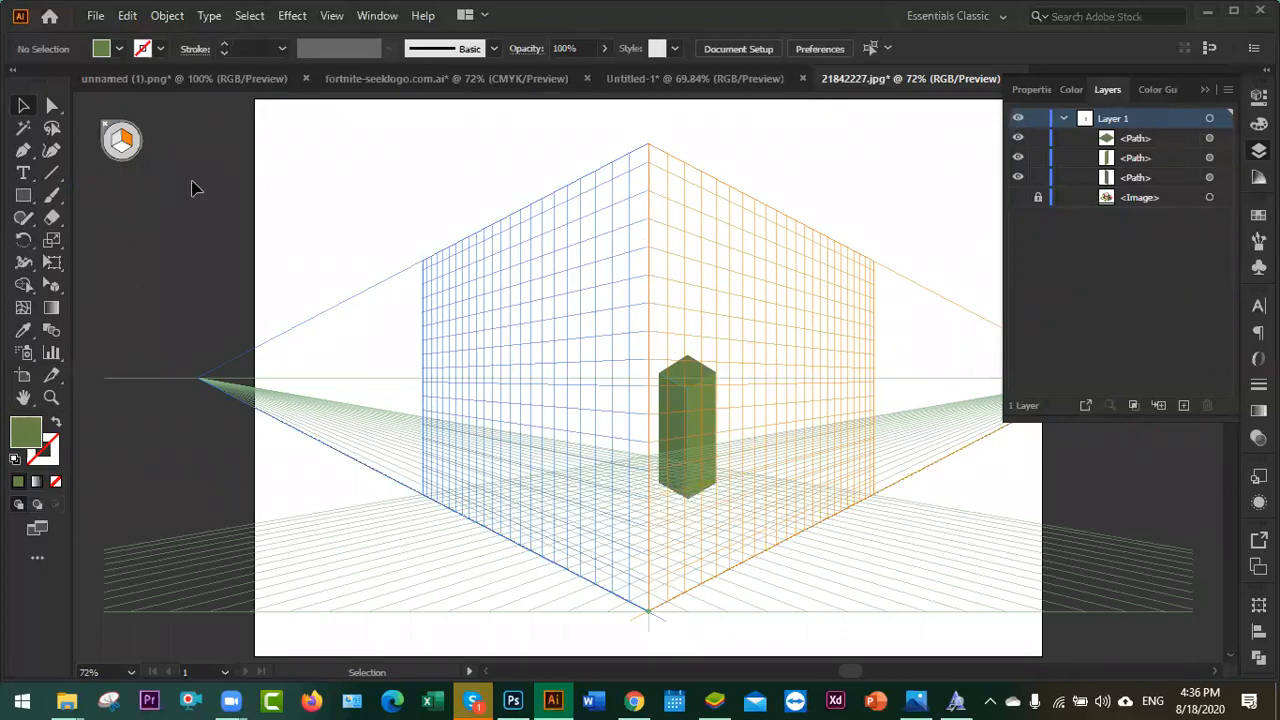
- Switch to the Perspective Selection tool and hide the perspective grid so only the hedge block remains on the artboard
{"action": "left_click", "coordinate": [54, 290]}
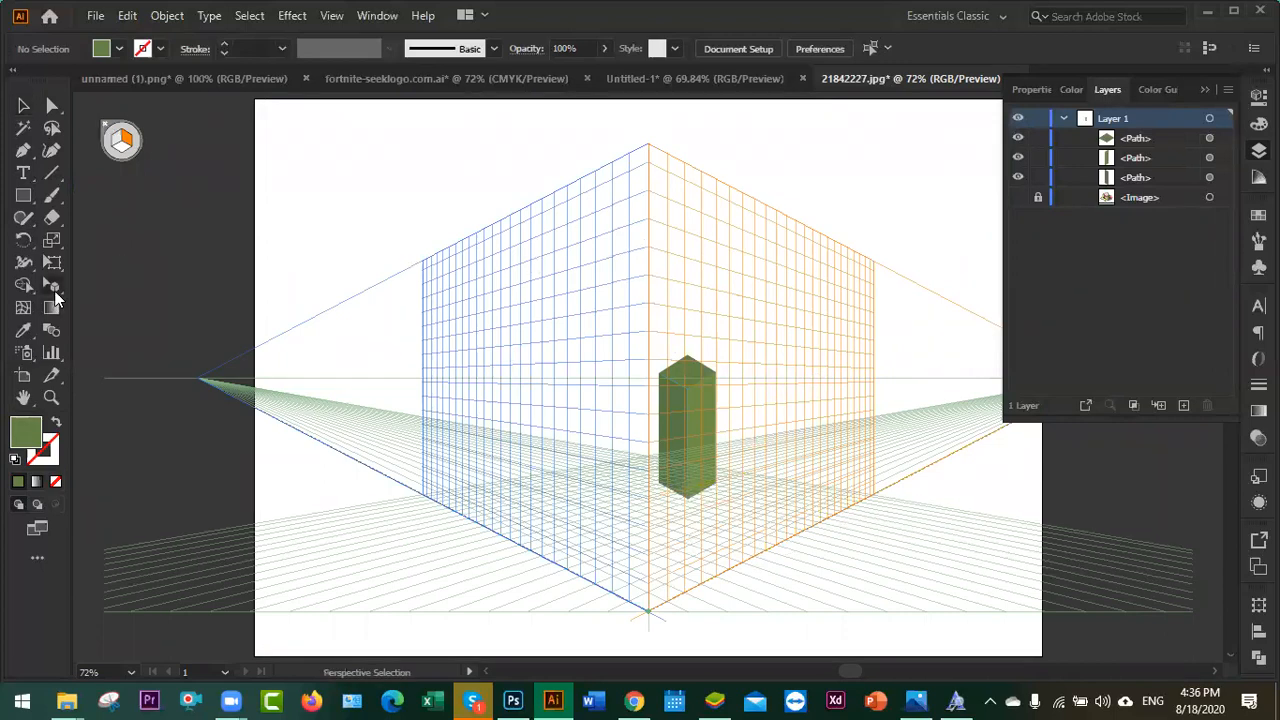
{"action": "left_click", "coordinate": [52, 290]}
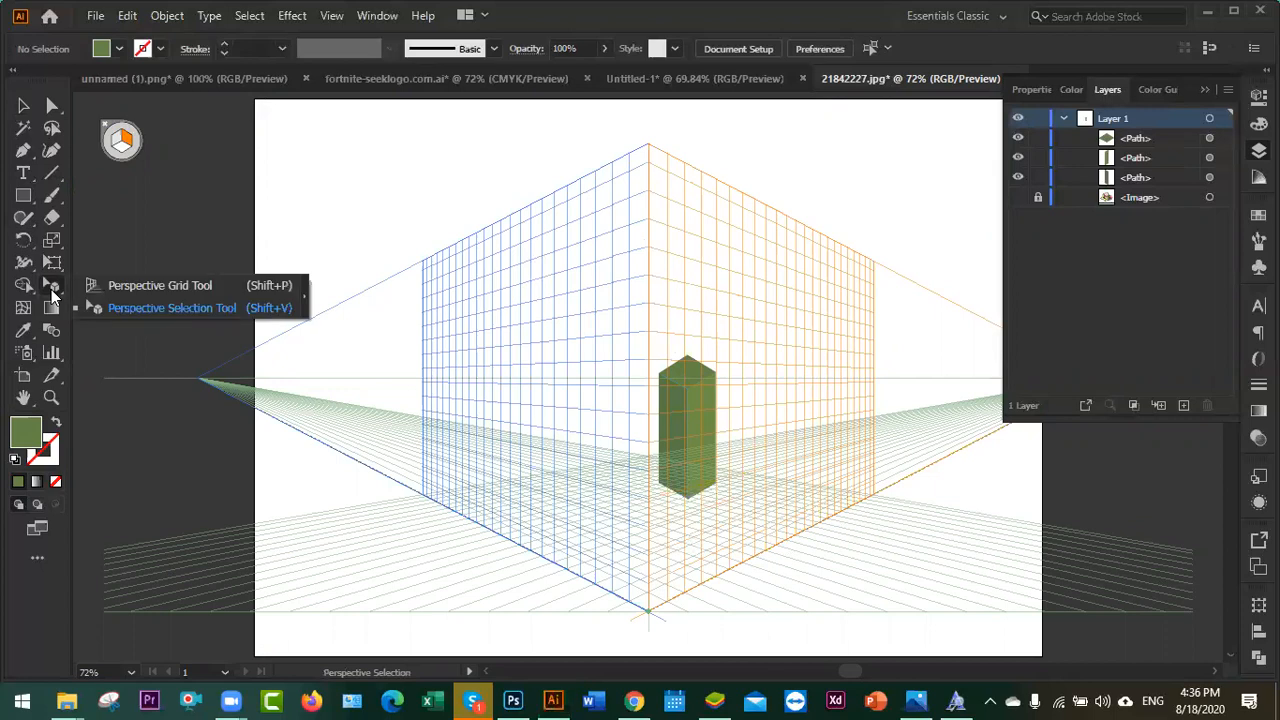
{"action": "left_click", "coordinate": [176, 305]}
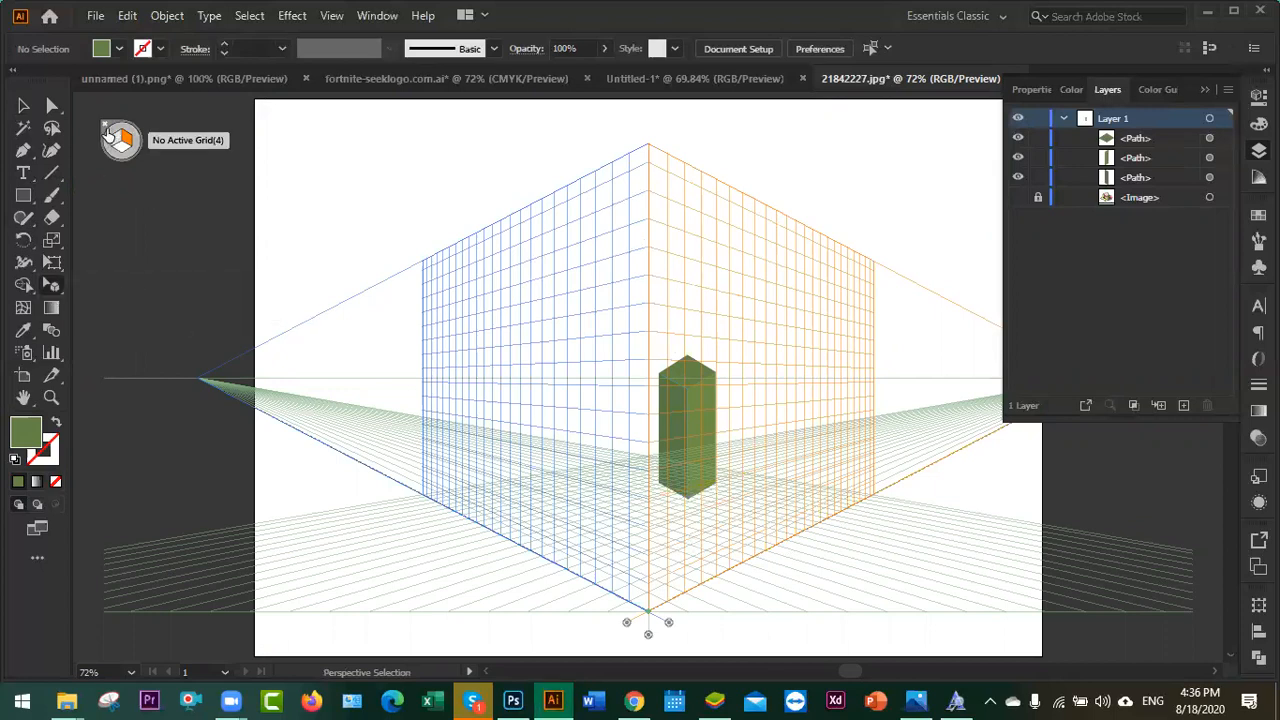
{"action": "left_click", "coordinate": [106, 130]}
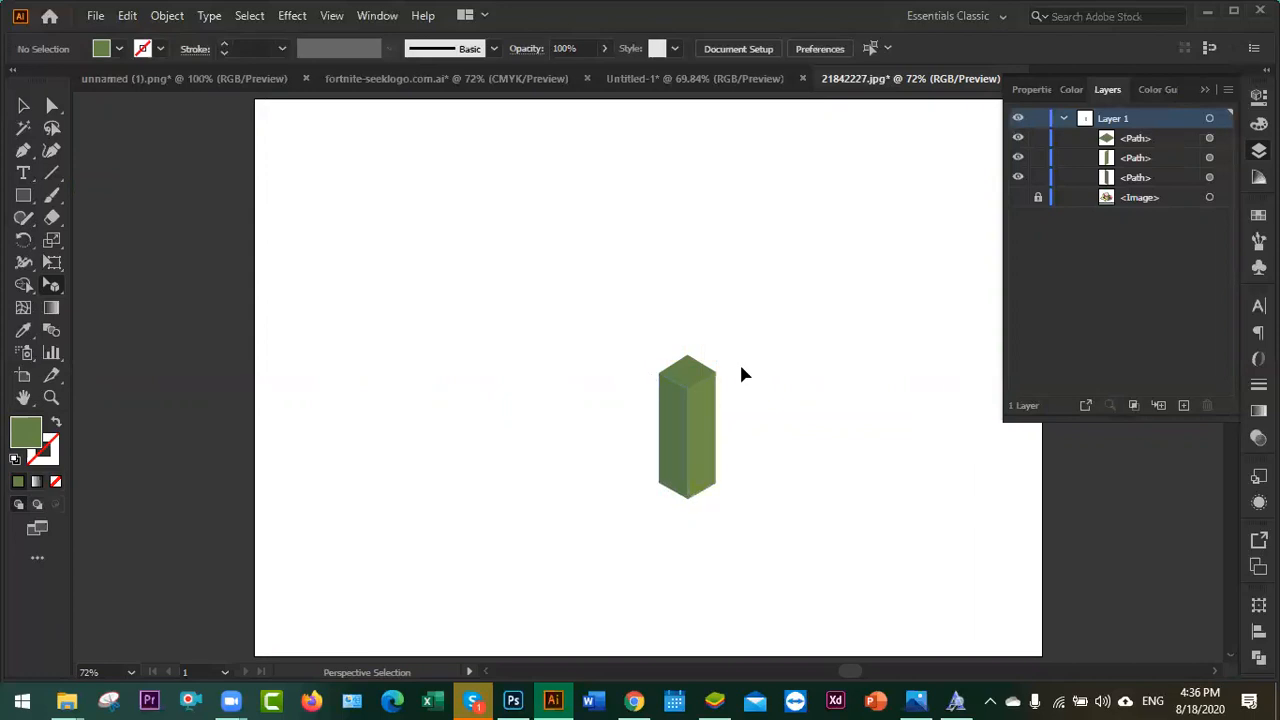
- Select all three faces of the hedge block and duplicate them up and to the right of the original
{"action": "key", "text": "v"}
{"action": "left_click_drag", "start_coordinate": [632, 328], "coordinate": [767, 527]}
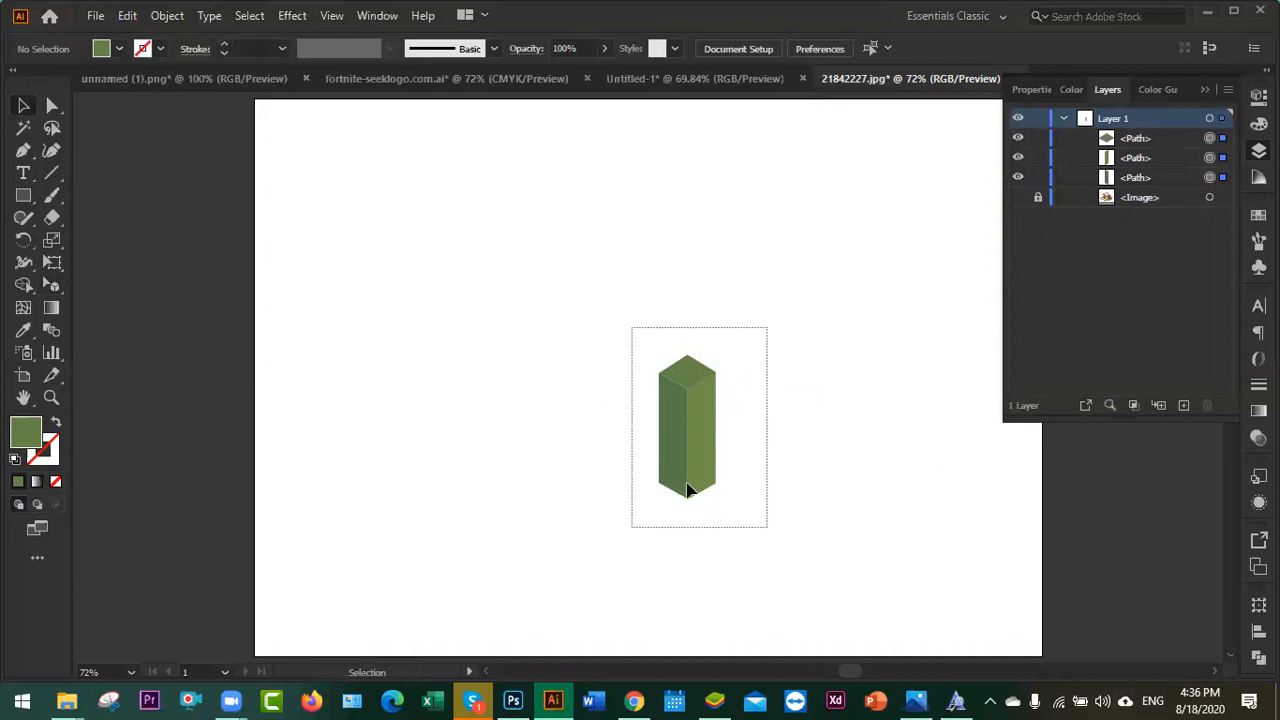
{"action": "left_click_drag", "start_coordinate": [694, 457], "coordinate": [786, 429]}
{"action": "left_click", "coordinate": [926, 489]}
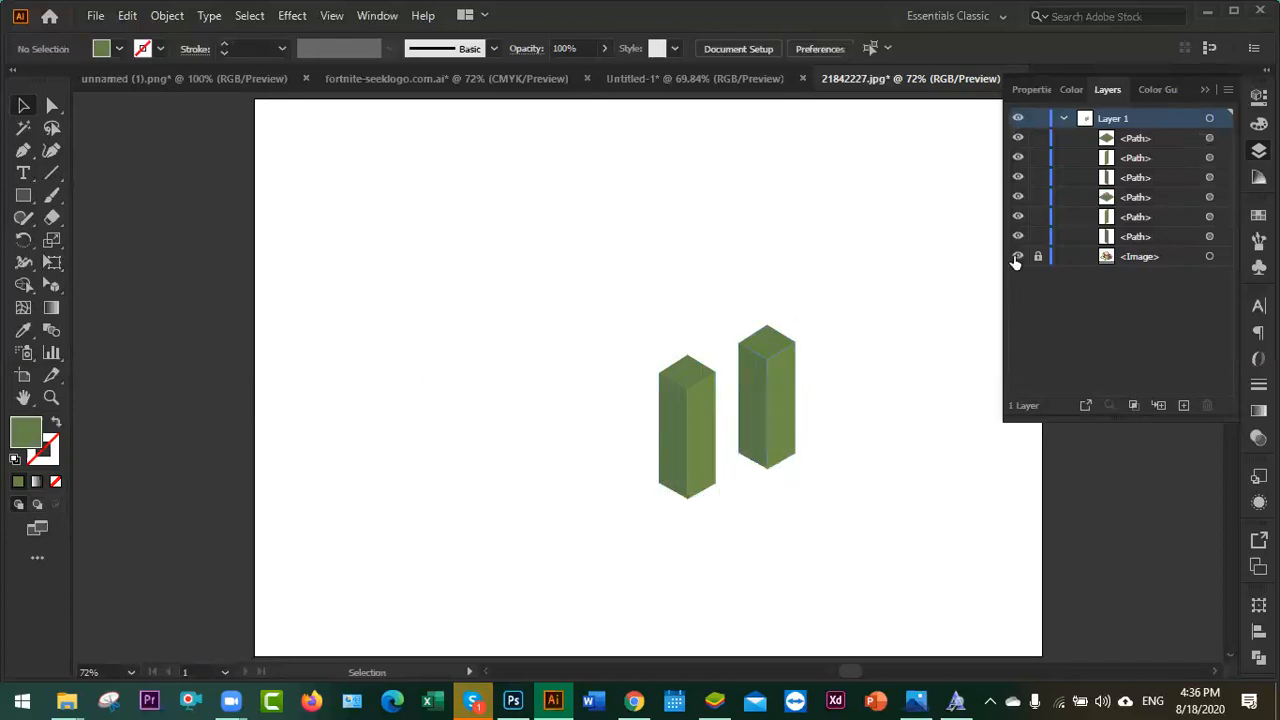
- Show the school reference image and move the copied hedge block onto the taller hedge behind the first one
{"action": "left_click", "coordinate": [1017, 257]}
{"action": "left_click", "coordinate": [766, 368]}
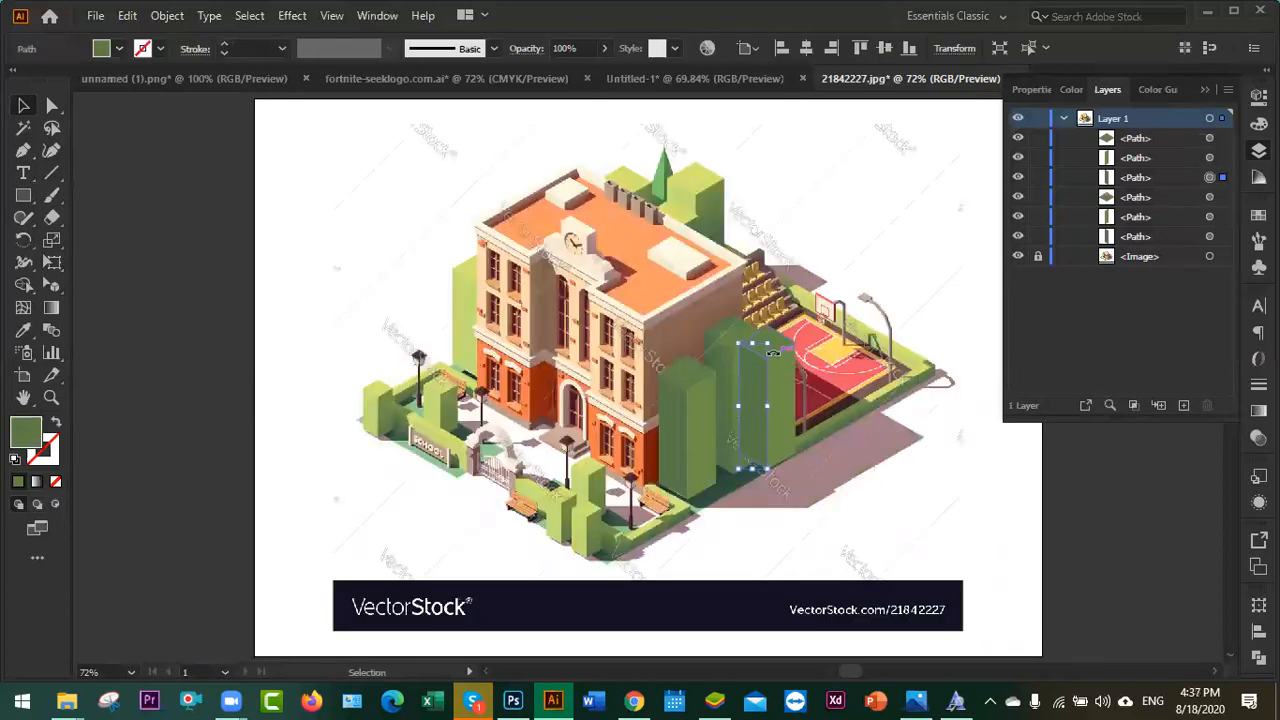
{"action": "left_click", "coordinate": [765, 470], "text": "shift"}
{"action": "left_click", "coordinate": [776, 440], "text": "shift"}
{"action": "left_click_drag", "start_coordinate": [795, 415], "coordinate": [747, 393]}
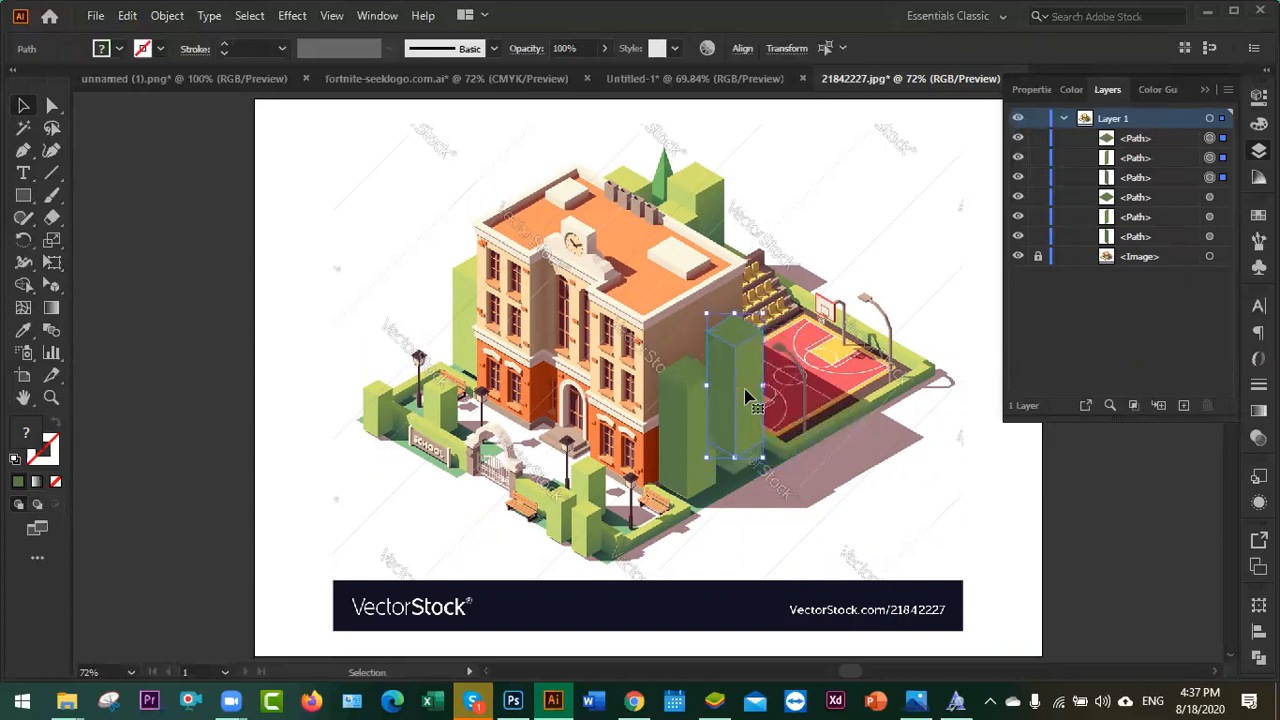
{"action": "left_click", "coordinate": [934, 366]}
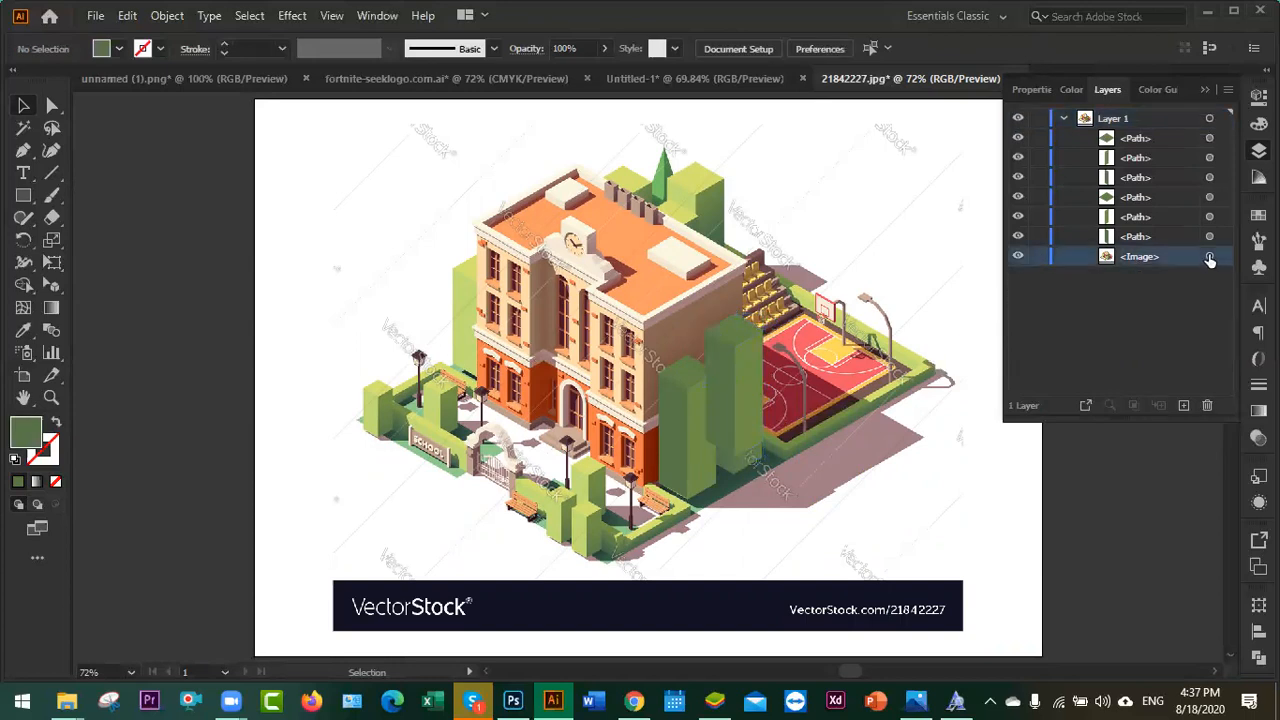
- Unlock the school image and move it left, clear of the two traced hedge blocks
{"action": "left_click_drag", "start_coordinate": [694, 294], "coordinate": [112, 285]}
{"action": "key", "text": "Escape"}
{"action": "left_click_drag", "start_coordinate": [241, 272], "coordinate": [205, 290]}
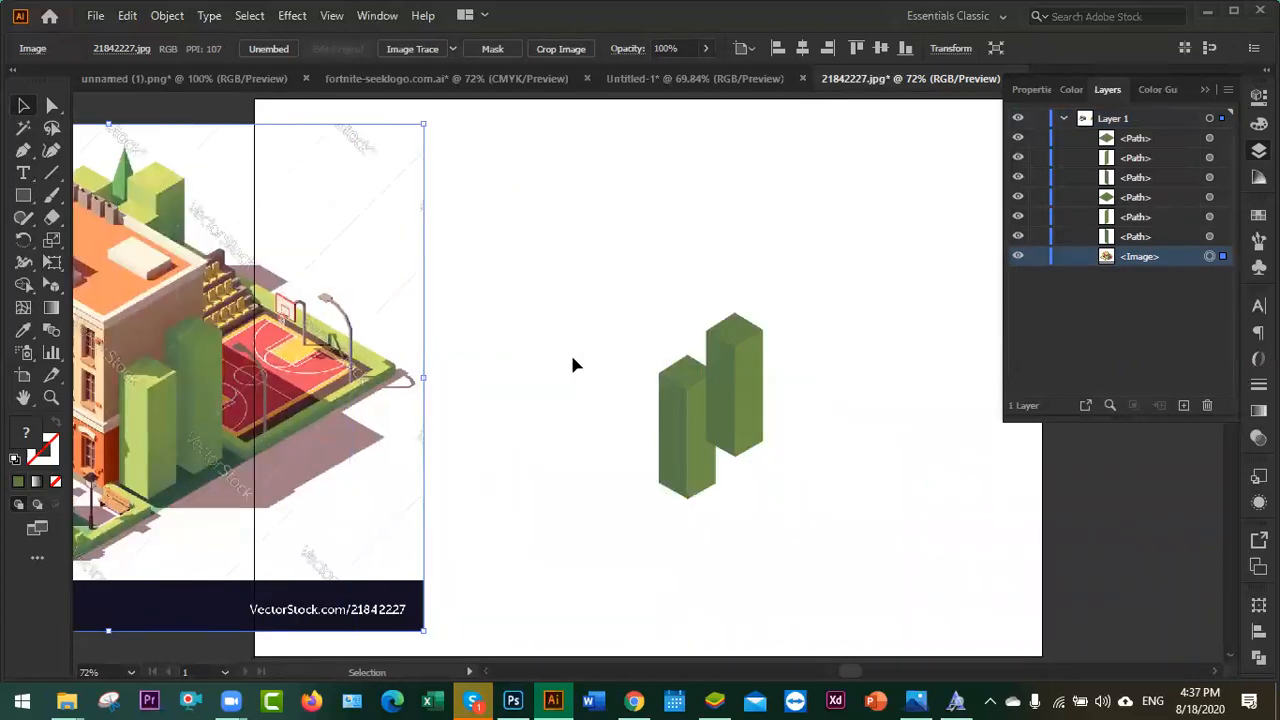
{"action": "left_click", "coordinate": [762, 446]}
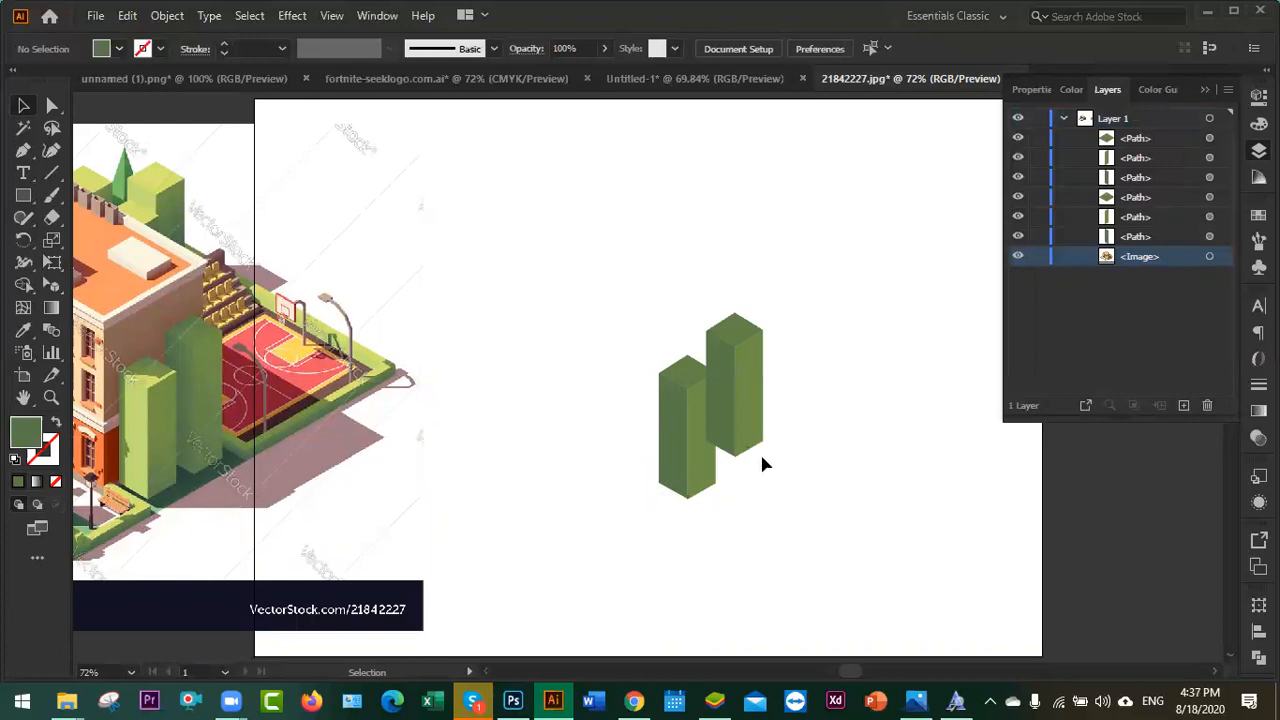
- Send the three faces of the rear hedge block to the back so the front block overlaps them
{"action": "left_click", "coordinate": [706, 390]}
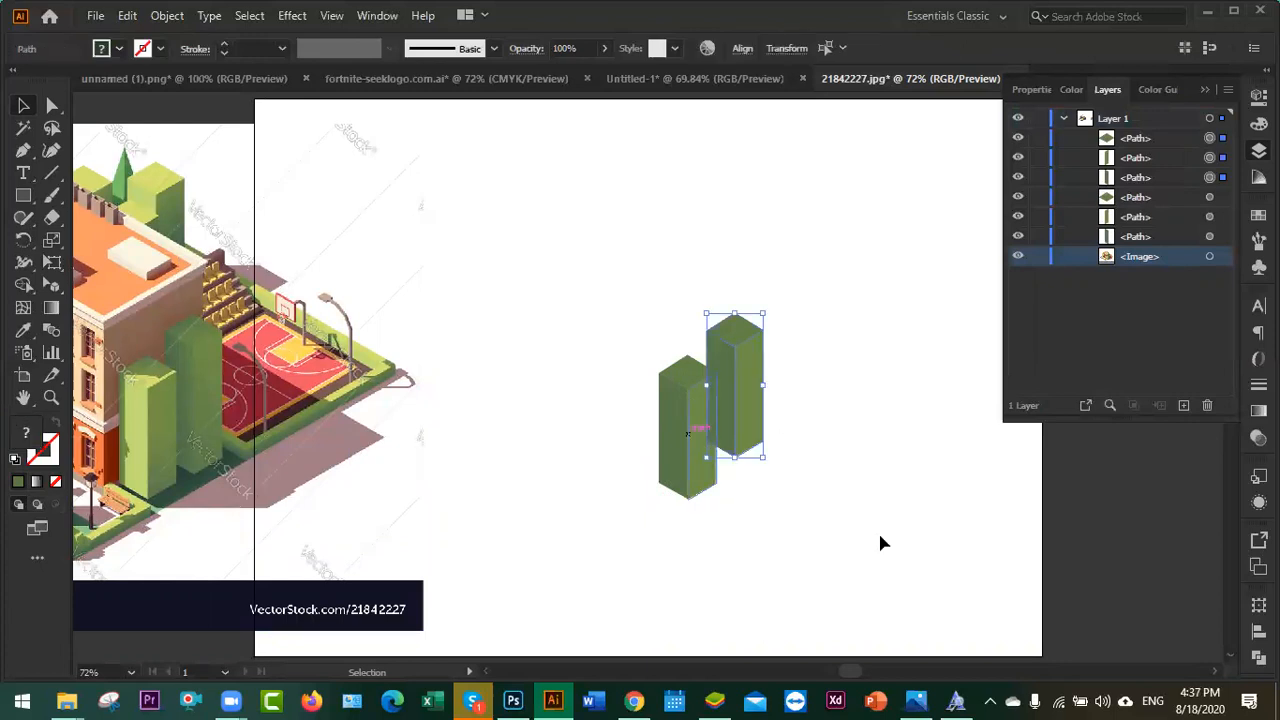
{"action": "key", "text": "ctrl+shift+bracketleft"}
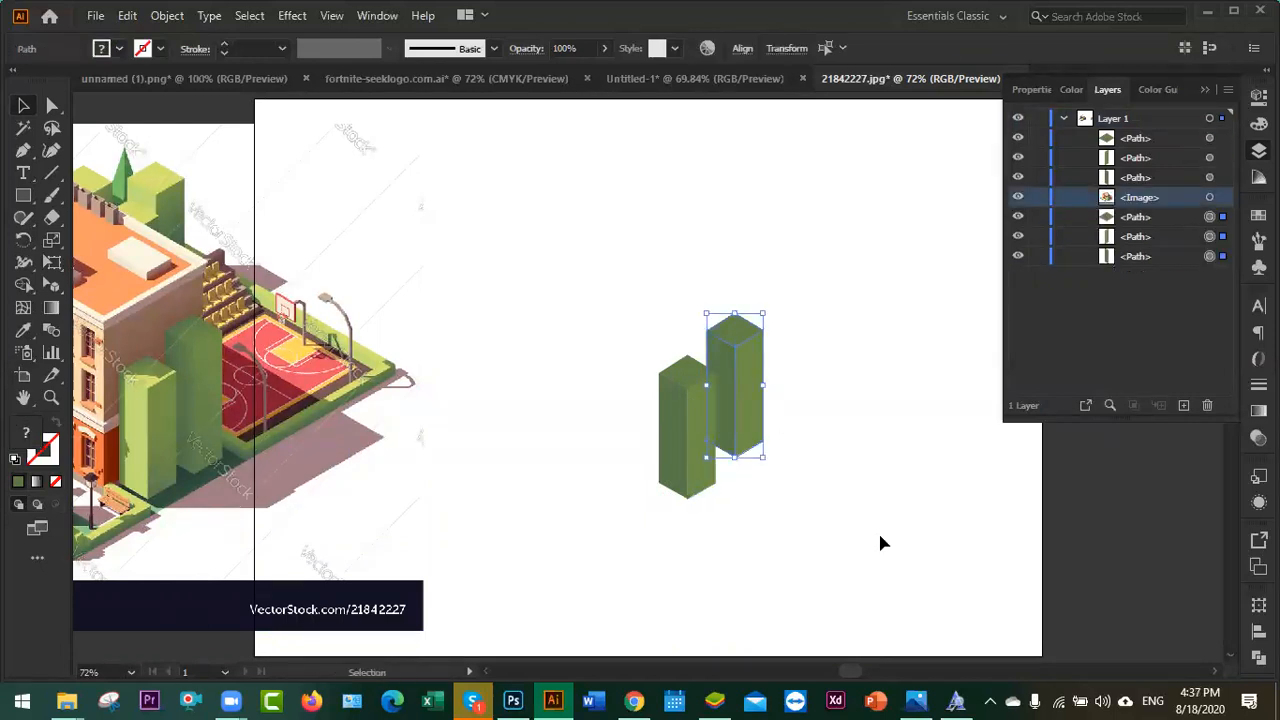
{"action": "left_click", "coordinate": [868, 543]}
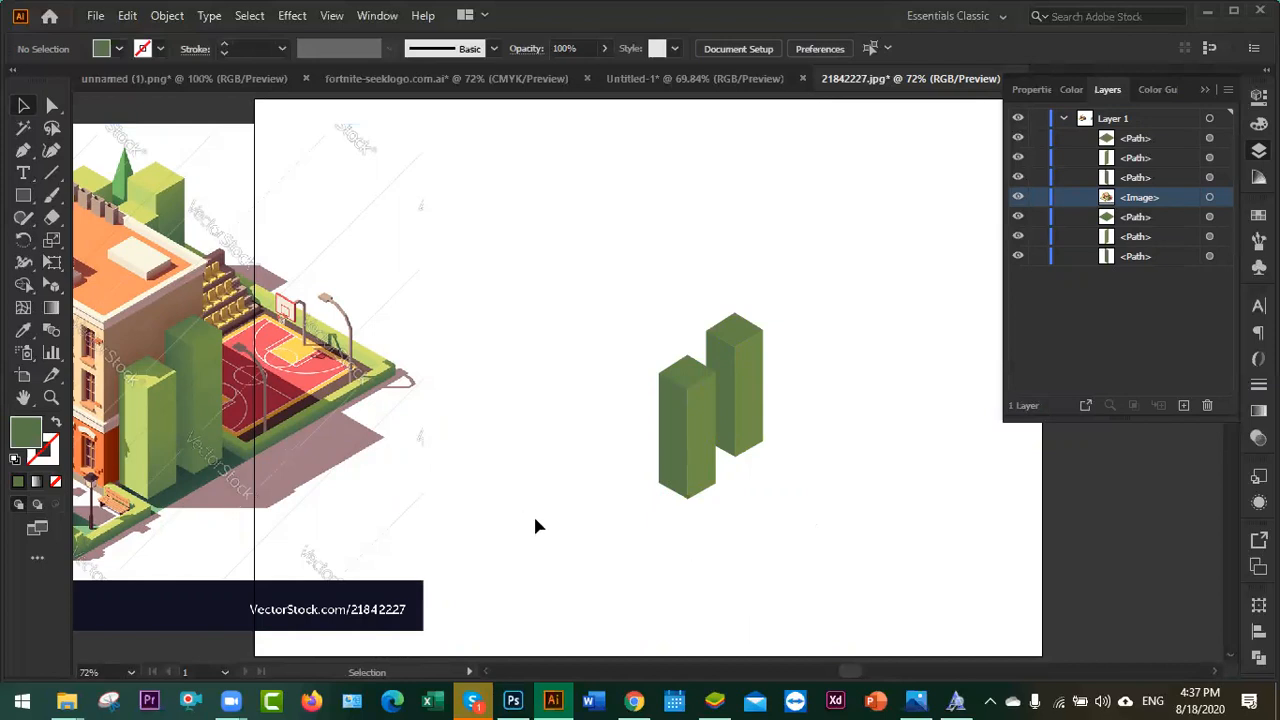
- Move the school image back onto the artboard, then reorder it beneath all hedge paths and lock it
{"action": "left_click_drag", "start_coordinate": [134, 363], "coordinate": [763, 376]}
{"action": "left_click_drag", "start_coordinate": [682, 355], "coordinate": [633, 300]}
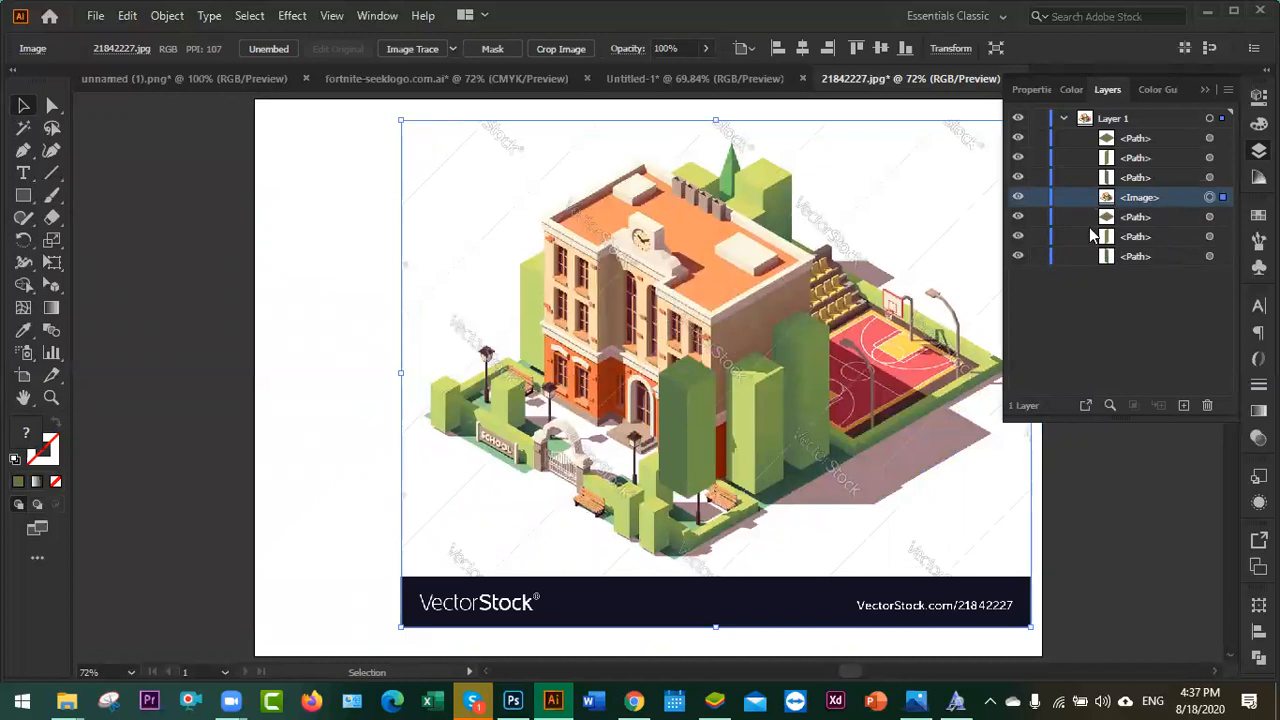
{"action": "left_click", "coordinate": [1038, 197]}
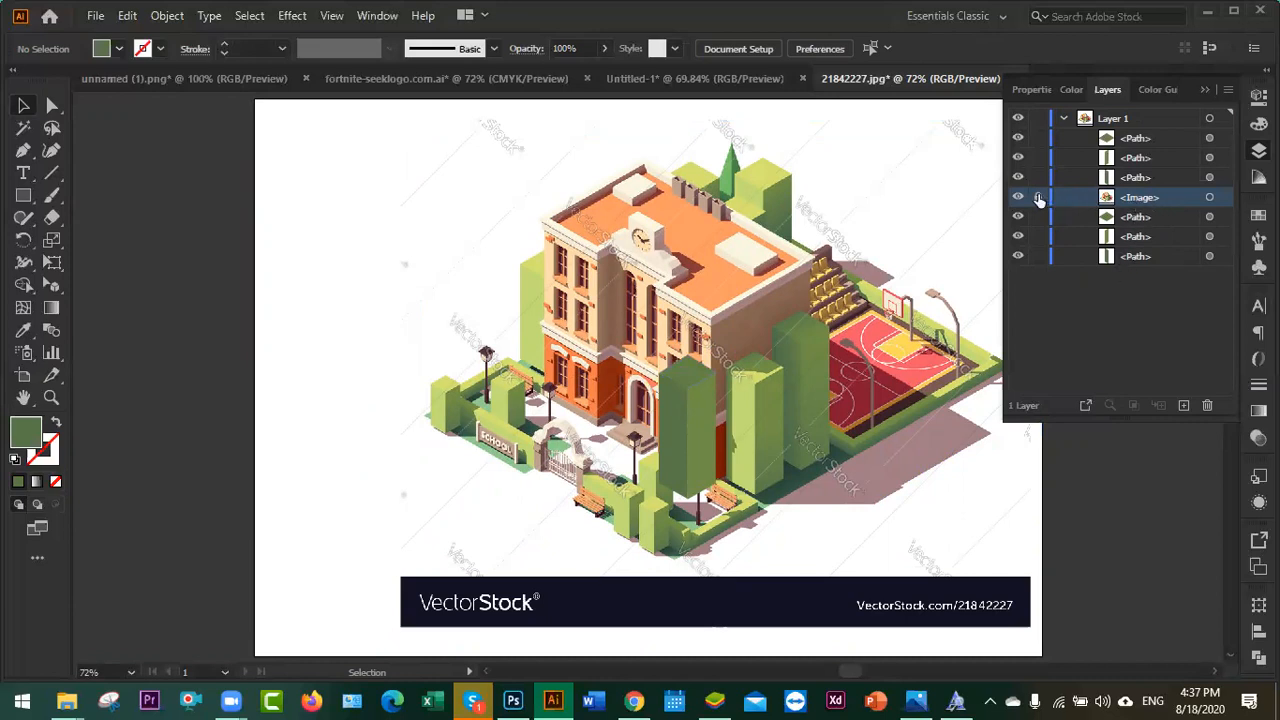
{"action": "left_click_drag", "start_coordinate": [1146, 200], "coordinate": [1150, 272]}
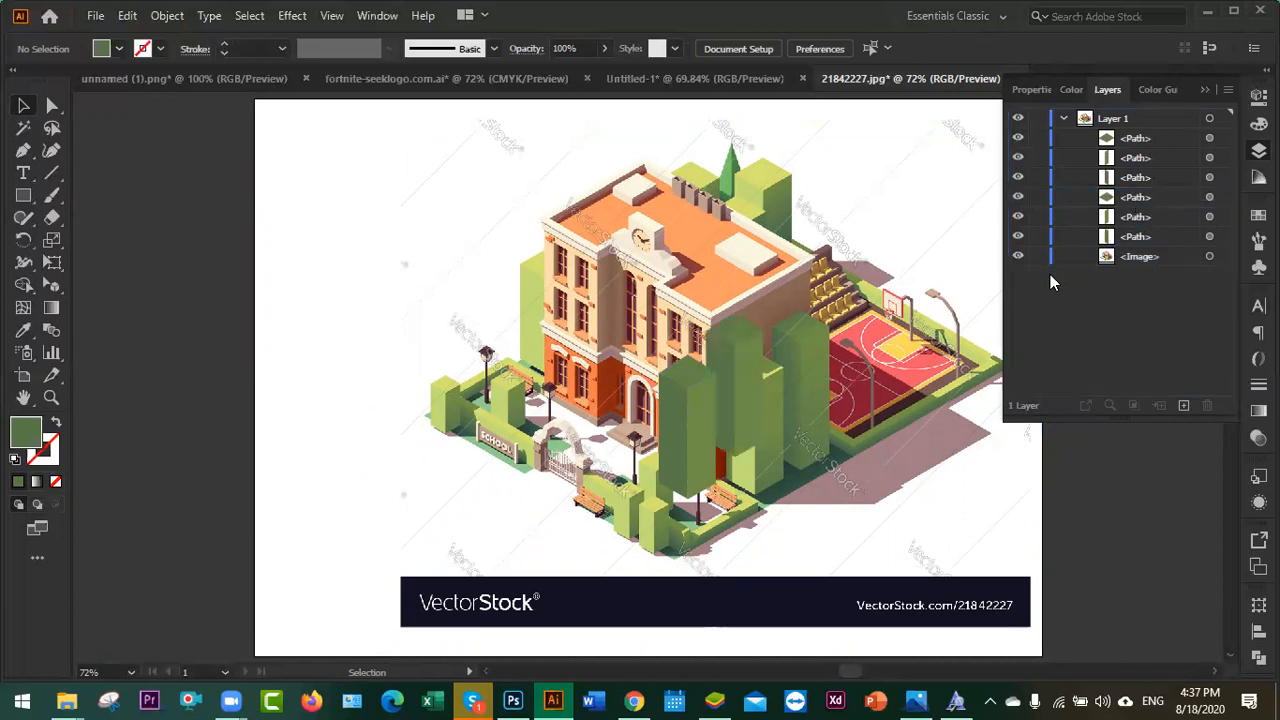
{"action": "left_click", "coordinate": [1039, 258]}
- Hide all six hedge face paths, leaving only the school image visible
{"action": "left_click", "coordinate": [1018, 236]}
{"action": "left_click", "coordinate": [1018, 216]}
{"action": "left_click_drag", "start_coordinate": [1018, 197], "coordinate": [1019, 137]}
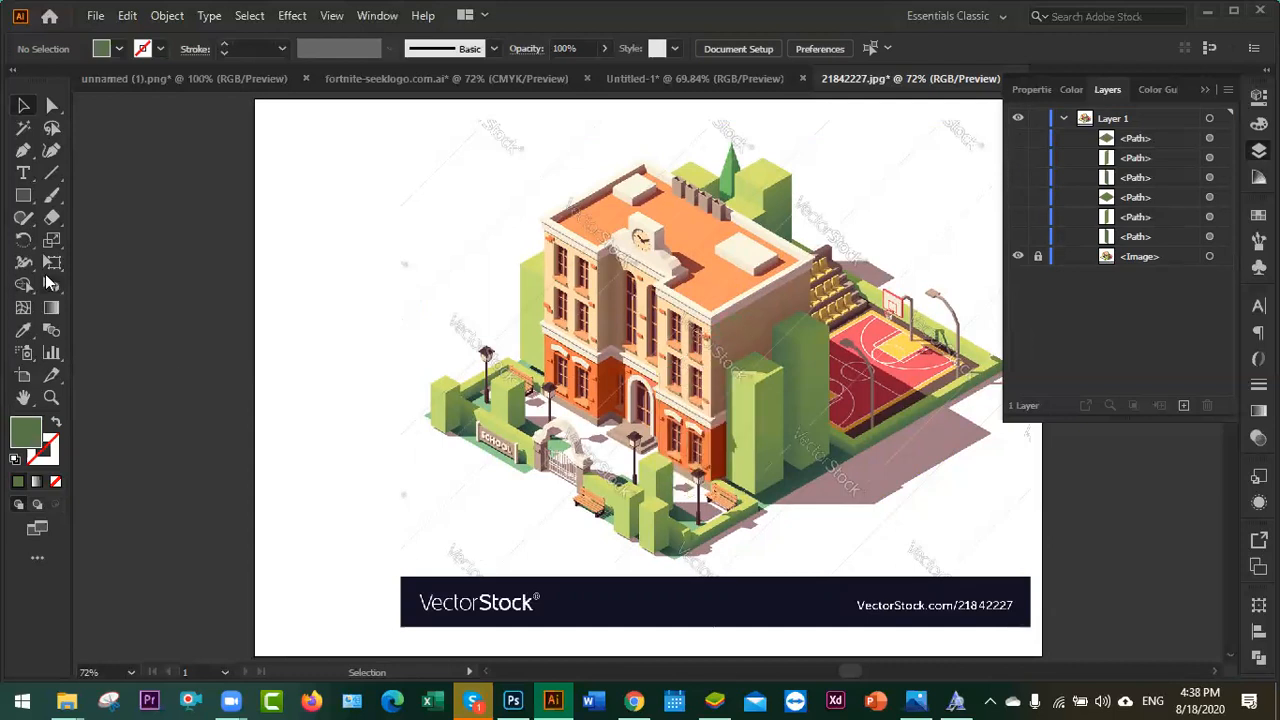
- Show the perspective grid over the school image and make the left plane active
{"action": "left_click_drag", "start_coordinate": [52, 285], "coordinate": [105, 283]}
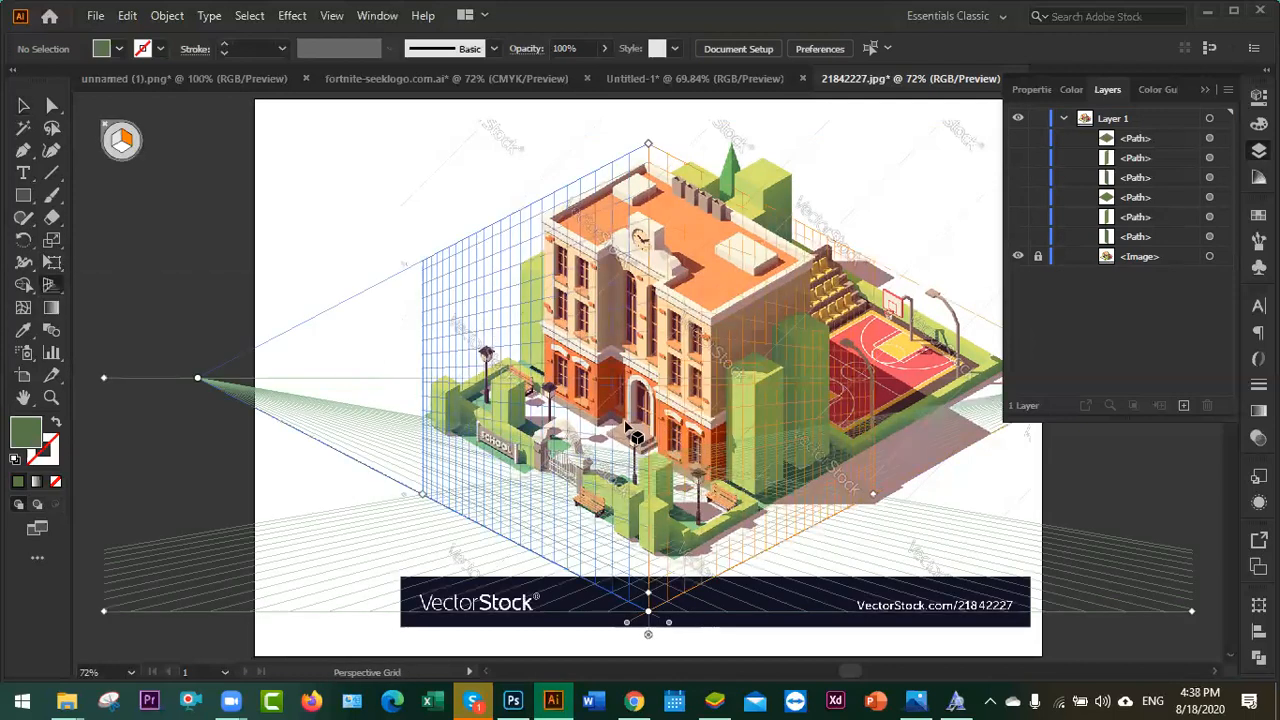
{"action": "key", "text": "shift+v"}
{"action": "key", "text": "shift+p"}
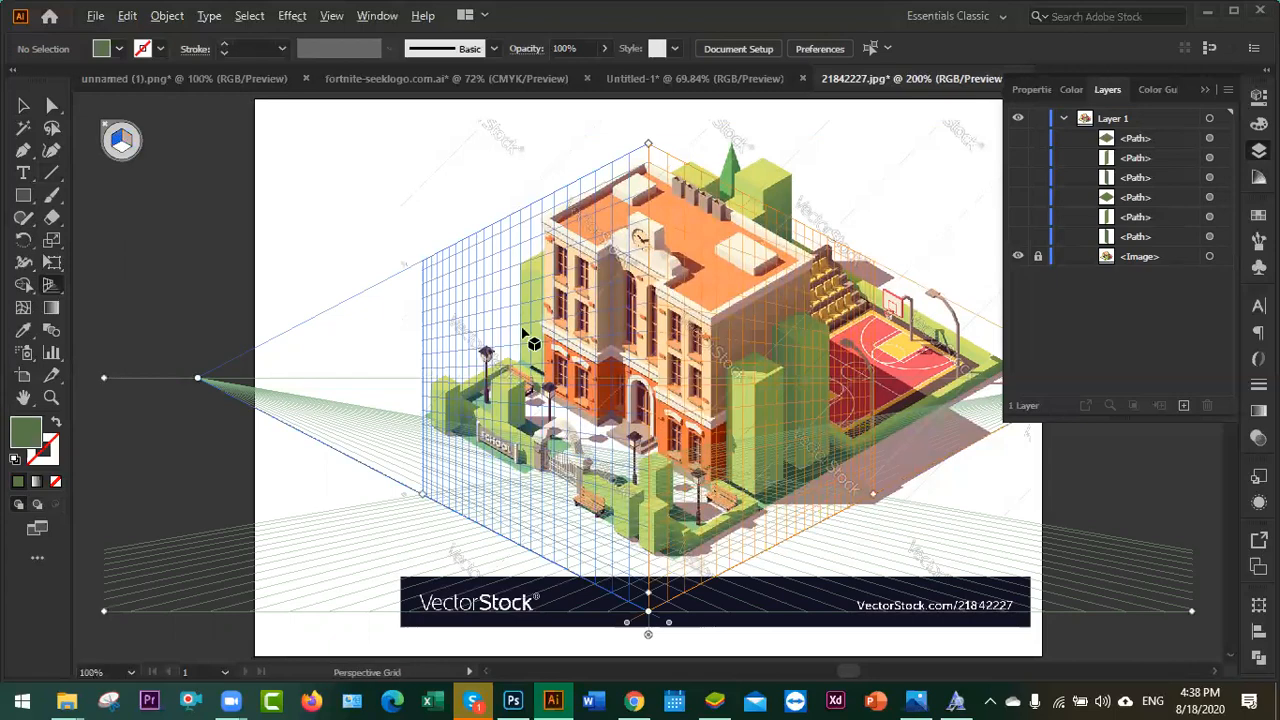
- Draw a narrow green rectangle over the left upright of the entrance arch and widen it to the upright's width
{"action": "scroll", "coordinate": [533, 343], "scroll_direction": "up", "scroll_amount": 3}
{"action": "left_click_drag", "start_coordinate": [877, 494], "coordinate": [686, 246]}
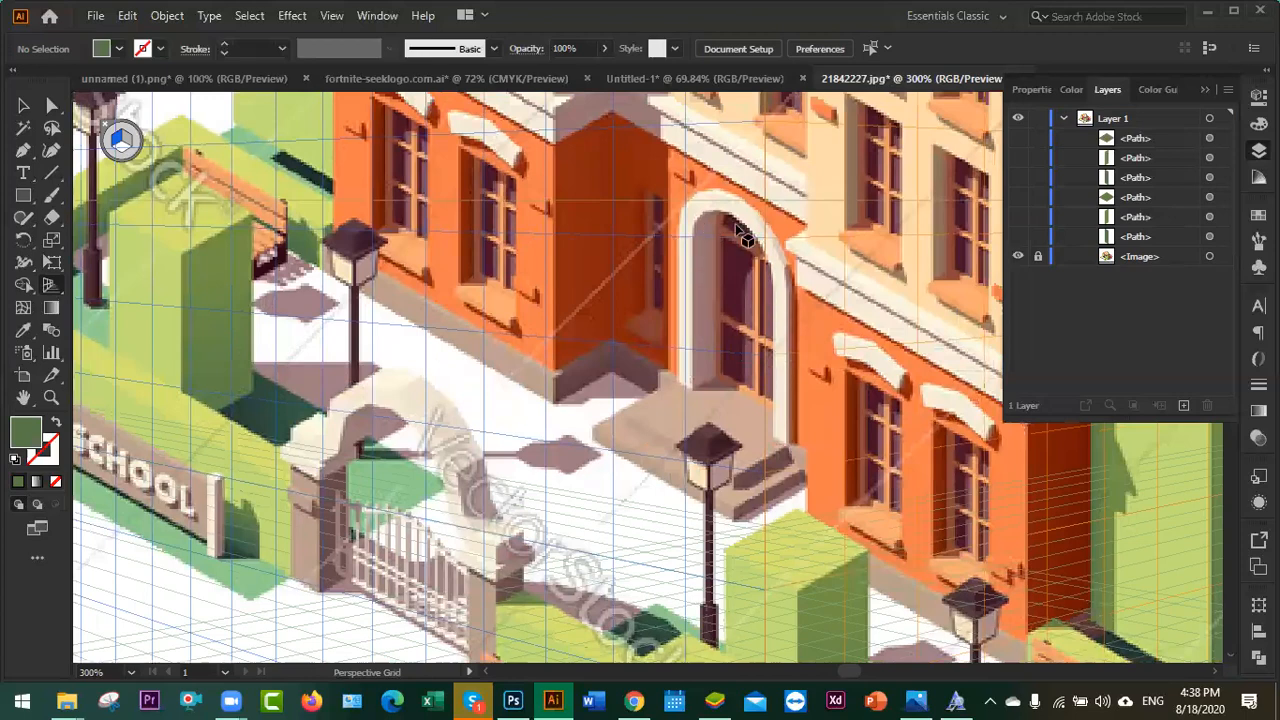
{"action": "scroll", "coordinate": [768, 298], "scroll_direction": "up", "scroll_amount": 1}
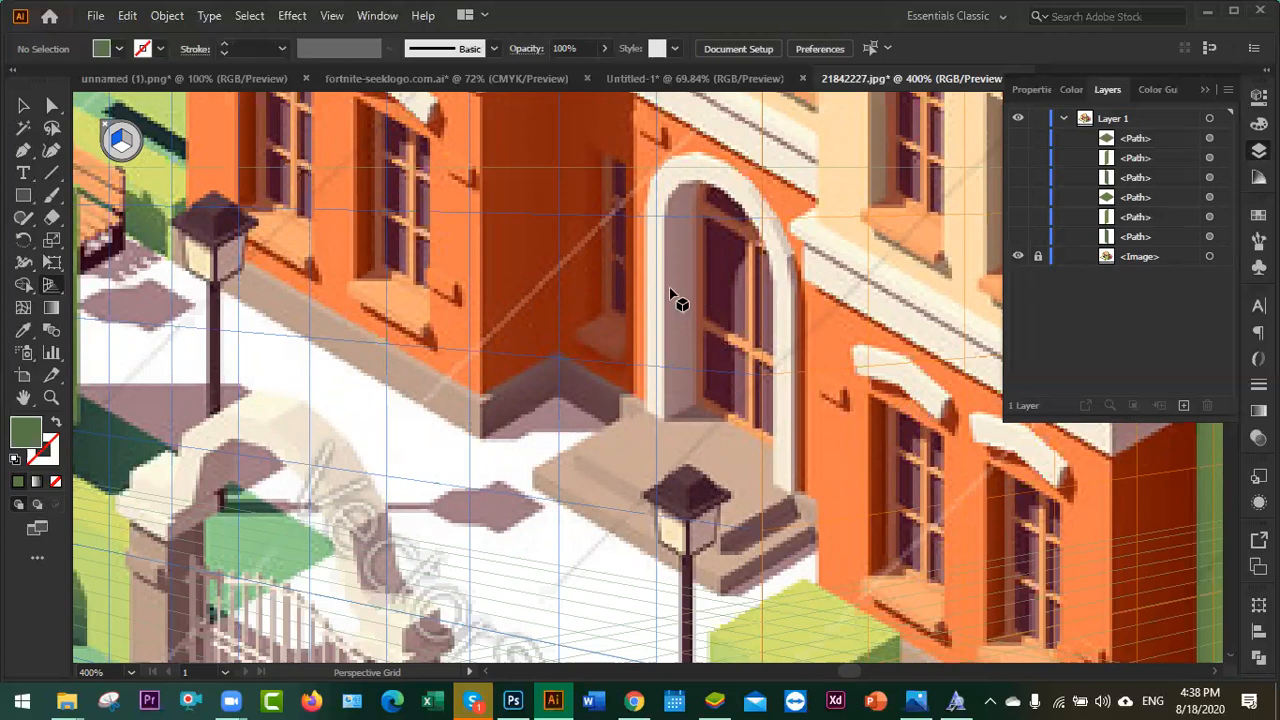
{"action": "left_click", "coordinate": [23, 196]}
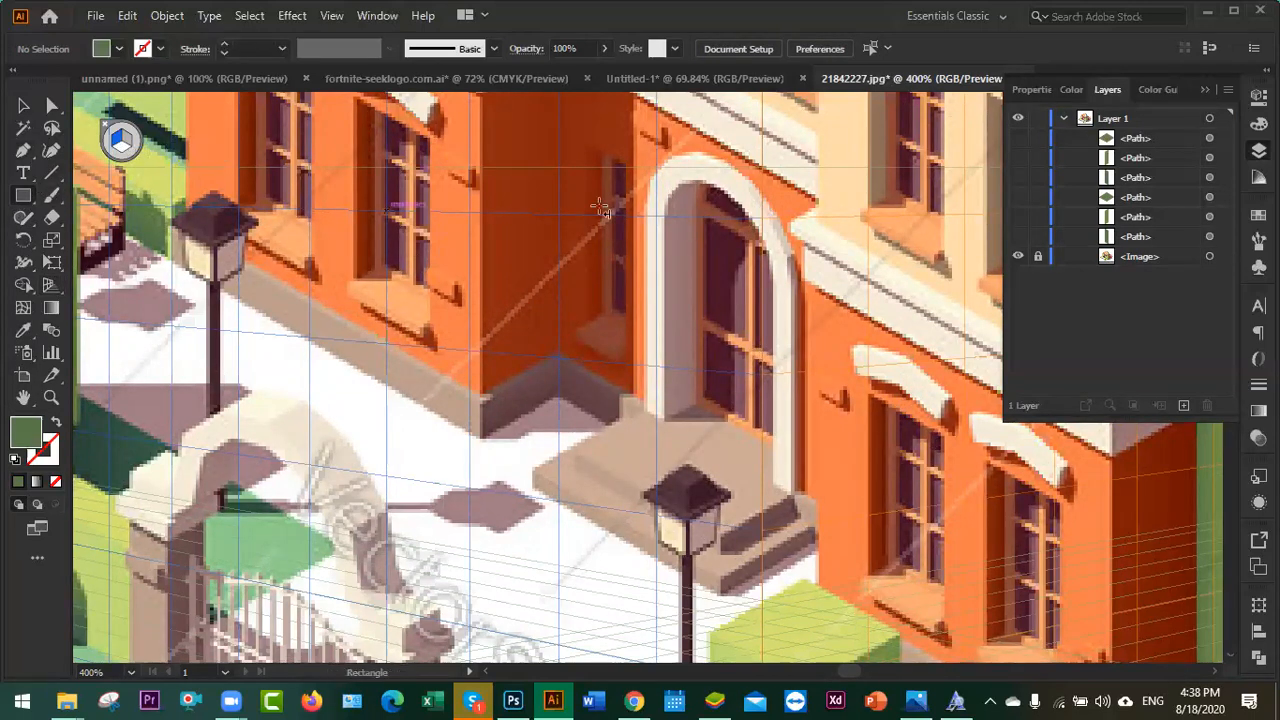
{"action": "left_click_drag", "start_coordinate": [657, 214], "coordinate": [666, 421]}
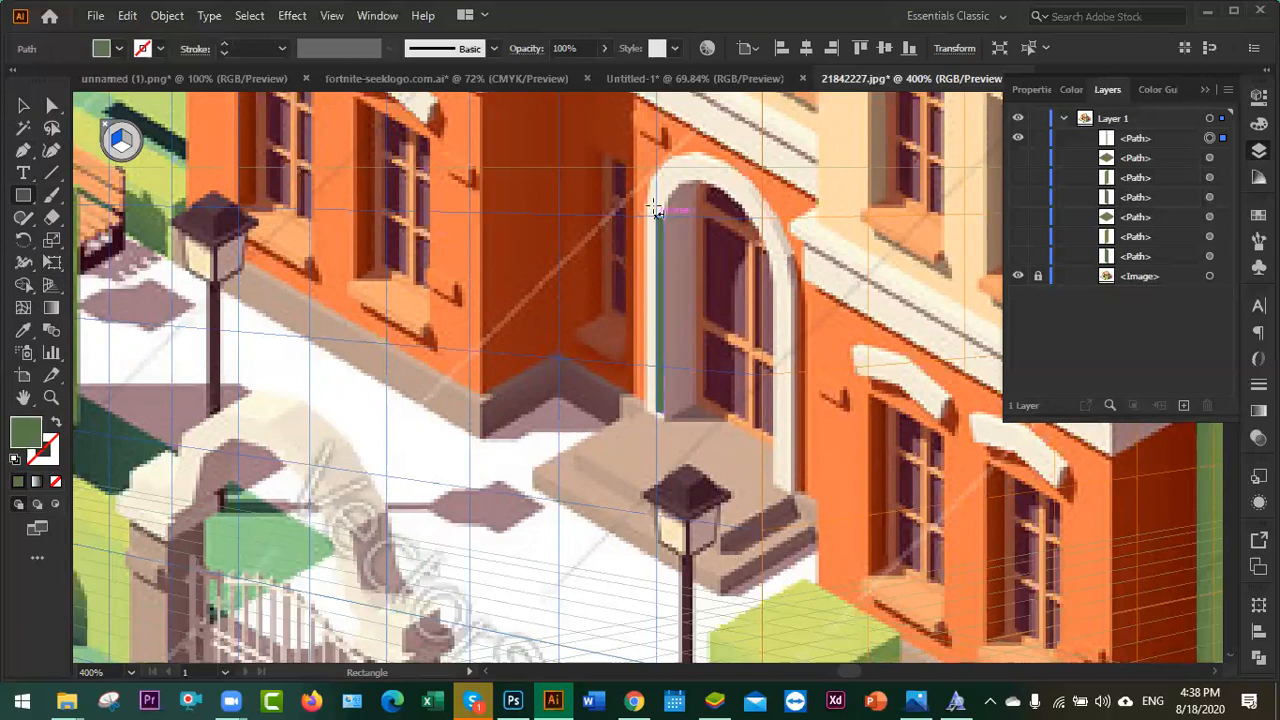
{"action": "key", "text": "v"}
{"action": "left_click_drag", "start_coordinate": [656, 314], "coordinate": [644, 313]}
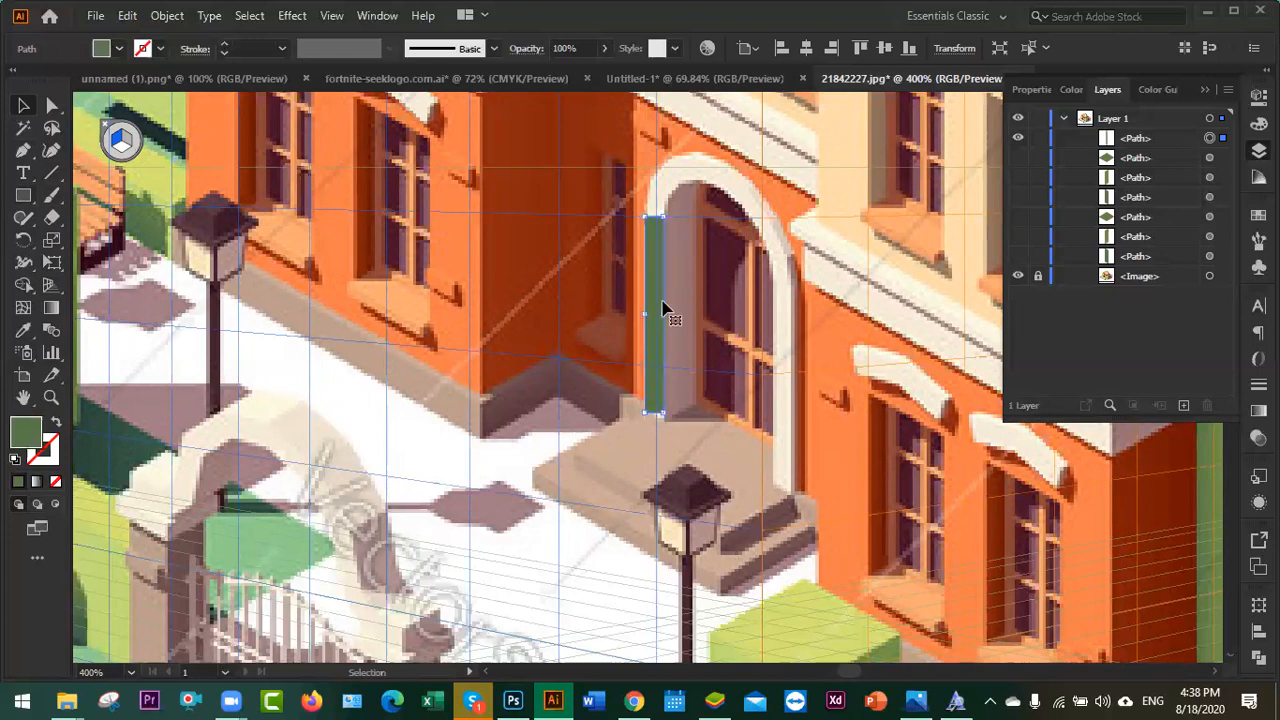
{"action": "left_click_drag", "start_coordinate": [661, 215], "coordinate": [662, 215]}
- Duplicate the green strip onto the arch's right upright and lower its bottom right corner to follow the sloping base
{"action": "left_click_drag", "start_coordinate": [655, 275], "coordinate": [780, 343]}
{"action": "key", "text": "a"}
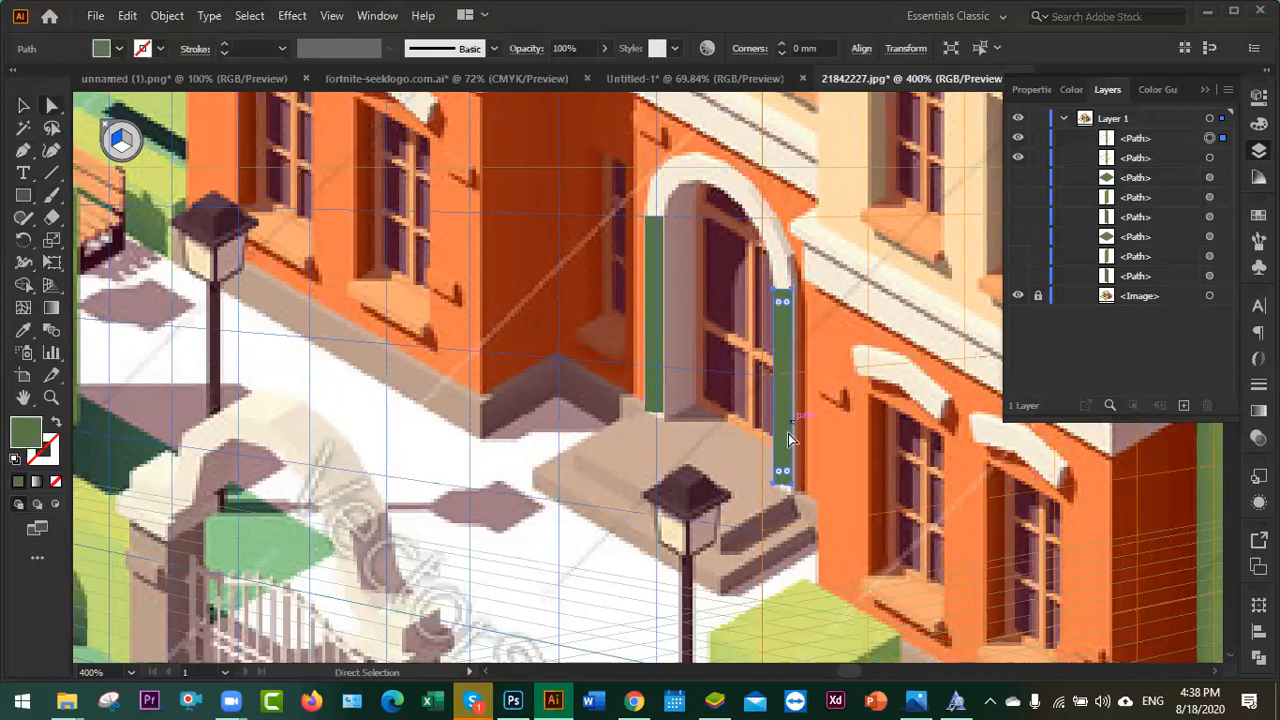
{"action": "scroll", "coordinate": [800, 476], "scroll_direction": "up", "scroll_amount": 5}
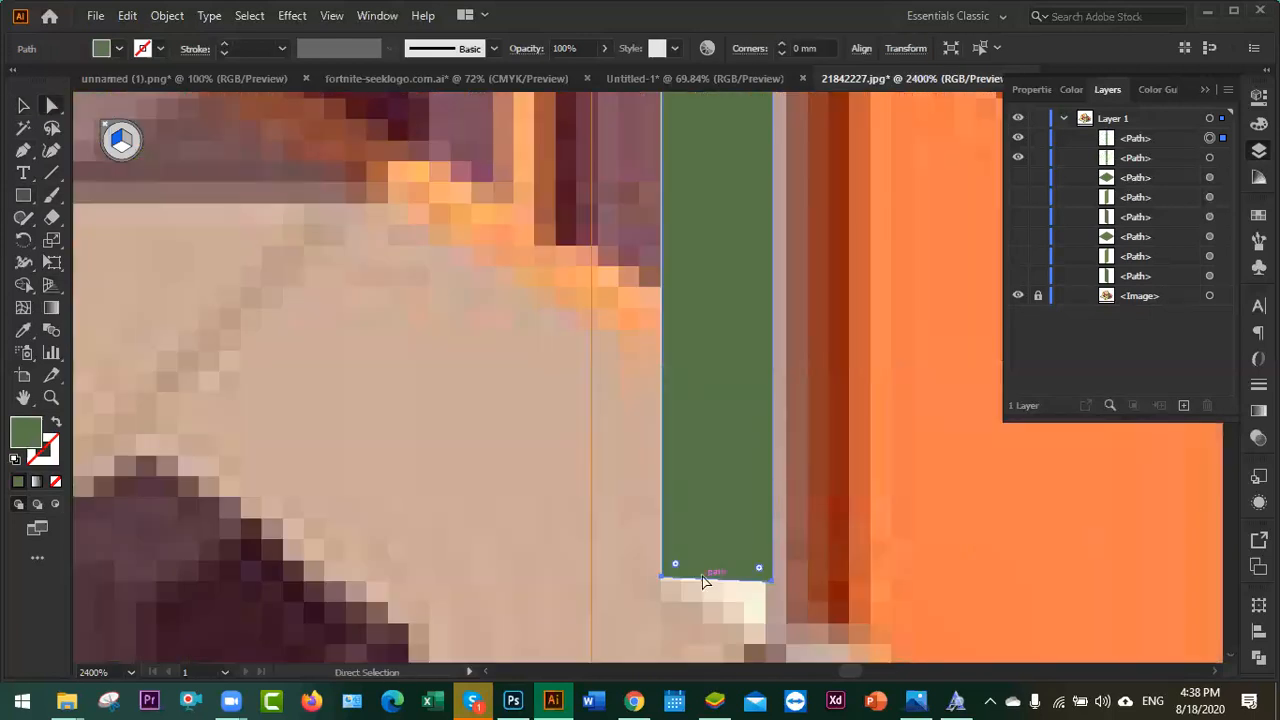
{"action": "left_click_drag", "start_coordinate": [661, 589], "coordinate": [766, 649]}
{"action": "scroll", "coordinate": [766, 572], "scroll_direction": "down", "scroll_amount": 3}
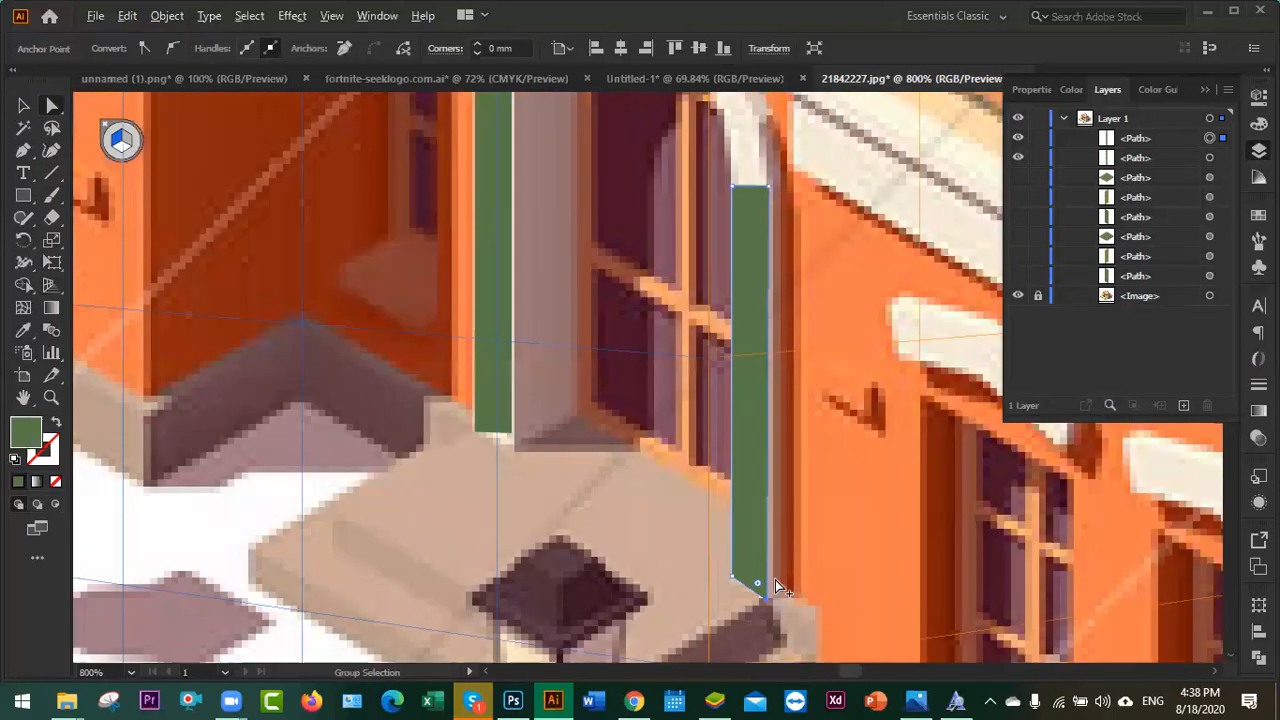
- Raise the top corners of the right strip so its upper edge slopes down to the right where the arch begins
{"action": "scroll", "coordinate": [765, 395], "scroll_direction": "down", "scroll_amount": 2}
{"action": "scroll", "coordinate": [757, 371], "scroll_direction": "up", "scroll_amount": 2}
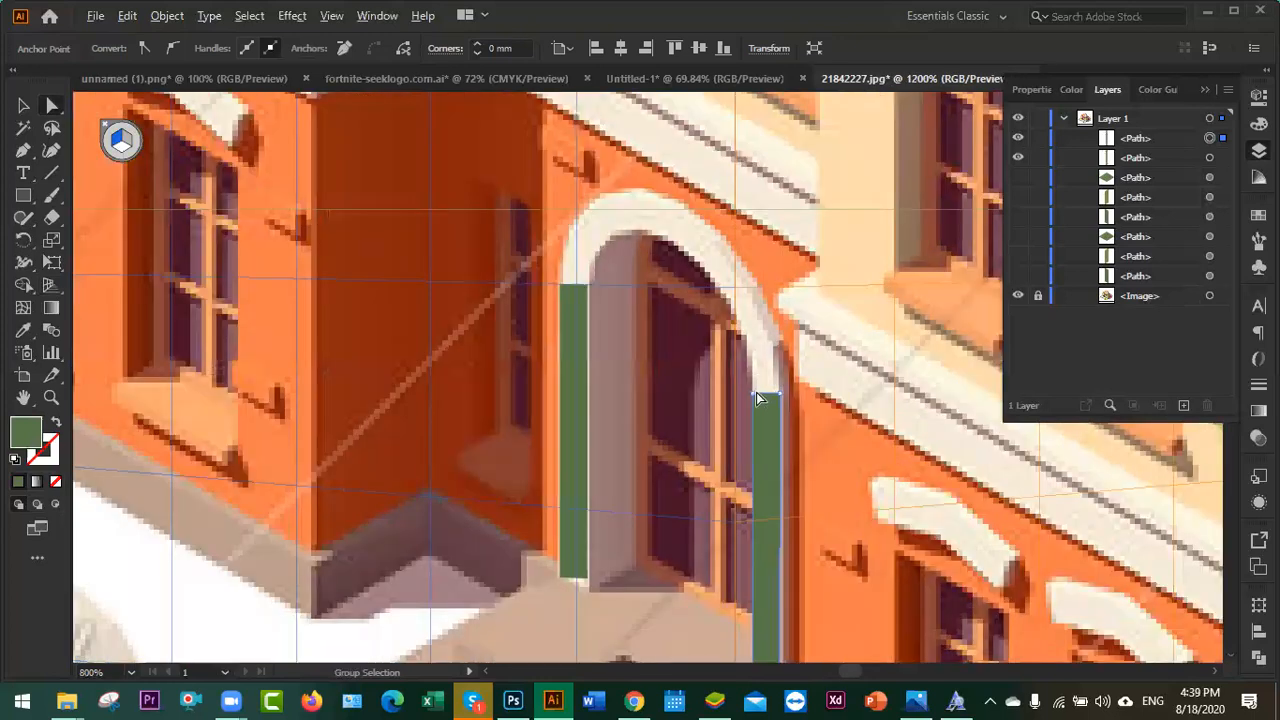
{"action": "scroll", "coordinate": [740, 420], "scroll_direction": "up", "scroll_amount": 3}
{"action": "left_click_drag", "start_coordinate": [722, 486], "coordinate": [722, 321]}
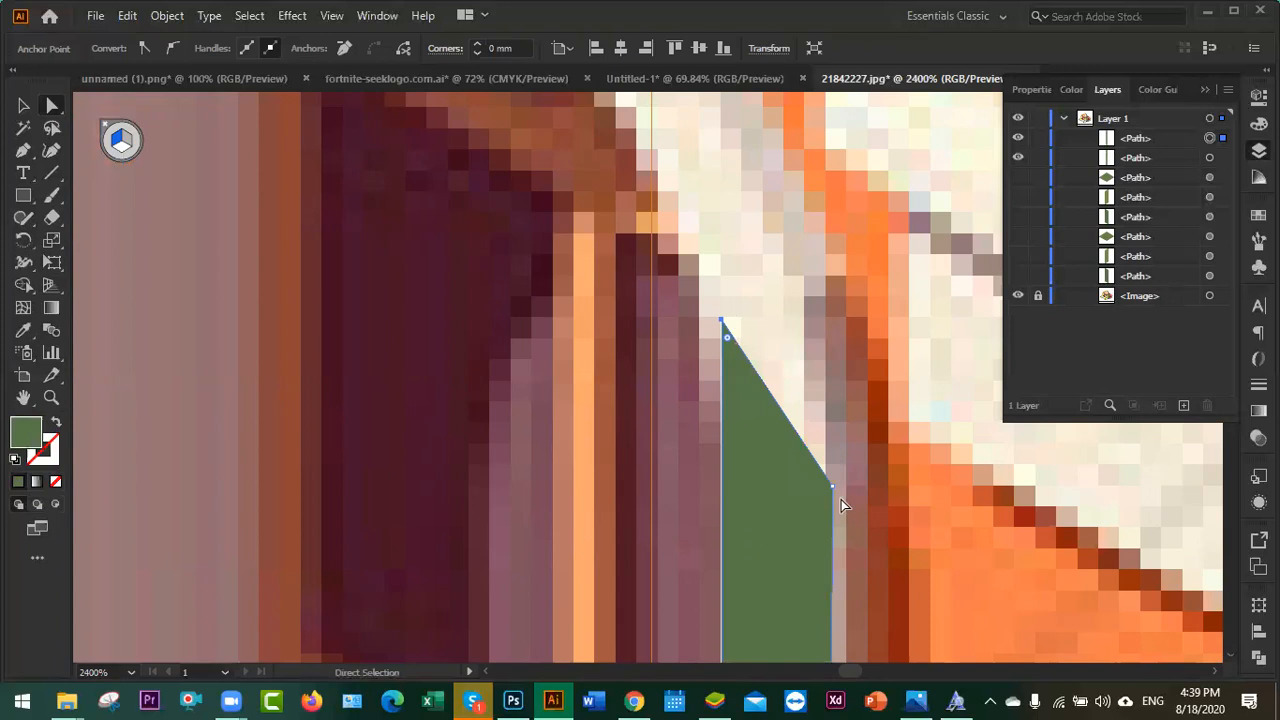
{"action": "left_click_drag", "start_coordinate": [831, 487], "coordinate": [828, 354]}
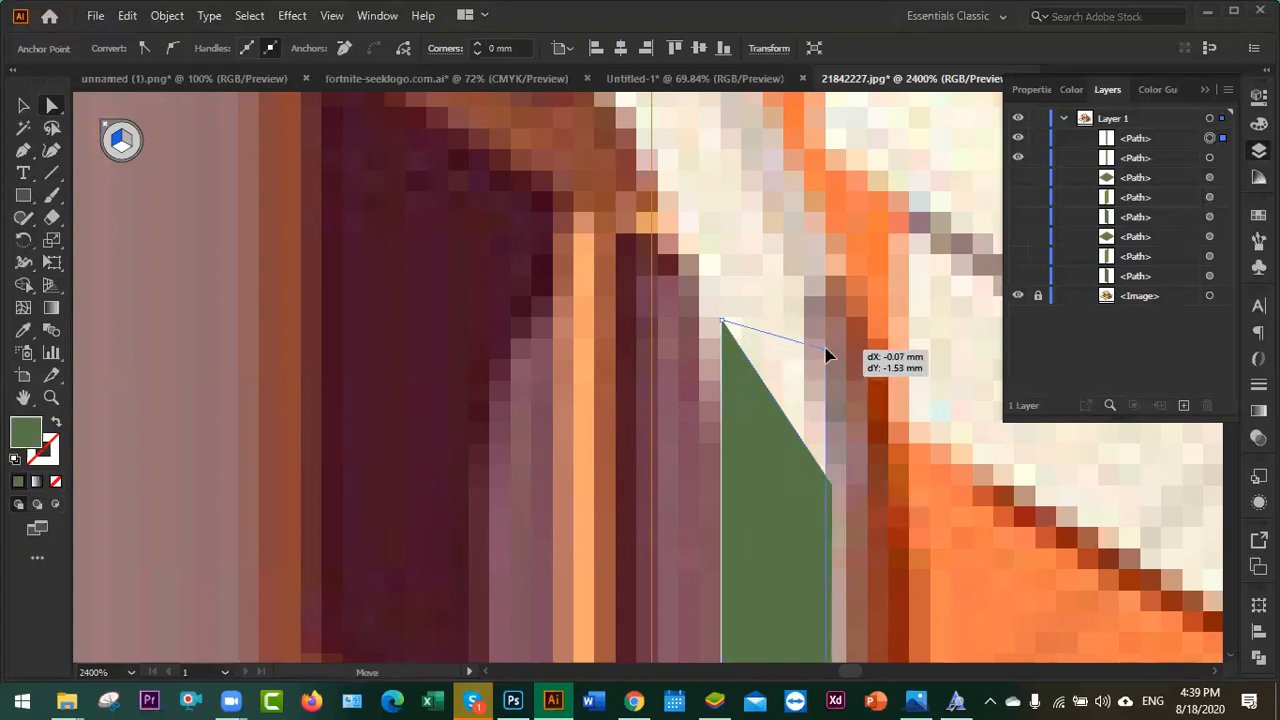
{"action": "left_click_drag", "start_coordinate": [818, 412], "coordinate": [816, 420]}
{"action": "scroll", "coordinate": [812, 436], "scroll_direction": "down", "scroll_amount": 5}
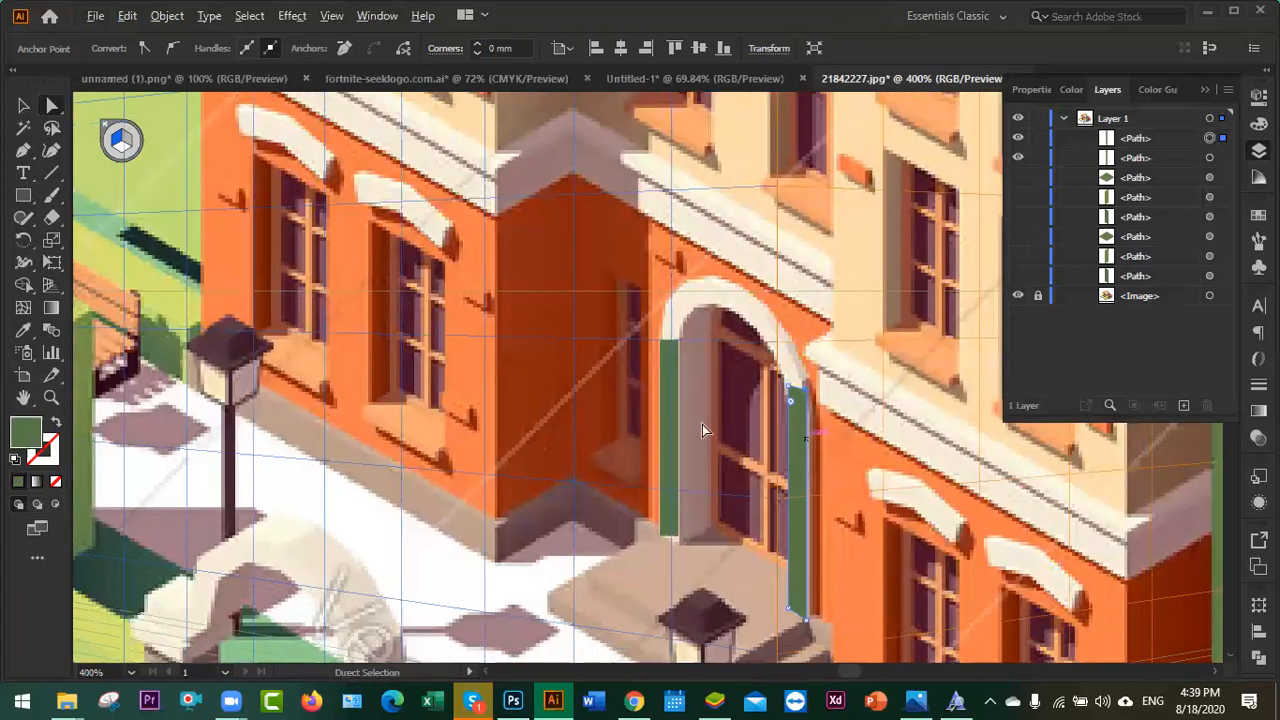
- Delete the strip on the arch's left upright and replace it with a copy of the slanted right strip
{"action": "left_click", "coordinate": [670, 424]}
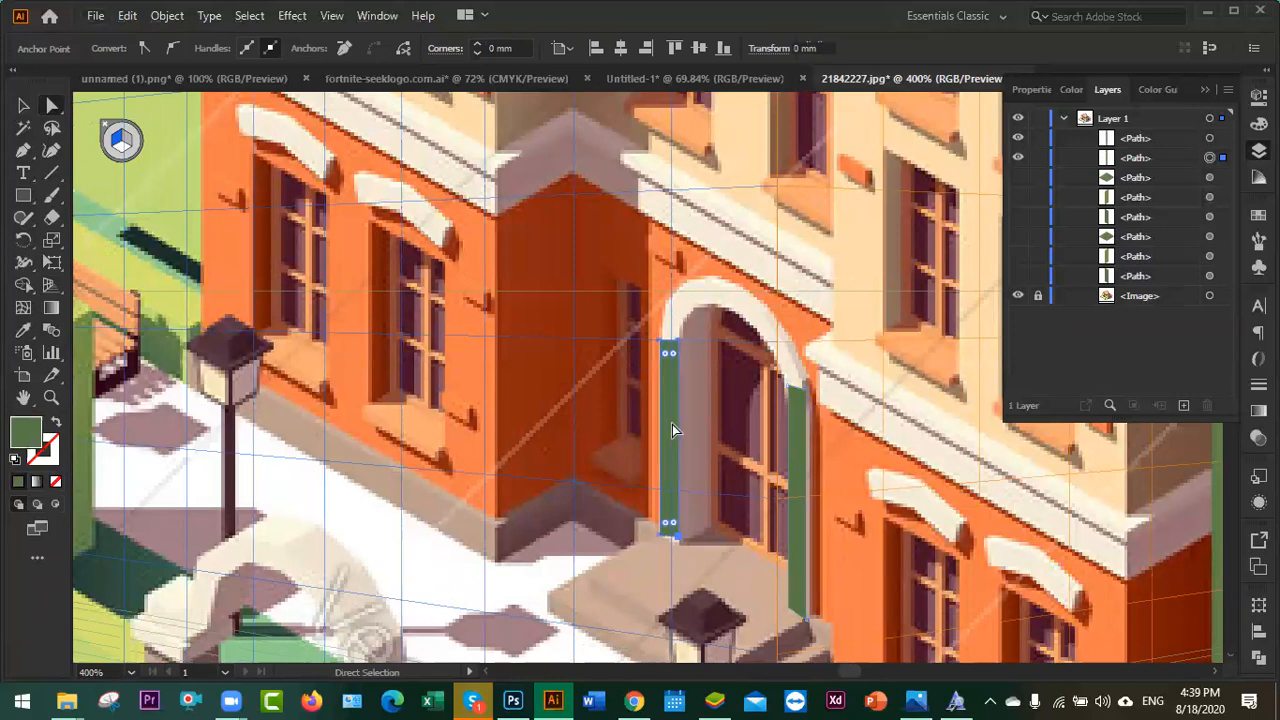
{"action": "key", "text": "Delete"}
{"action": "left_click", "coordinate": [805, 464]}
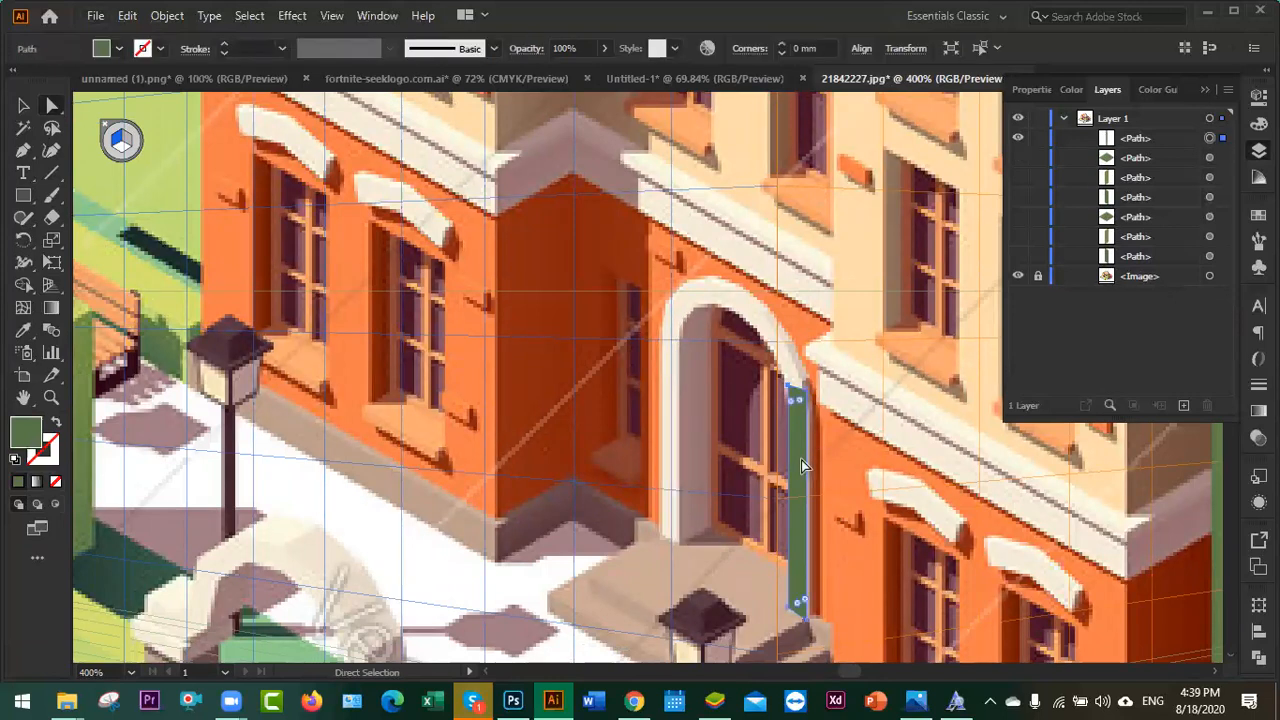
{"action": "left_click_drag", "start_coordinate": [788, 466], "coordinate": [677, 393]}
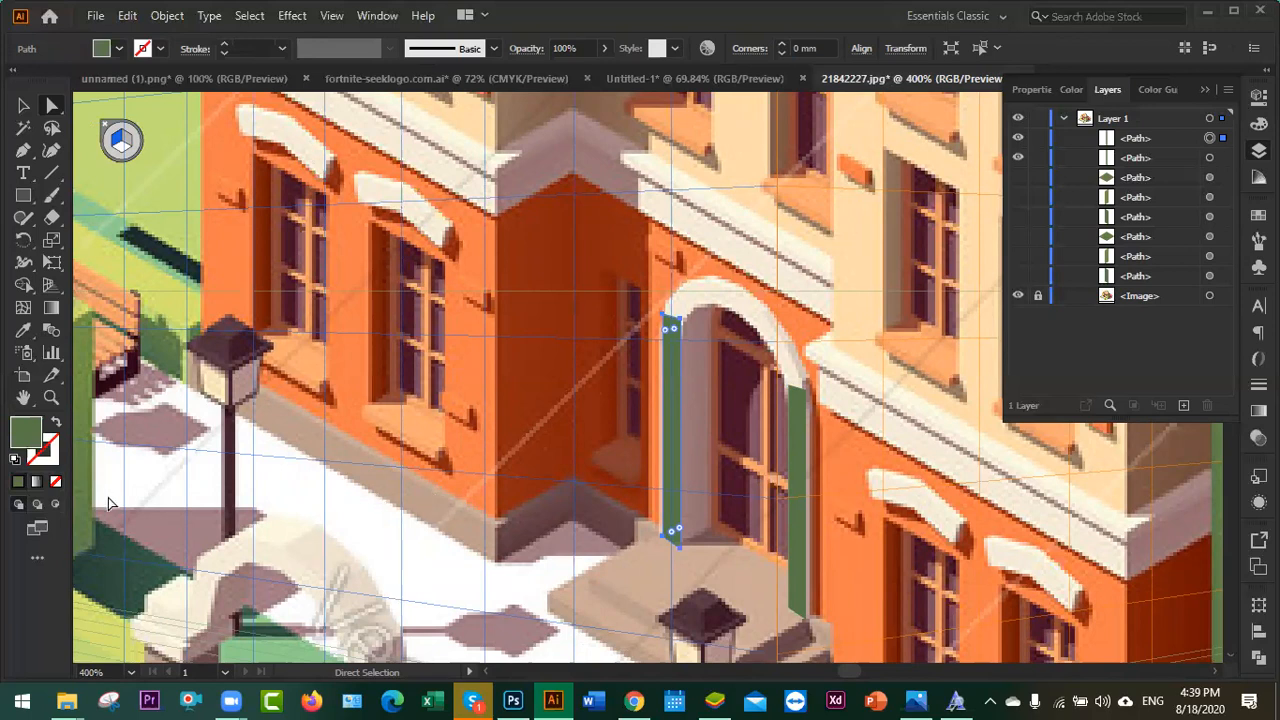
- Draw a thin horizontal green rectangle across the entrance arch, starting above the left upright strip and extending past the right one
{"action": "left_click", "coordinate": [23, 196]}
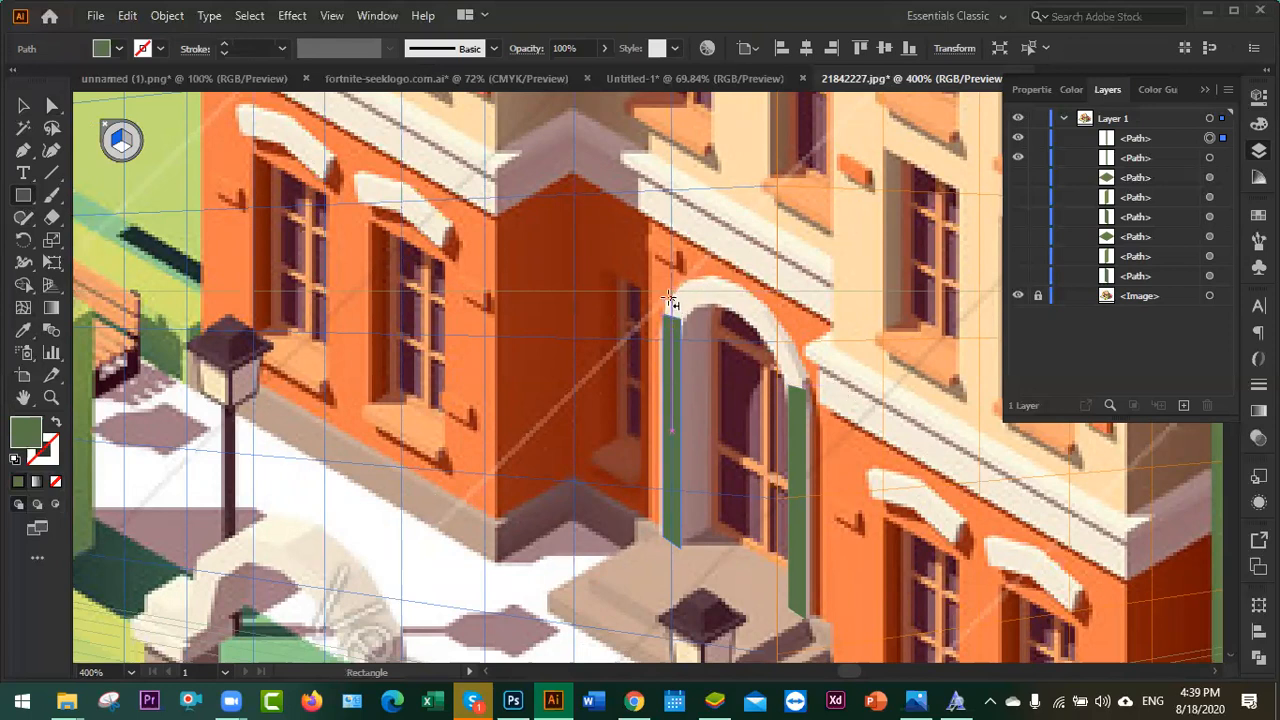
{"action": "mouse_move", "coordinate": [665, 298]}
{"action": "left_mouse_down"}
{"action": "mouse_move", "coordinate": [775, 340]}
{"action": "mouse_move", "coordinate": [808, 385]}
{"action": "mouse_move", "coordinate": [813, 312]}
{"action": "mouse_move", "coordinate": [830, 318]}
{"action": "left_mouse_up"}
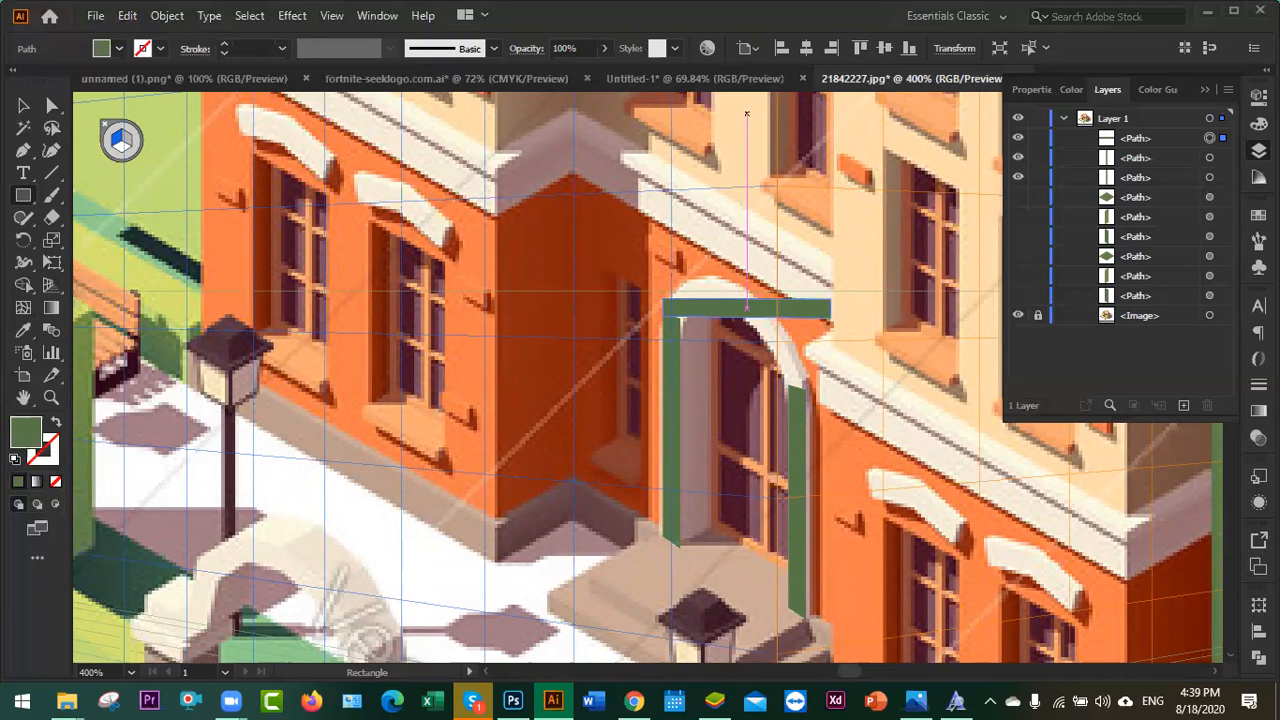
{"action": "left_click", "coordinate": [23, 106]}
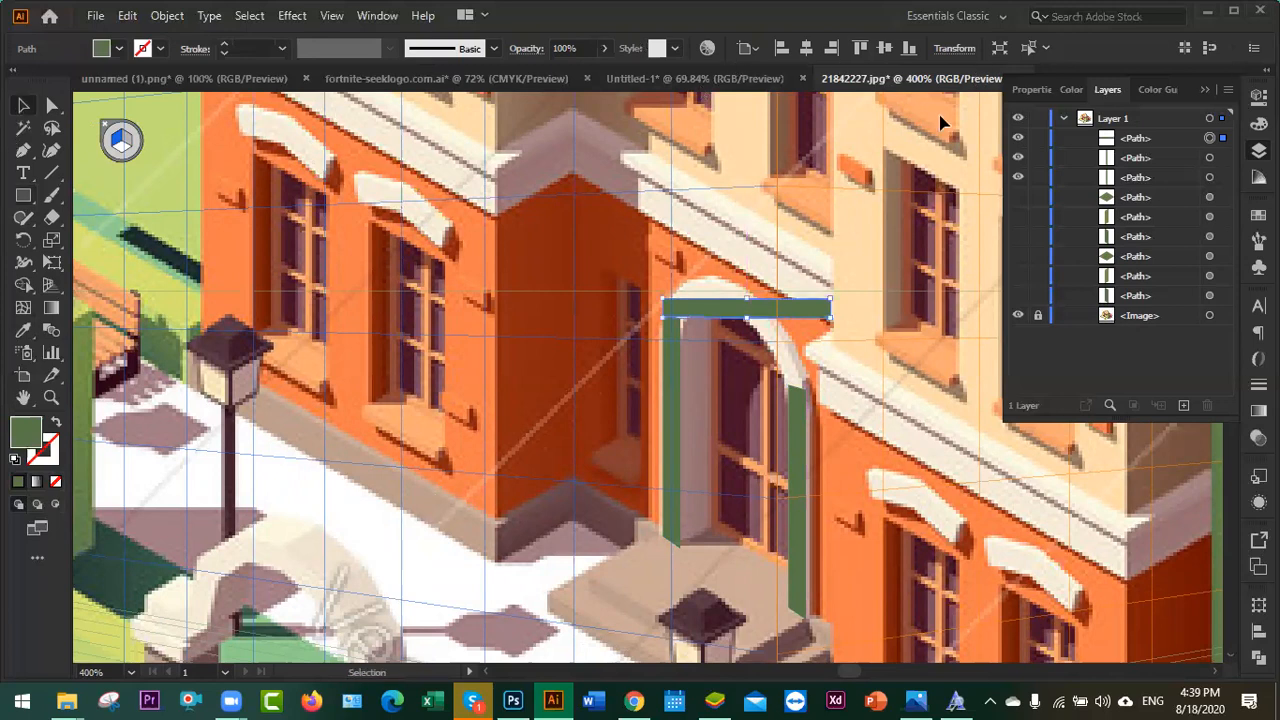
{"action": "left_click", "coordinate": [965, 50]}
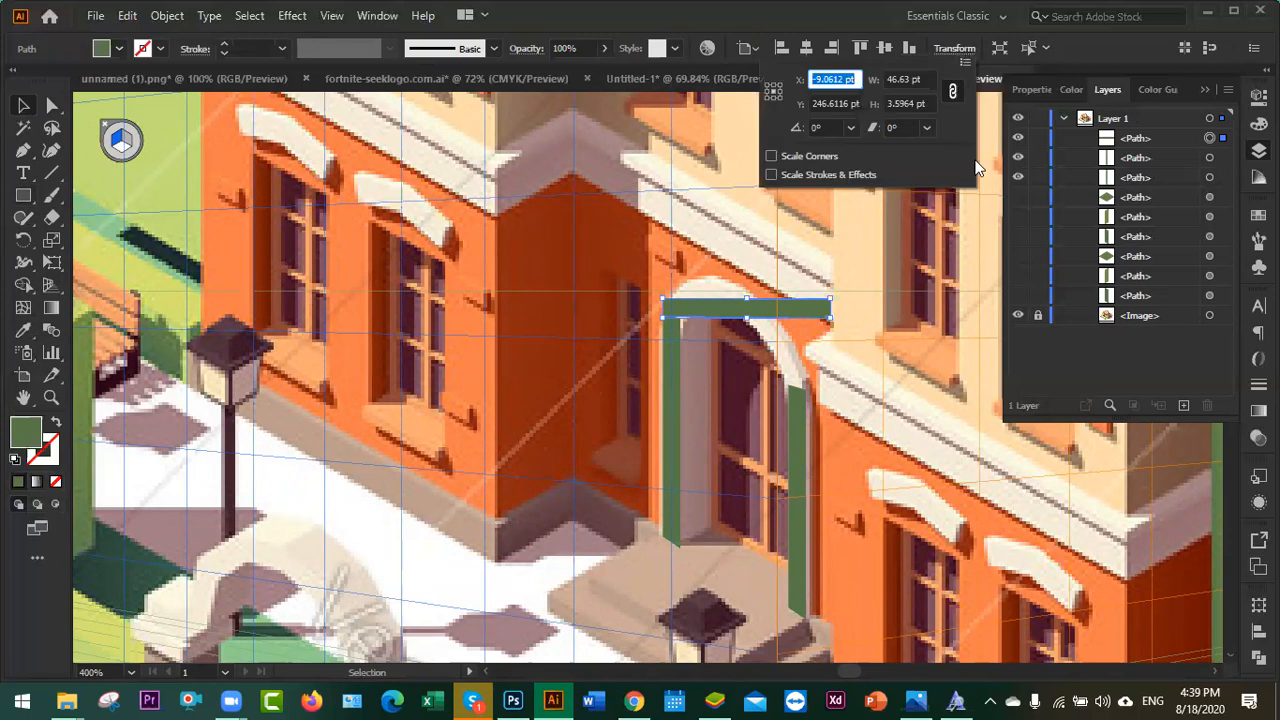
{"action": "left_click", "coordinate": [130, 17]}
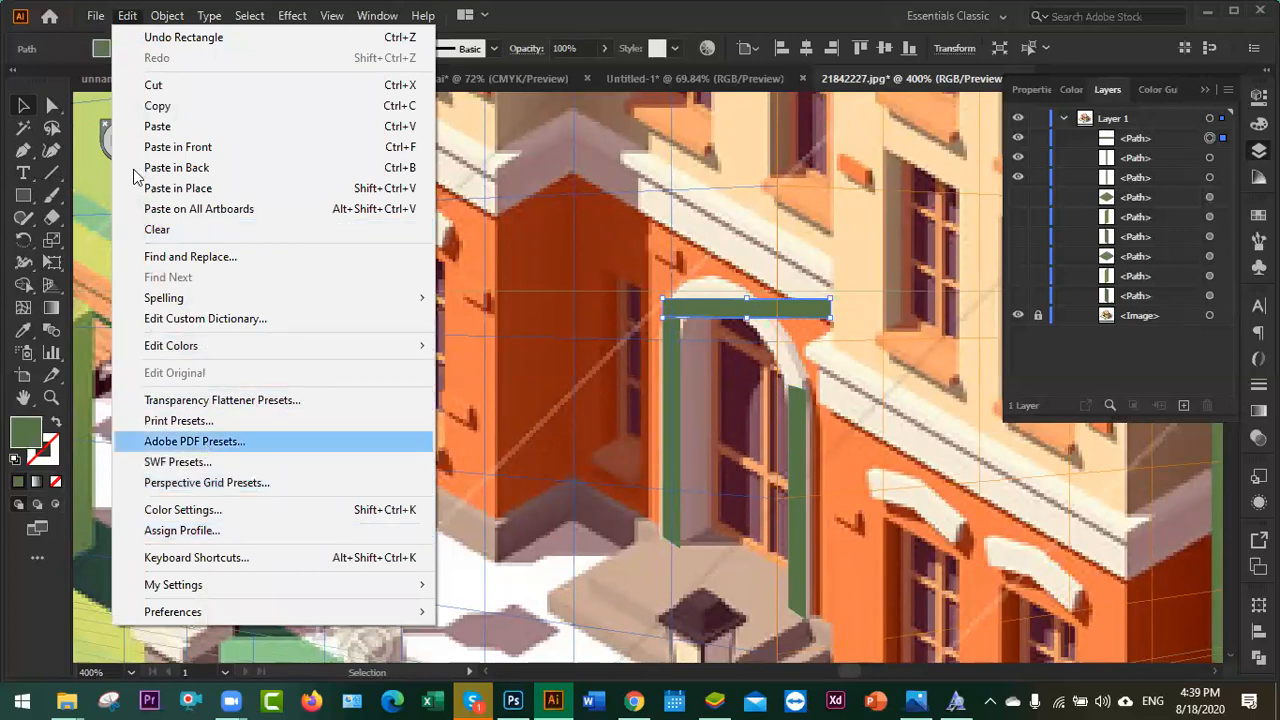
{"action": "left_click", "coordinate": [168, 15]}
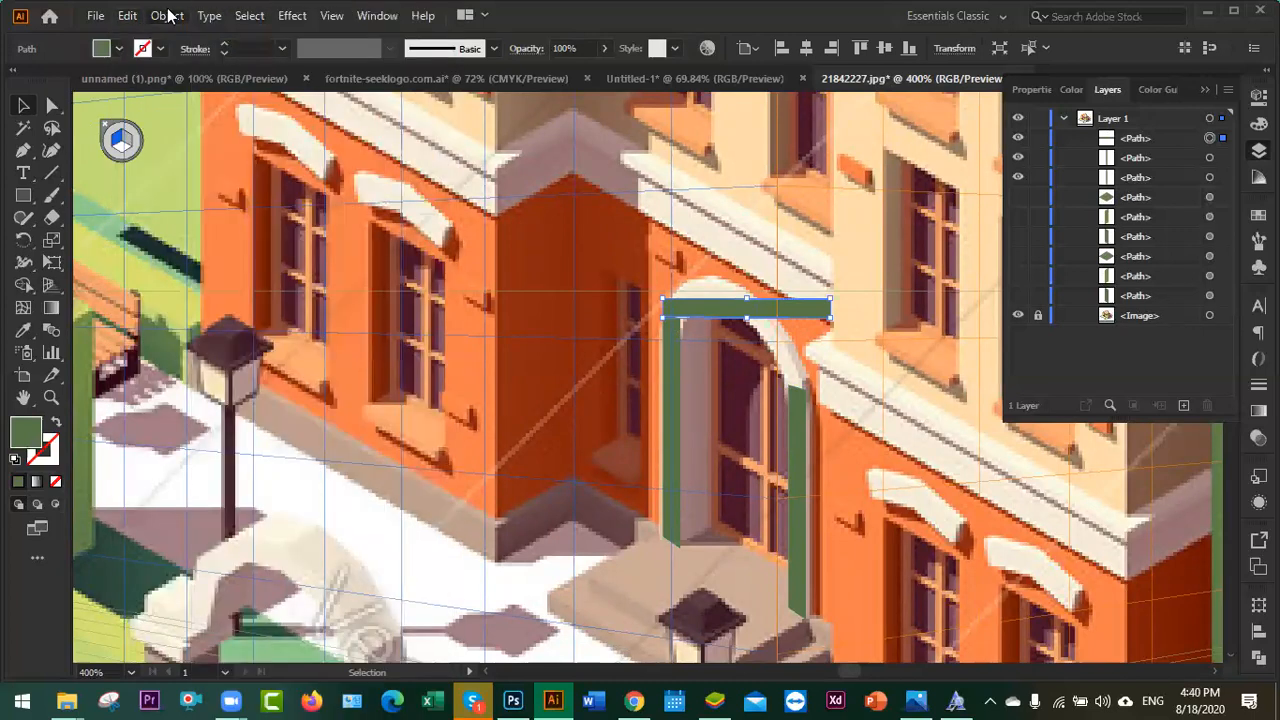
{"action": "left_click", "coordinate": [168, 15]}
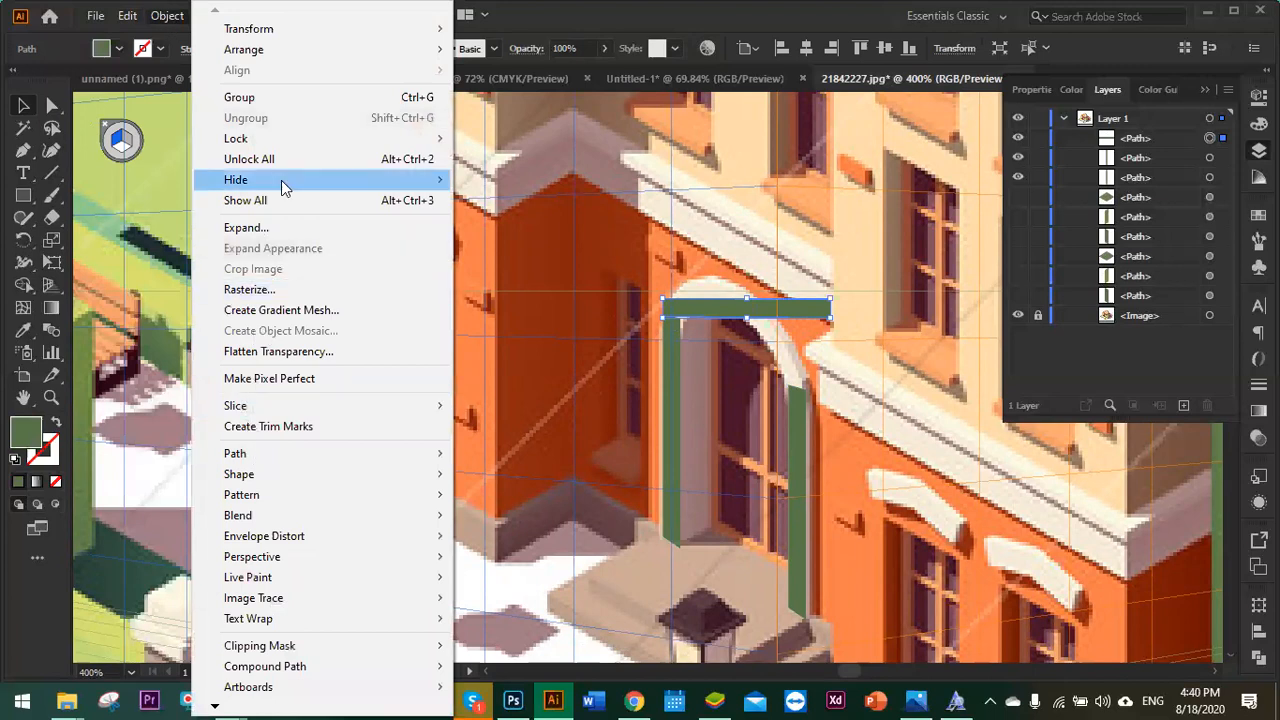
{"action": "mouse_move", "coordinate": [343, 28]}
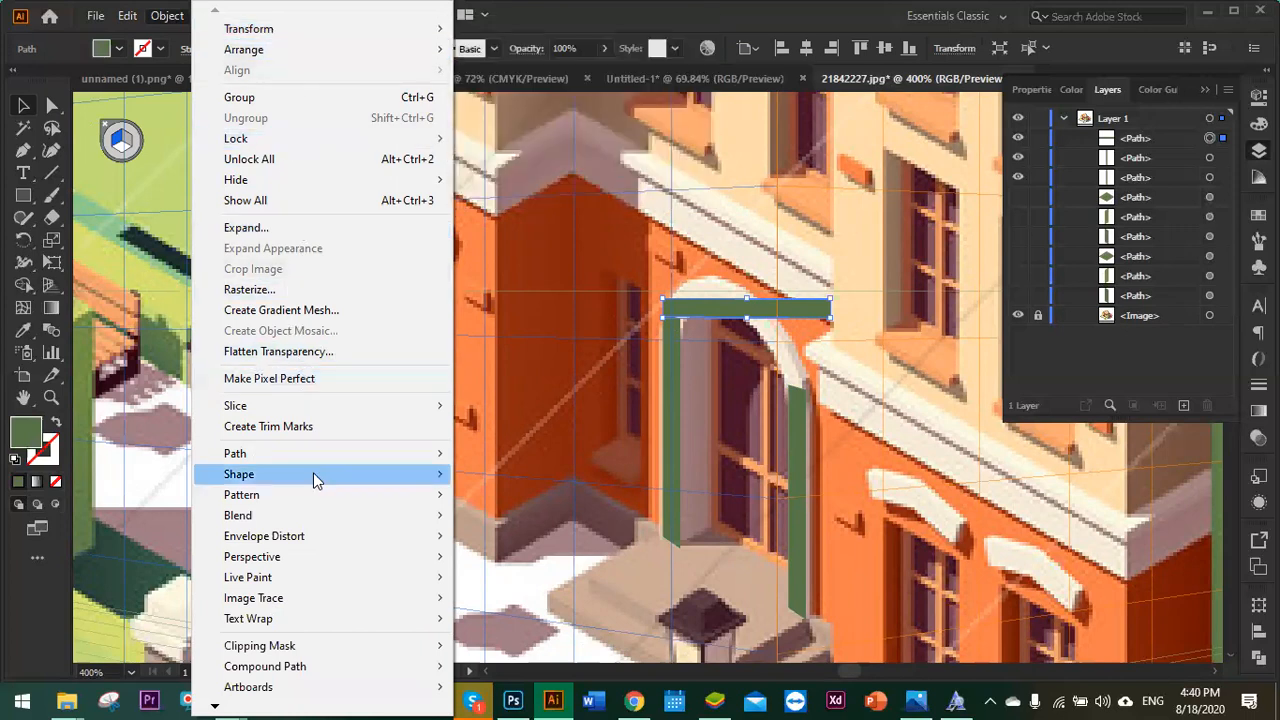
{"action": "mouse_move", "coordinate": [310, 470]}
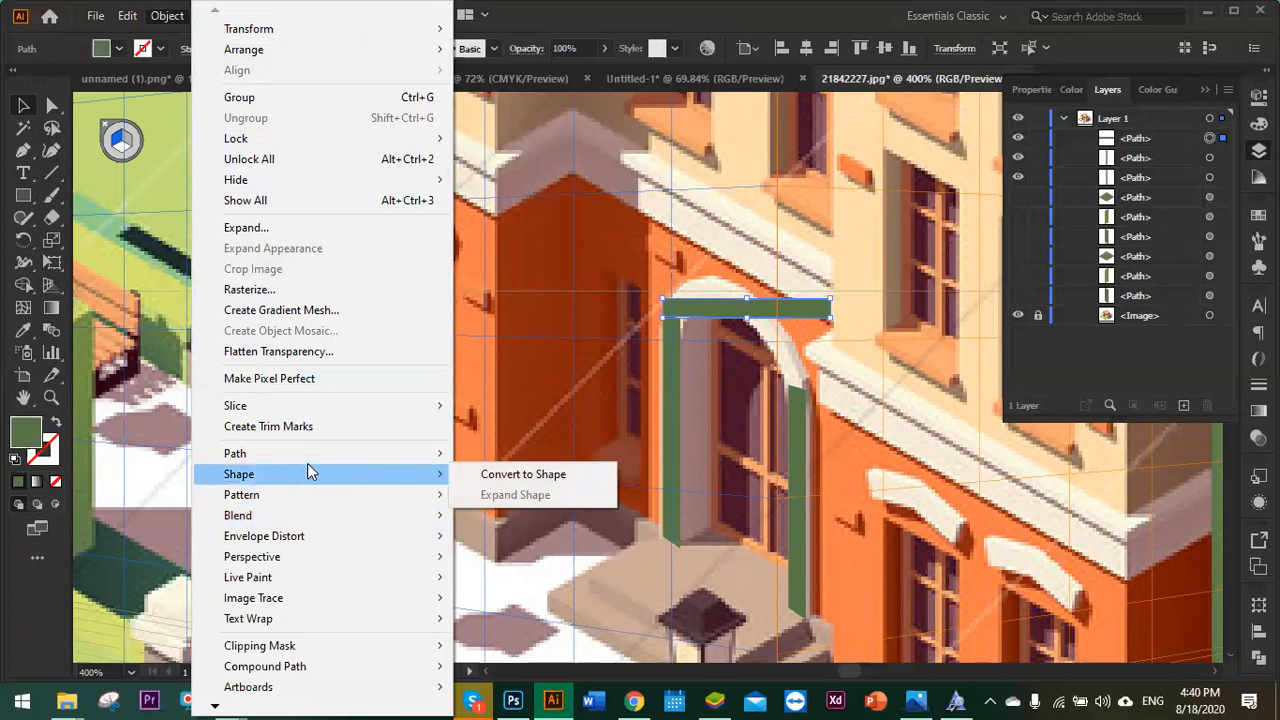
{"action": "left_click", "coordinate": [724, 314]}
- Move the horizontal rectangle's two right corners onto the top corners of the arch's right upright strip
{"action": "key", "text": "a"}
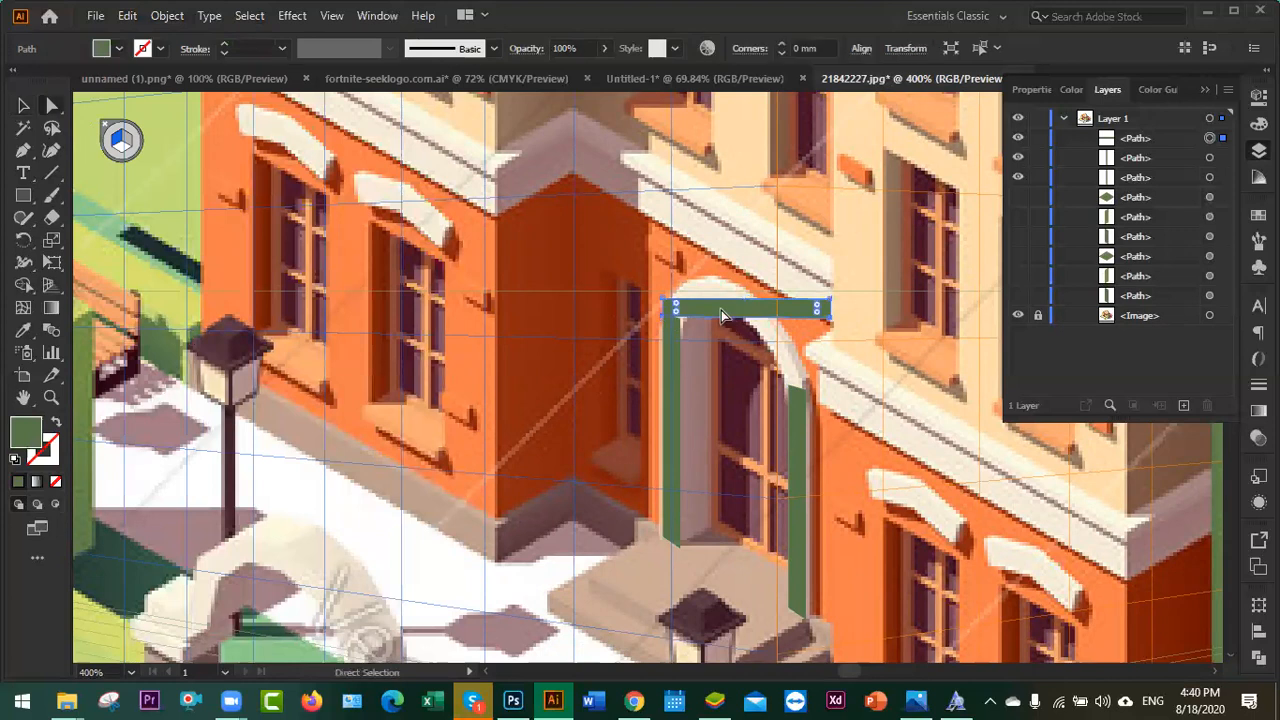
{"action": "key", "text": "ctrl+equal"}
{"action": "key", "text": "ctrl+equal"}
{"action": "key", "text": "ctrl+equal"}
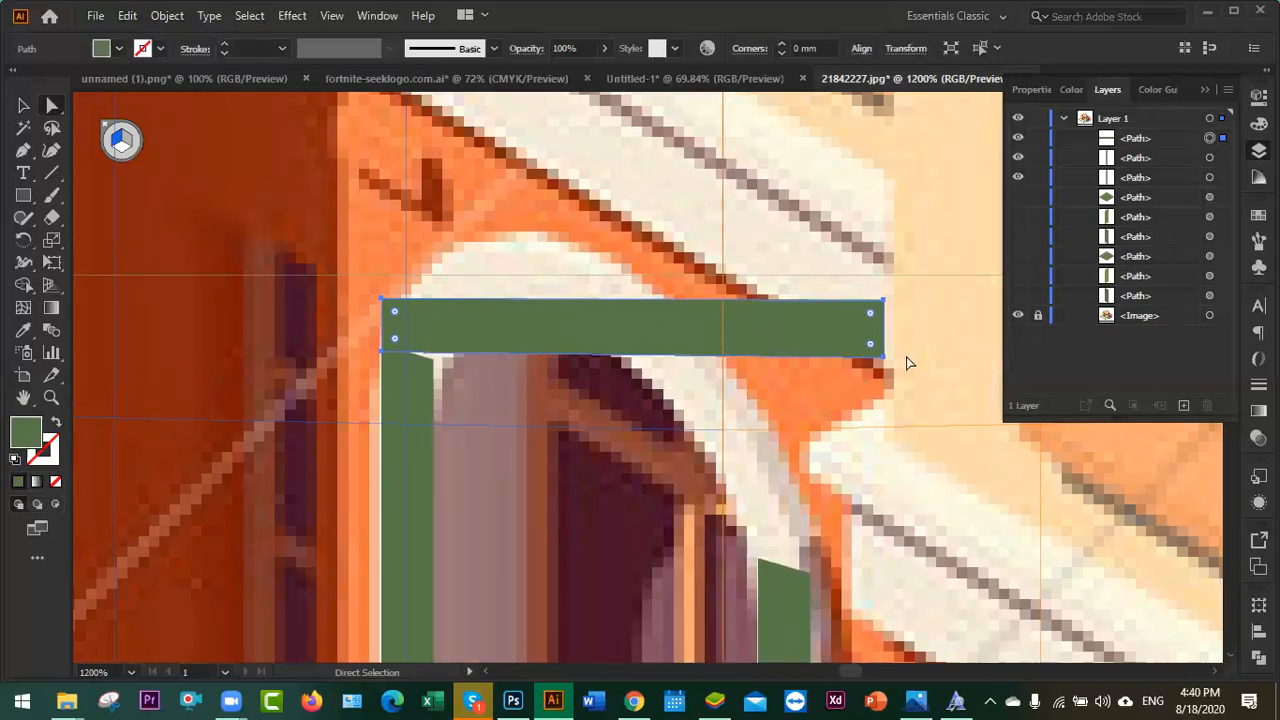
{"action": "left_click_drag", "start_coordinate": [885, 357], "coordinate": [747, 561]}
{"action": "left_click_drag", "start_coordinate": [880, 305], "coordinate": [810, 574]}
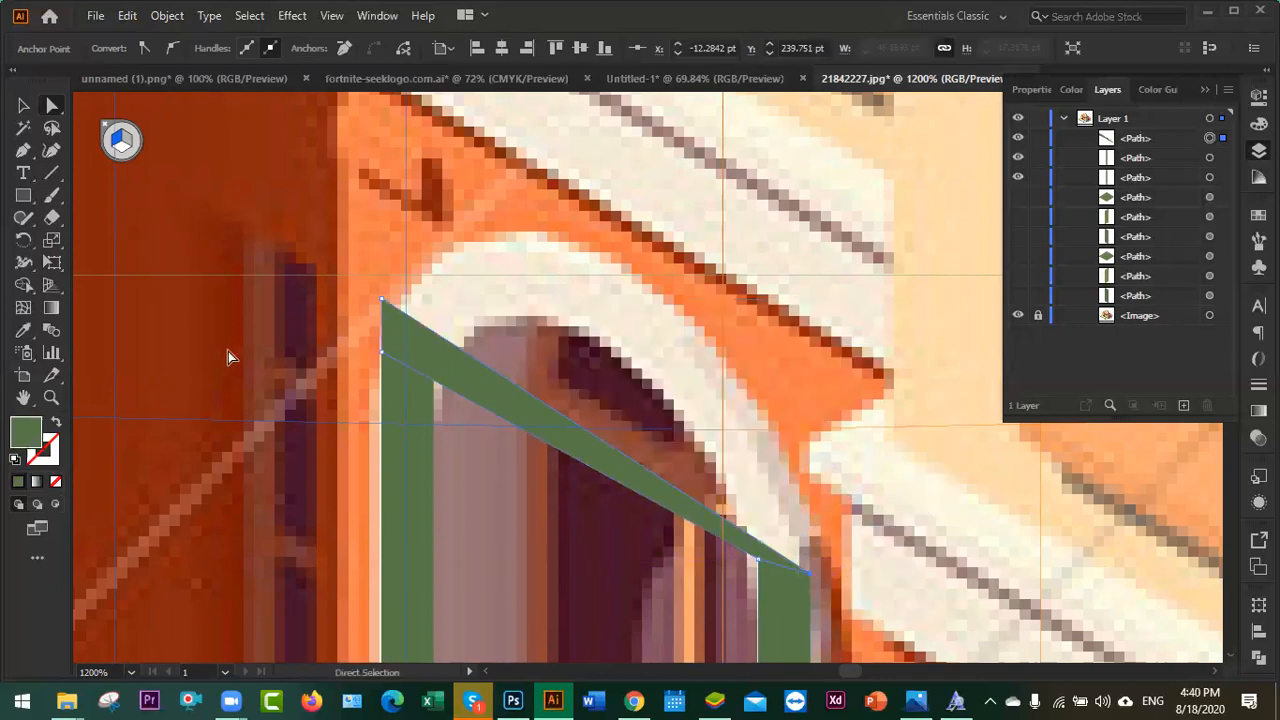
- Move the slanted strip's left corners onto the left upright strip's top corners and fine-tune its right end
{"action": "left_click_drag", "start_coordinate": [383, 298], "coordinate": [381, 358]}
{"action": "mouse_move", "coordinate": [381, 358]}
{"action": "left_mouse_down"}
{"action": "mouse_move", "coordinate": [425, 385]}
{"action": "mouse_move", "coordinate": [434, 366]}
{"action": "mouse_move", "coordinate": [382, 348]}
{"action": "left_mouse_up"}
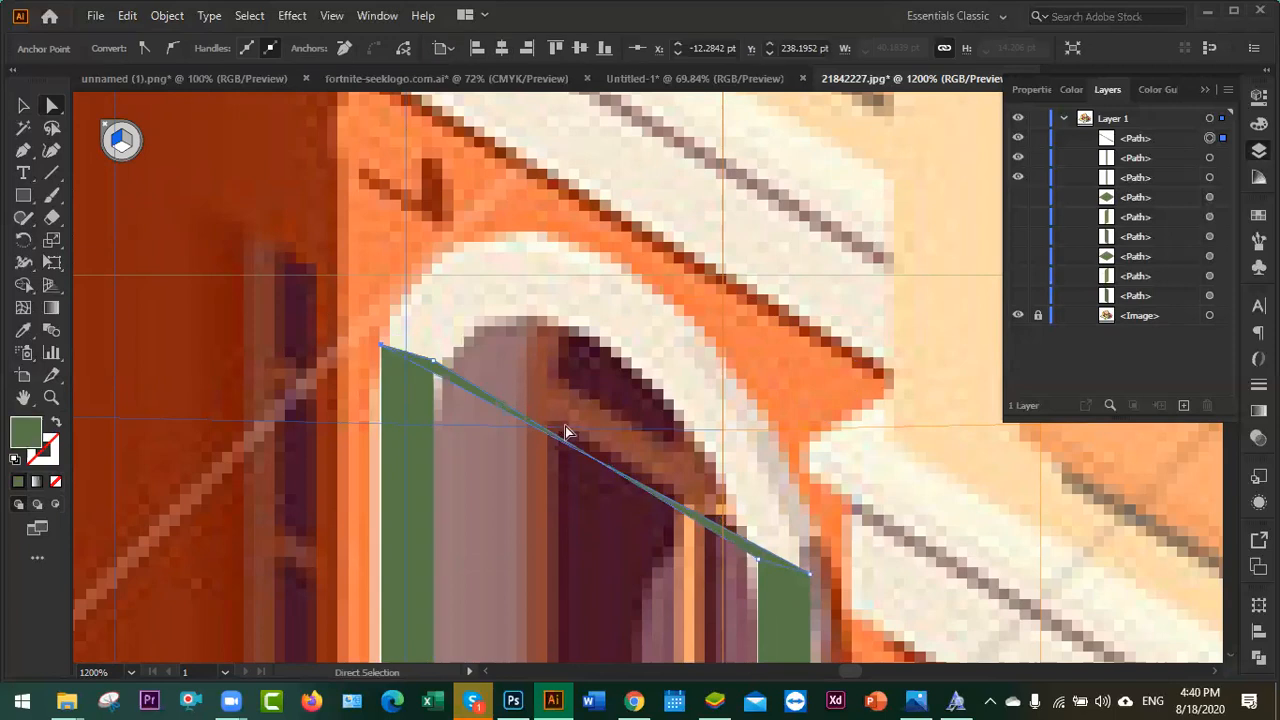
{"action": "left_click_drag", "start_coordinate": [760, 565], "coordinate": [794, 525]}
{"action": "mouse_move", "coordinate": [808, 573]}
{"action": "left_mouse_down"}
{"action": "mouse_move", "coordinate": [760, 561]}
{"action": "mouse_move", "coordinate": [794, 530]}
{"action": "mouse_move", "coordinate": [812, 575]}
{"action": "left_mouse_up"}
{"action": "left_click_drag", "start_coordinate": [813, 577], "coordinate": [812, 575]}
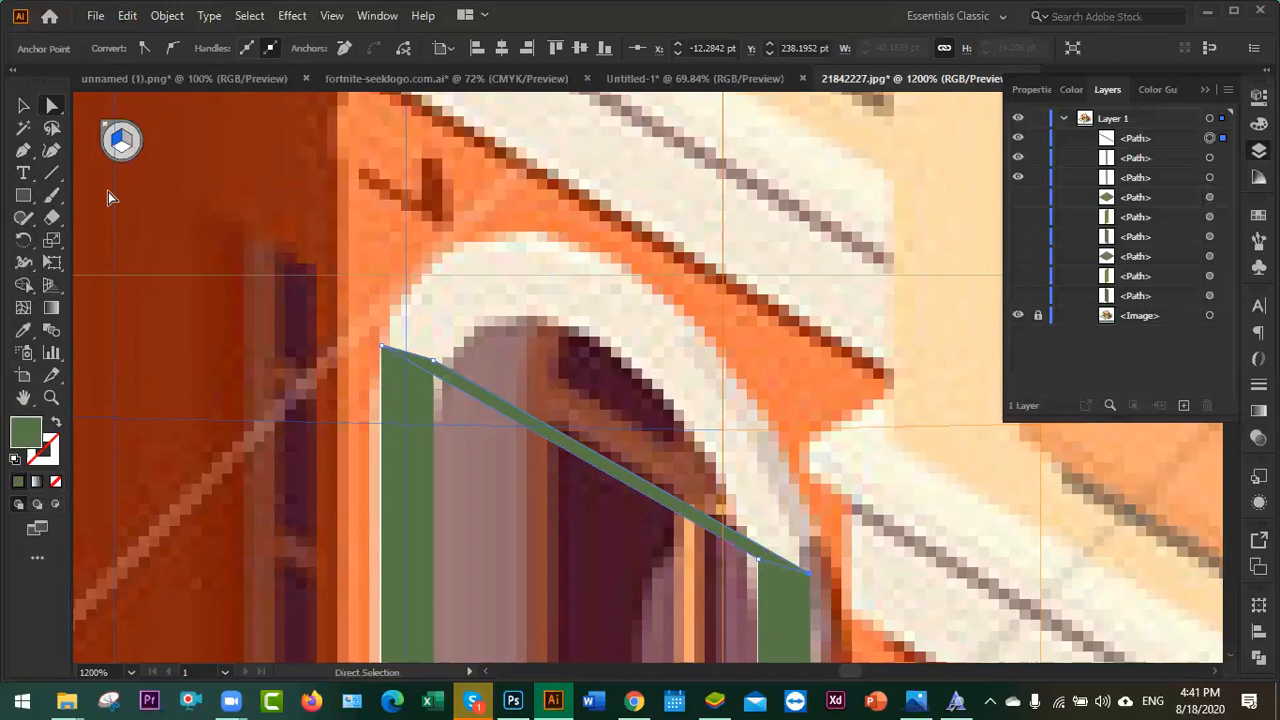
- Add anchor points midway along the slanted strip's edges and raise them to form a pointed band over the arch
{"action": "left_click", "coordinate": [23, 150]}
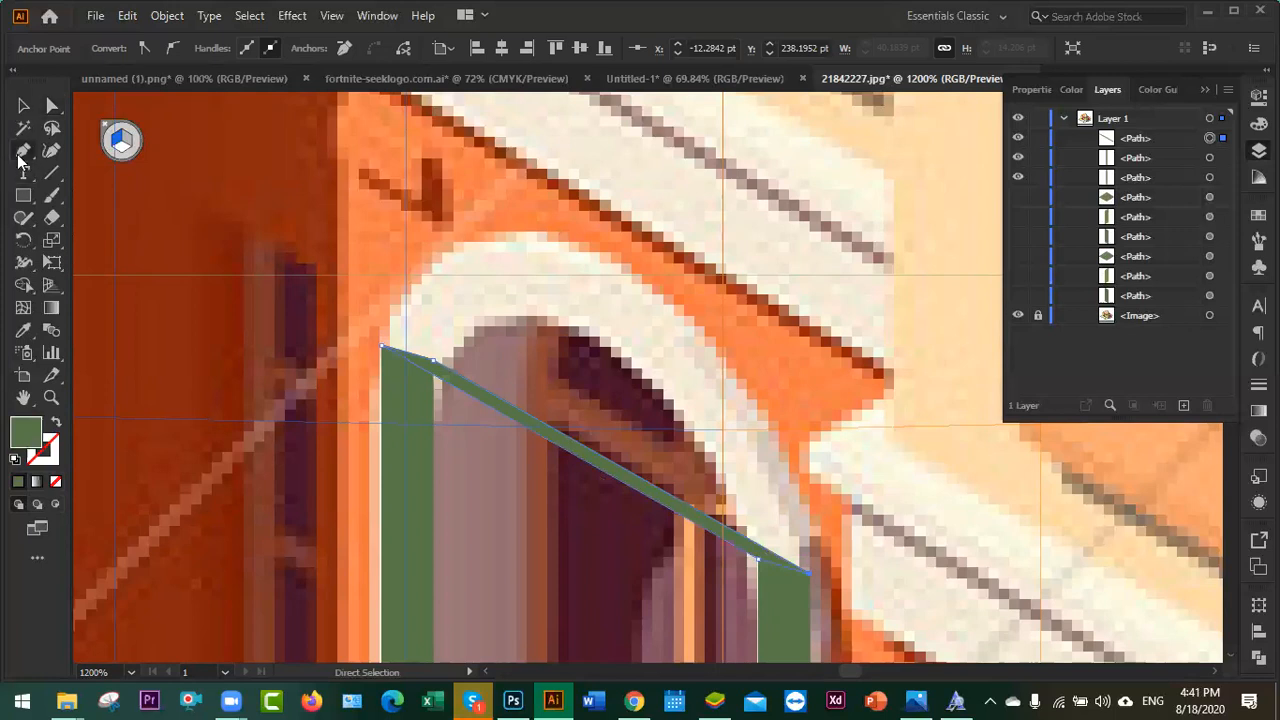
{"action": "left_click", "coordinate": [578, 457]}
{"action": "key", "text": "a"}
{"action": "left_click_drag", "start_coordinate": [589, 452], "coordinate": [580, 249]}
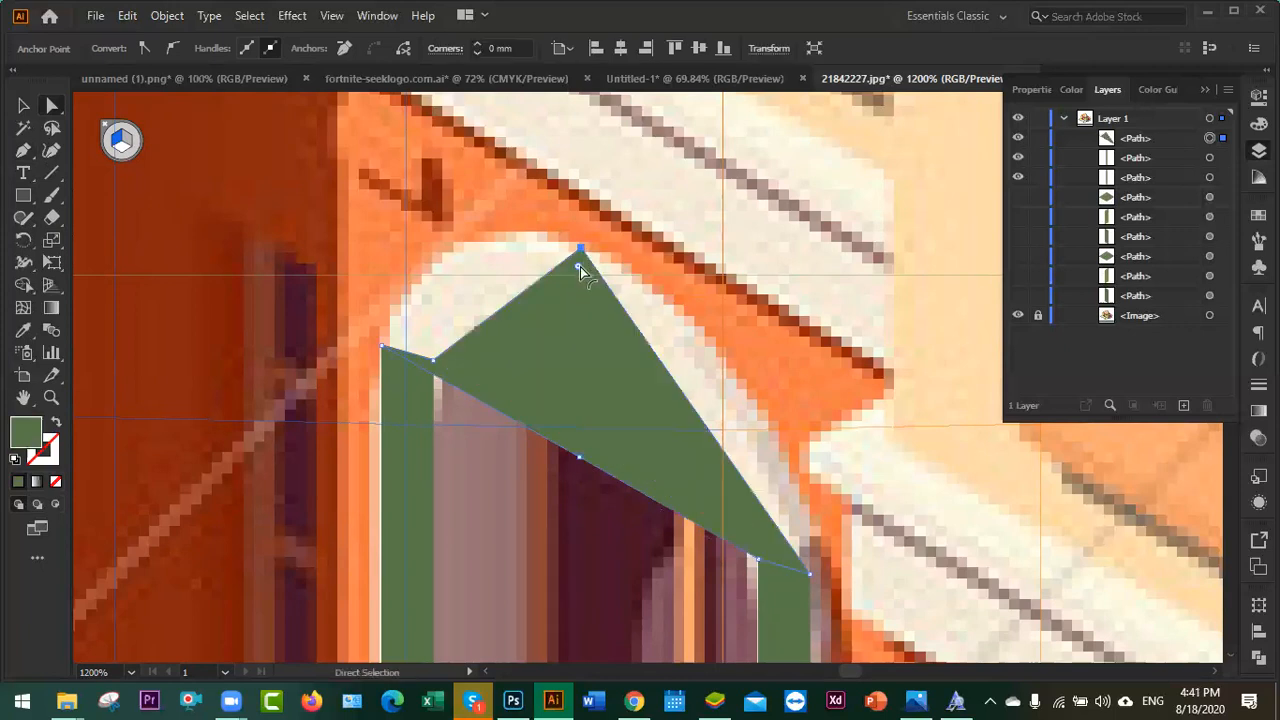
{"action": "left_click", "coordinate": [578, 463]}
{"action": "left_click_drag", "start_coordinate": [578, 458], "coordinate": [566, 327]}
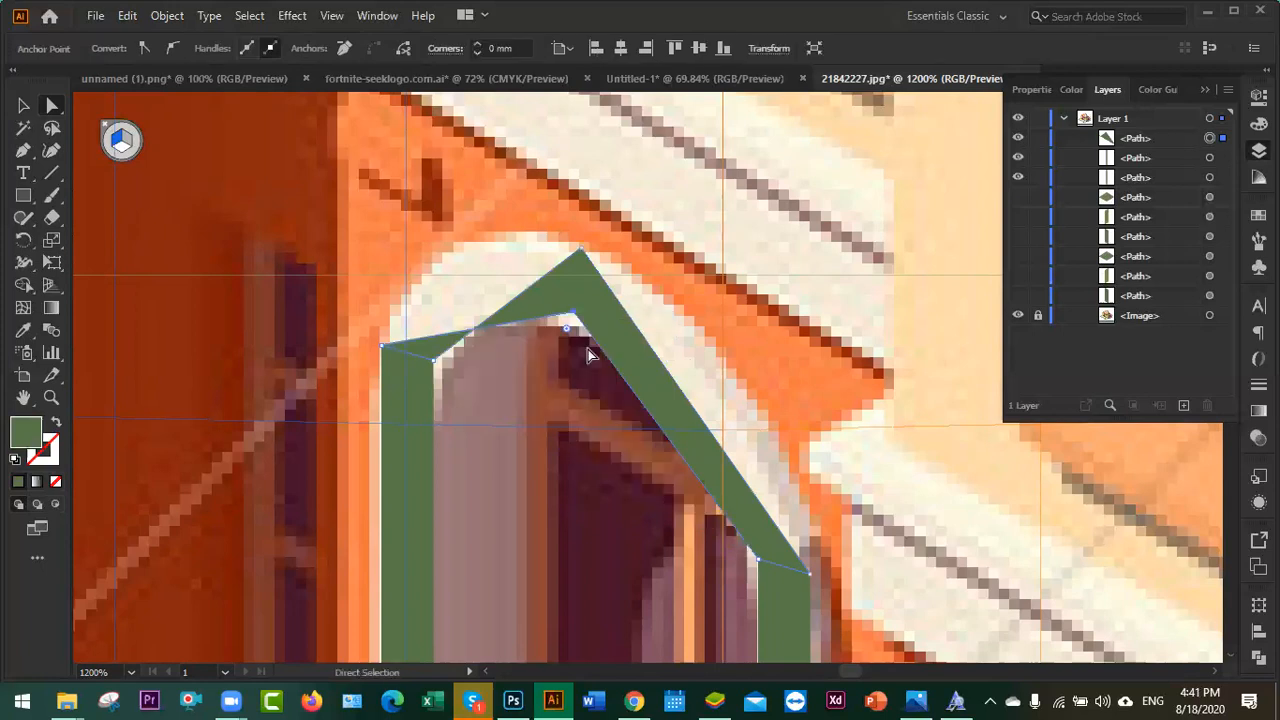
- Round the band's inner and outer peak corners to about 4 mm and pull the outer curve up toward the arch's outer edge
{"action": "scroll", "coordinate": [591, 343], "scroll_direction": "down", "scroll_amount": 2}
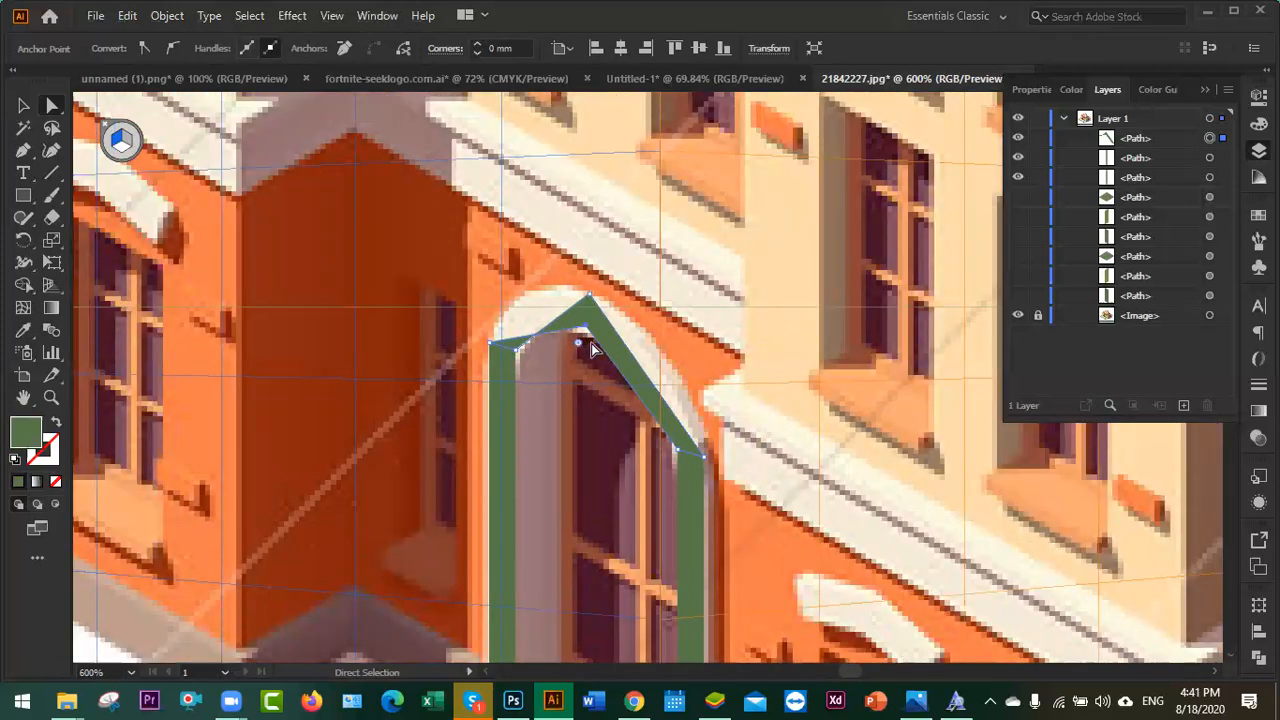
{"action": "left_click_drag", "start_coordinate": [593, 296], "coordinate": [590, 299]}
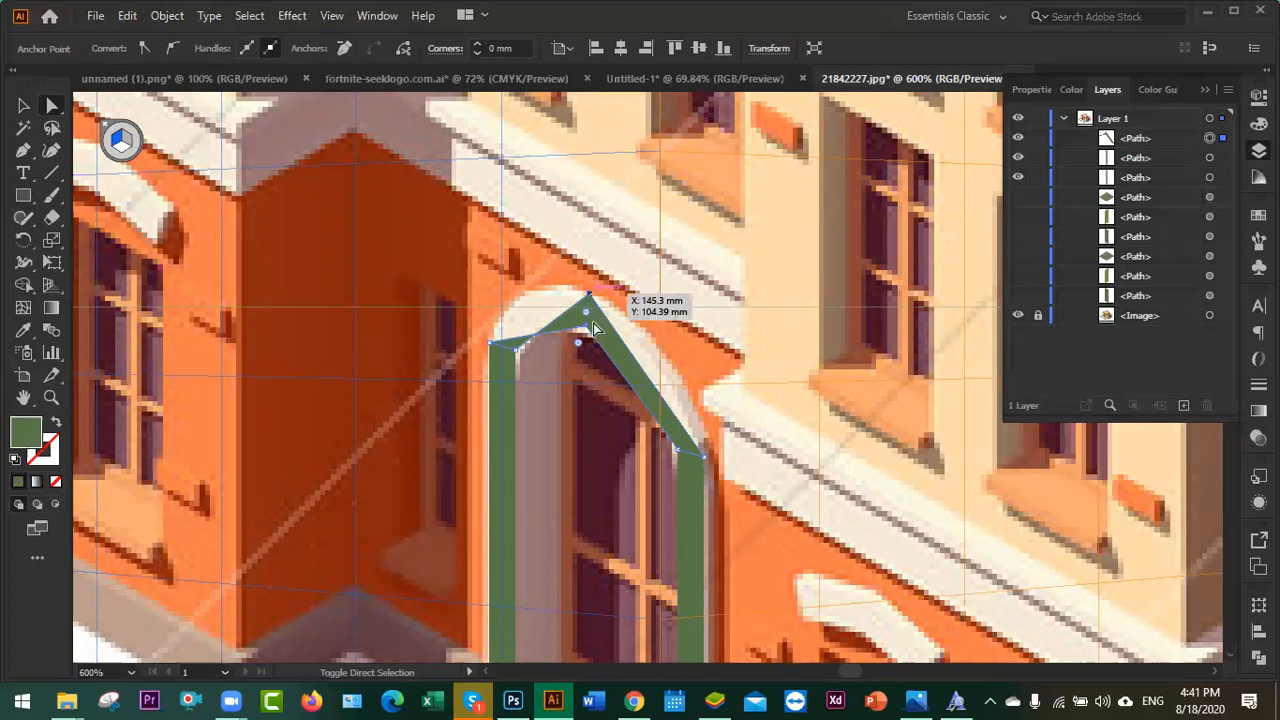
{"action": "left_click_drag", "start_coordinate": [578, 343], "coordinate": [511, 514]}
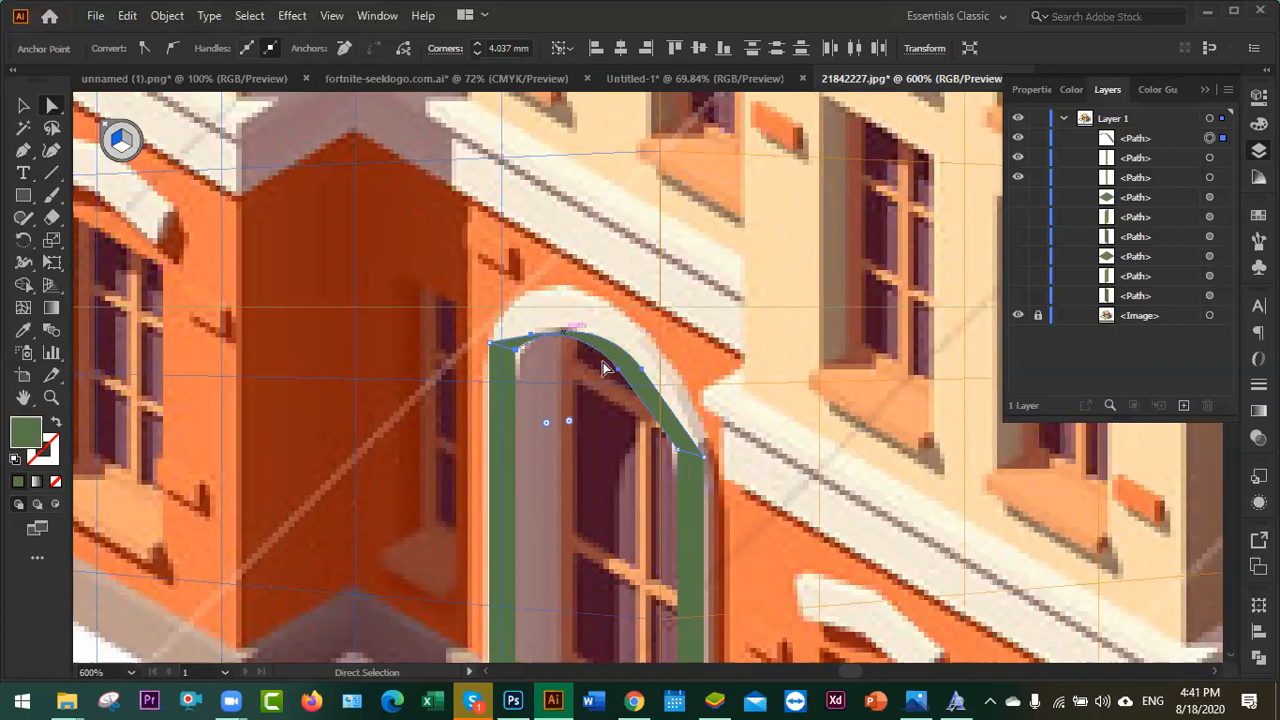
{"action": "scroll", "coordinate": [605, 365], "scroll_direction": "up", "scroll_amount": 3, "text": "alt"}
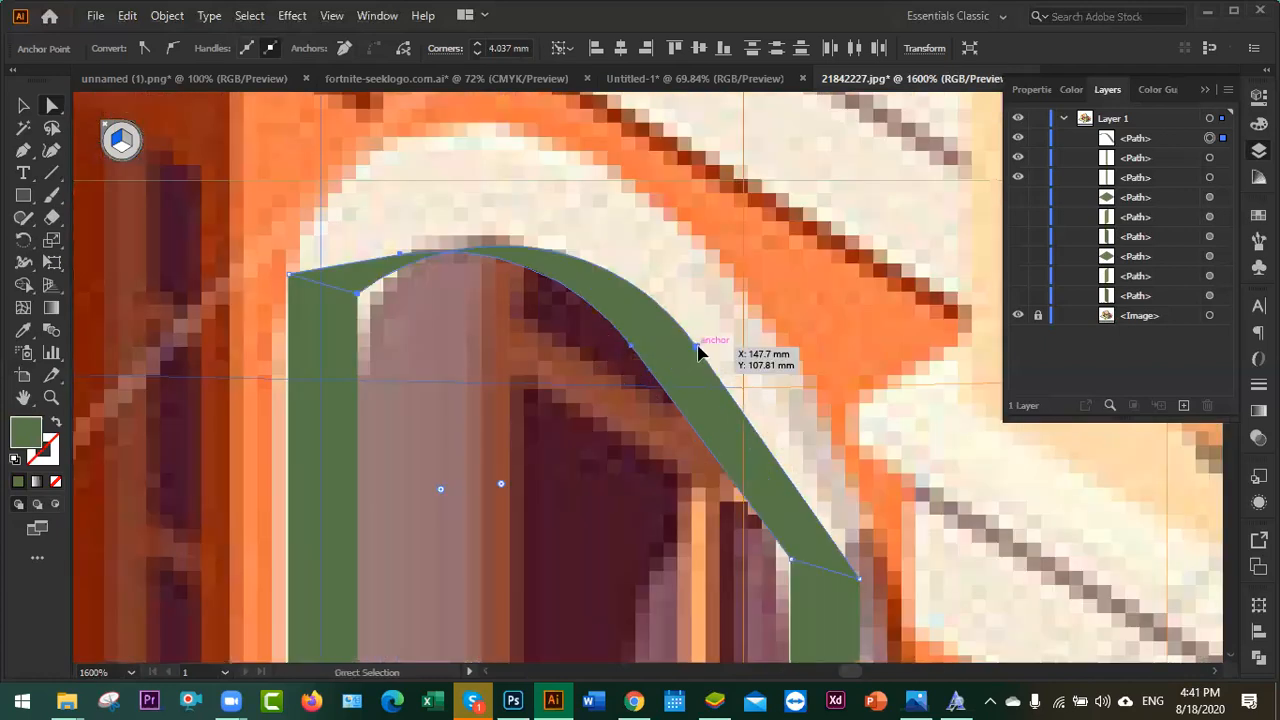
{"action": "left_click", "coordinate": [697, 348]}
{"action": "left_click_drag", "start_coordinate": [624, 228], "coordinate": [628, 142]}
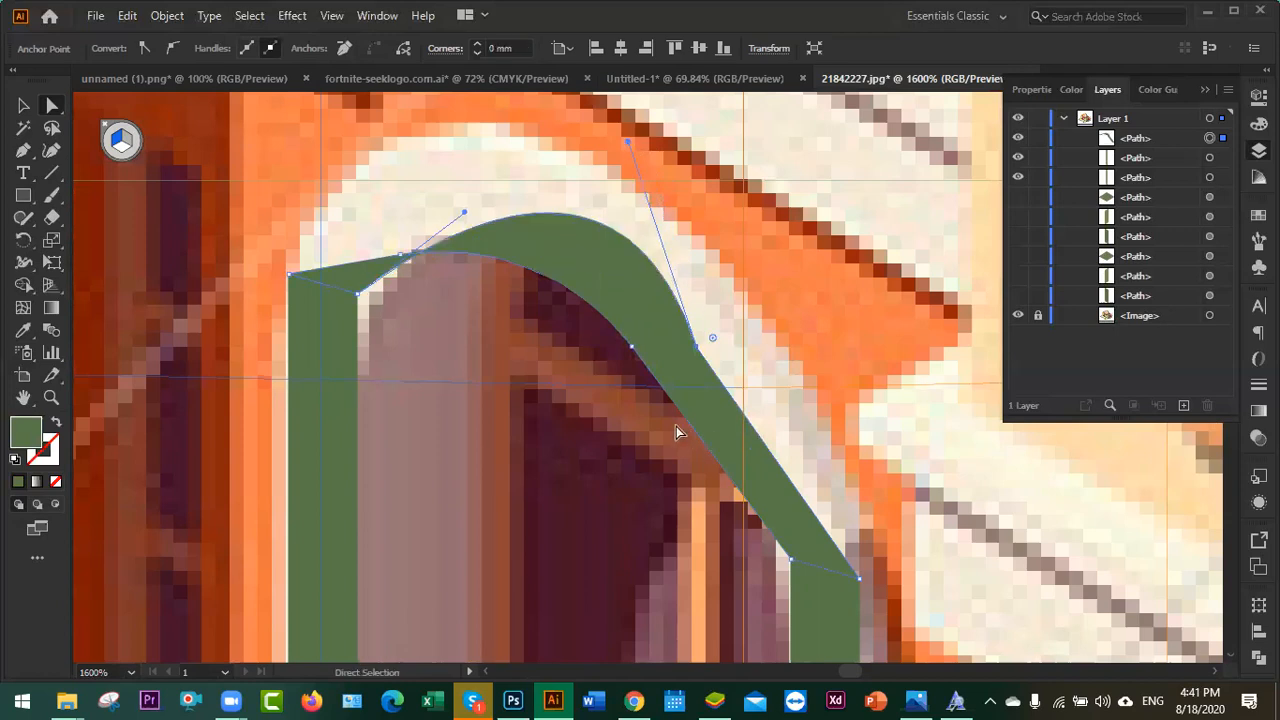
- Delete the reshaped band over the top of the arch, keeping the two upright strips
{"action": "key", "text": "Delete"}
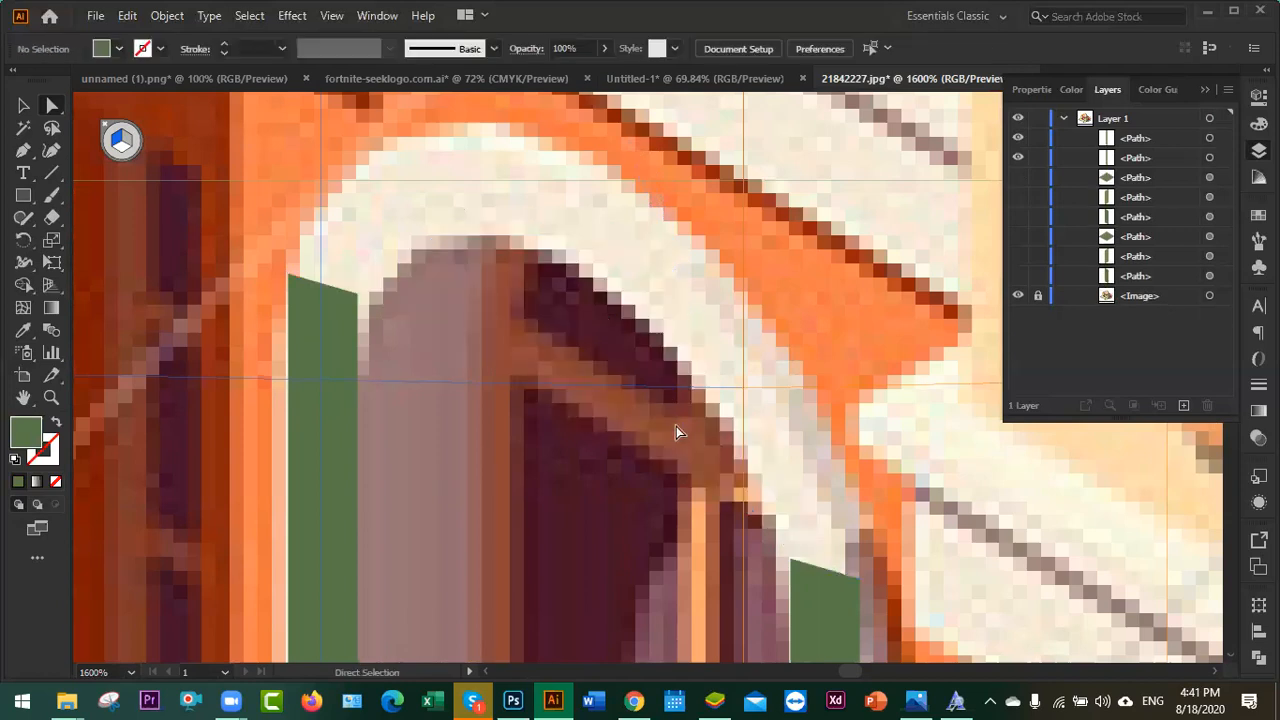
{"action": "scroll", "coordinate": [528, 486], "scroll_direction": "down", "scroll_amount": 5}
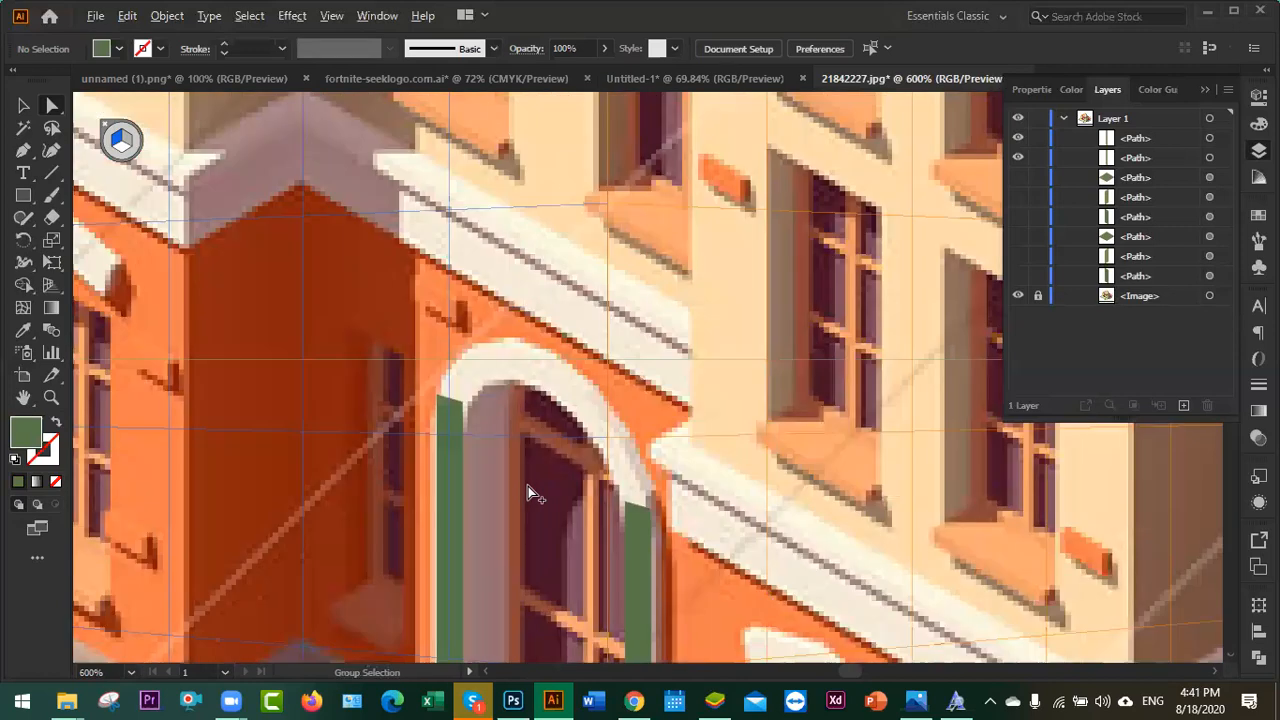
{"action": "left_click_drag", "start_coordinate": [385, 385], "coordinate": [520, 265]}
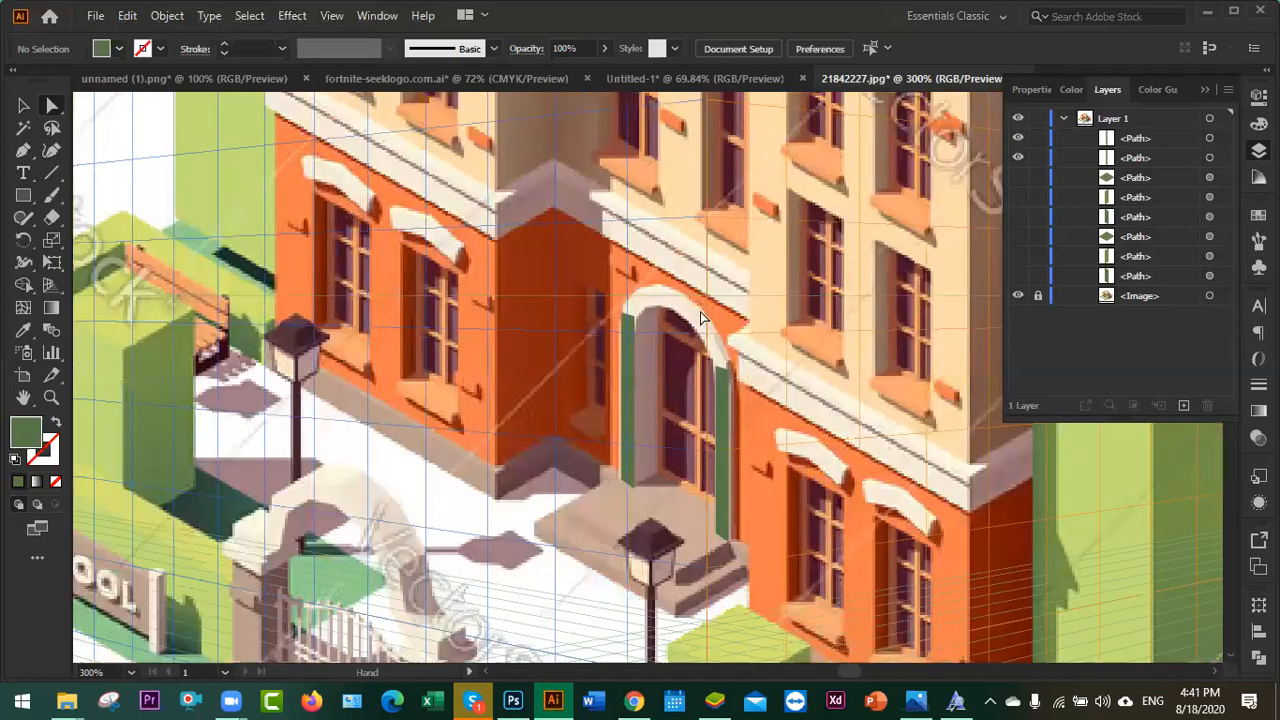
- Try to draw the arch's outer edge with the Pen as one curved segment between the outer top corners of the uprights
{"action": "key", "text": "p"}
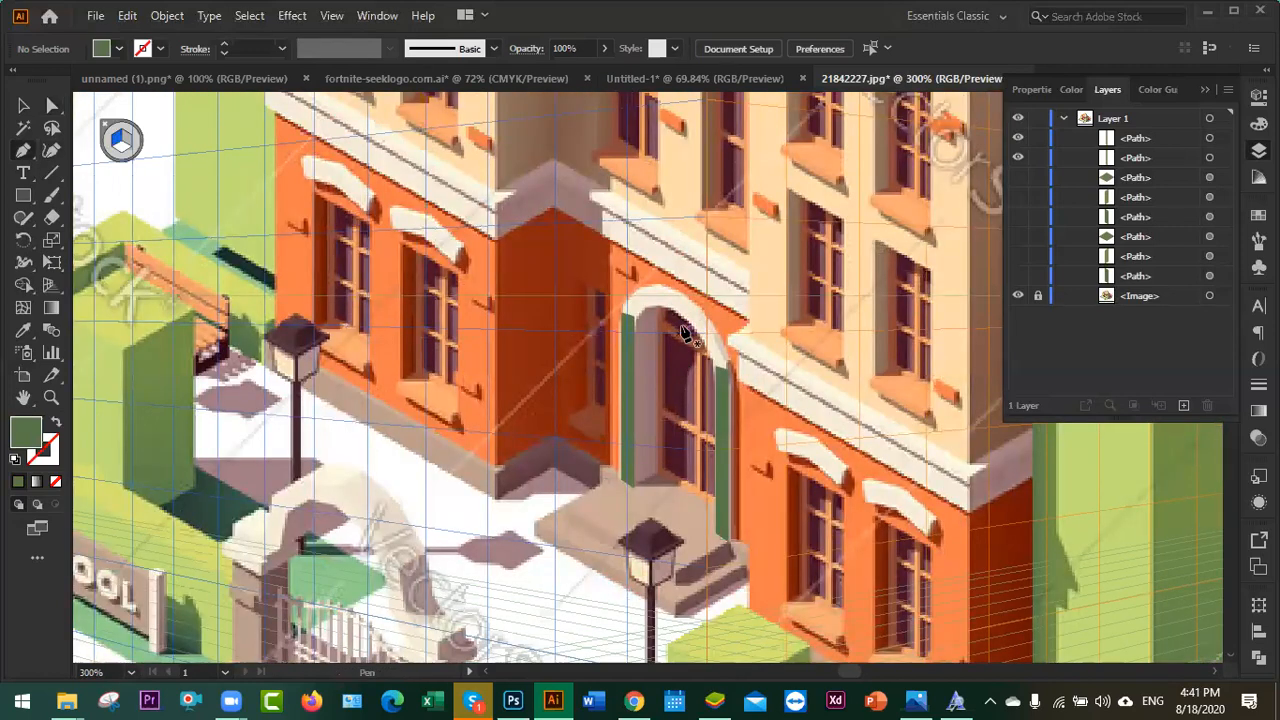
{"action": "scroll", "coordinate": [643, 323], "scroll_direction": "up", "scroll_amount": 3}
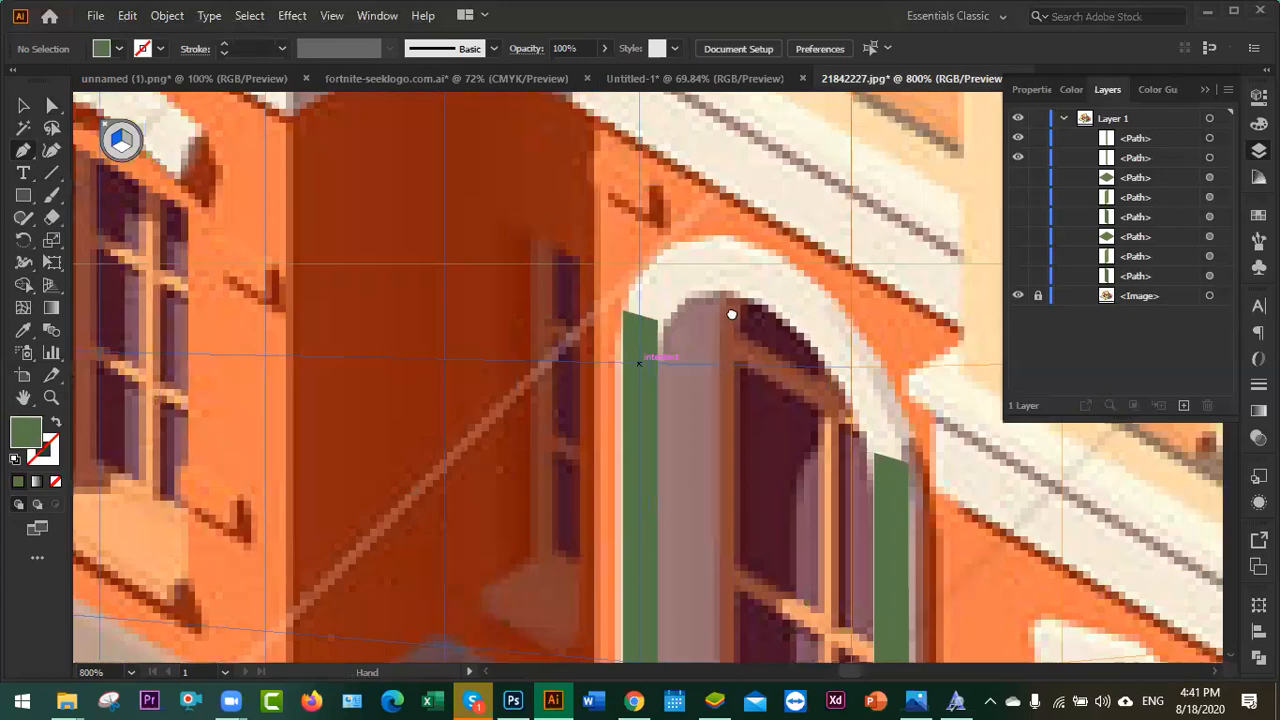
{"action": "left_click_drag", "start_coordinate": [631, 323], "coordinate": [591, 320]}
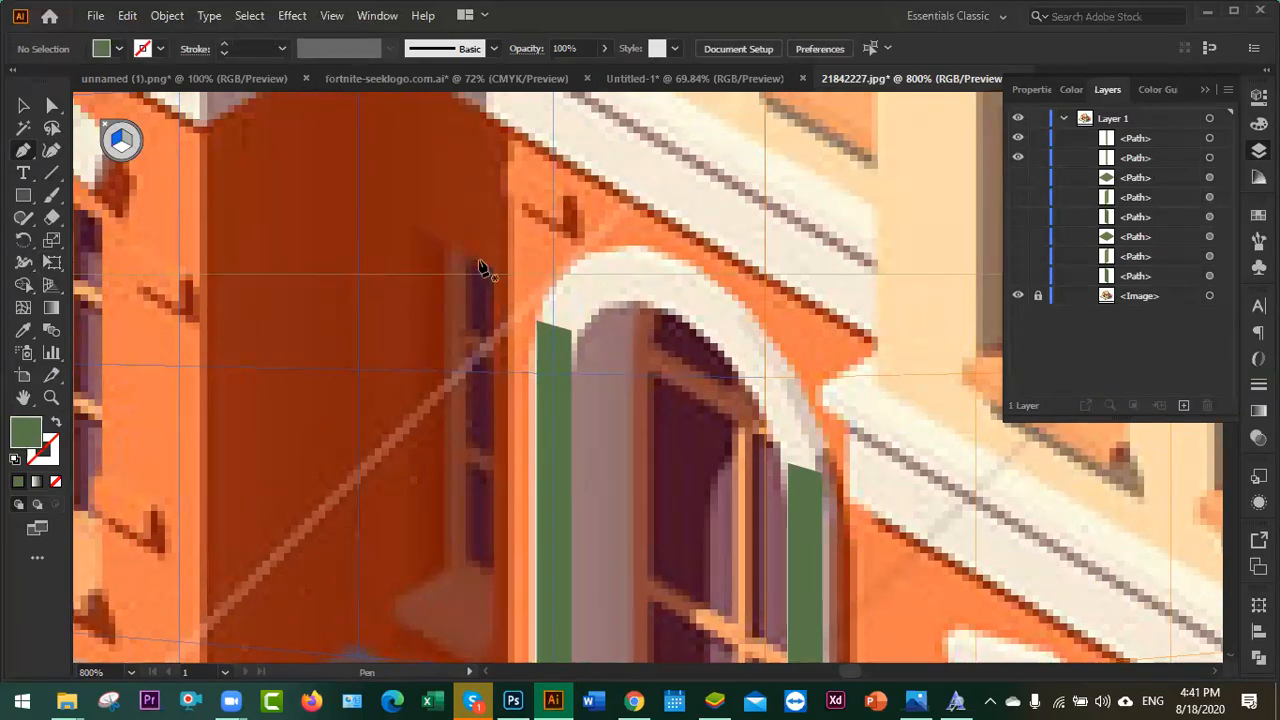
{"action": "left_click", "coordinate": [537, 322]}
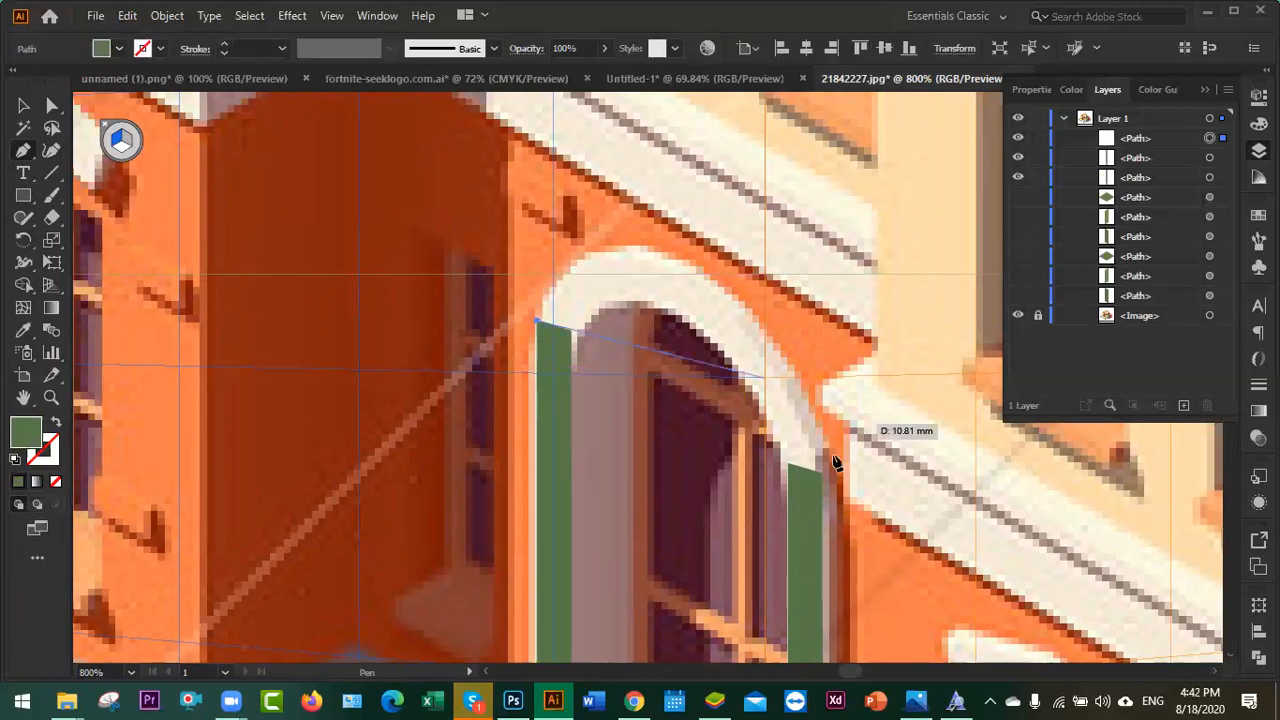
{"action": "left_click_drag", "start_coordinate": [823, 471], "coordinate": [943, 590]}
{"action": "key", "text": "ctrl+z"}
{"action": "key", "text": "ctrl+z"}
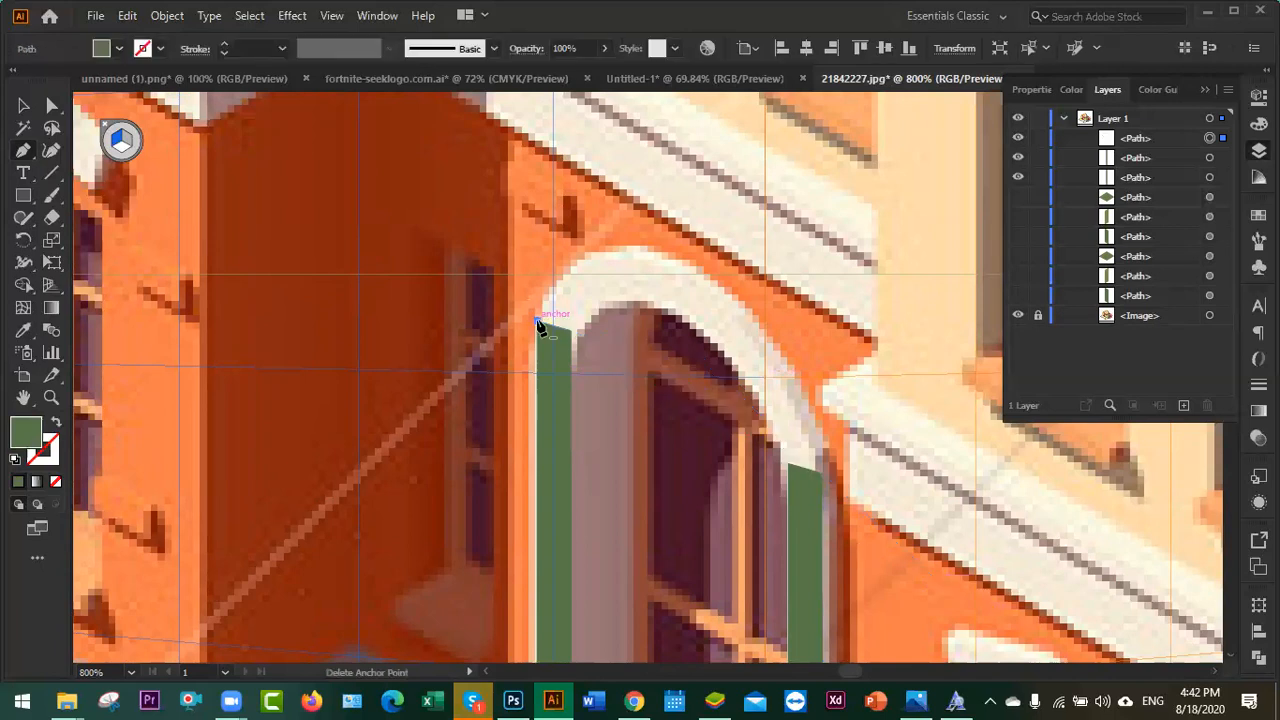
- Trace the arch's outer edge with the Pen from the left strip's outer top corner over the crown to the right strip's outer top corner
{"action": "left_click", "coordinate": [537, 322]}
{"action": "left_click_drag", "start_coordinate": [655, 252], "coordinate": [733, 277]}
{"action": "left_click_drag", "start_coordinate": [821, 474], "coordinate": [823, 556]}
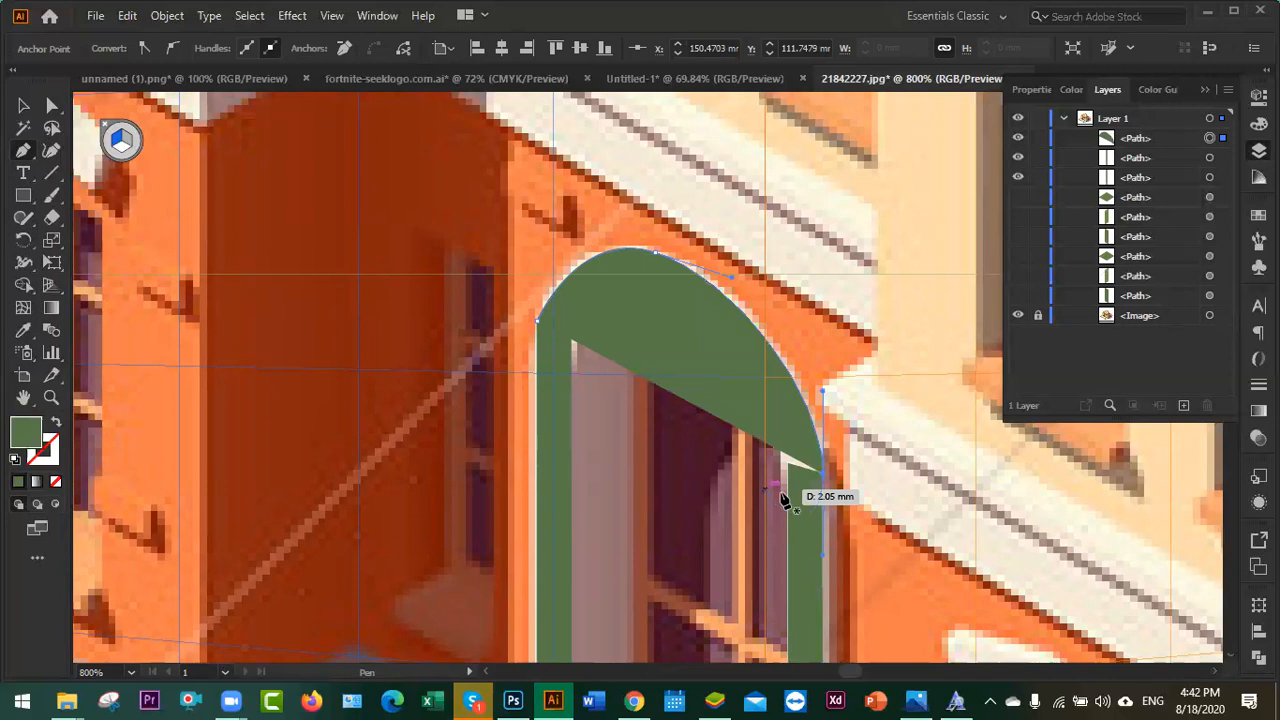
{"action": "key", "text": "Escape"}
{"action": "left_click", "coordinate": [822, 478]}
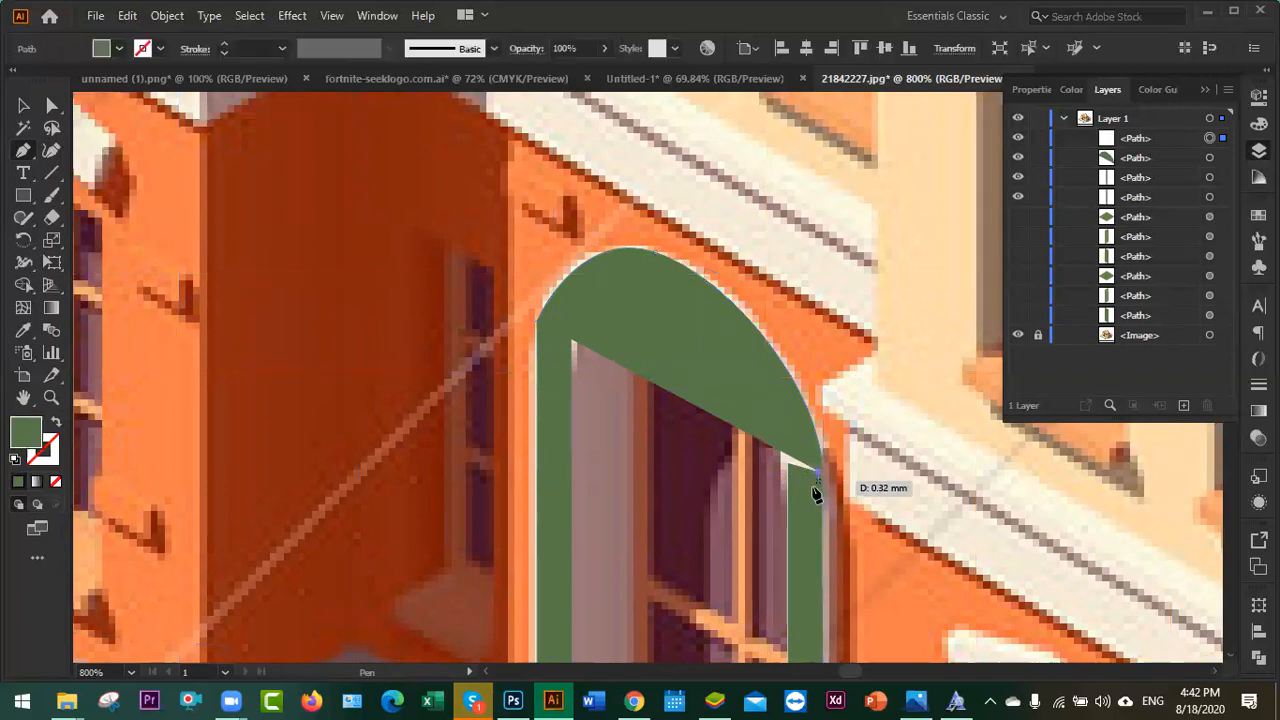
{"action": "key", "text": "ctrl+z"}
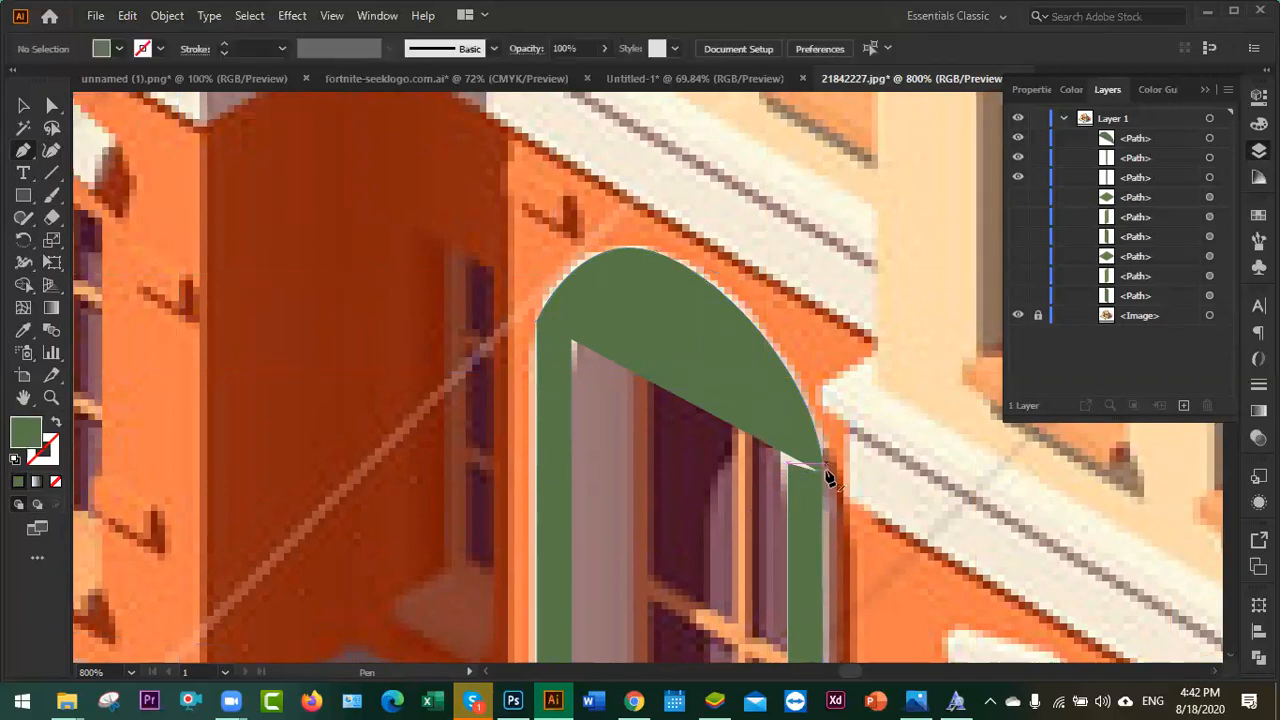
- Trace the arch's inner curve between the uprights' inner top corners without a fill and close the curved band at its starting corner
{"action": "left_click", "coordinate": [786, 463]}
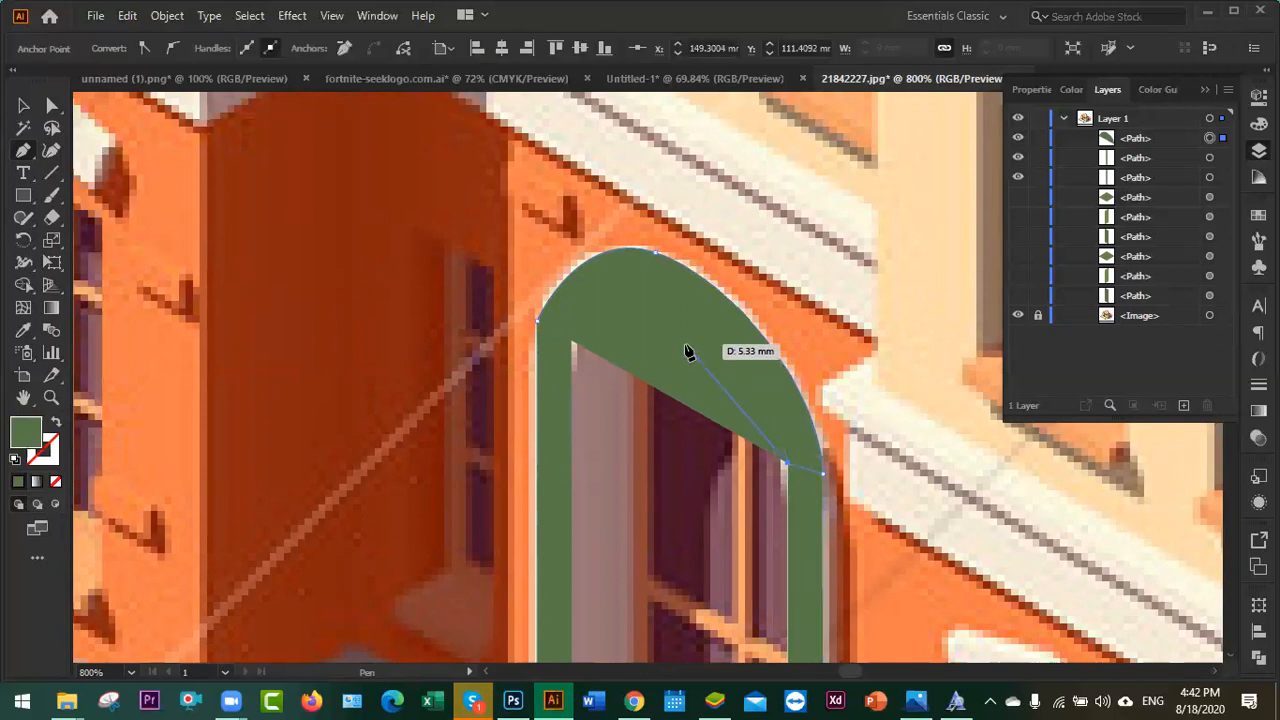
{"action": "key", "text": "slash"}
{"action": "left_click_drag", "start_coordinate": [612, 316], "coordinate": [571, 293]}
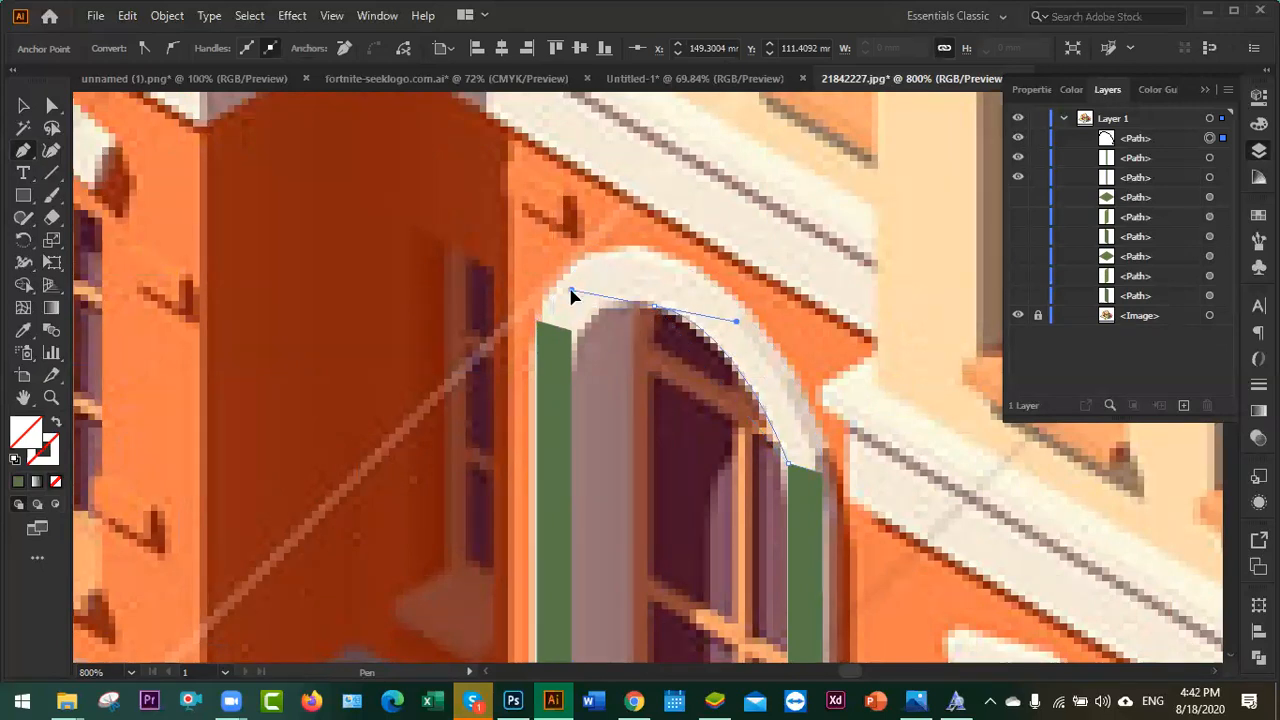
{"action": "mouse_move", "coordinate": [571, 329]}
{"action": "left_mouse_down"}
{"action": "mouse_move", "coordinate": [572, 385]}
{"action": "mouse_move", "coordinate": [524, 393]}
{"action": "mouse_move", "coordinate": [558, 327]}
{"action": "left_mouse_up"}
{"action": "left_click", "coordinate": [541, 324]}
- Fill the curved band with cream sampled from the arch in the image and apply the same fill to both uprights
{"action": "key", "text": "v"}
{"action": "key", "text": "i"}
{"action": "left_click", "coordinate": [623, 267]}
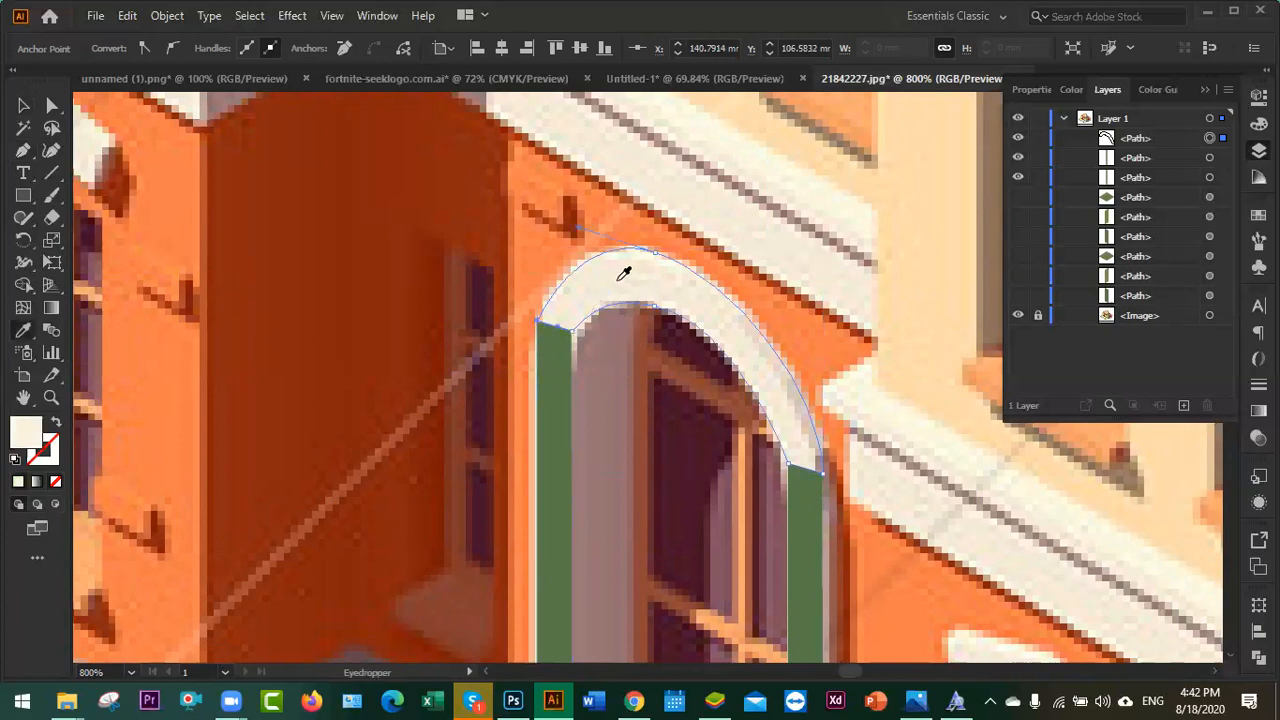
{"action": "key", "text": "v"}
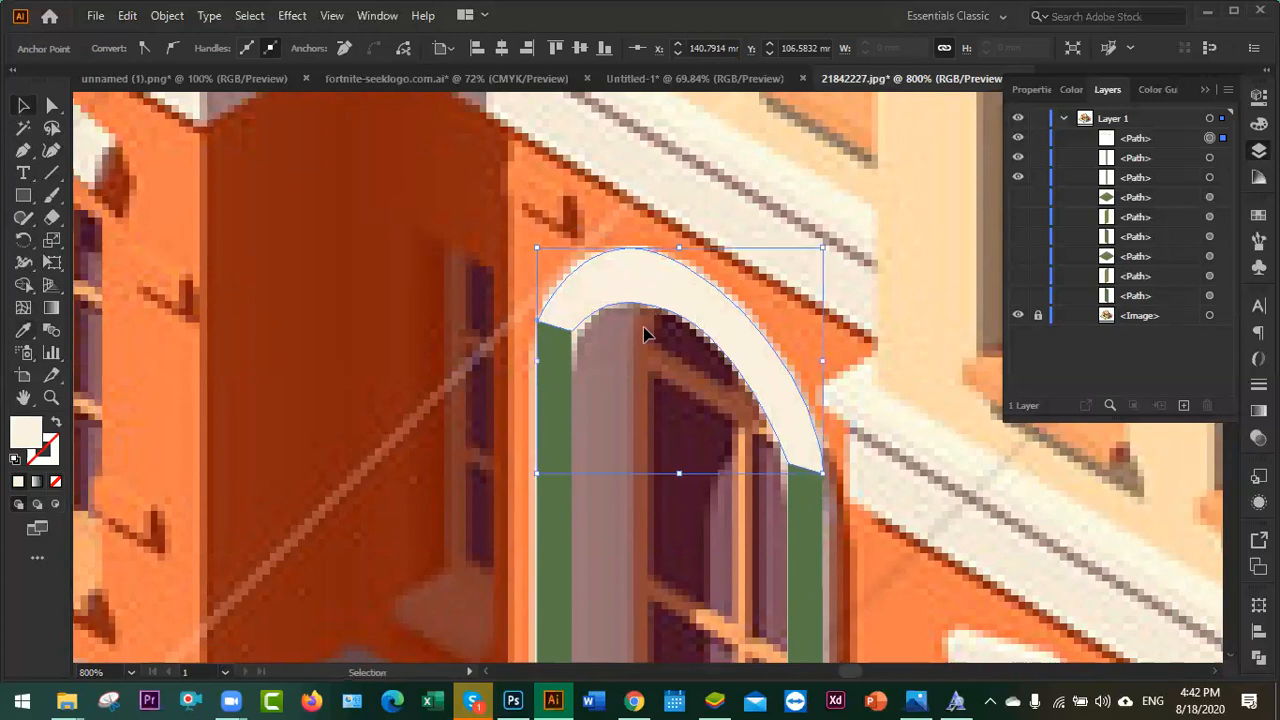
{"action": "left_click", "coordinate": [566, 380]}
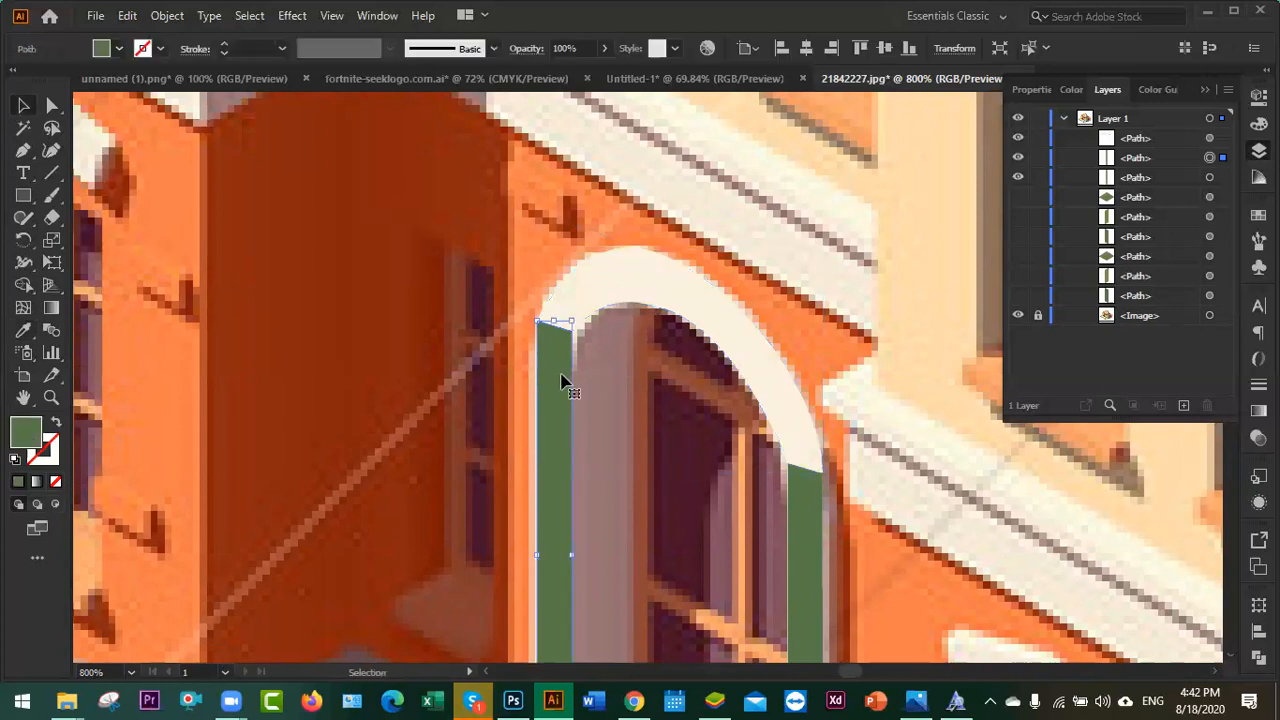
{"action": "left_click", "coordinate": [808, 522], "text": "shift"}
{"action": "key", "text": "i"}
{"action": "left_click", "coordinate": [771, 343]}
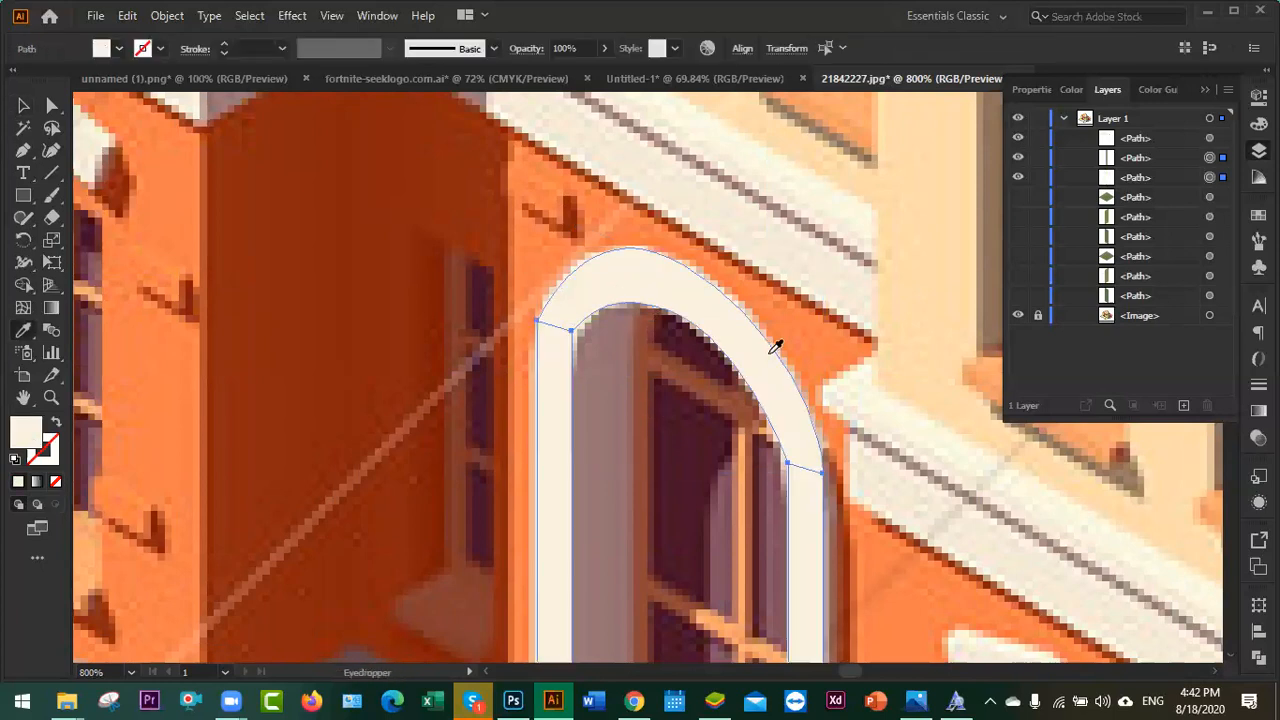
{"action": "key", "text": "v"}
- Hide the reference image and recolour the three arch frame pieces with the gray fill 8e8e8e
{"action": "key", "text": "ctrl+0"}
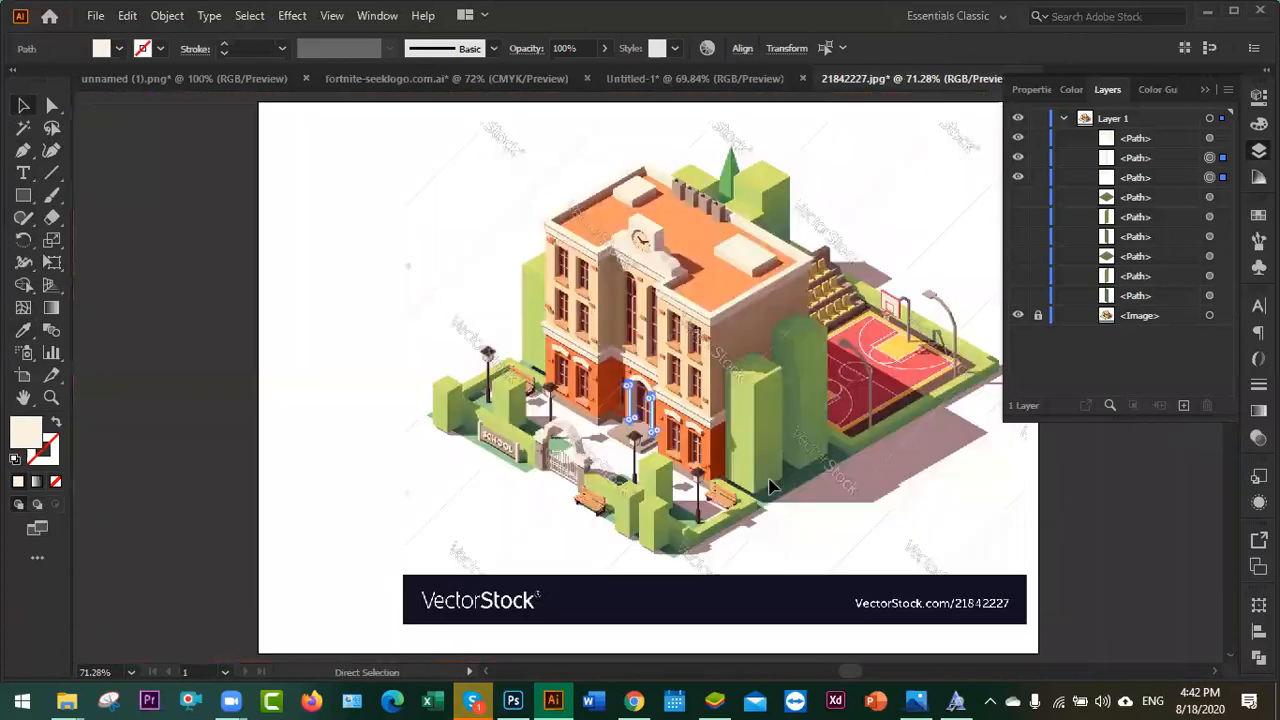
{"action": "left_click", "coordinate": [1018, 315]}
{"action": "left_click_drag", "start_coordinate": [681, 465], "coordinate": [576, 354]}
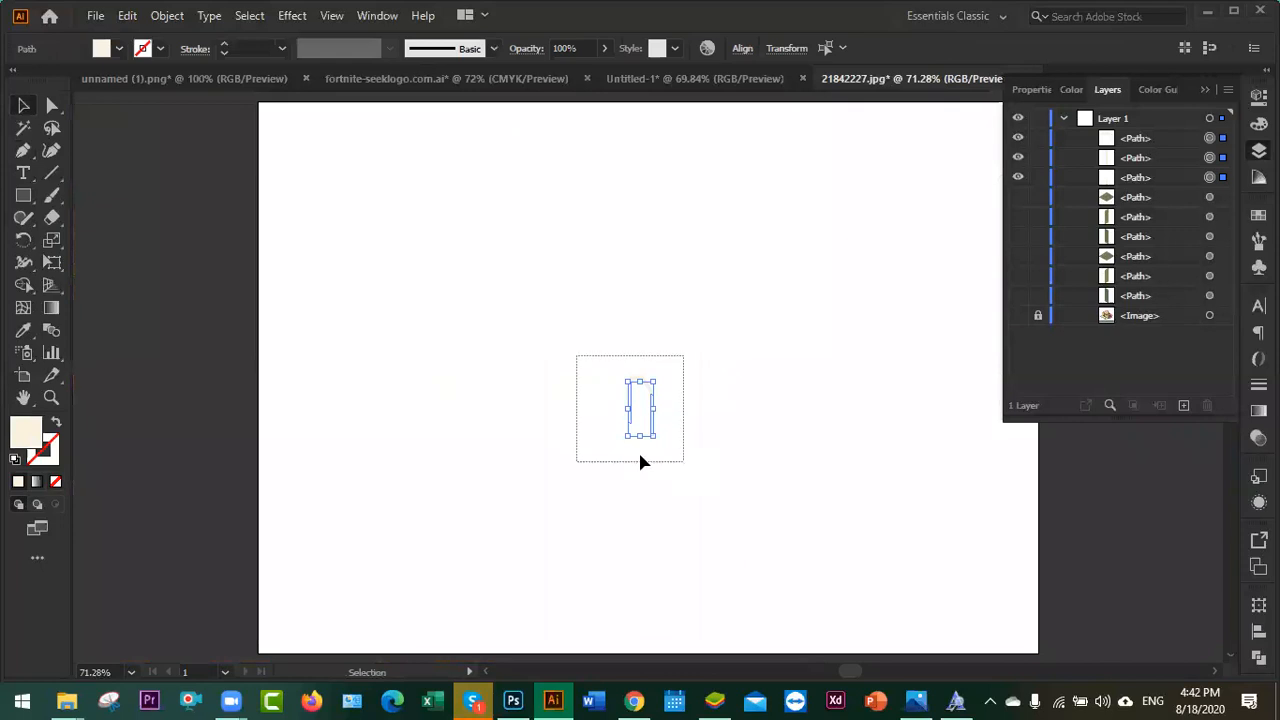
{"action": "double_click", "coordinate": [42, 424]}
{"action": "left_click_drag", "start_coordinate": [152, 276], "coordinate": [154, 266]}
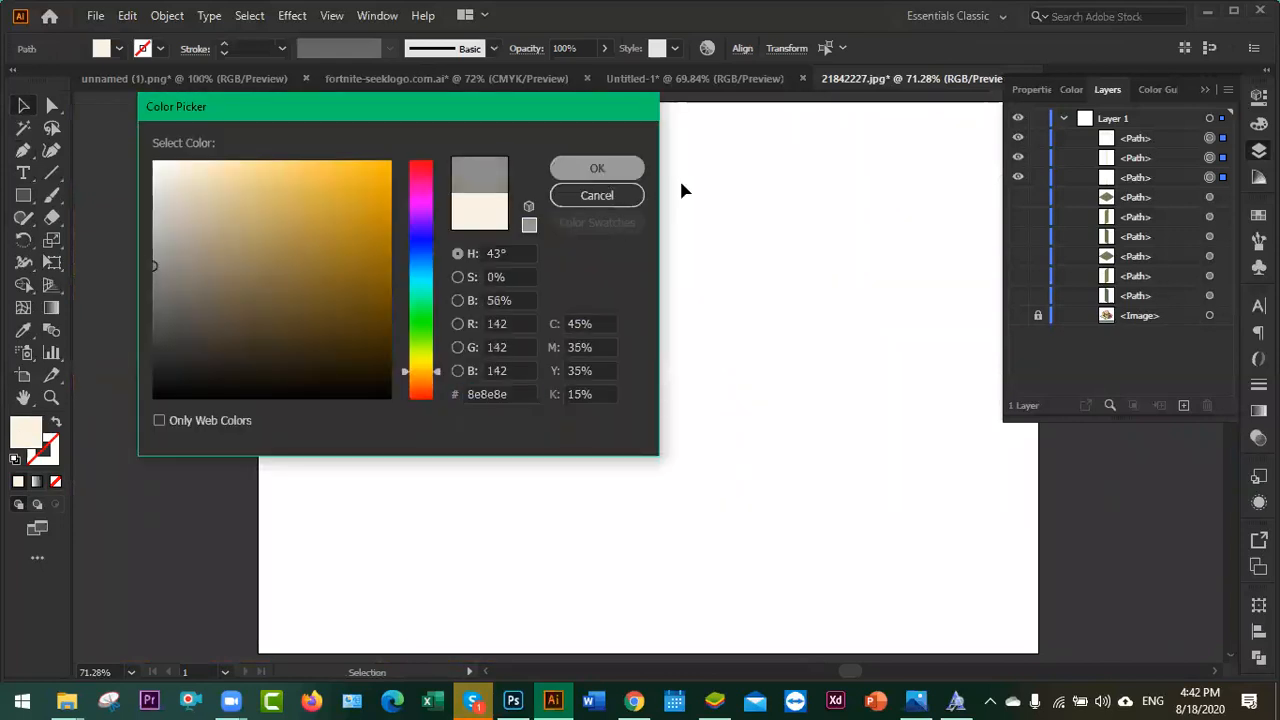
{"action": "key", "text": "Return"}
{"action": "left_click", "coordinate": [793, 298]}
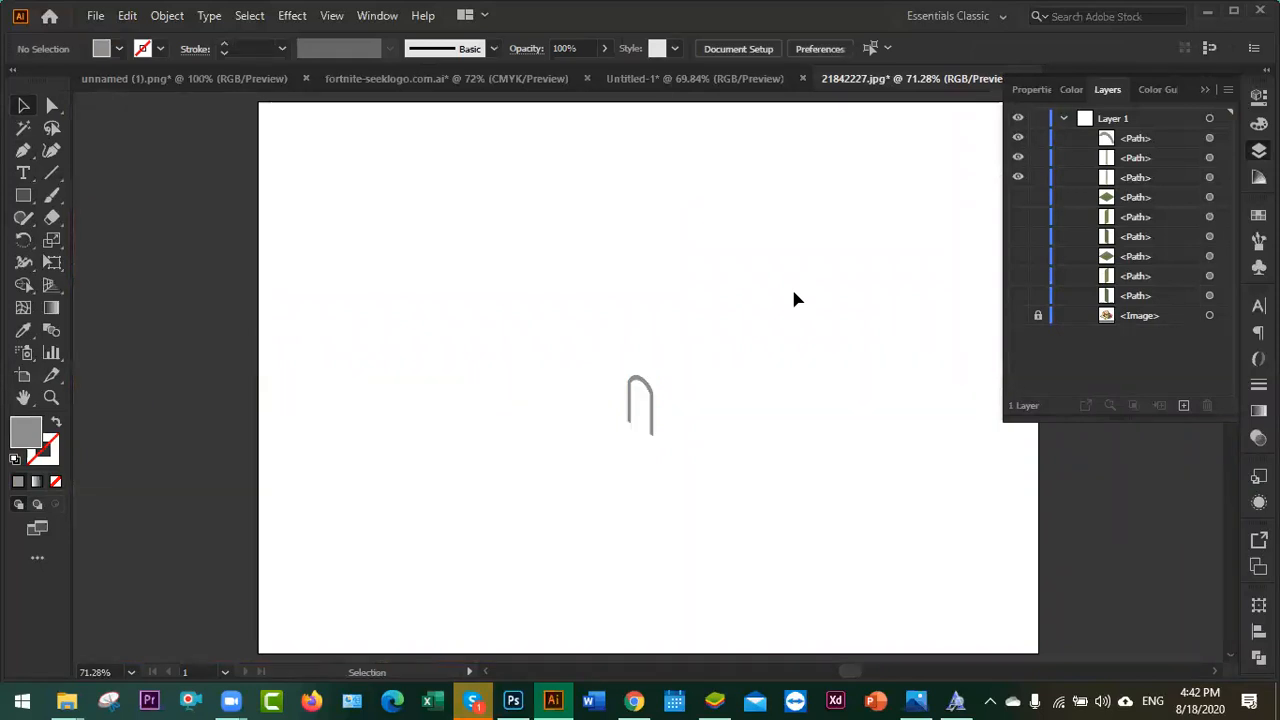
- Show the hidden green block paths and the reference image again
{"action": "scroll", "coordinate": [724, 406], "scroll_direction": "up", "scroll_amount": 1}
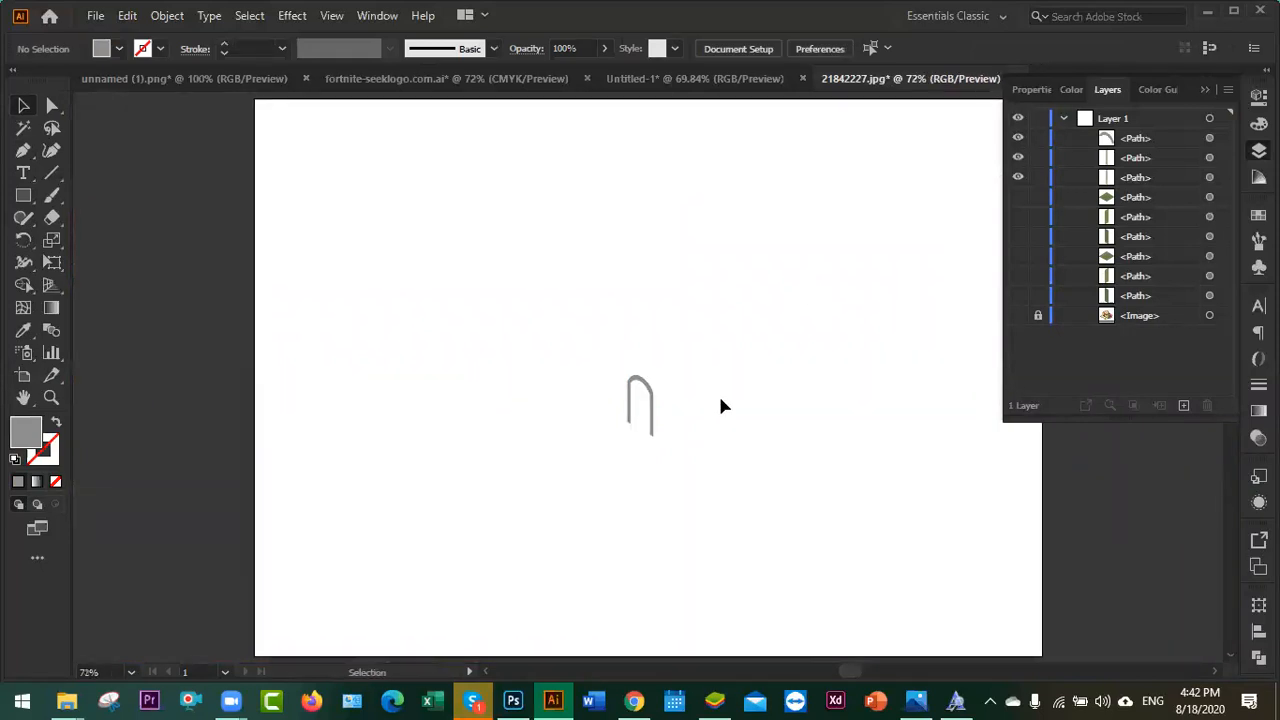
{"action": "key", "text": "a"}
{"action": "key", "text": "ctrl+1"}
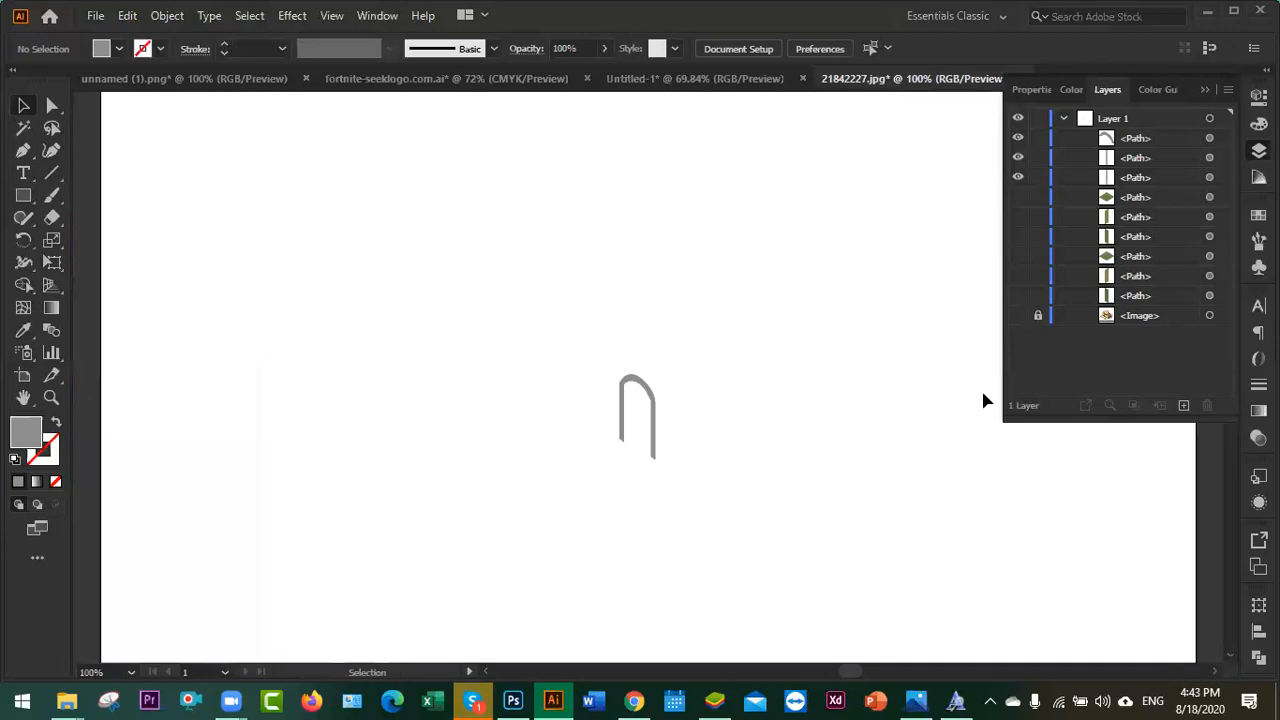
{"action": "left_click_drag", "start_coordinate": [1018, 303], "coordinate": [1020, 197]}
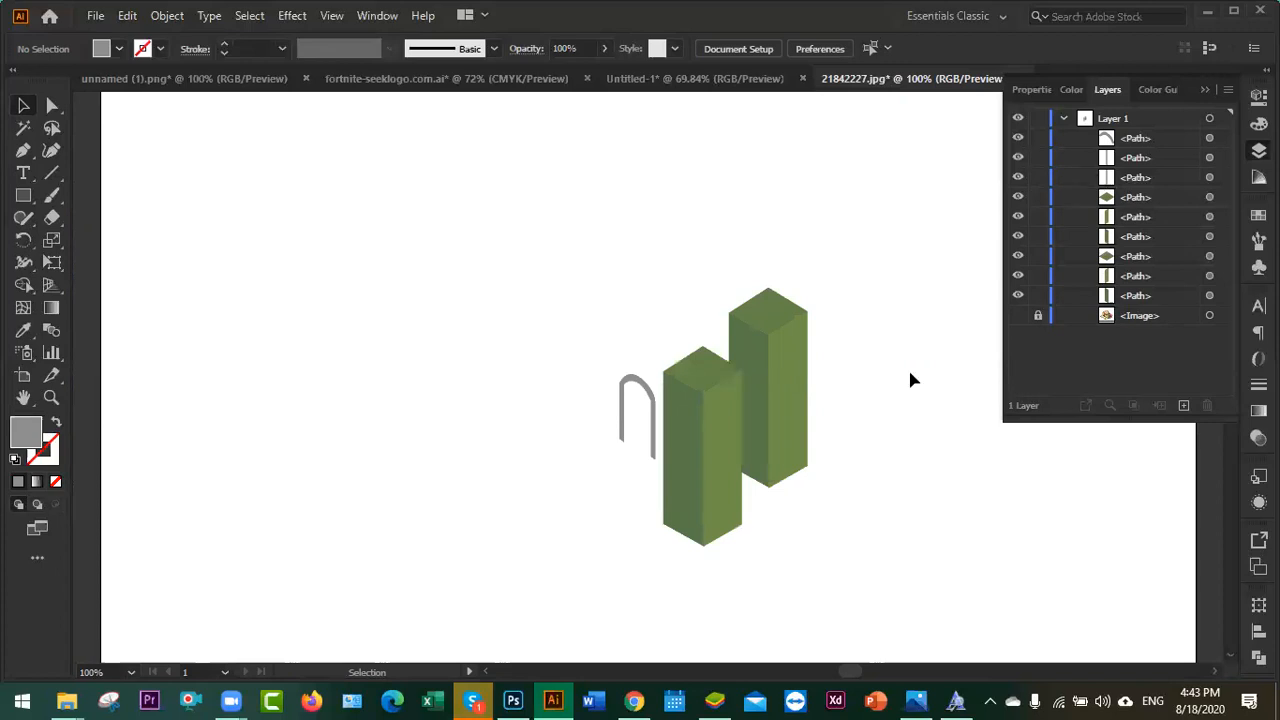
{"action": "left_click_drag", "start_coordinate": [604, 364], "coordinate": [668, 452]}
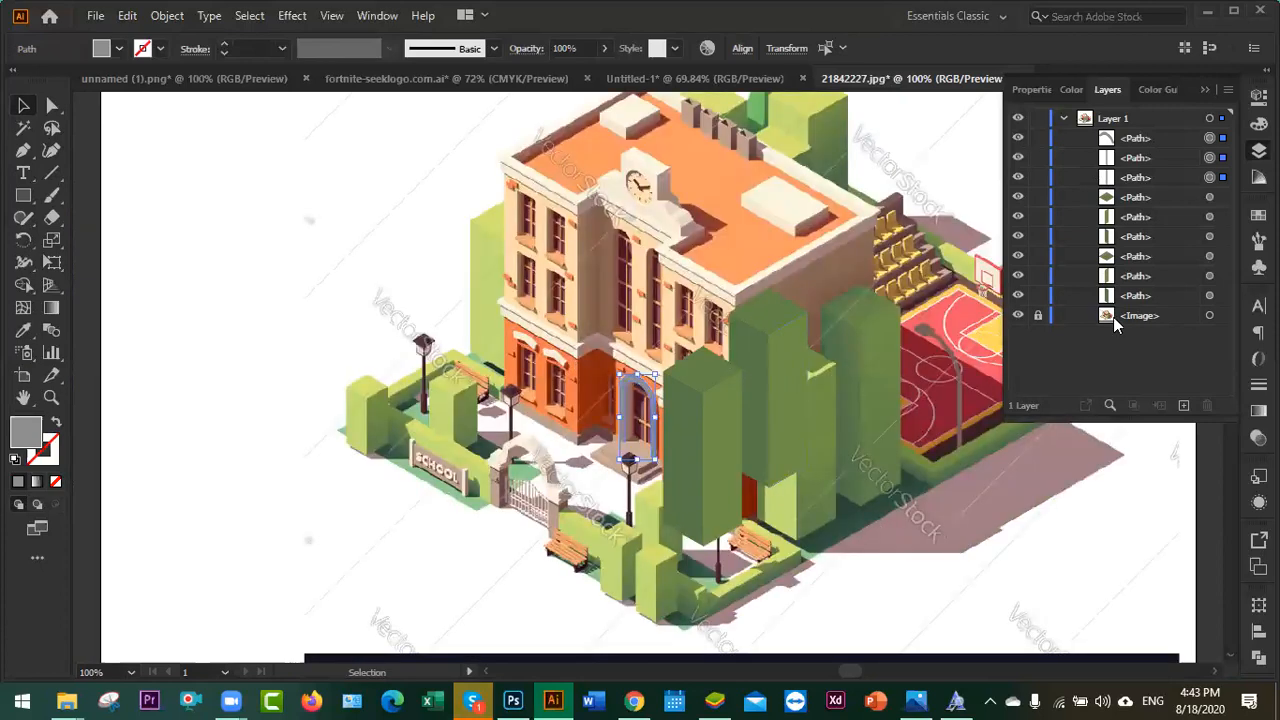
{"action": "left_click", "coordinate": [1170, 321]}
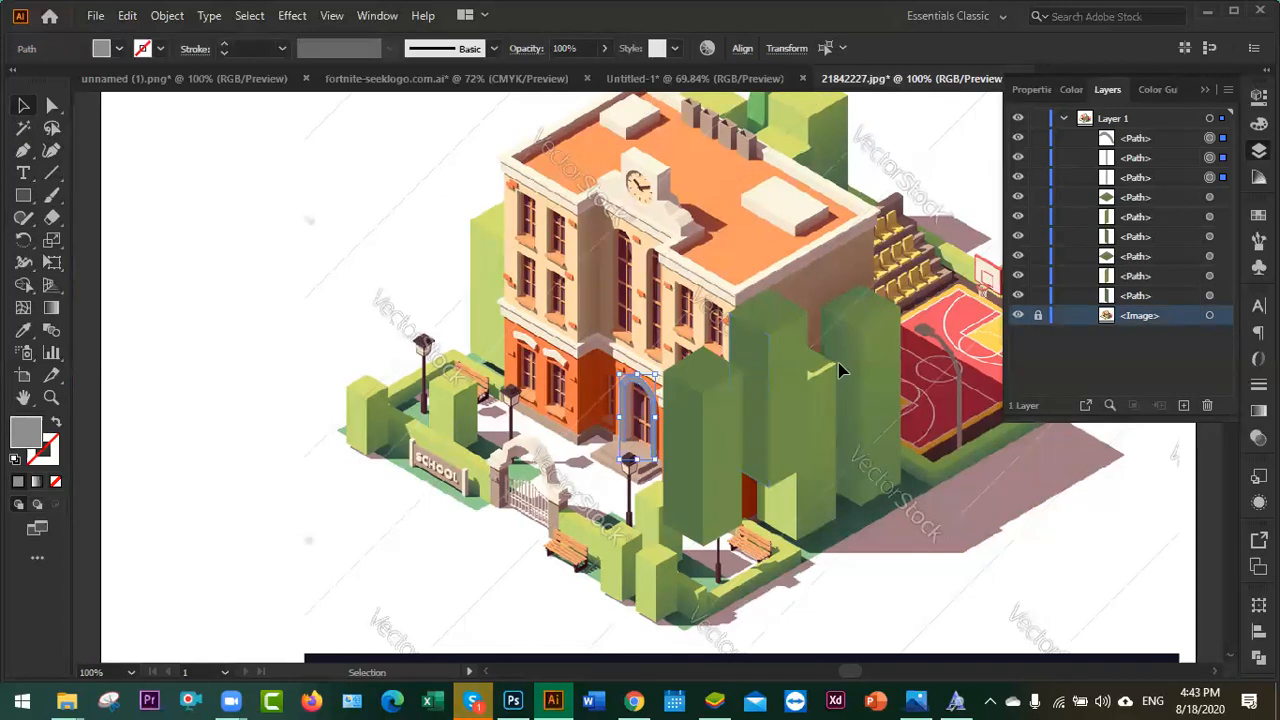
- Select all faces of the two green blocks and move them together over the two tall hedges beside the building's side wall
{"action": "left_click", "coordinate": [712, 474]}
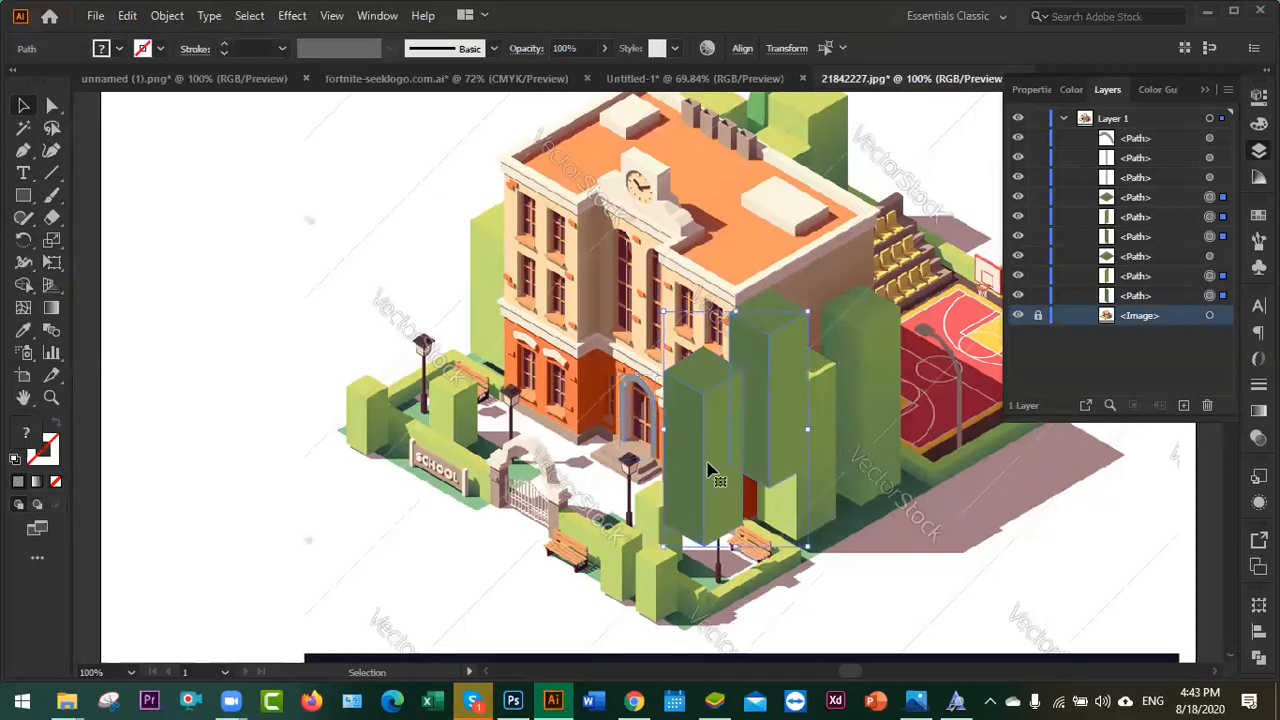
{"action": "left_click", "coordinate": [850, 489]}
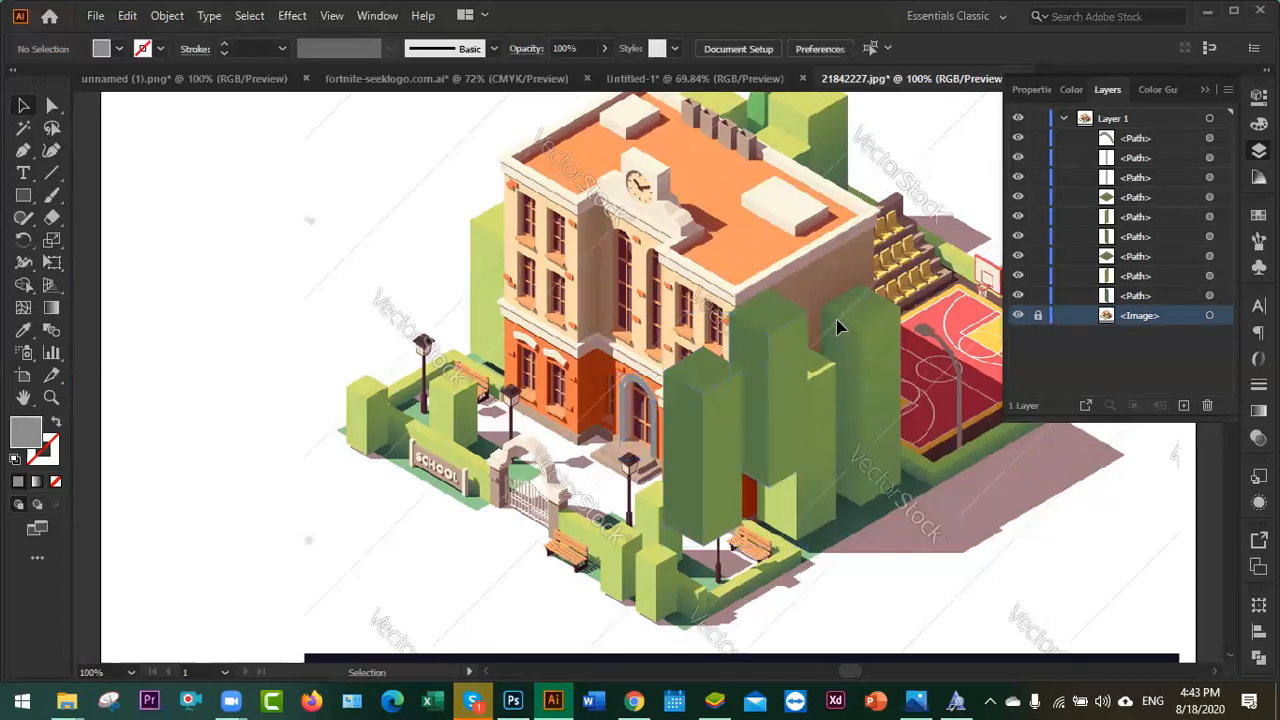
{"action": "left_click", "coordinate": [696, 485]}
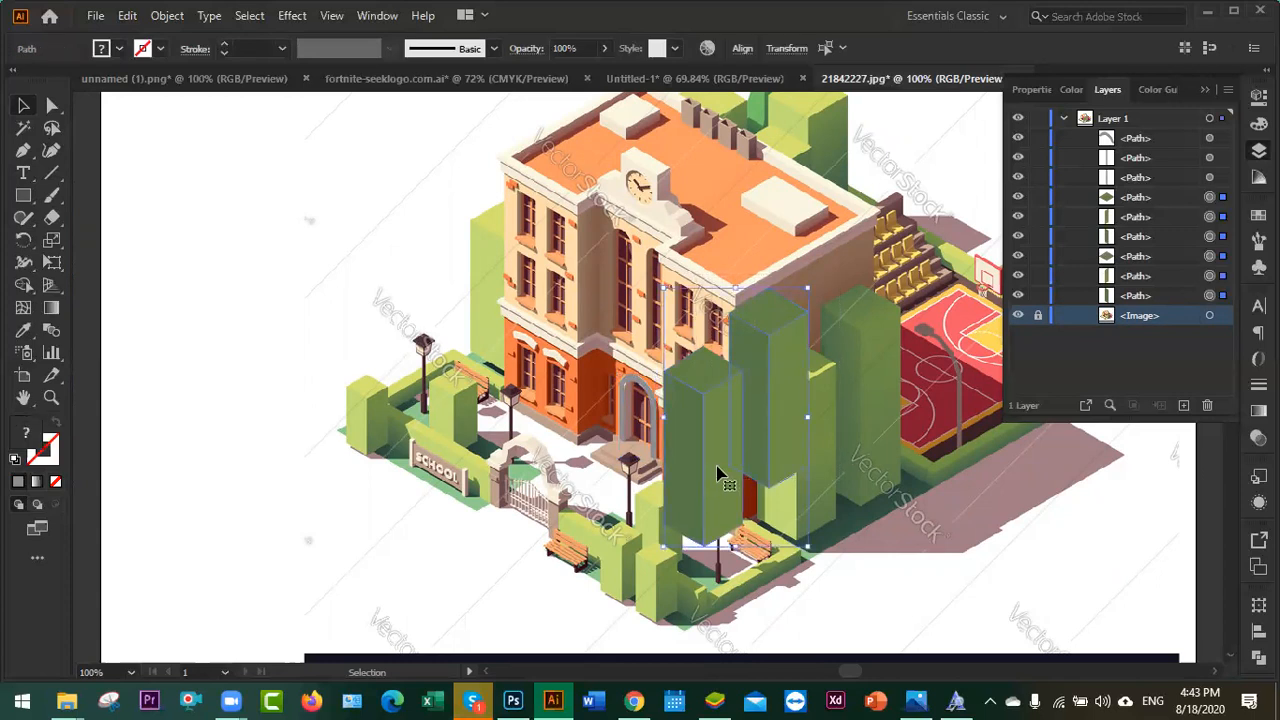
{"action": "left_click_drag", "start_coordinate": [763, 471], "coordinate": [812, 461]}
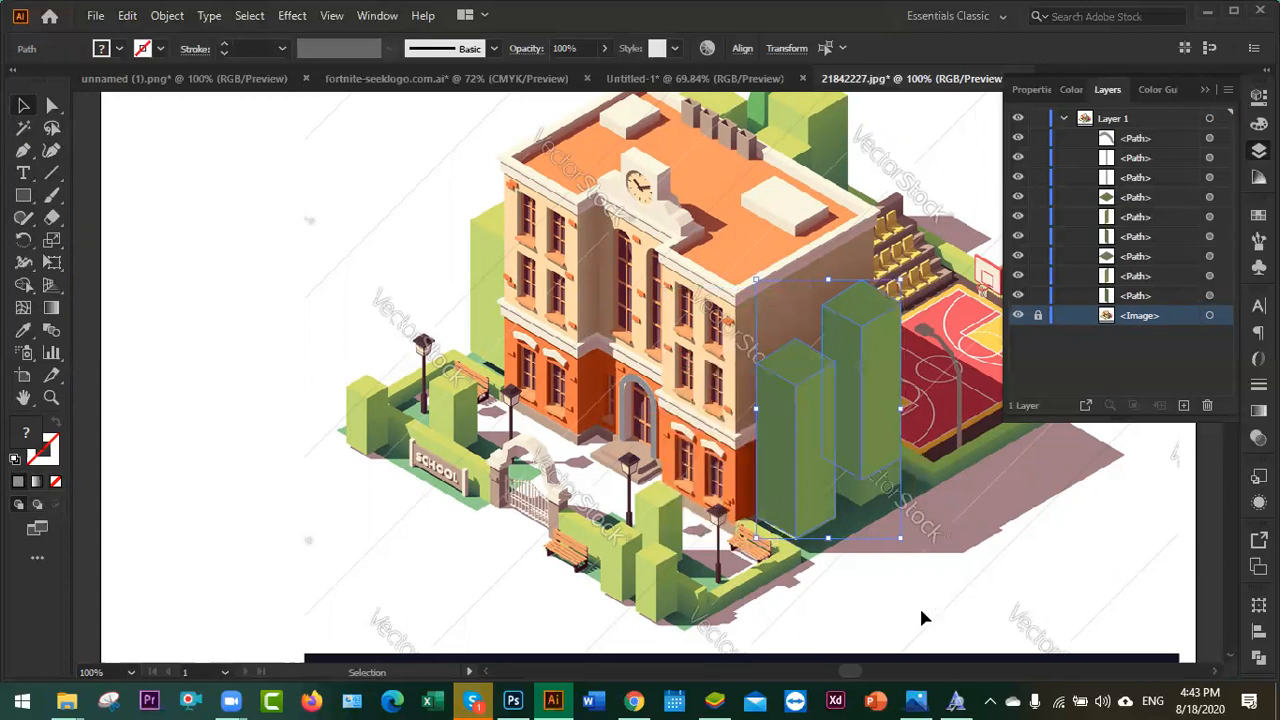
{"action": "left_click", "coordinate": [919, 605]}
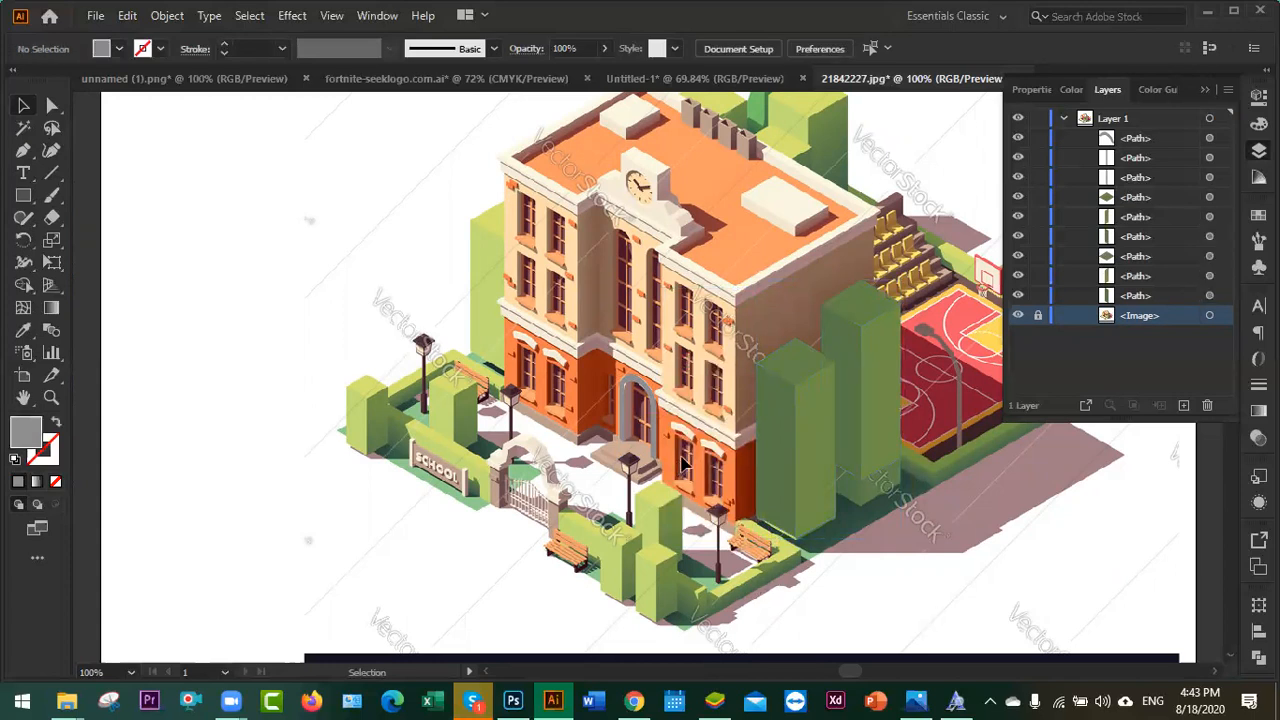
- Examine the windows, entrance, roof and basketball court of the reference image alongside the traced shapes
{"action": "scroll", "coordinate": [686, 473], "scroll_direction": "up", "scroll_amount": 5}
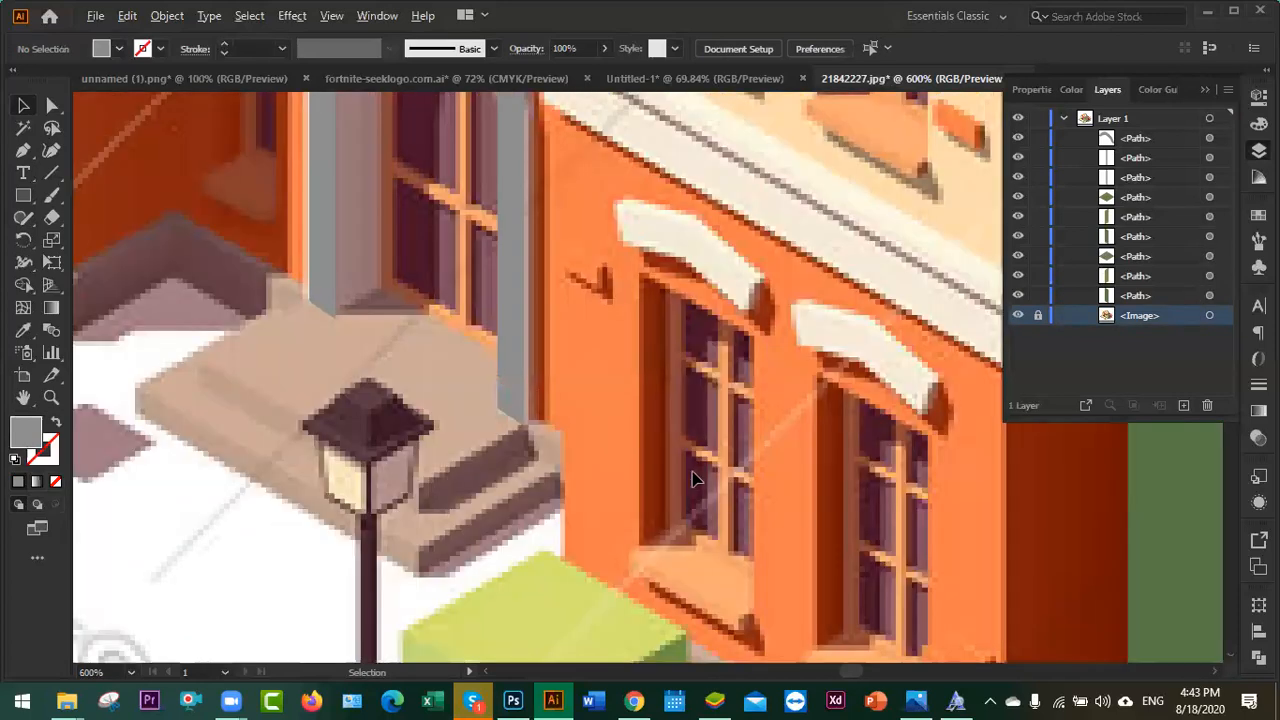
{"action": "scroll", "coordinate": [697, 480], "scroll_direction": "down", "scroll_amount": 2}
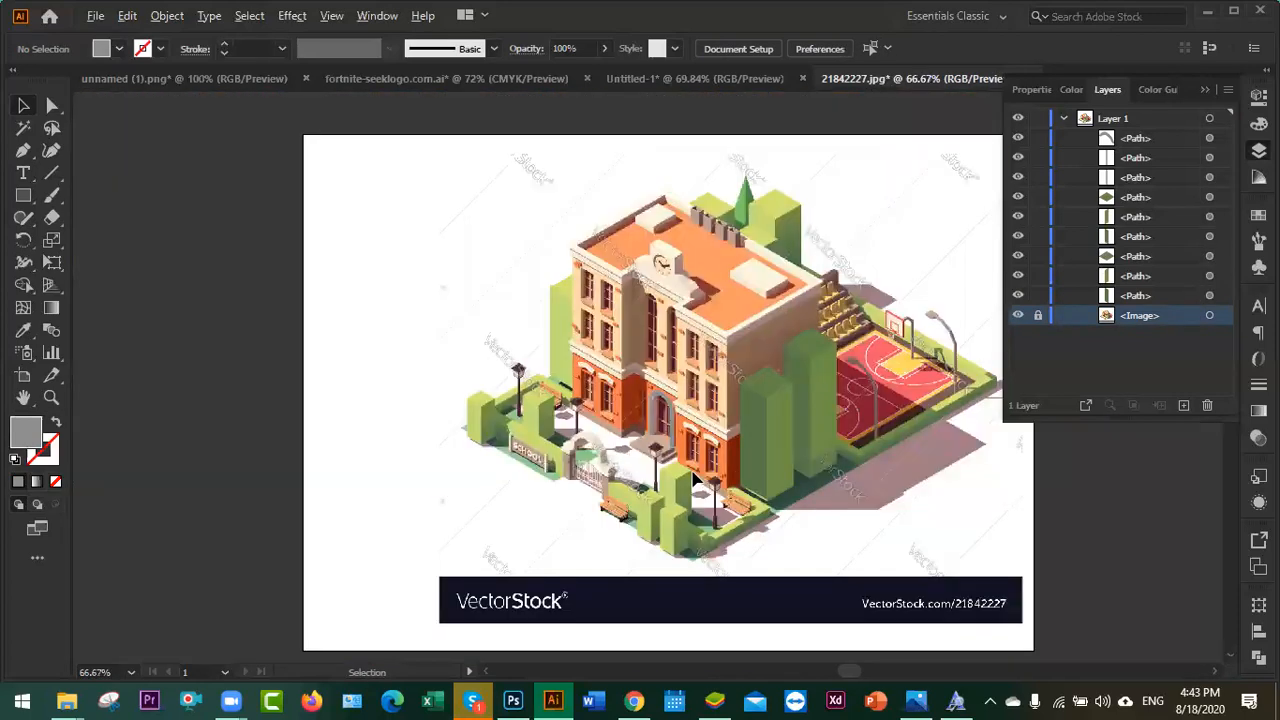
{"action": "scroll", "coordinate": [680, 510], "scroll_direction": "up", "scroll_amount": 3}
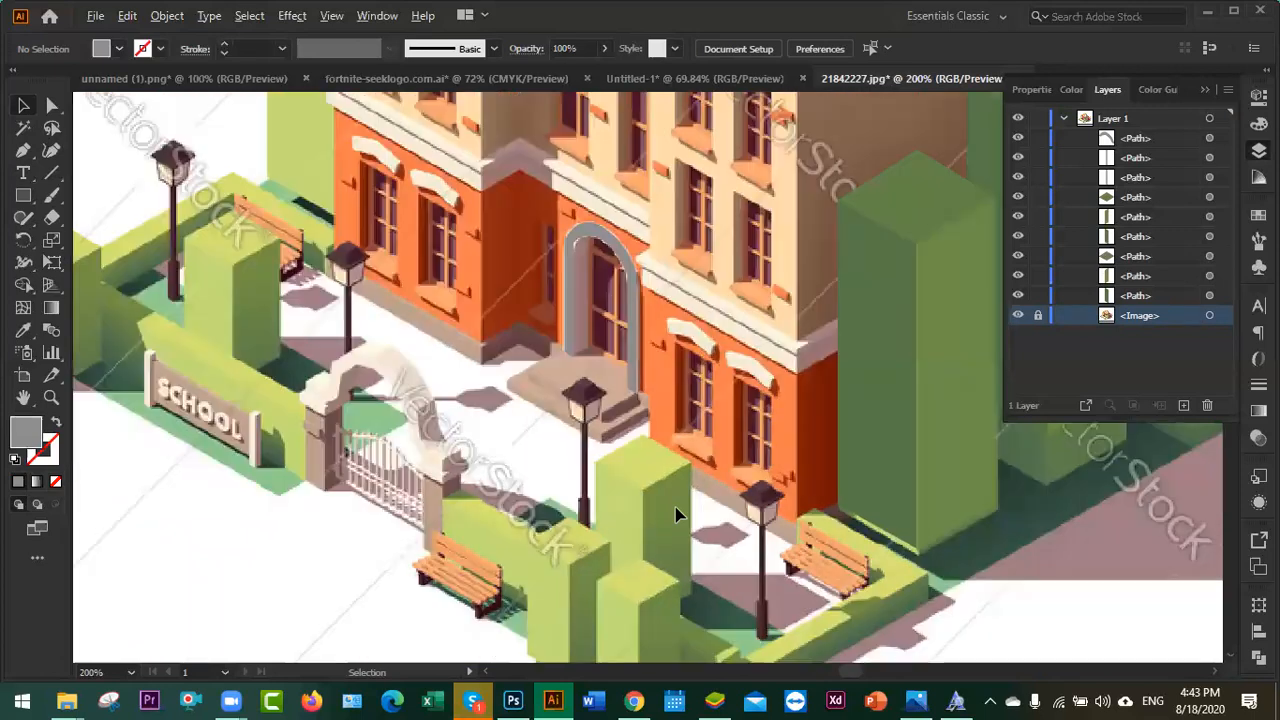
{"action": "scroll", "coordinate": [676, 514], "scroll_direction": "down", "scroll_amount": 1}
{"action": "scroll", "coordinate": [620, 347], "scroll_direction": "up", "scroll_amount": 5}
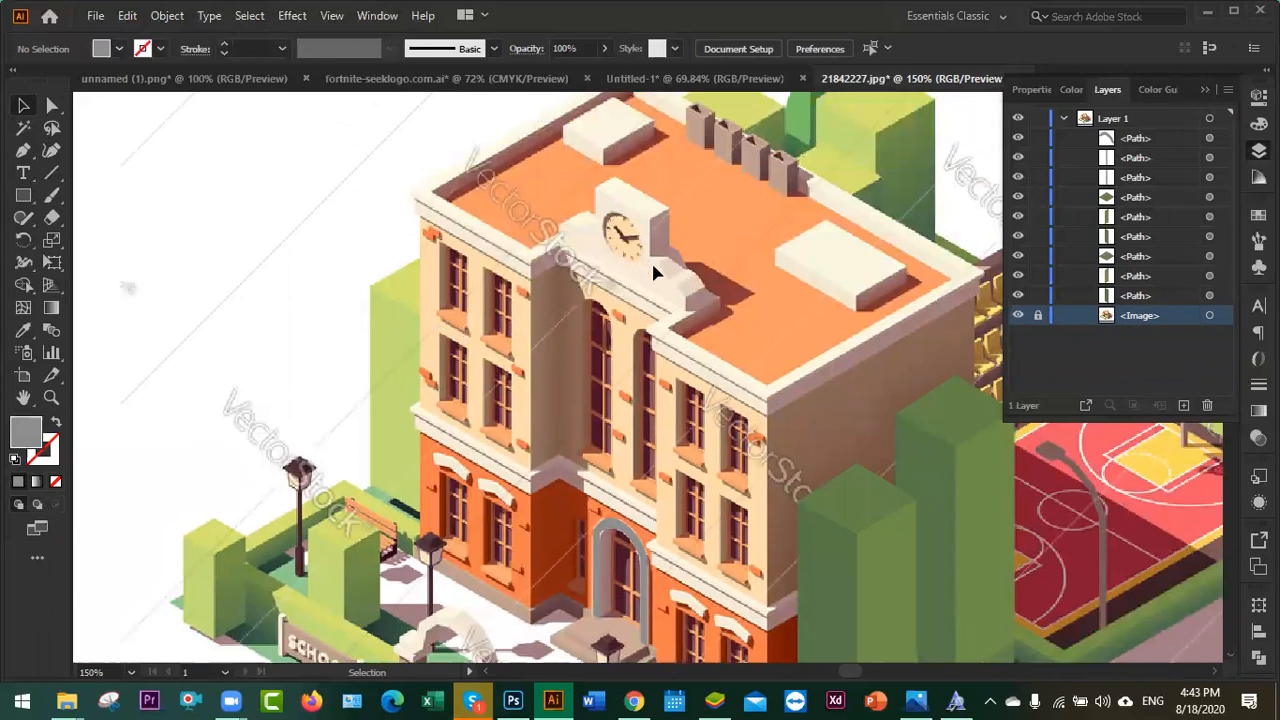
{"action": "scroll", "coordinate": [652, 266], "scroll_direction": "down", "scroll_amount": 1}
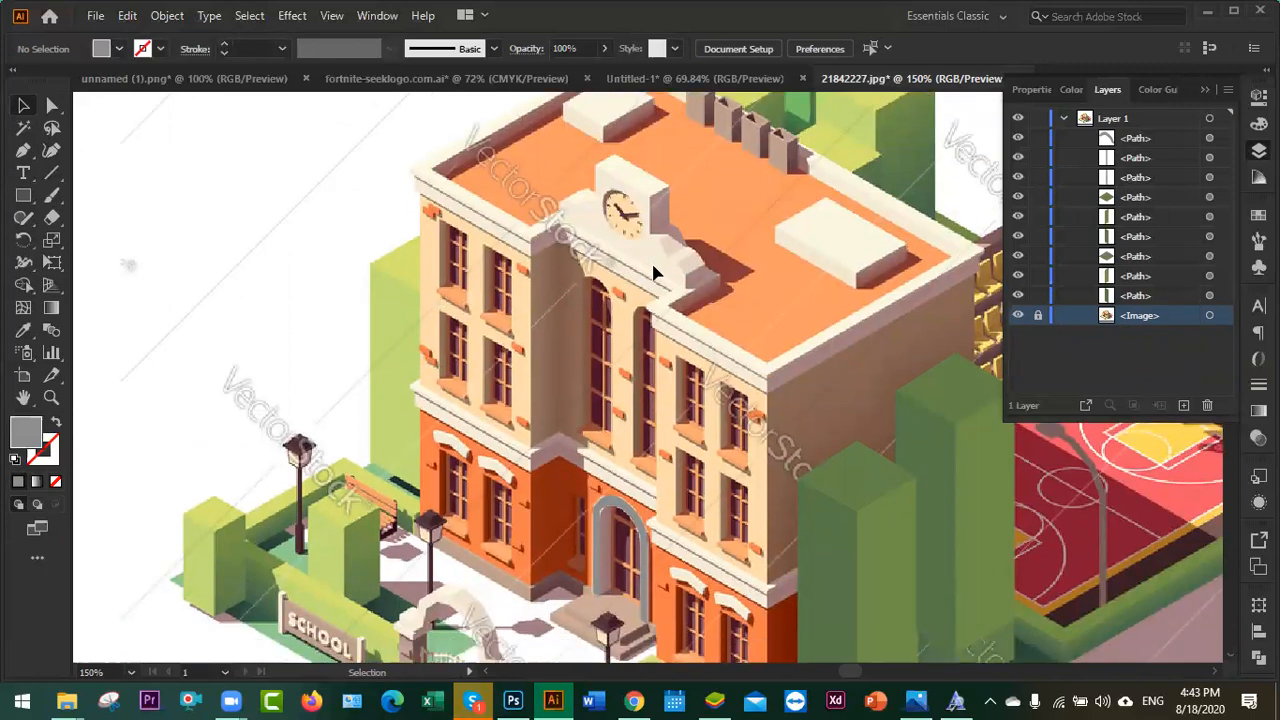
{"action": "left_click_drag", "start_coordinate": [963, 517], "coordinate": [434, 477]}
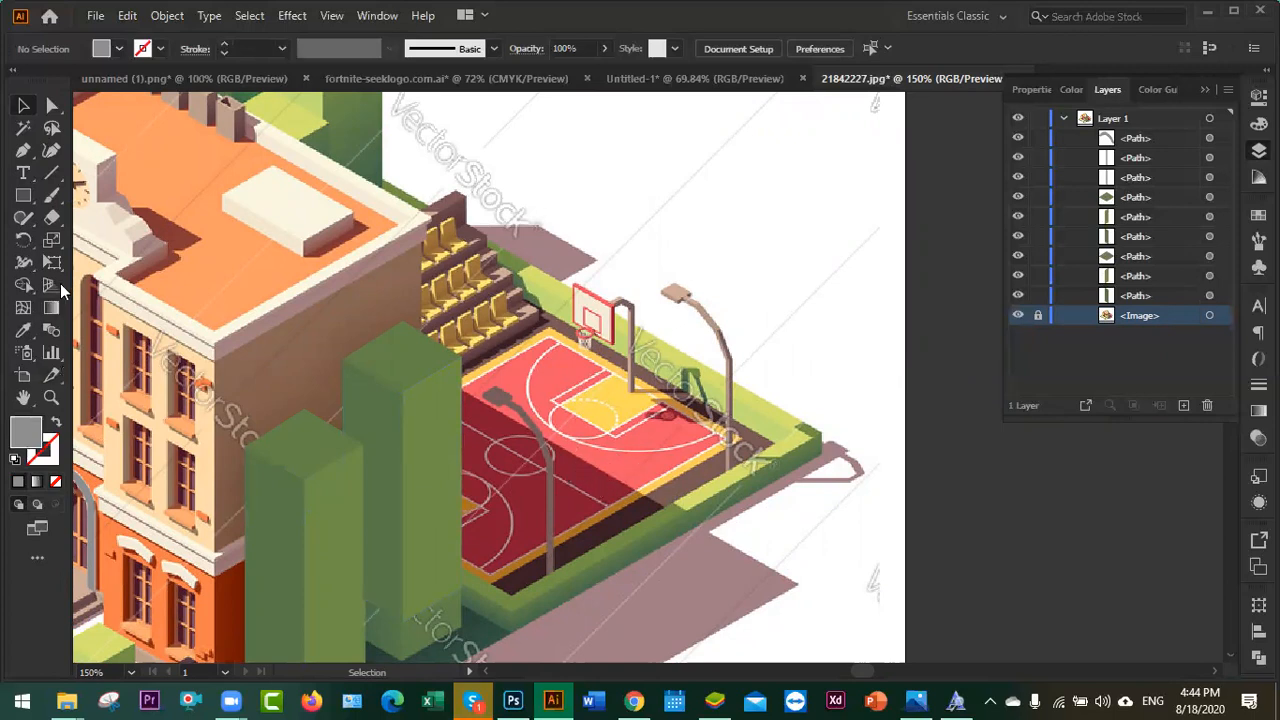
- Show the perspective grid, activate its horizontal plane and draw a wide, flat ellipse across the basketball court
{"action": "left_click", "coordinate": [52, 307]}
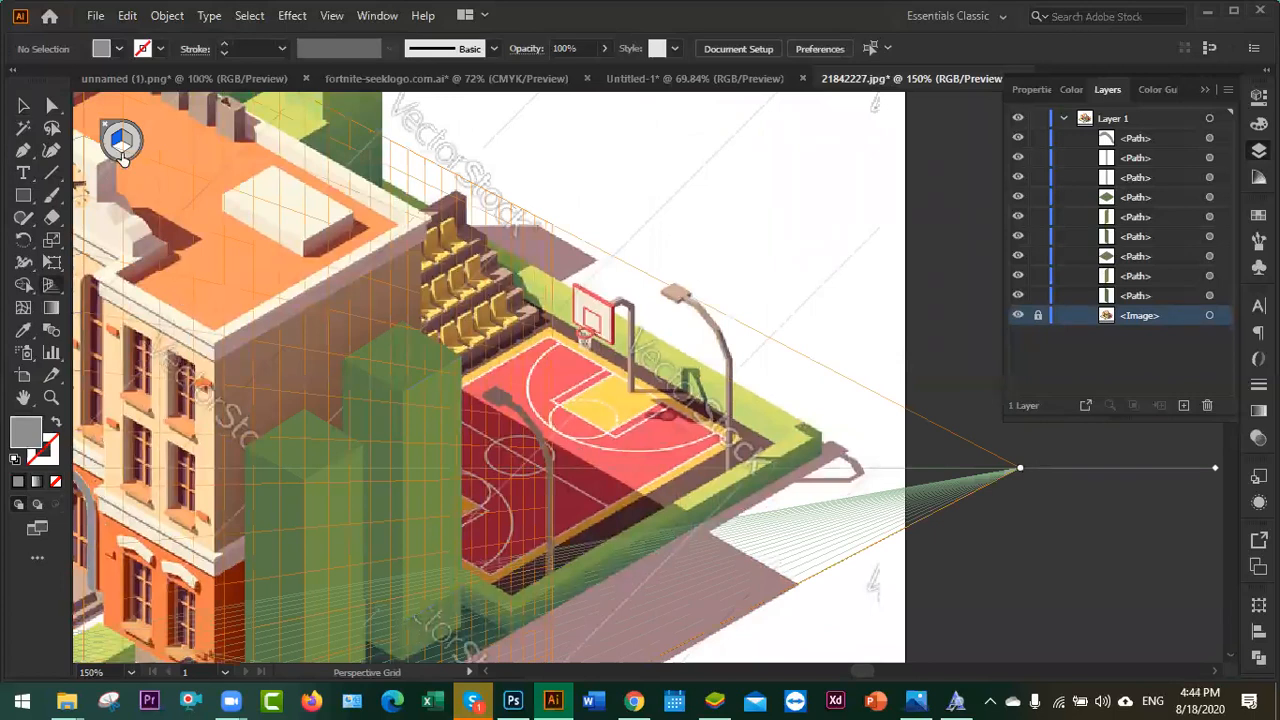
{"action": "key", "text": "shift+p"}
{"action": "left_click", "coordinate": [25, 197]}
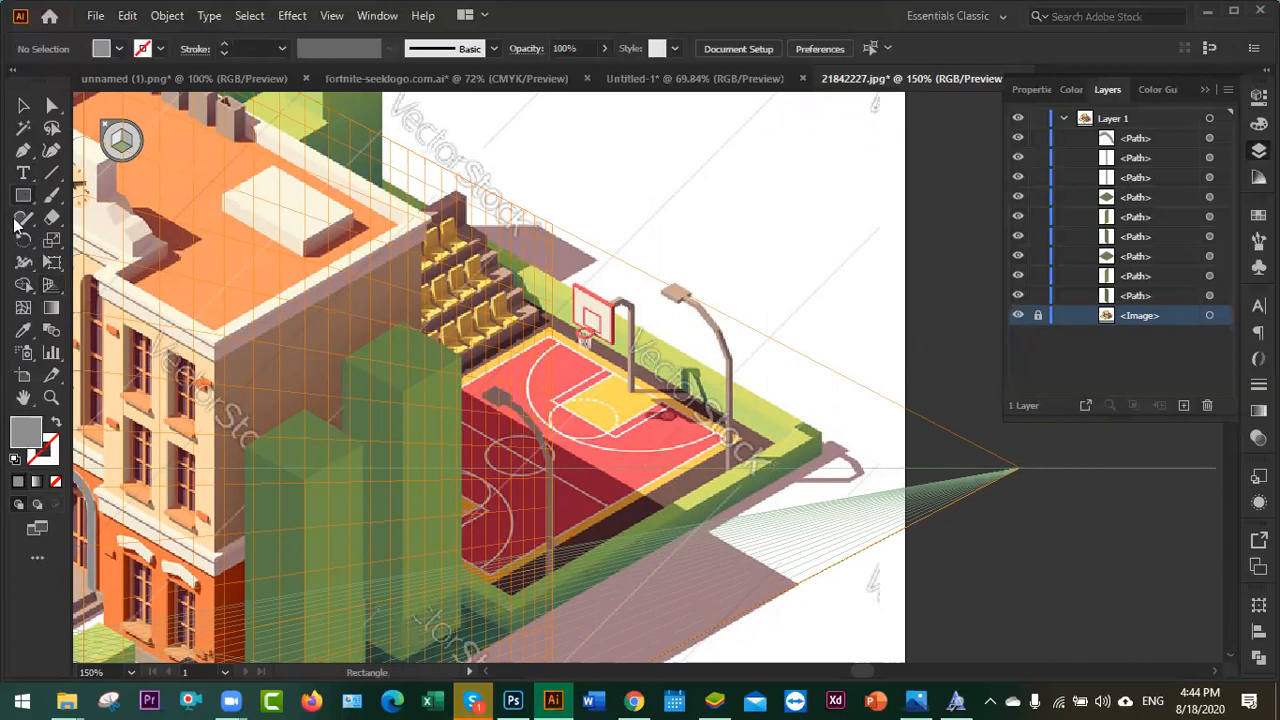
{"action": "left_click_drag", "start_coordinate": [25, 197], "coordinate": [107, 240]}
{"action": "mouse_move", "coordinate": [566, 366]}
{"action": "left_mouse_down"}
{"action": "mouse_move", "coordinate": [545, 350]}
{"action": "mouse_move", "coordinate": [613, 416]}
{"action": "mouse_move", "coordinate": [590, 450]}
{"action": "mouse_move", "coordinate": [466, 420]}
{"action": "left_mouse_up"}
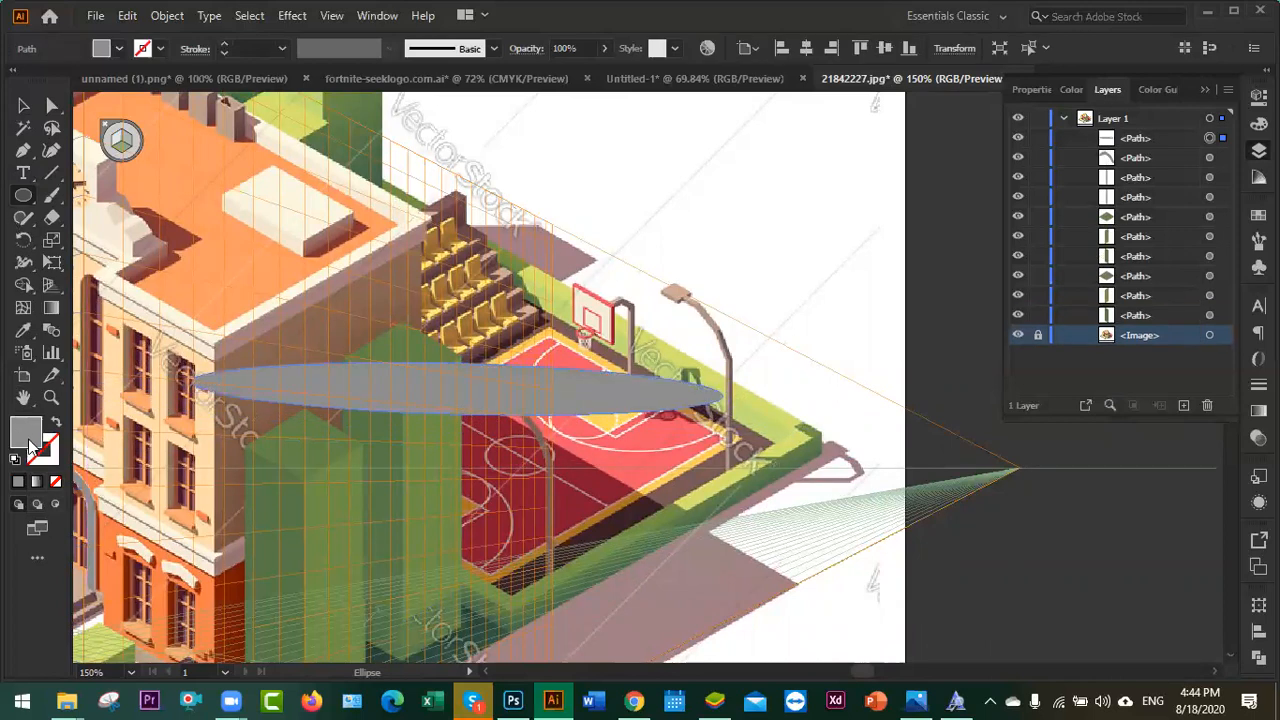
- Remove the ellipse's fill and give it a white 1 pt stroke
{"action": "left_click", "coordinate": [55, 482]}
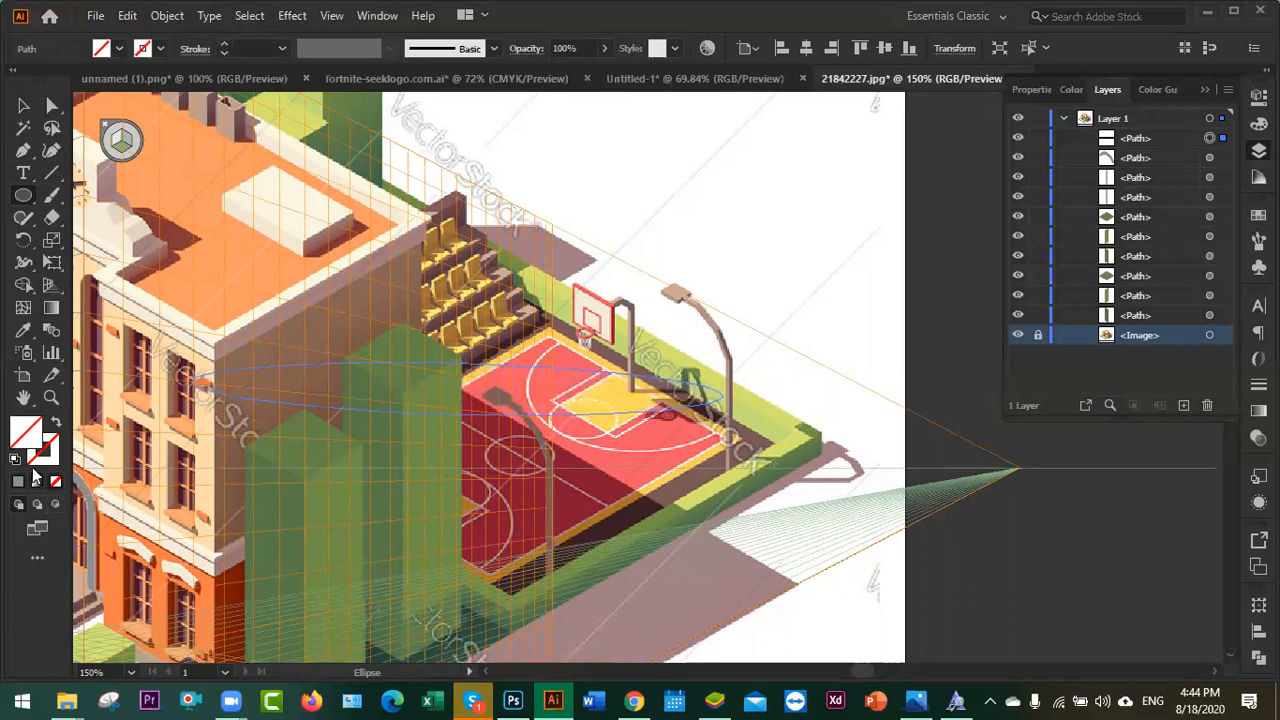
{"action": "left_click", "coordinate": [18, 483]}
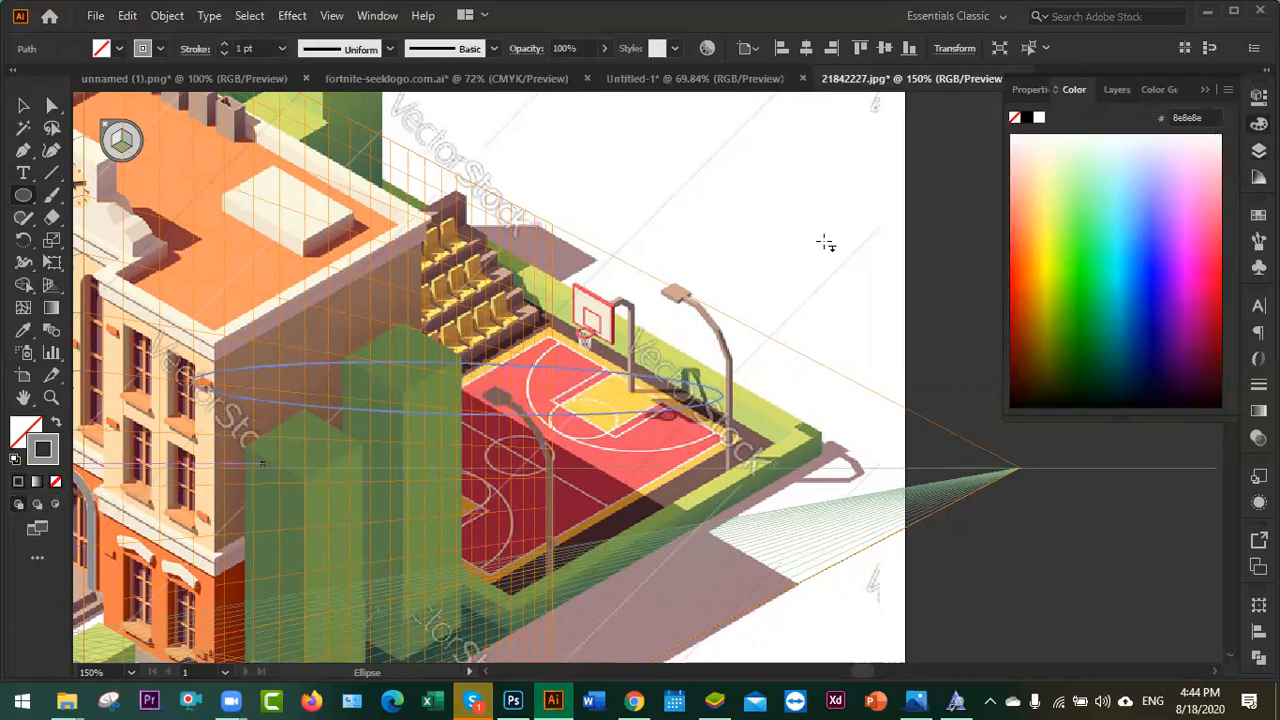
{"action": "left_click", "coordinate": [1038, 118]}
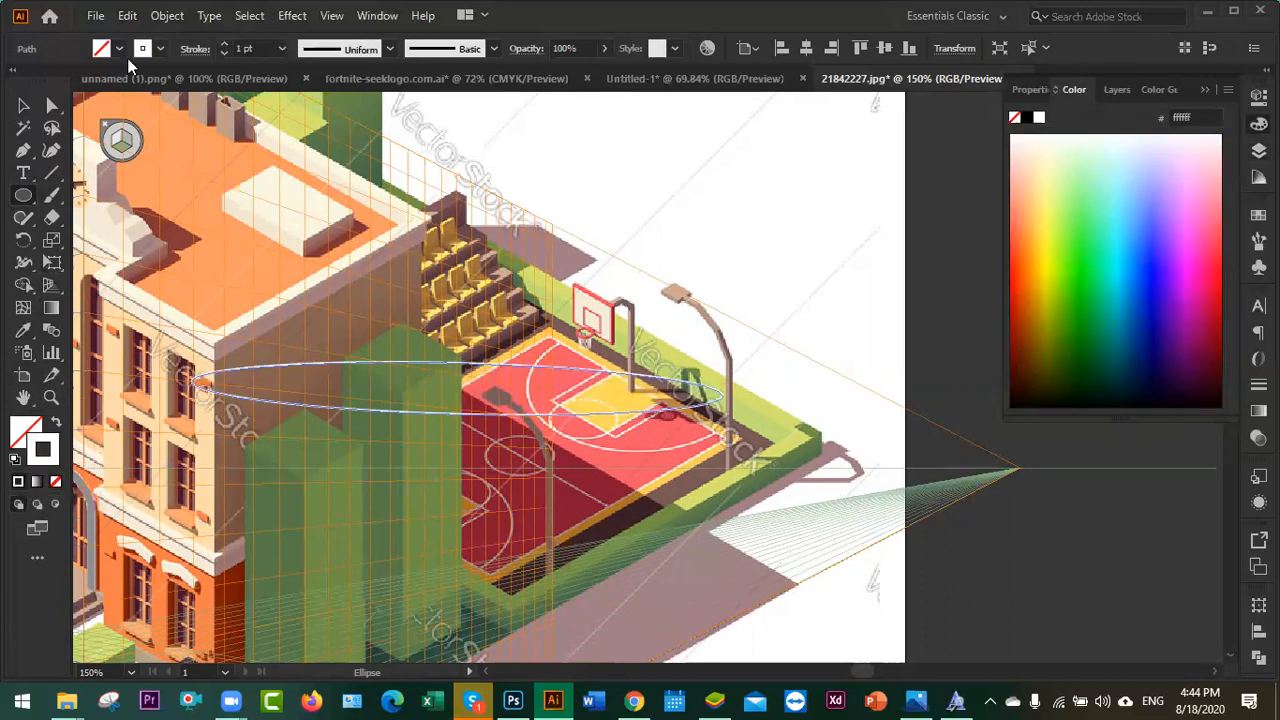
- Try to fit the white ellipse to the curved three-point line of the far half of the basketball court by moving and resizing it
{"action": "left_click", "coordinate": [52, 106]}
{"action": "left_click", "coordinate": [23, 106]}
{"action": "left_click_drag", "start_coordinate": [197, 390], "coordinate": [542, 397]}
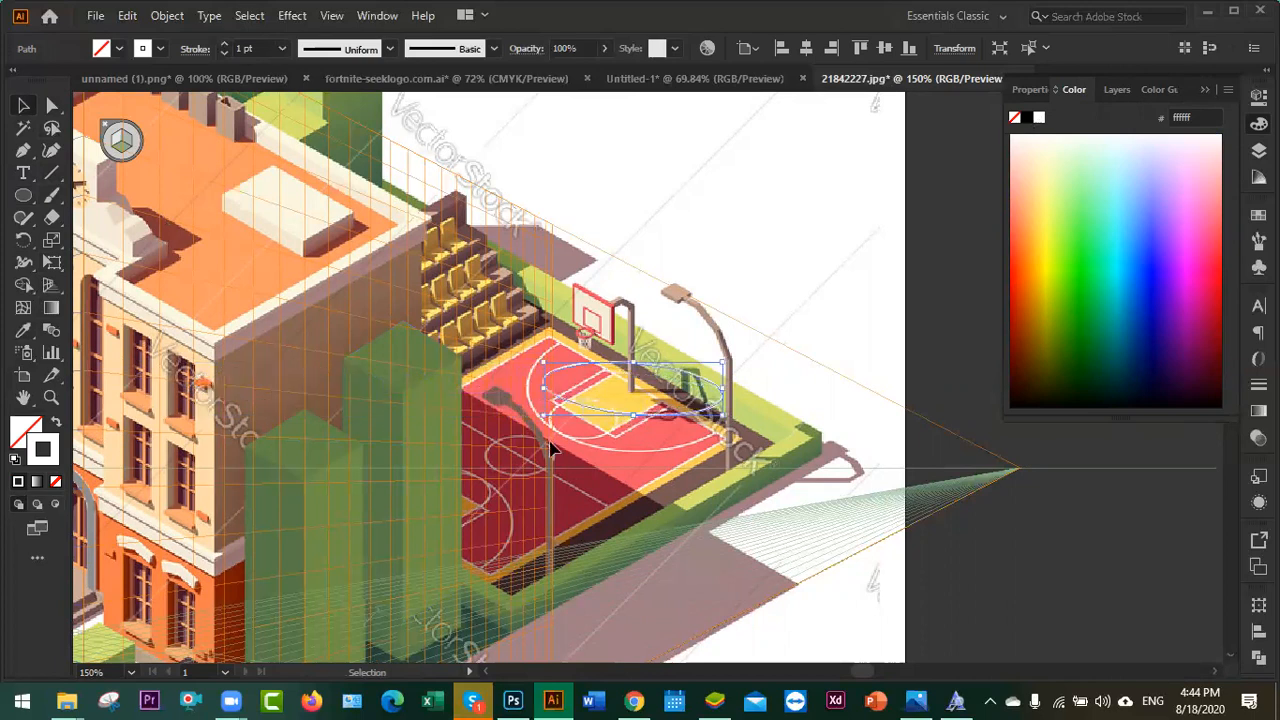
{"action": "left_click_drag", "start_coordinate": [633, 422], "coordinate": [597, 448]}
{"action": "left_click_drag", "start_coordinate": [543, 408], "coordinate": [528, 407]}
{"action": "left_click_drag", "start_coordinate": [630, 362], "coordinate": [617, 338]}
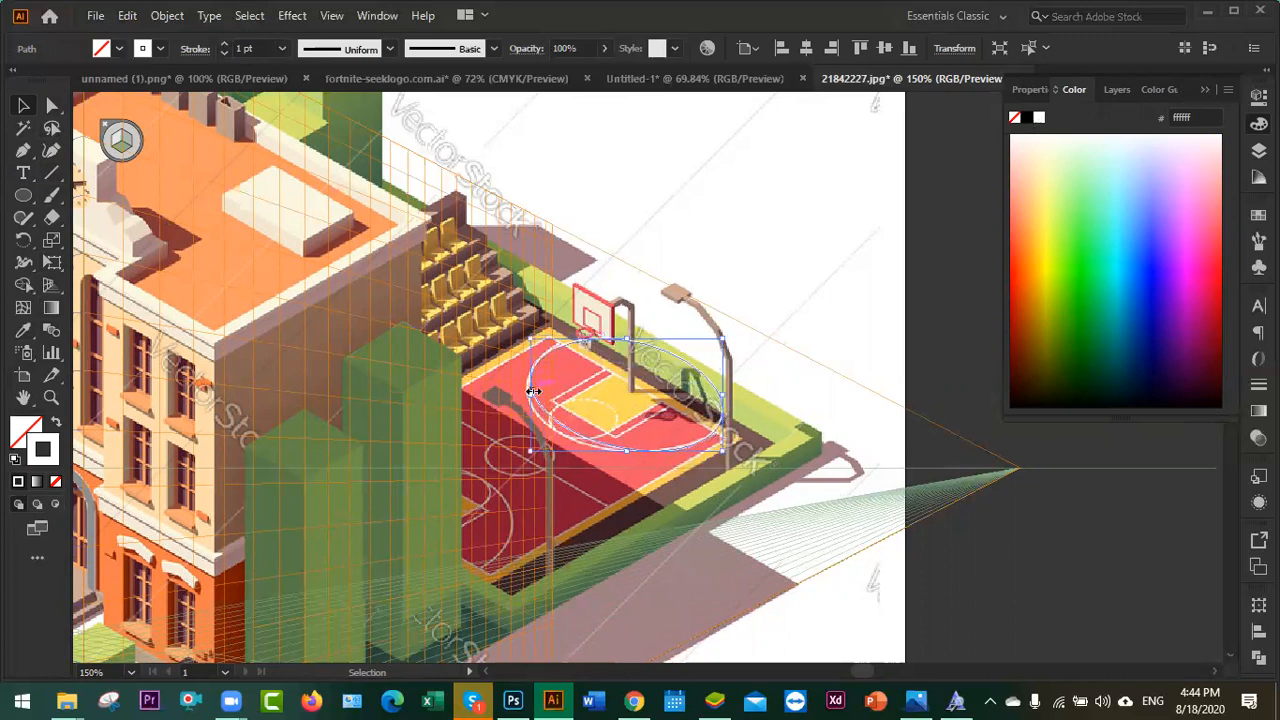
{"action": "left_click_drag", "start_coordinate": [528, 395], "coordinate": [524, 396]}
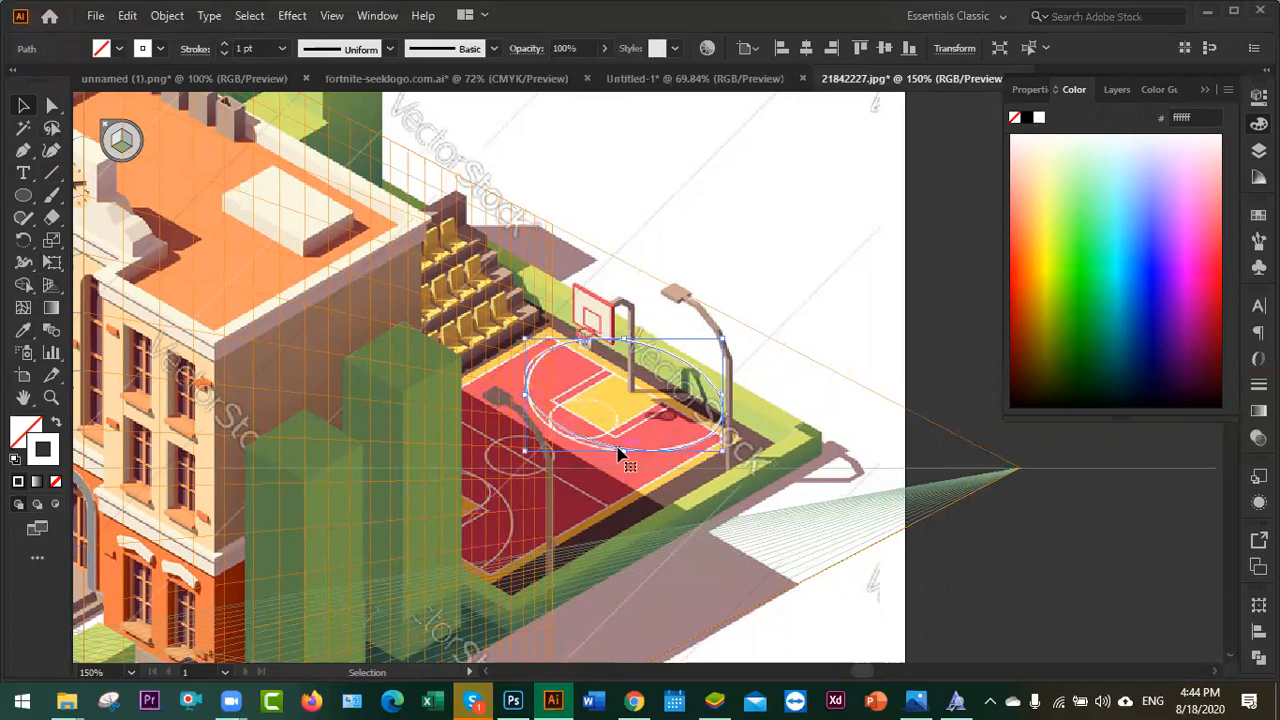
{"action": "left_click_drag", "start_coordinate": [620, 450], "coordinate": [620, 460]}
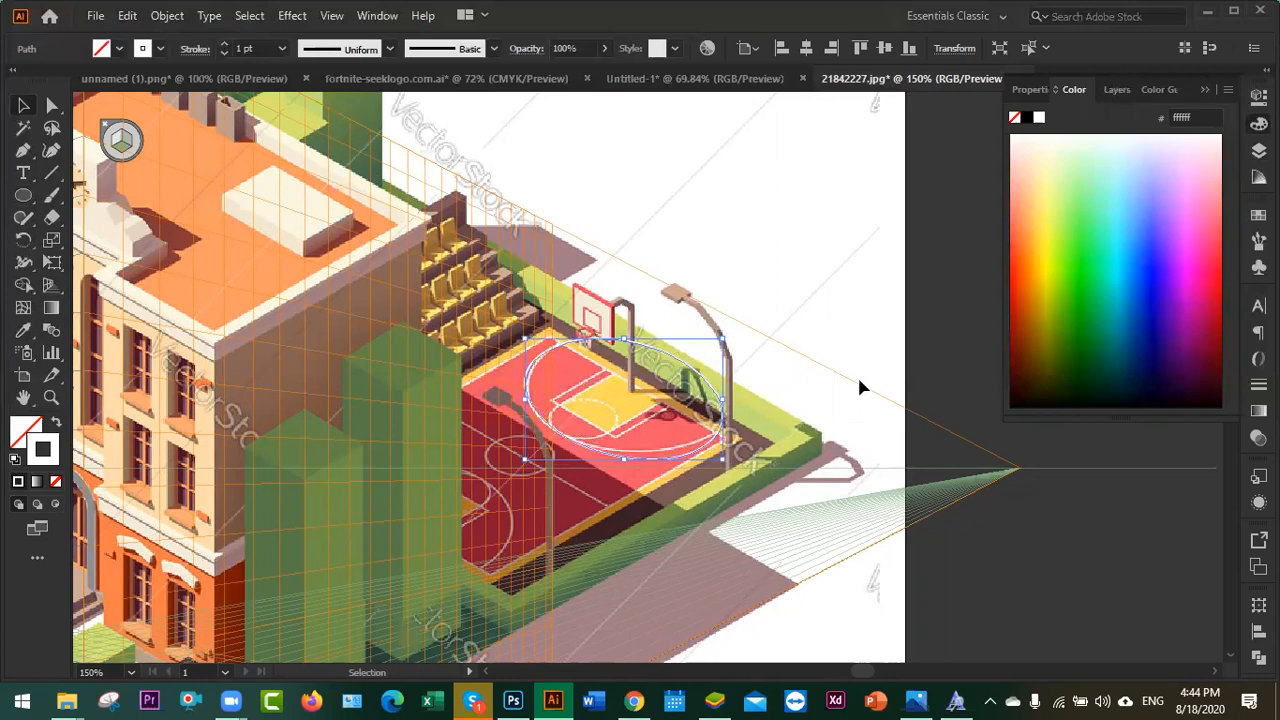
{"action": "left_click", "coordinate": [857, 346]}
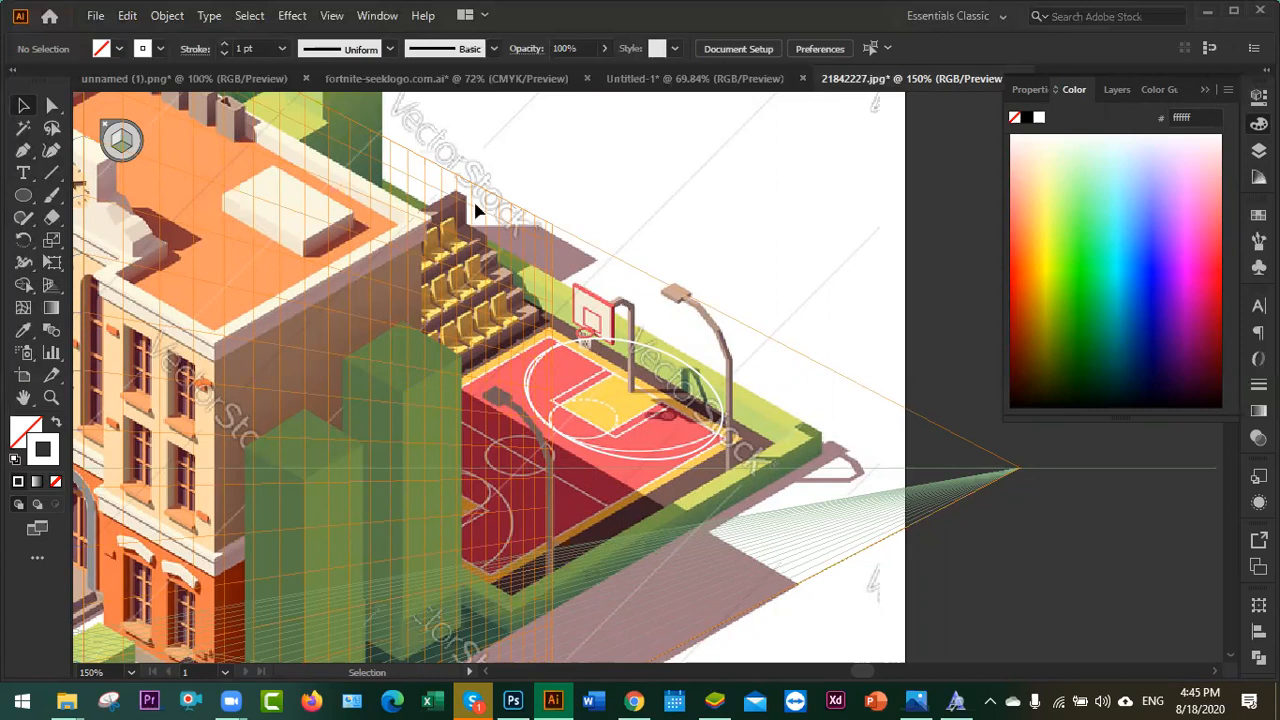
- Delete the white ellipse from the basketball court
{"action": "left_click", "coordinate": [636, 398]}
{"action": "key", "text": "ctrl+shift+a"}
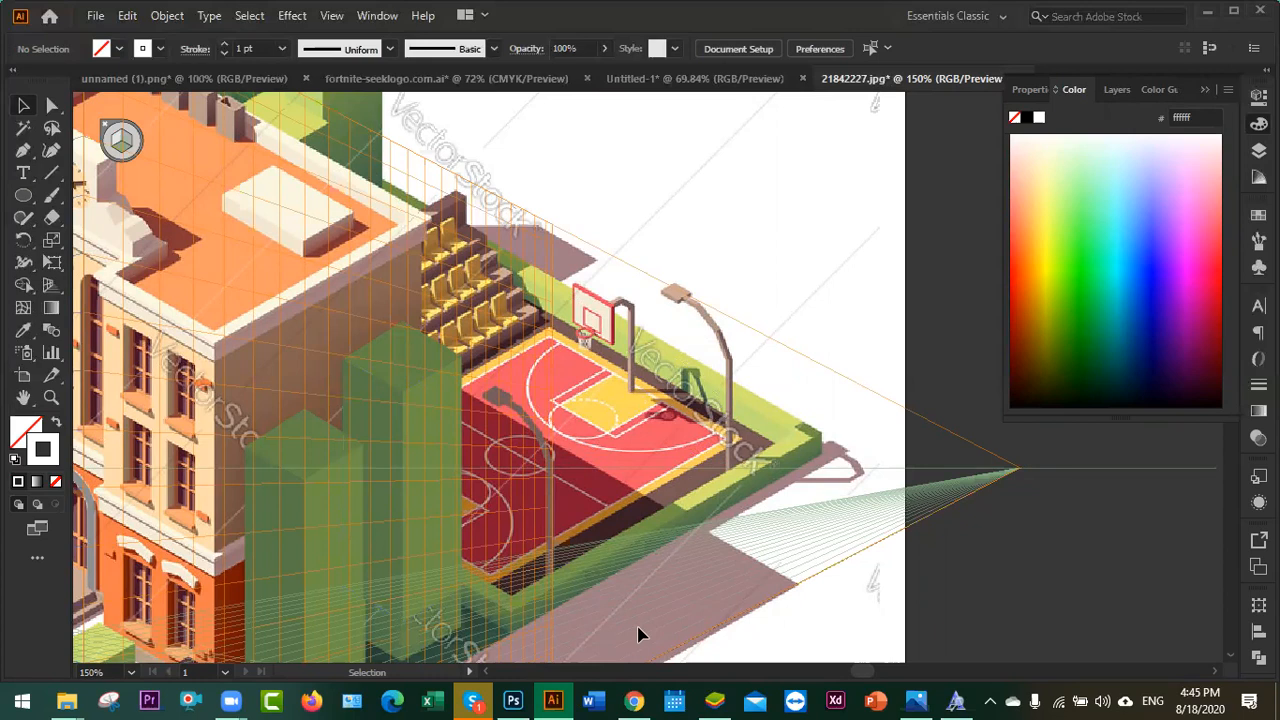
- Switch to Chrome, browse the similar images of the isometric school building on VectorStock and open the 3d isometric school image
{"action": "left_click", "coordinate": [634, 700]}
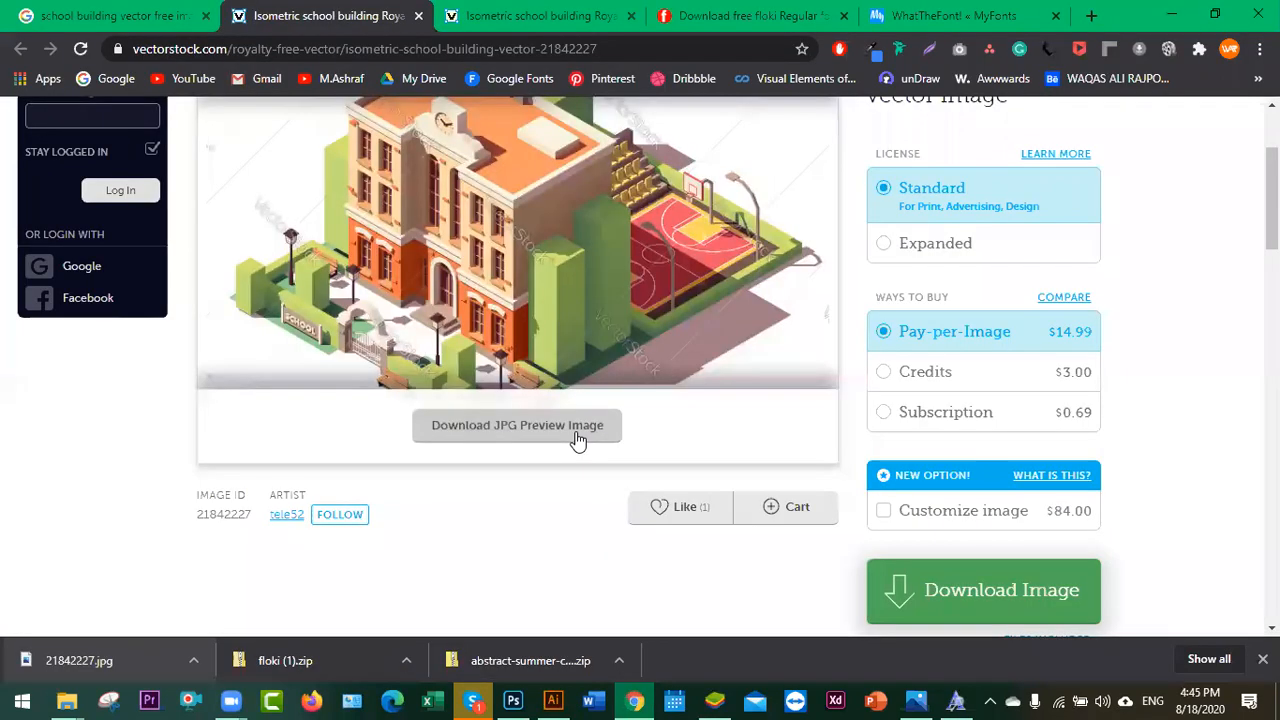
{"action": "scroll", "coordinate": [577, 440], "scroll_direction": "down", "scroll_amount": 5}
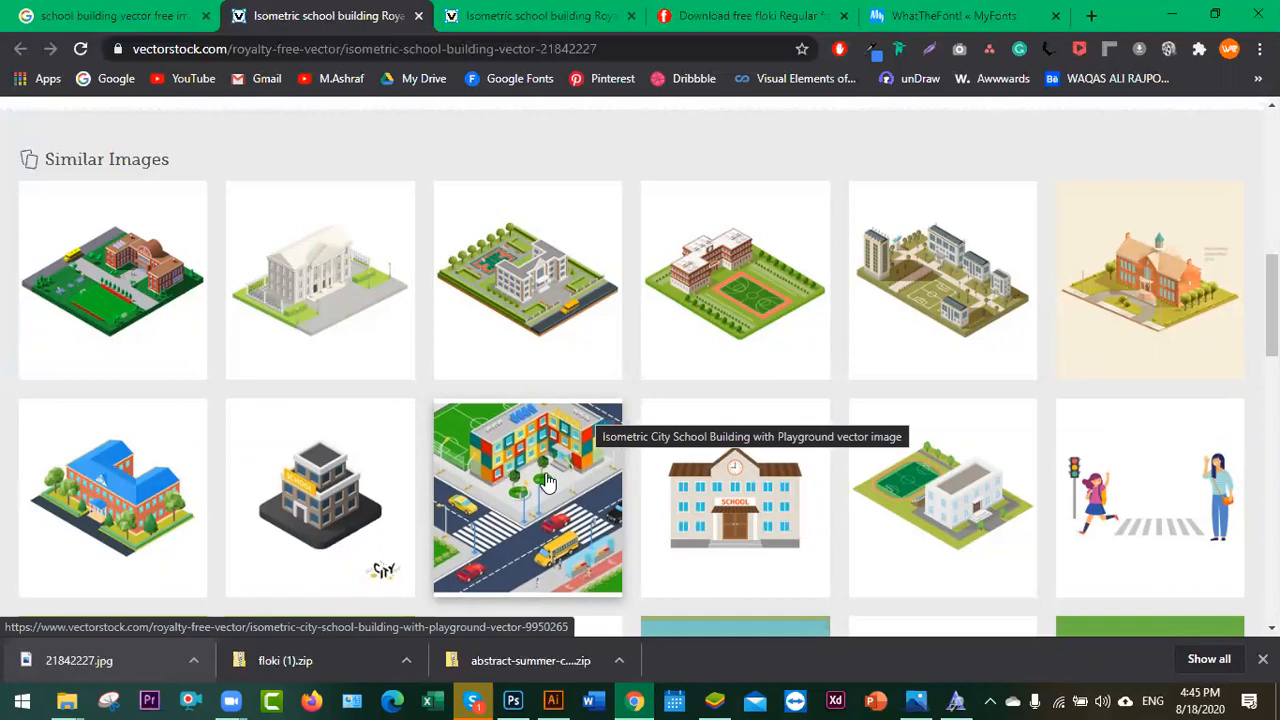
{"action": "scroll", "coordinate": [540, 482], "scroll_direction": "down", "scroll_amount": 2}
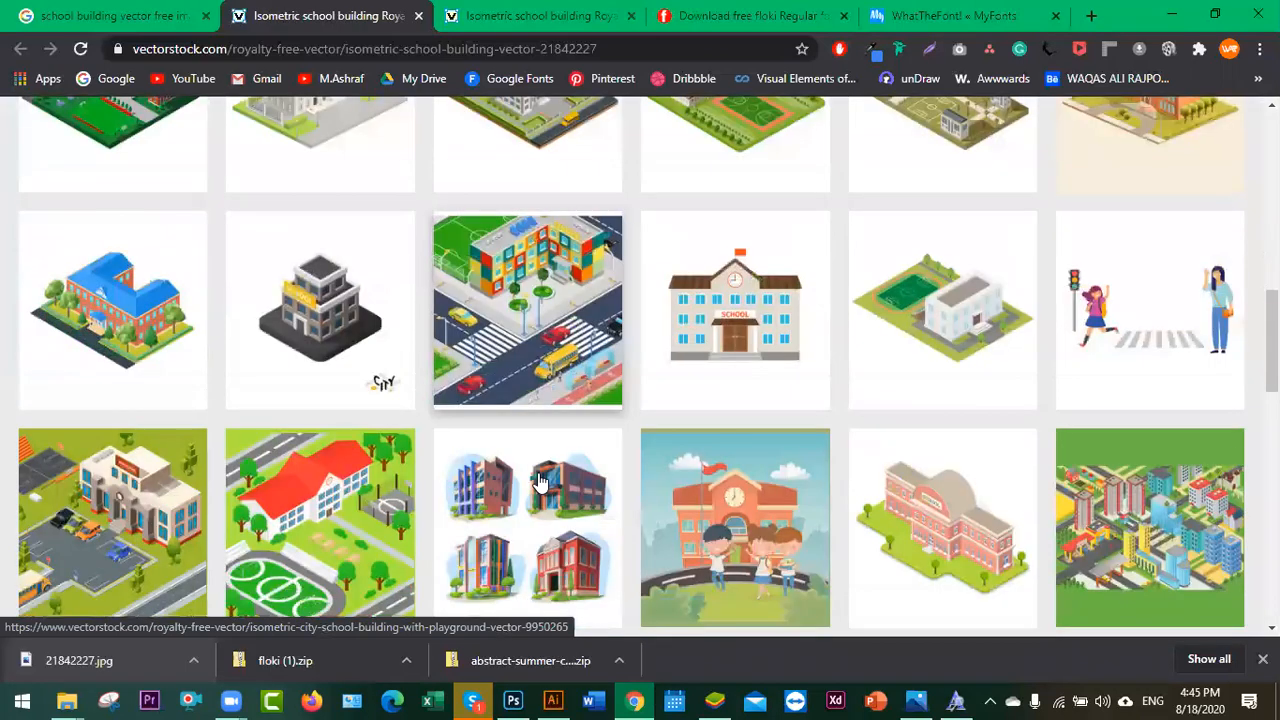
{"action": "scroll", "coordinate": [540, 482], "scroll_direction": "up", "scroll_amount": 1}
{"action": "scroll", "coordinate": [917, 460], "scroll_direction": "down", "scroll_amount": 1}
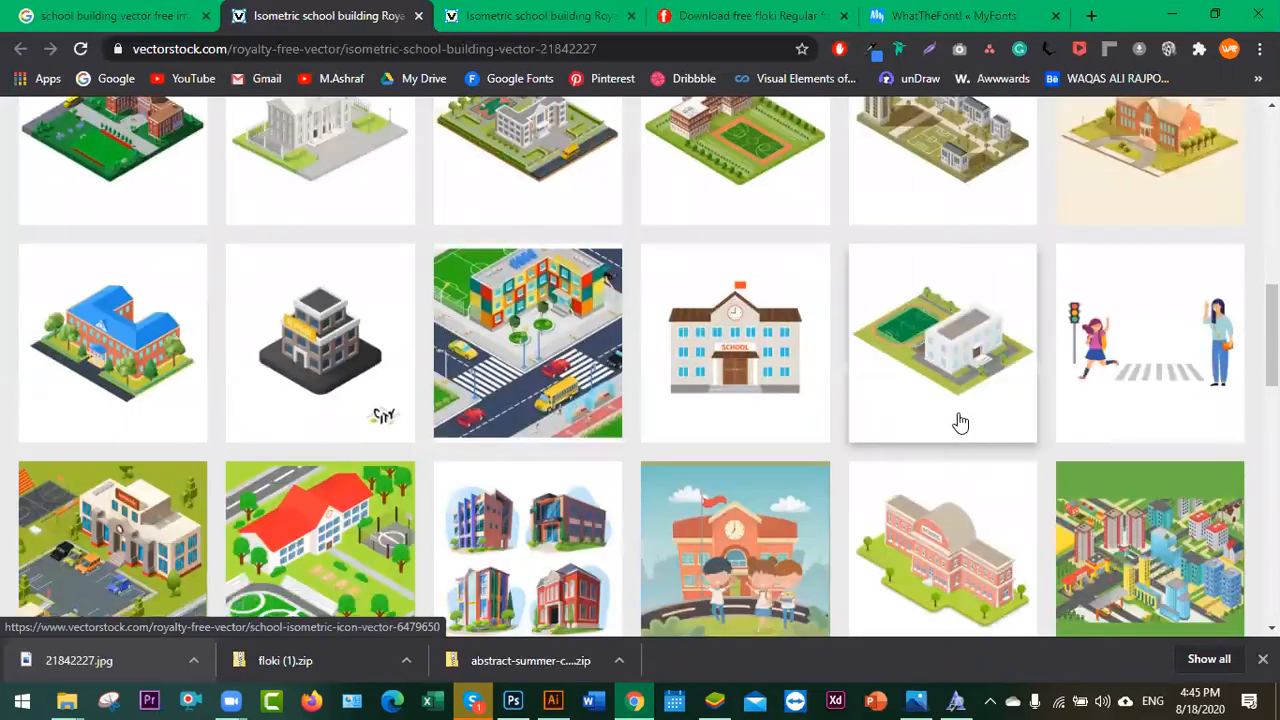
{"action": "scroll", "coordinate": [960, 422], "scroll_direction": "down", "scroll_amount": 1}
{"action": "left_click", "coordinate": [885, 428]}
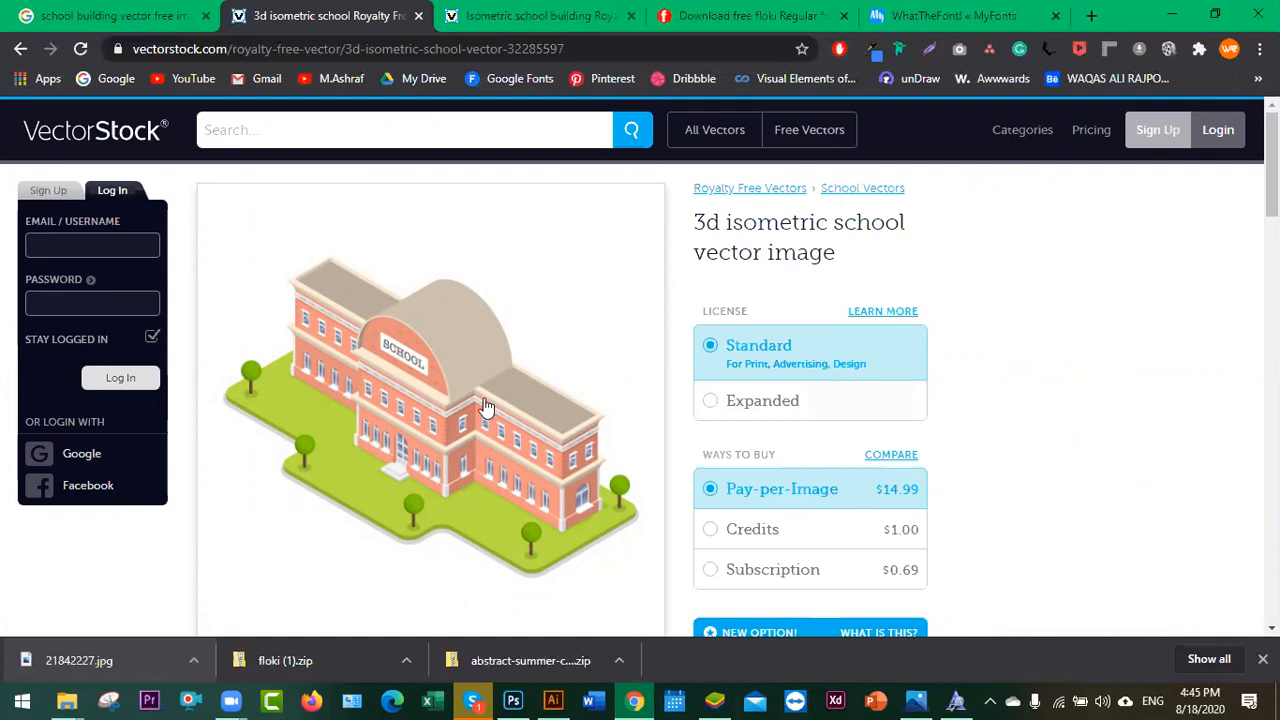
- Look over the 3d isometric school and open the sports court with trees from its similar images
{"action": "mouse_move", "coordinate": [437, 437]}
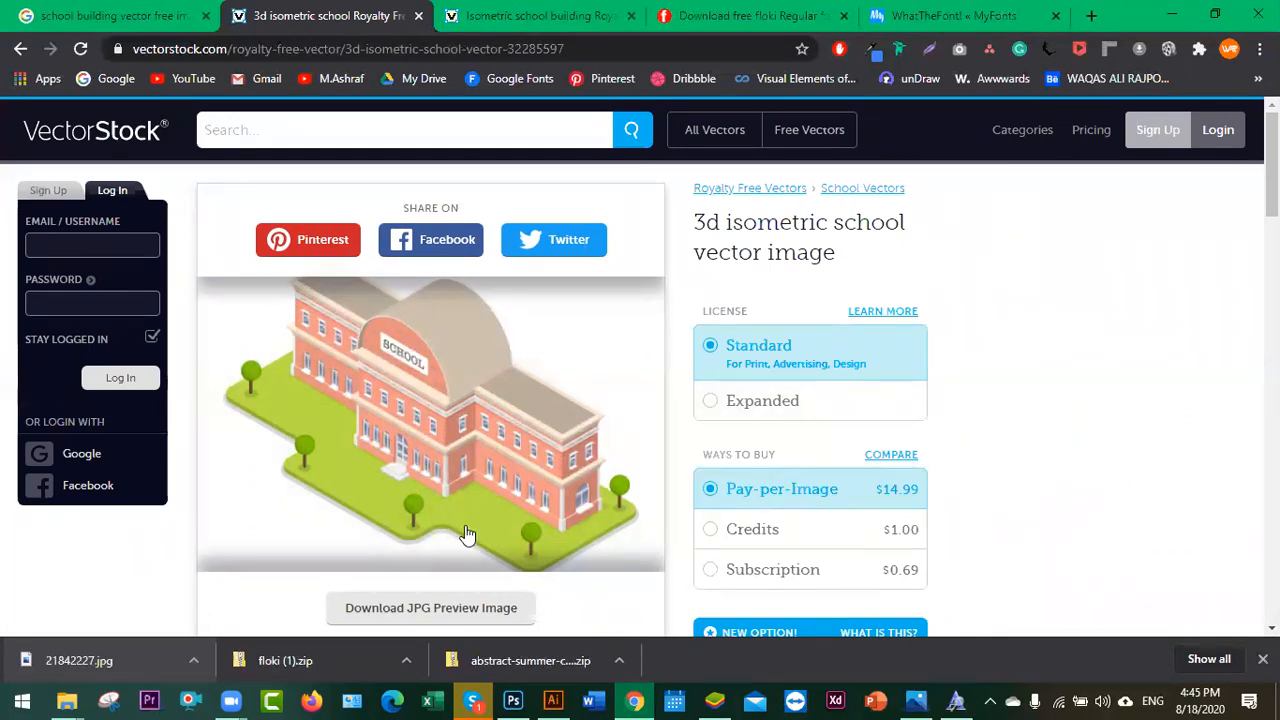
{"action": "scroll", "coordinate": [543, 506], "scroll_direction": "down", "scroll_amount": 8}
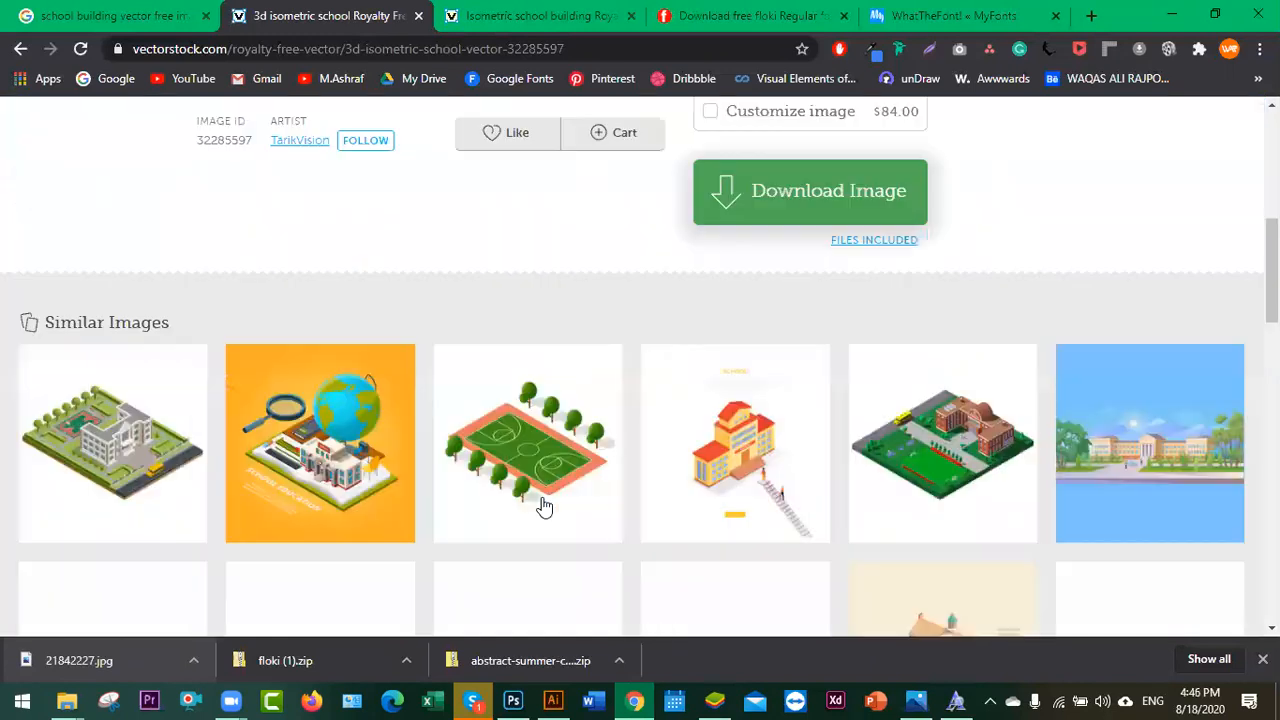
{"action": "left_click", "coordinate": [547, 290]}
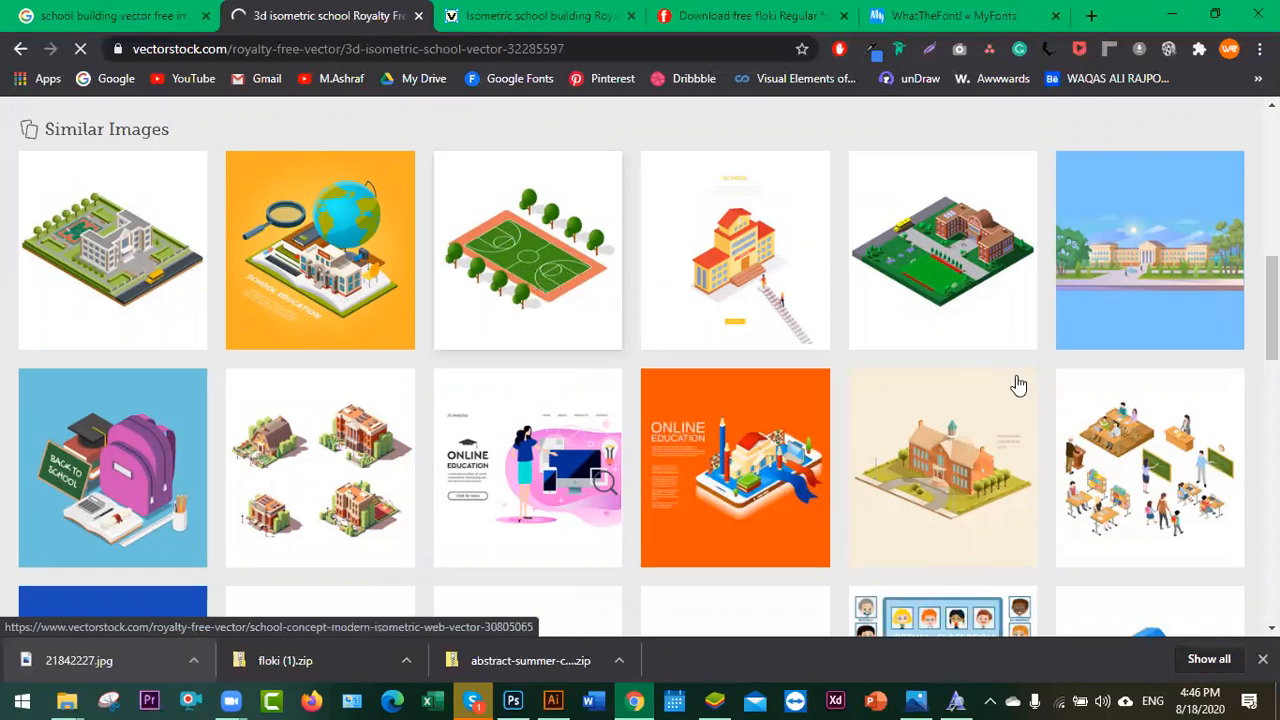
{"action": "scroll", "coordinate": [456, 453], "scroll_direction": "down", "scroll_amount": 2}
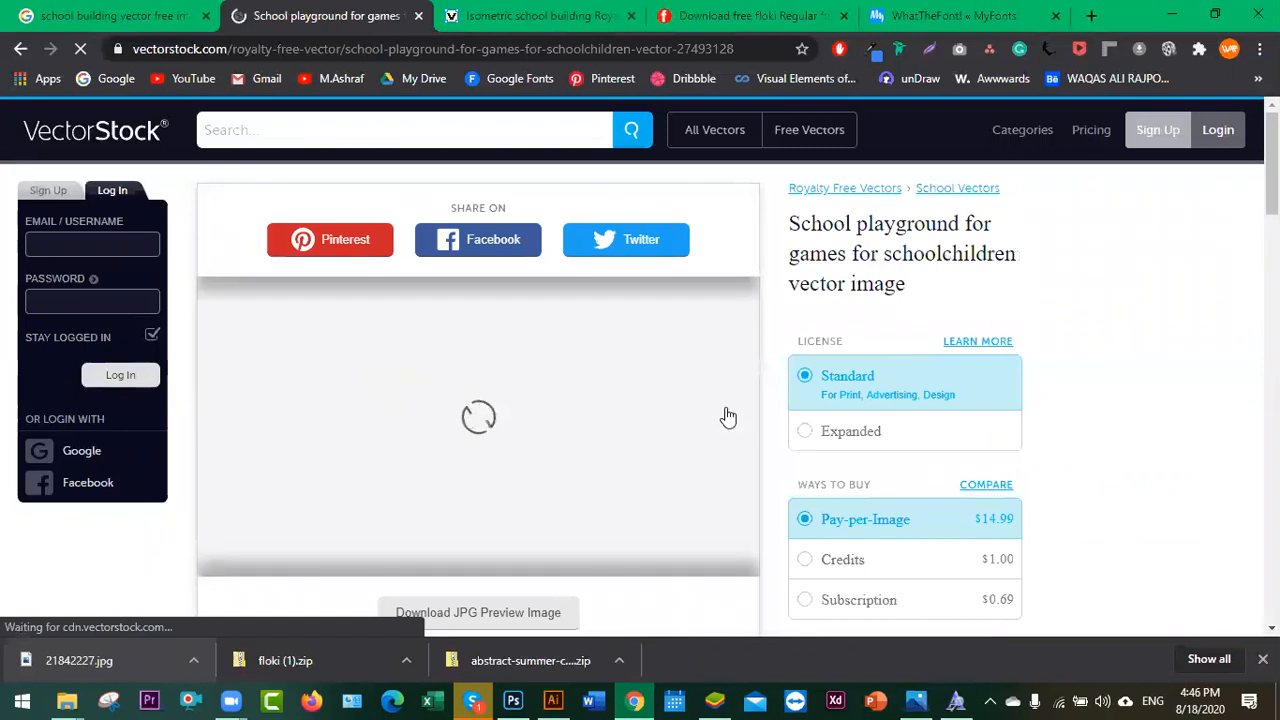
- Close both VectorStock pages and return to the Google Images results for school building vectors
{"action": "left_click", "coordinate": [418, 15]}
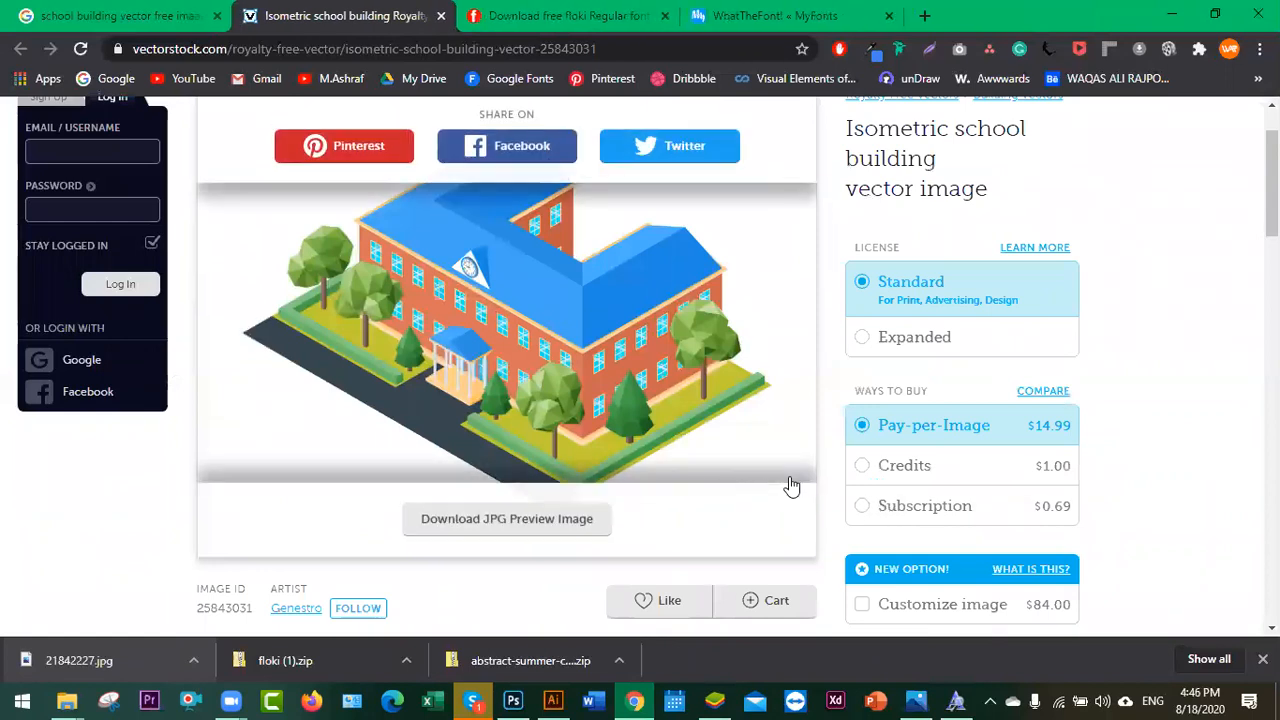
{"action": "left_click", "coordinate": [441, 16]}
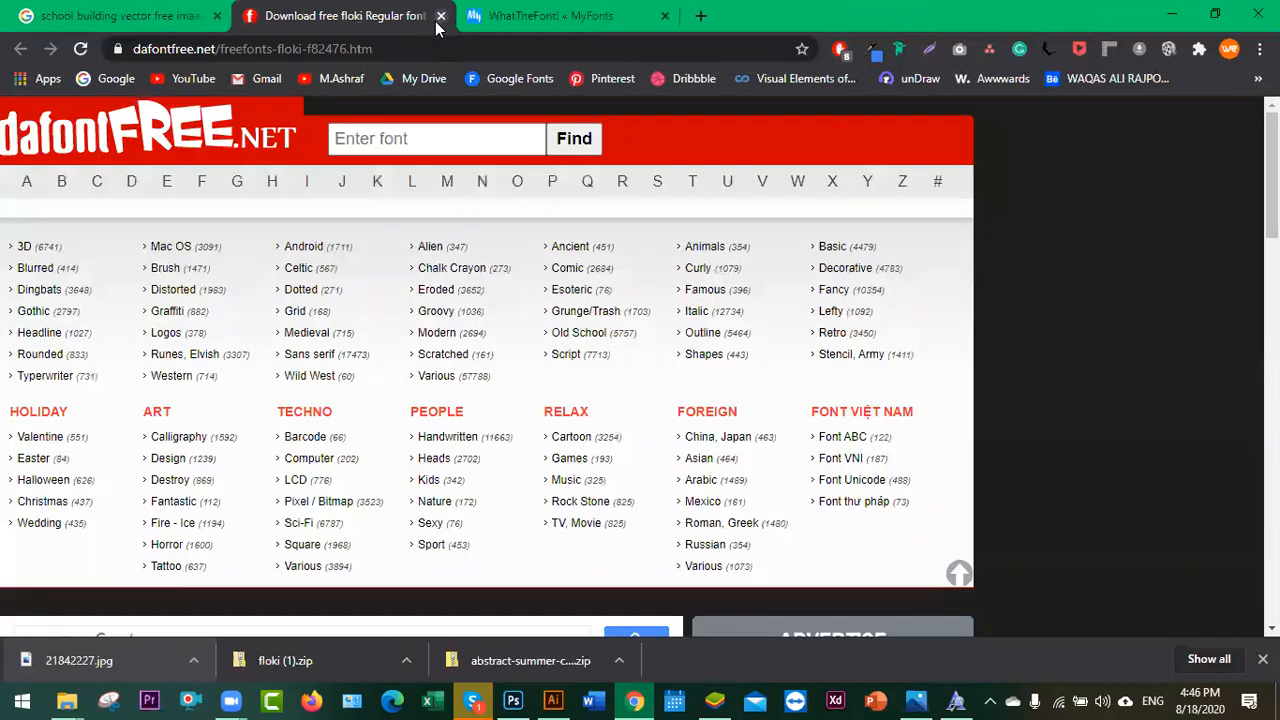
{"action": "key", "text": "ctrl+shift+Tab"}
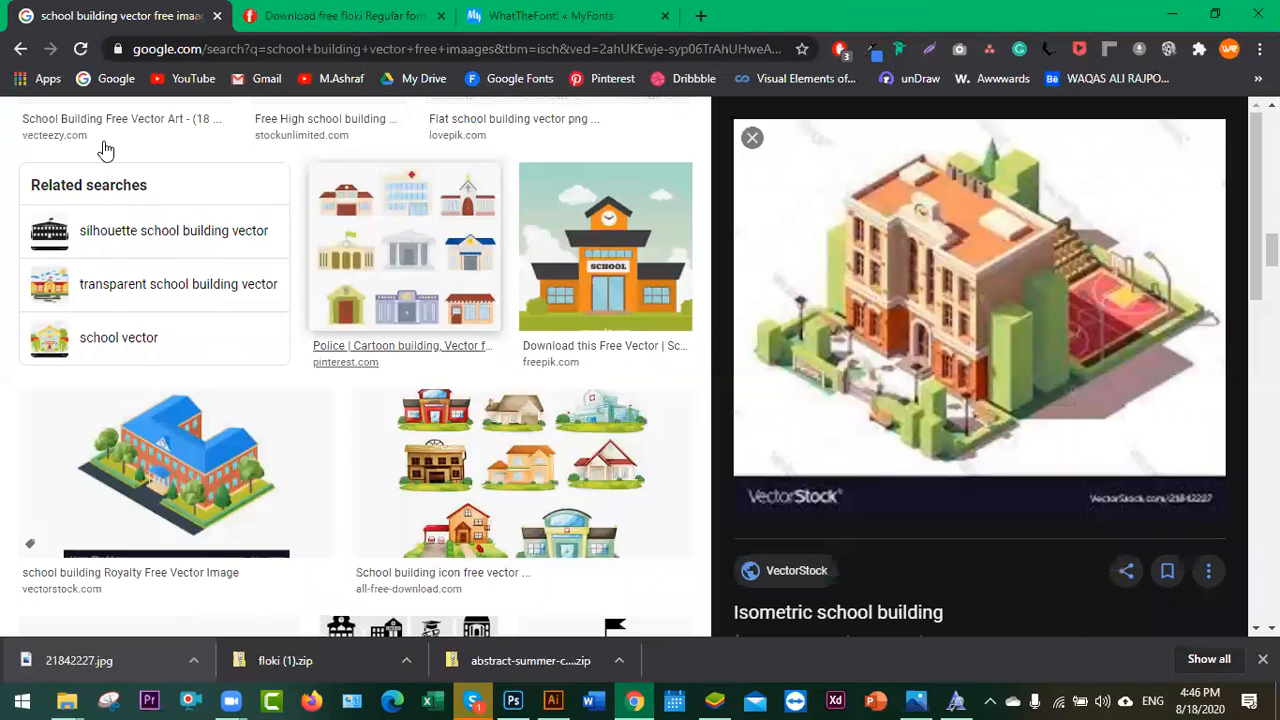
- Search Google Images for "bit coin illustrations free templates"
{"action": "type", "text": "bit "}
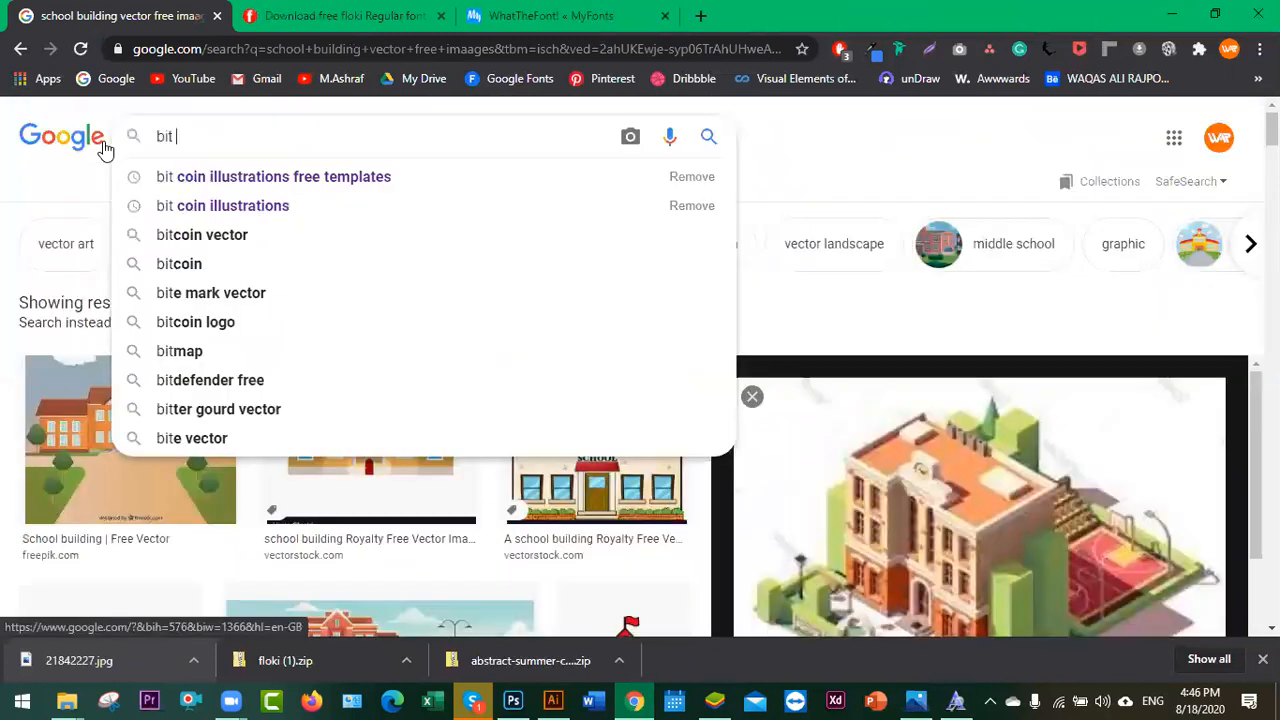
{"action": "type", "text": "coin"}
{"action": "key", "text": "Down"}
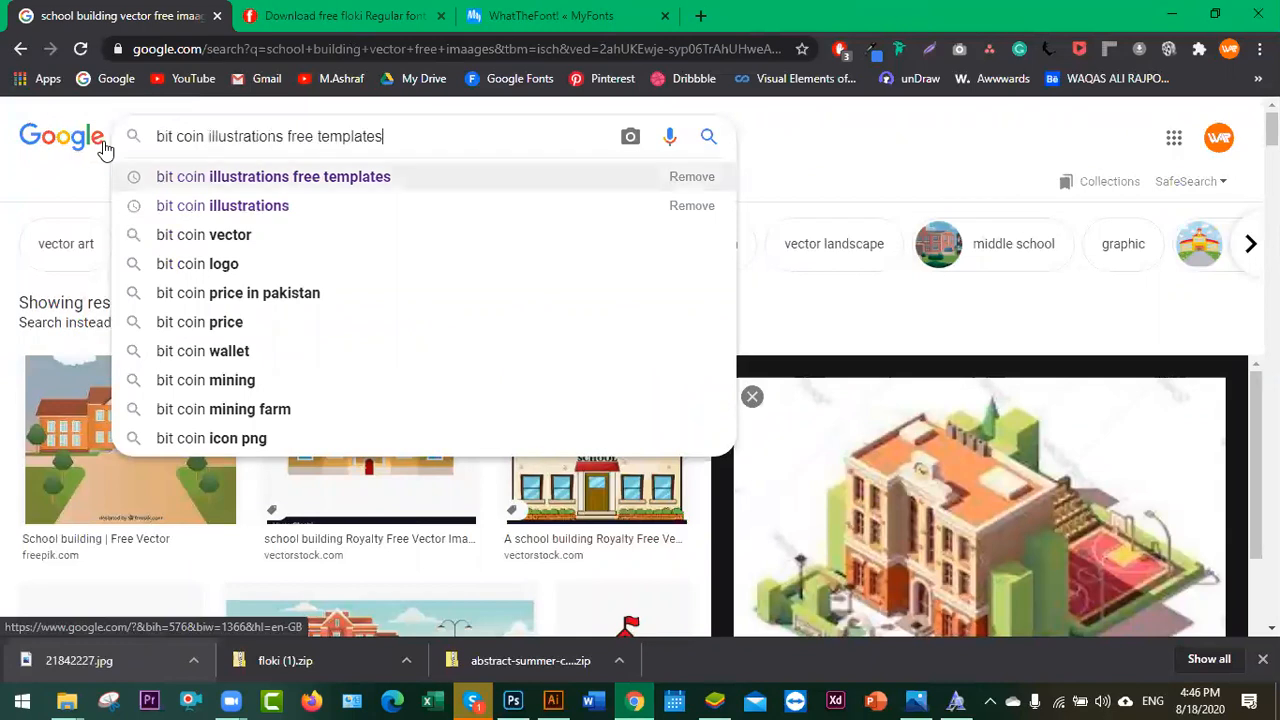
{"action": "key", "text": "Return"}
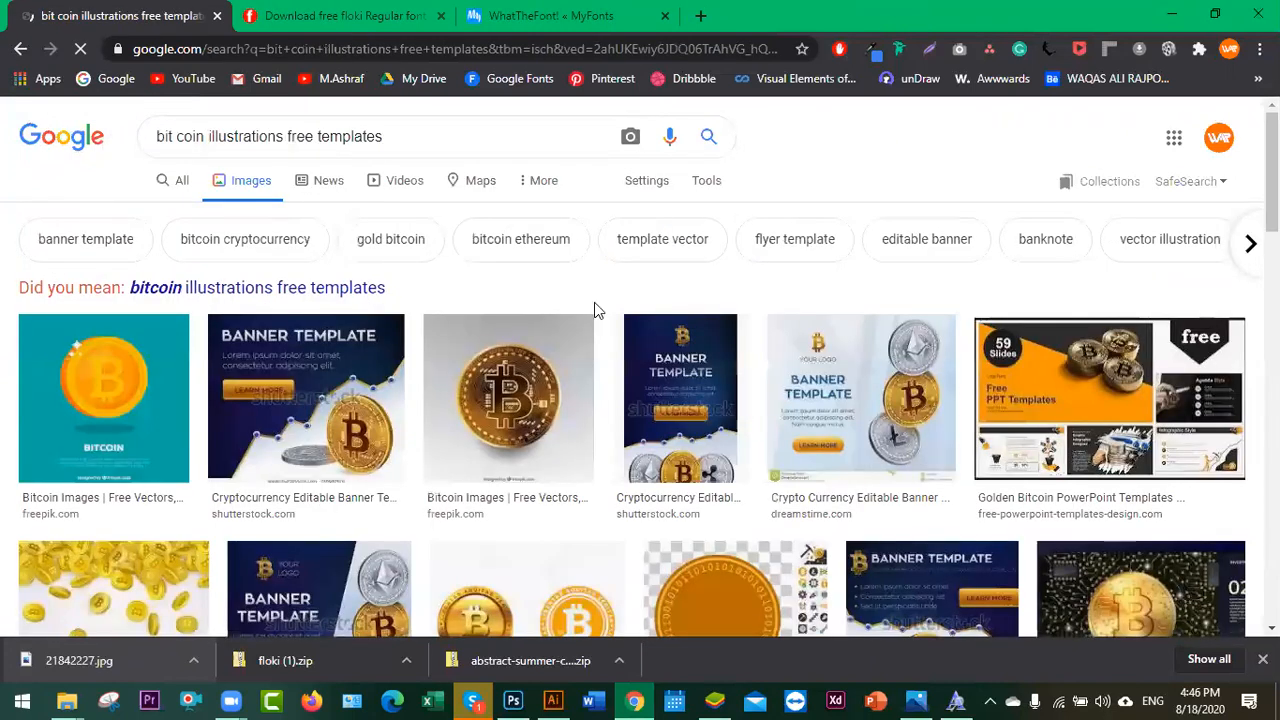
- Browse the bitcoin image results for an illustration example and preview the icon of stacked gold bitcoins
{"action": "scroll", "coordinate": [689, 411], "scroll_direction": "down", "scroll_amount": 10}
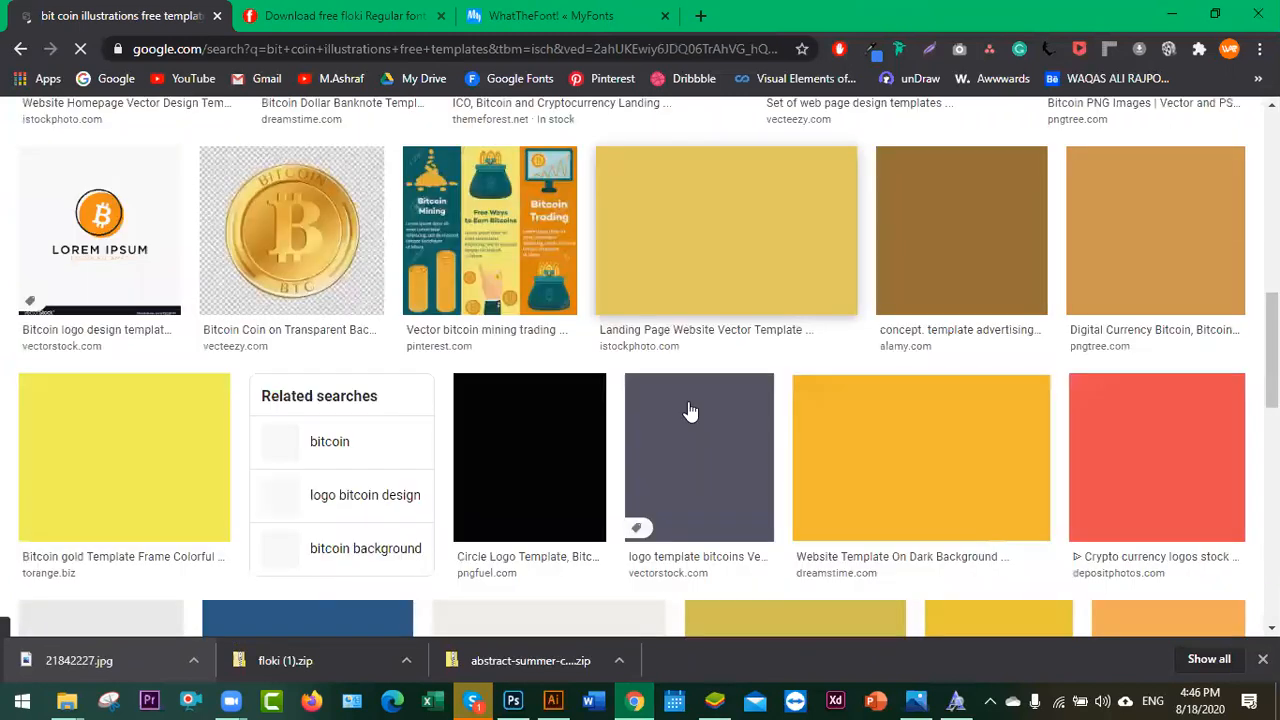
{"action": "scroll", "coordinate": [667, 413], "scroll_direction": "down", "scroll_amount": 1}
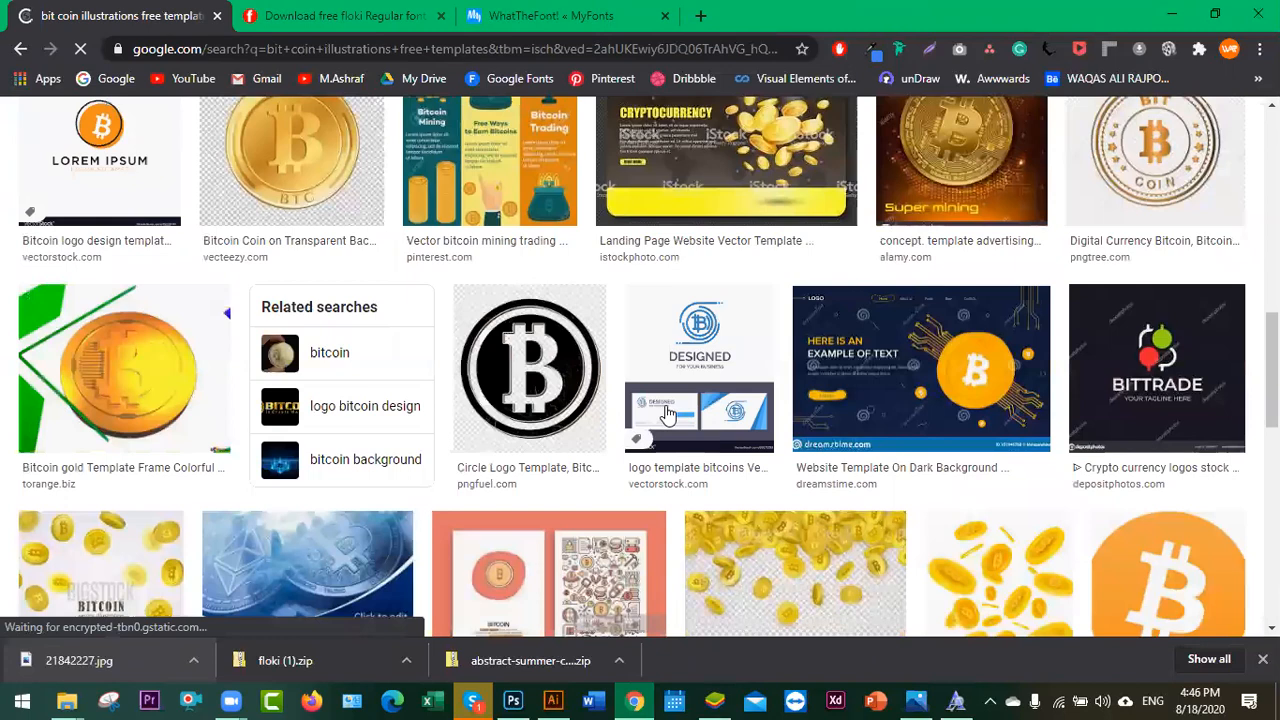
{"action": "scroll", "coordinate": [667, 413], "scroll_direction": "down", "scroll_amount": 5}
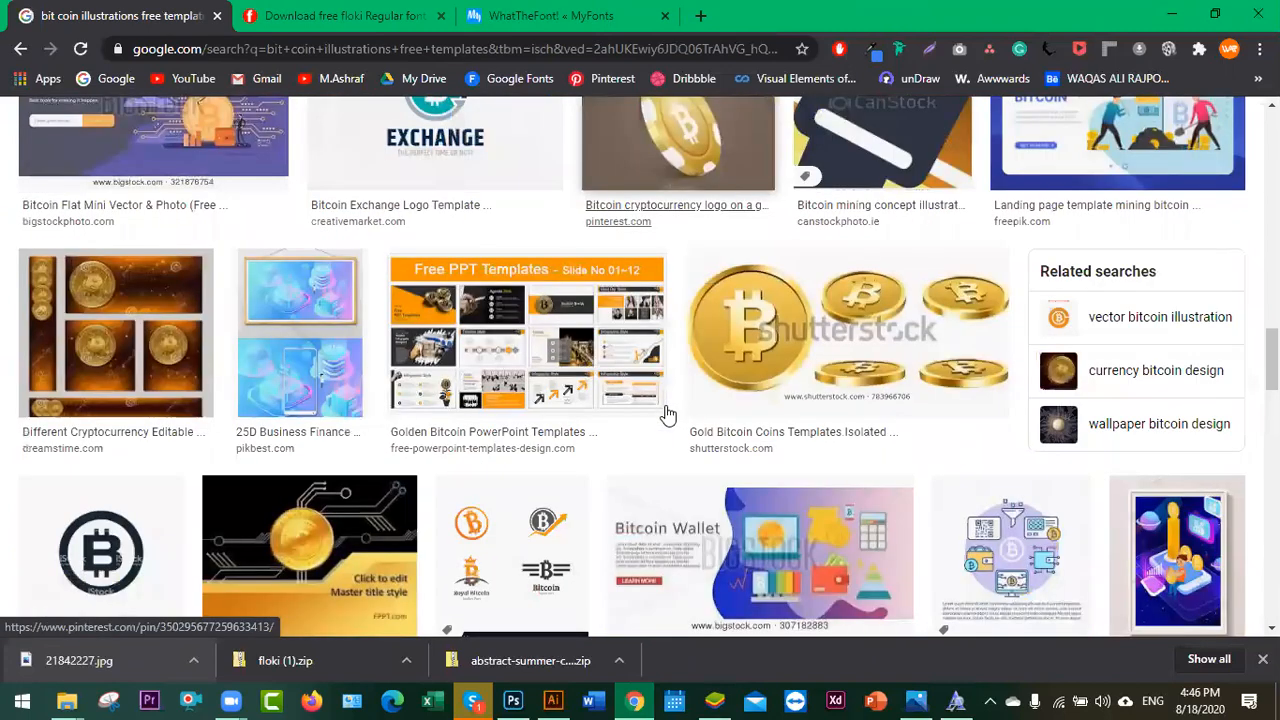
{"action": "scroll", "coordinate": [667, 413], "scroll_direction": "down", "scroll_amount": 5}
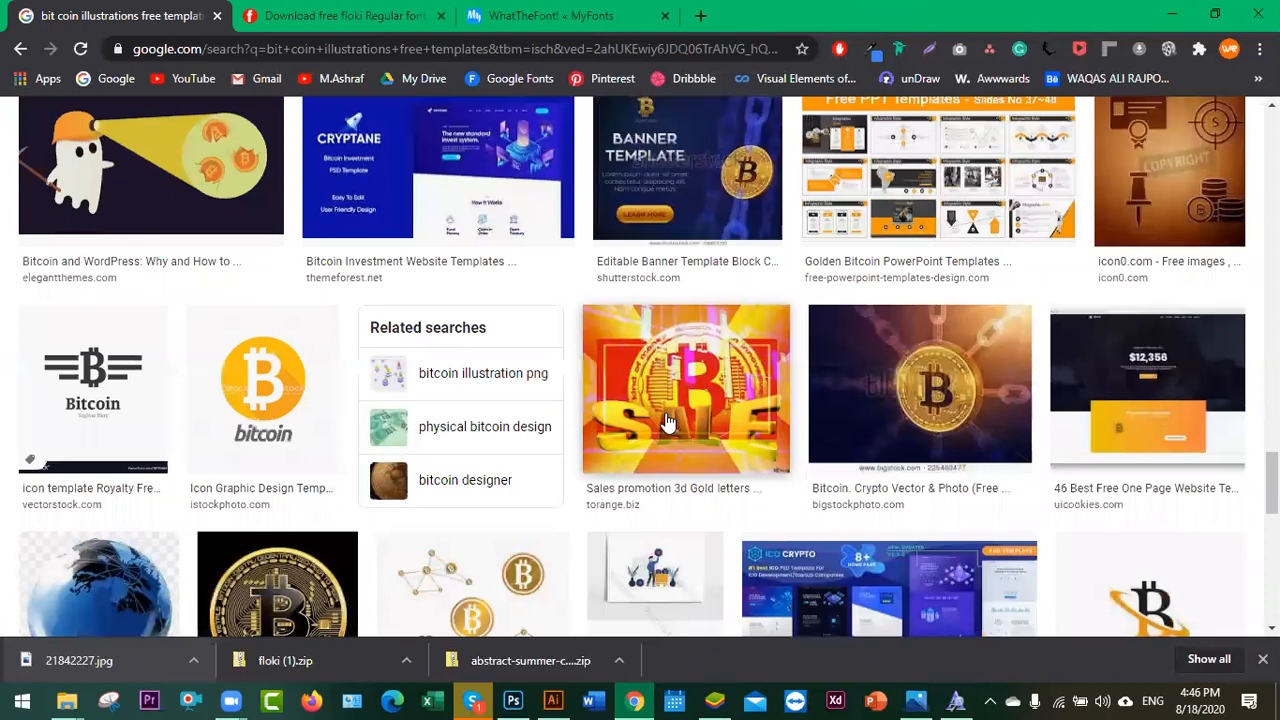
{"action": "scroll", "coordinate": [676, 462], "scroll_direction": "down", "scroll_amount": 5}
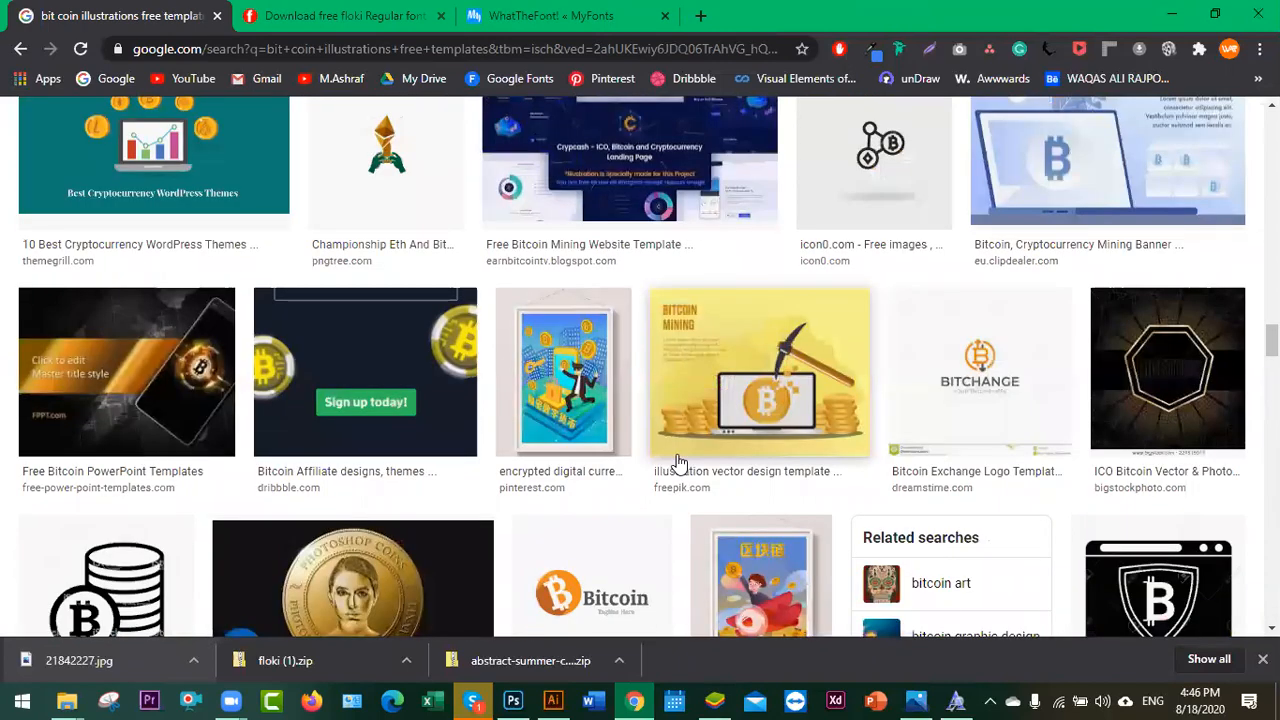
{"action": "scroll", "coordinate": [677, 463], "scroll_direction": "up", "scroll_amount": 10}
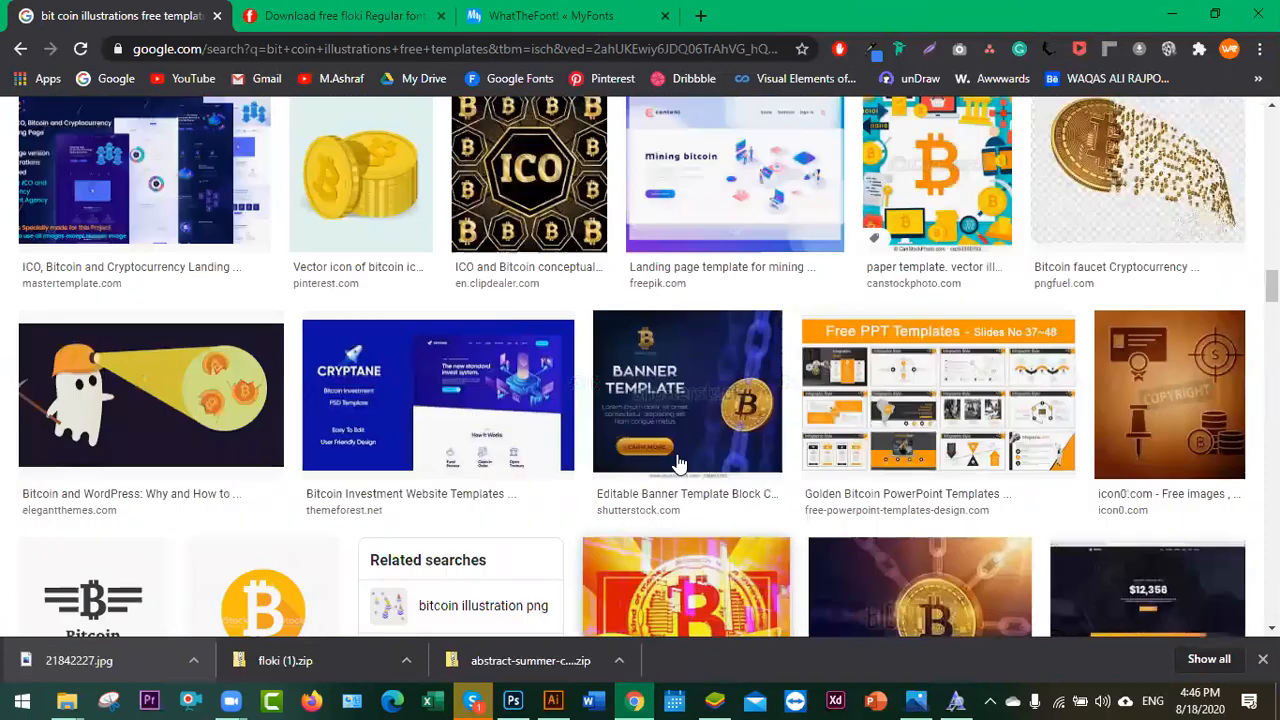
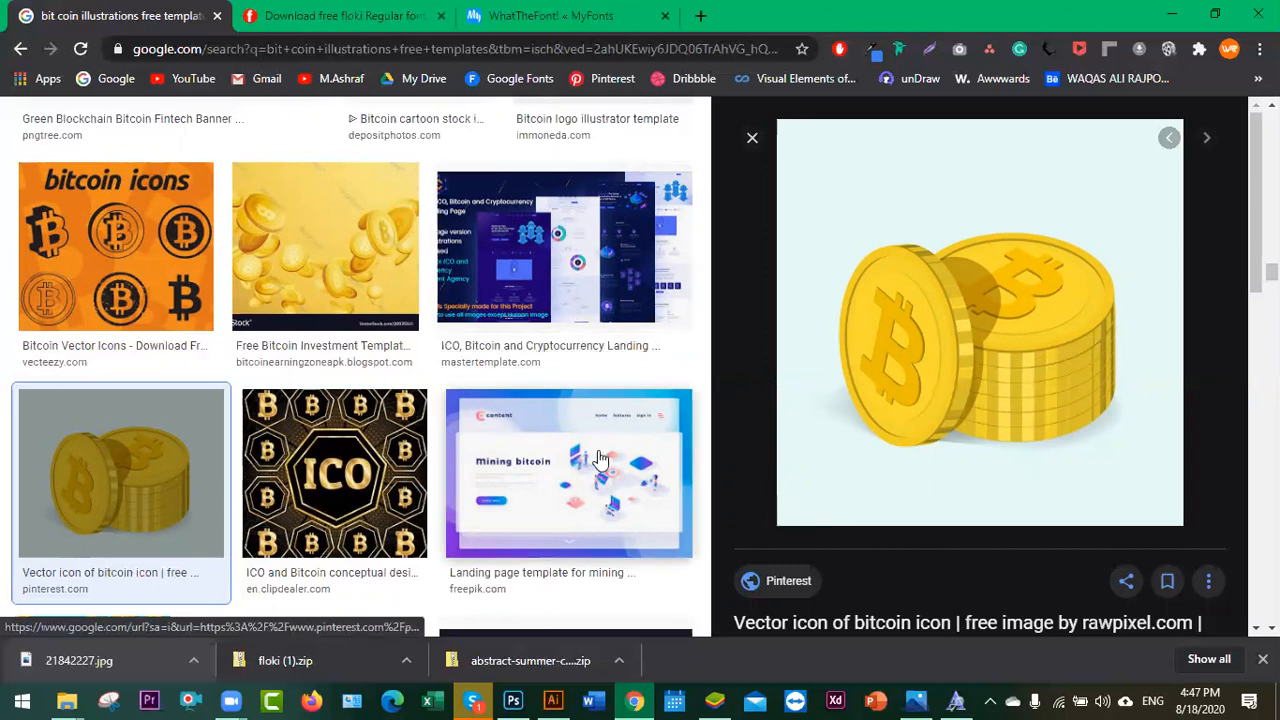
- Examine further bitcoin image results and the images related to the stacked coins, and close the preview
{"action": "scroll", "coordinate": [600, 460], "scroll_direction": "down", "scroll_amount": 3}
{"action": "scroll", "coordinate": [640, 460], "scroll_direction": "down", "scroll_amount": 6}
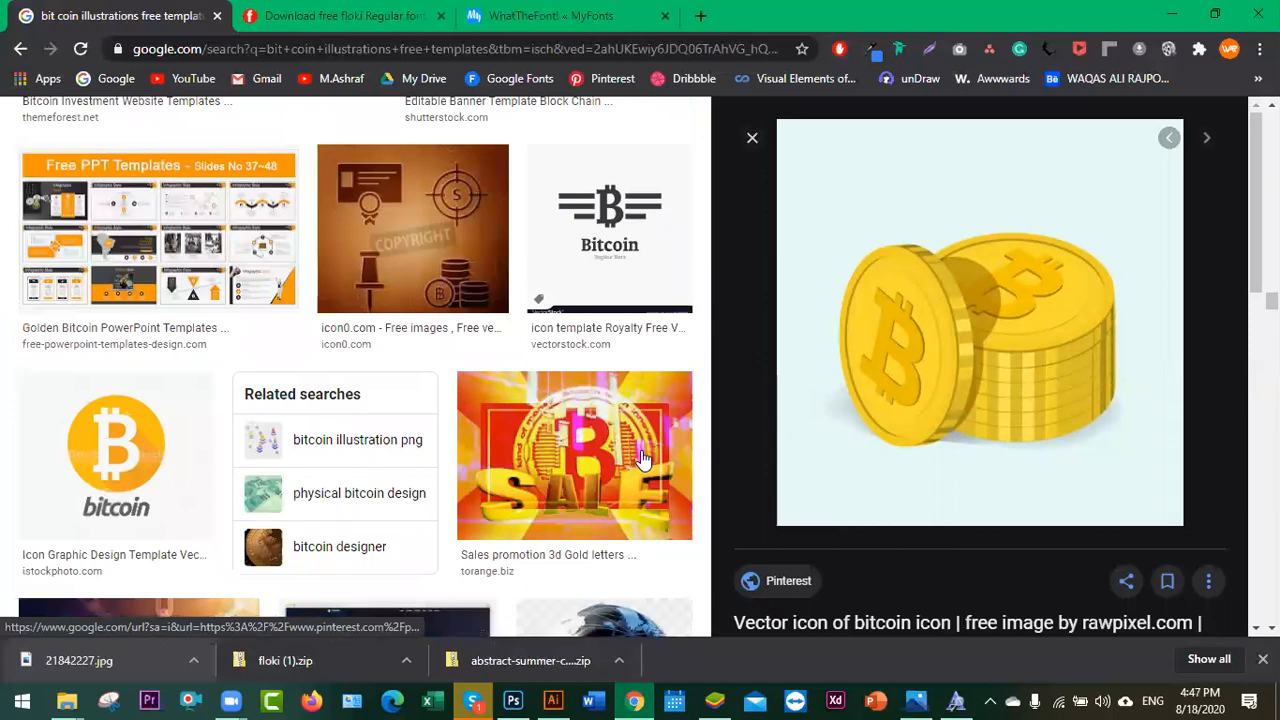
{"action": "scroll", "coordinate": [643, 458], "scroll_direction": "down", "scroll_amount": 5}
{"action": "scroll", "coordinate": [643, 459], "scroll_direction": "down", "scroll_amount": 3}
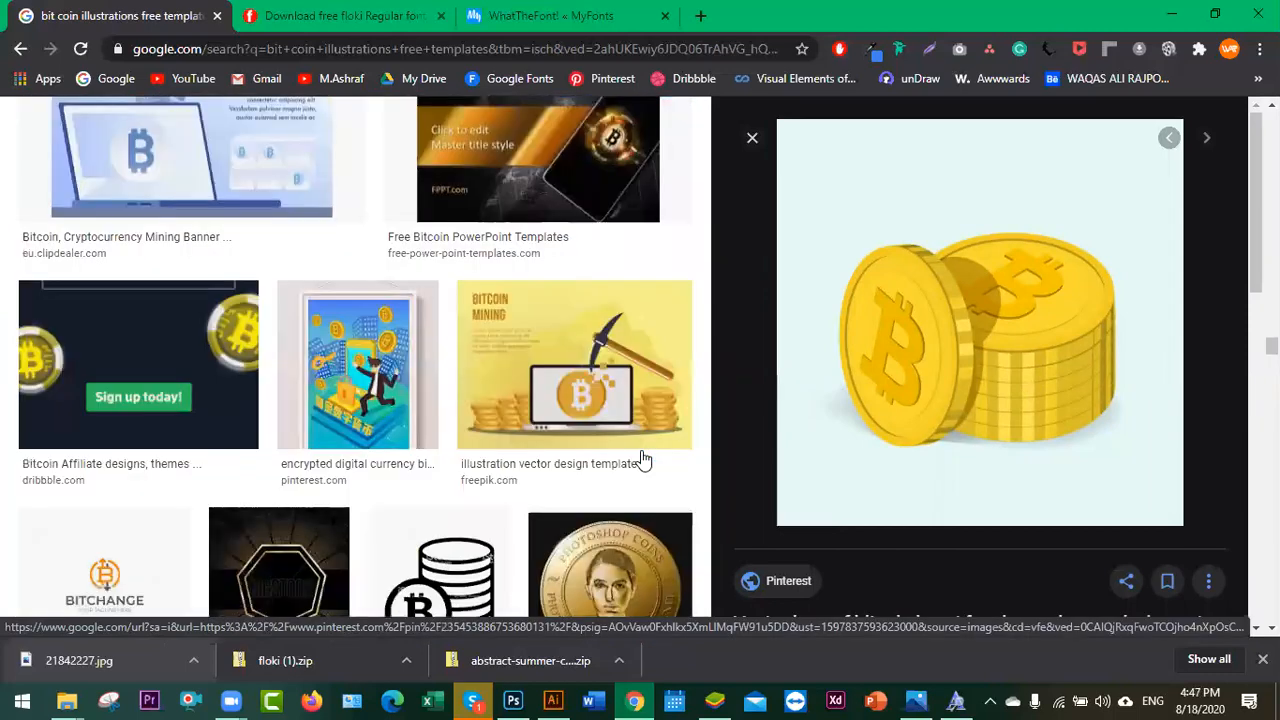
{"action": "scroll", "coordinate": [643, 459], "scroll_direction": "down", "scroll_amount": 4}
{"action": "scroll", "coordinate": [643, 459], "scroll_direction": "down", "scroll_amount": 4}
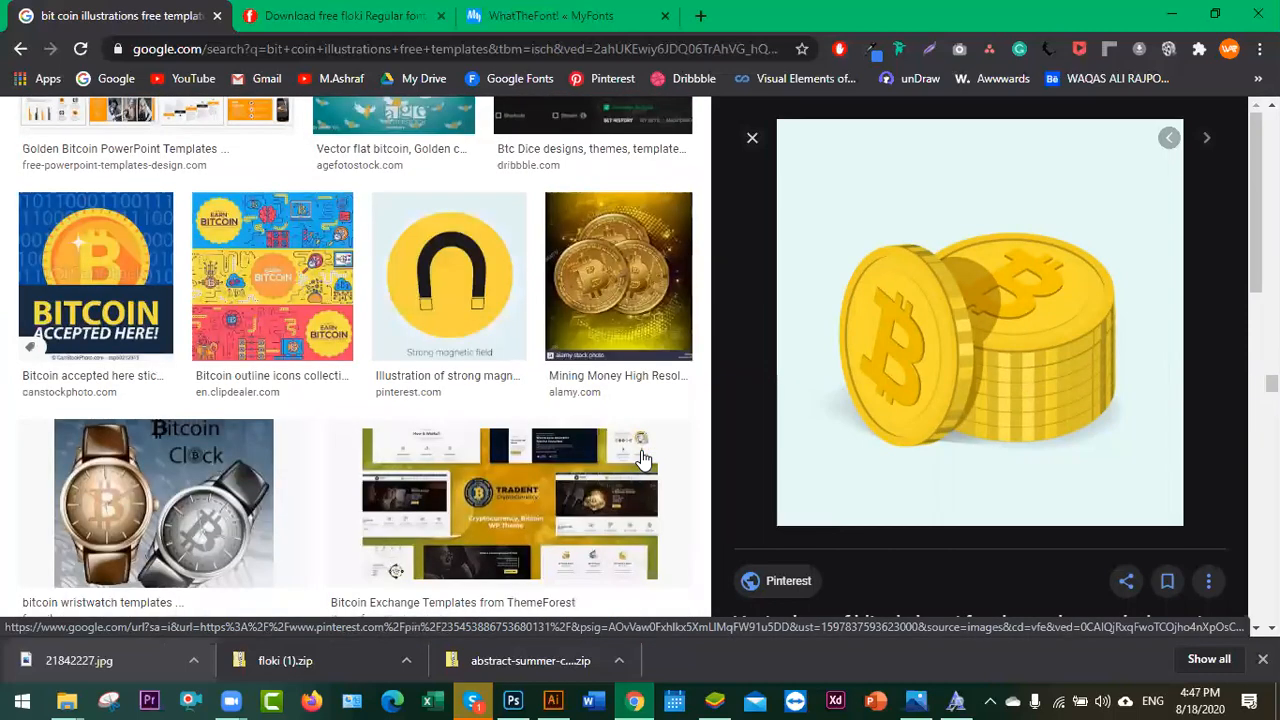
{"action": "scroll", "coordinate": [643, 459], "scroll_direction": "down", "scroll_amount": 5}
{"action": "scroll", "coordinate": [925, 525], "scroll_direction": "down", "scroll_amount": 5}
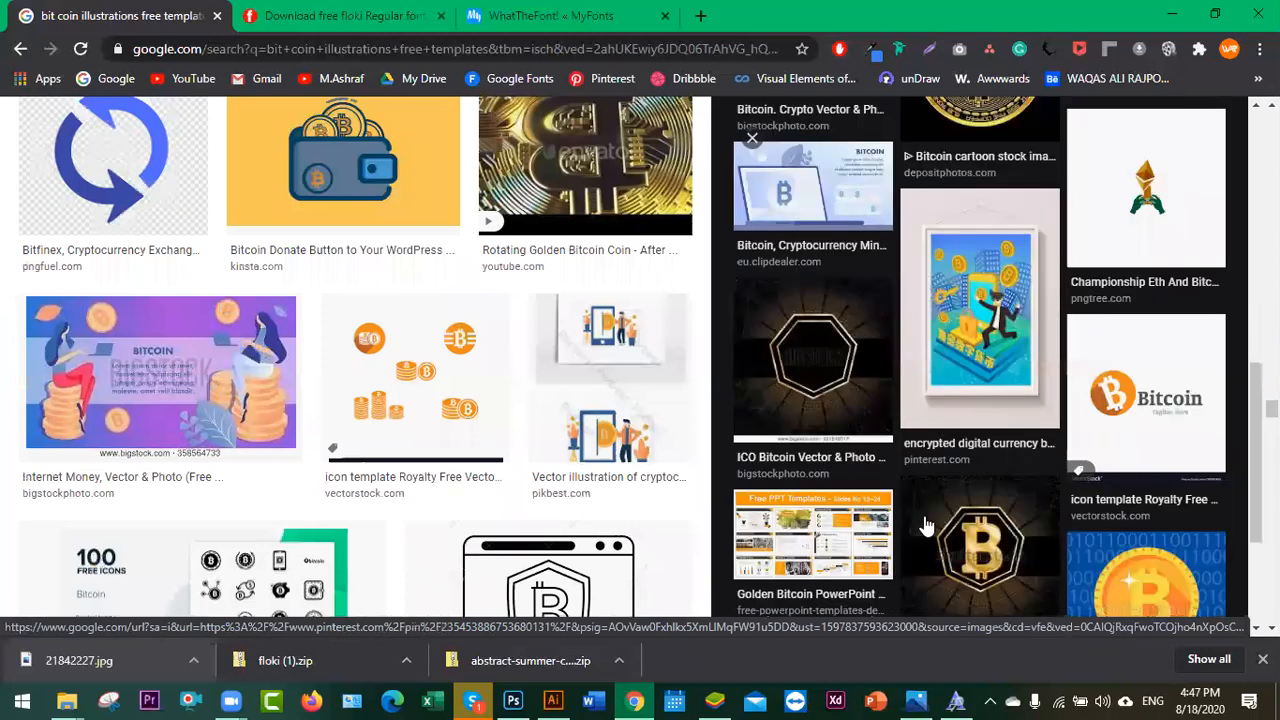
{"action": "scroll", "coordinate": [925, 525], "scroll_direction": "down", "scroll_amount": 2}
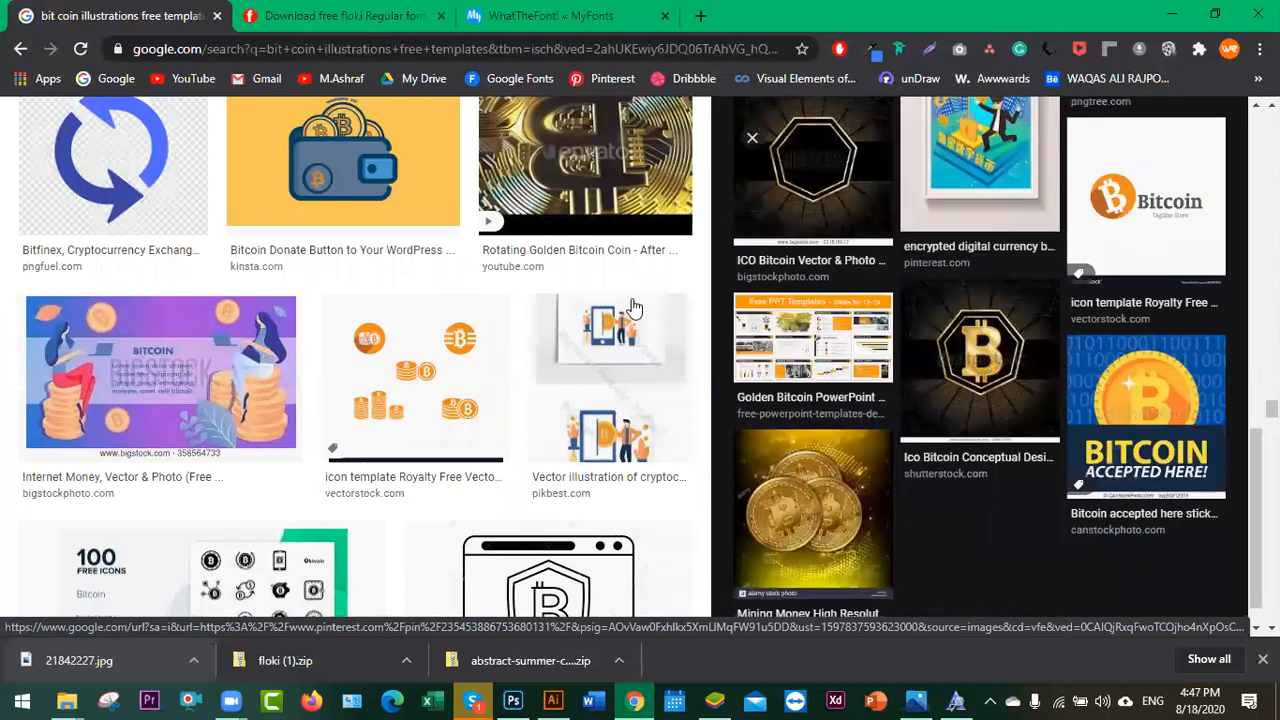
{"action": "scroll", "coordinate": [538, 250], "scroll_direction": "up", "scroll_amount": 5}
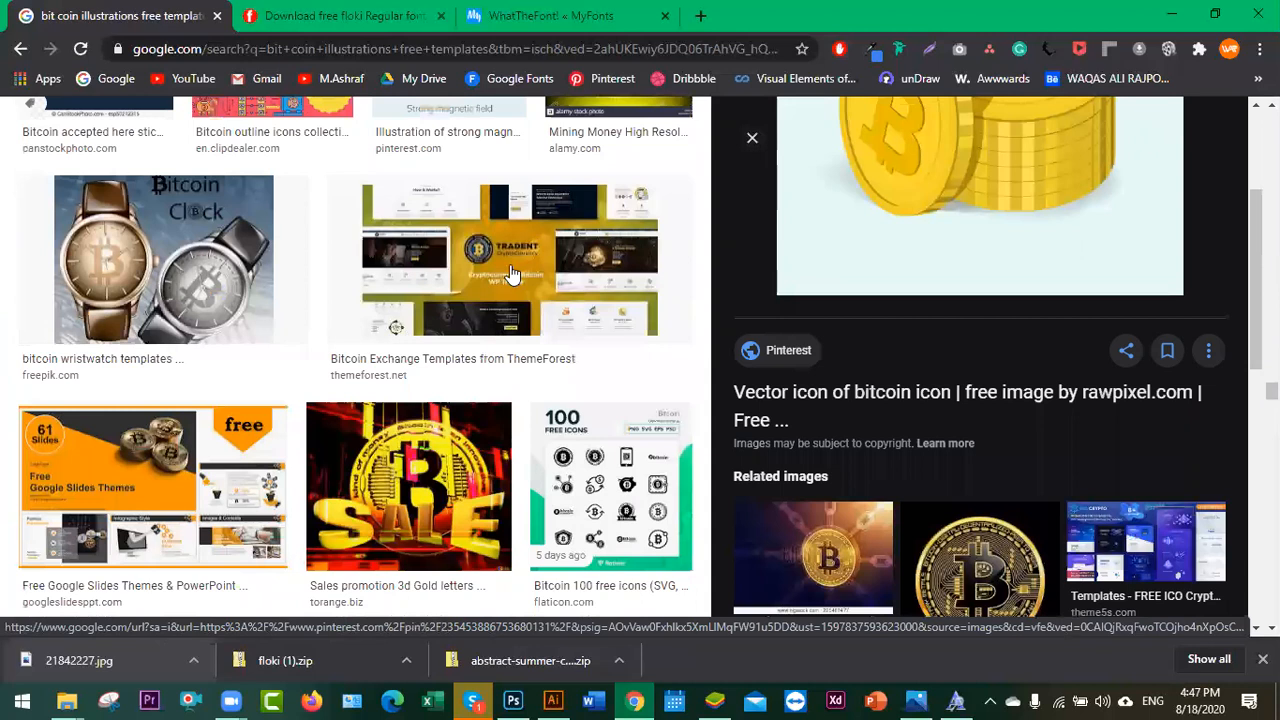
{"action": "key", "text": "Escape"}
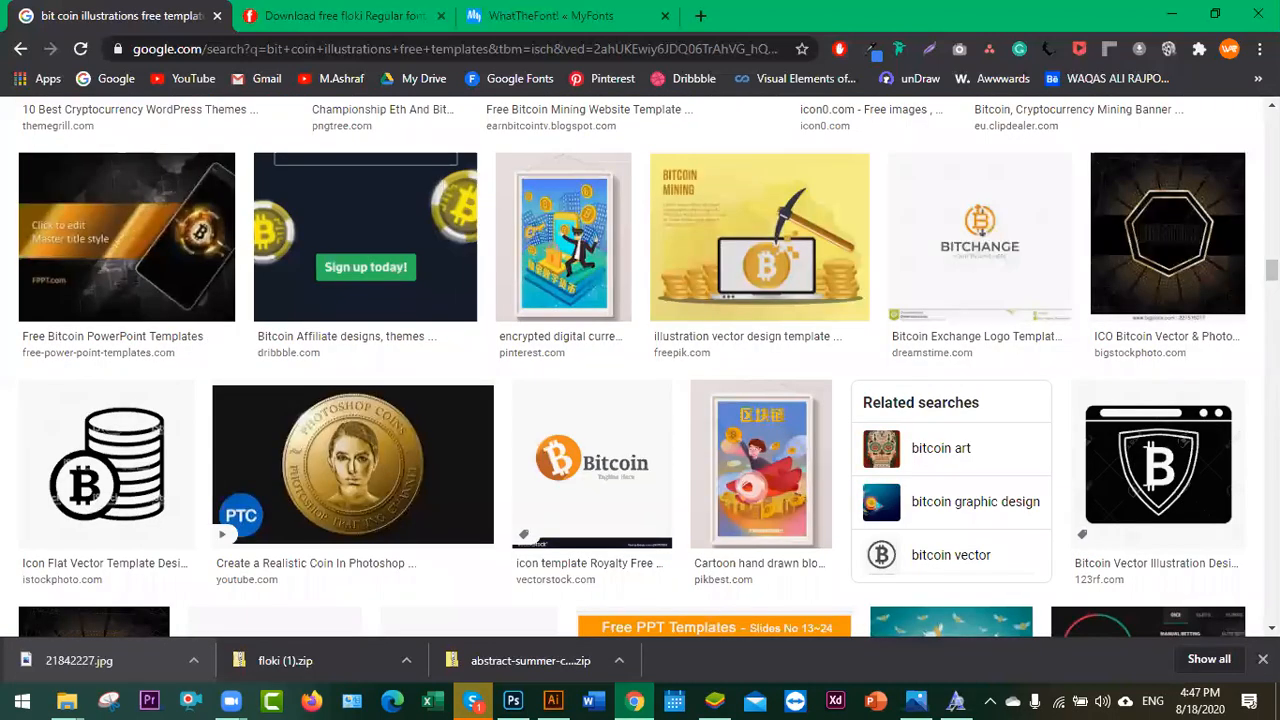
- Search Google Images for "bit coin illustrations building"
{"action": "scroll", "coordinate": [896, 172], "scroll_direction": "up", "scroll_amount": 10}
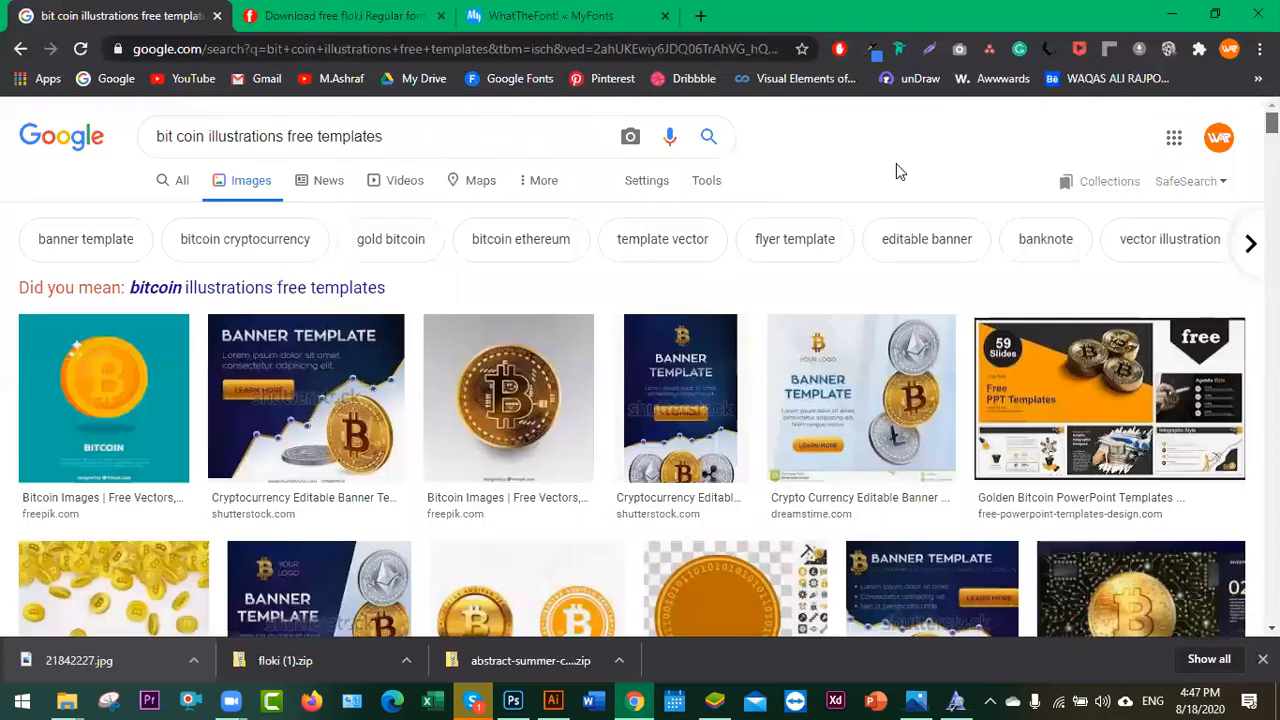
{"action": "left_click", "coordinate": [398, 138]}
{"action": "key", "text": "ctrl+BackSpace"}
{"action": "key", "text": "ctrl+BackSpace"}
{"action": "type", "text": "build"}
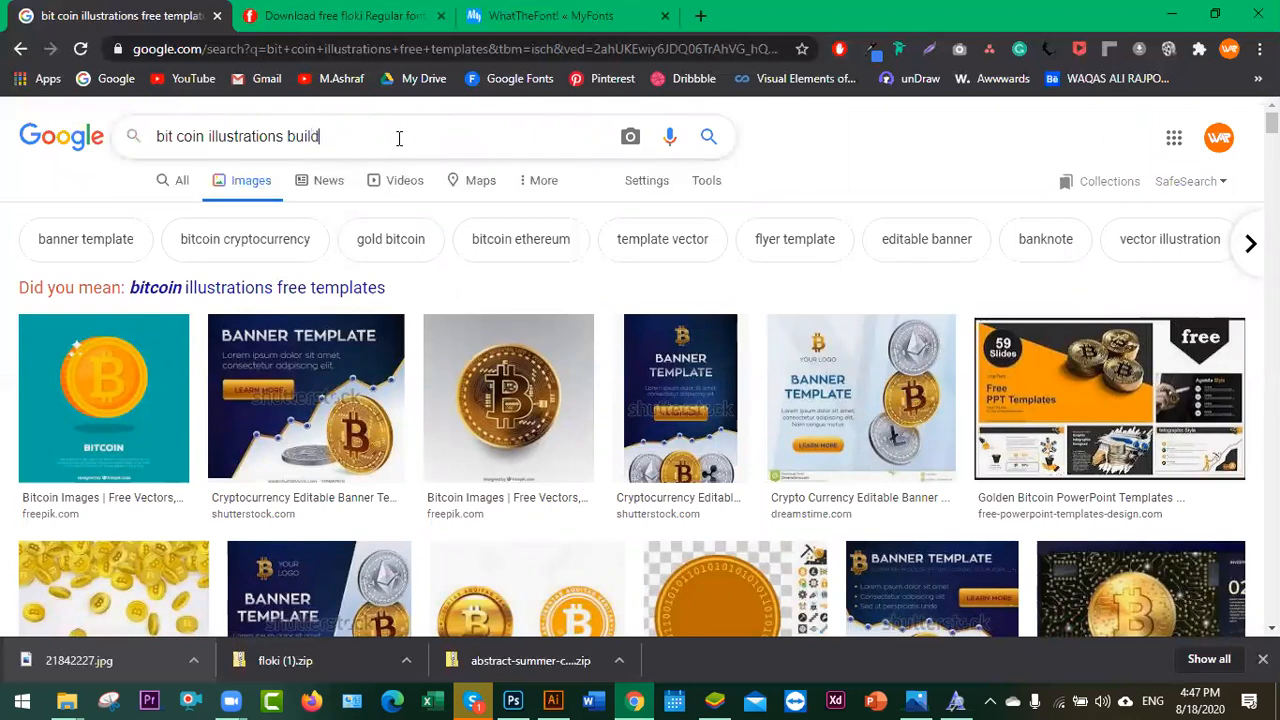
{"action": "type", "text": "ing"}
{"action": "key", "text": "Return"}
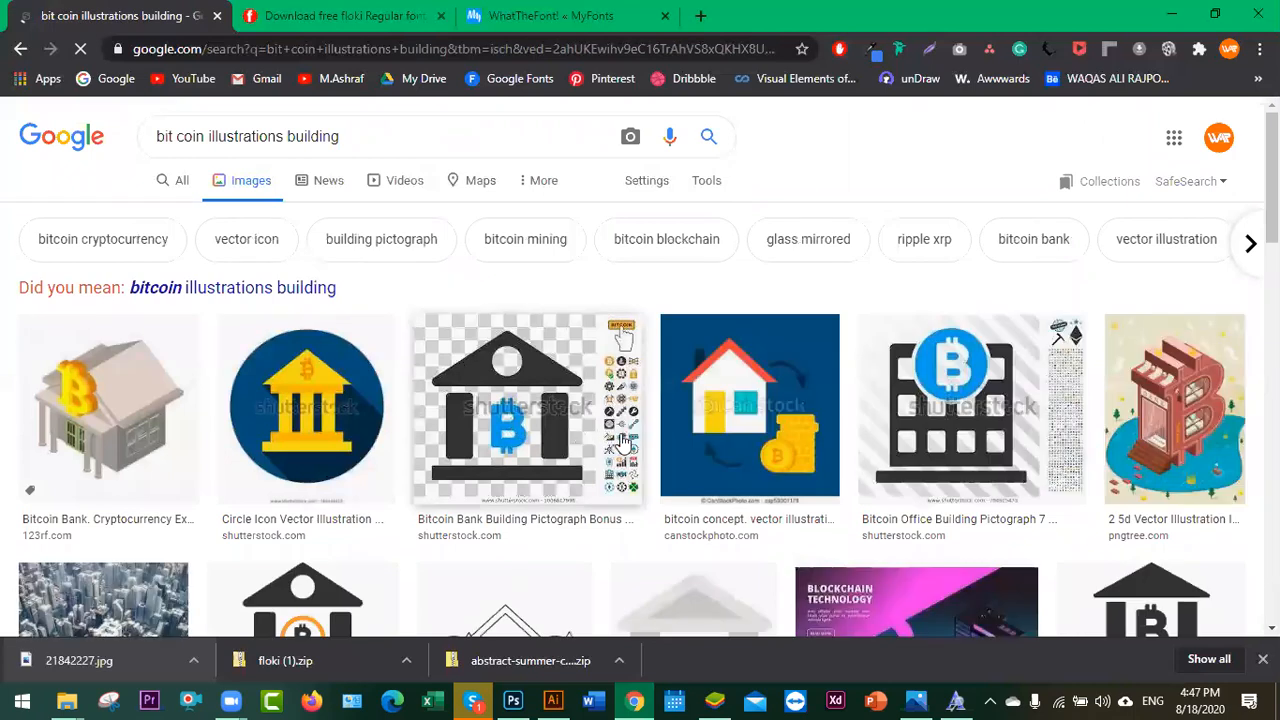
- Preview the isometric blockchain technology image and the related Pngtree "25d Business Building Finance Bitcoin" image, and examine their related images
{"action": "scroll", "coordinate": [722, 476], "scroll_direction": "down", "scroll_amount": 2}
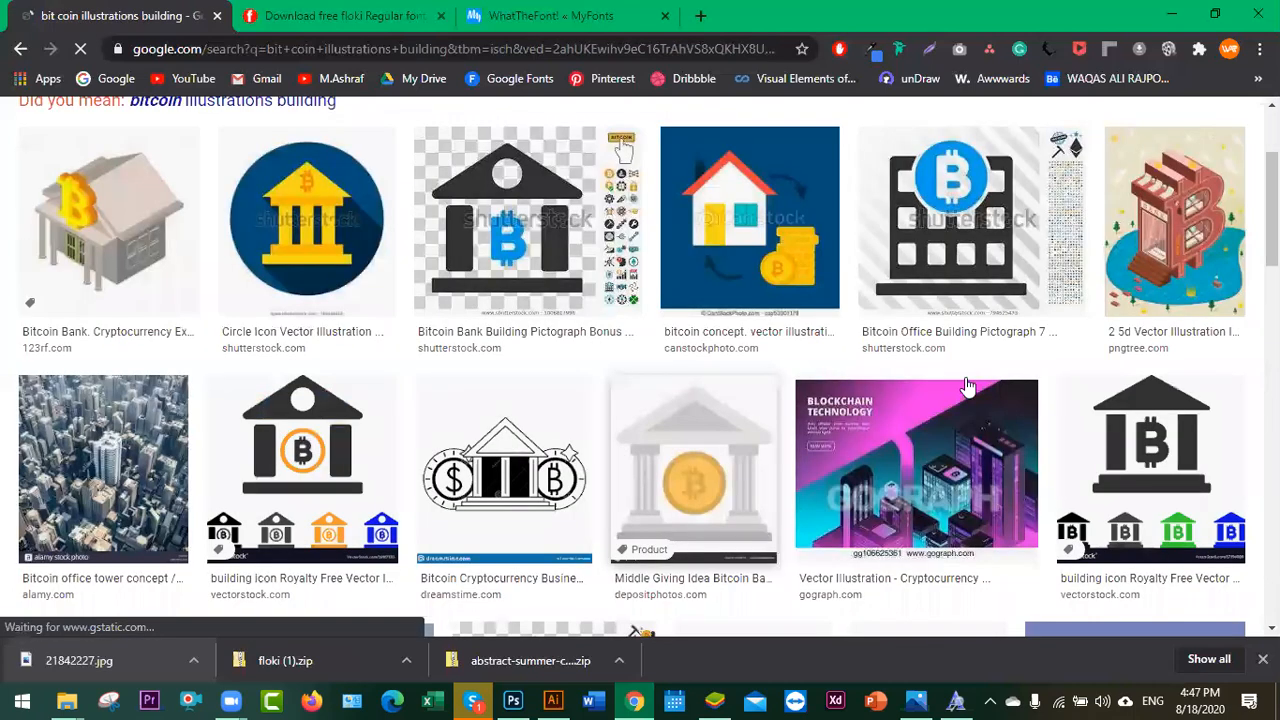
{"action": "left_click", "coordinate": [810, 452]}
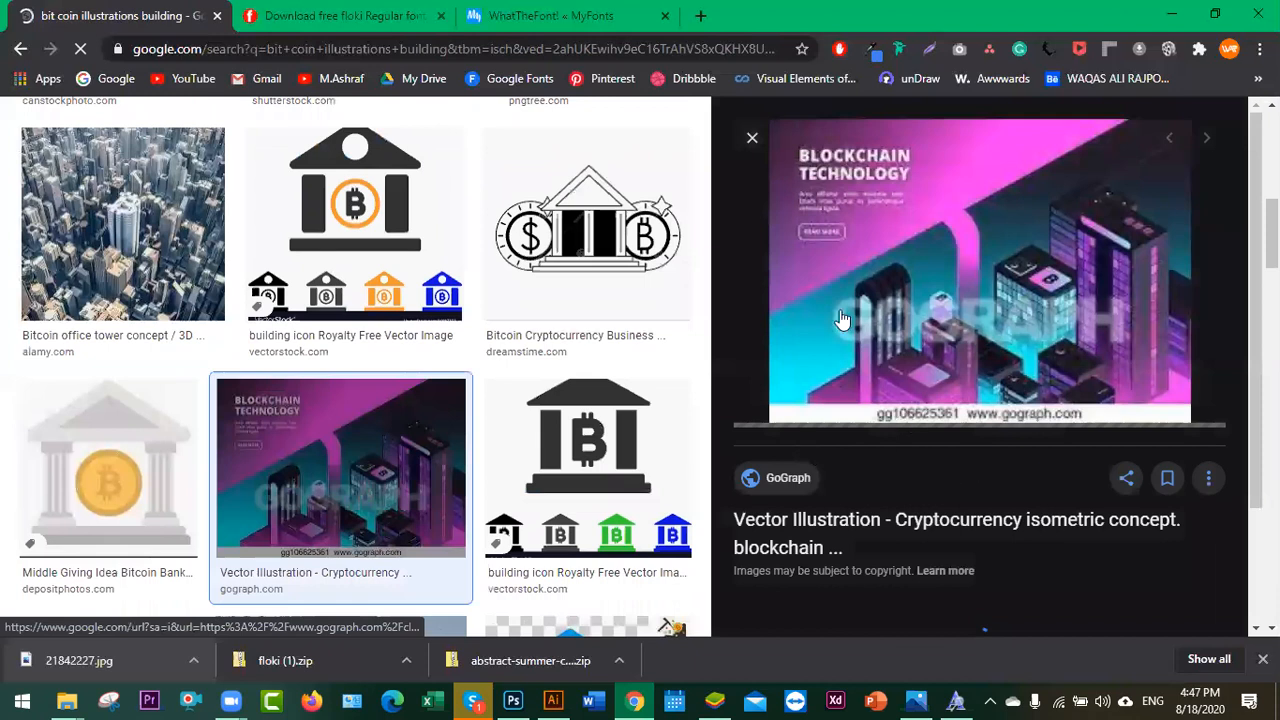
{"action": "scroll", "coordinate": [829, 330], "scroll_direction": "down", "scroll_amount": 3}
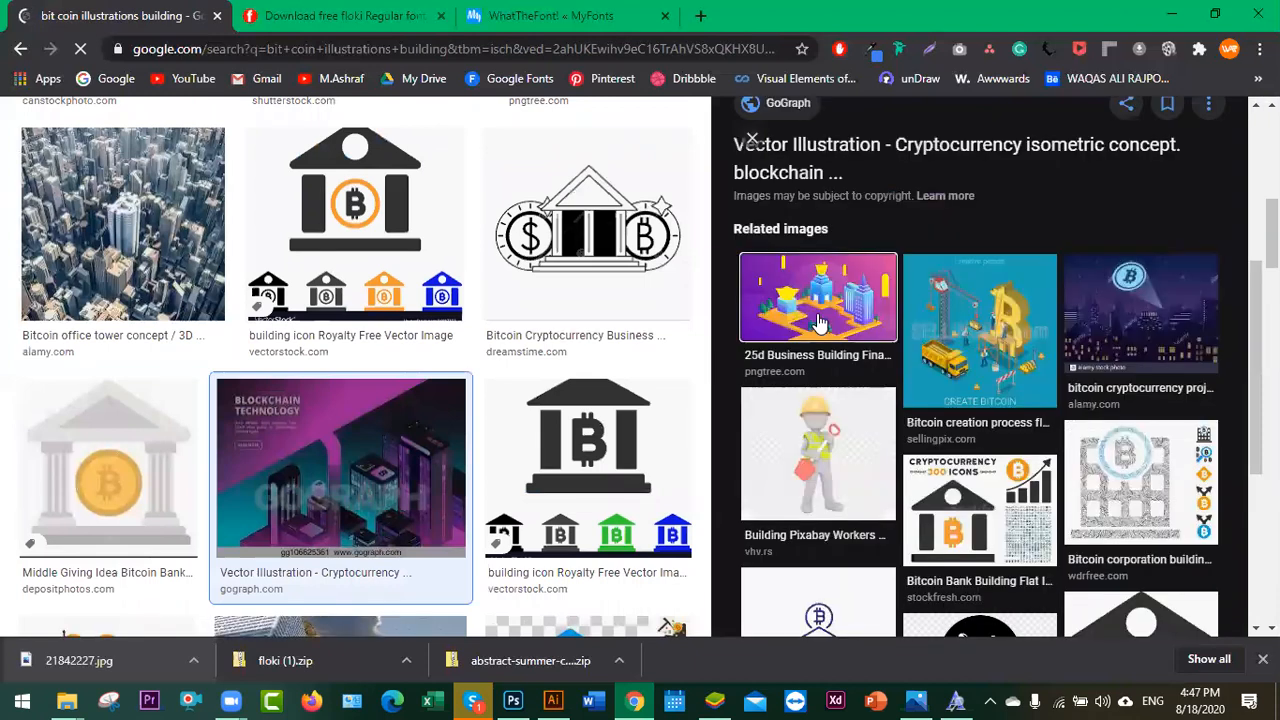
{"action": "left_click", "coordinate": [880, 330]}
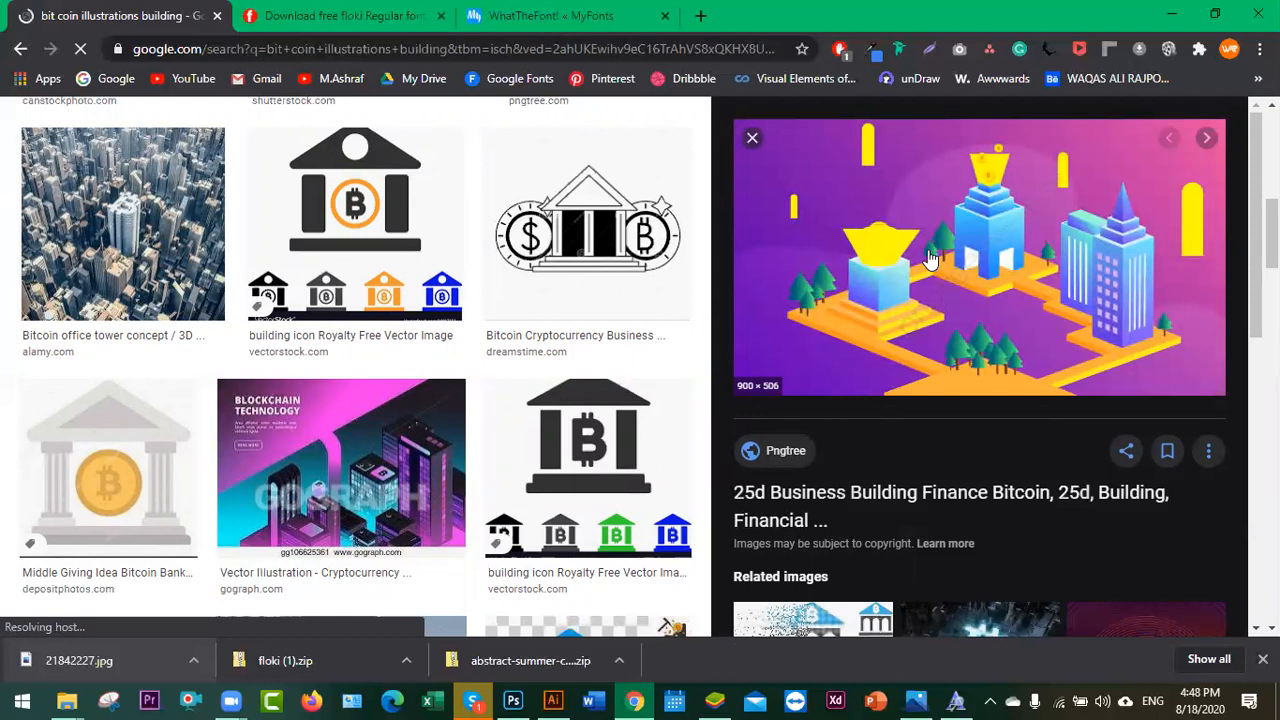
{"action": "scroll", "coordinate": [980, 300], "scroll_direction": "down", "scroll_amount": 3}
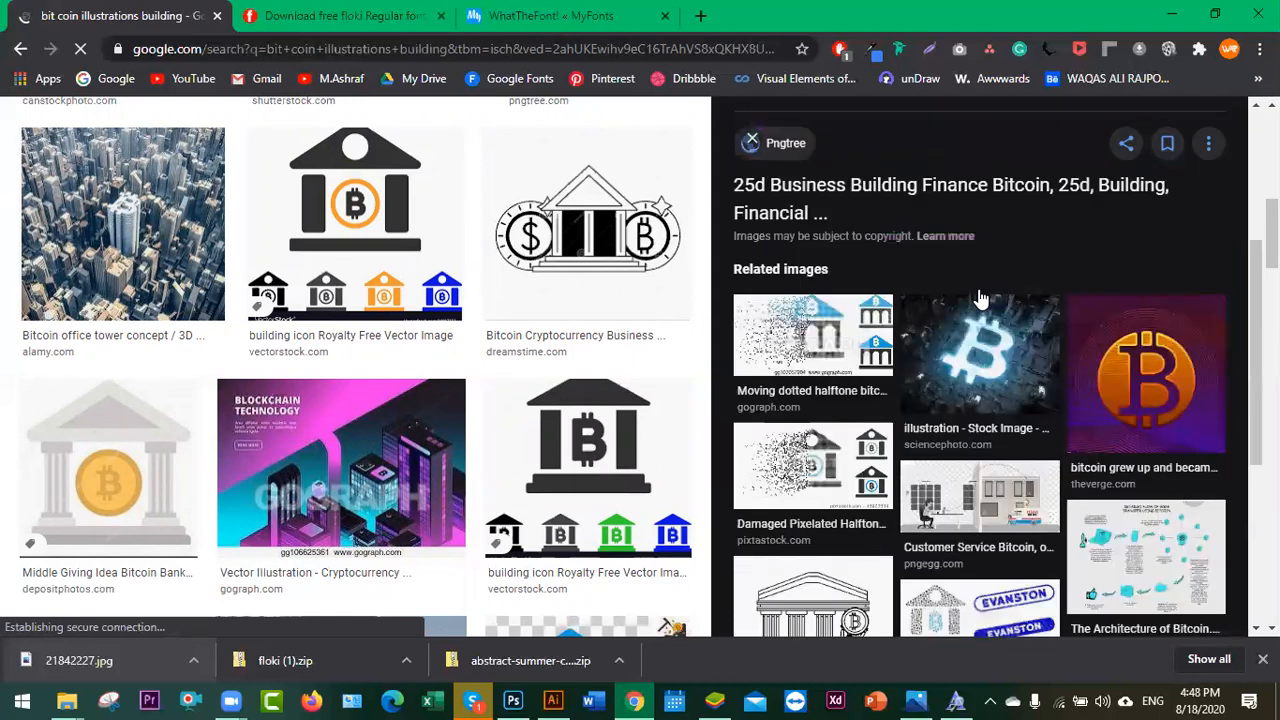
{"action": "scroll", "coordinate": [980, 350], "scroll_direction": "down", "scroll_amount": 3}
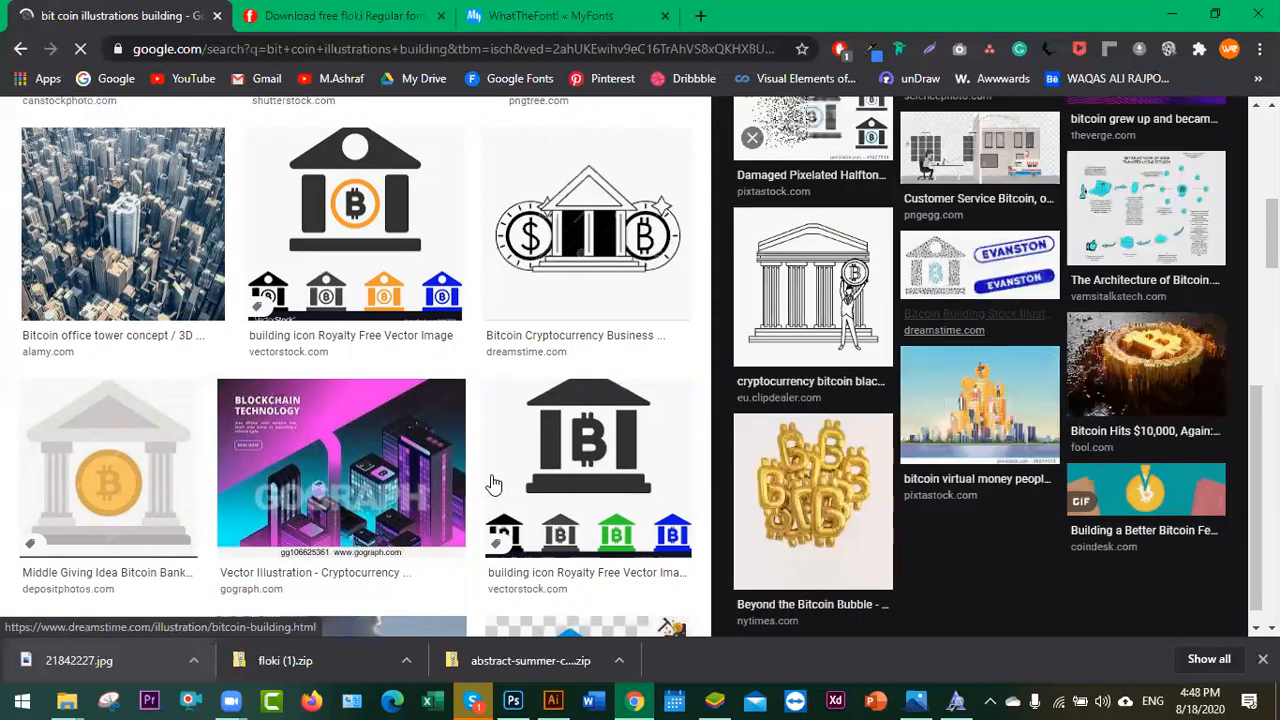
- Browse further bitcoin building results and preview the 123RF isometric bitcoin concept with a building on a phone
{"action": "scroll", "coordinate": [491, 484], "scroll_direction": "down", "scroll_amount": 5}
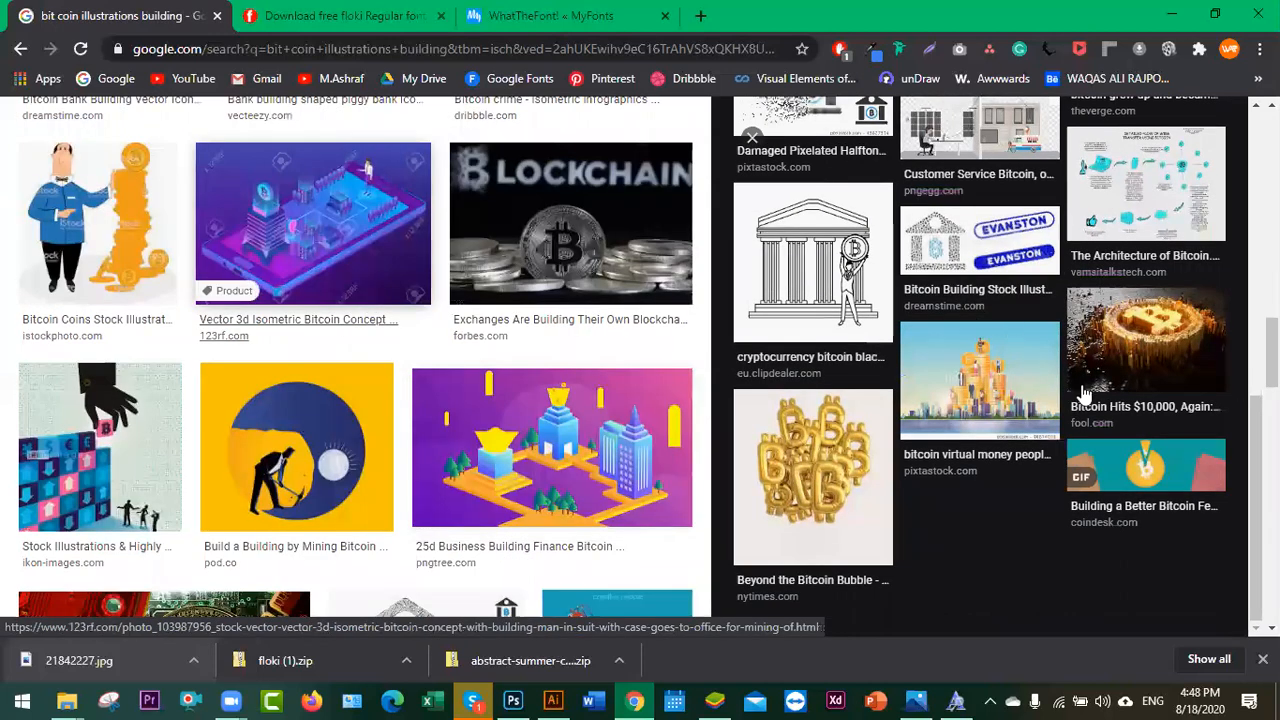
{"action": "scroll", "coordinate": [1083, 393], "scroll_direction": "up", "scroll_amount": 5}
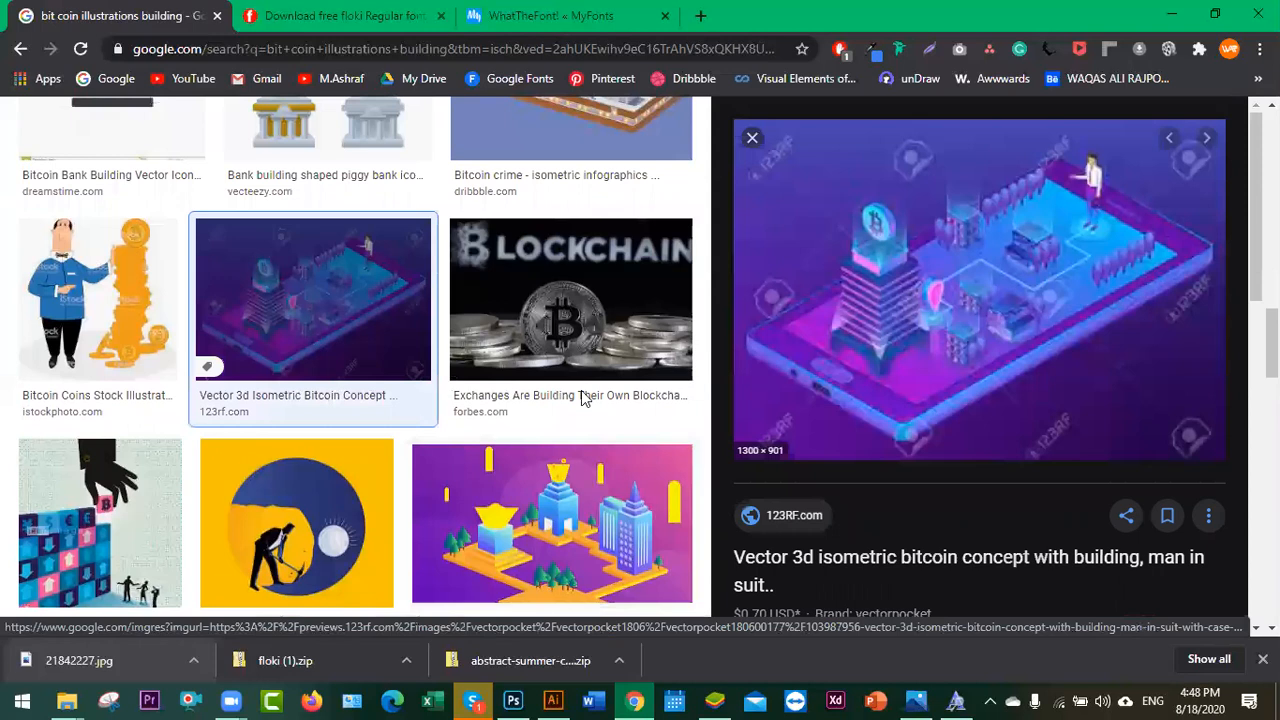
{"action": "scroll", "coordinate": [551, 404], "scroll_direction": "down", "scroll_amount": 5}
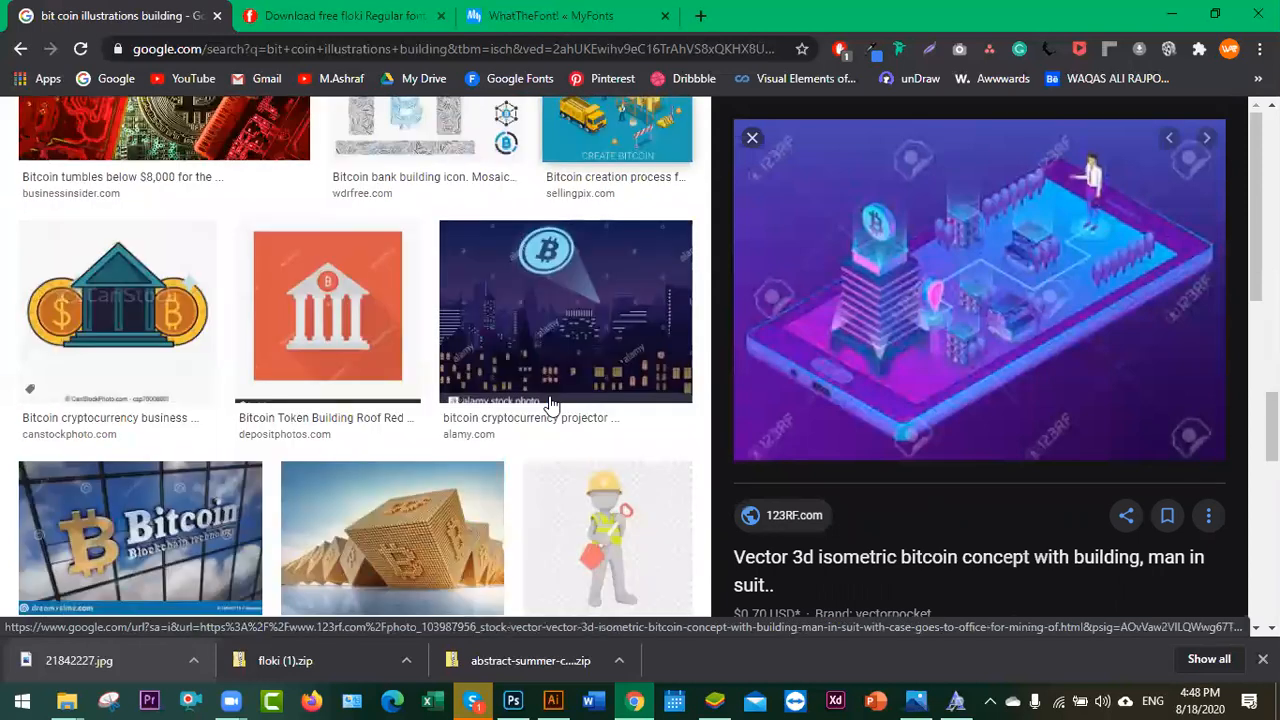
{"action": "scroll", "coordinate": [675, 318], "scroll_direction": "up", "scroll_amount": 5}
- Save the Pngtree "25d Business Building Finance Bitcoin" image to the Desktop as a JPEG under its suggested file name
{"action": "left_click", "coordinate": [678, 326]}
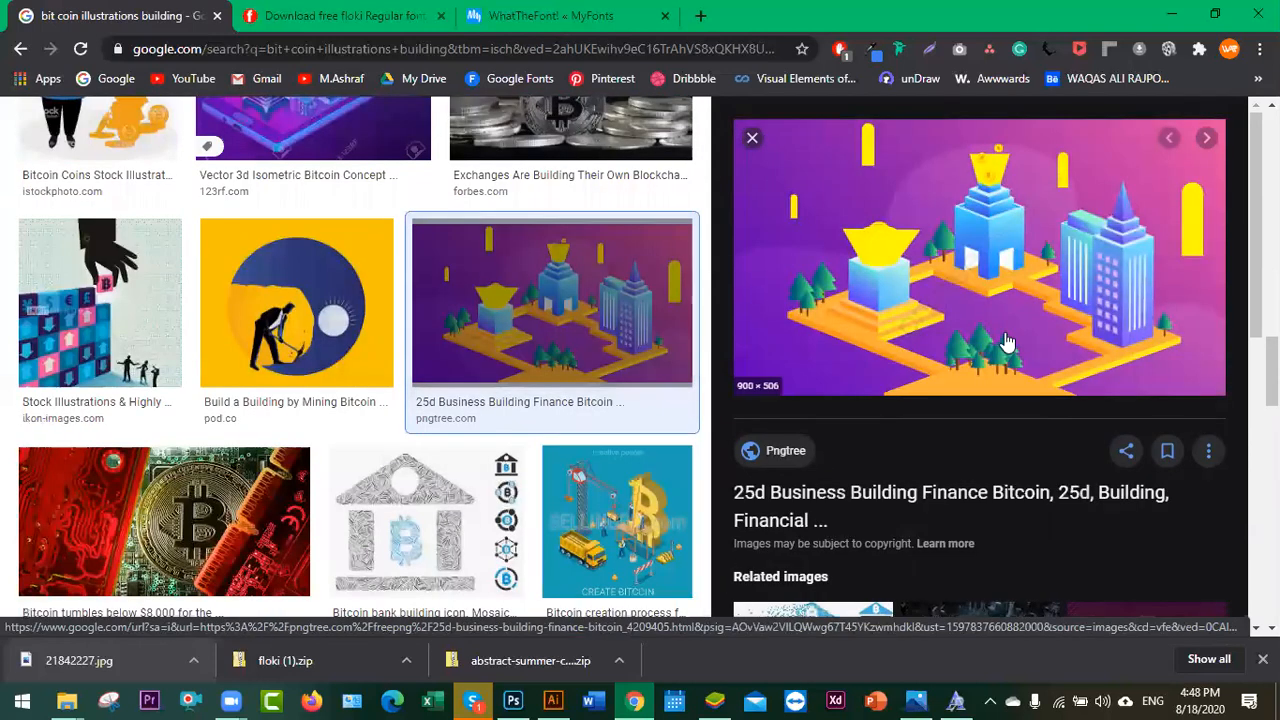
{"action": "right_click", "coordinate": [978, 317]}
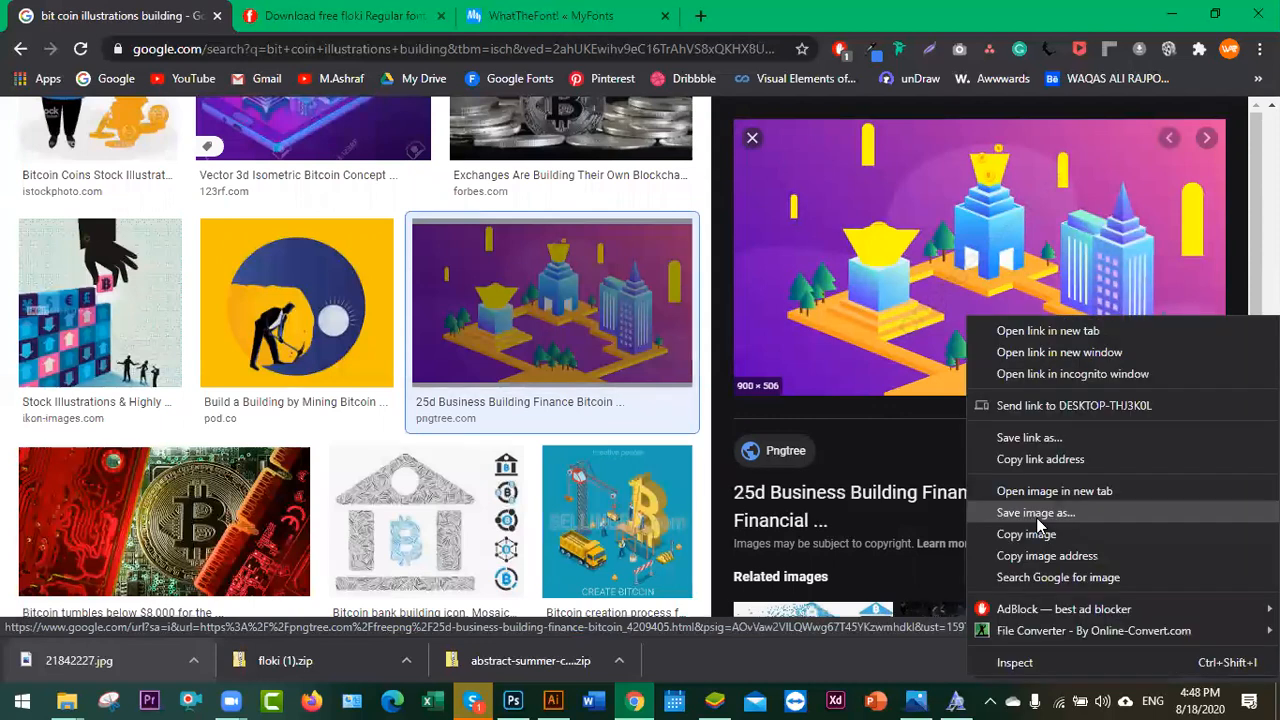
{"action": "left_click", "coordinate": [1036, 513]}
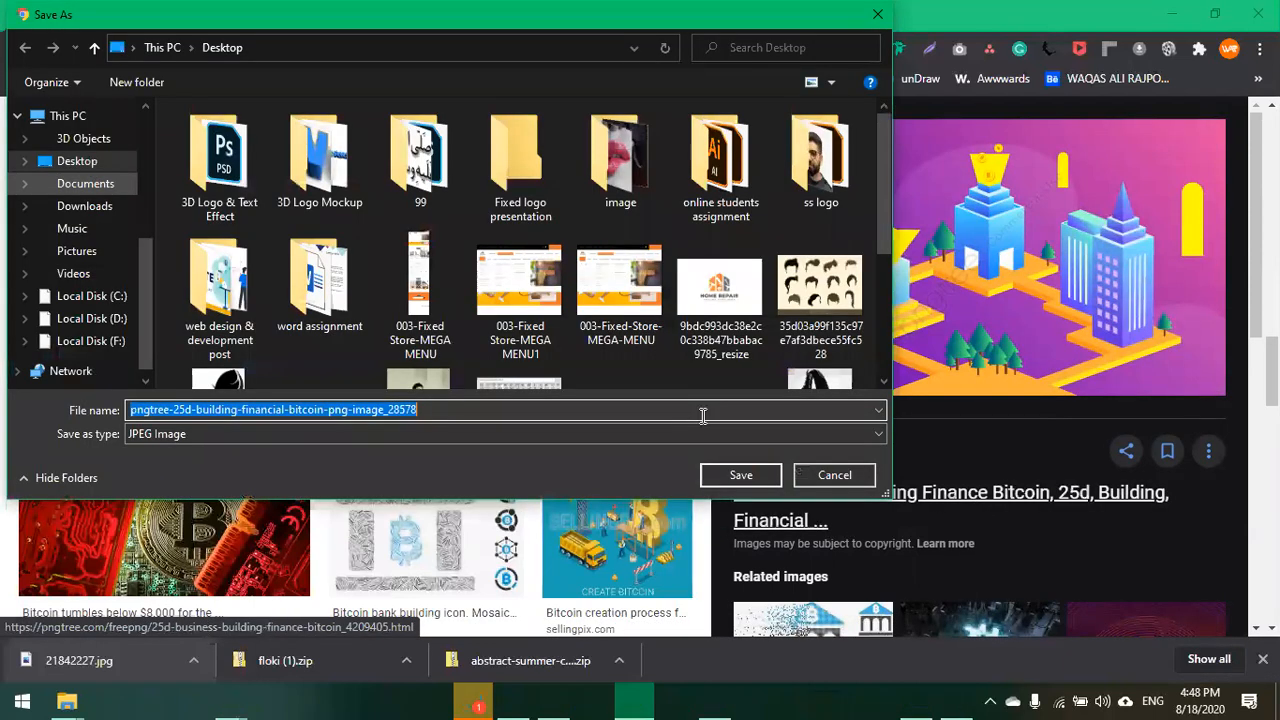
{"action": "left_click", "coordinate": [741, 475]}
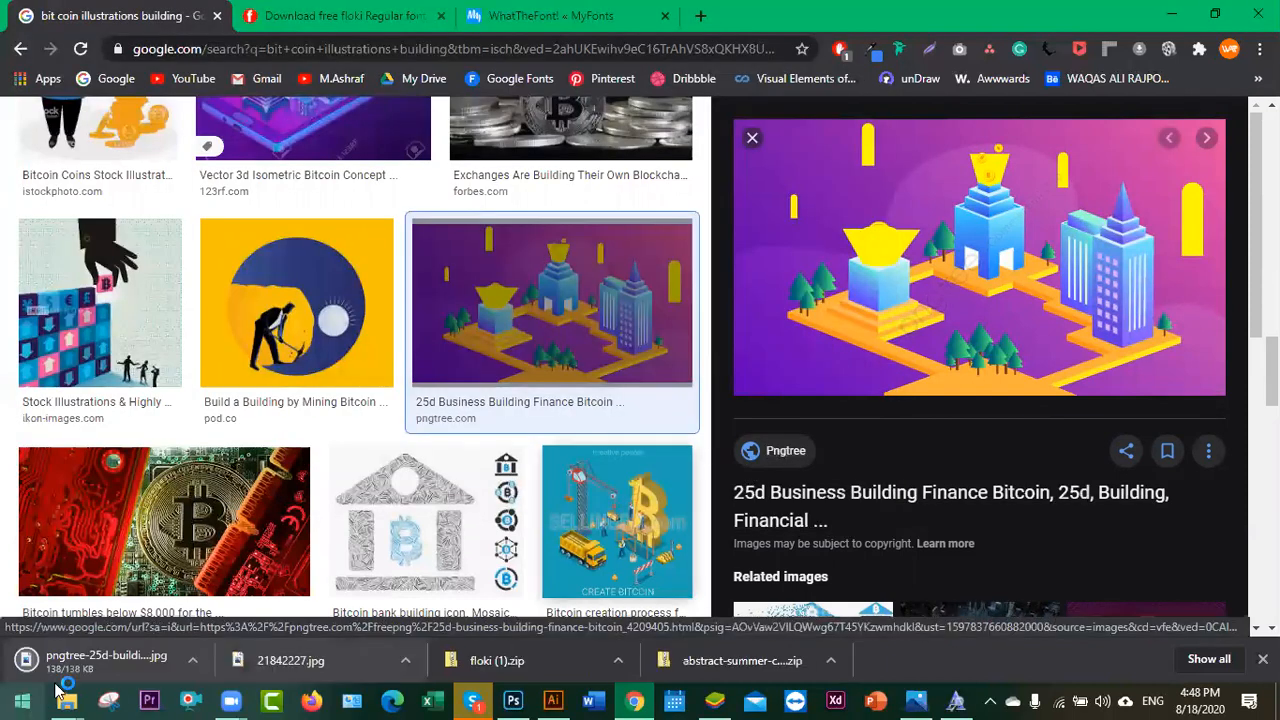
- View the downloaded 25d building image in Photos, close the viewer, and look through more bitcoin building results
{"action": "left_click", "coordinate": [105, 660]}
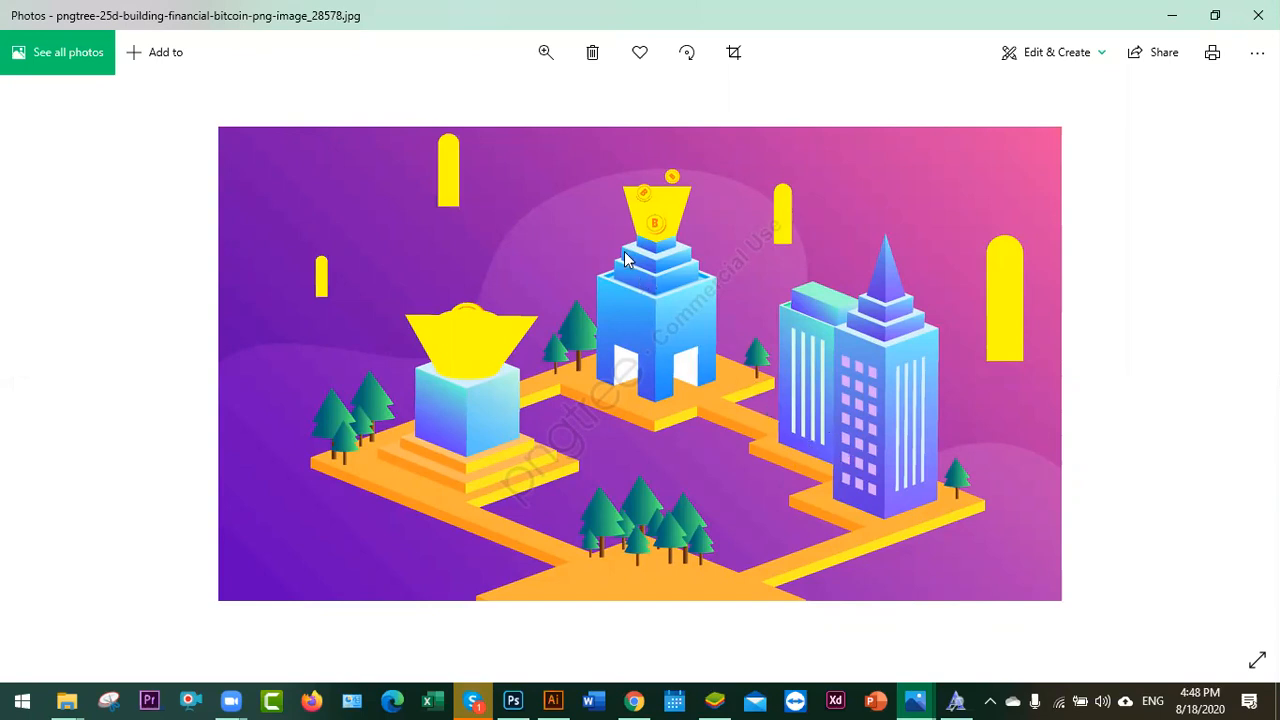
{"action": "scroll", "coordinate": [727, 324], "scroll_direction": "up", "scroll_amount": 1}
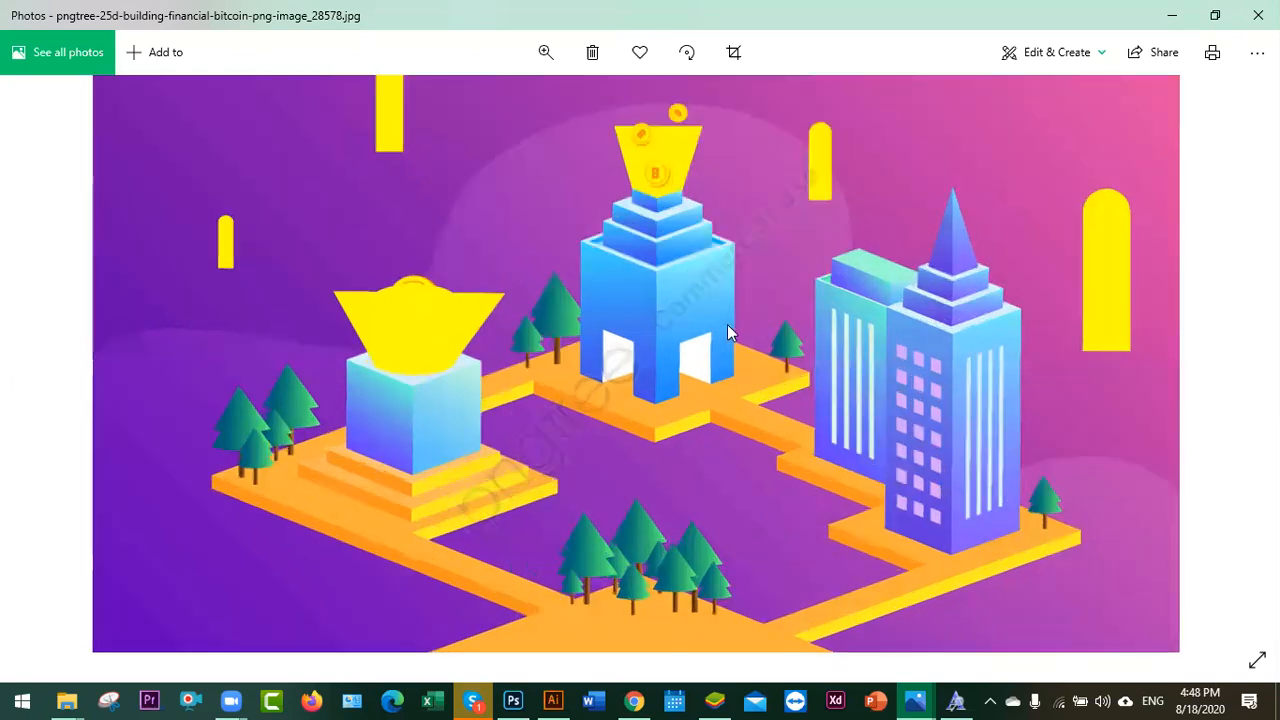
{"action": "scroll", "coordinate": [727, 324], "scroll_direction": "down", "scroll_amount": 1}
{"action": "left_click", "coordinate": [1258, 15]}
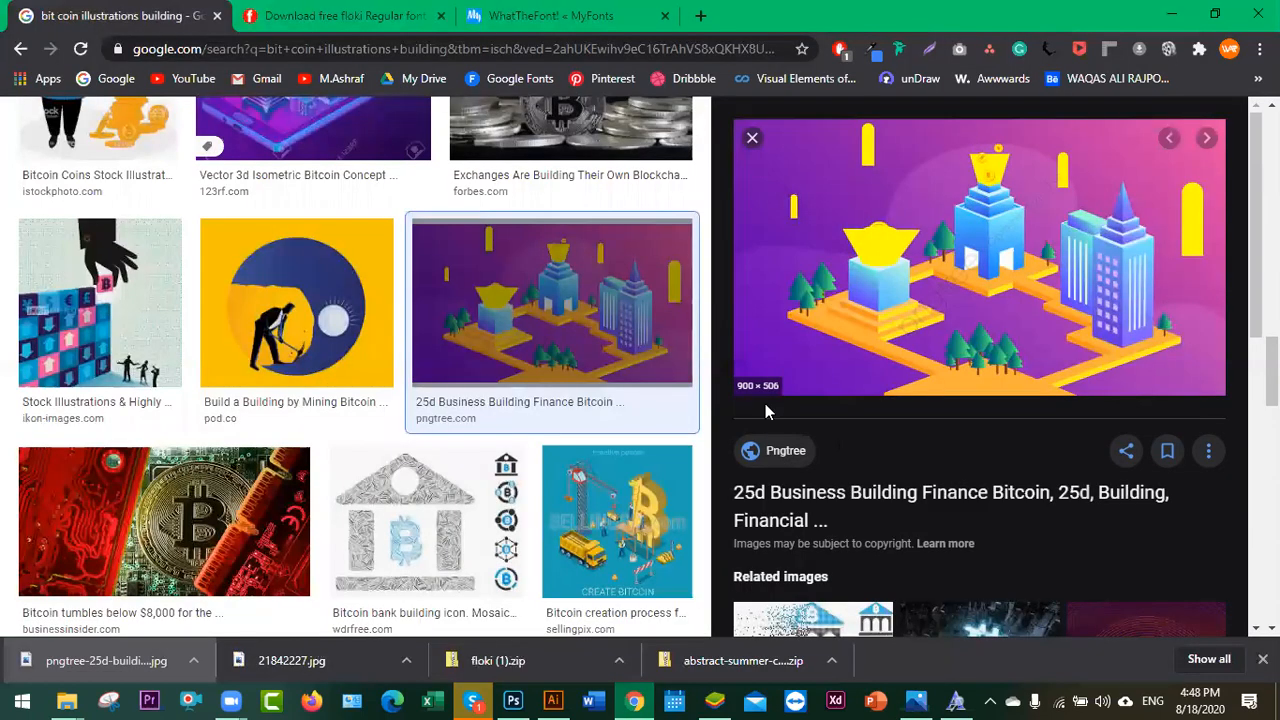
{"action": "scroll", "coordinate": [873, 521], "scroll_direction": "down", "scroll_amount": 5}
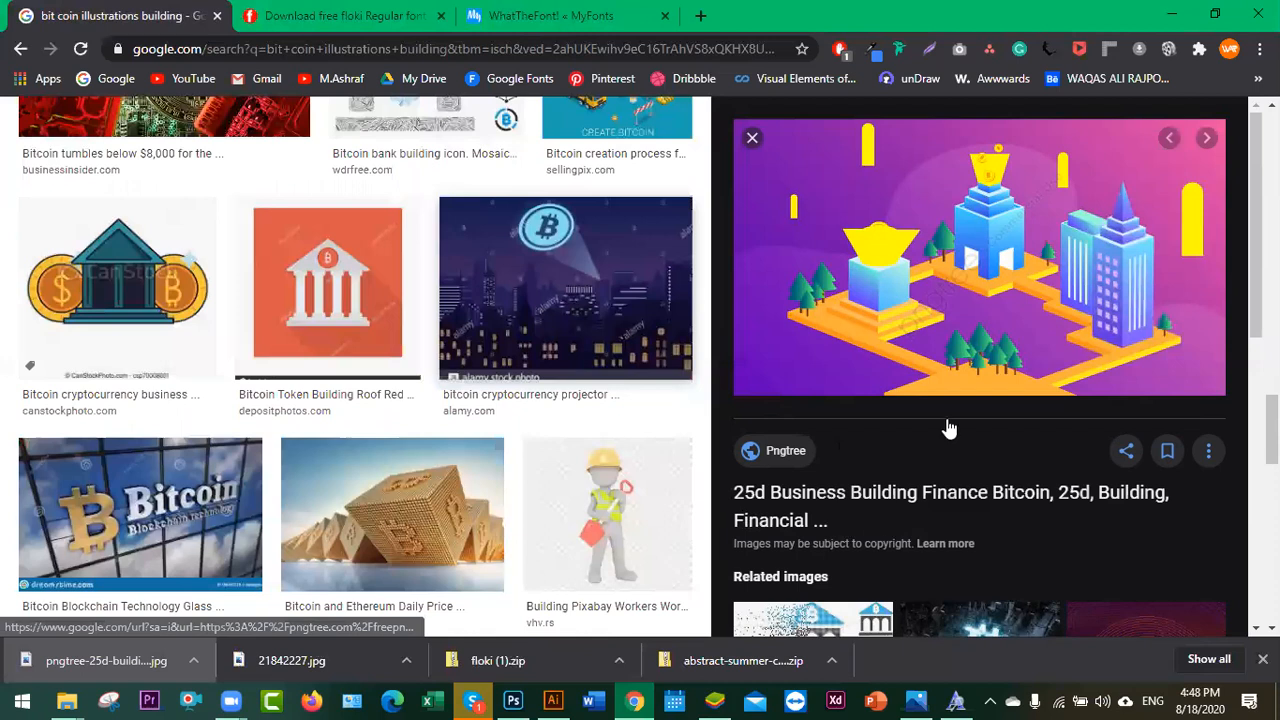
{"action": "scroll", "coordinate": [933, 409], "scroll_direction": "down", "scroll_amount": 5}
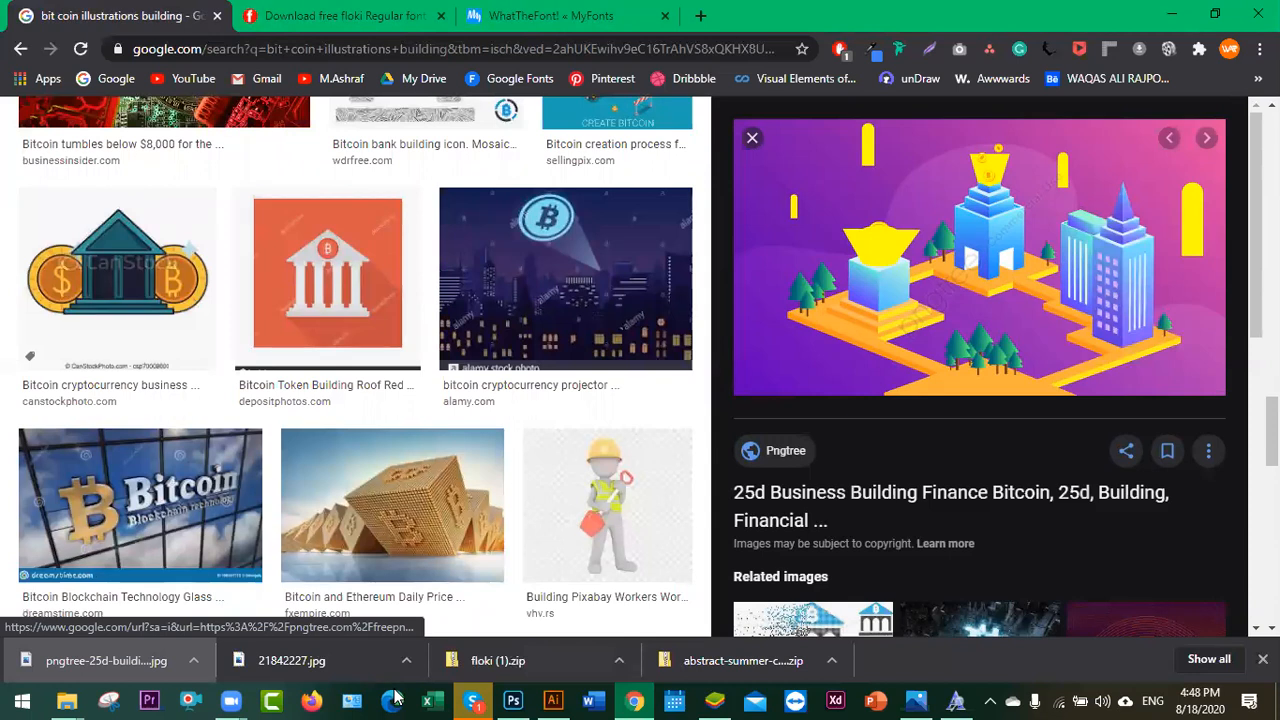
- Switch to Illustrator and hide the perspective grid in the school drawing 21842227.jpg
{"action": "key", "text": "alt+Tab"}
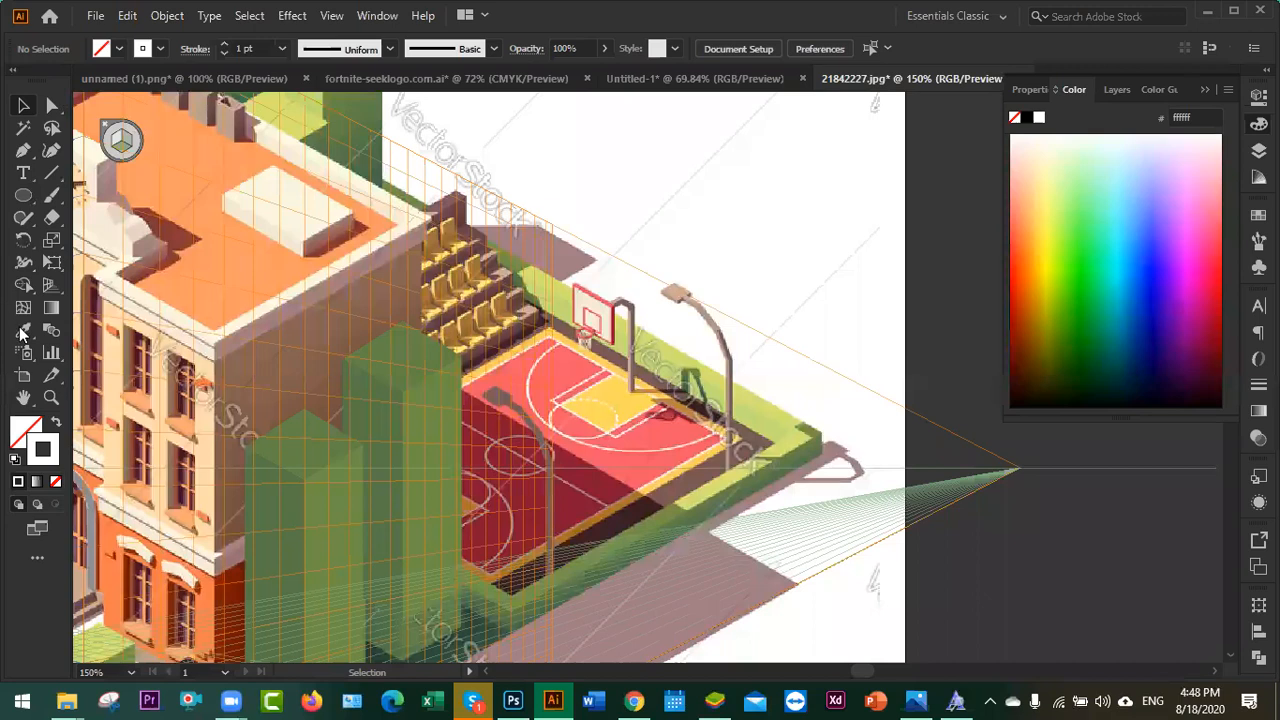
{"action": "left_click", "coordinate": [50, 286]}
{"action": "key", "text": "ctrl+0"}
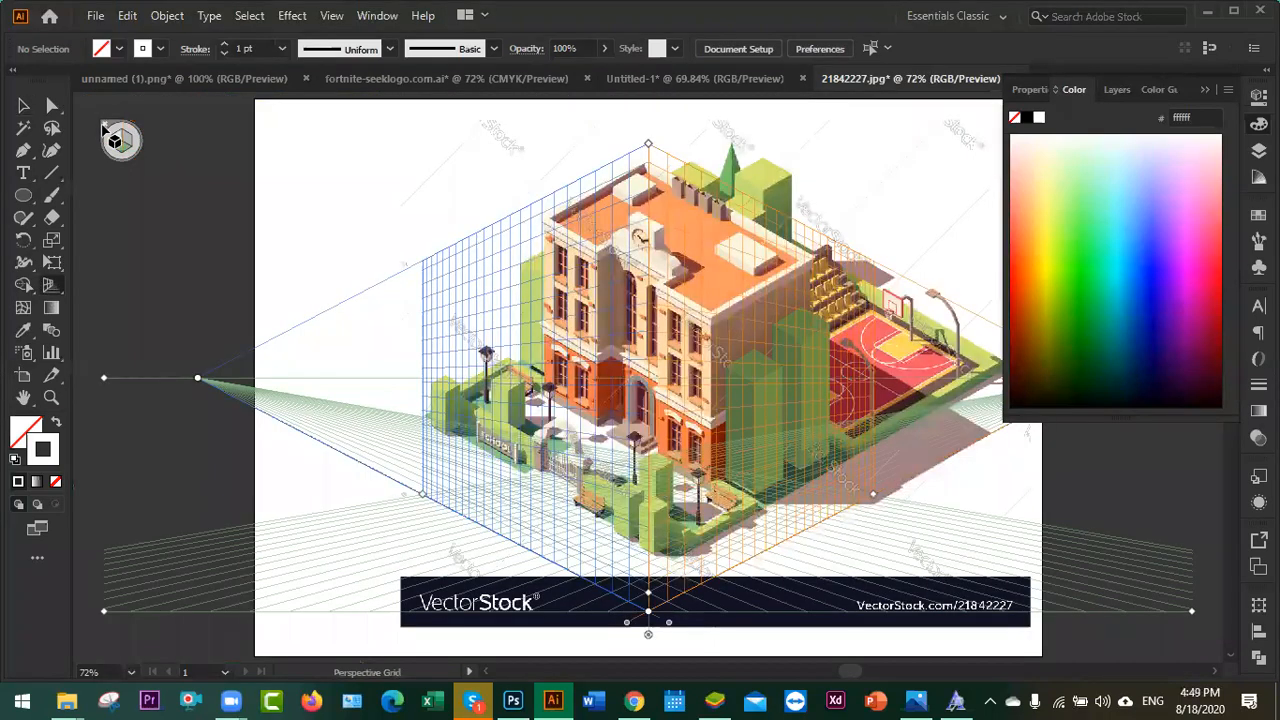
{"action": "left_click", "coordinate": [120, 147]}
{"action": "key", "text": "ctrl+shift+i"}
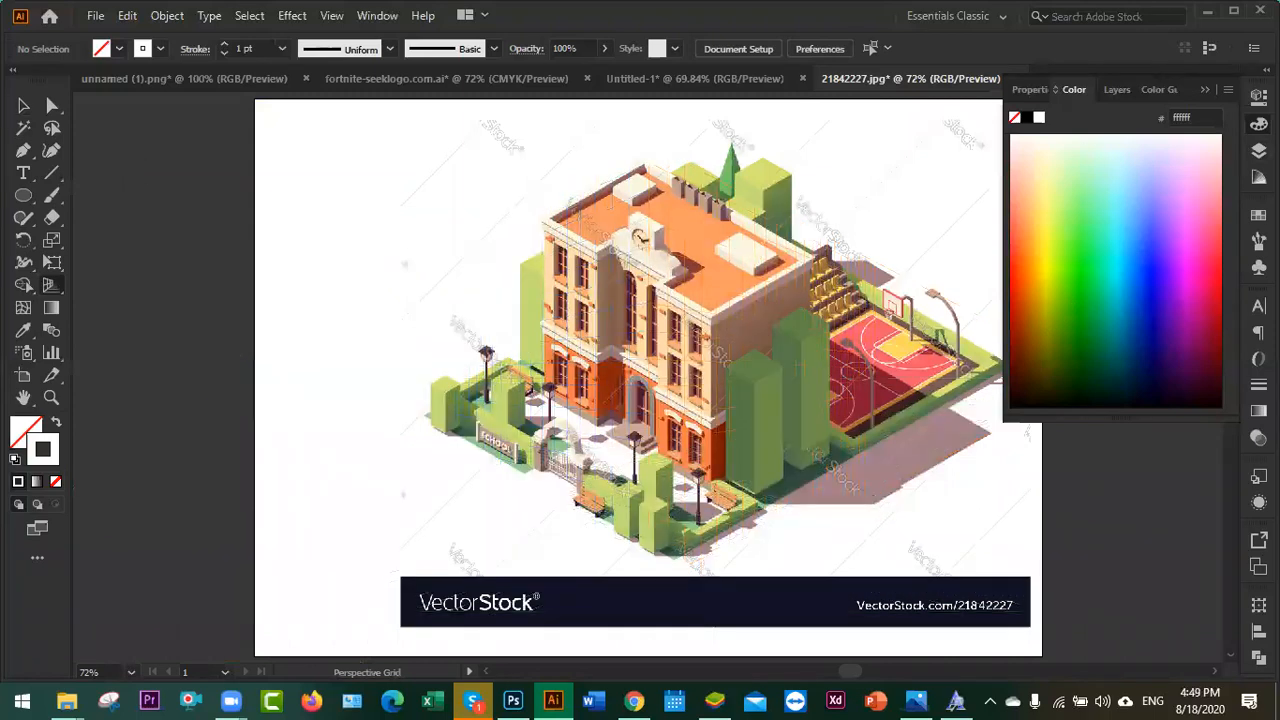
- Hide the school reference image beneath the traced paths in Layer 1
{"action": "left_click", "coordinate": [1108, 89]}
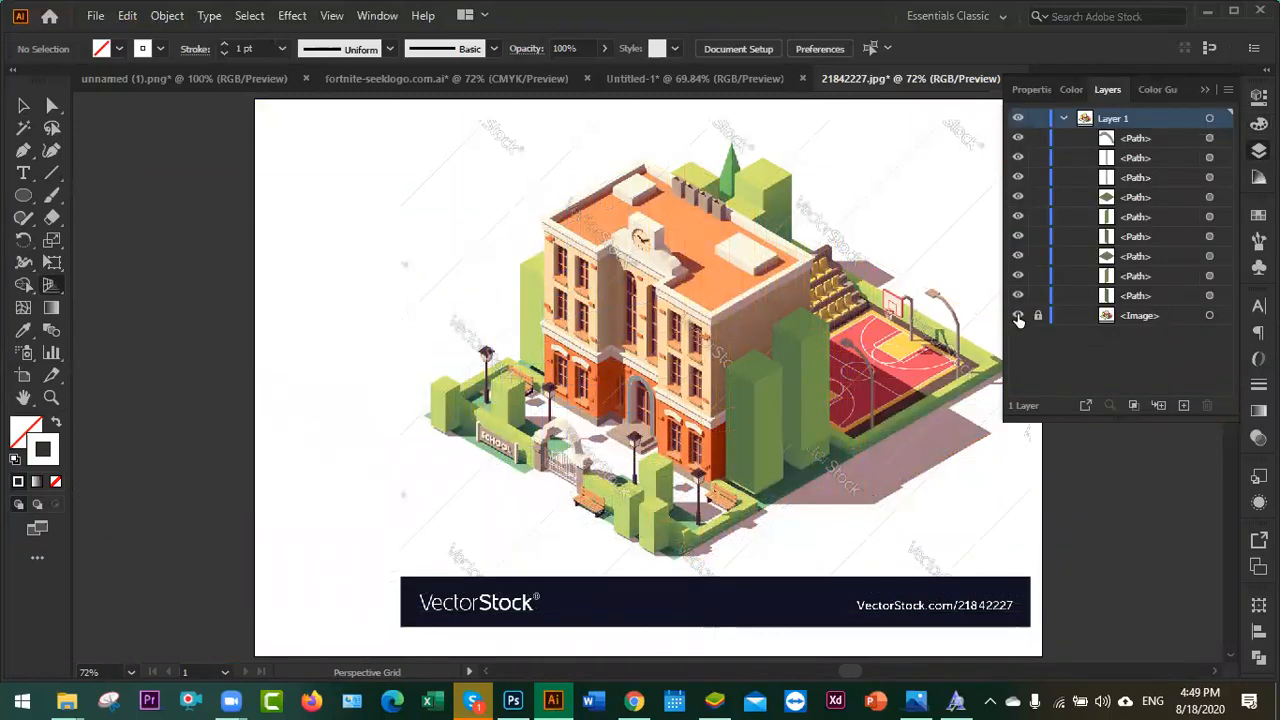
{"action": "left_click", "coordinate": [1018, 315]}
{"action": "left_click", "coordinate": [1038, 316]}
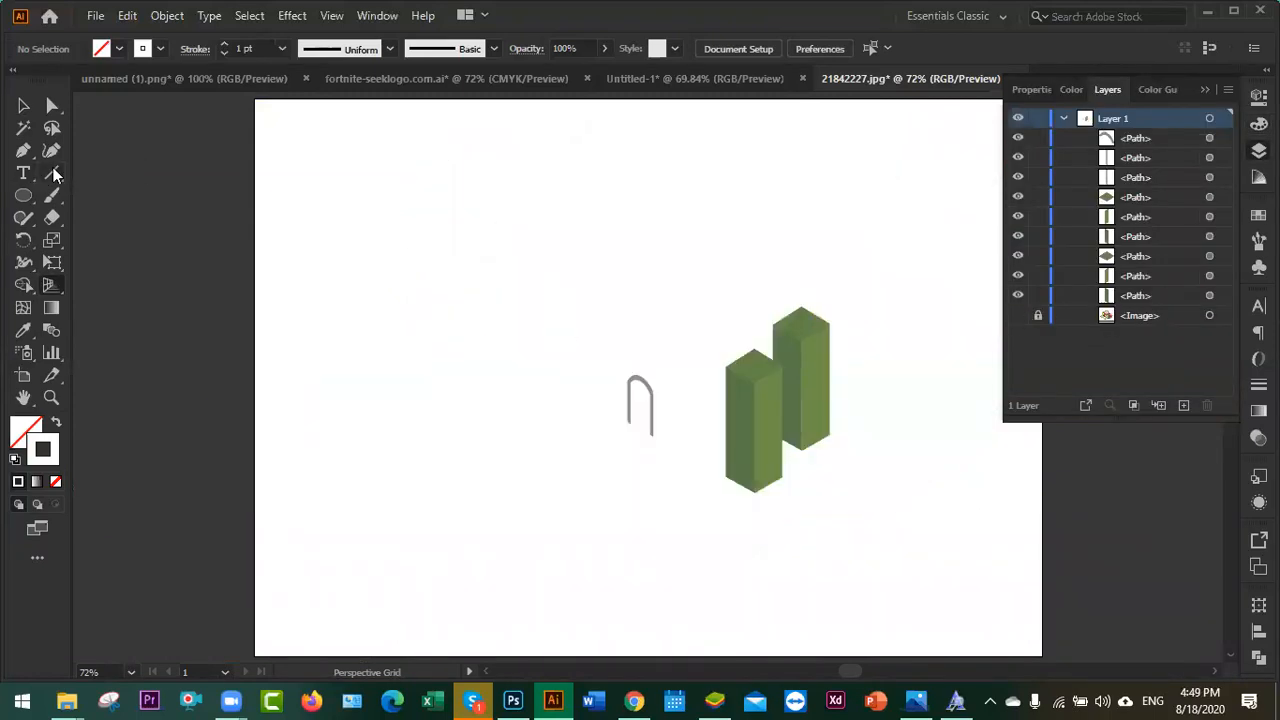
- Review the other open documents, including the Fortnite logo and the house perspective grid, and return to 21842227.jpg with the Selection tool
{"action": "left_click", "coordinate": [228, 79]}
{"action": "left_click", "coordinate": [400, 79]}
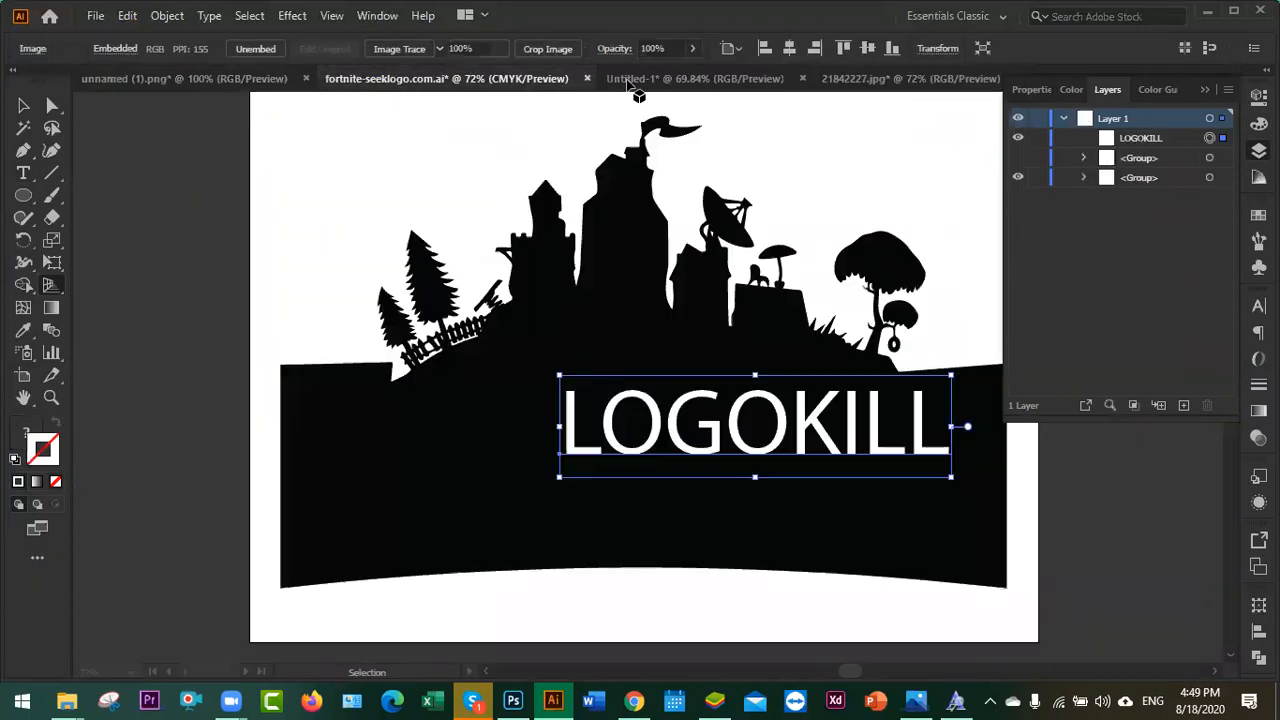
{"action": "left_click", "coordinate": [760, 79]}
{"action": "key", "text": "shift+p"}
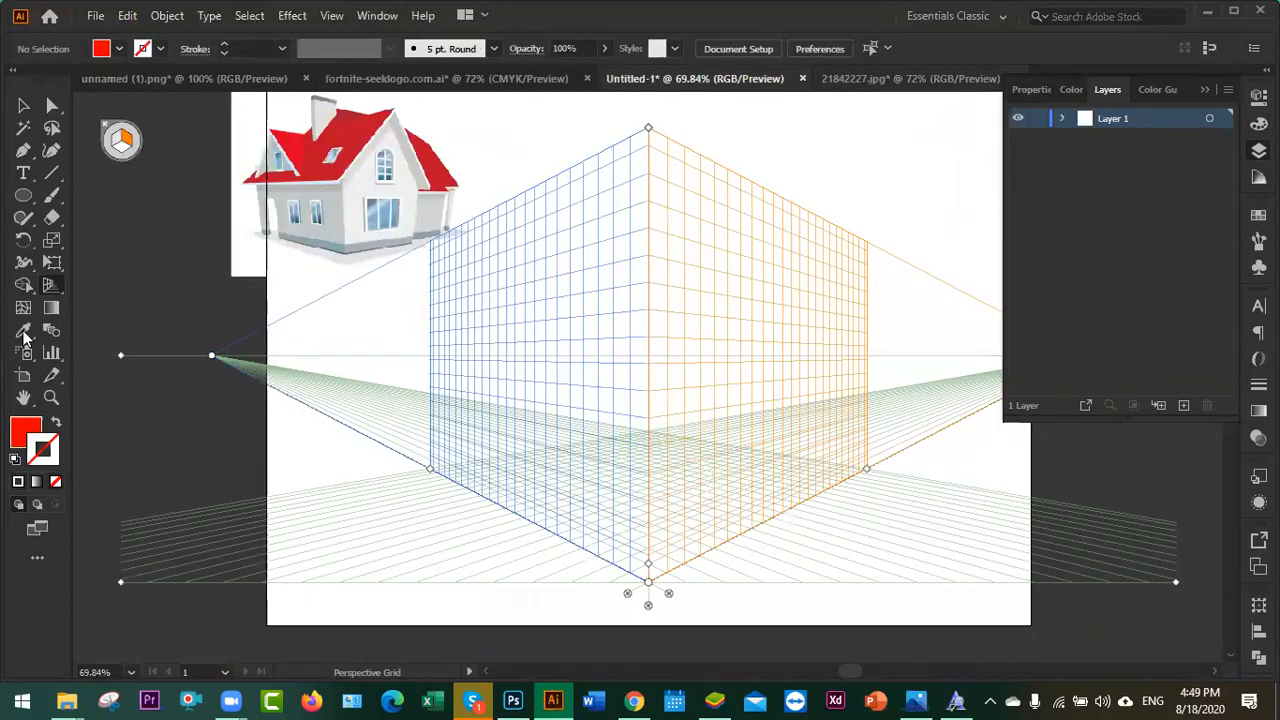
{"action": "key", "text": "ctrl+Tab"}
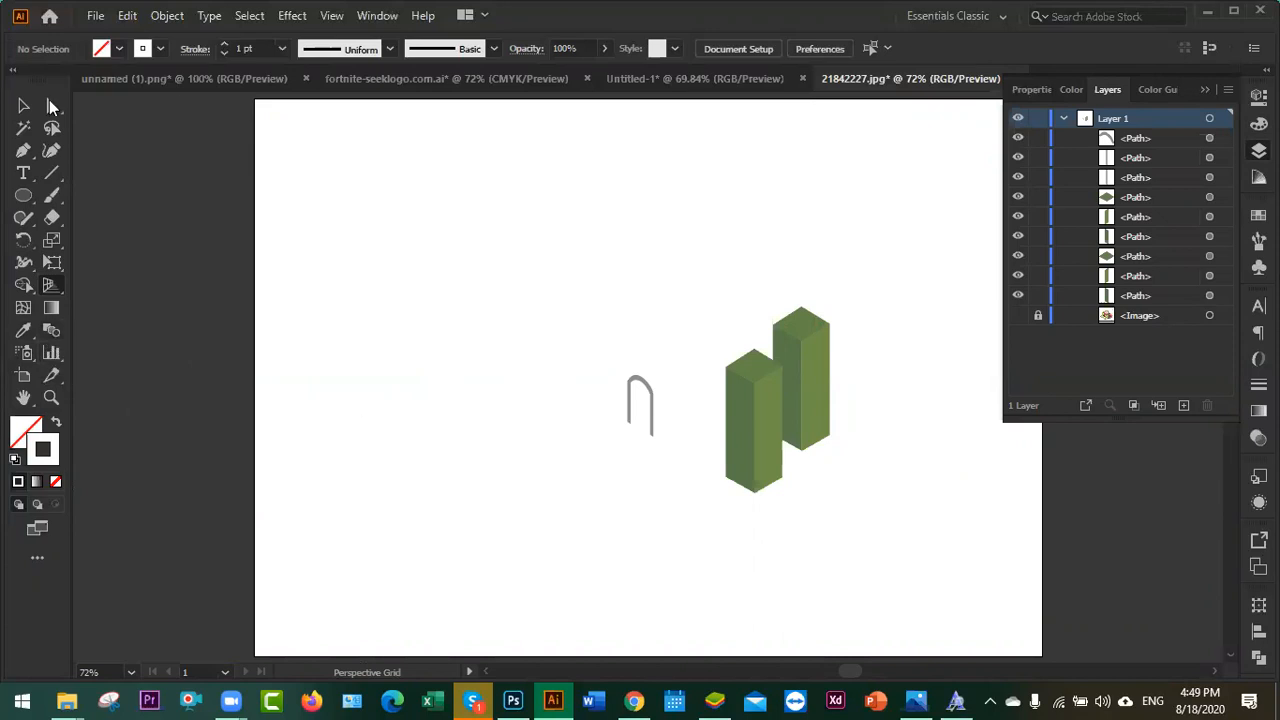
{"action": "left_click", "coordinate": [20, 108]}
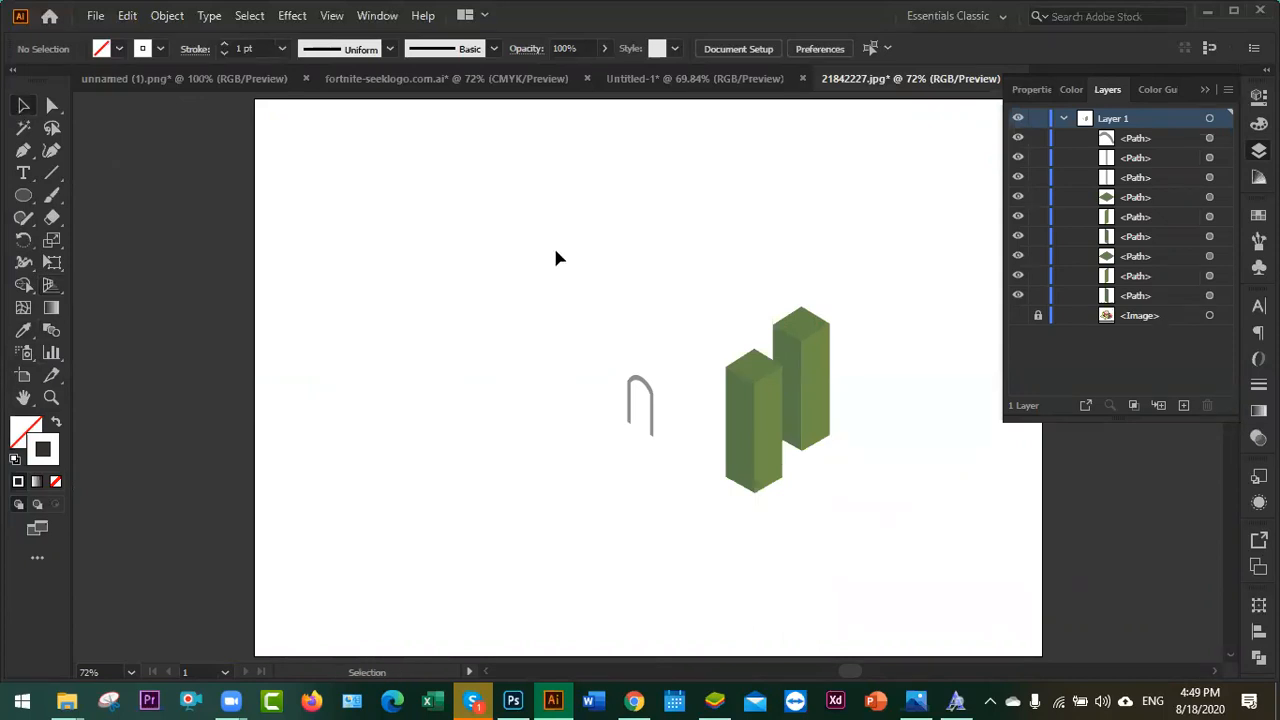